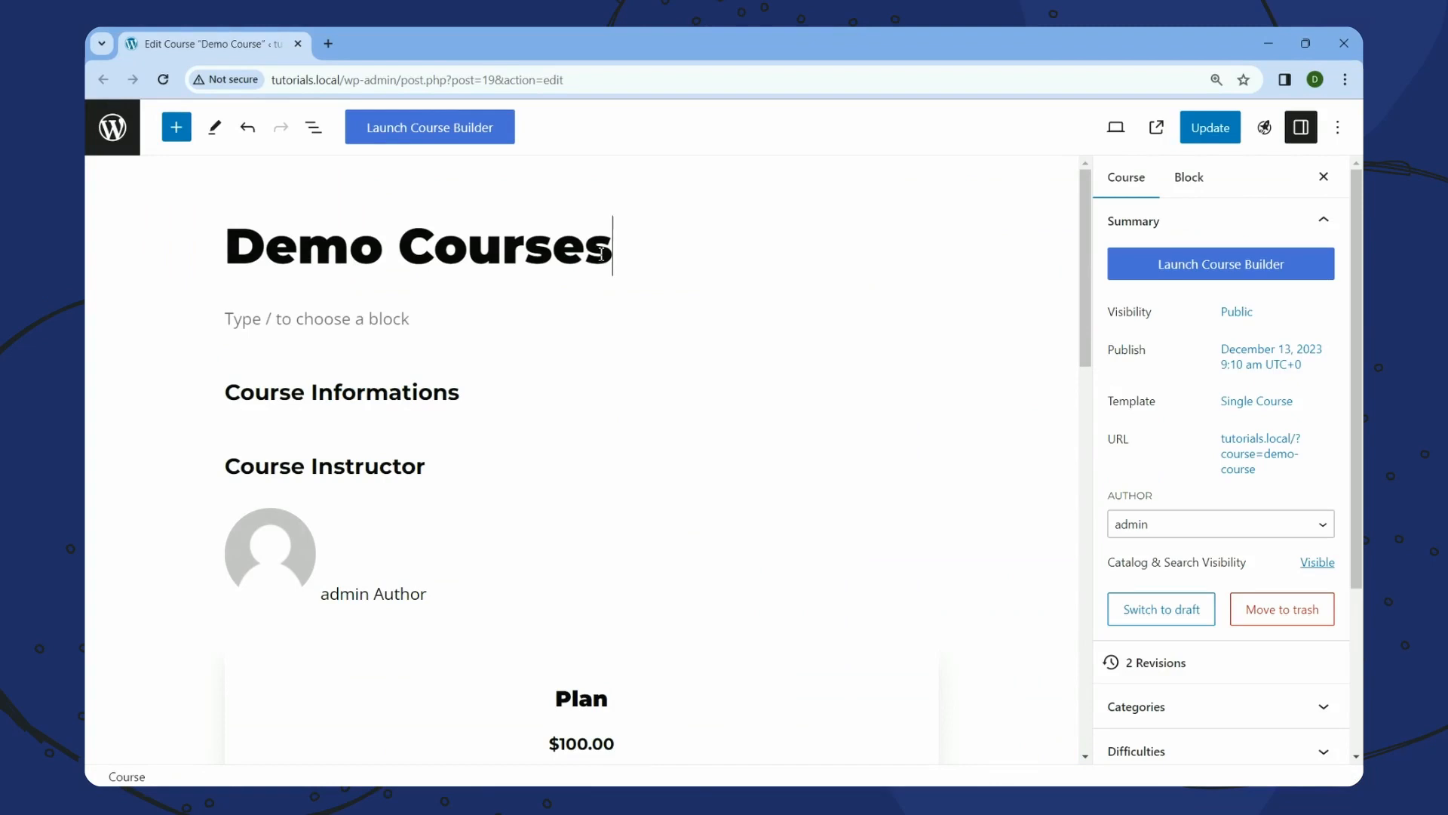
Remove the extra letter from the end of the course title so it reads "Demo Course"
key(BackSpace)
click(517, 317)
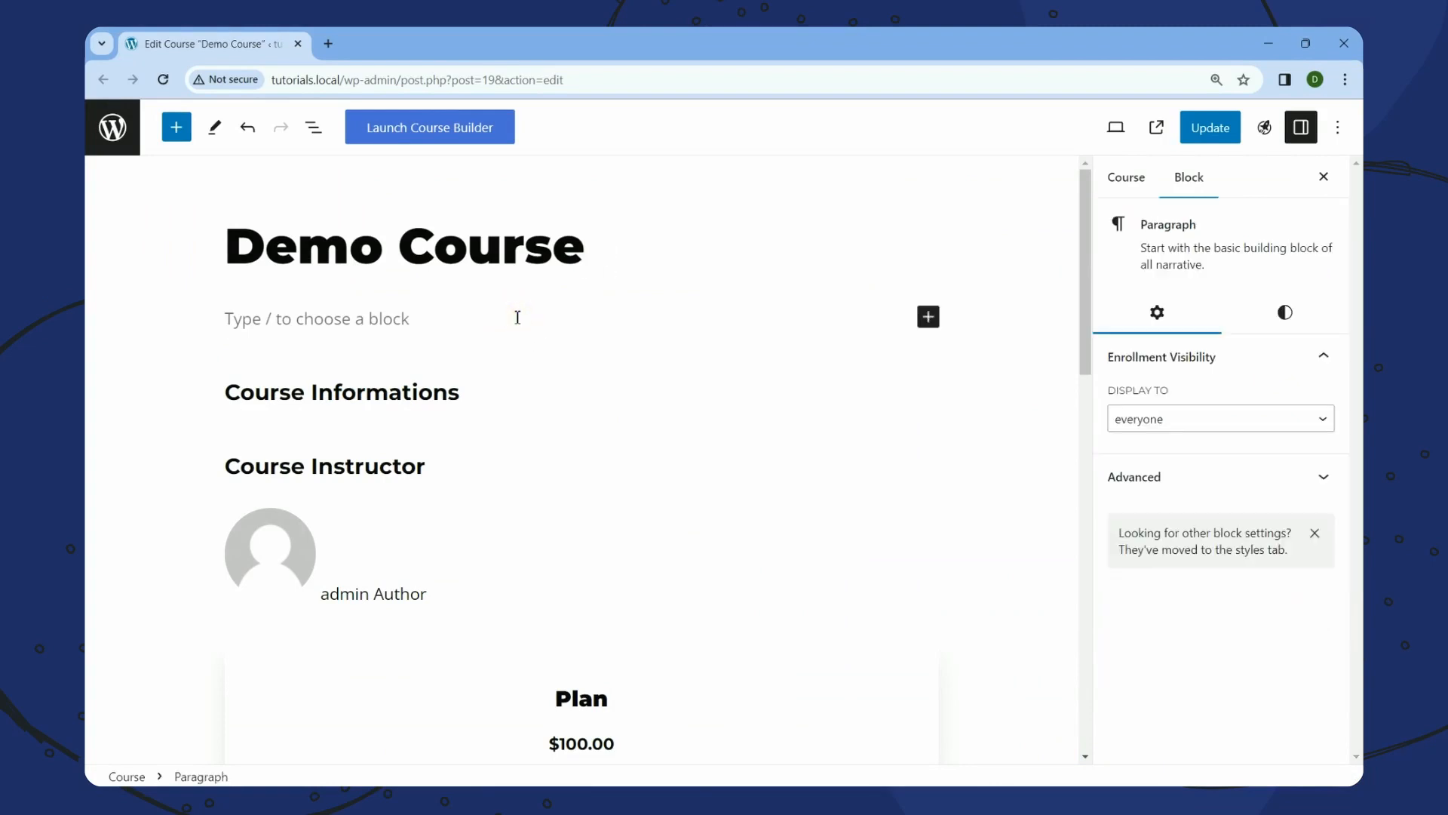
text(SDfdsf)
key(shift+Left)
key(shift+Left)
key(shift+Left)
key(shift+Left)
key(shift+Left)
key(shift+Left)
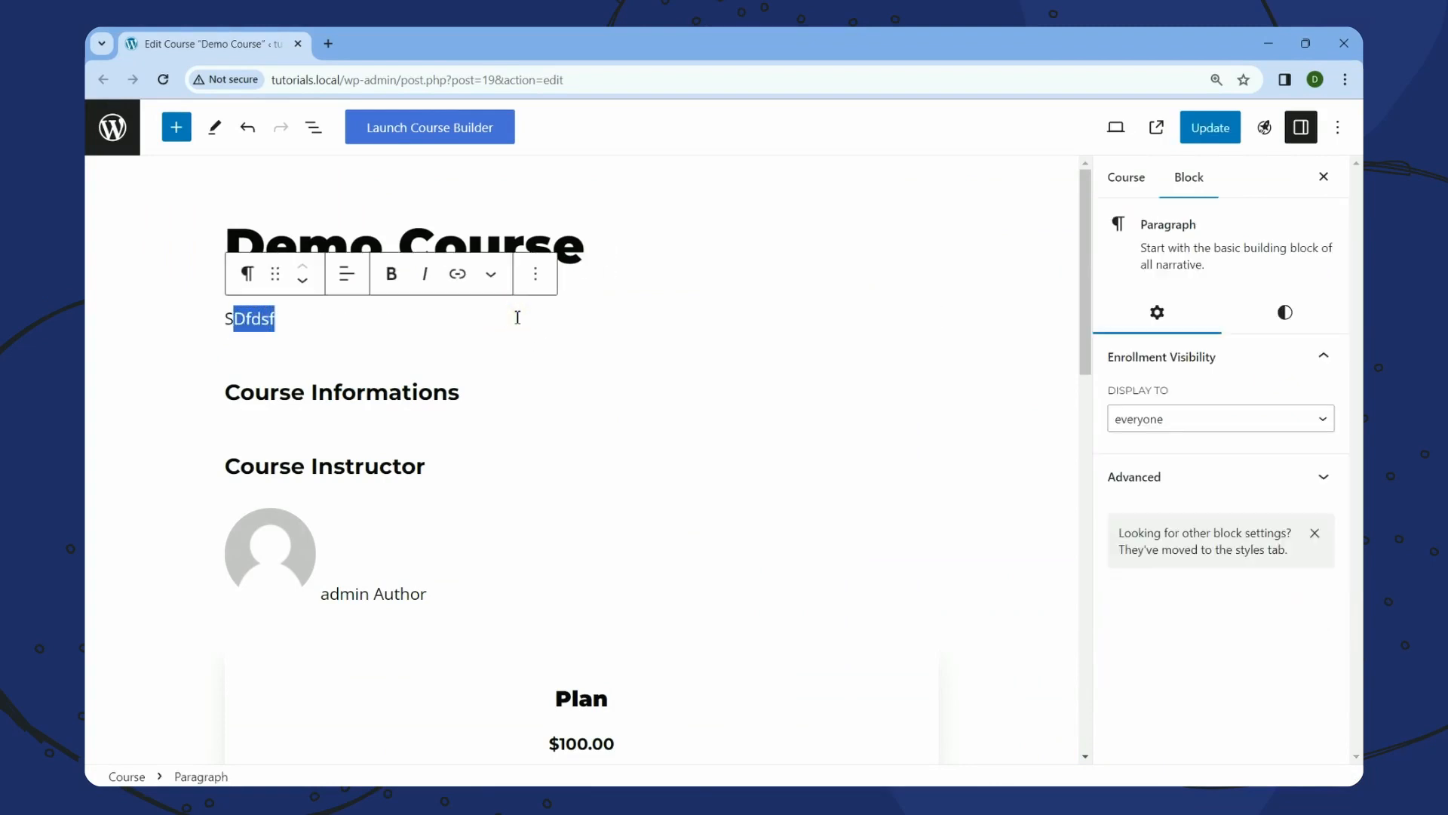
text(ASdf)
key(BackSpace)
key(BackSpace)
key(BackSpace)
key(BackSpace)
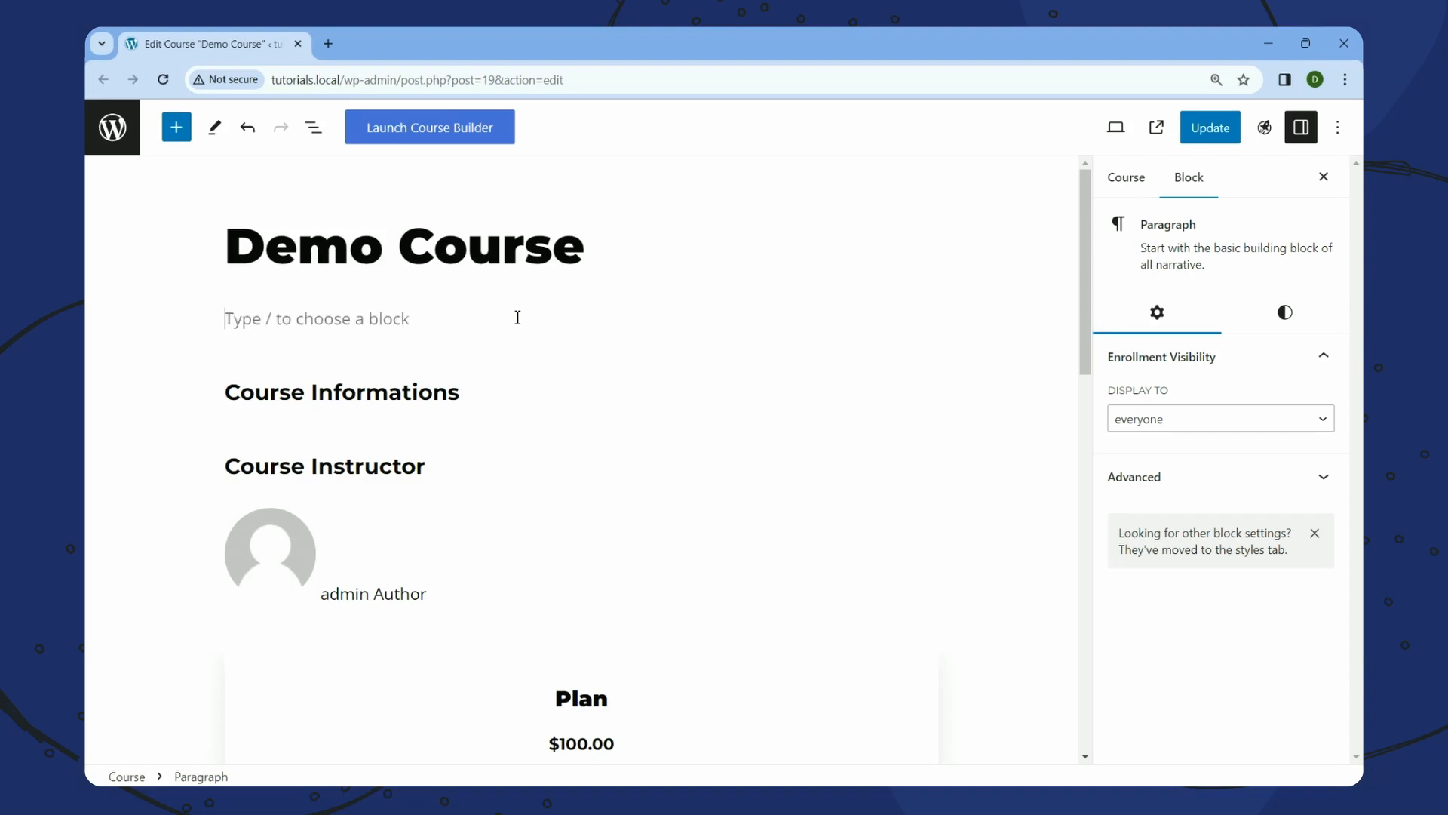
Correct the course information block's heading to "Course Information"
click(455, 398)
click(457, 399)
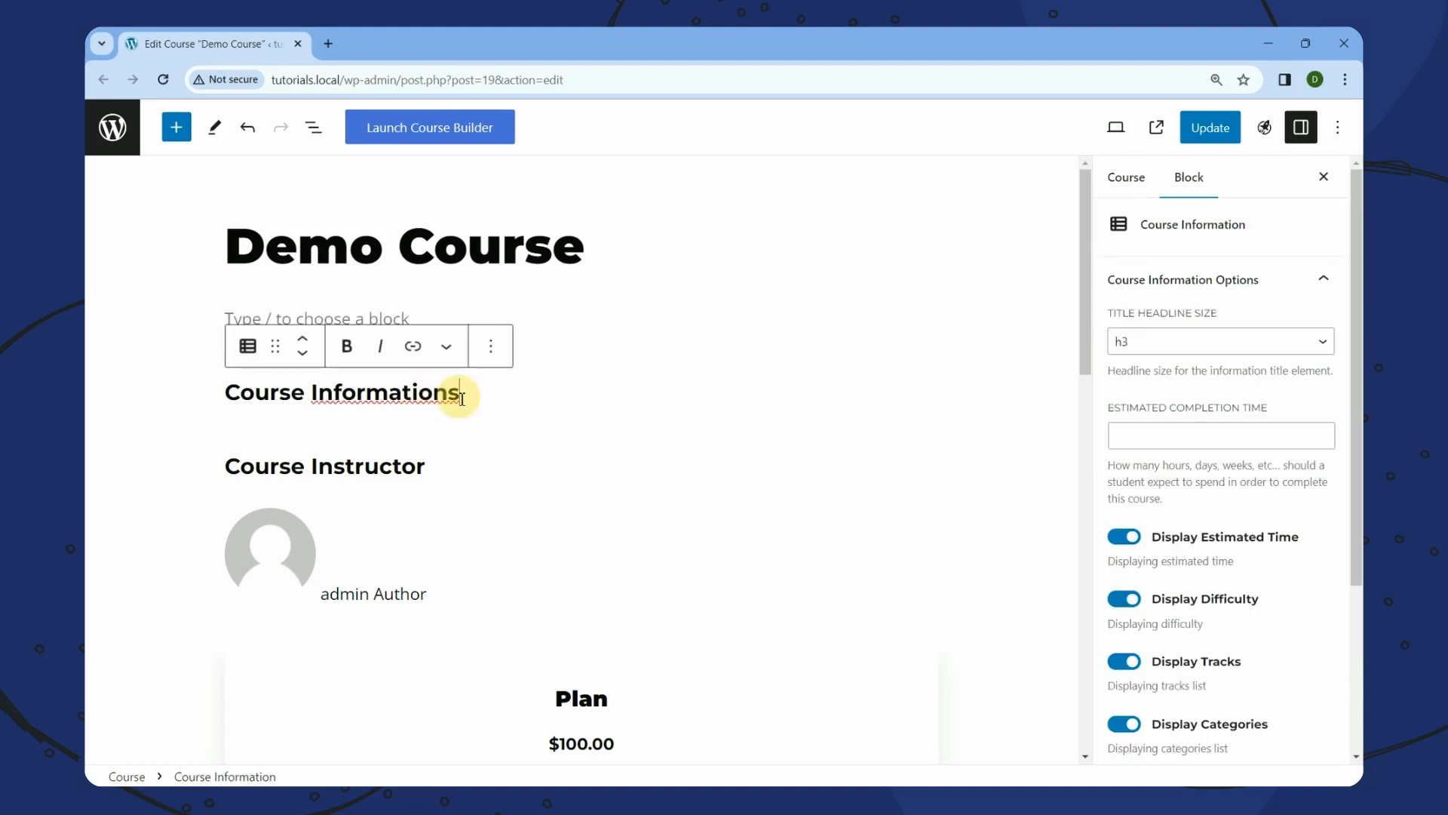
text(SSS)
key(BackSpace)
key(BackSpace)
key(BackSpace)
key(BackSpace)
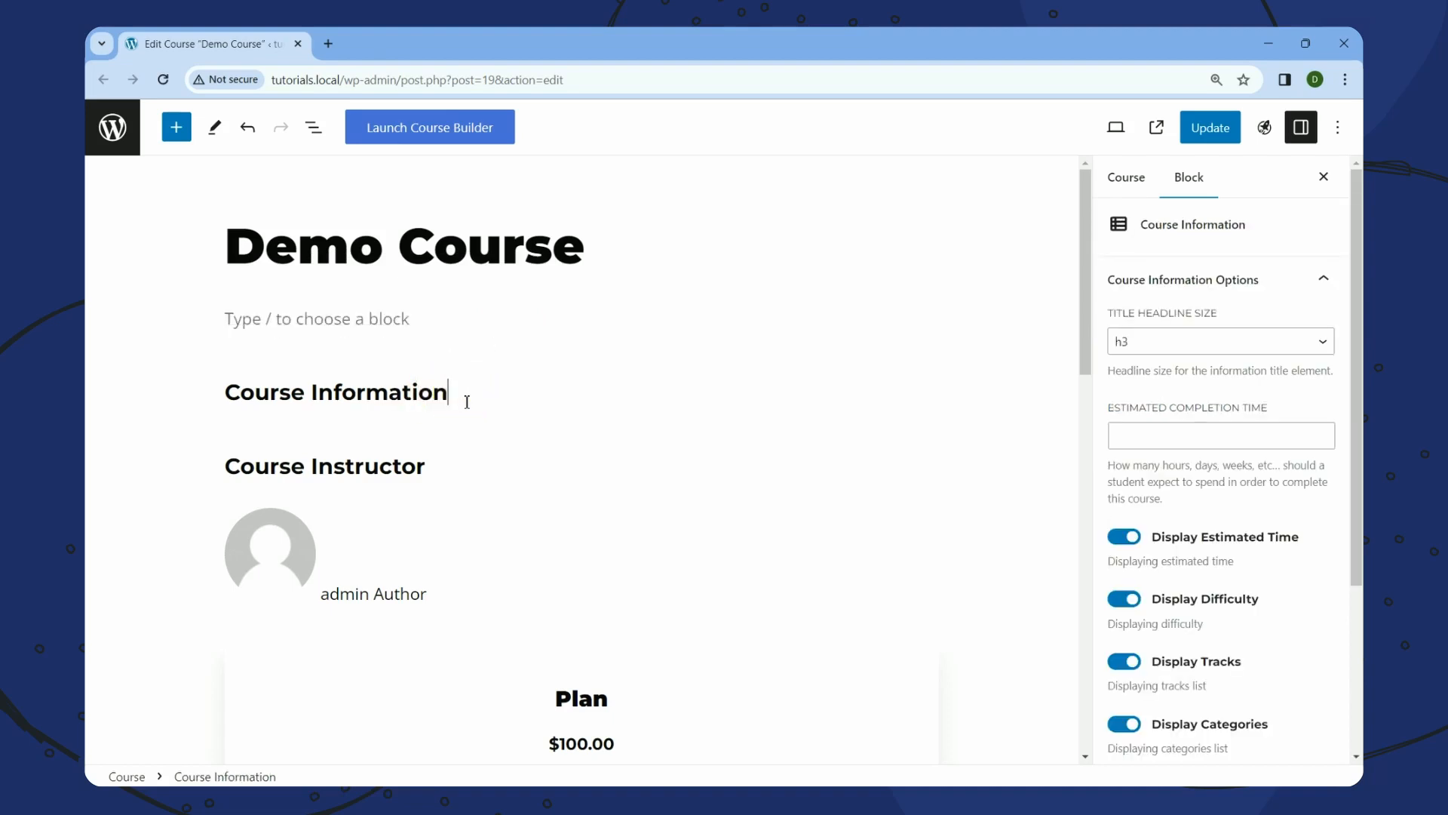
Try to edit the "Course Instructor" heading text in the Instructors block
triple_click(369, 469)
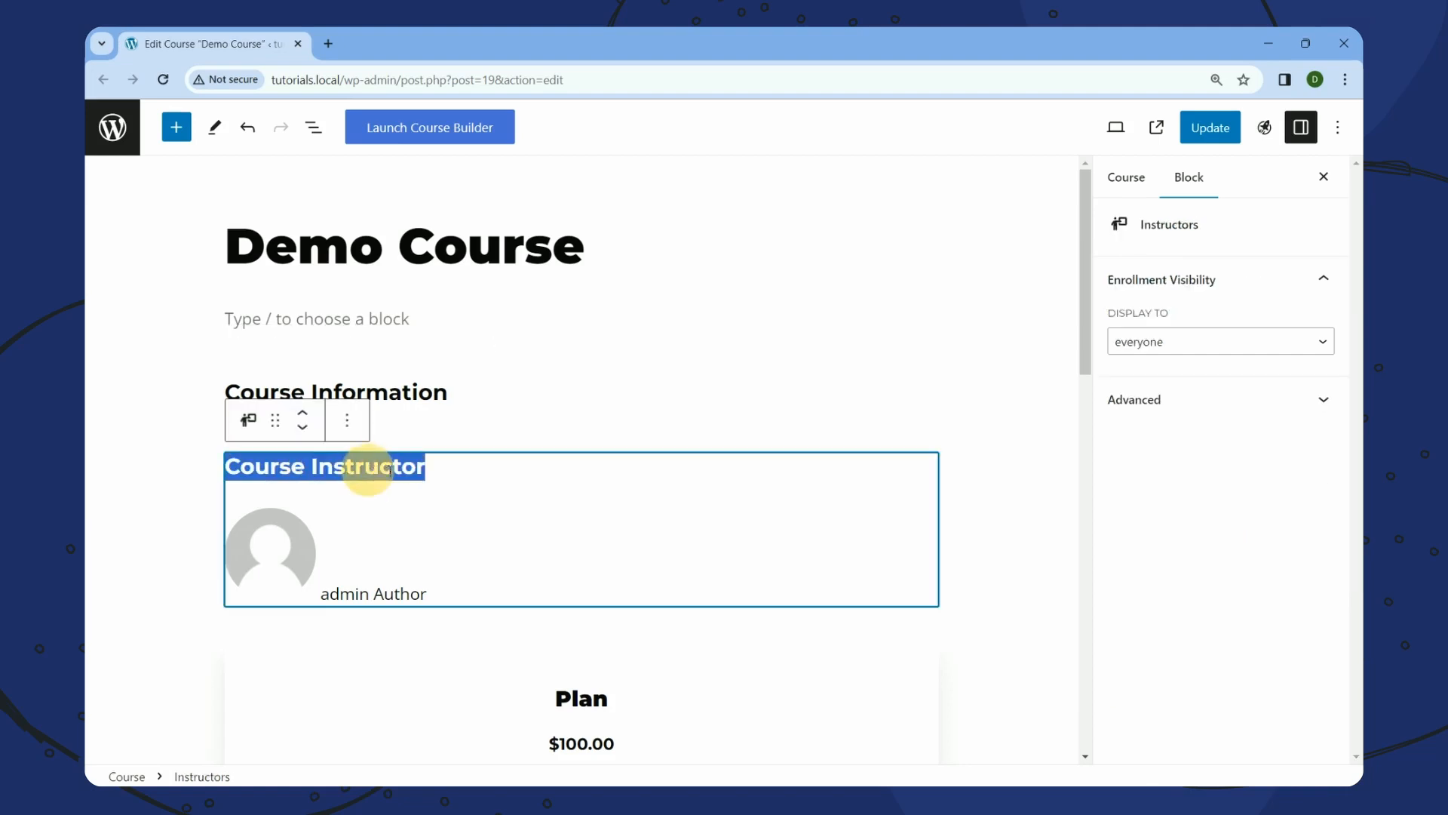
click(420, 469)
triple_click(408, 469)
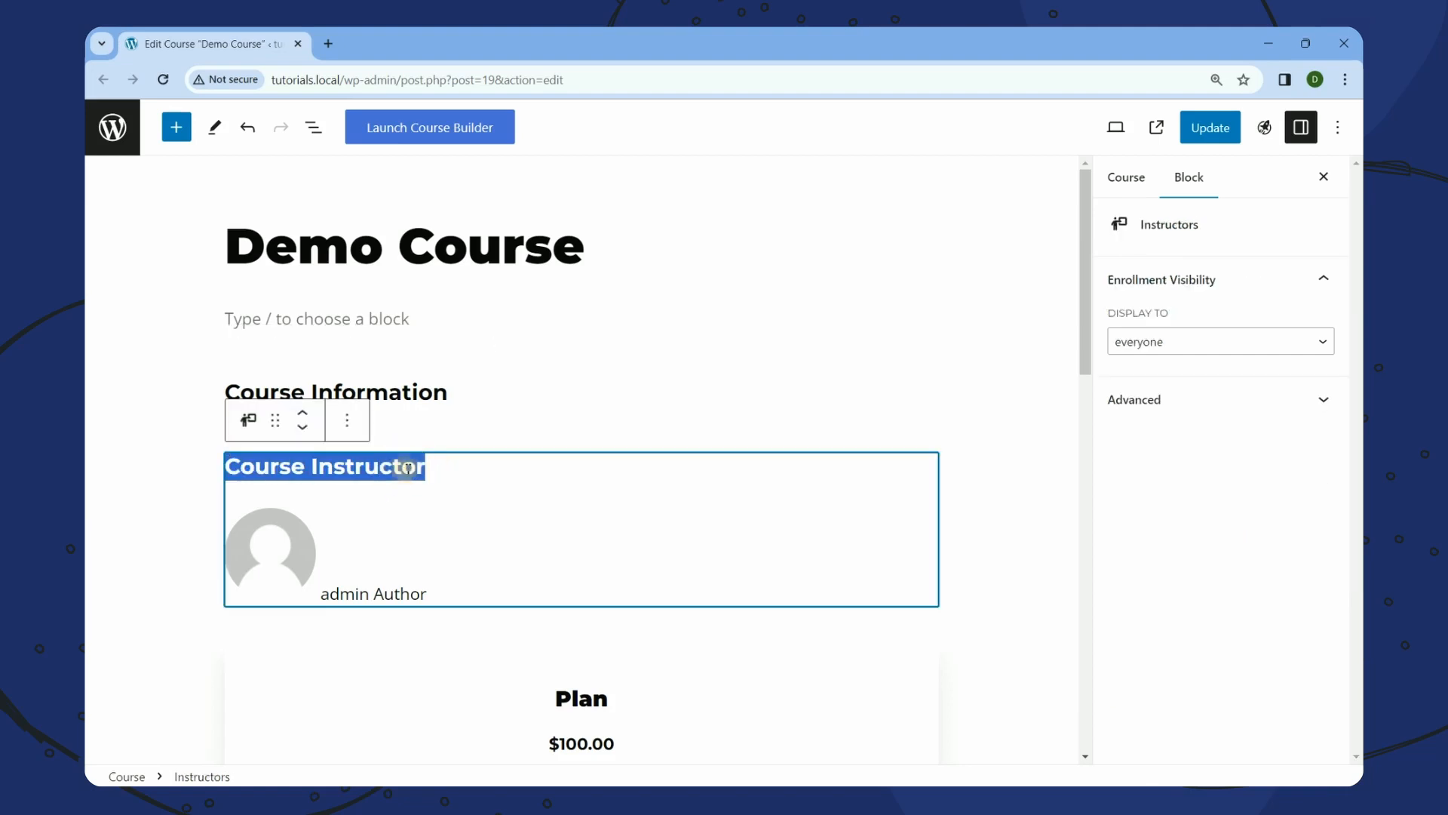
click(408, 469)
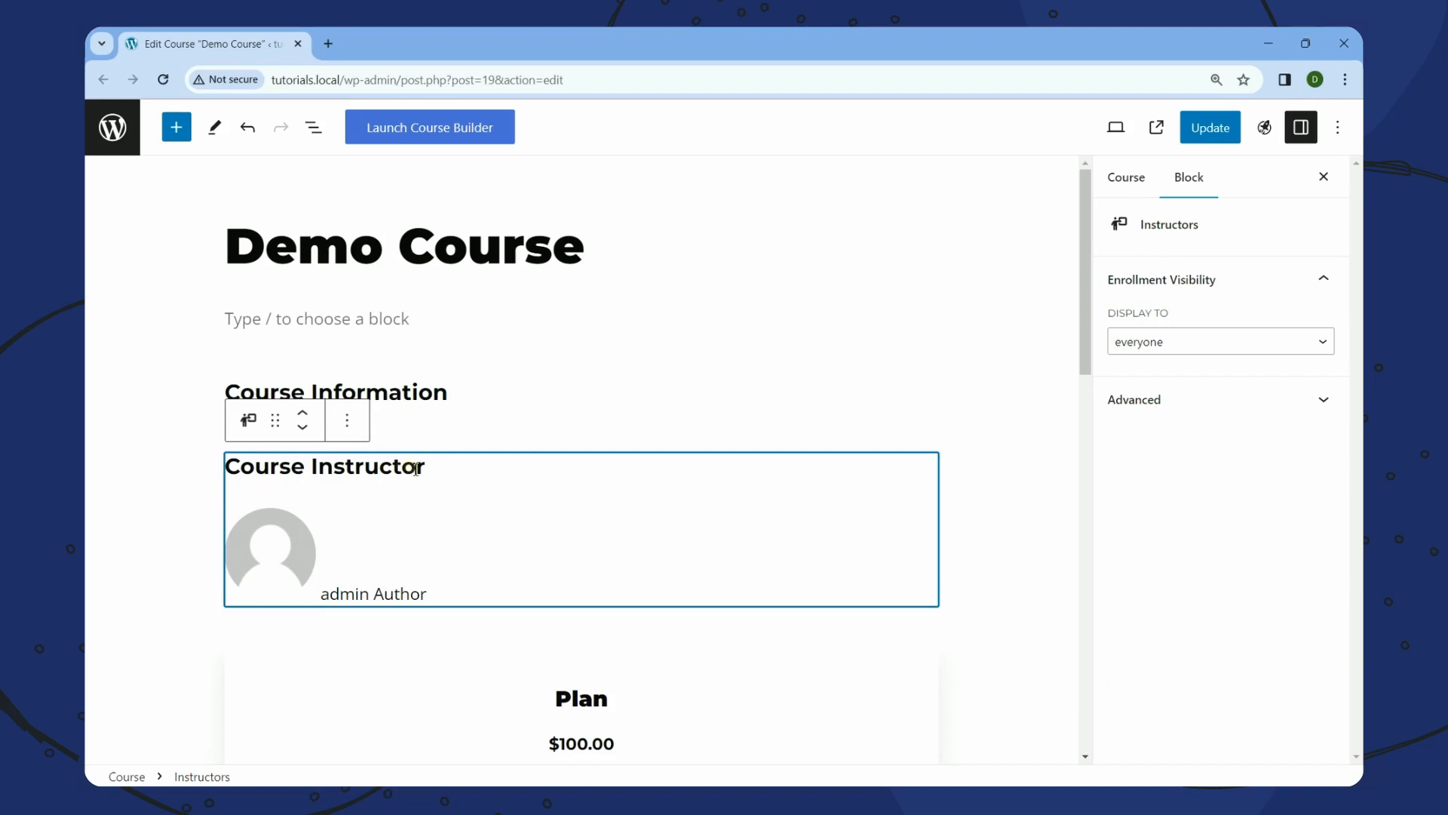
double_click(415, 469)
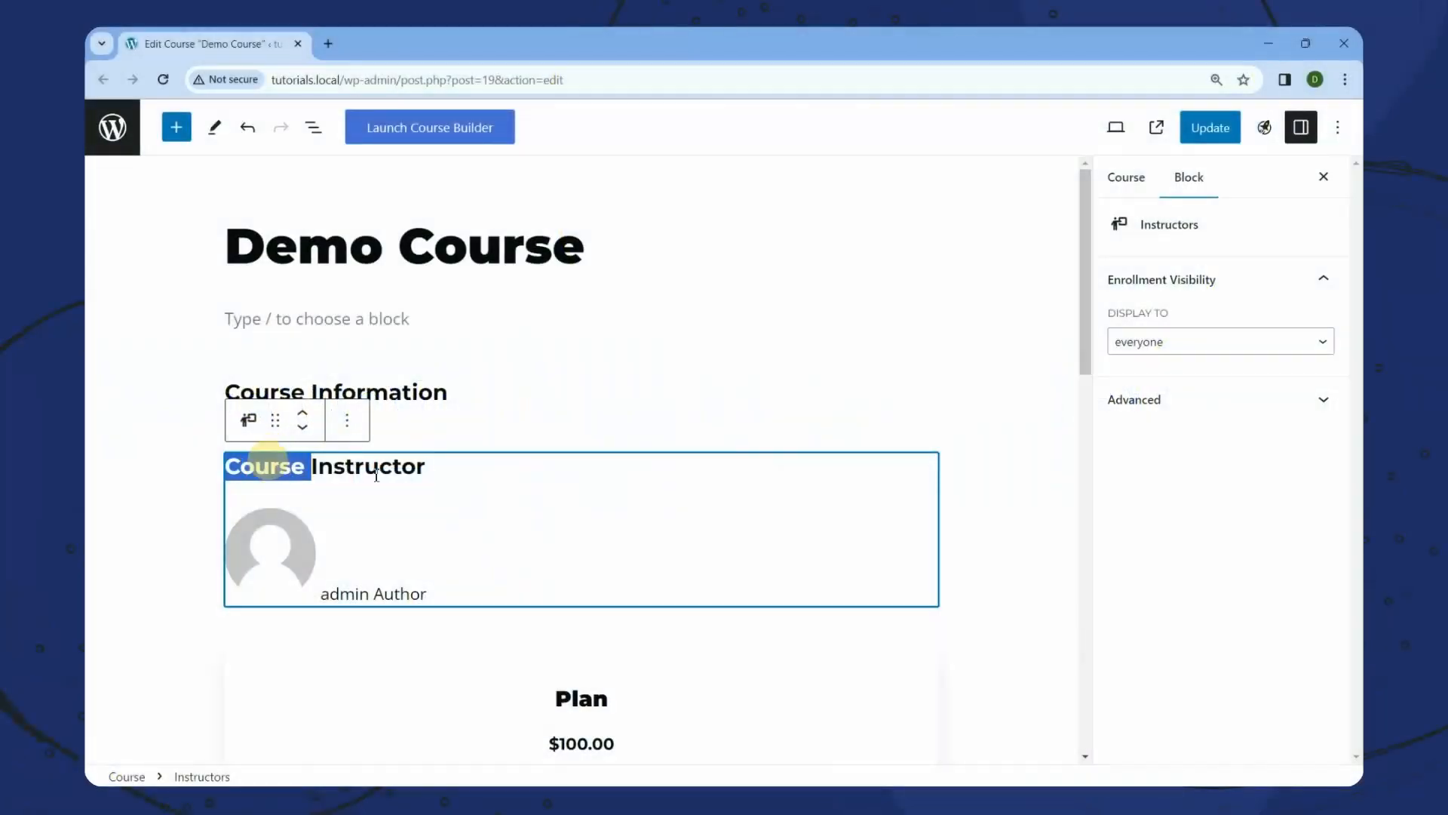
double_click(387, 467)
click(386, 468)
double_click(394, 468)
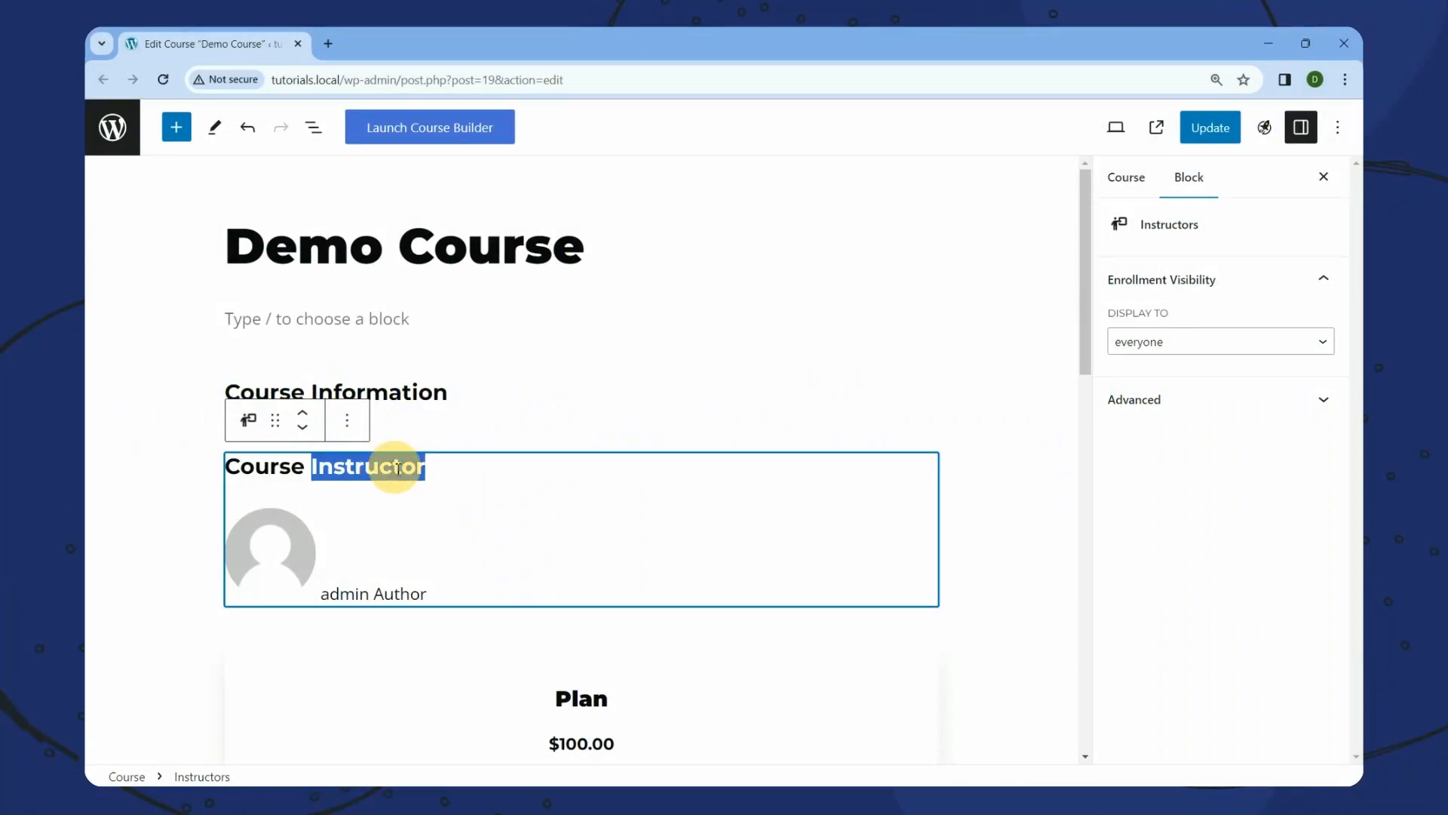
click(397, 469)
double_click(398, 469)
Switch to the Dashboard window and examine its payment gateway notice, welcome section and admin navigation entries
mouse_move(981, 811)
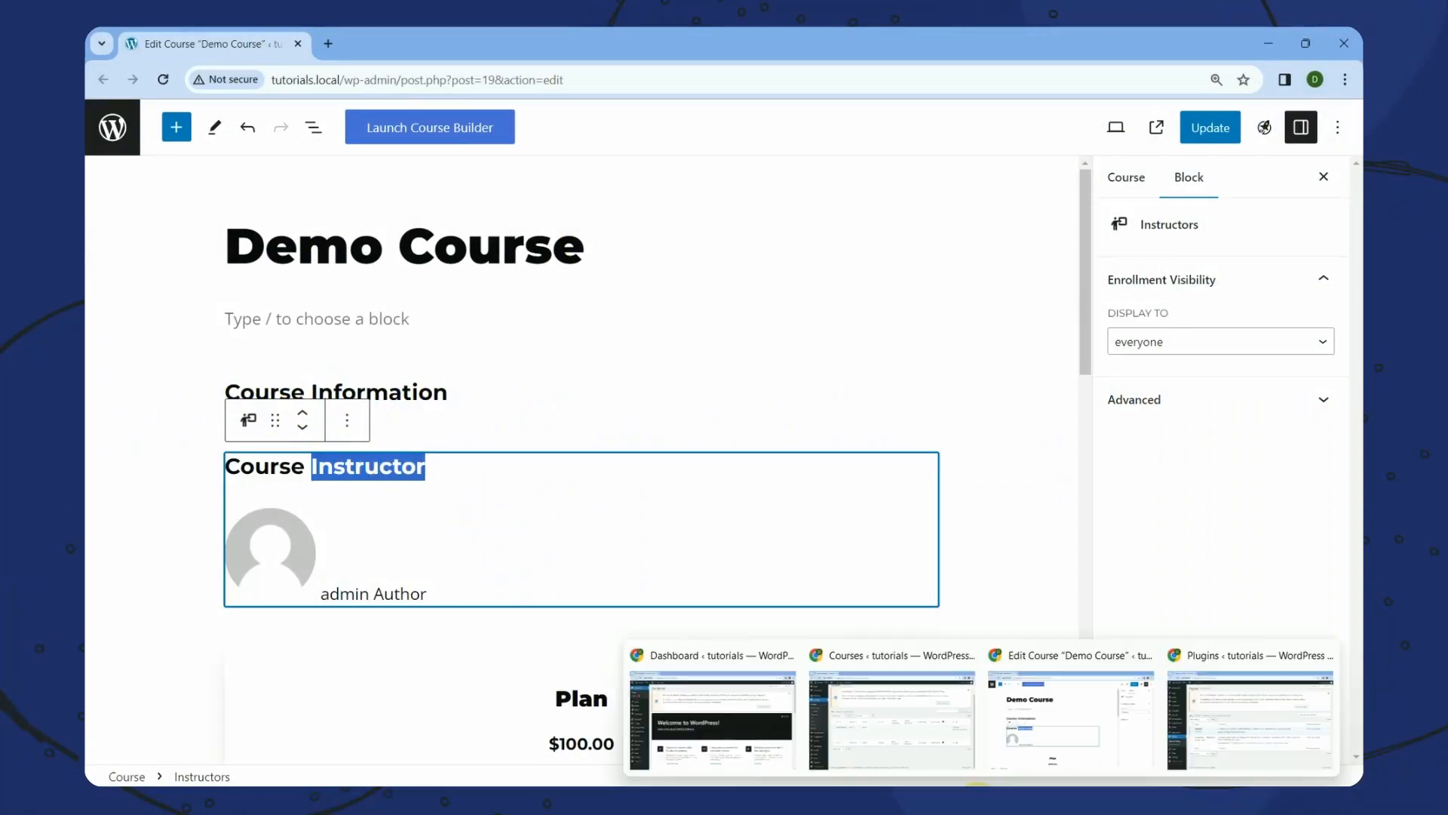
click(749, 733)
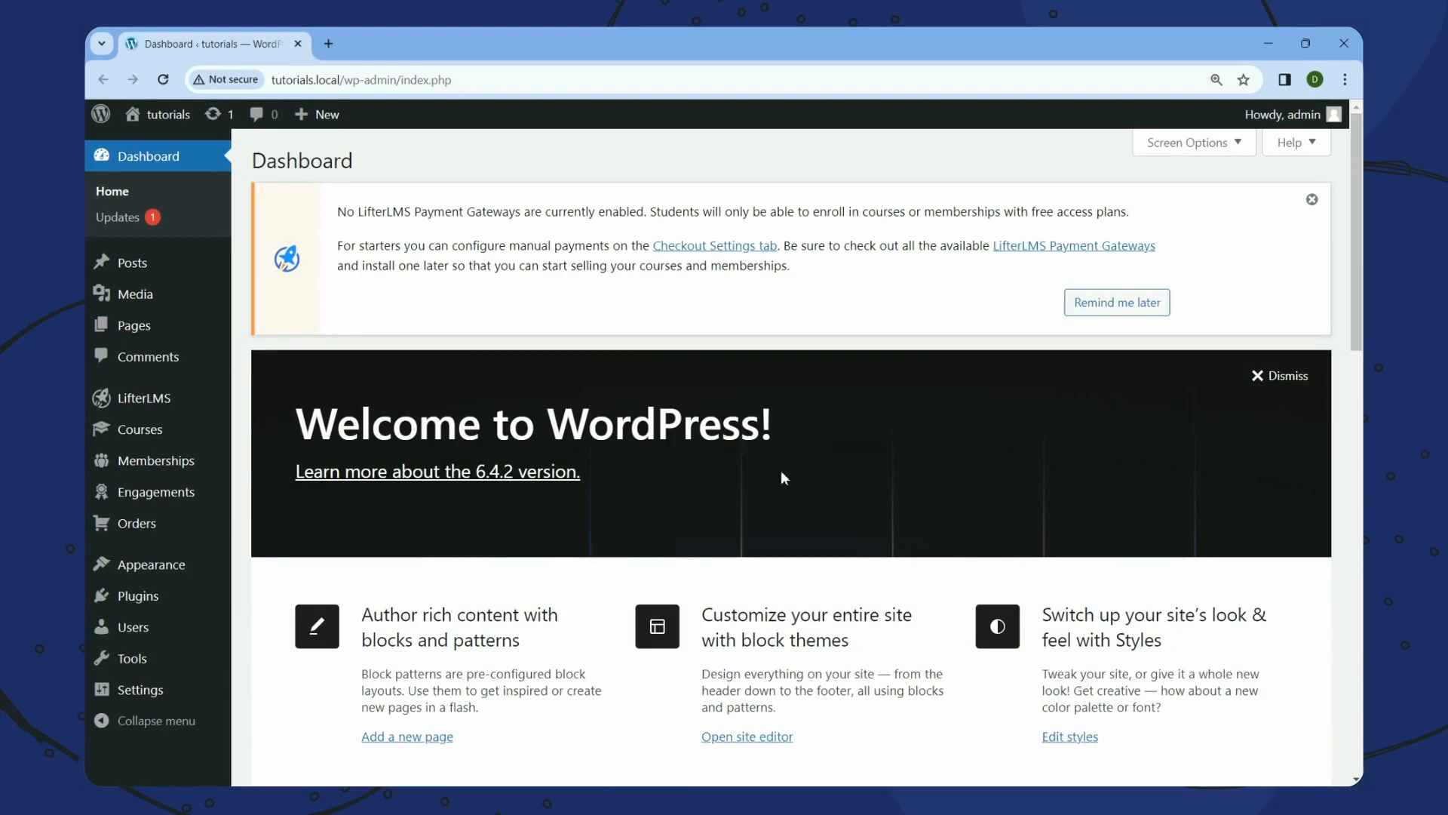
drag(338, 211, 834, 285)
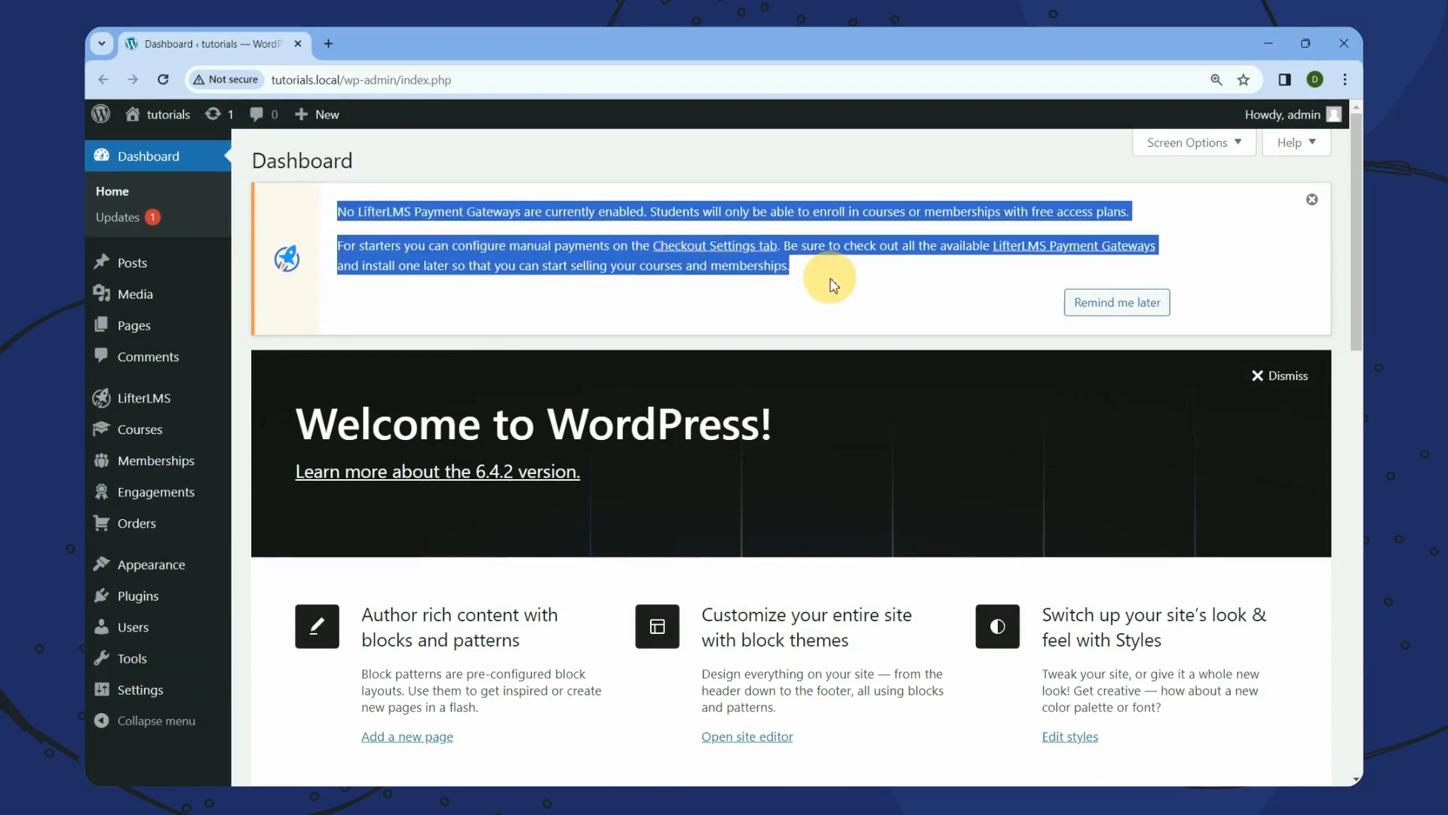
drag(777, 426, 292, 428)
drag(361, 614, 528, 652)
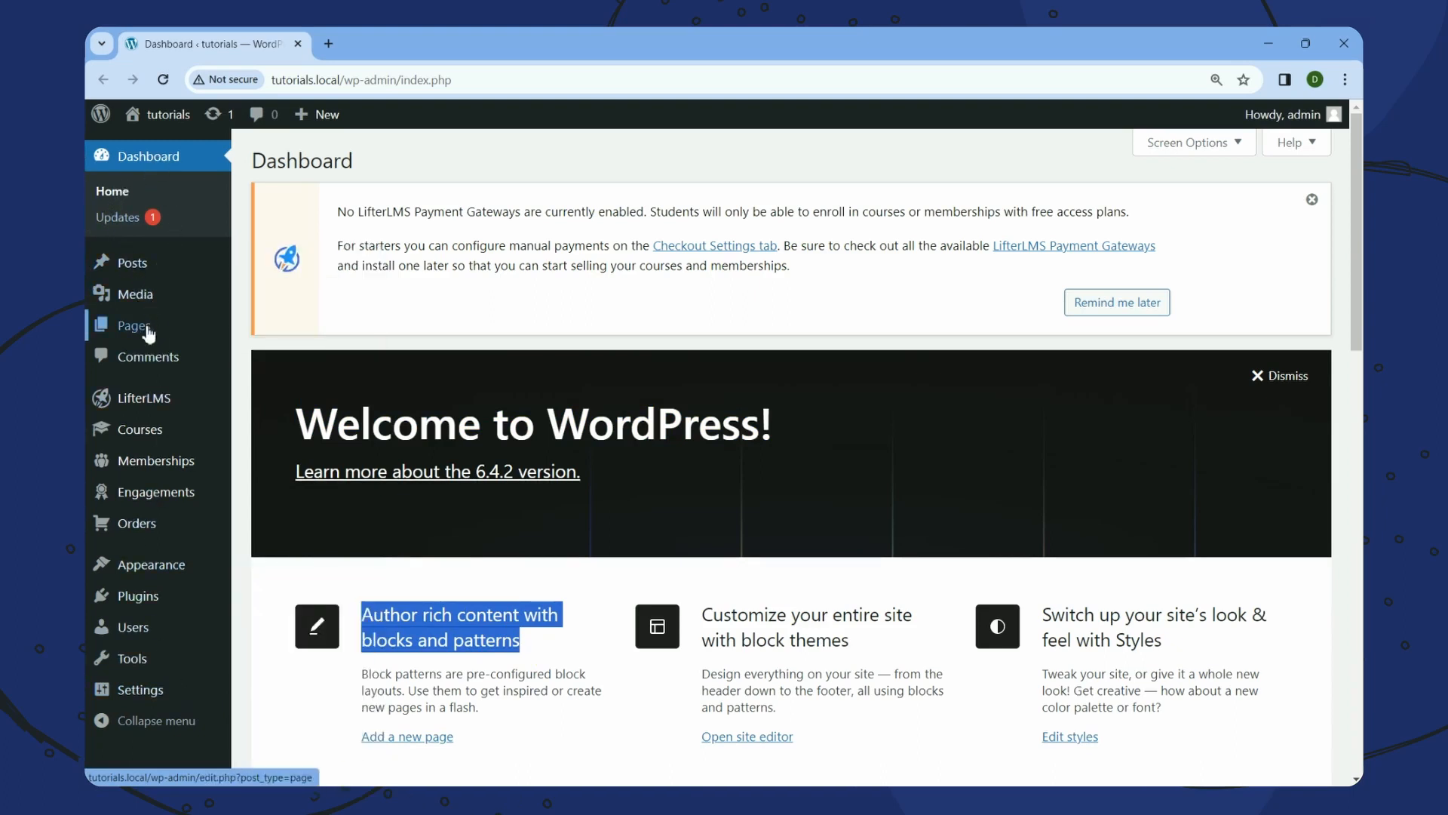
mouse_move(178, 688)
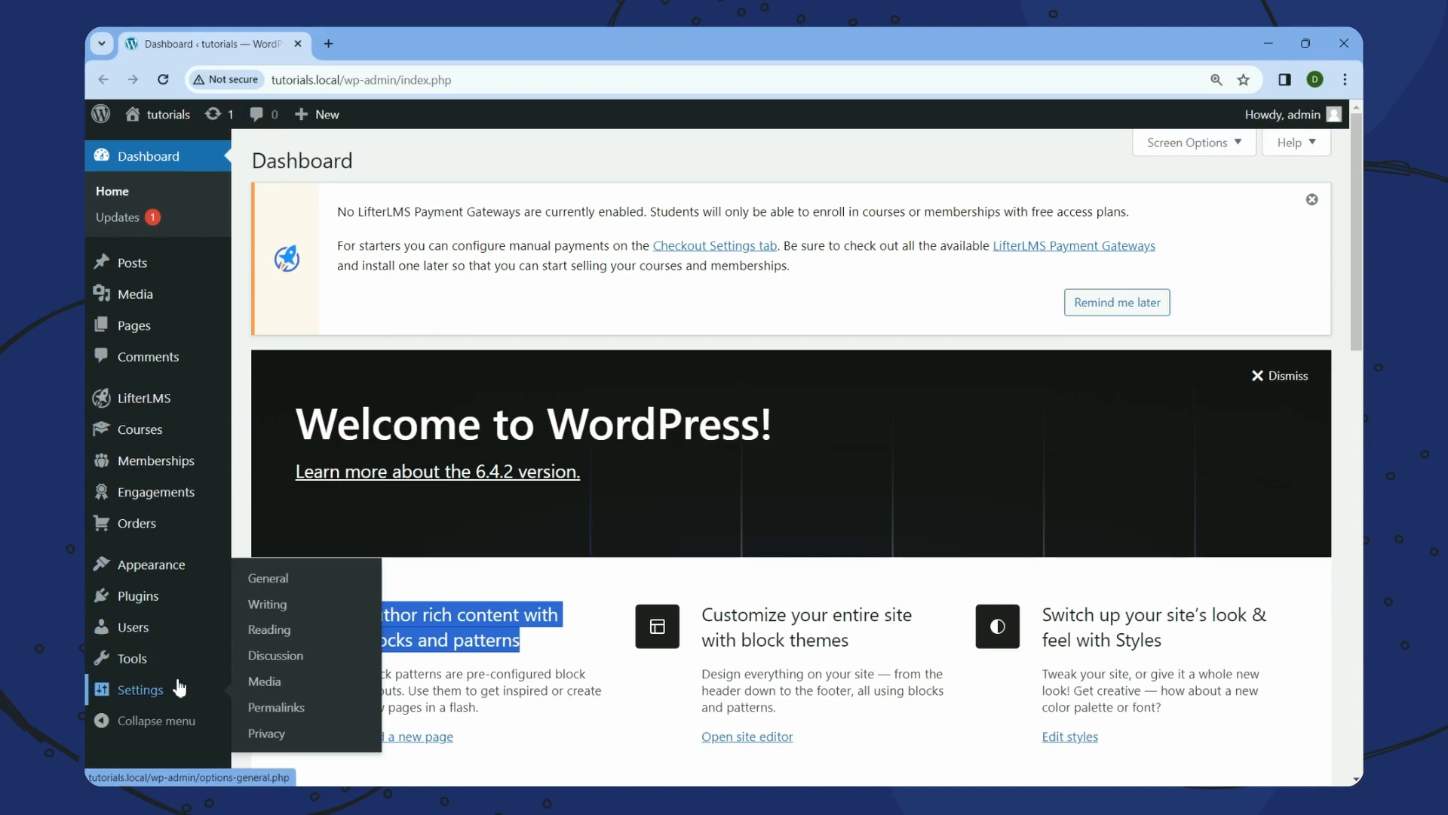
mouse_move(154, 342)
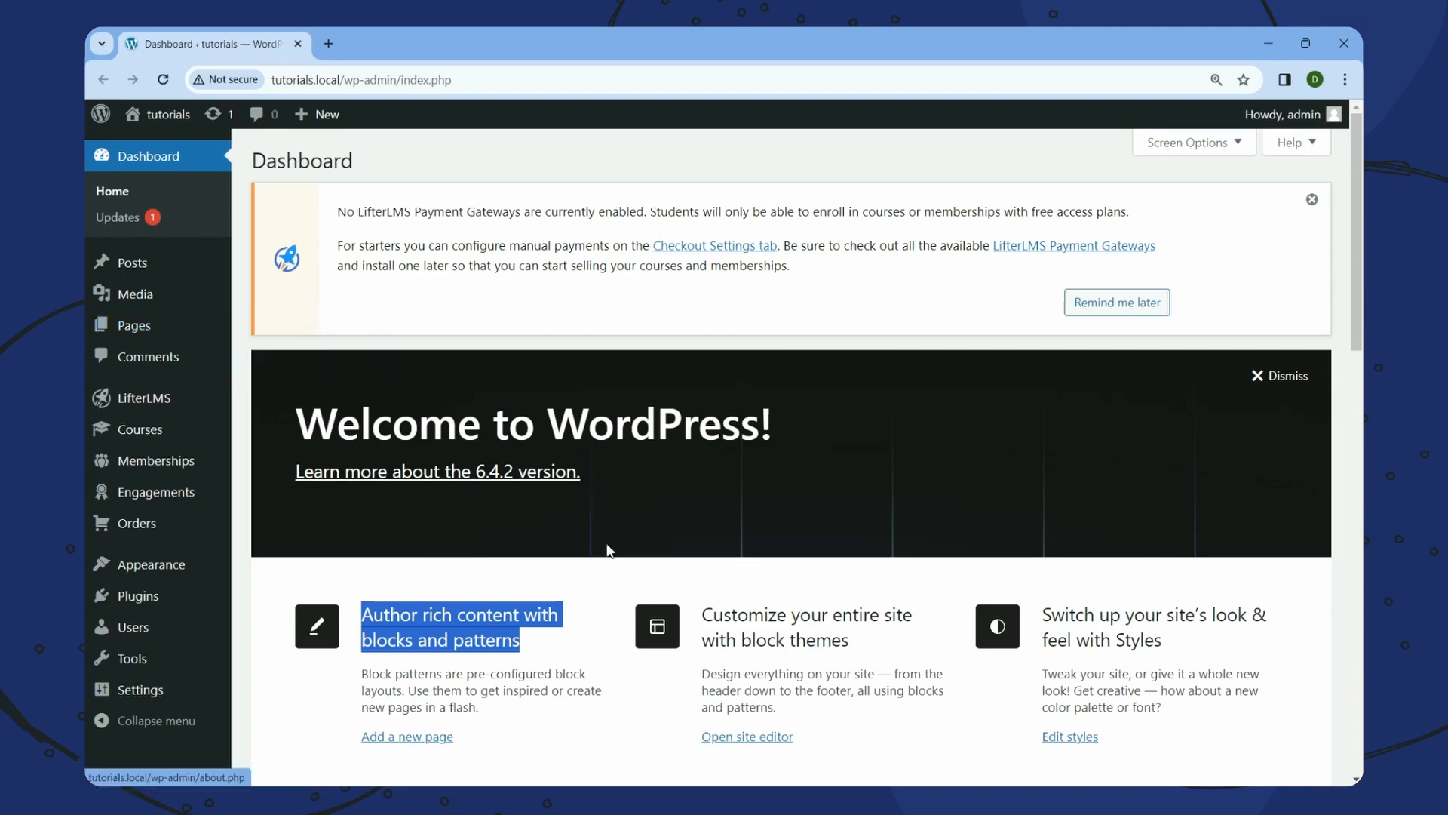
click(604, 575)
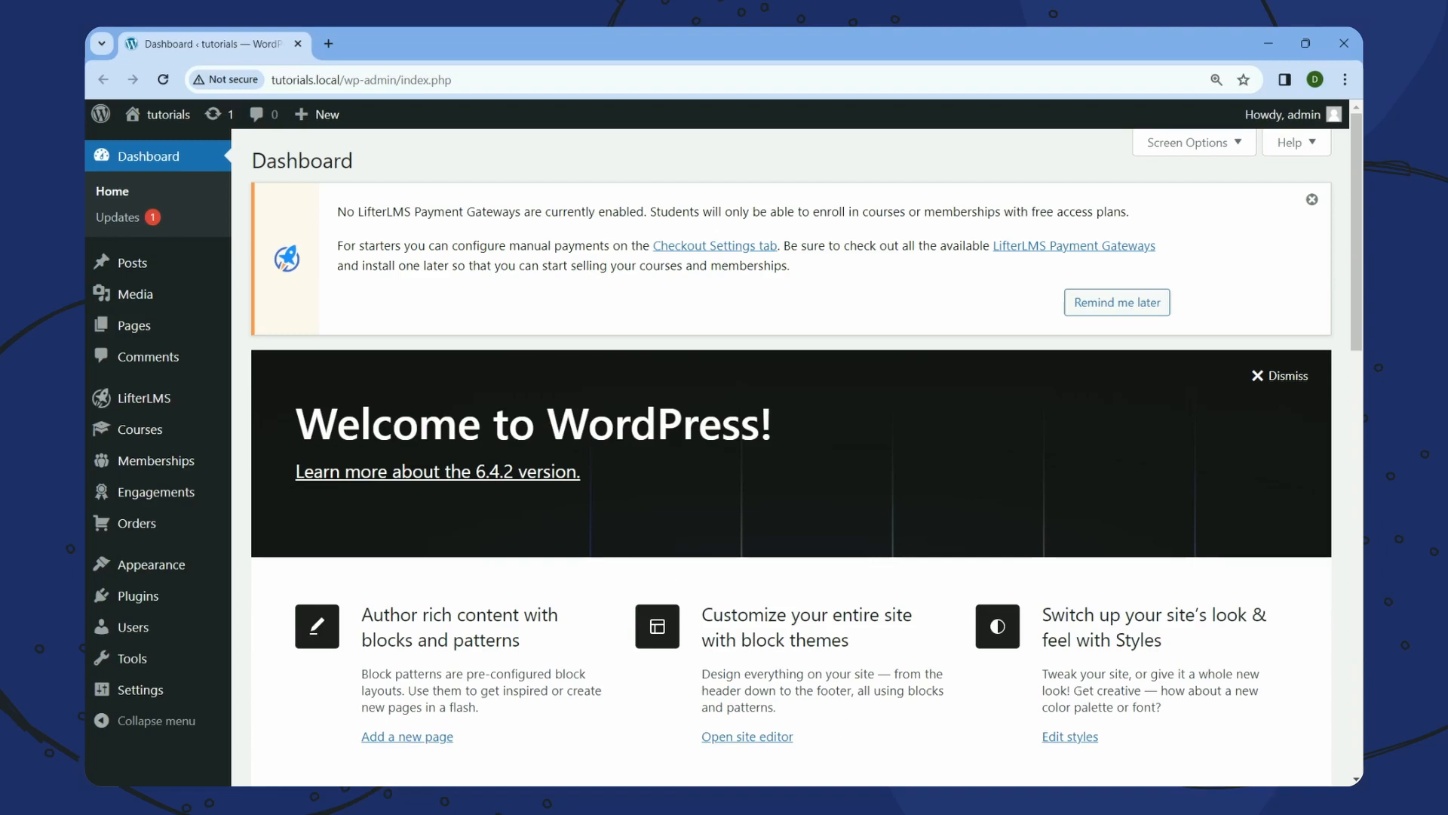
Switch to the Plugins window, activate TranslatePress - Multilingual and skip its notification and tracking opt-in
mouse_move(980, 799)
click(1203, 738)
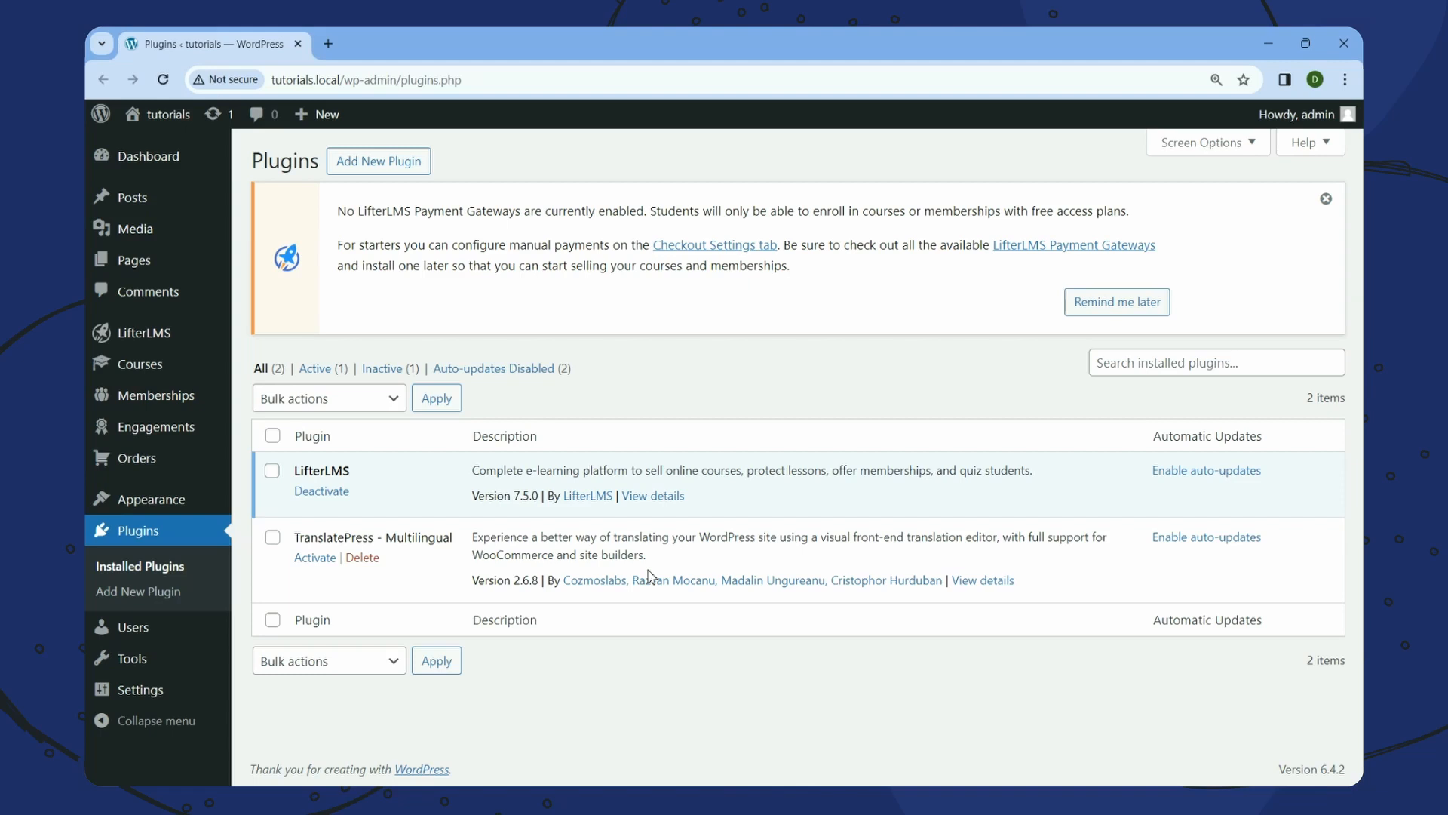
click(315, 560)
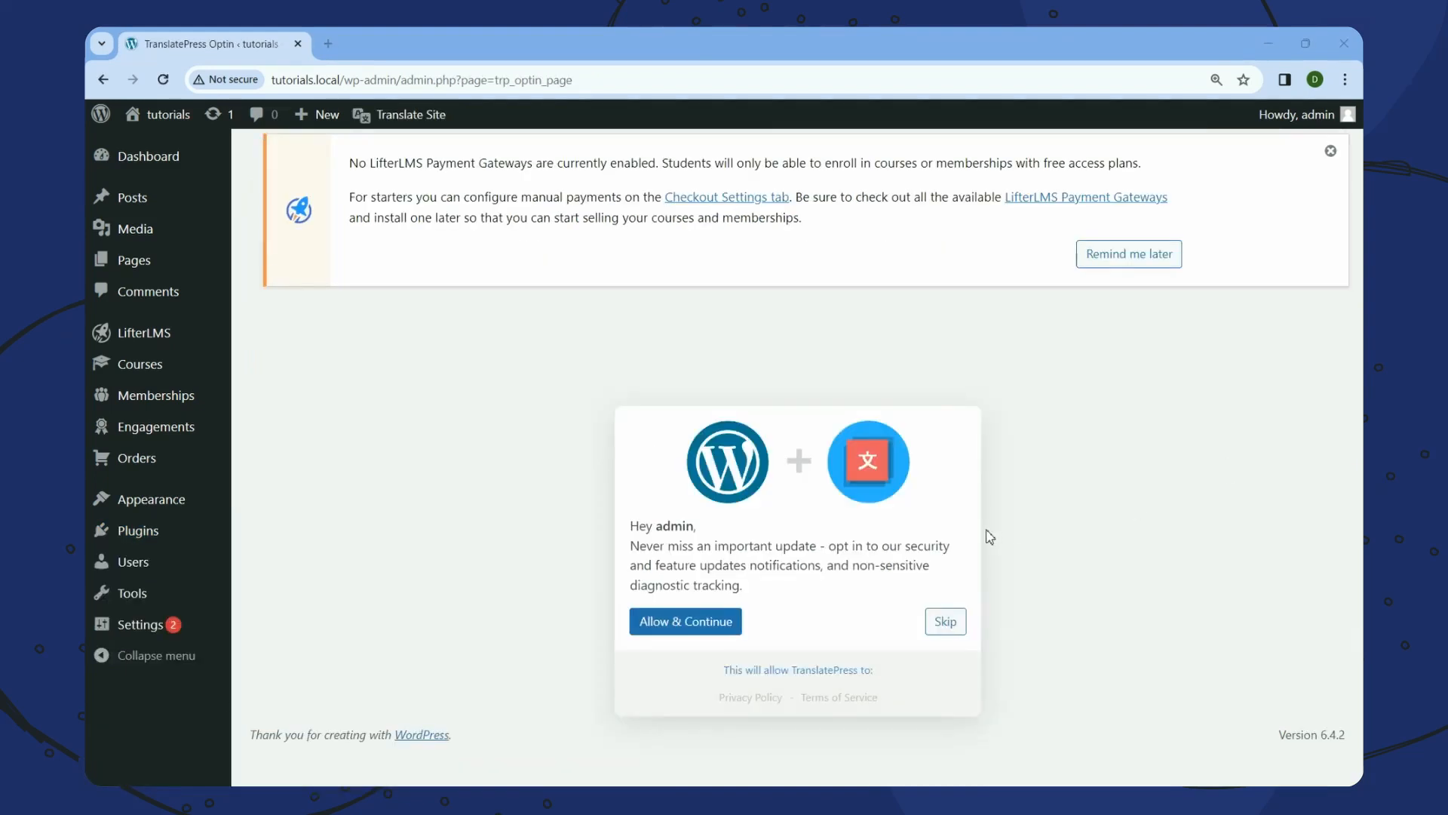
click(948, 628)
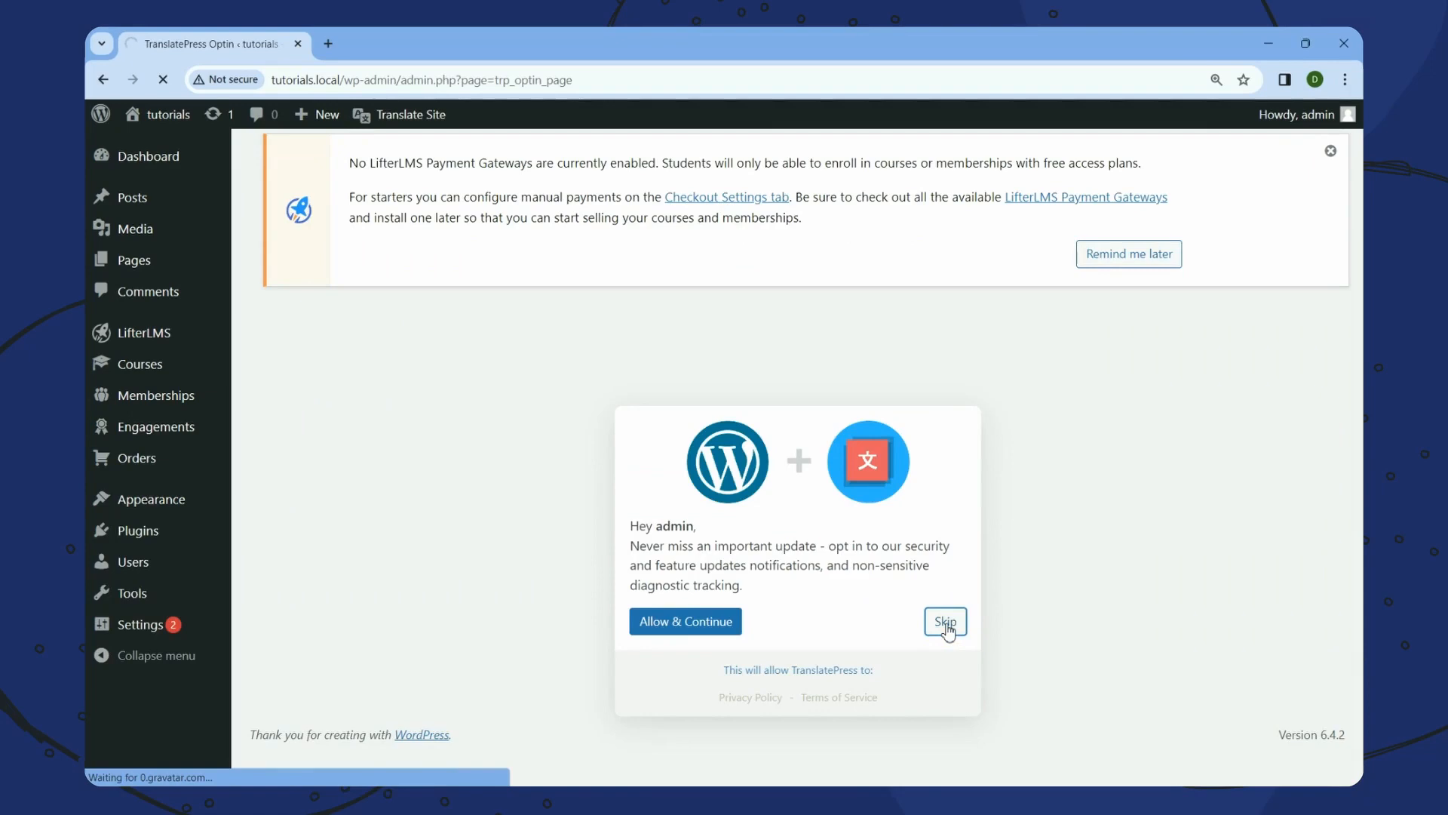
Set the default language in the TranslatePress general settings to English (United States)
scroll(952, 628, down, 3)
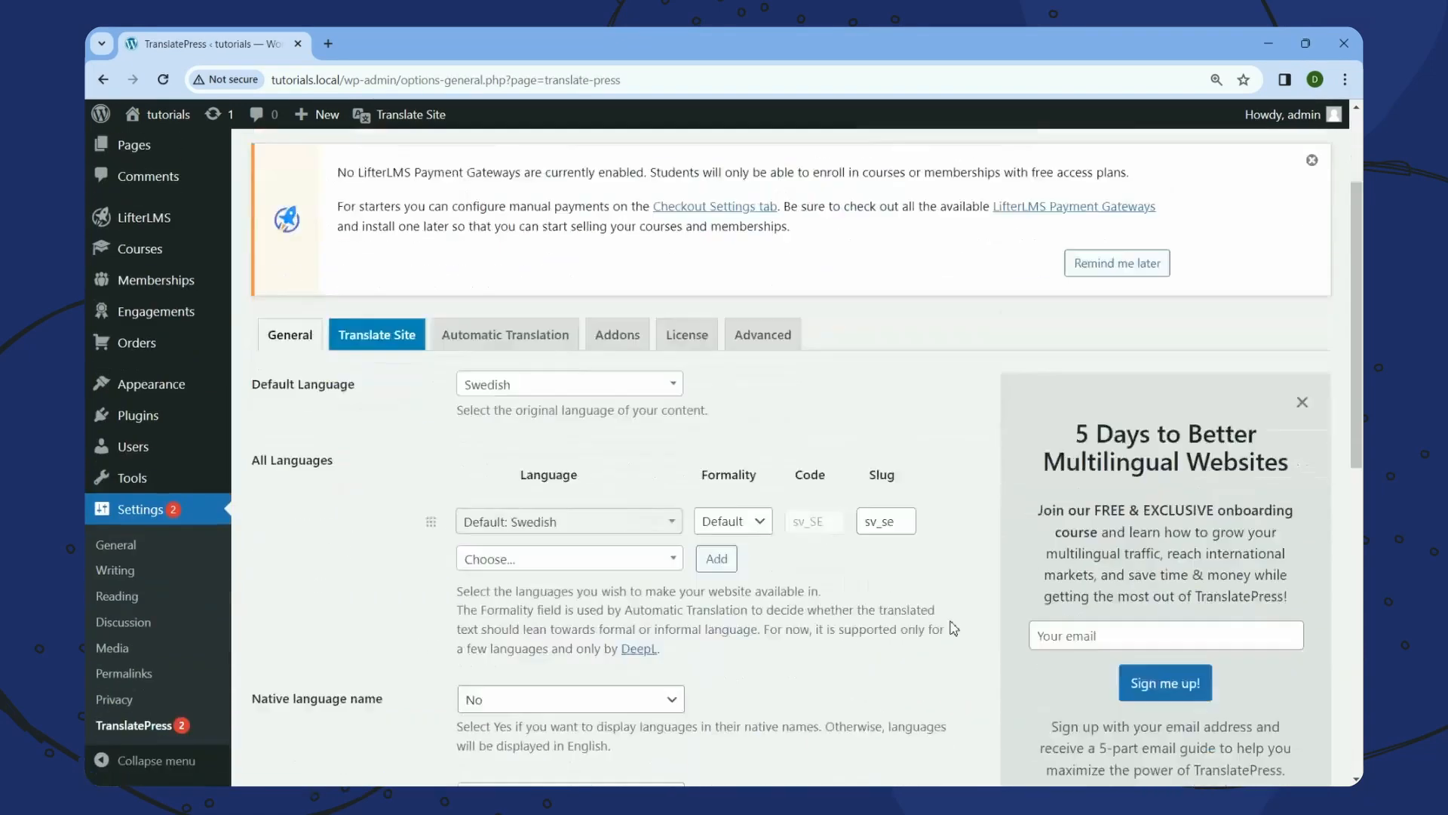
scroll(952, 627, down, 1)
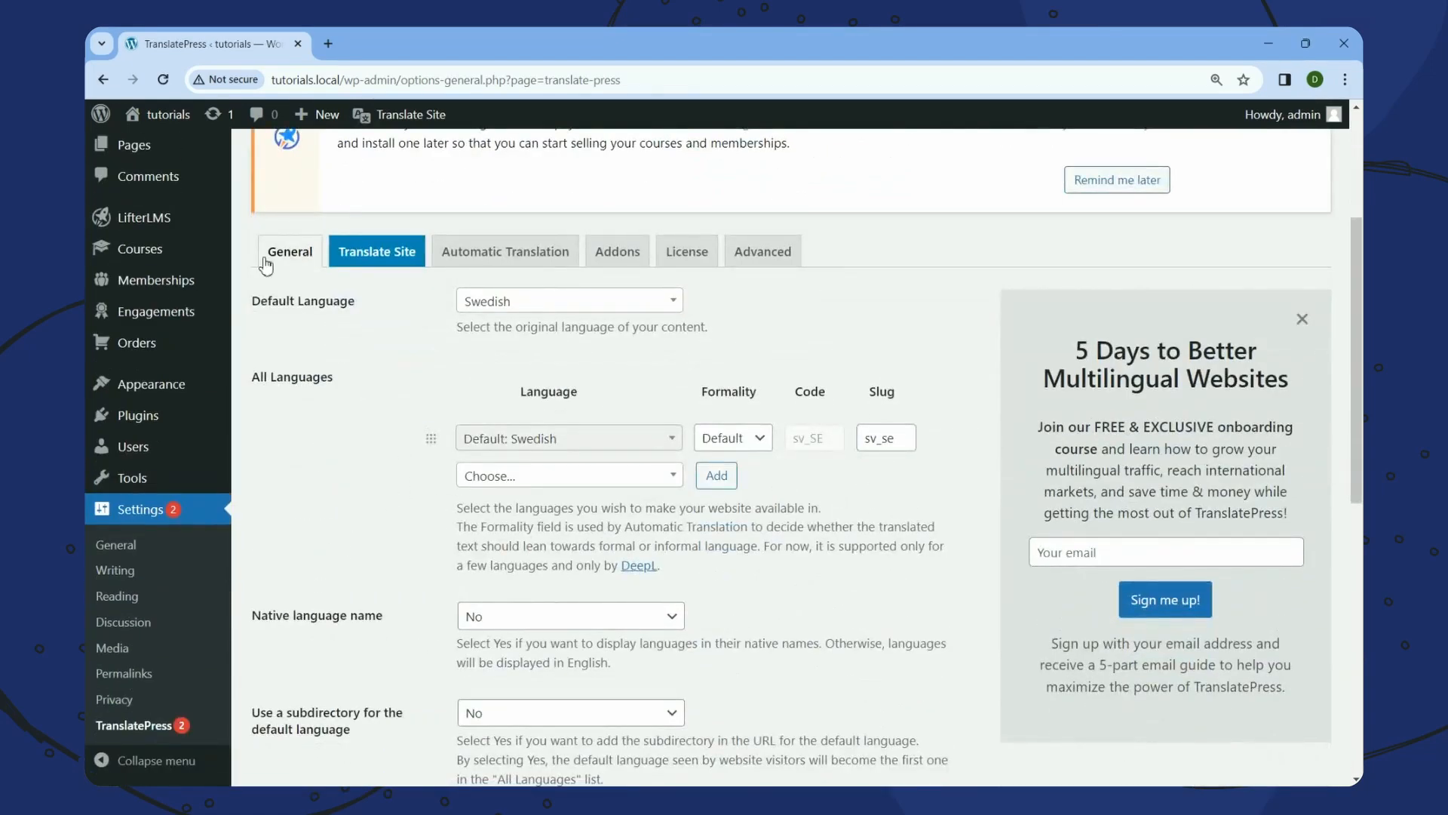
scroll(346, 369, up, 3)
scroll(219, 362, down, 3)
click(672, 445)
click(617, 306)
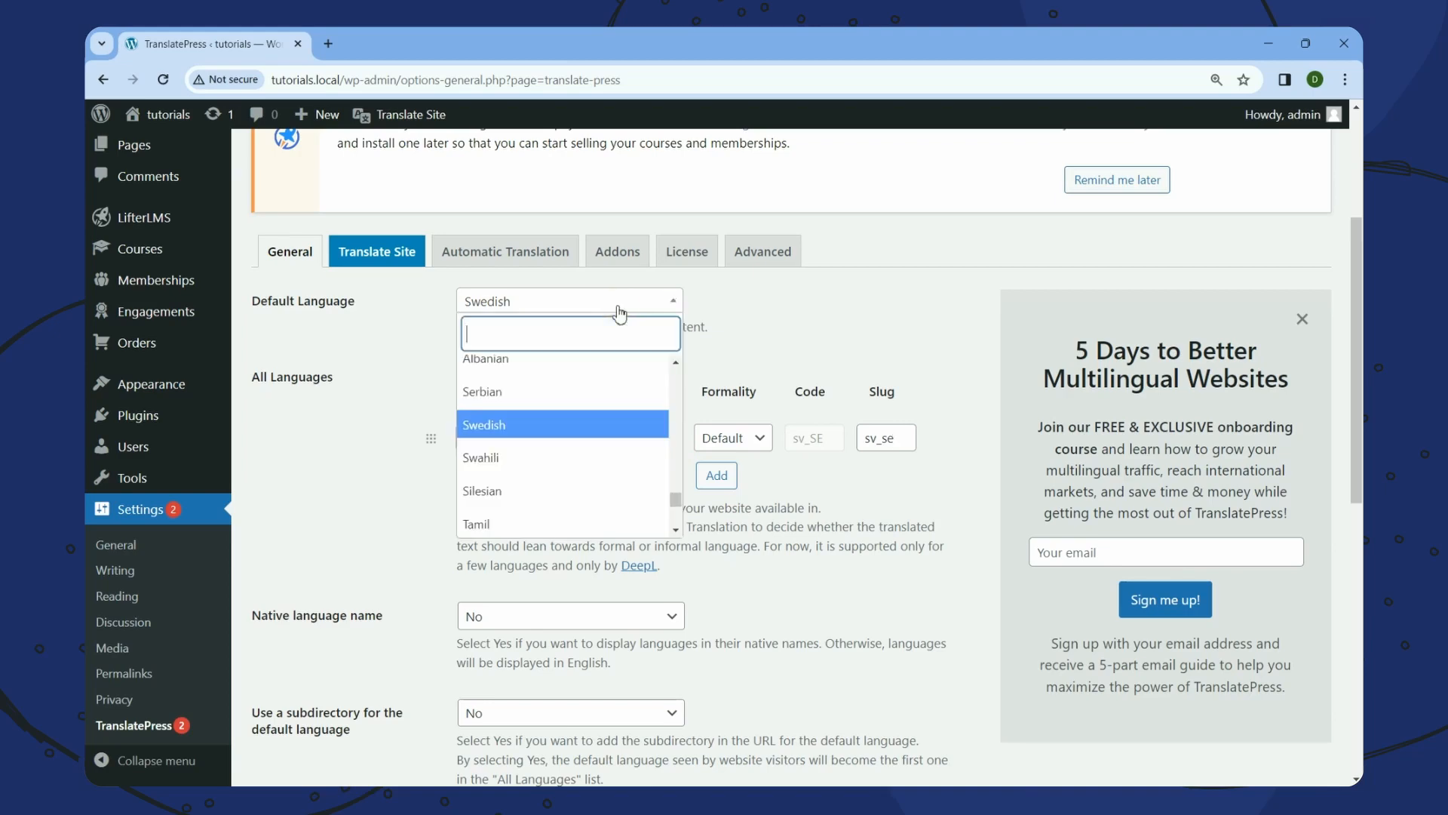
click(618, 326)
text(Englsi)
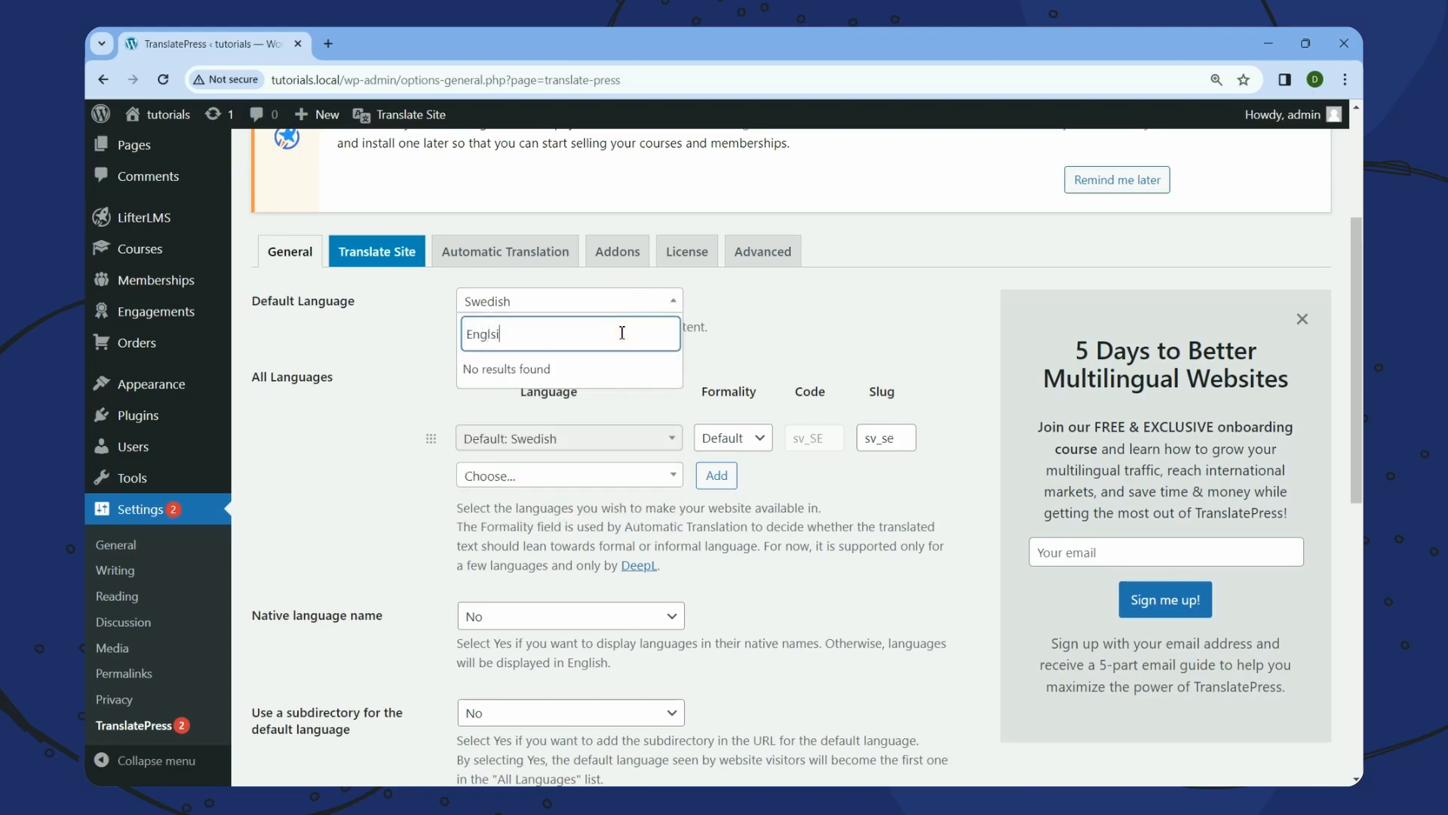
key(BackSpace)
key(BackSpace)
key(BackSpace)
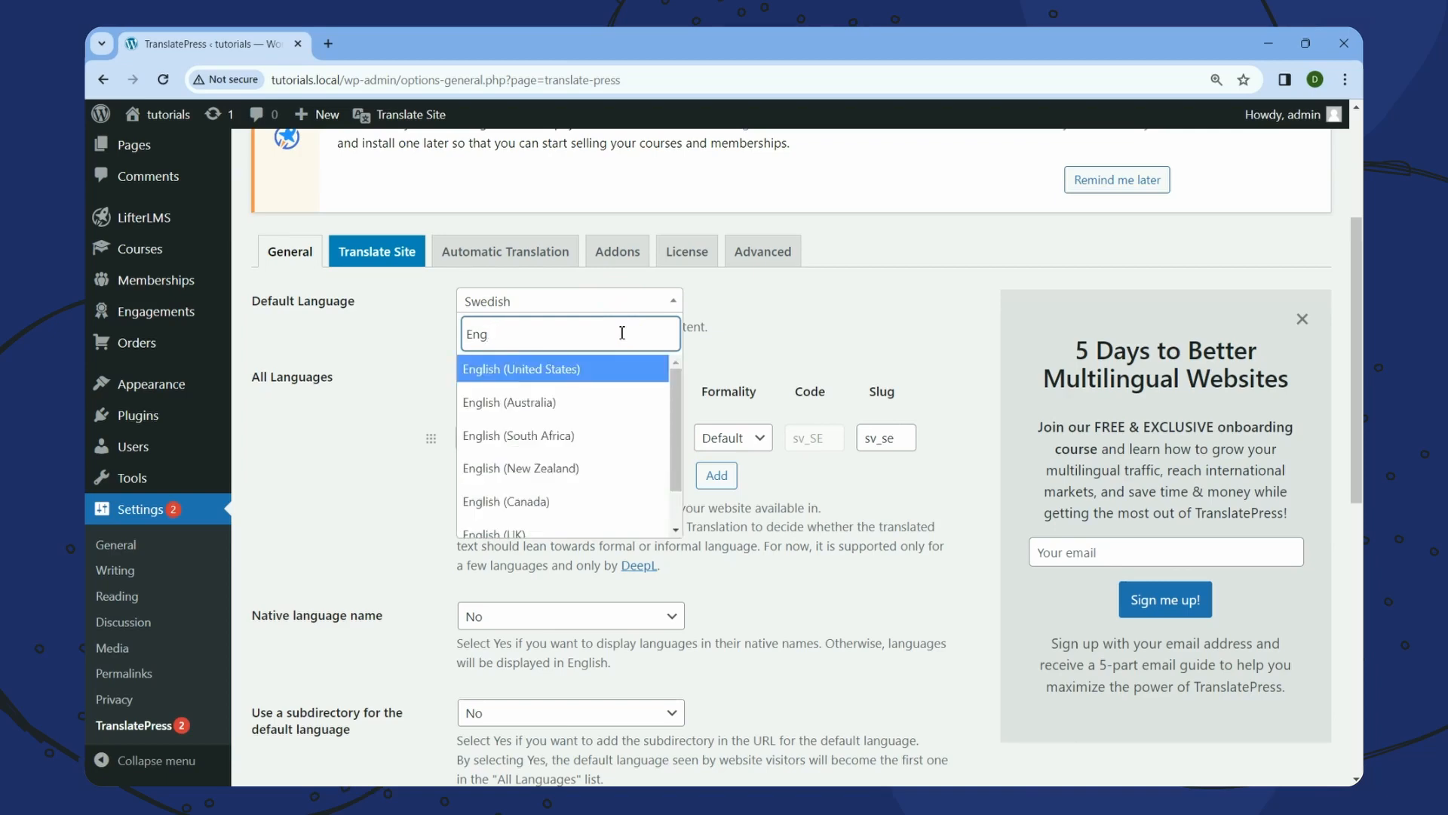
click(611, 369)
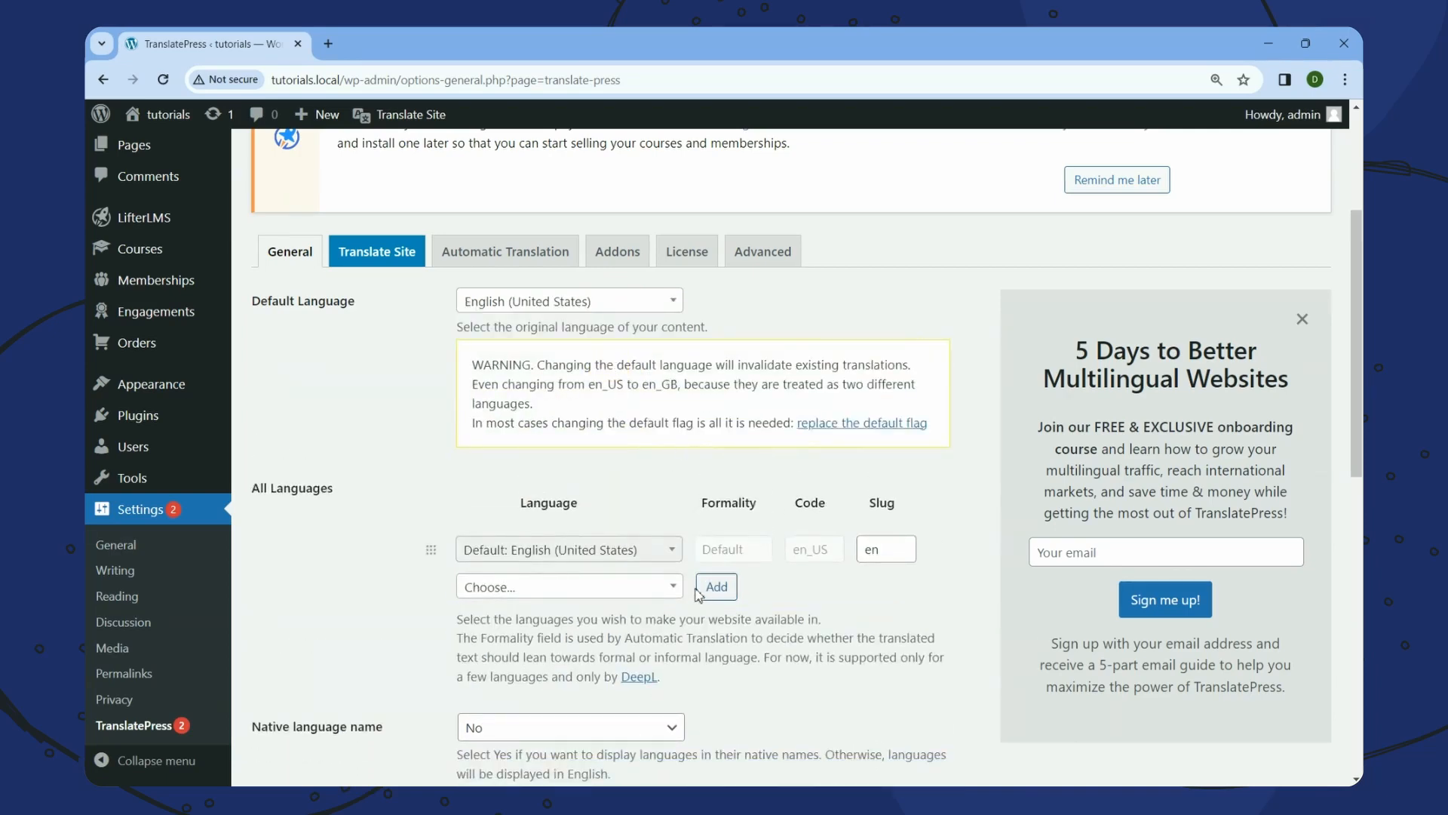
Add Spanish (Spain) to the website's languages and save the TranslatePress settings
click(577, 587)
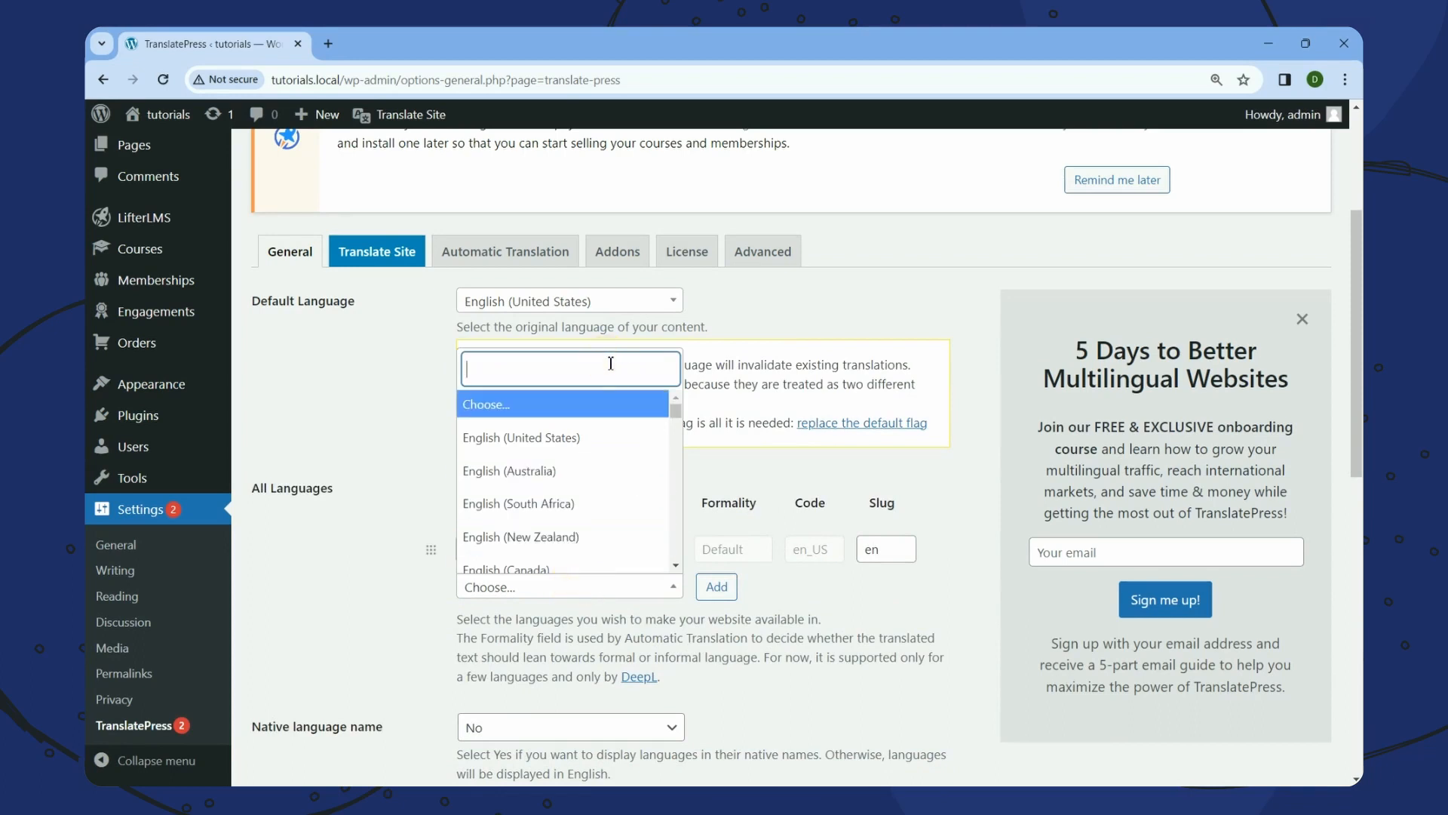
text(Spa)
click(595, 404)
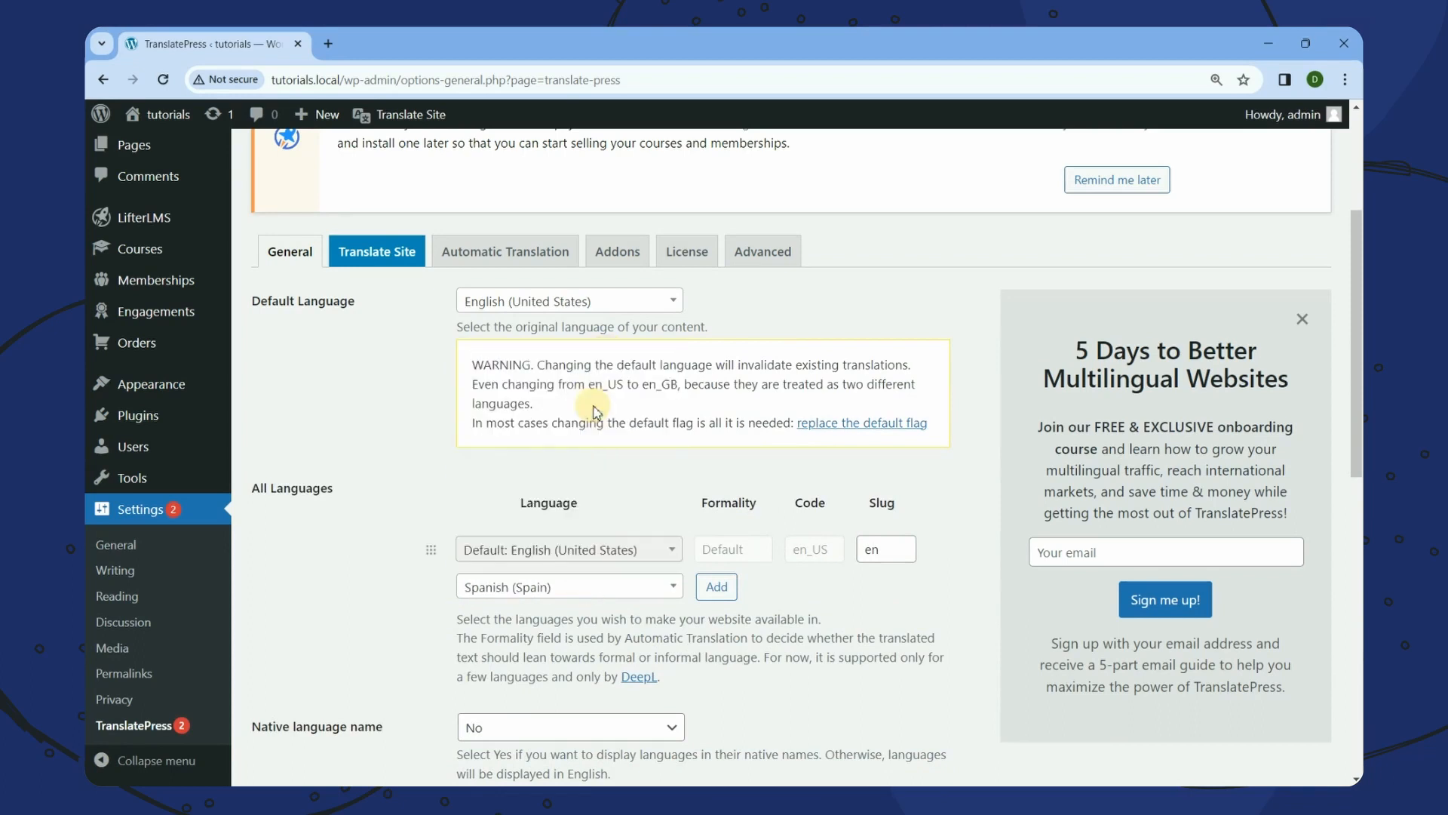
click(720, 587)
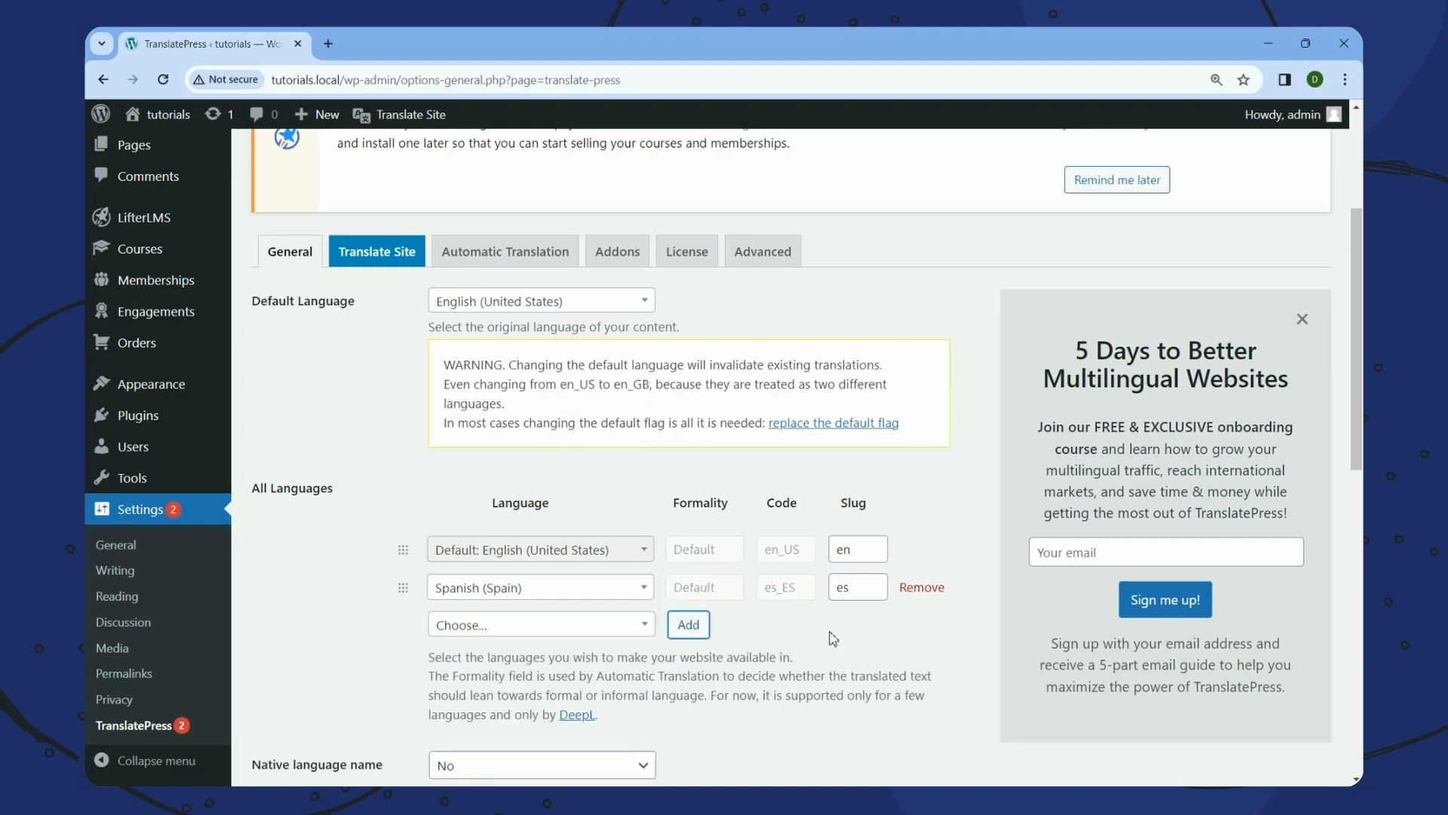
scroll(861, 634, down, 8)
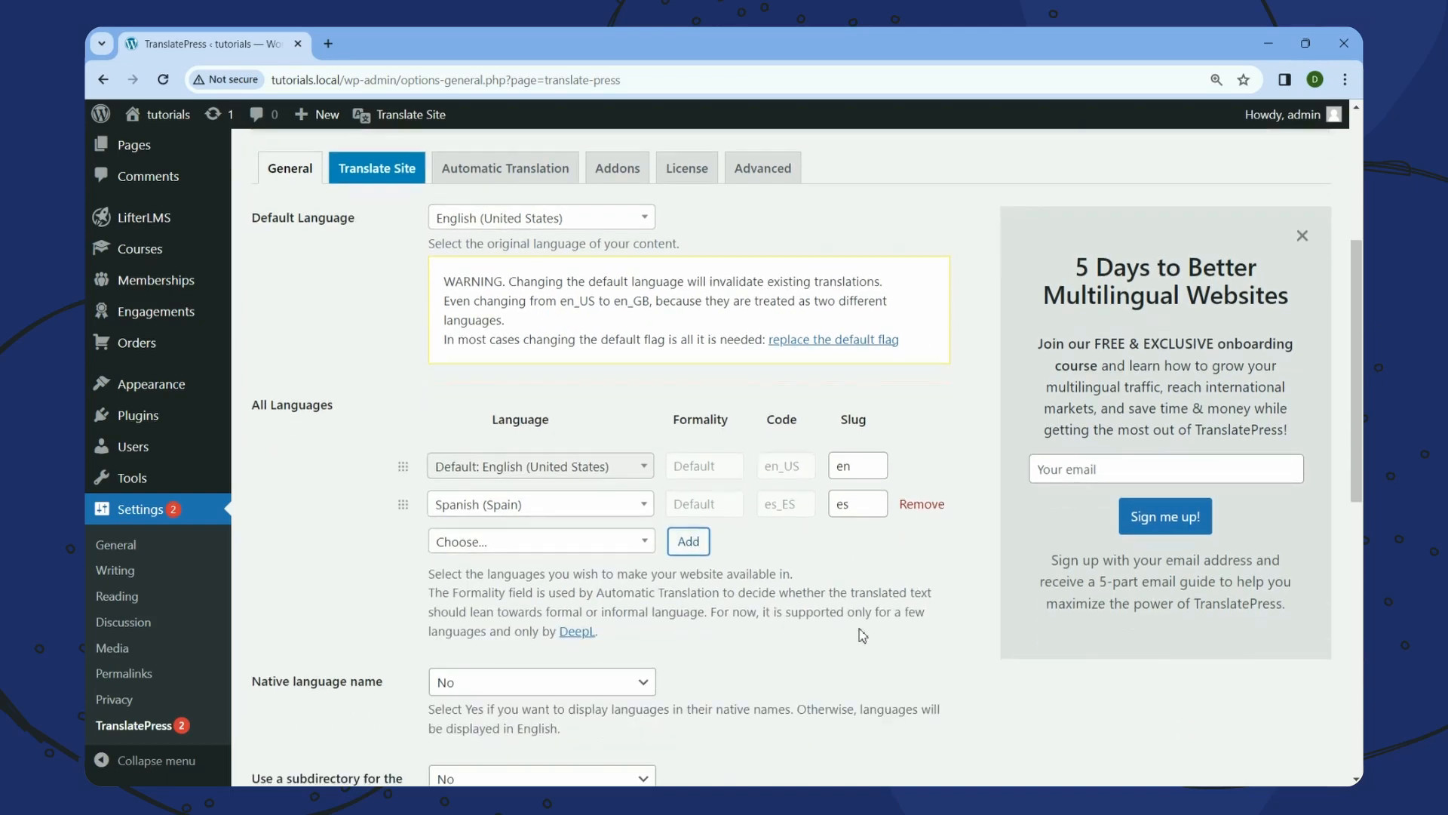
scroll(862, 635, down, 3)
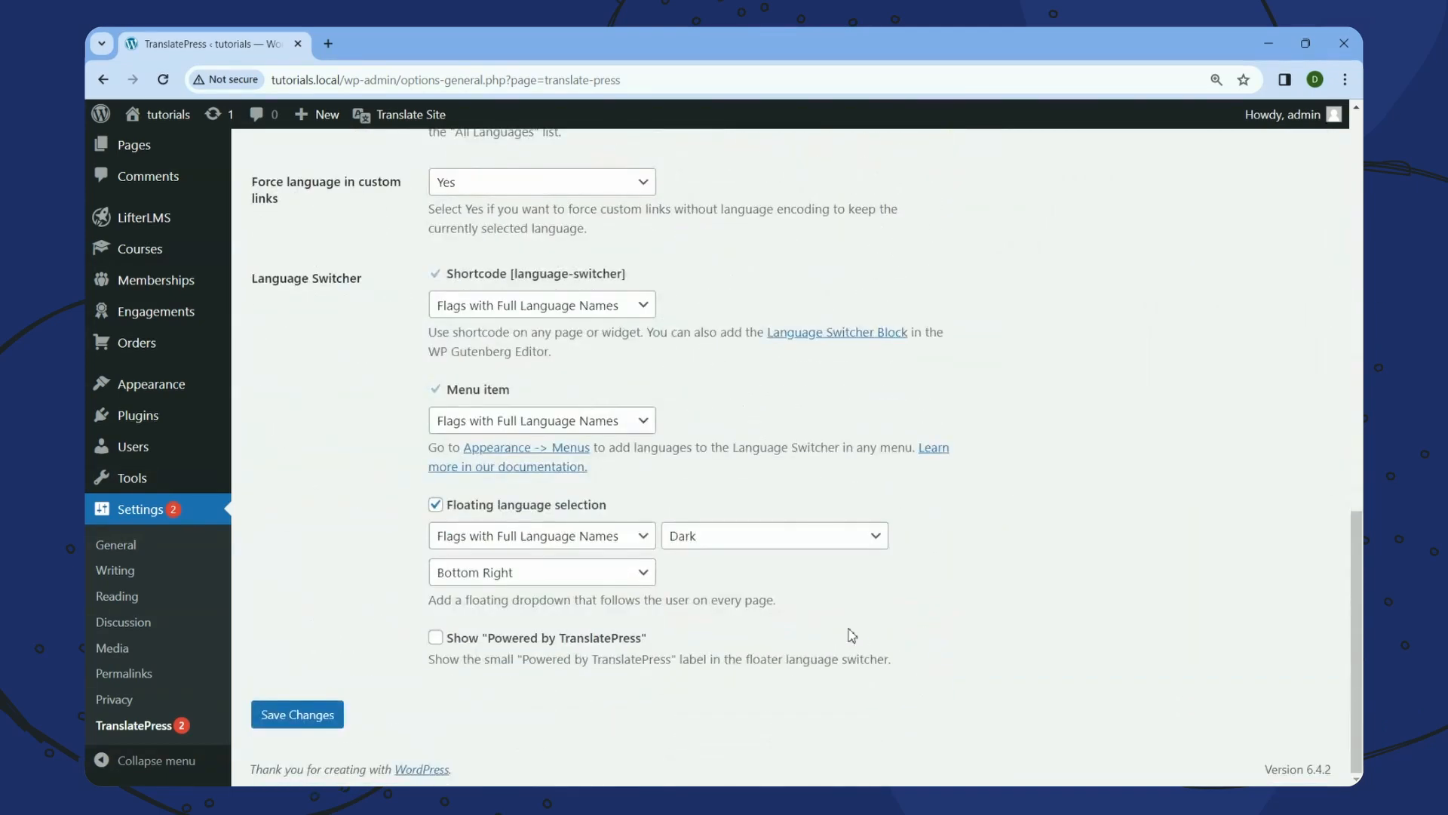
click(302, 714)
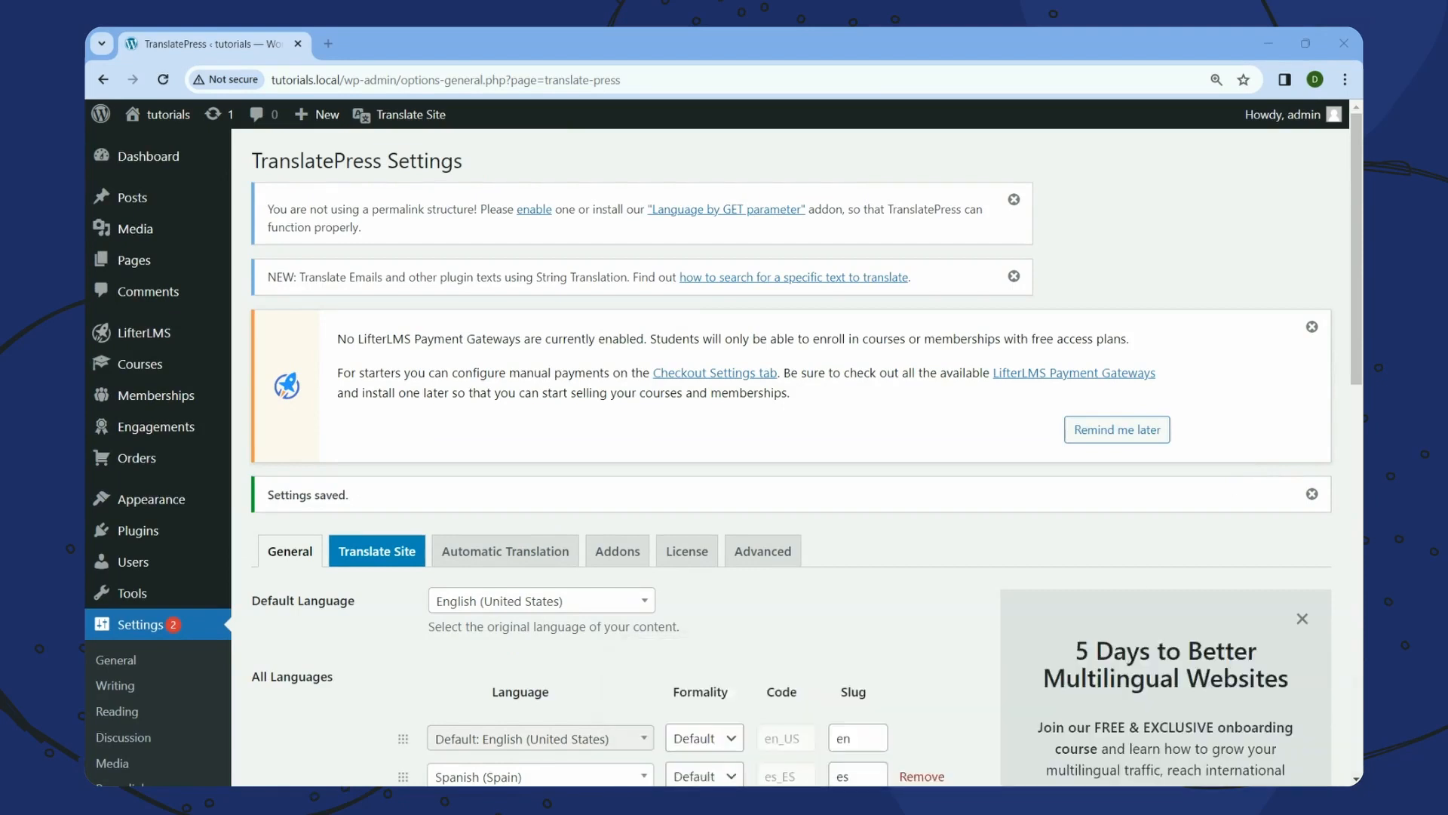
Switch to the Demo Course editor window, reload the page and open the course in the TranslatePress translation editor
mouse_move(1105, 781)
click(1122, 719)
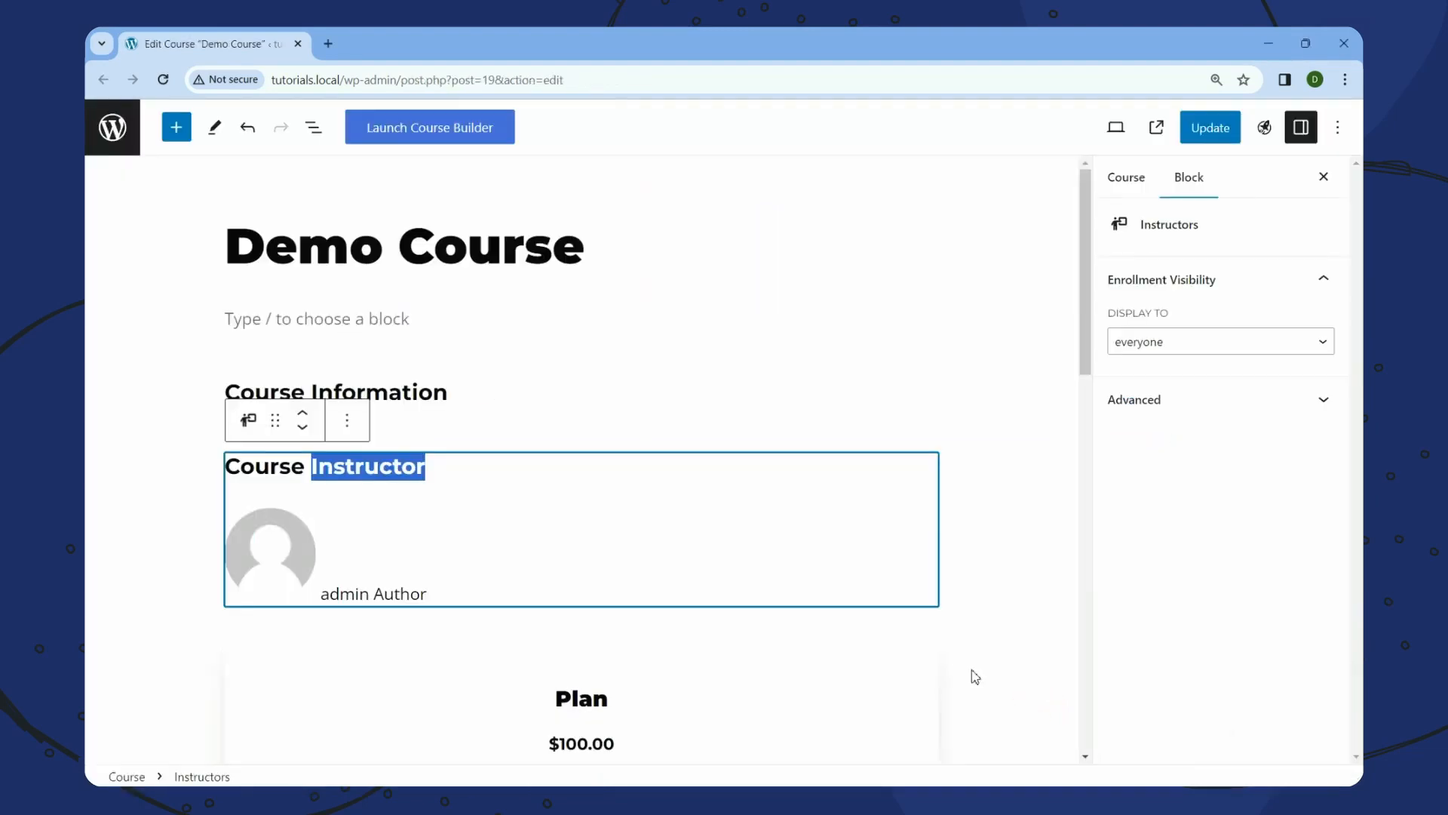
click(934, 148)
right_click(934, 147)
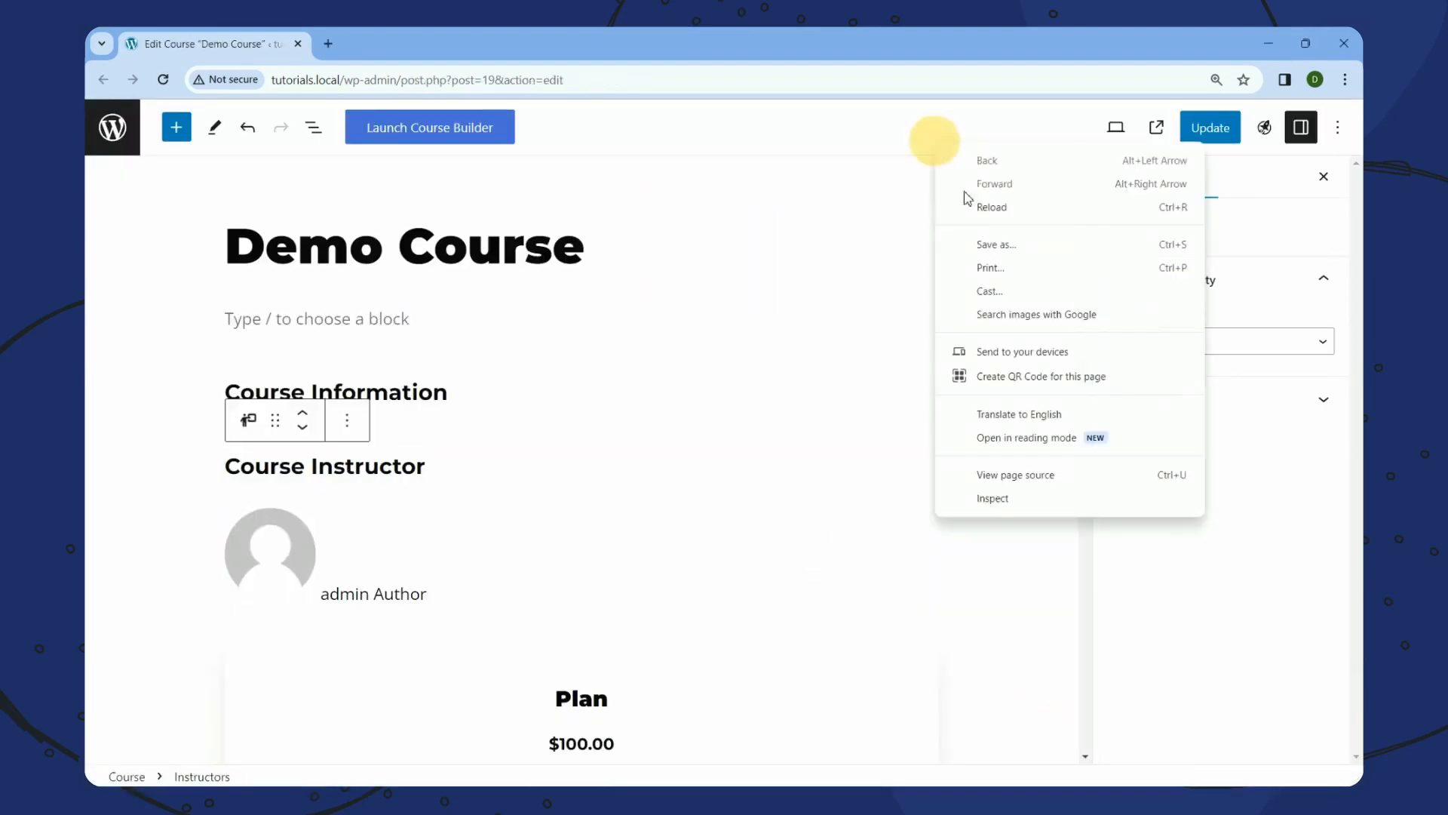
click(991, 204)
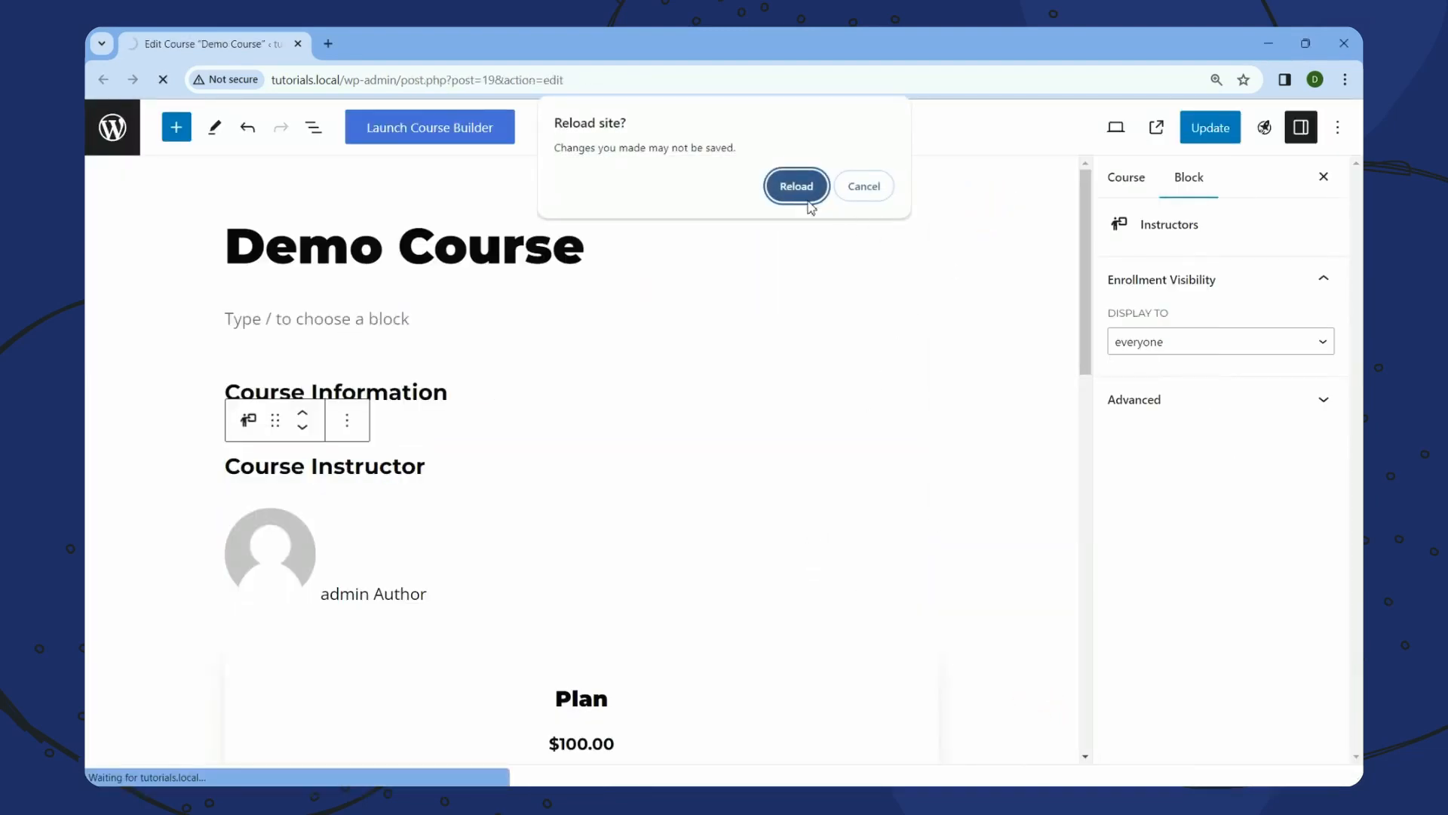
key(Return)
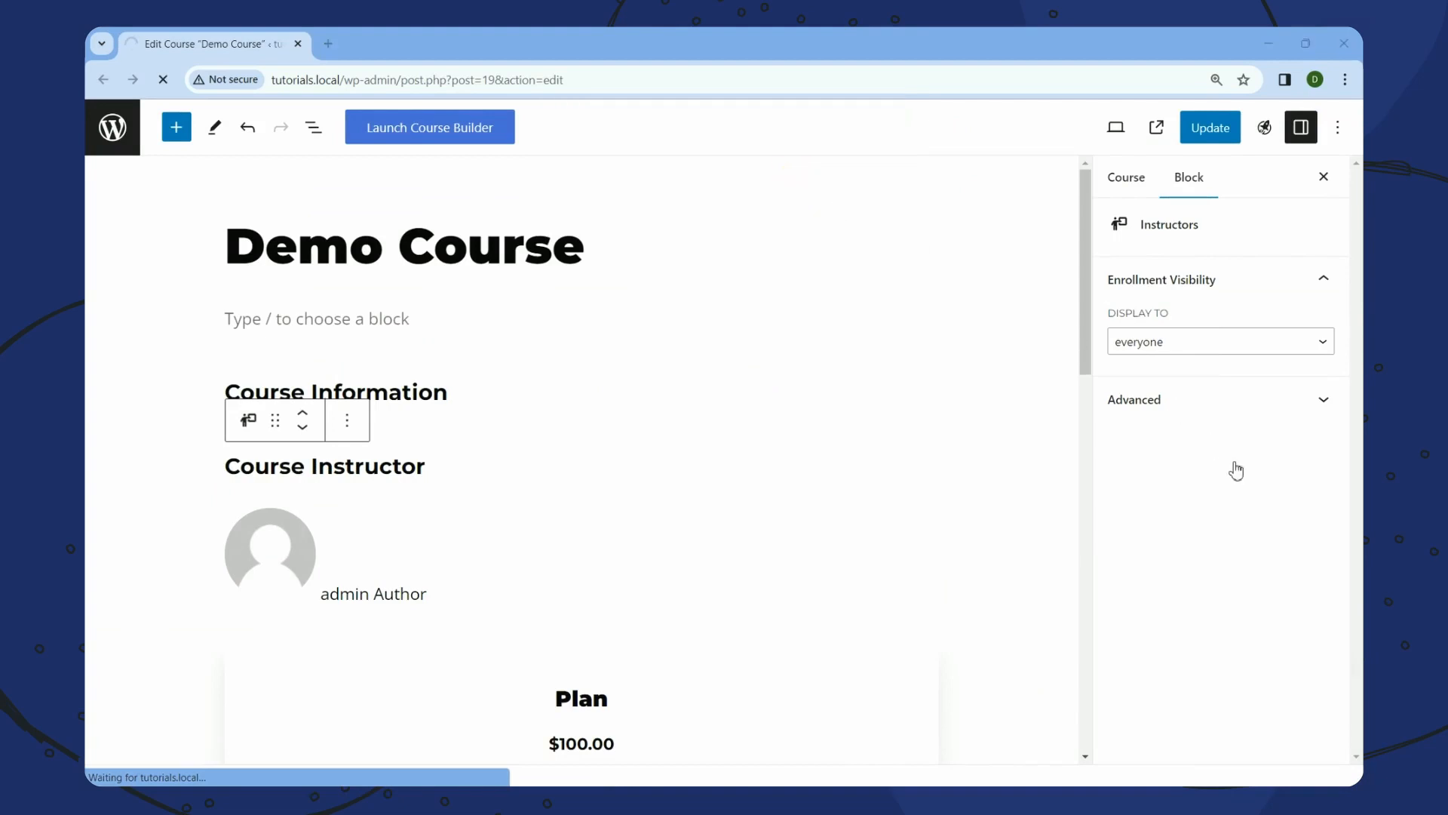
click(1049, 181)
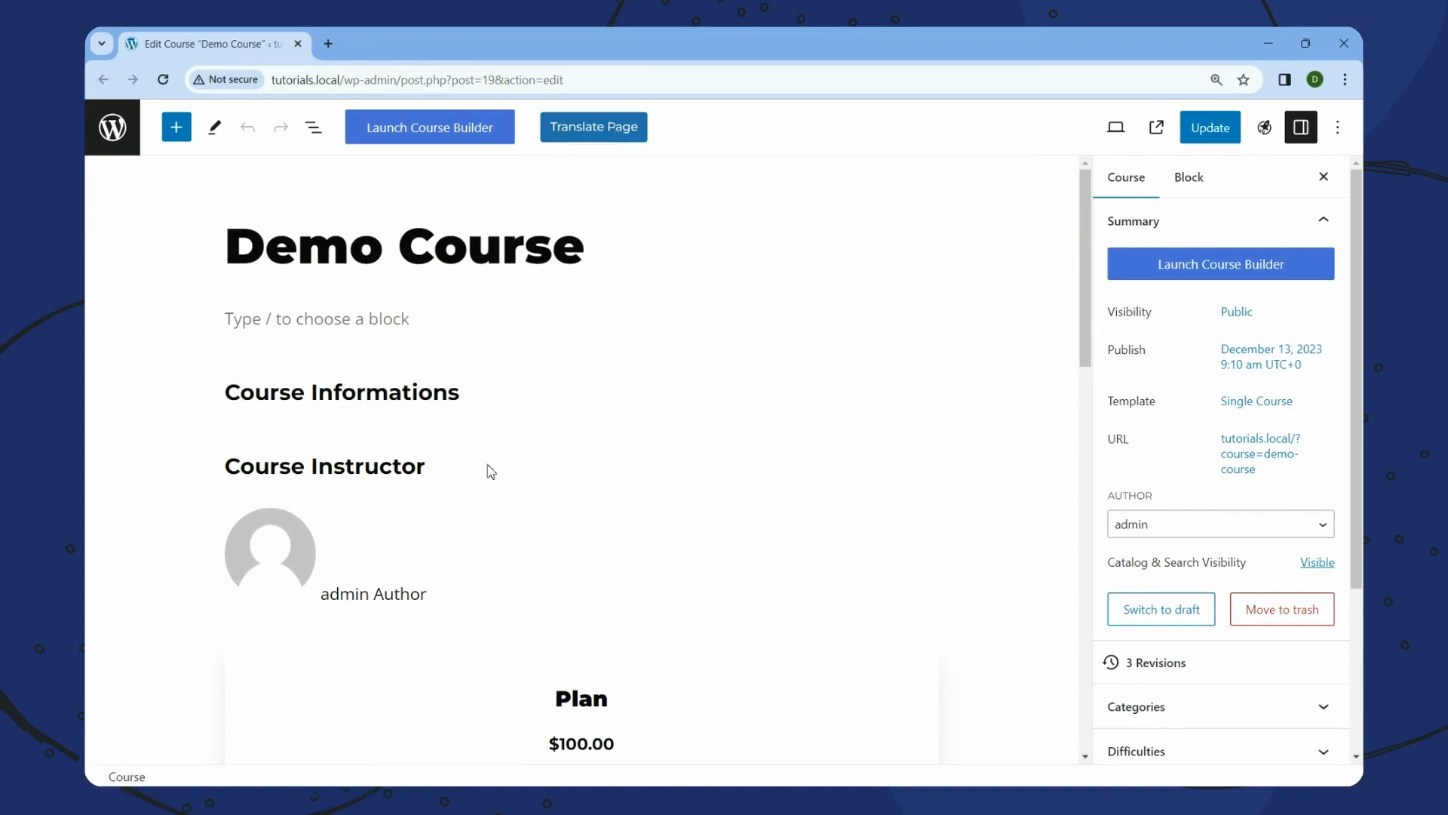
click(580, 128)
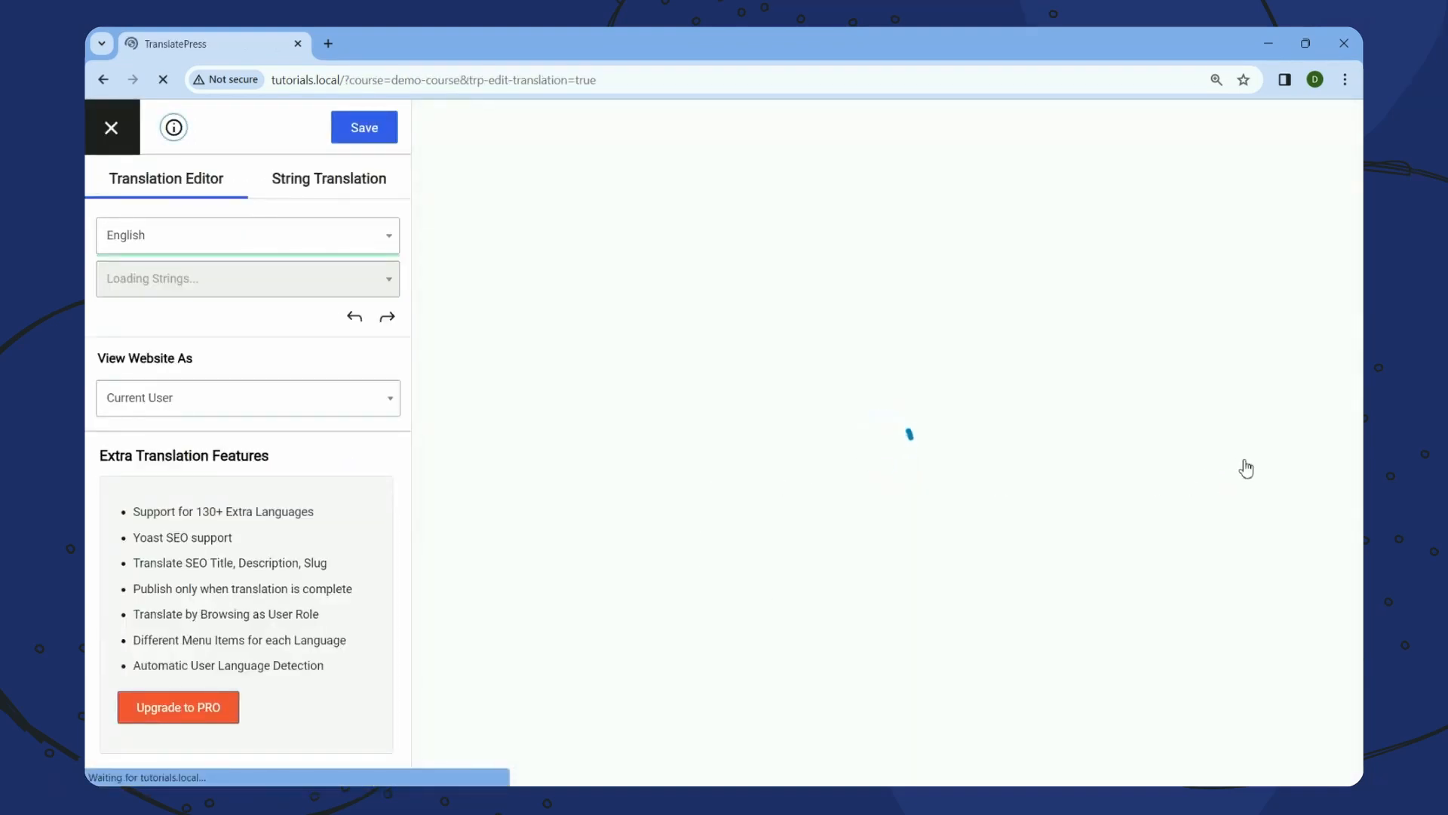
Save "Demo Course Spanish" as the Spanish translation of the "Demo Course" title
mouse_move(747, 309)
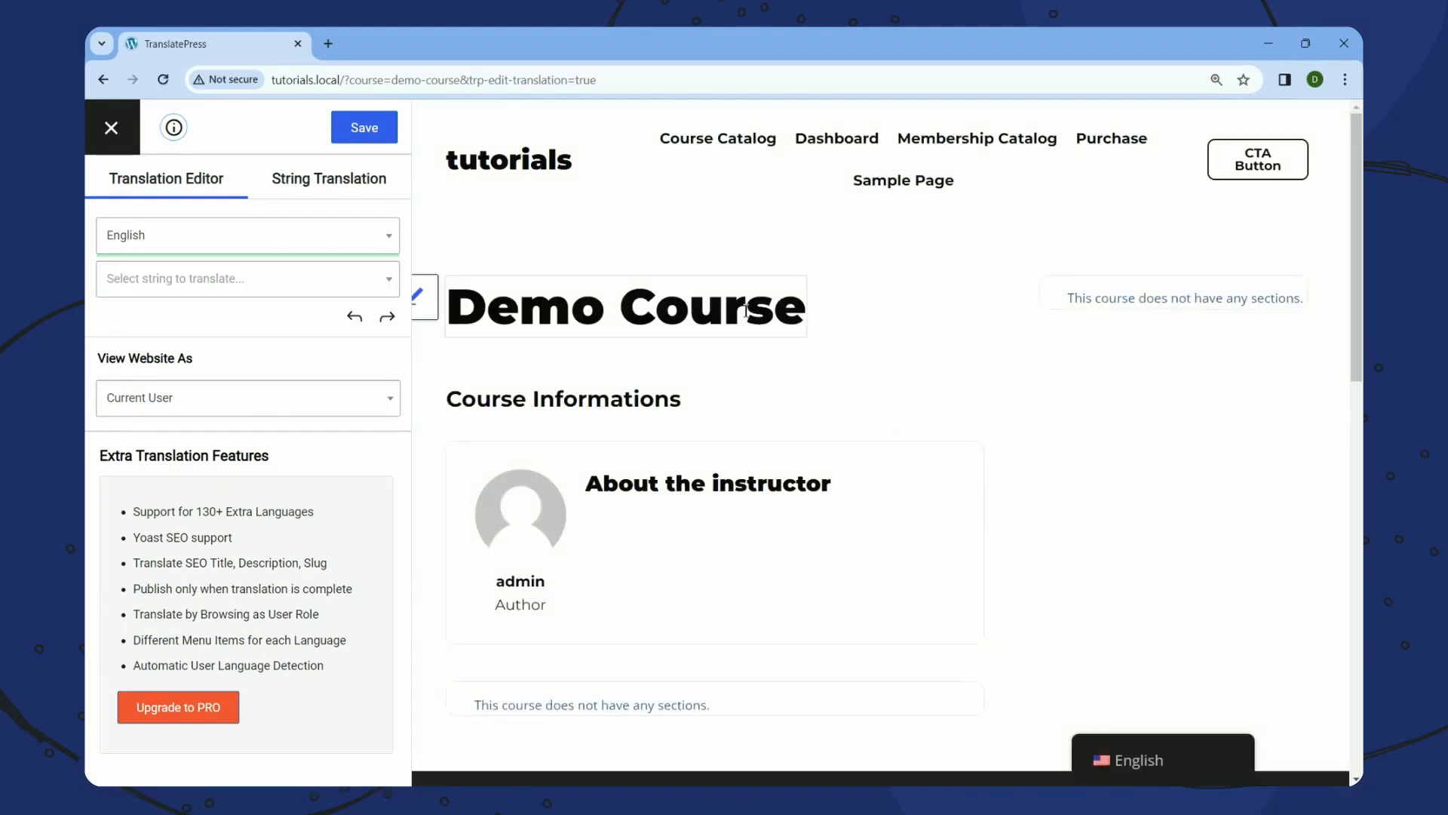
click(421, 301)
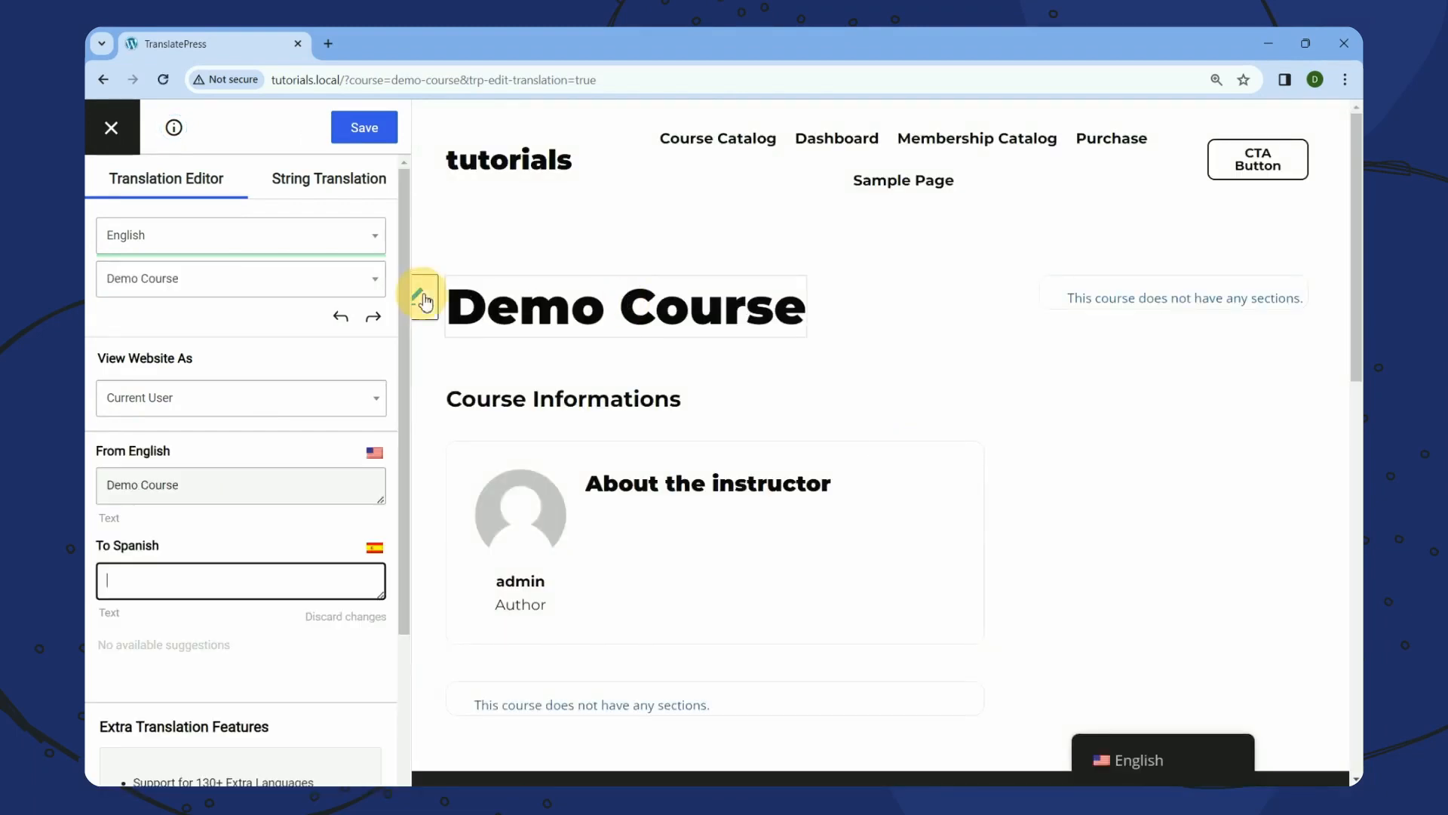
double_click(287, 486)
triple_click(287, 485)
key(ctrl+c)
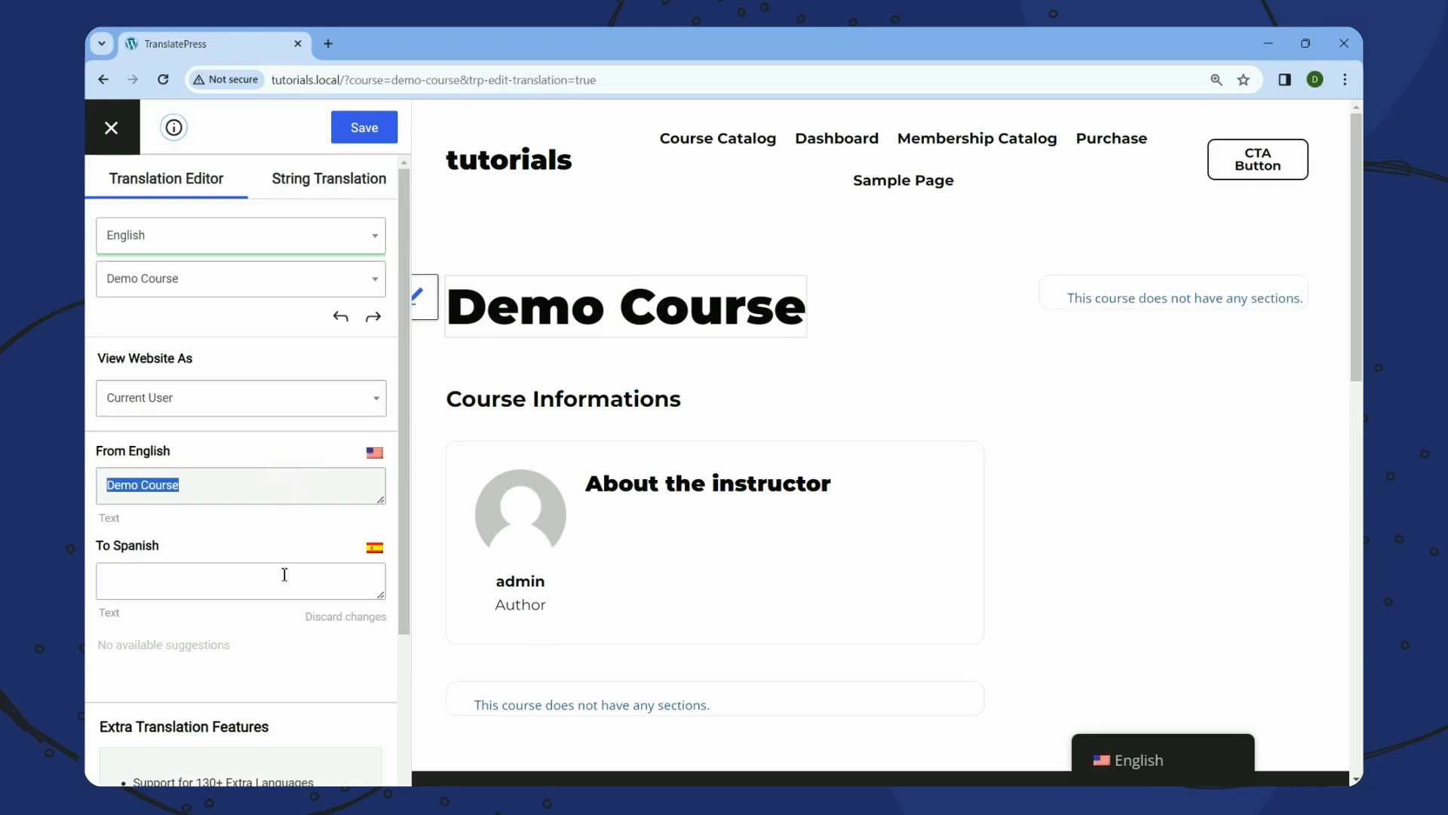
click(285, 576)
key(ctrl+v)
text(Spansi)
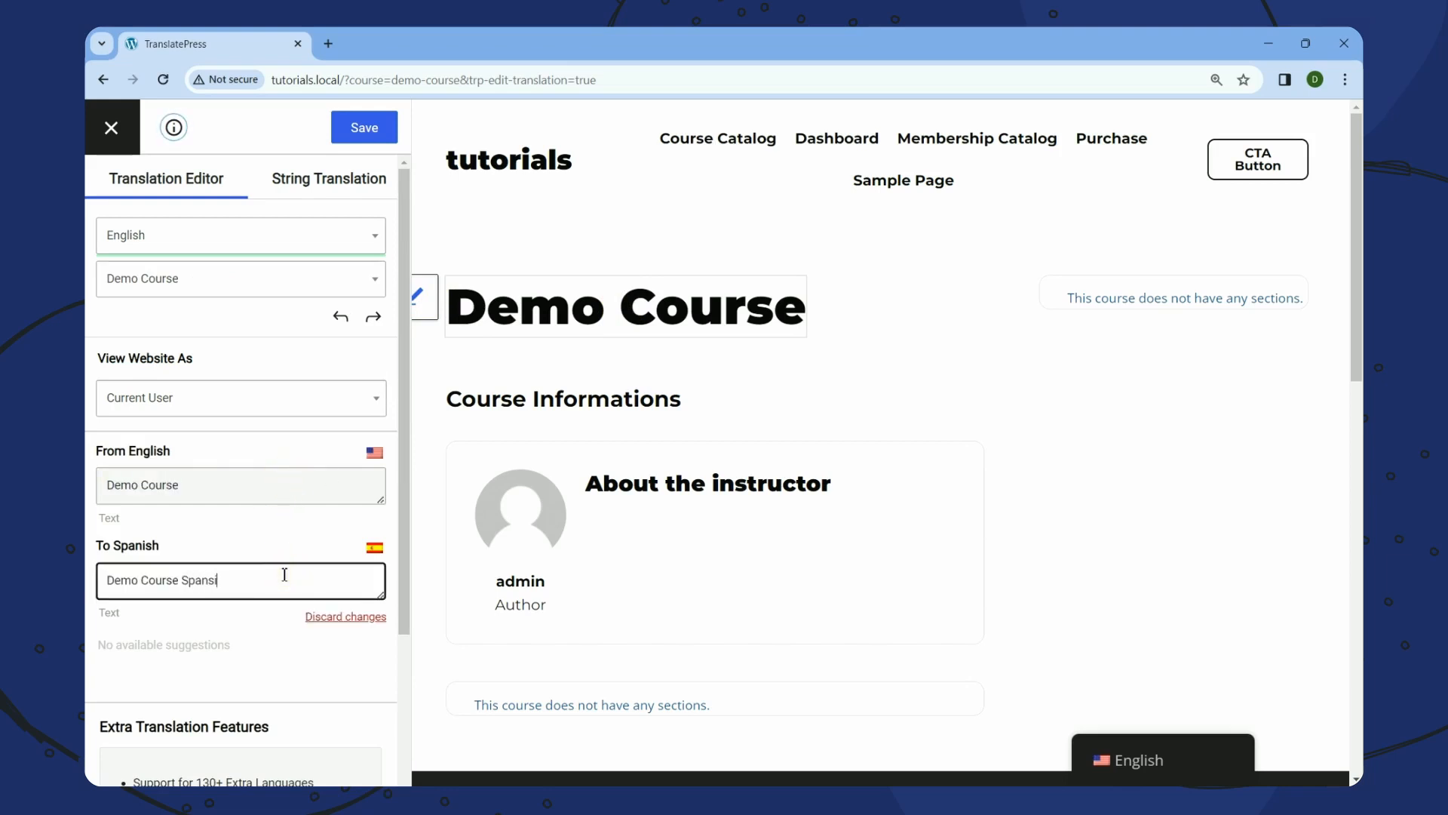
key(BackSpace)
key(BackSpace)
text(ish)
click(374, 142)
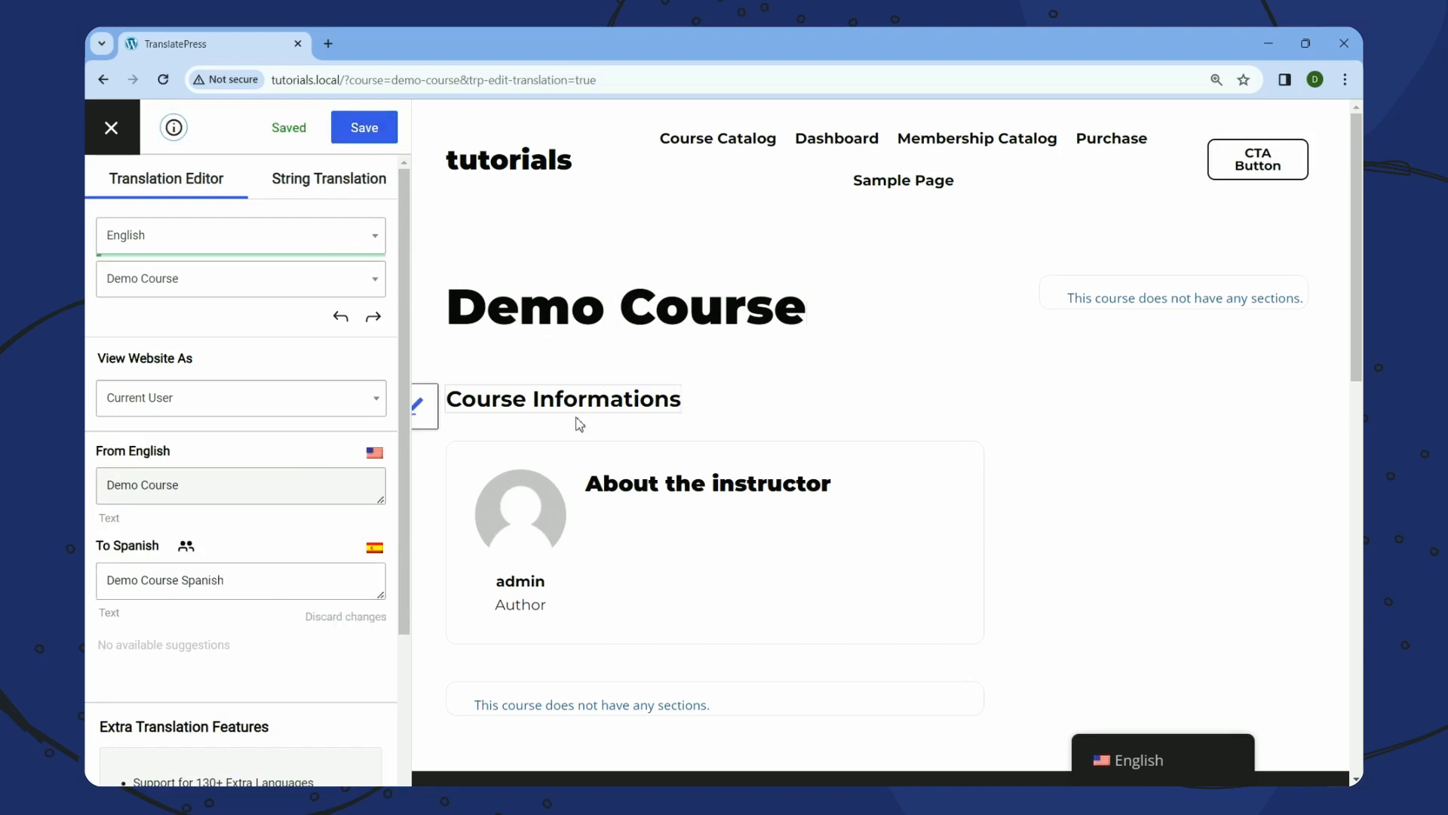
Save "Course Informations Spanish" as the Spanish translation of the "Course Informations" heading
click(421, 404)
triple_click(189, 486)
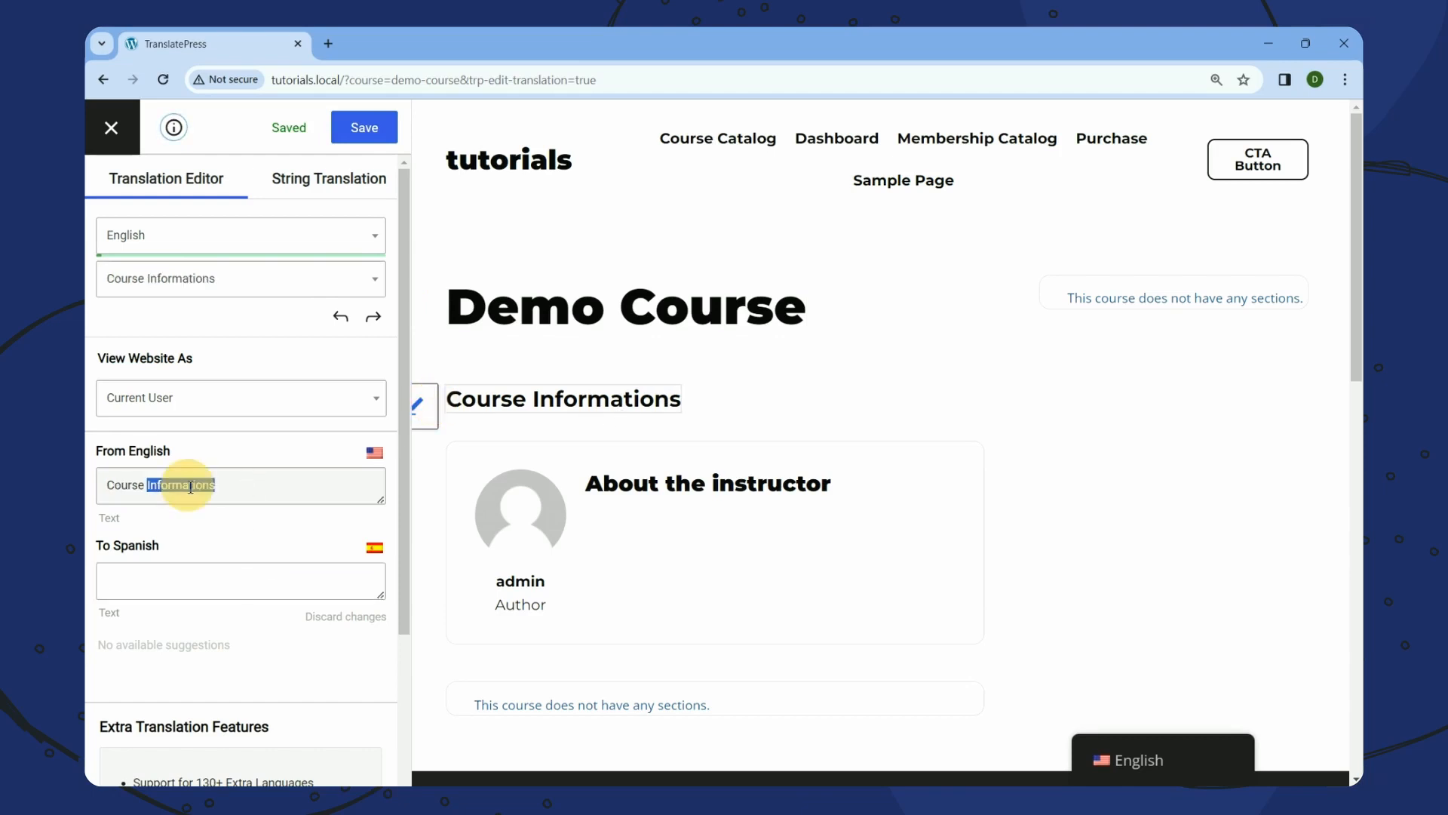
click(213, 575)
key(ctrl+v)
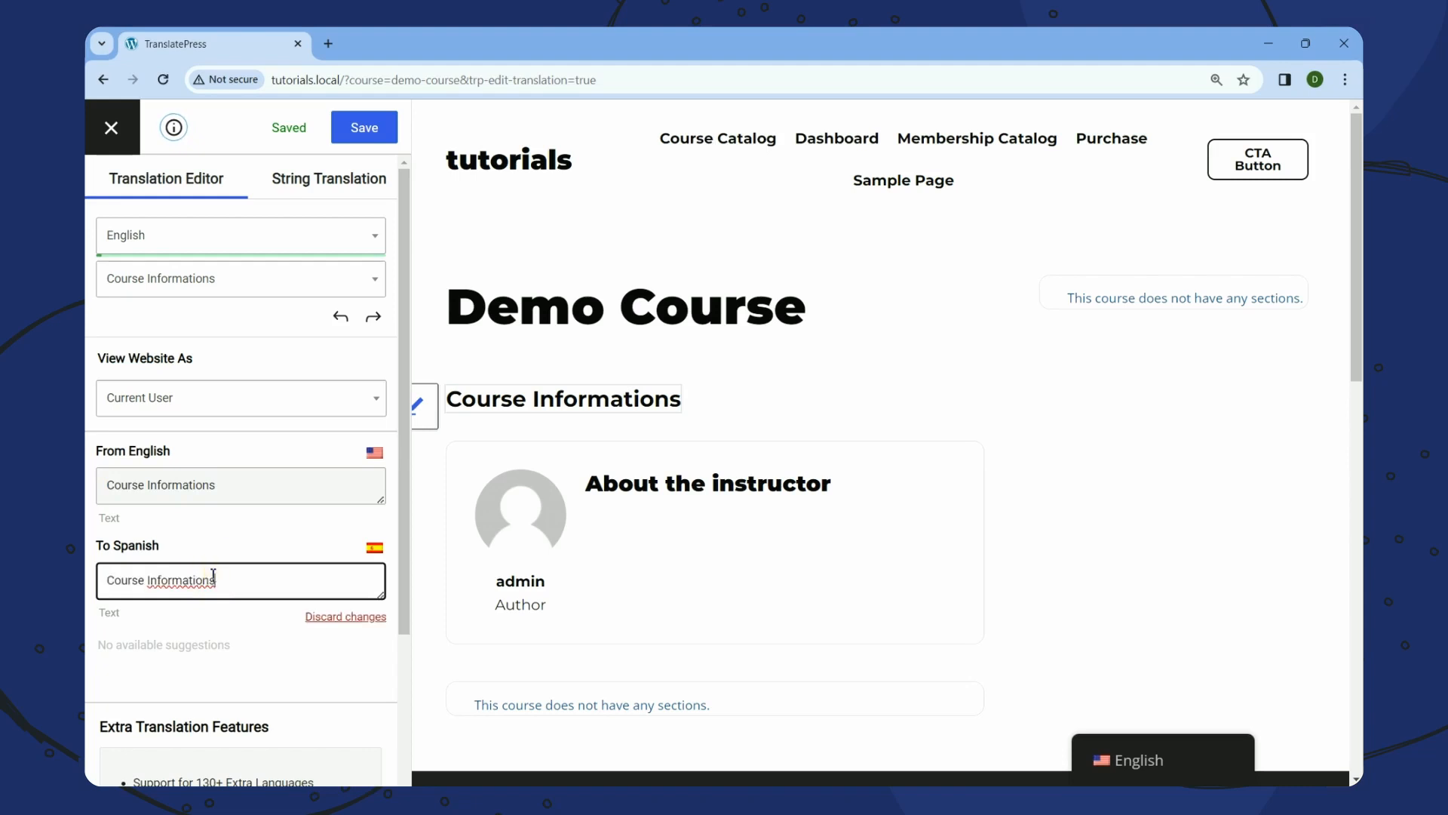
text(Spanish)
click(370, 128)
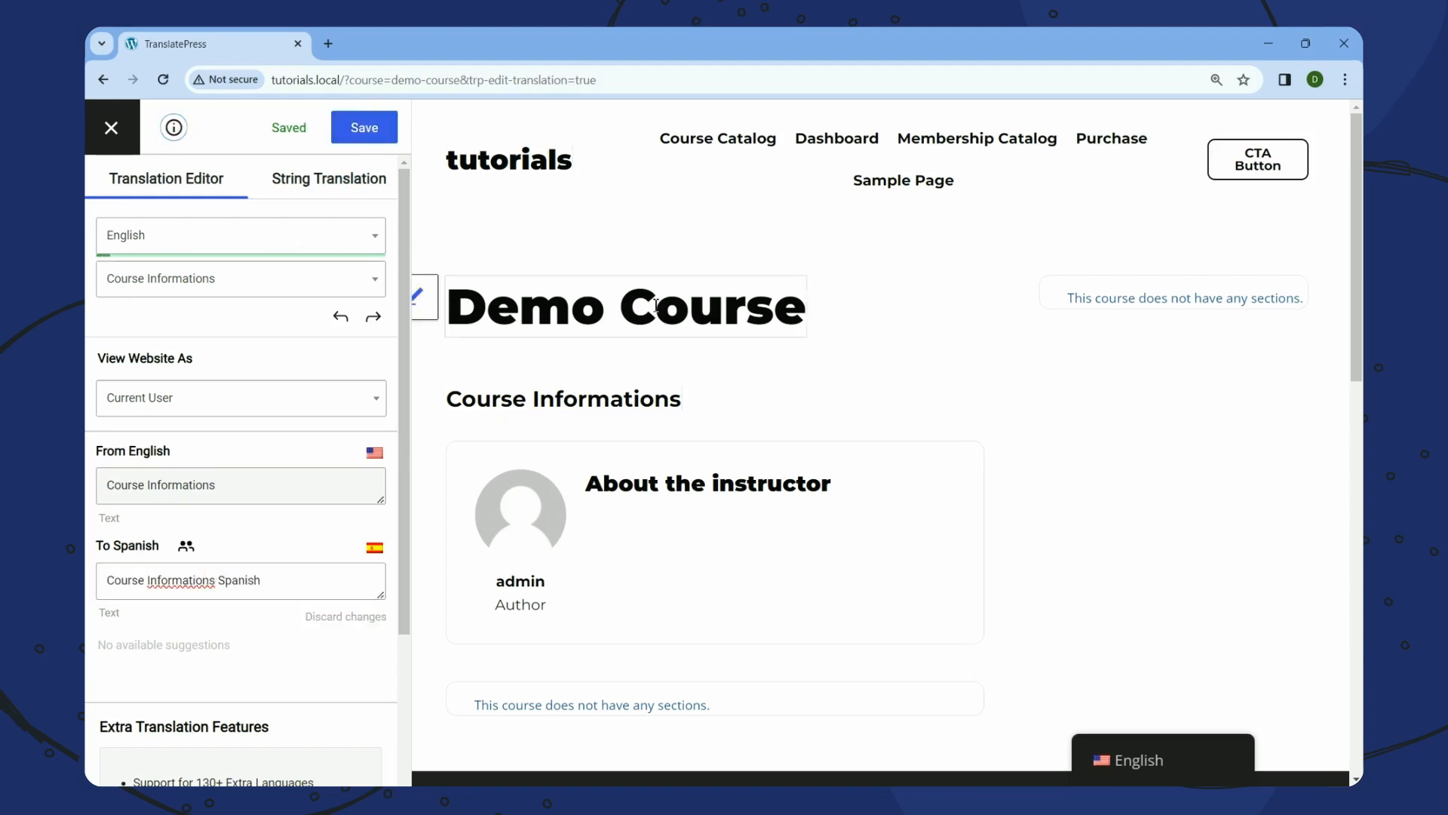
Save "About the instructor Spanish" as the Spanish translation of the "About the instructor" heading
mouse_move(703, 481)
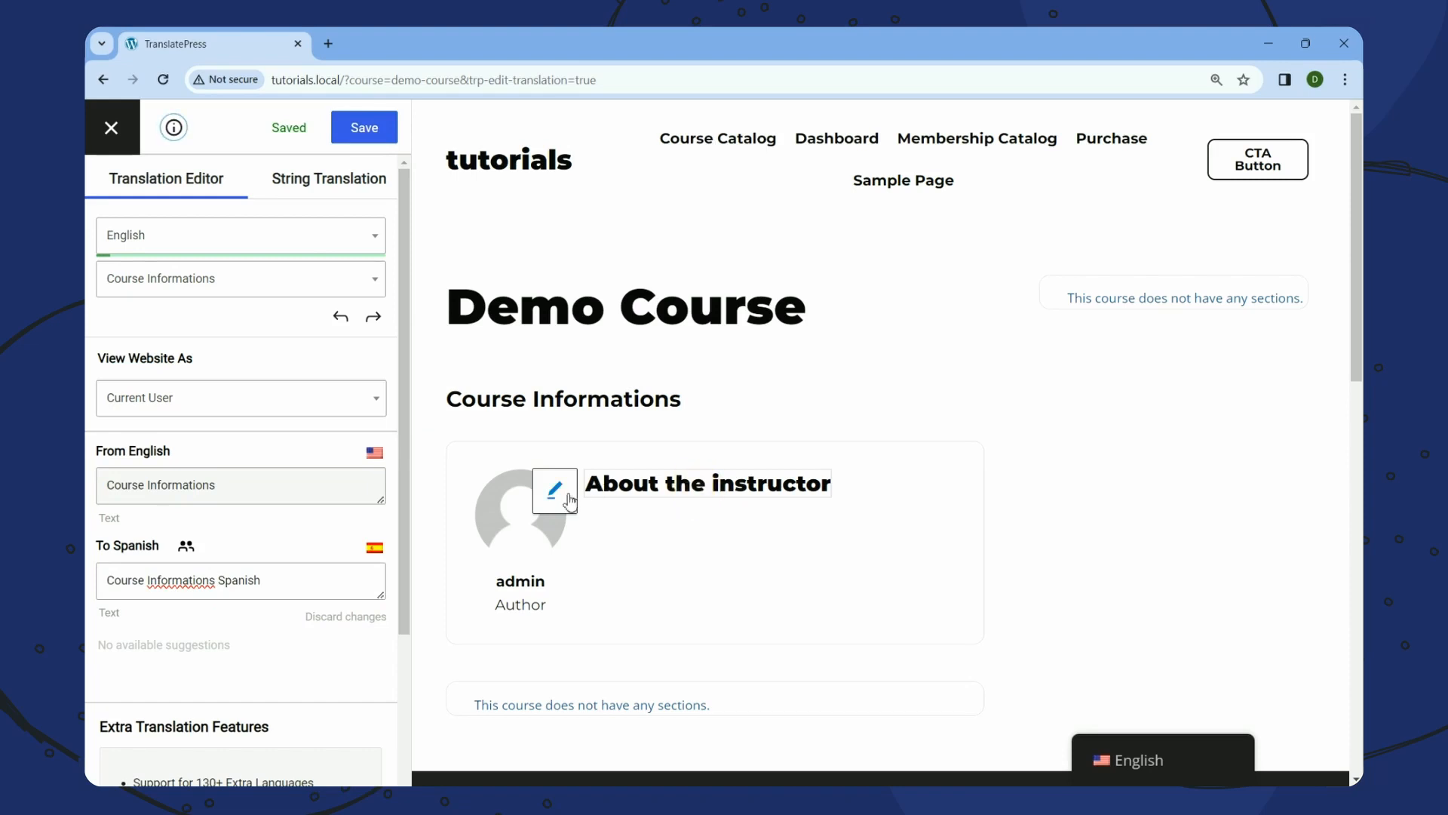
triple_click(635, 483)
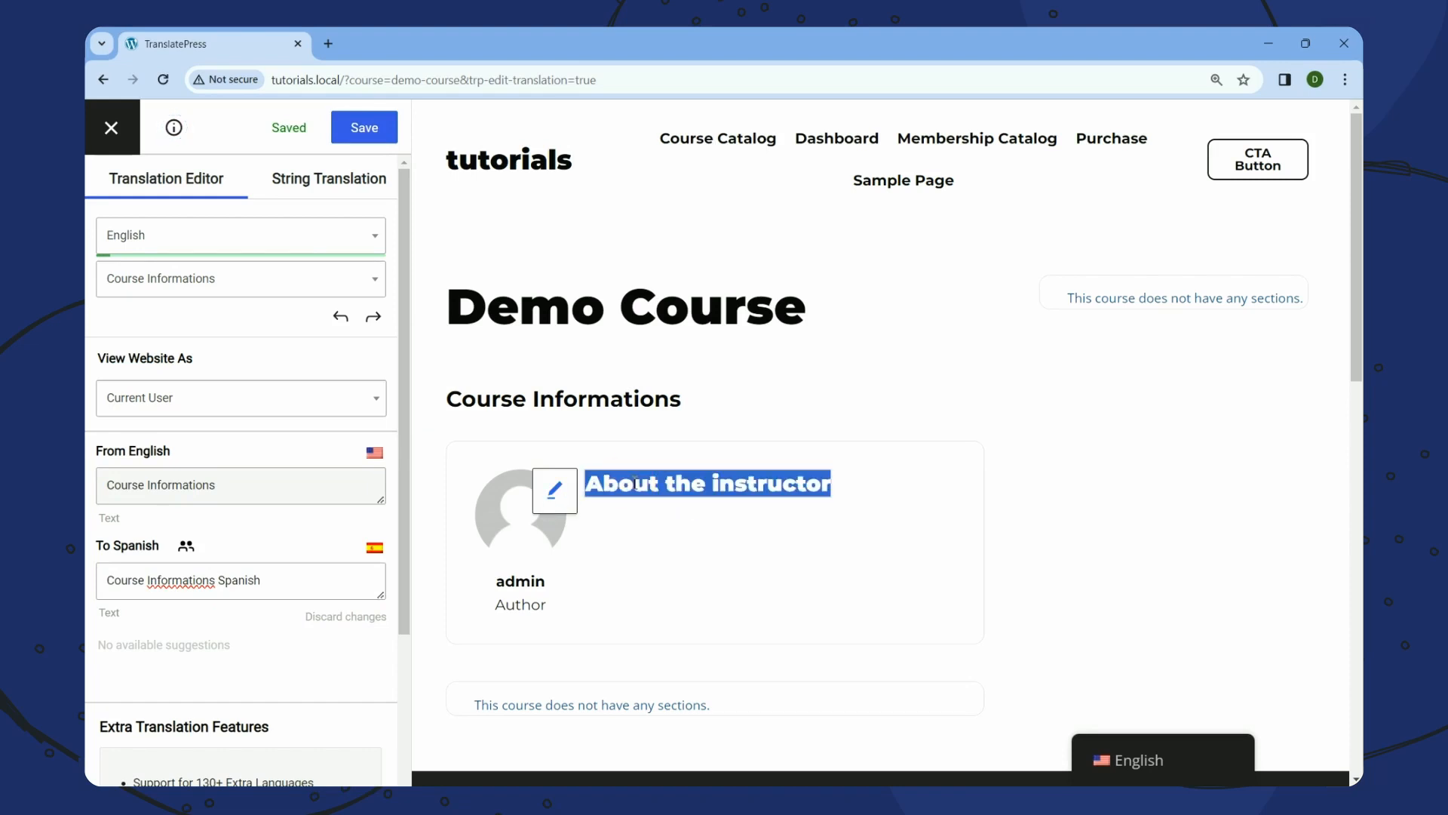
click(555, 491)
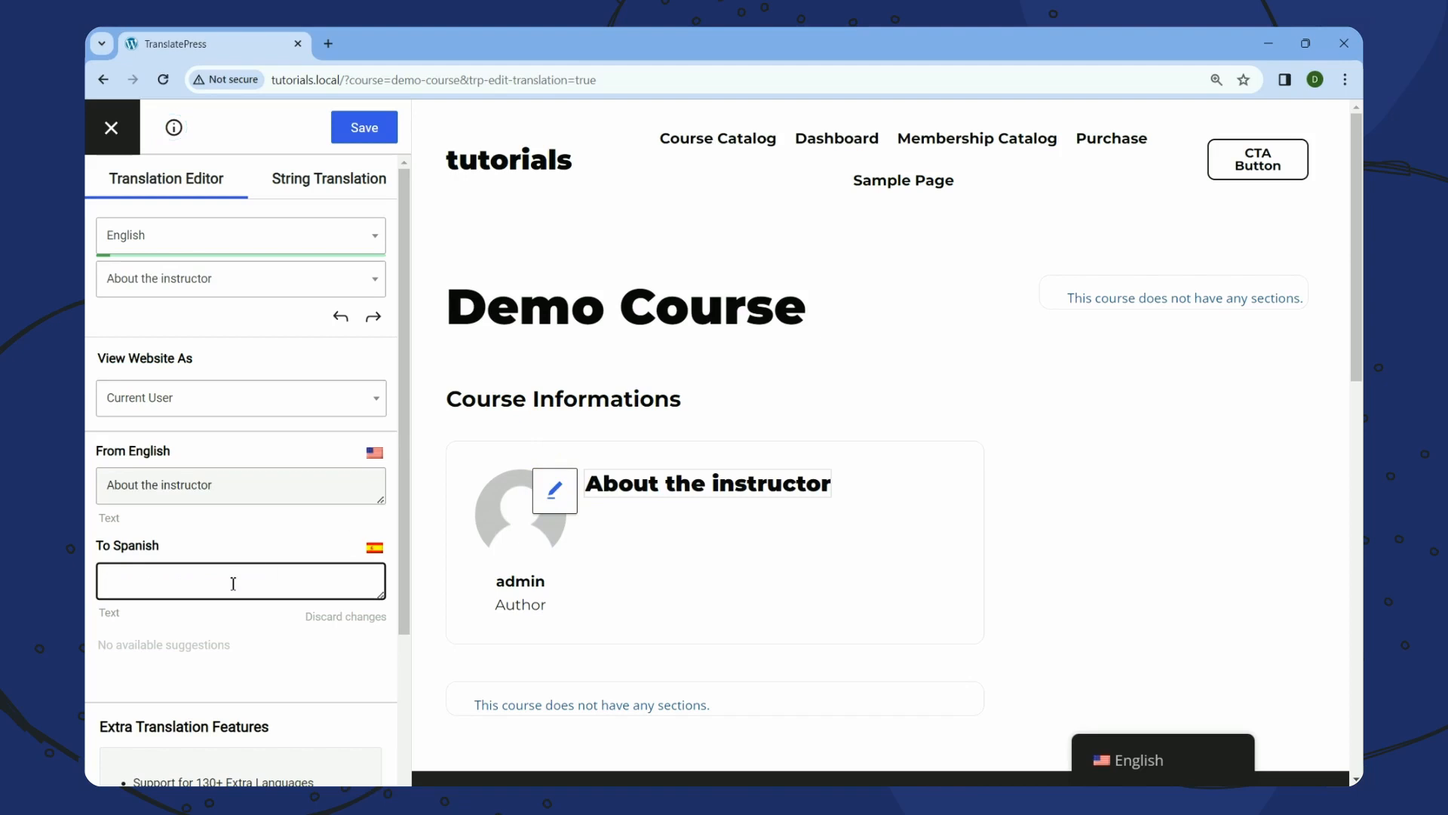
triple_click(190, 485)
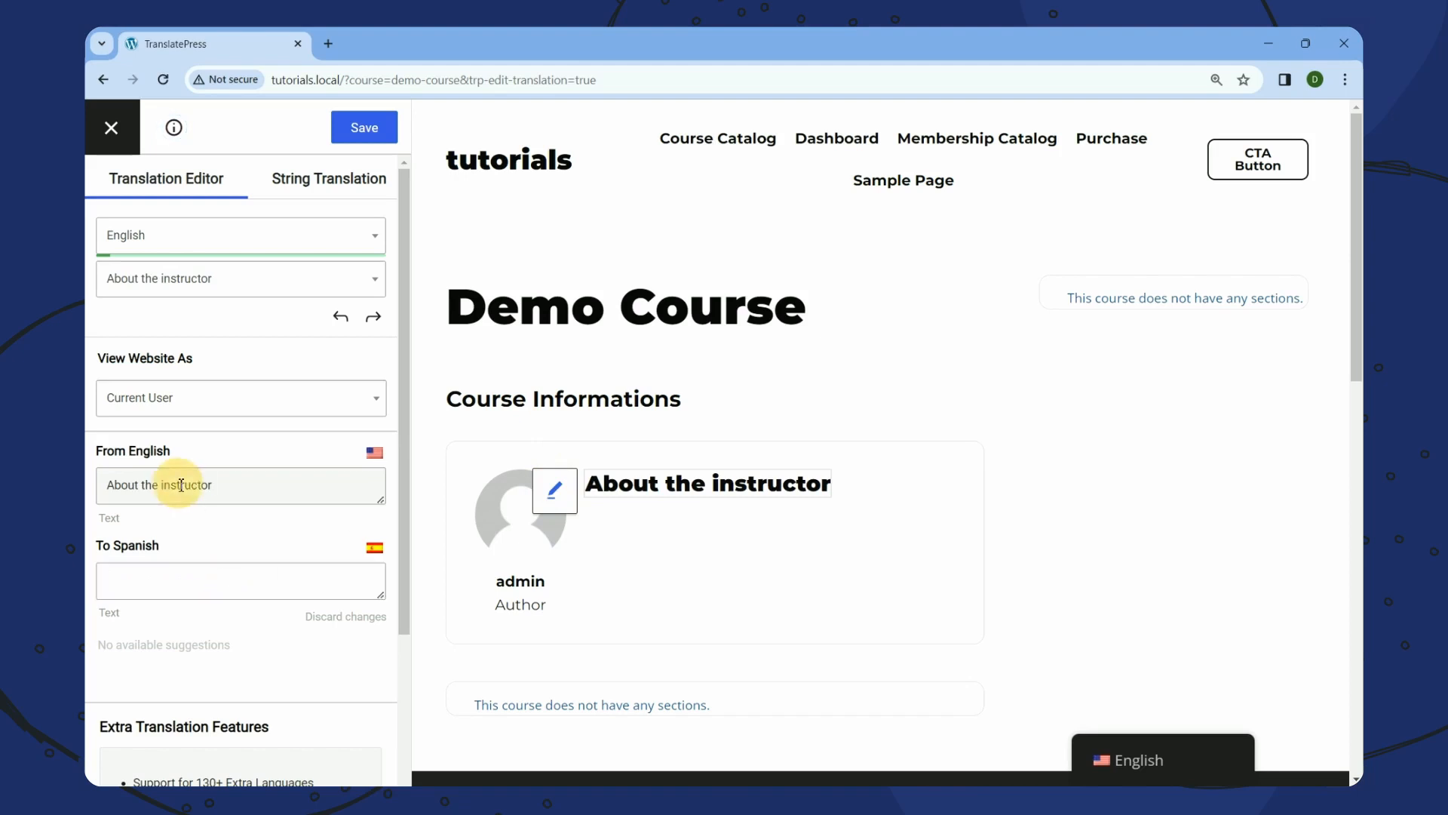
click(177, 569)
key(ctrl+v)
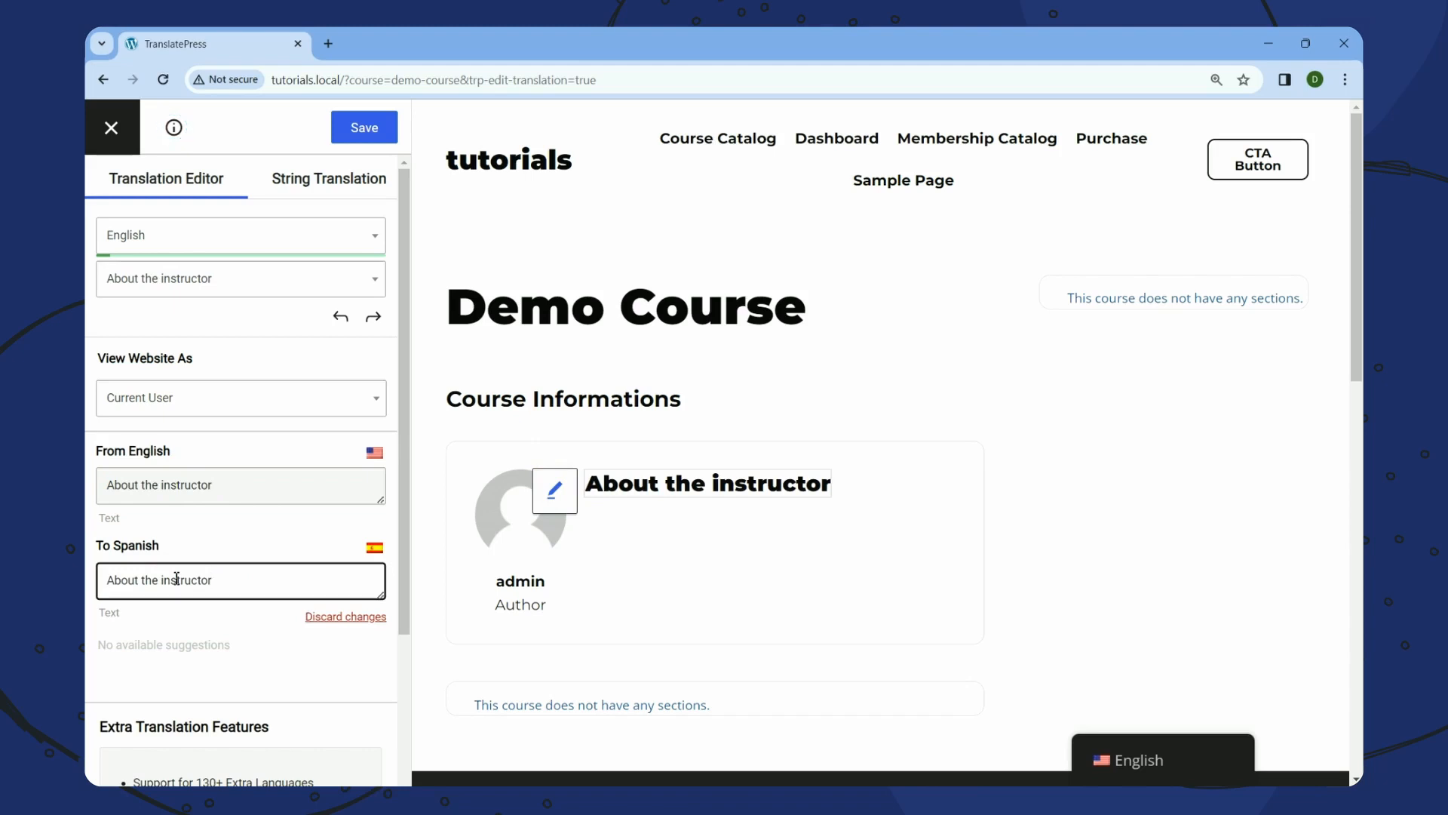
text(Spanish)
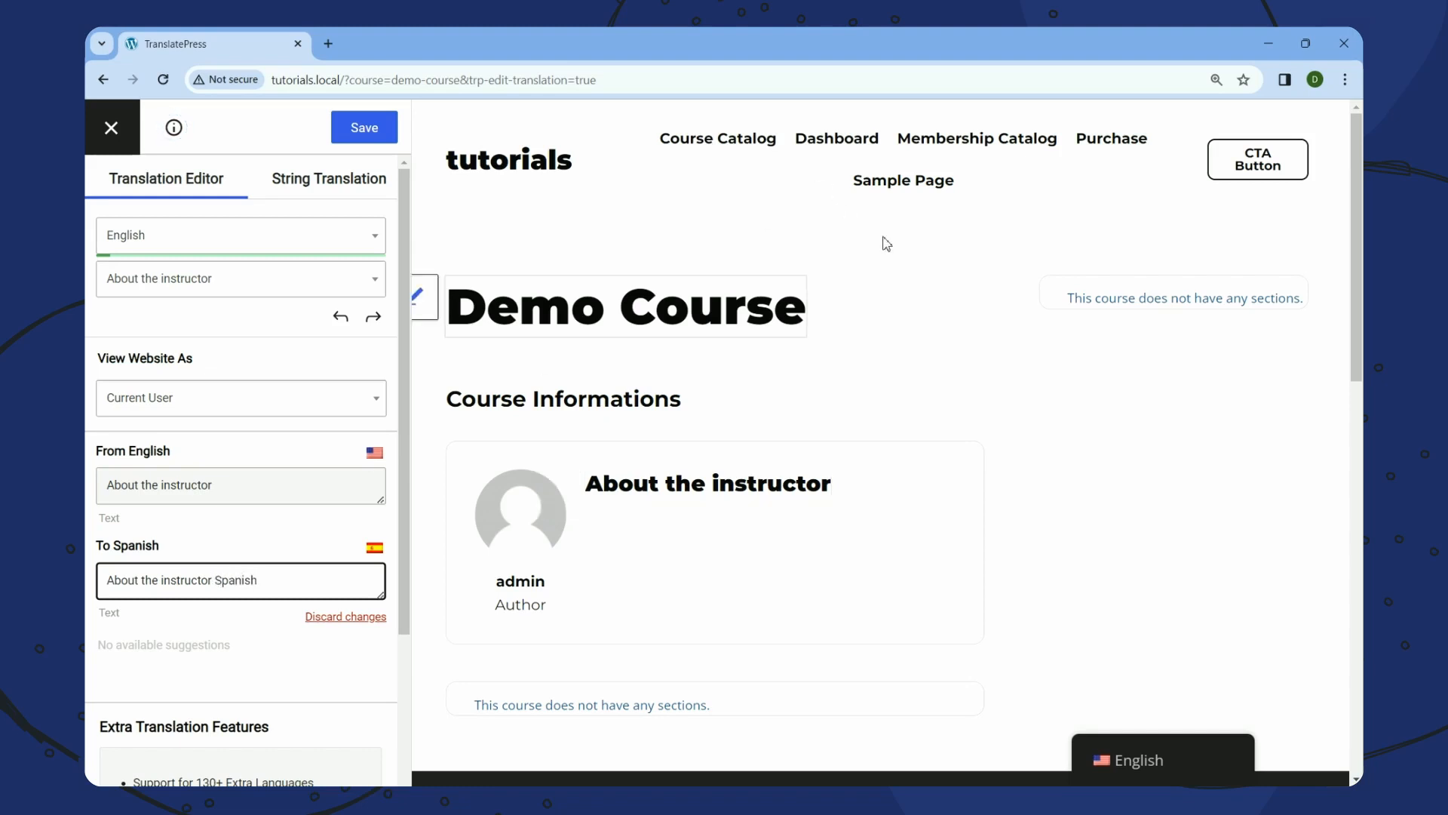
click(363, 129)
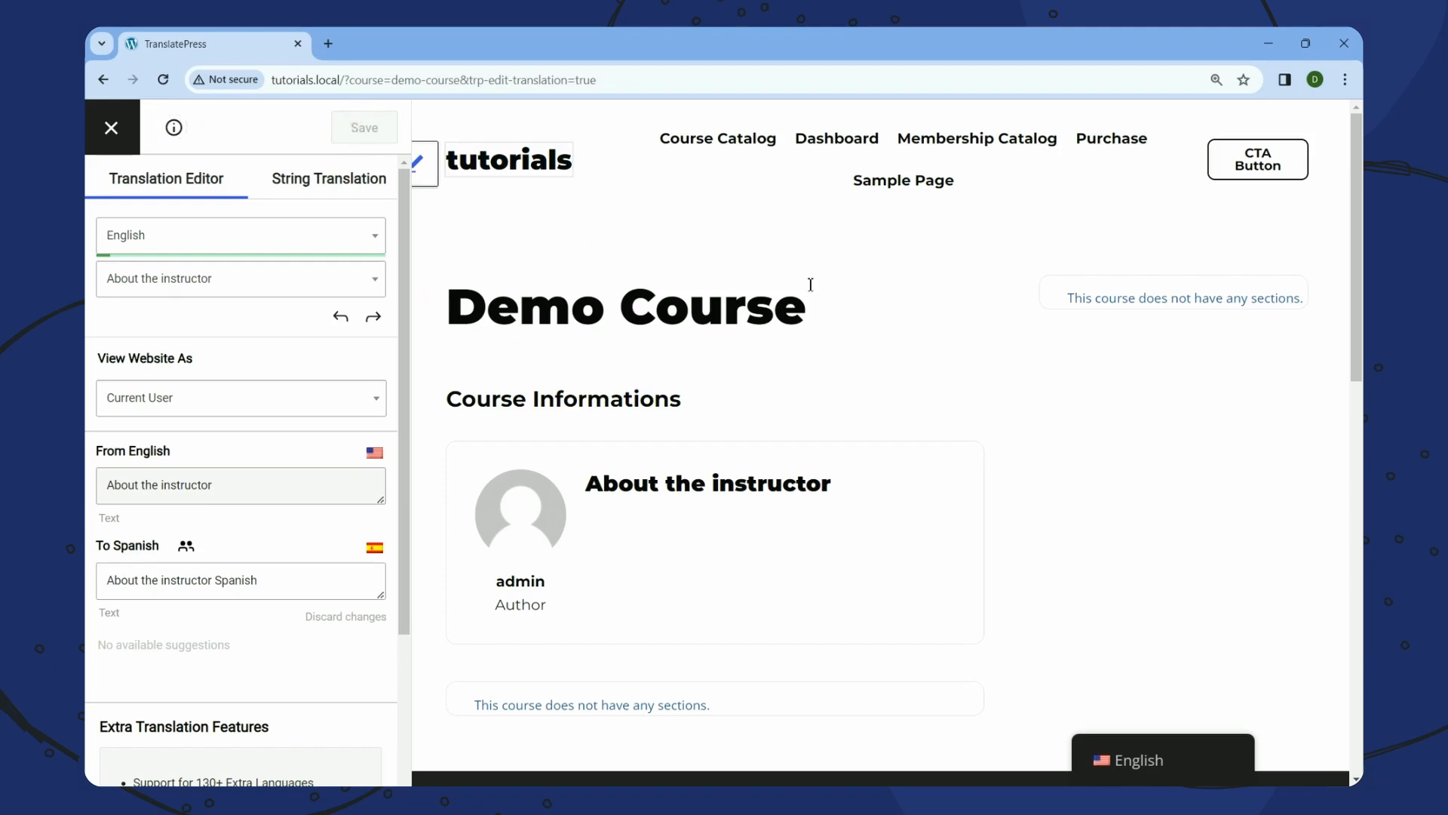
Close the translation editor, view the course page in Spanish and examine the translated title and instructor heading
click(111, 126)
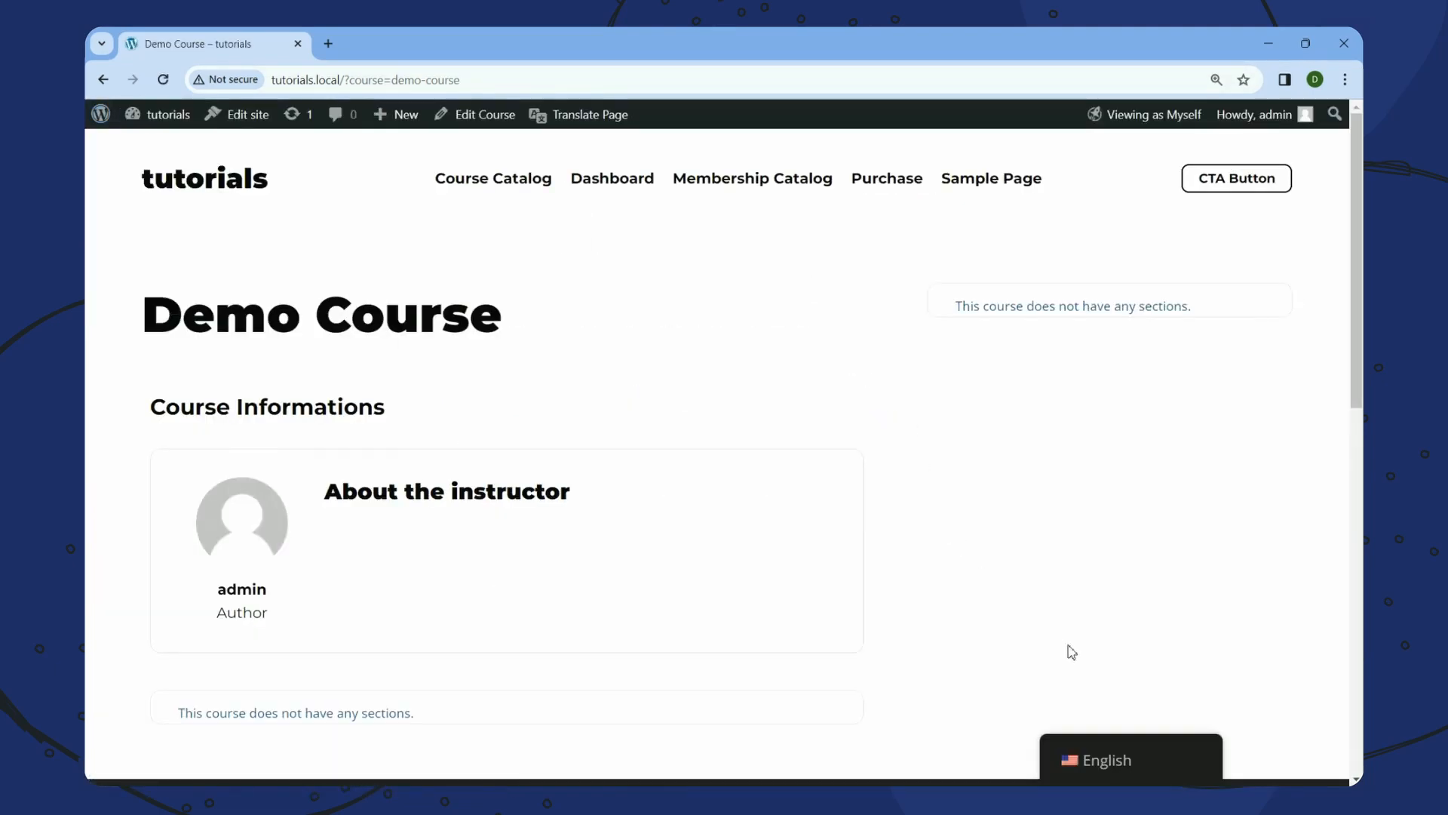
mouse_move(1091, 756)
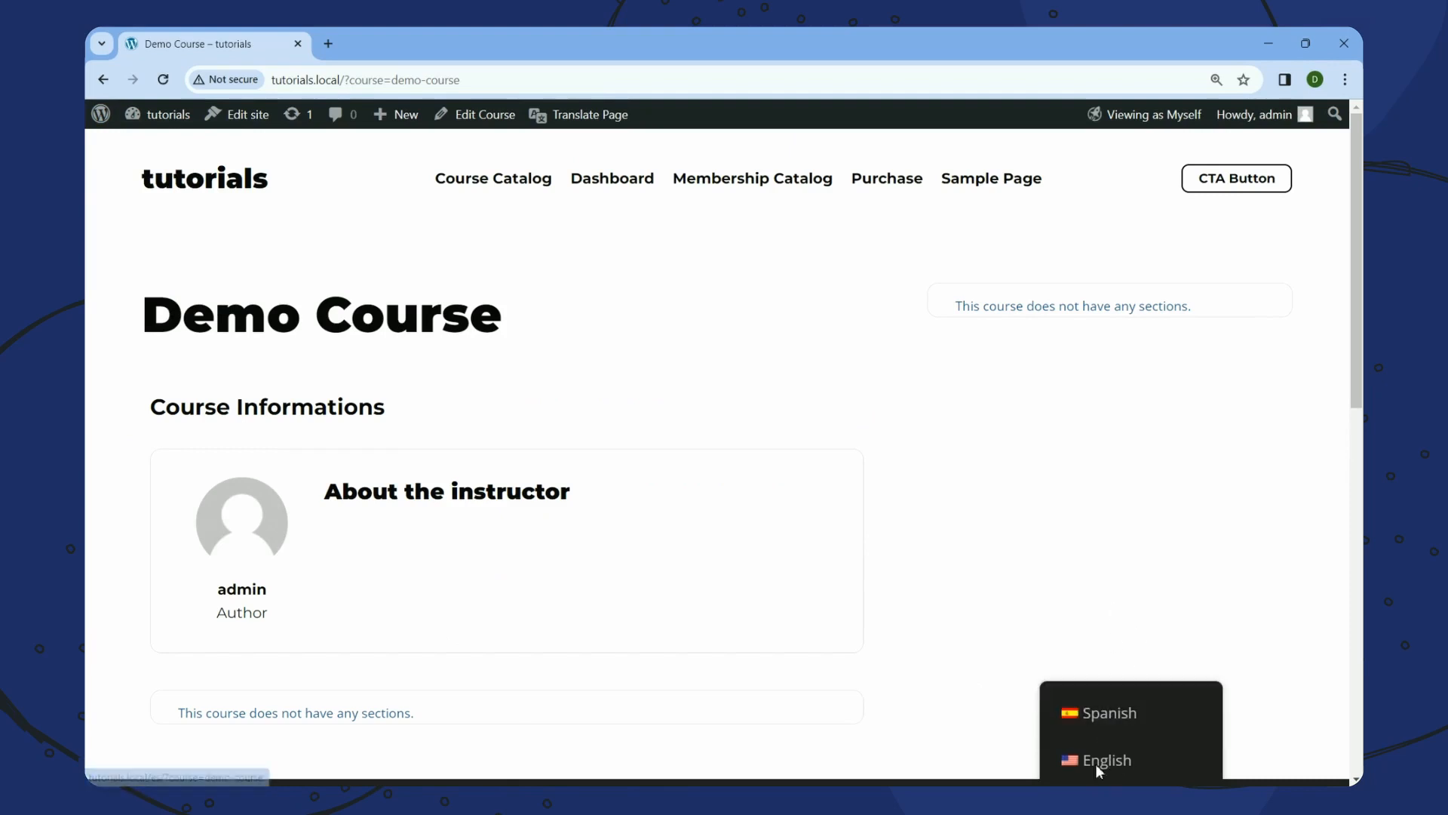
click(1108, 723)
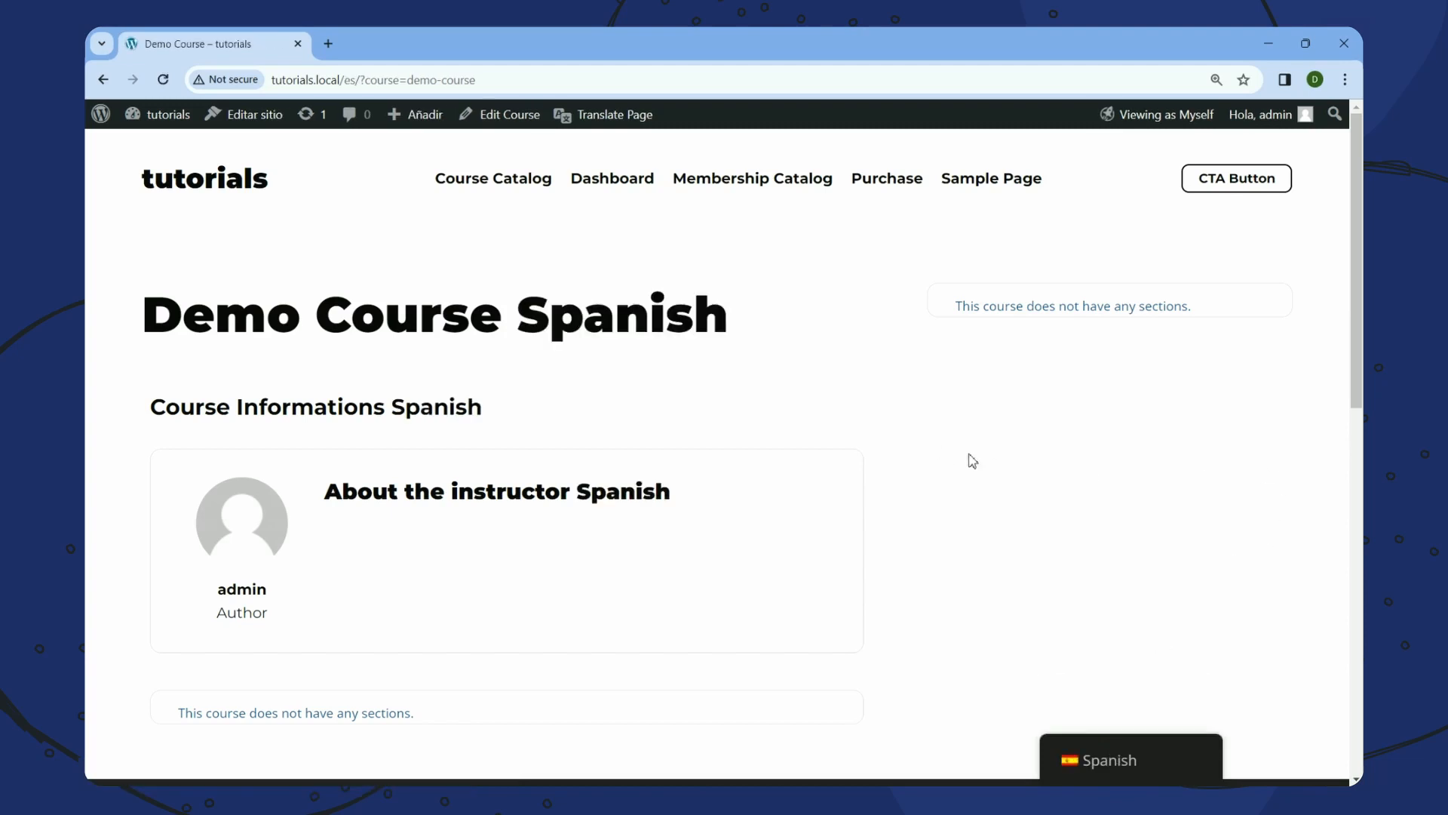
triple_click(684, 322)
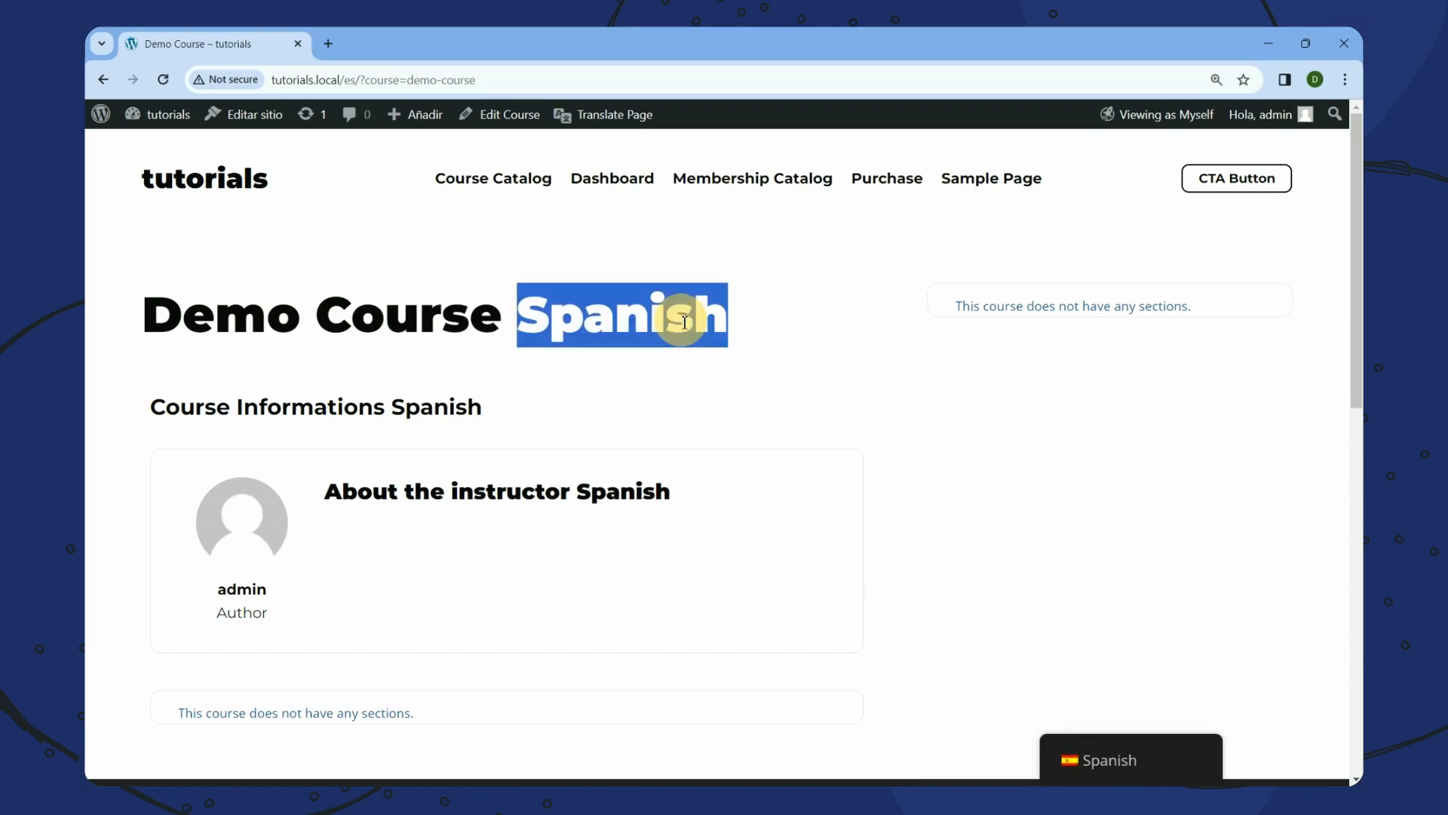
triple_click(557, 494)
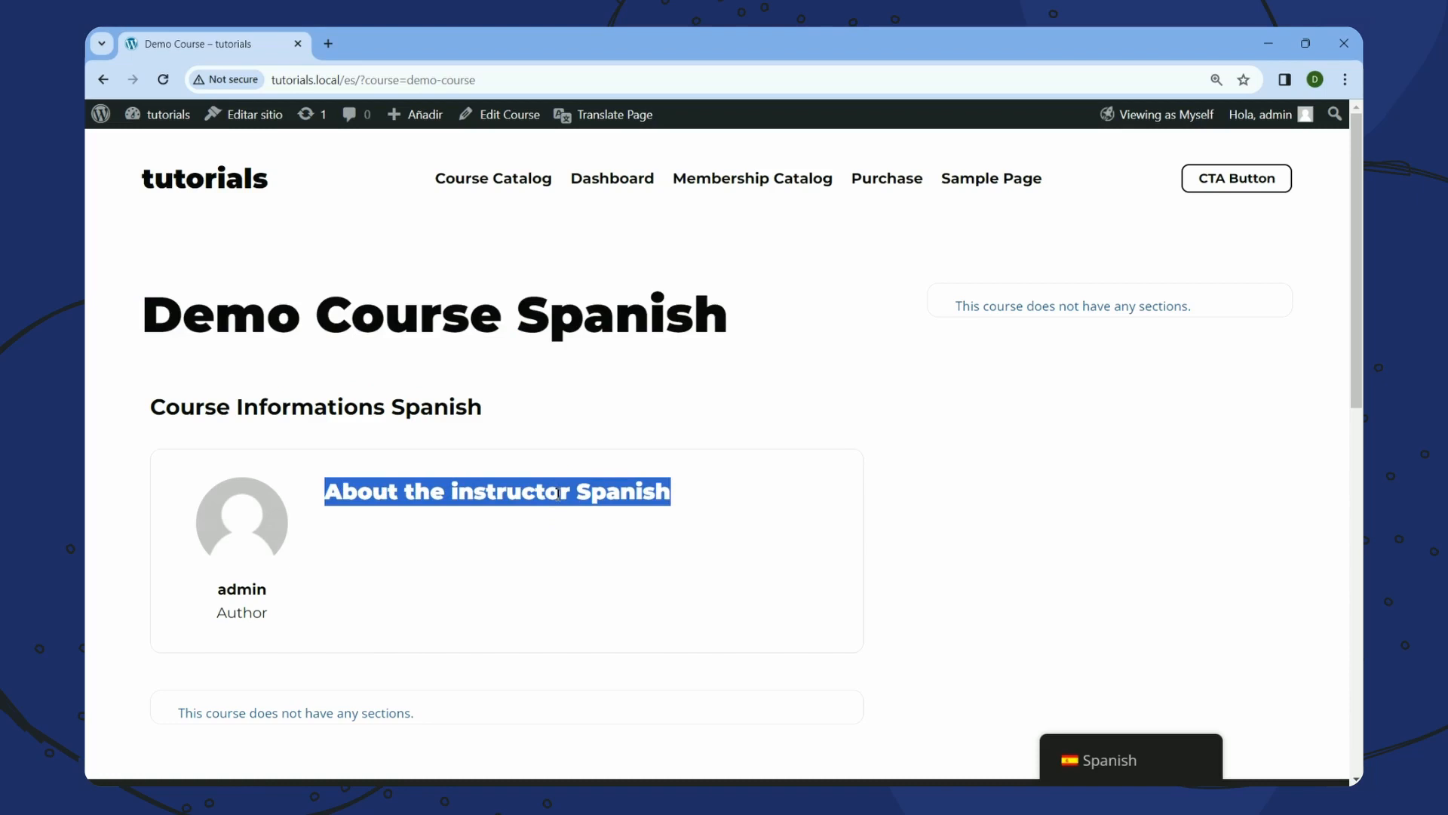
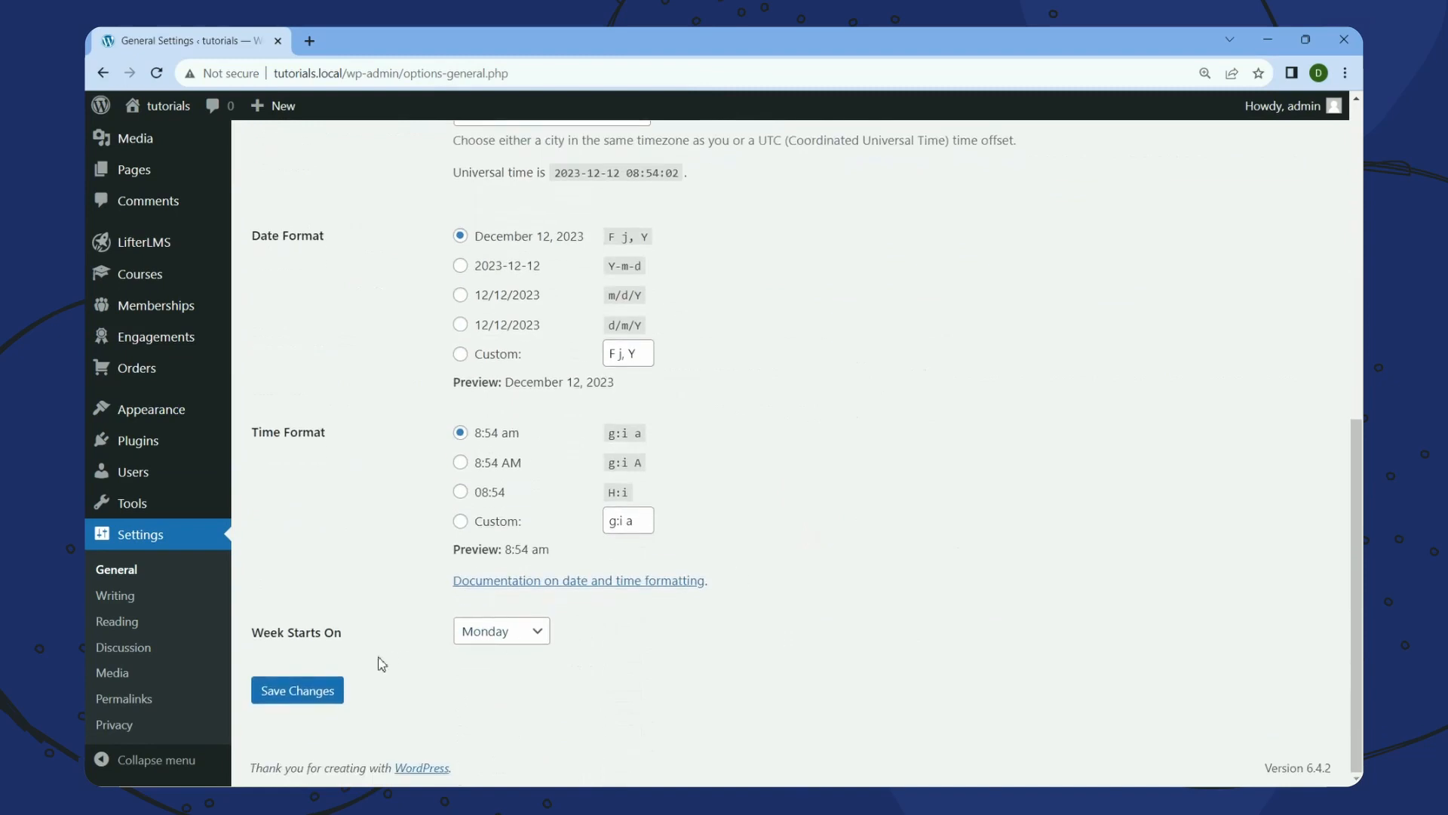
Save the WordPress general settings and open the LifterLMS dashboard
click(316, 690)
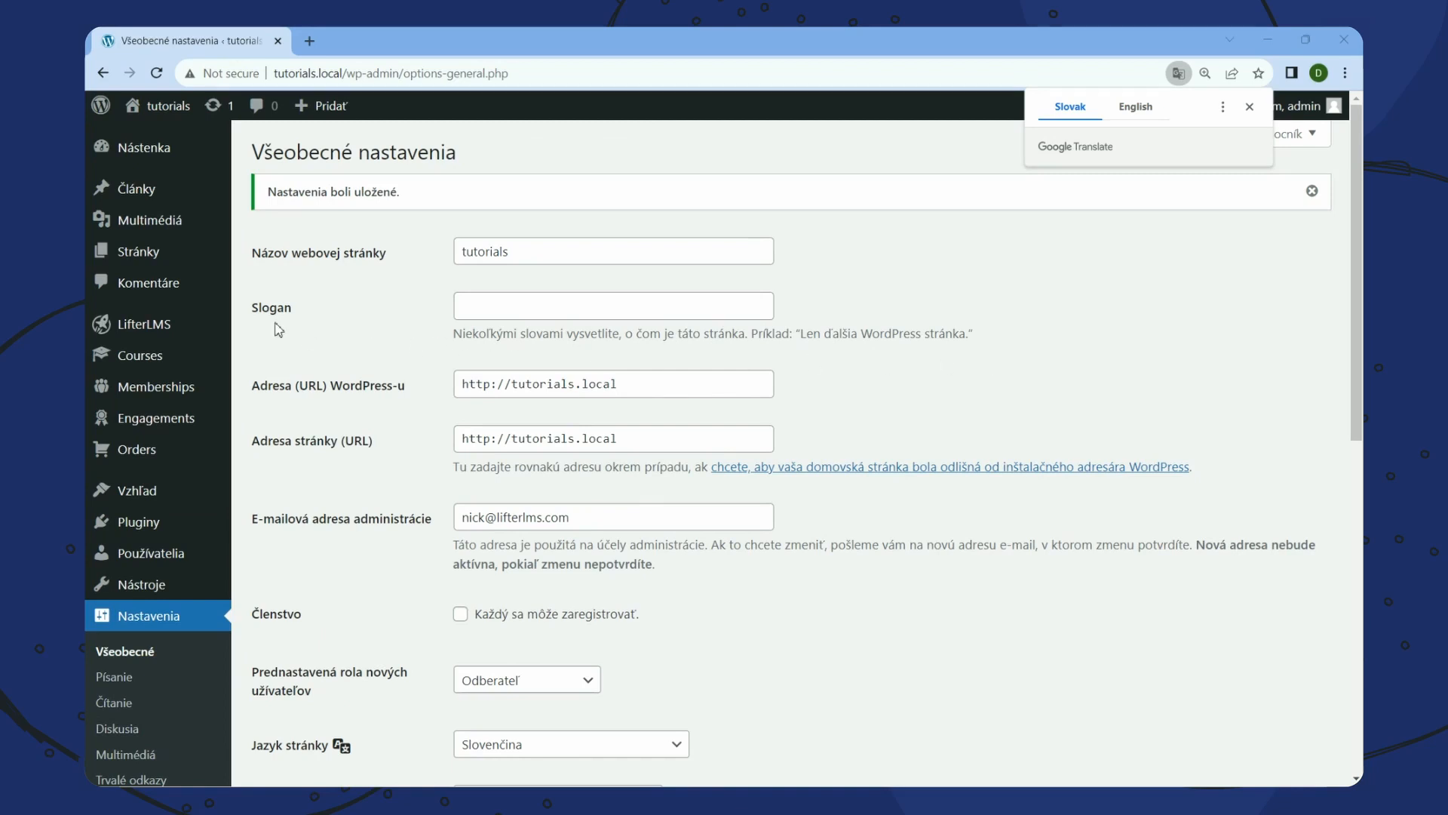
click(156, 325)
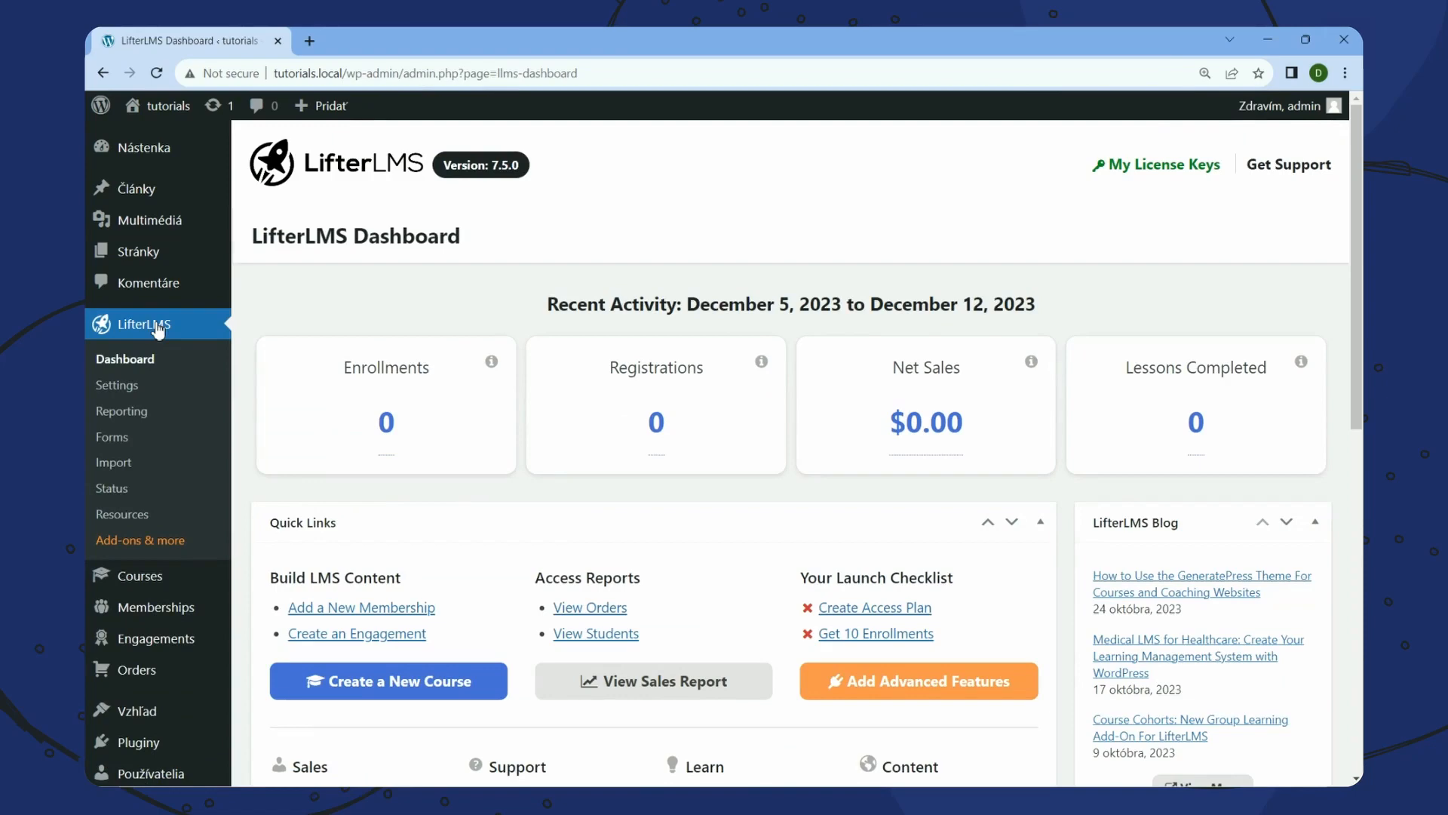
scroll(155, 392, down, 2)
Open the Plugins page, load Courses in a separate browser tab and examine the course list
click(132, 632)
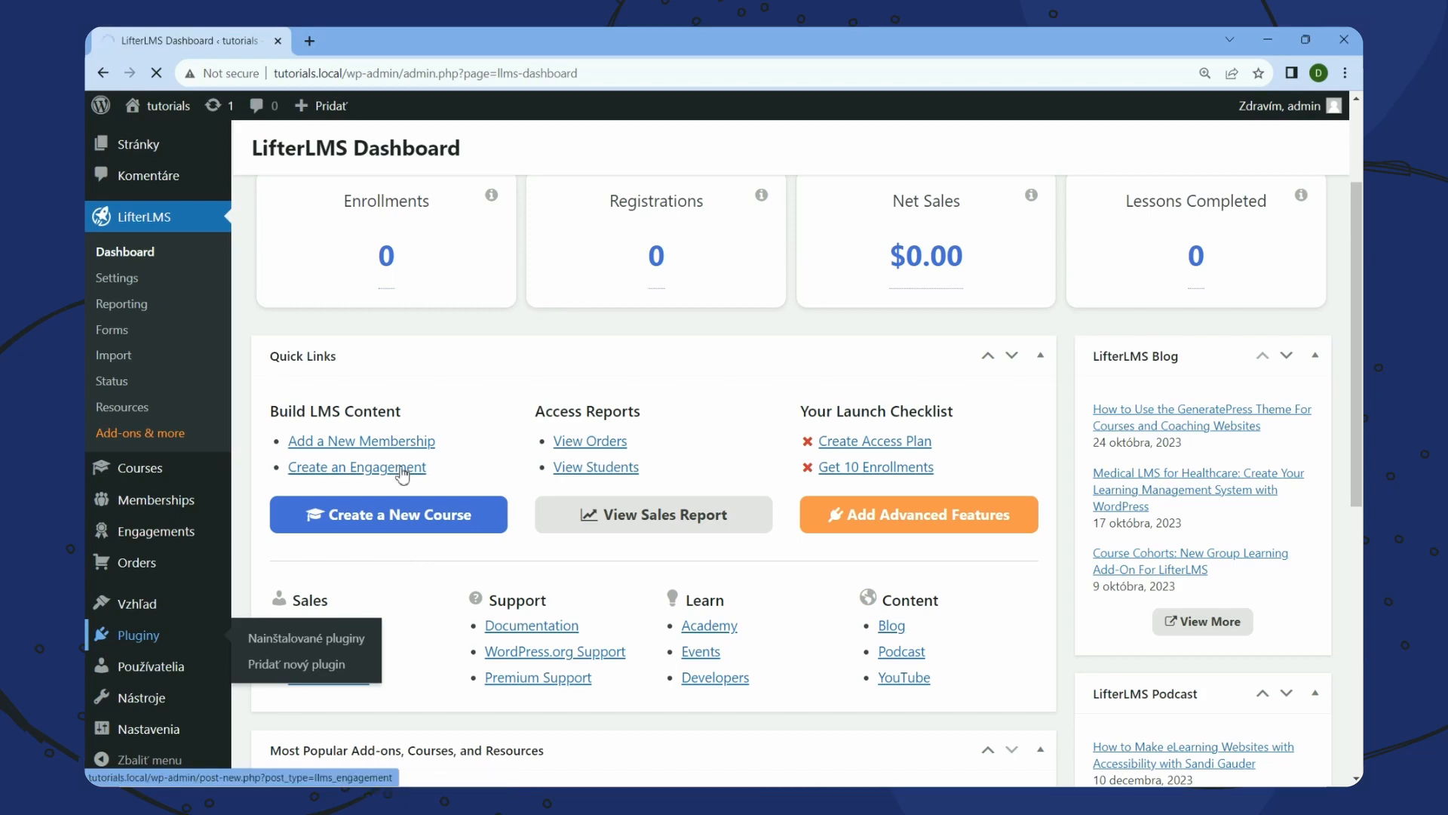
right_click(136, 470)
click(224, 483)
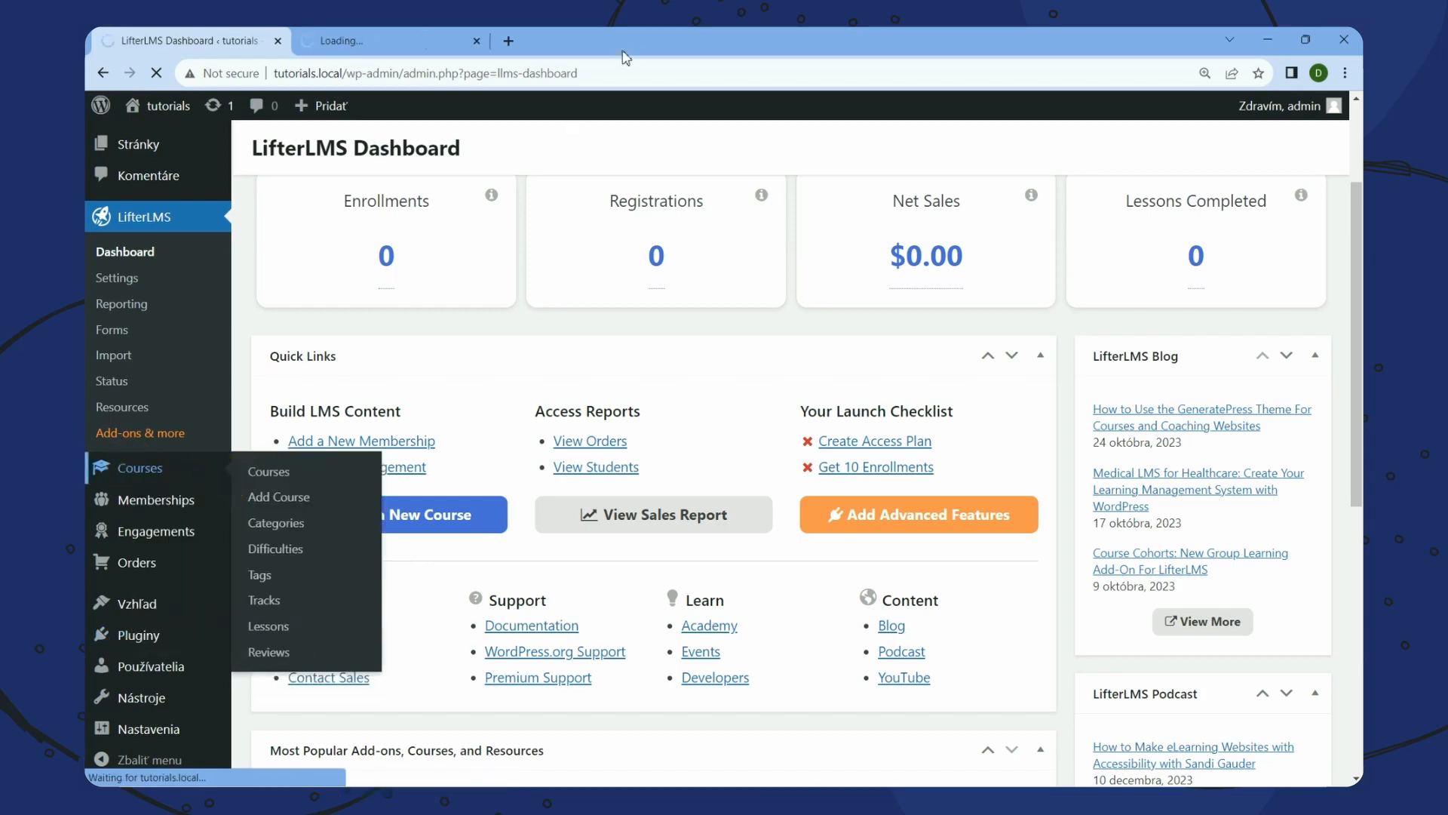
click(358, 35)
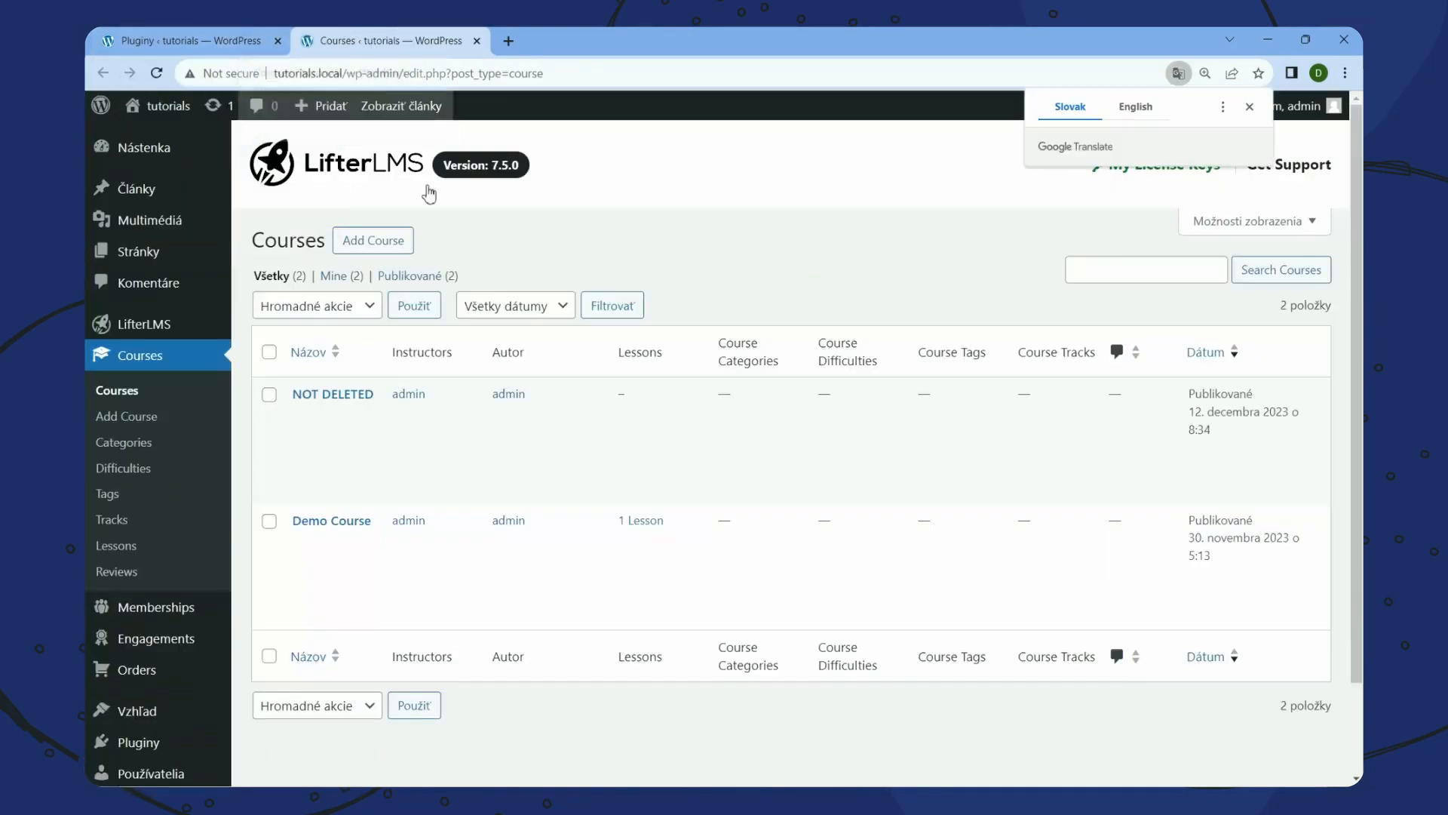
mouse_move(369, 402)
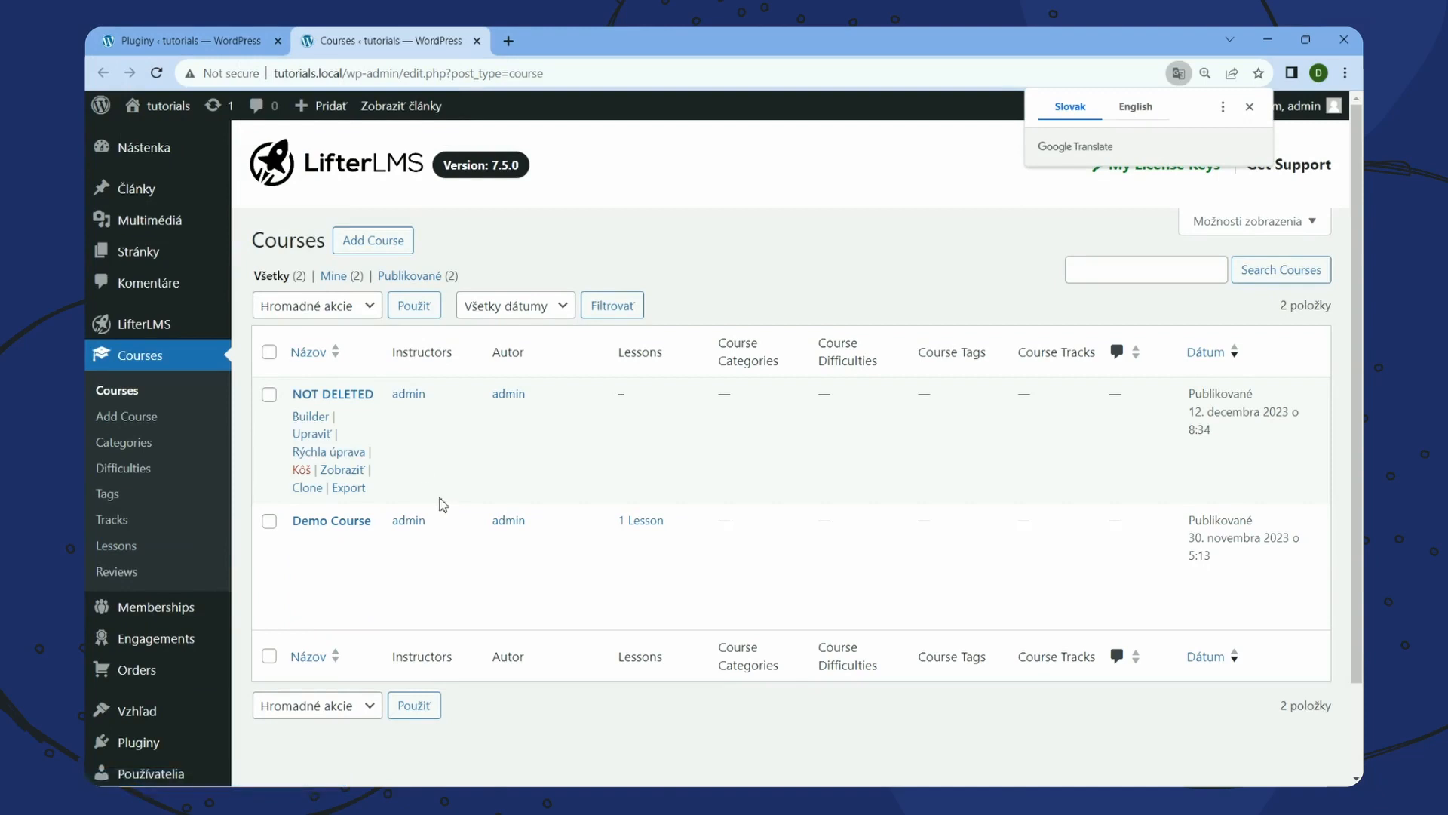
Return to the installed plugins page, deactivate the LifterLMS plugin and delete it from the site
key(ctrl+shift+Tab)
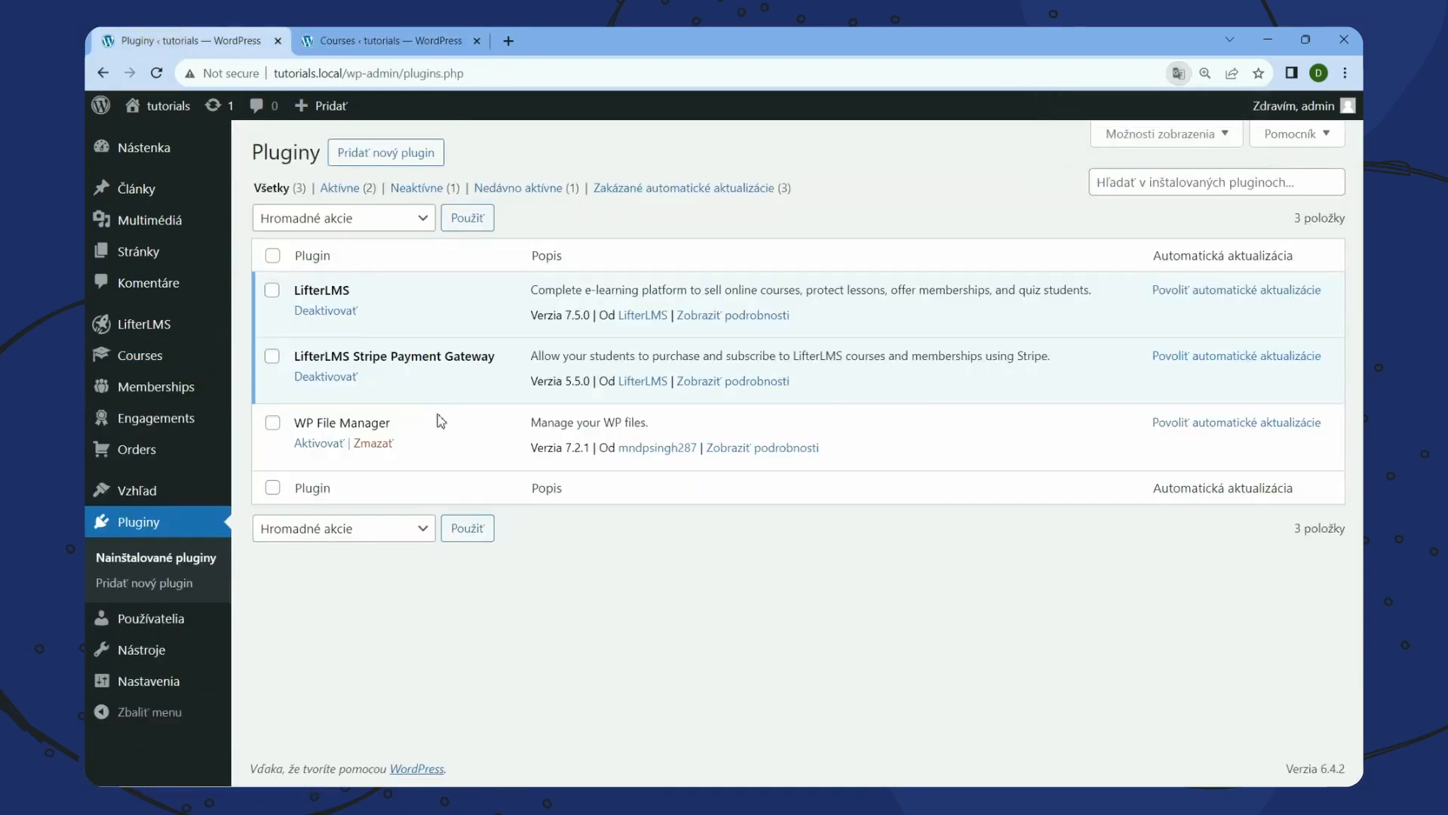
click(348, 311)
click(375, 366)
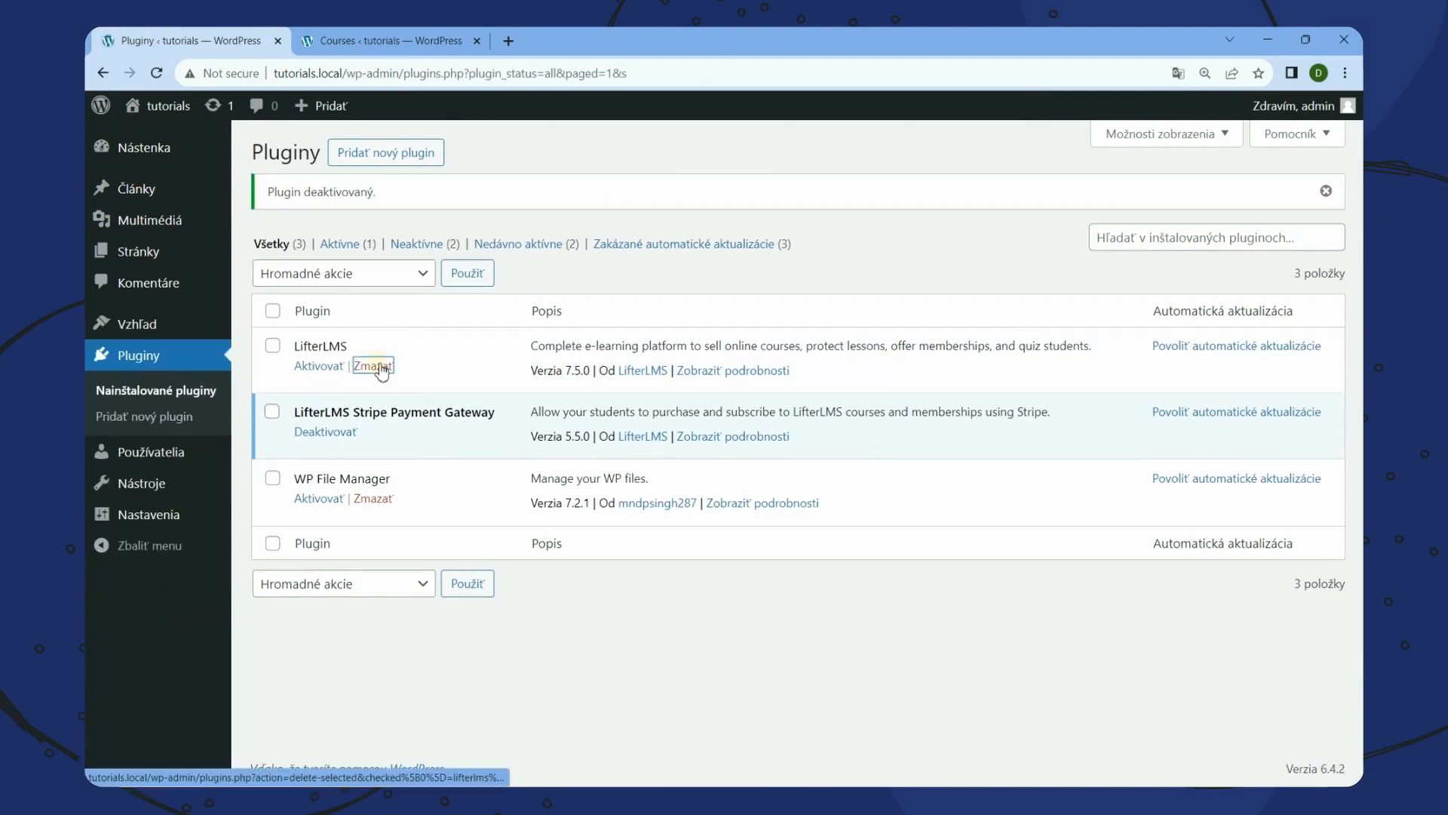
click(801, 172)
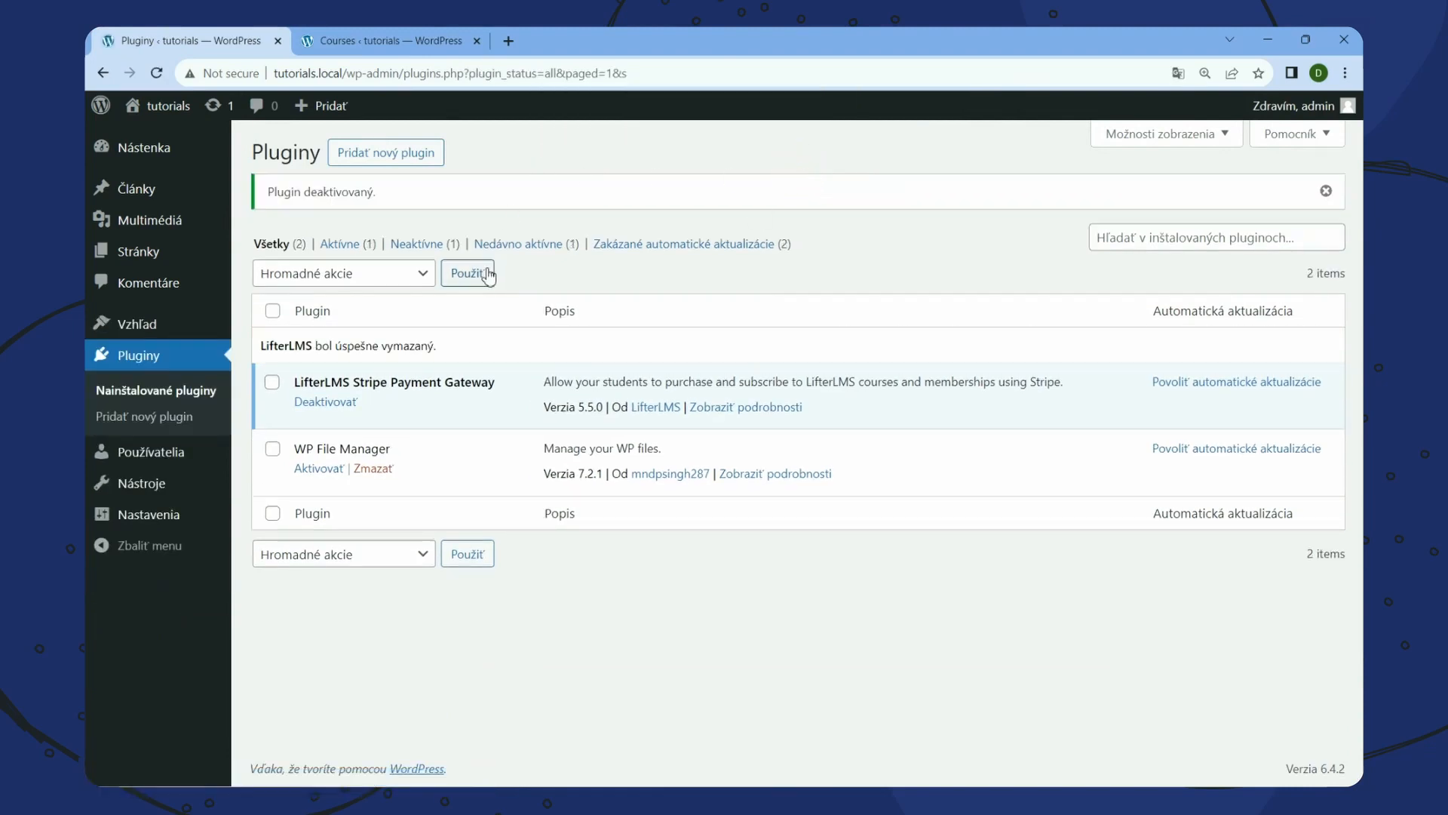
Search the plugin directory for LifterLMS, and install and activate "LifterLMS – WordPress LMS Plugin for eLearning"
click(389, 159)
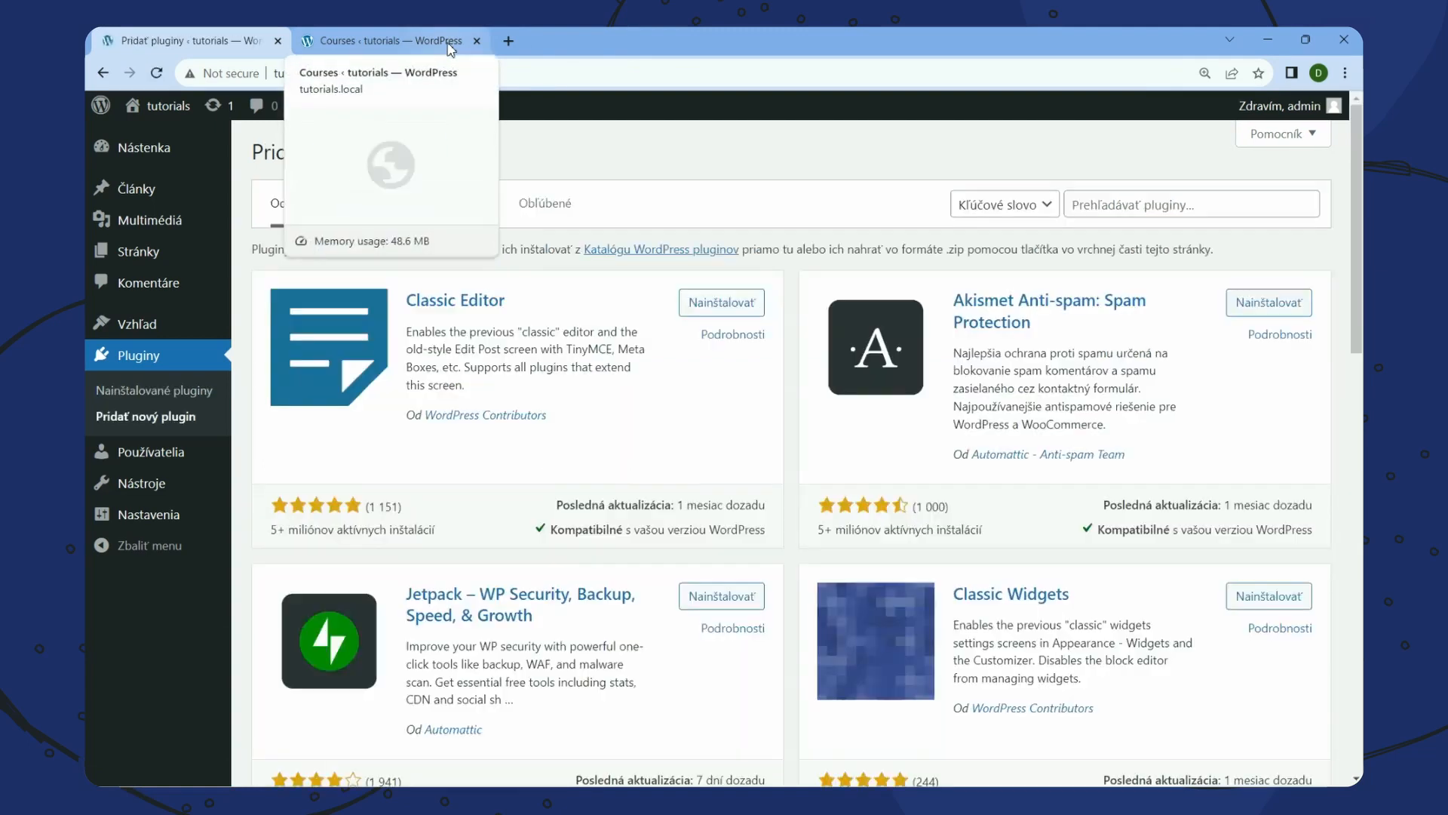
click(1166, 205)
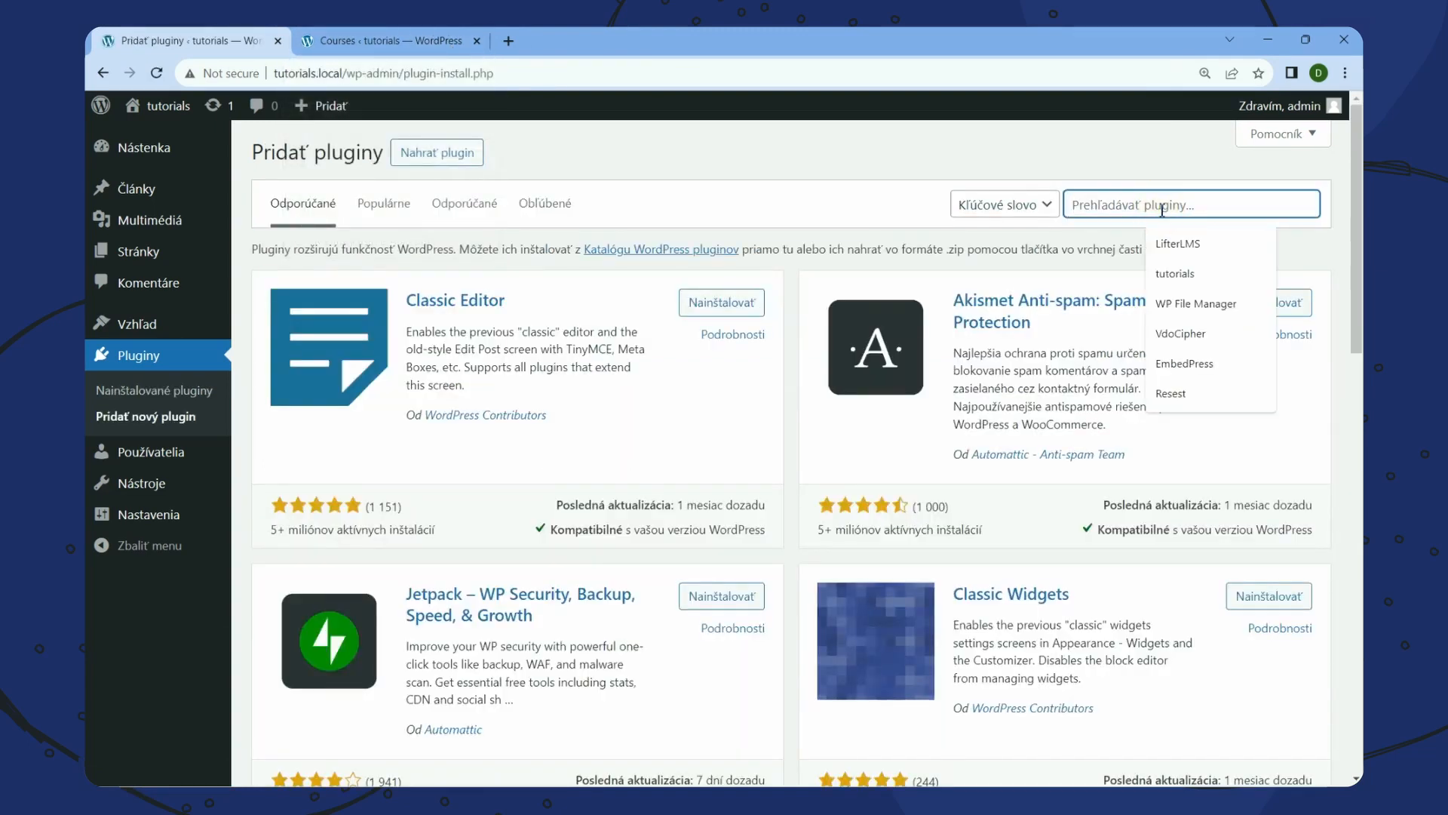
click(1198, 242)
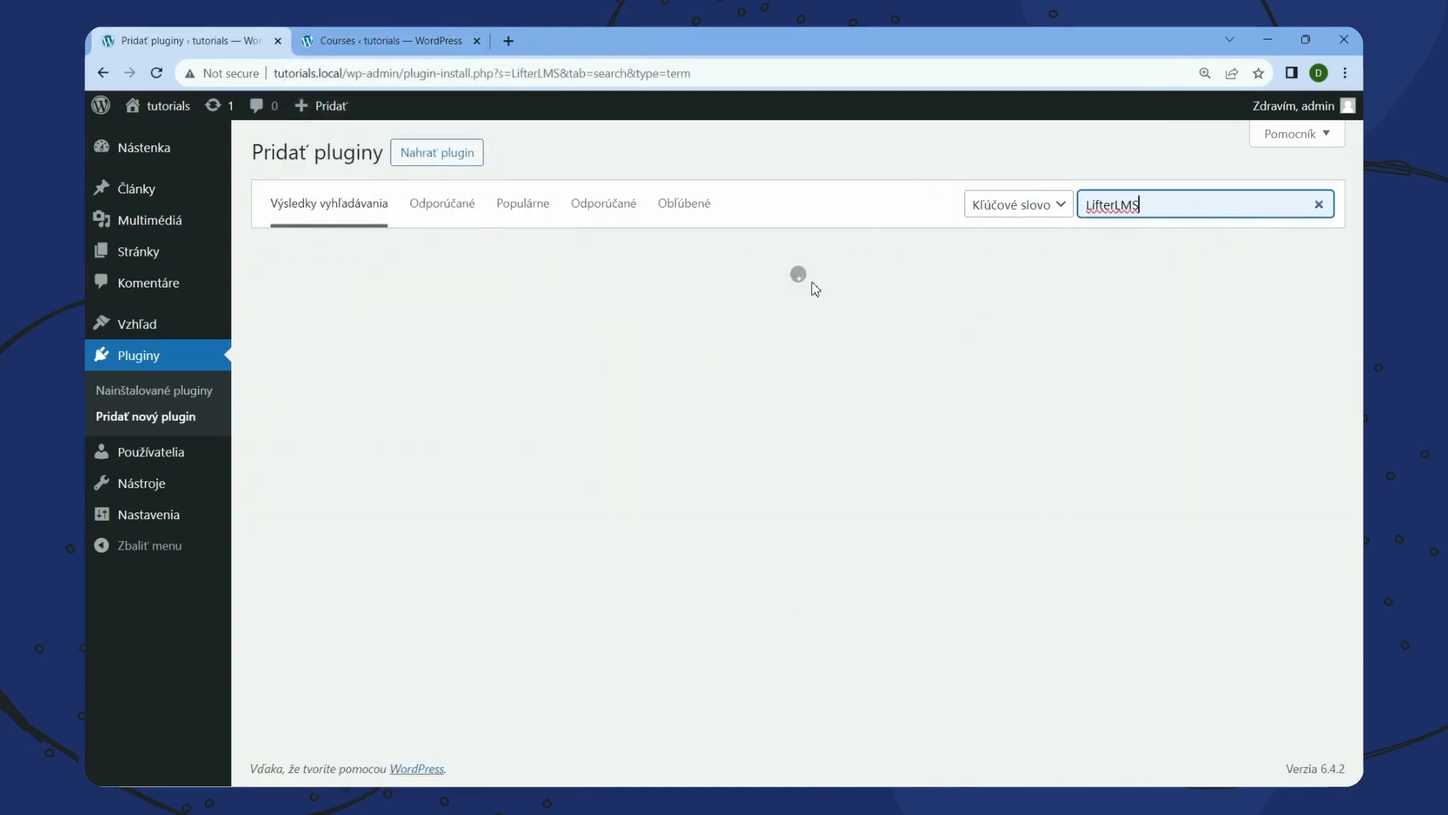
mouse_move(657, 320)
mouse_down()
mouse_move(1174, 496)
mouse_move(1141, 481)
mouse_up()
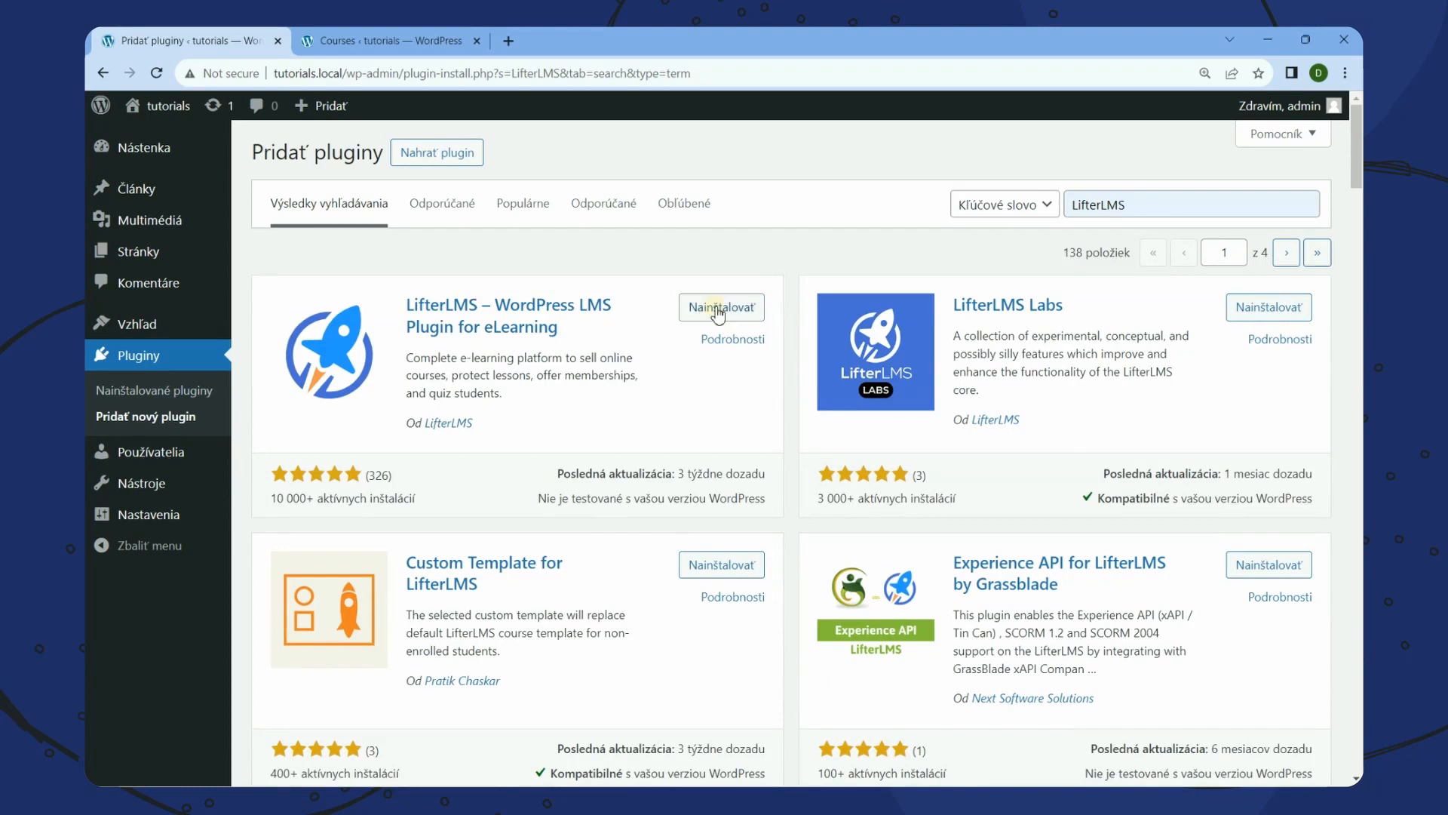
click(717, 309)
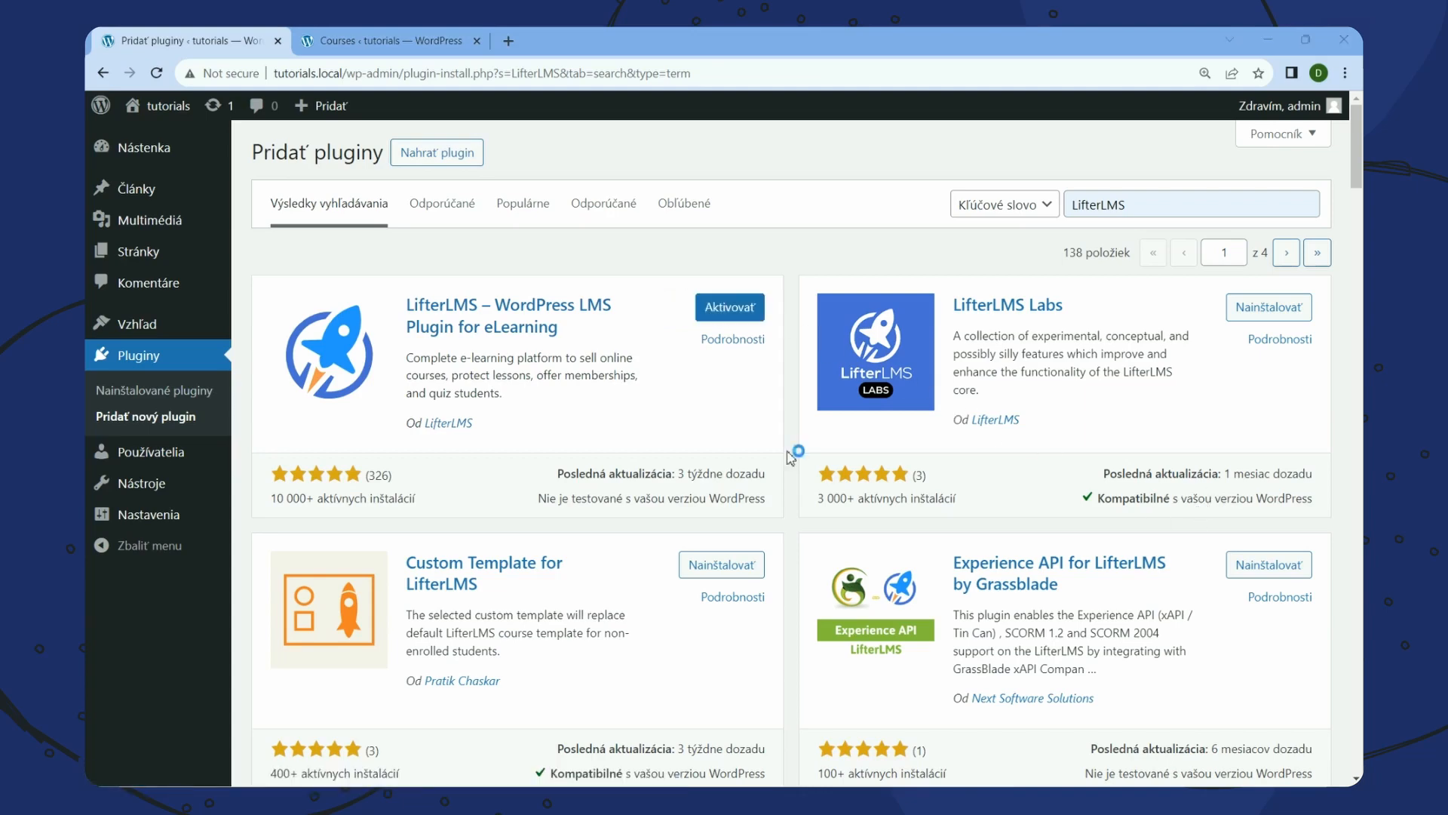
click(736, 322)
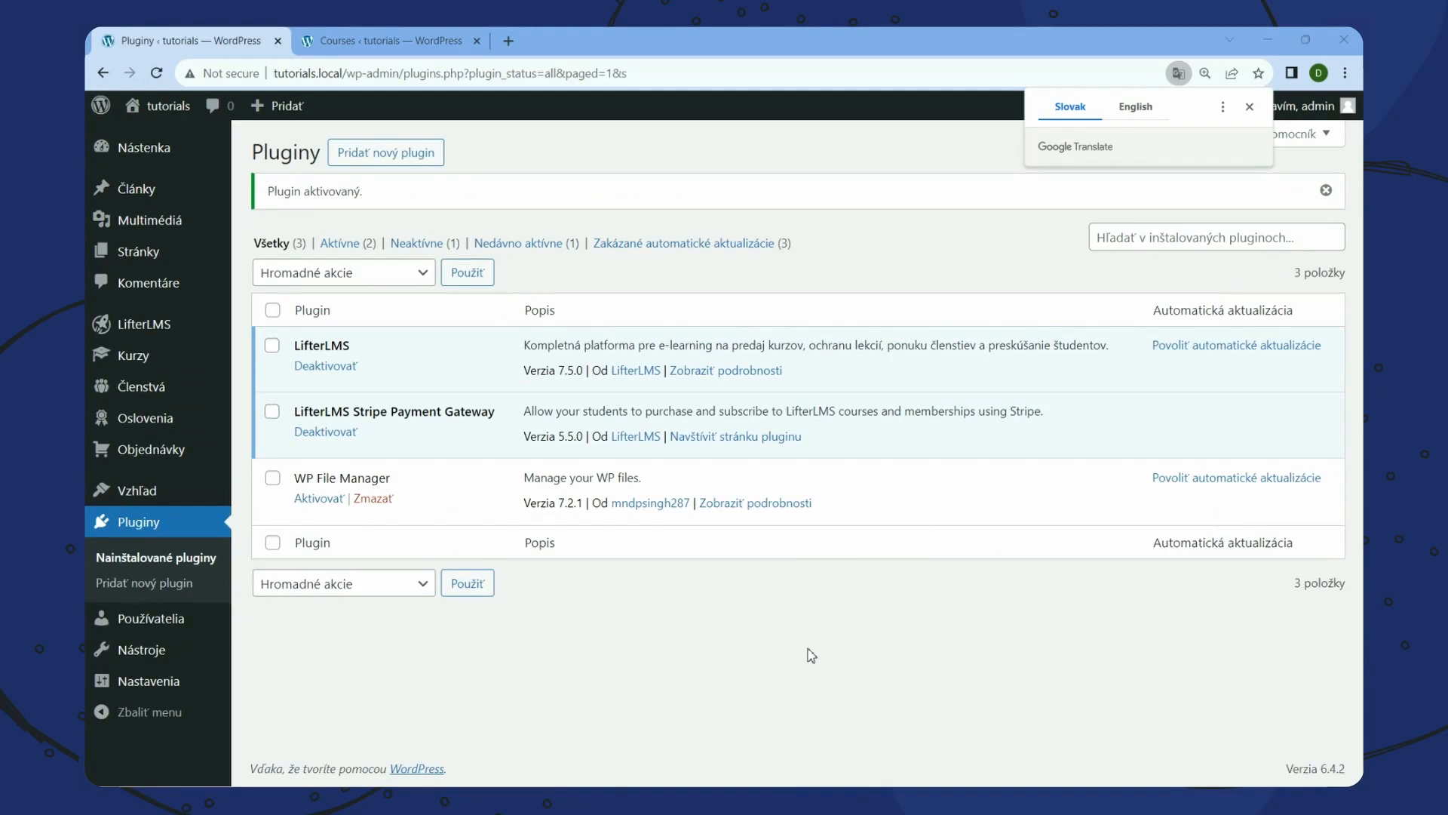
Open the LifterLMS dashboard and examine its menu and contents for the Slovak translation
click(156, 322)
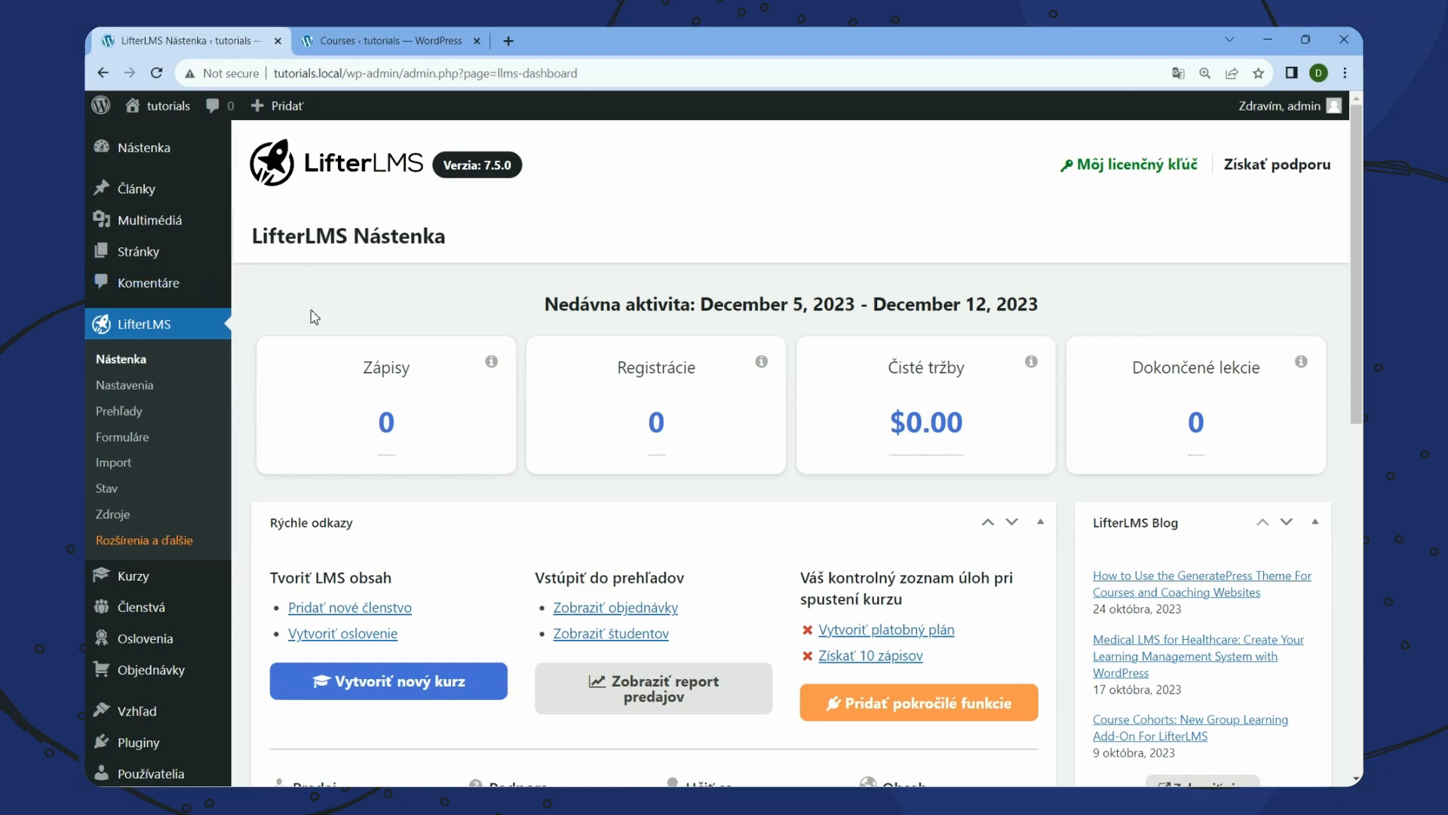
scroll(315, 317, down, 2)
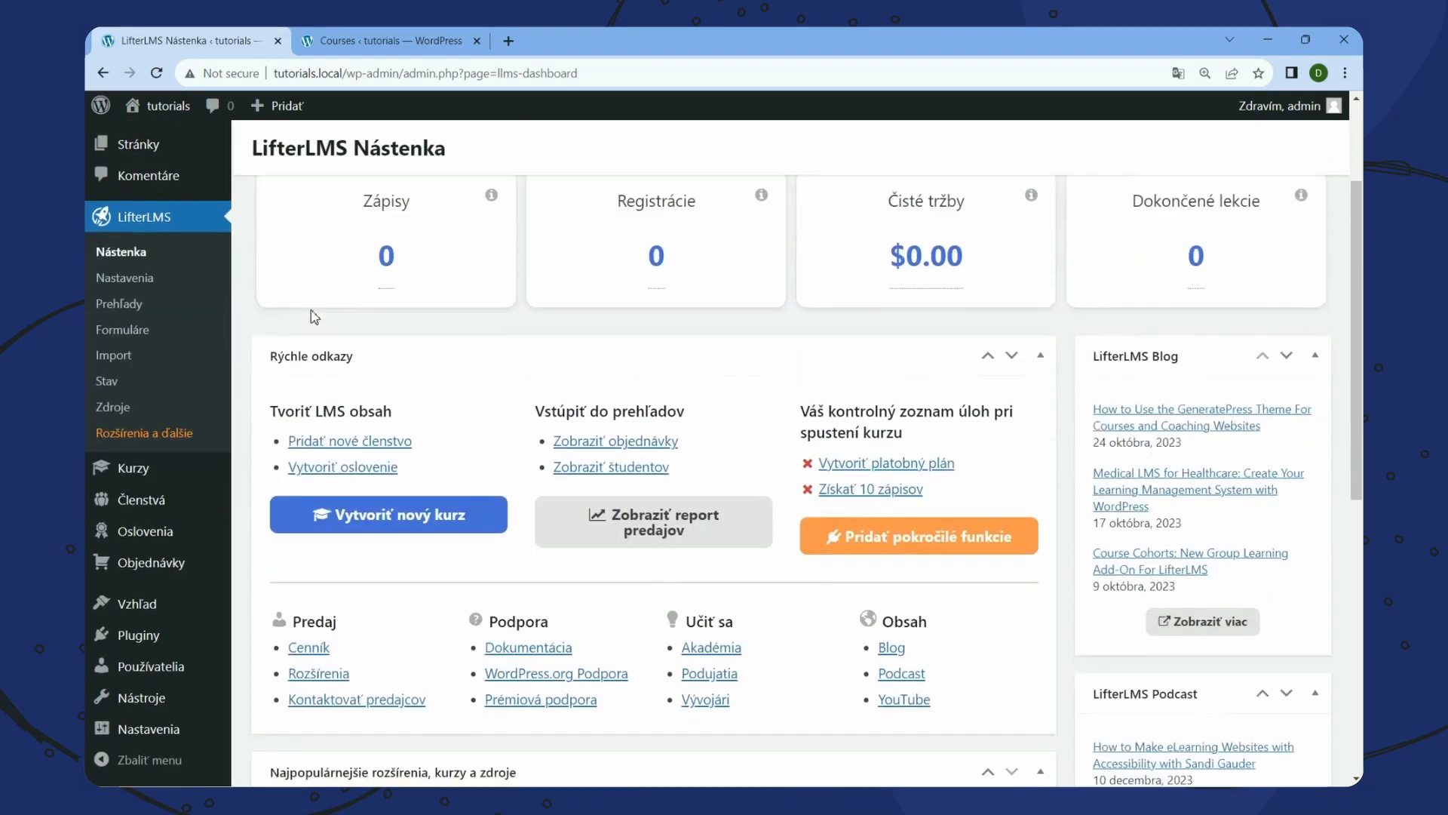
scroll(314, 317, up, 2)
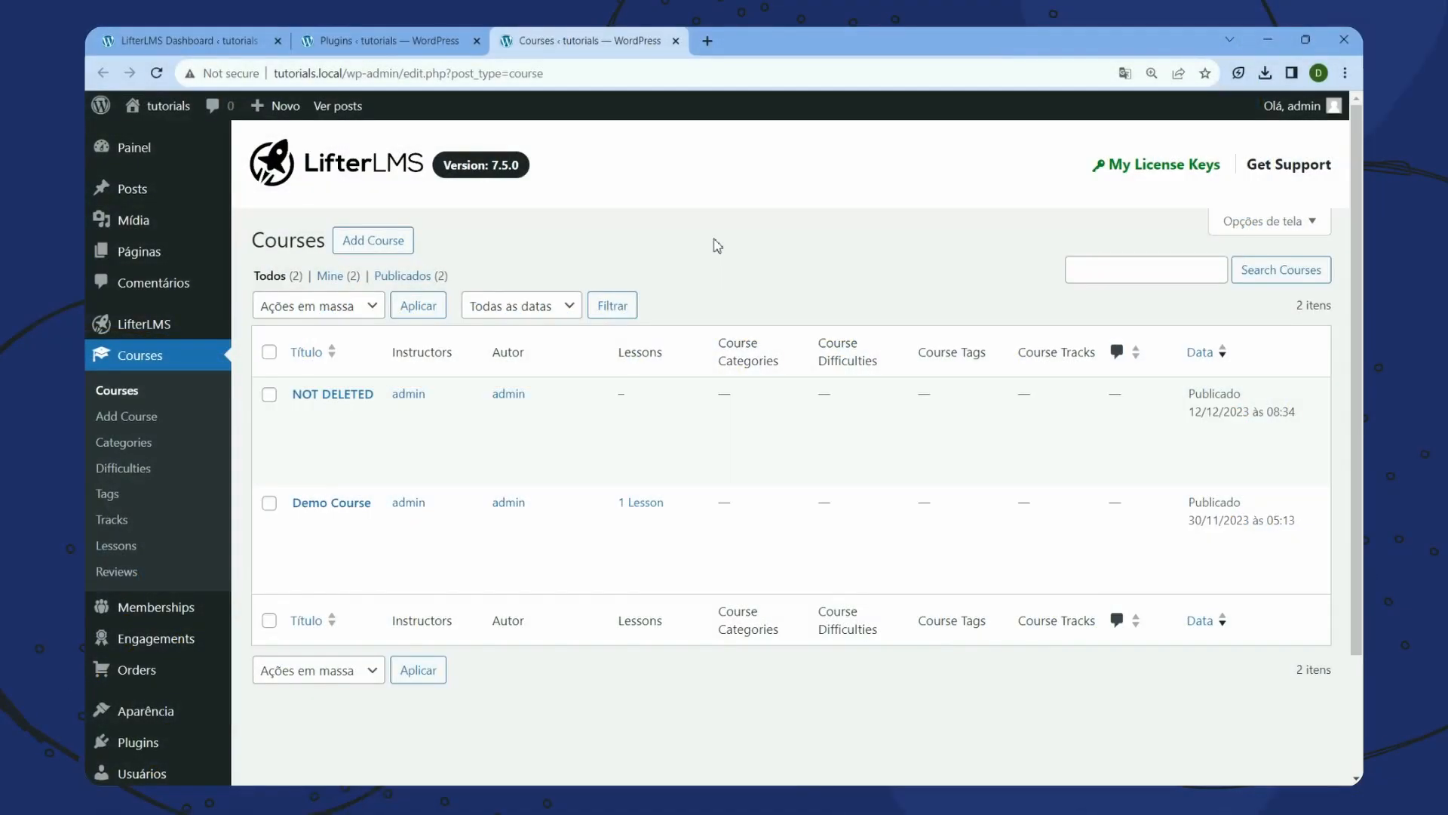
Close the Courses browser tab and view the LifterLMS dashboard with the site set to Portuguese
click(676, 41)
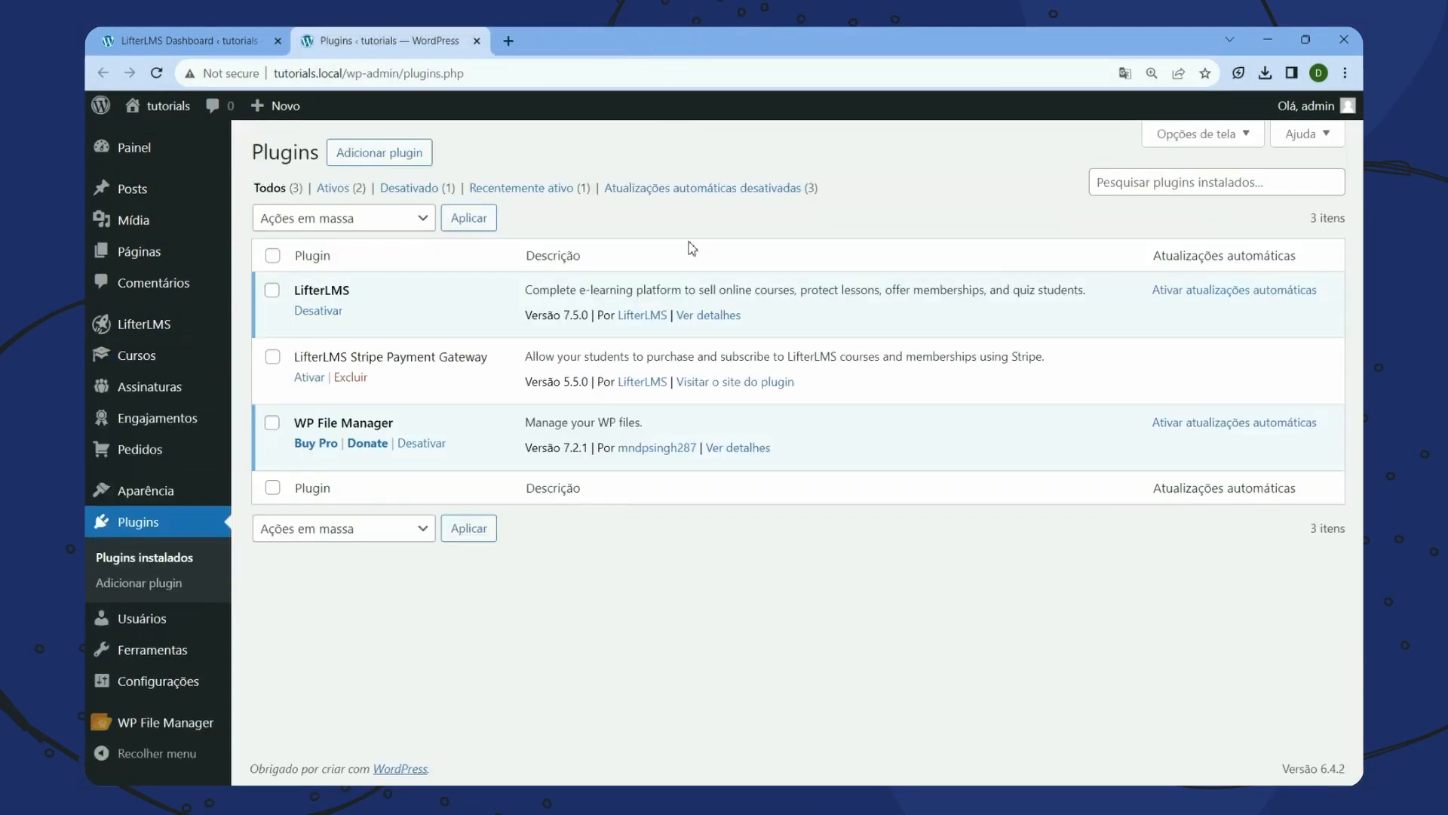
click(201, 31)
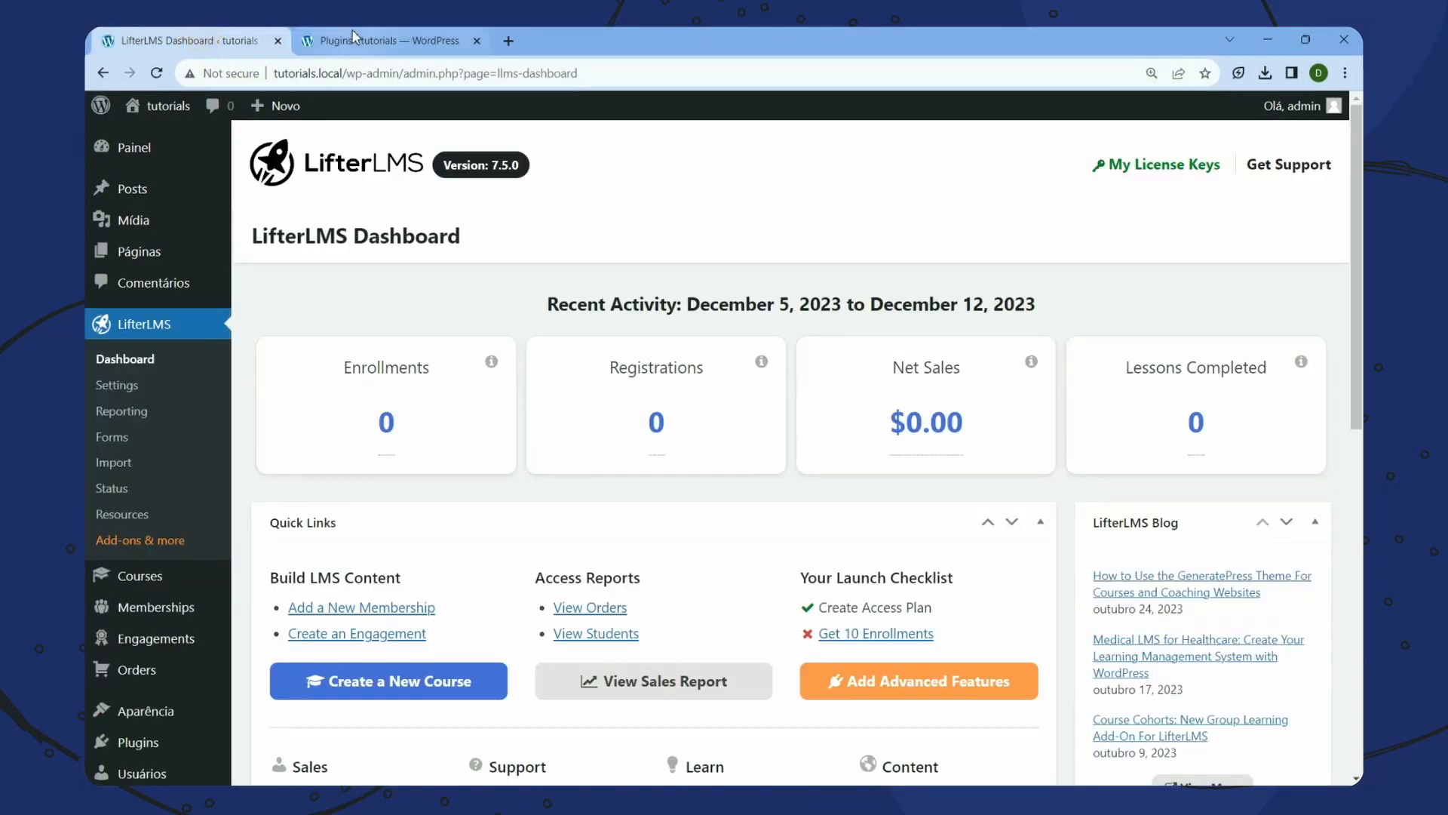
click(216, 33)
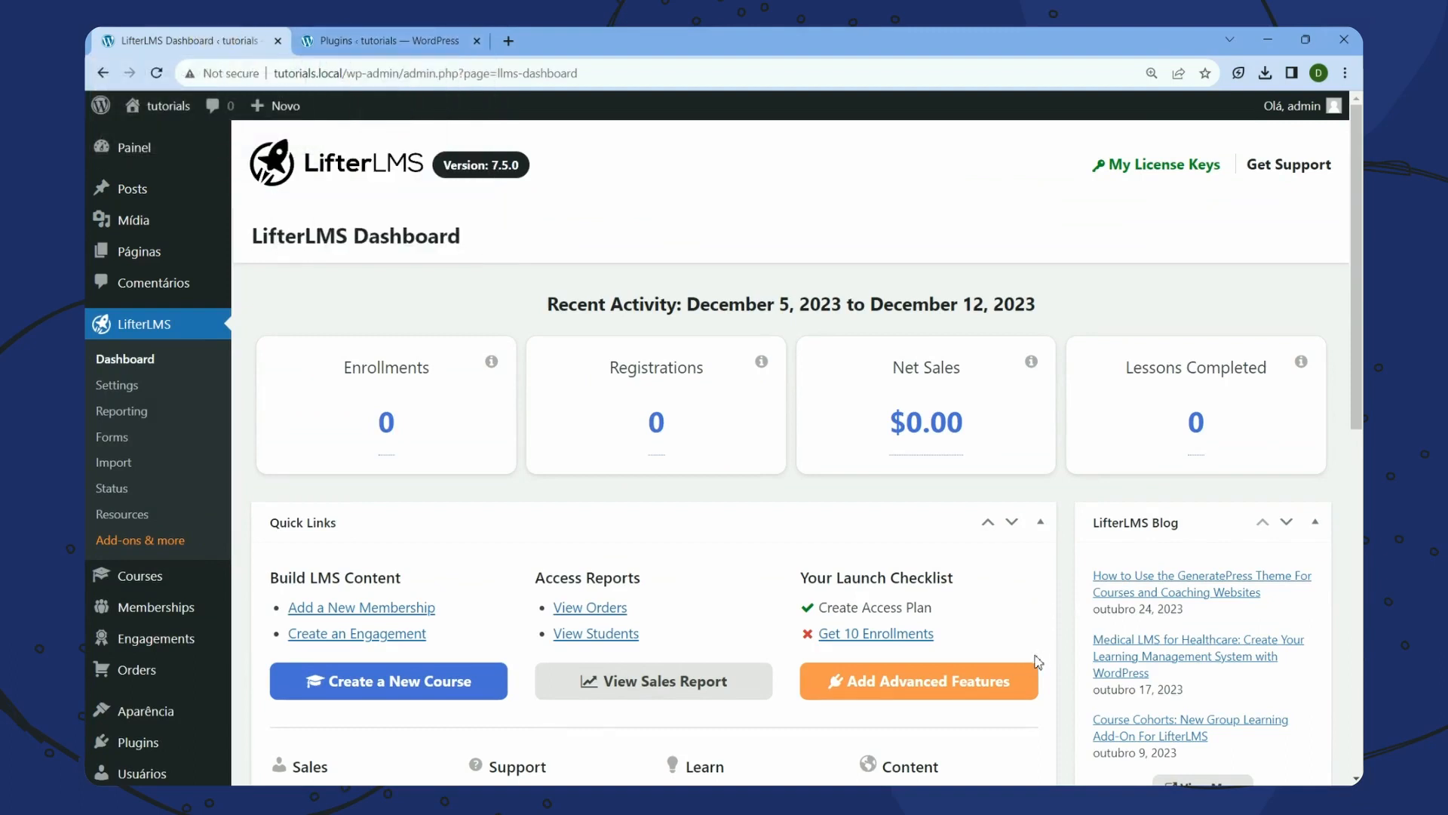
Switch to the LifterLMS project on translate.wordpress.org and open the Portuguese (Brazil) translations for Stable (latest release)
key(super+1)
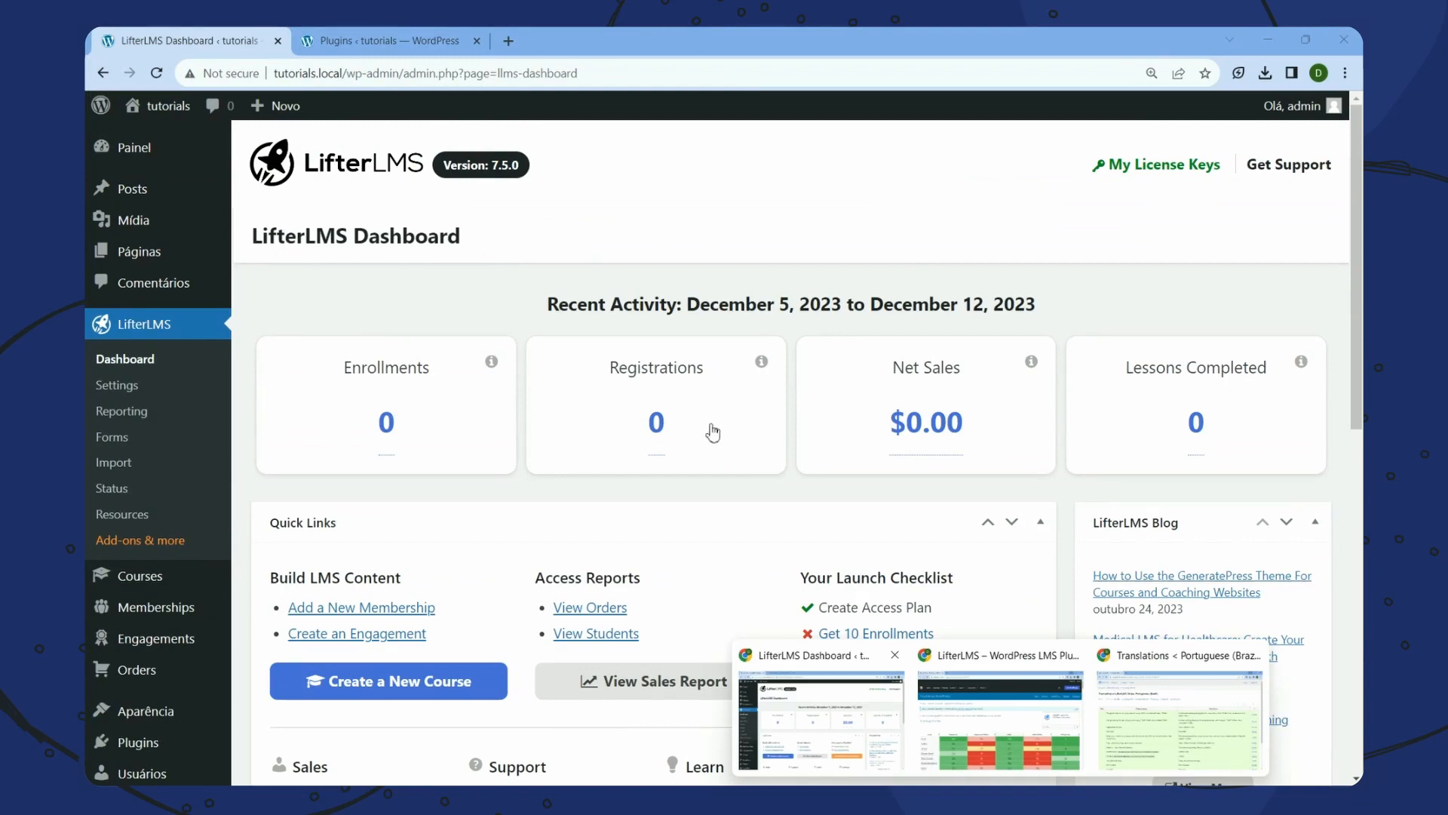
key(super+1)
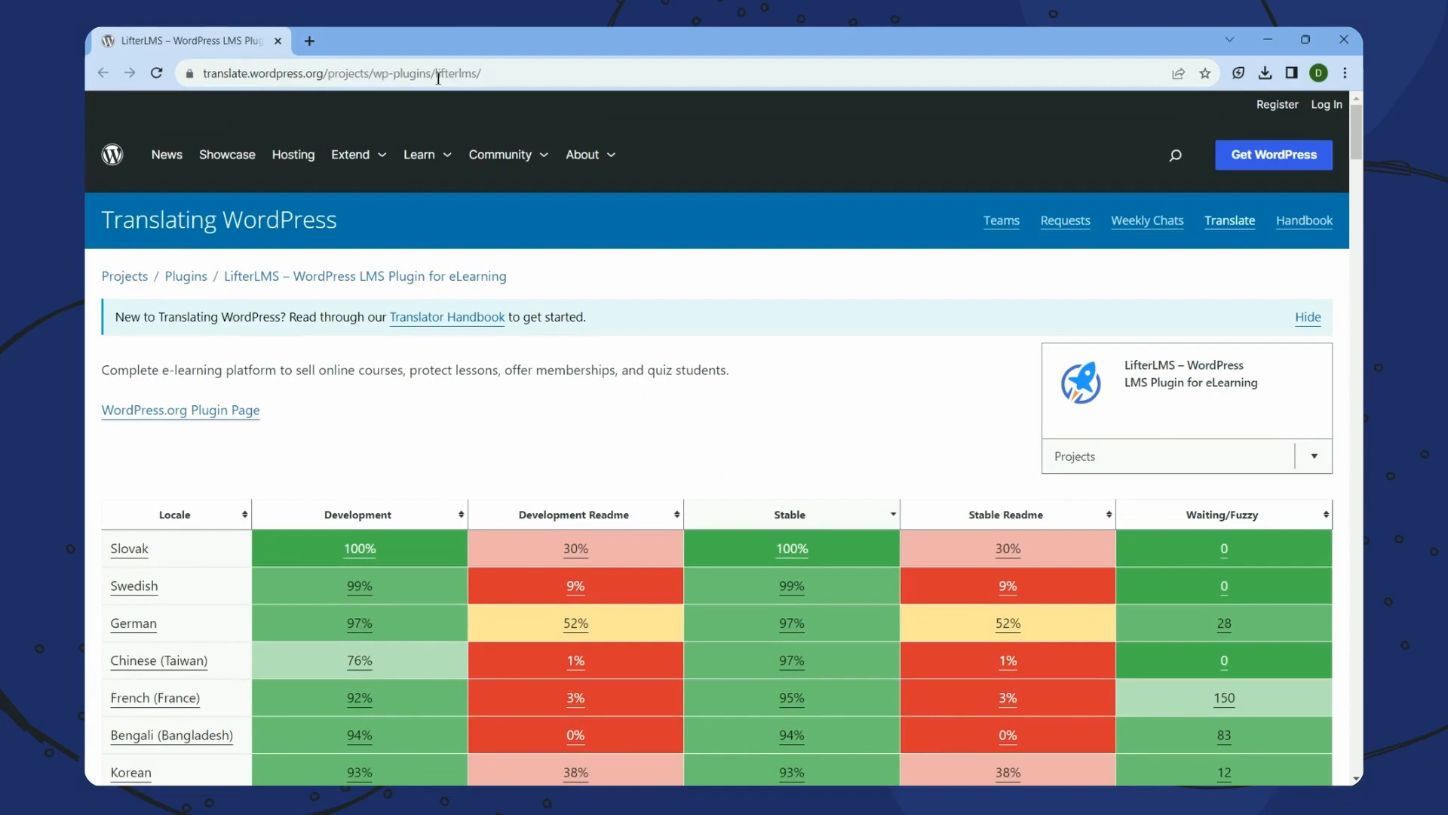
scroll(802, 408, down, 1)
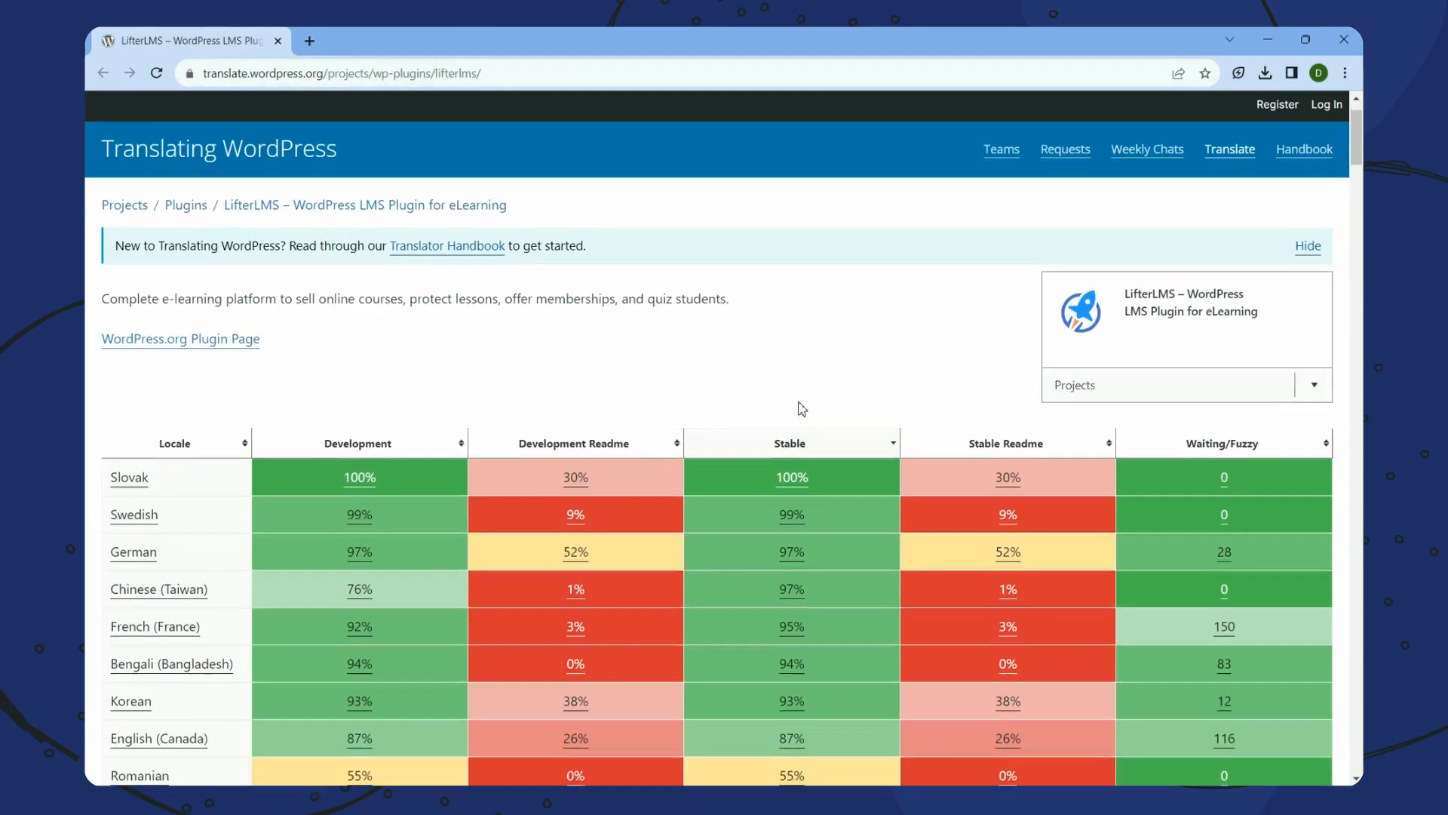
scroll(802, 408, down, 1)
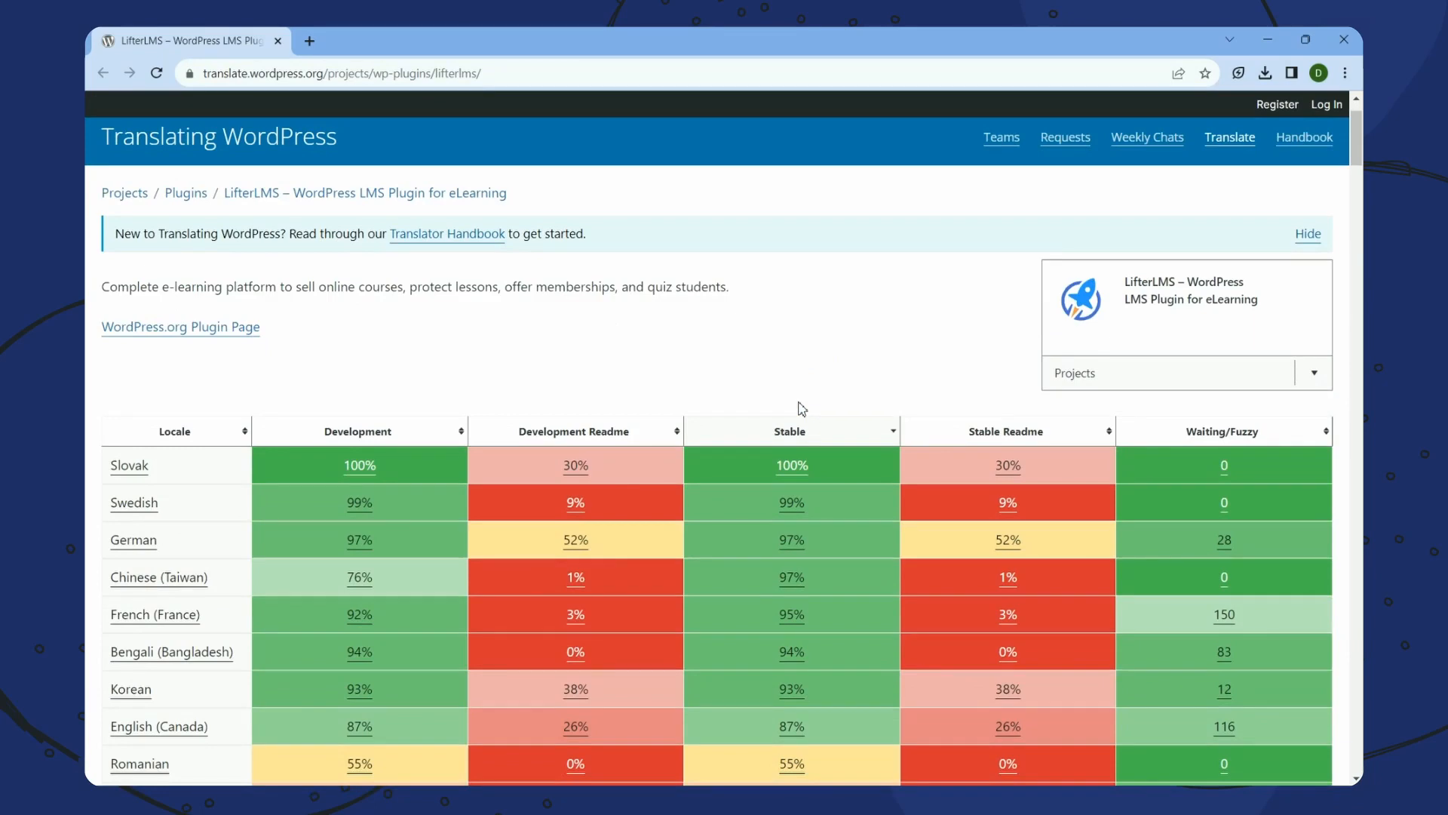
scroll(802, 408, down, 3)
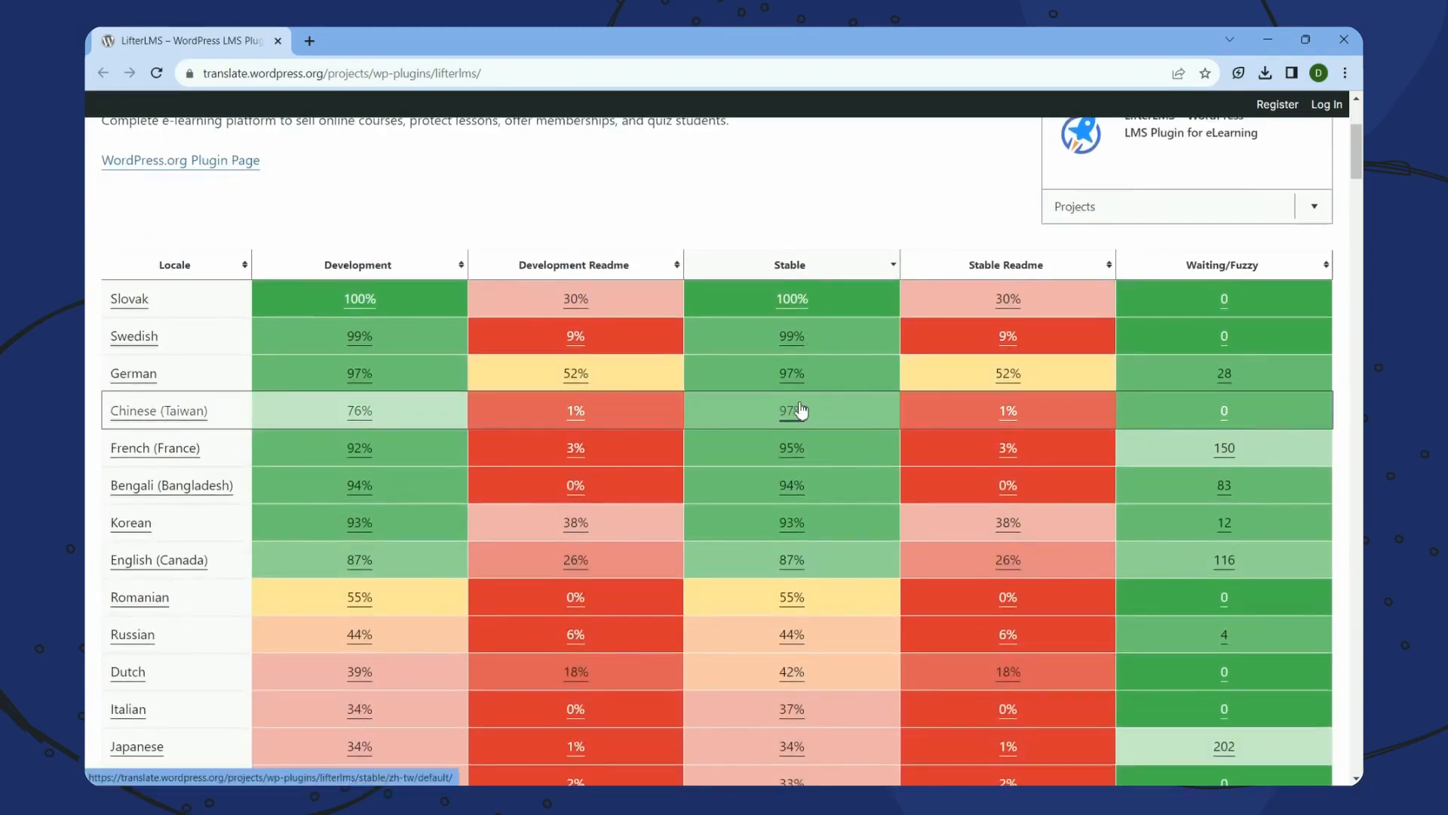
scroll(801, 410, down, 2)
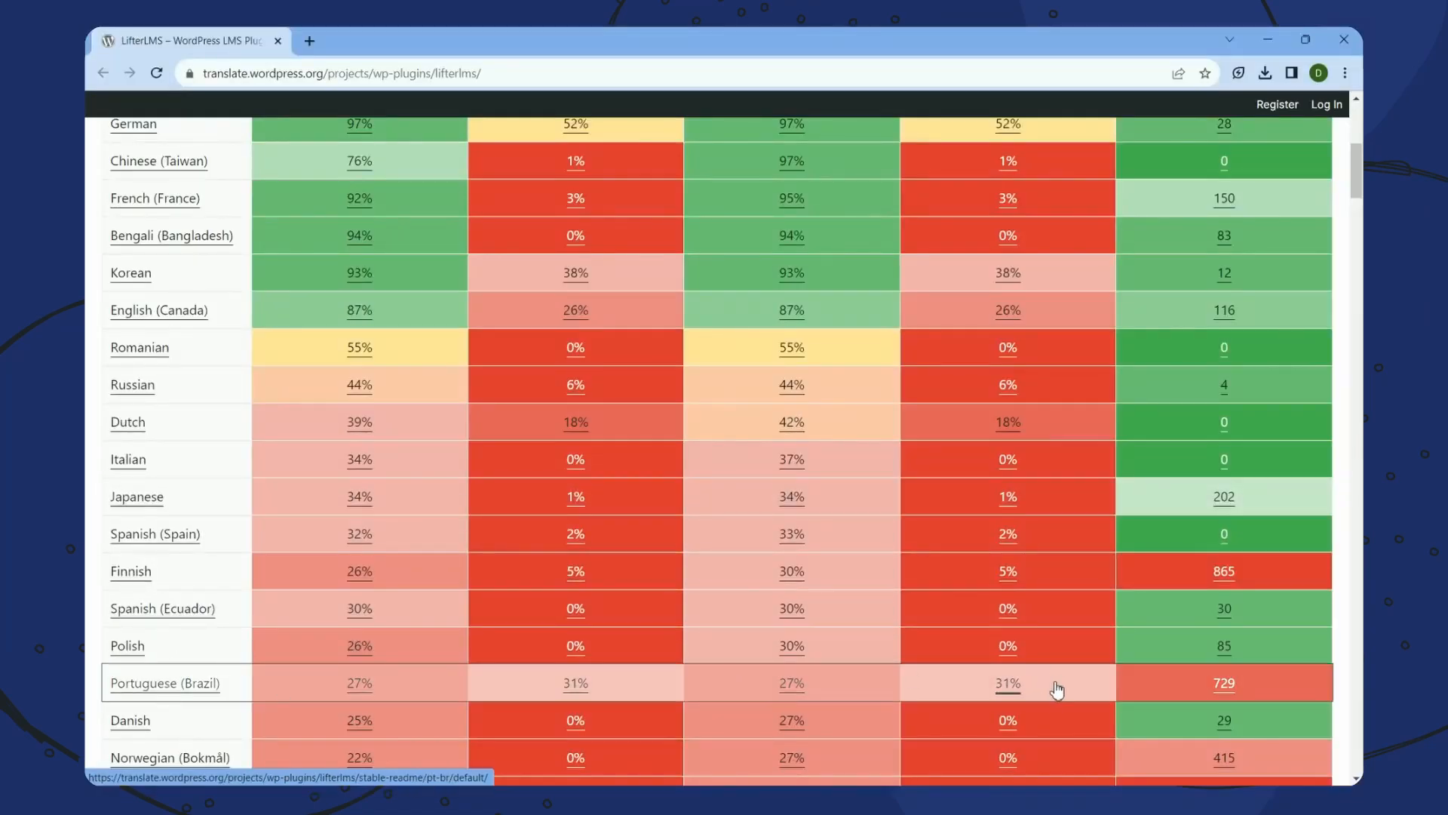
click(181, 684)
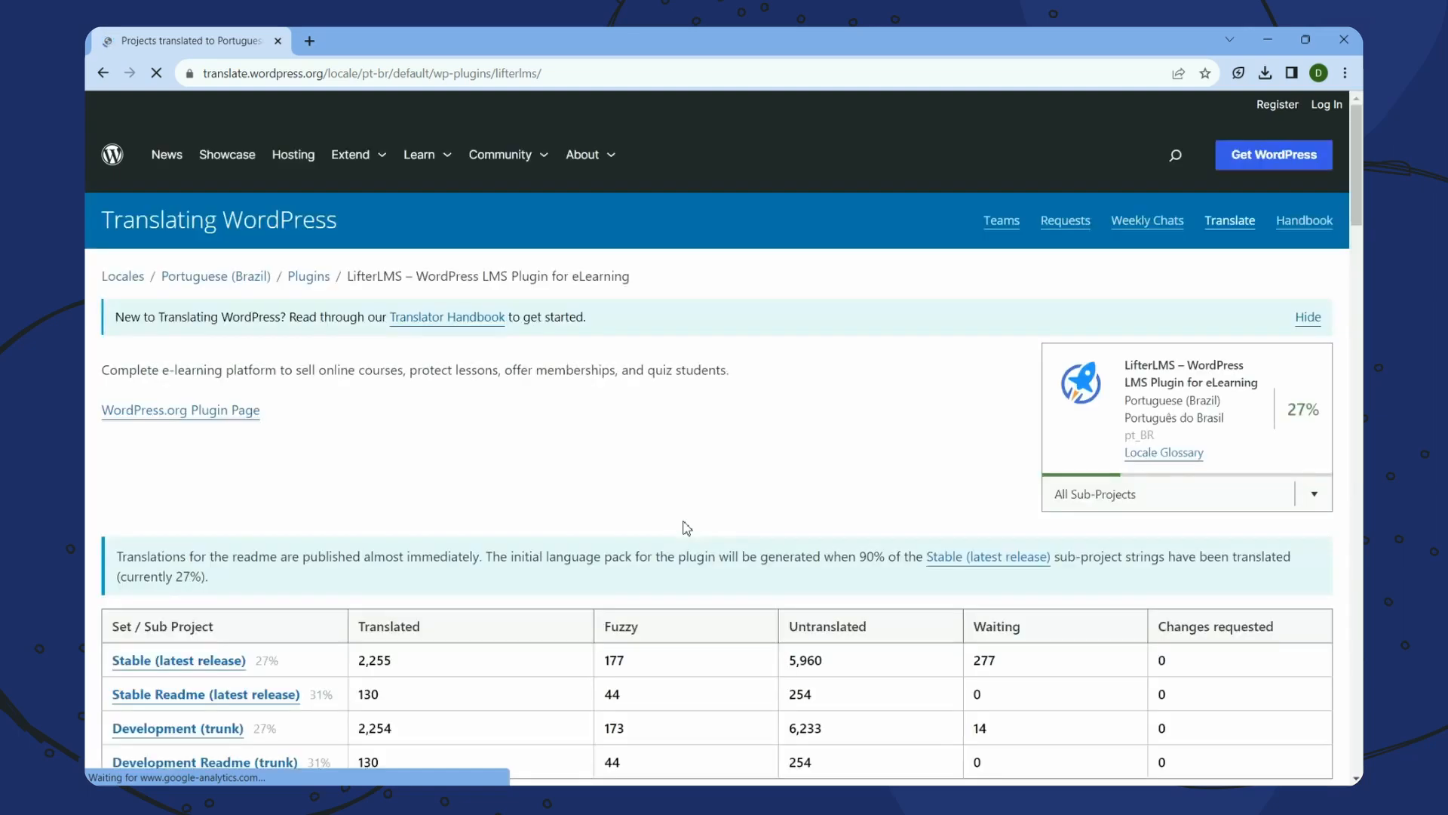
scroll(686, 527, down, 1)
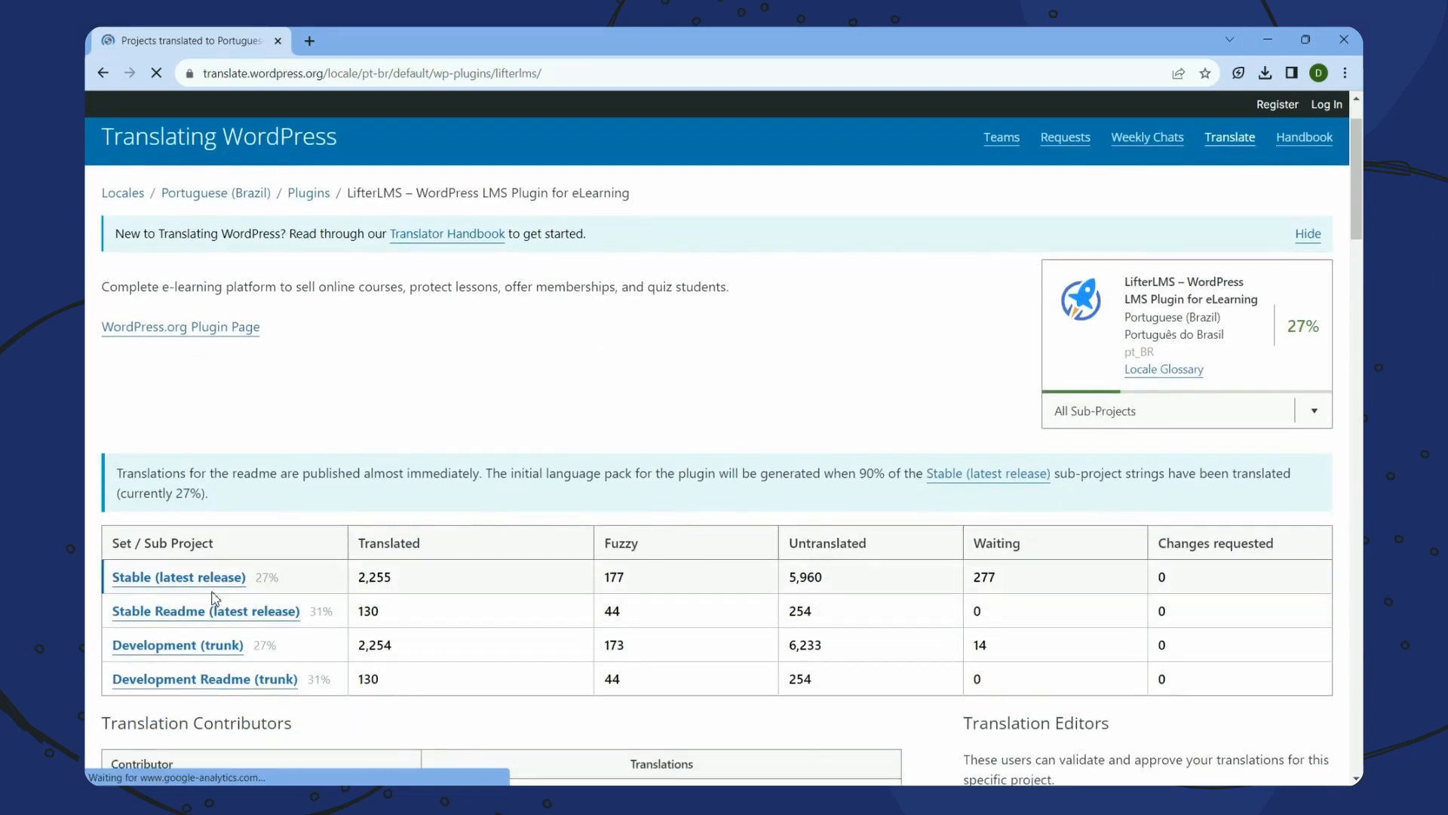
click(189, 578)
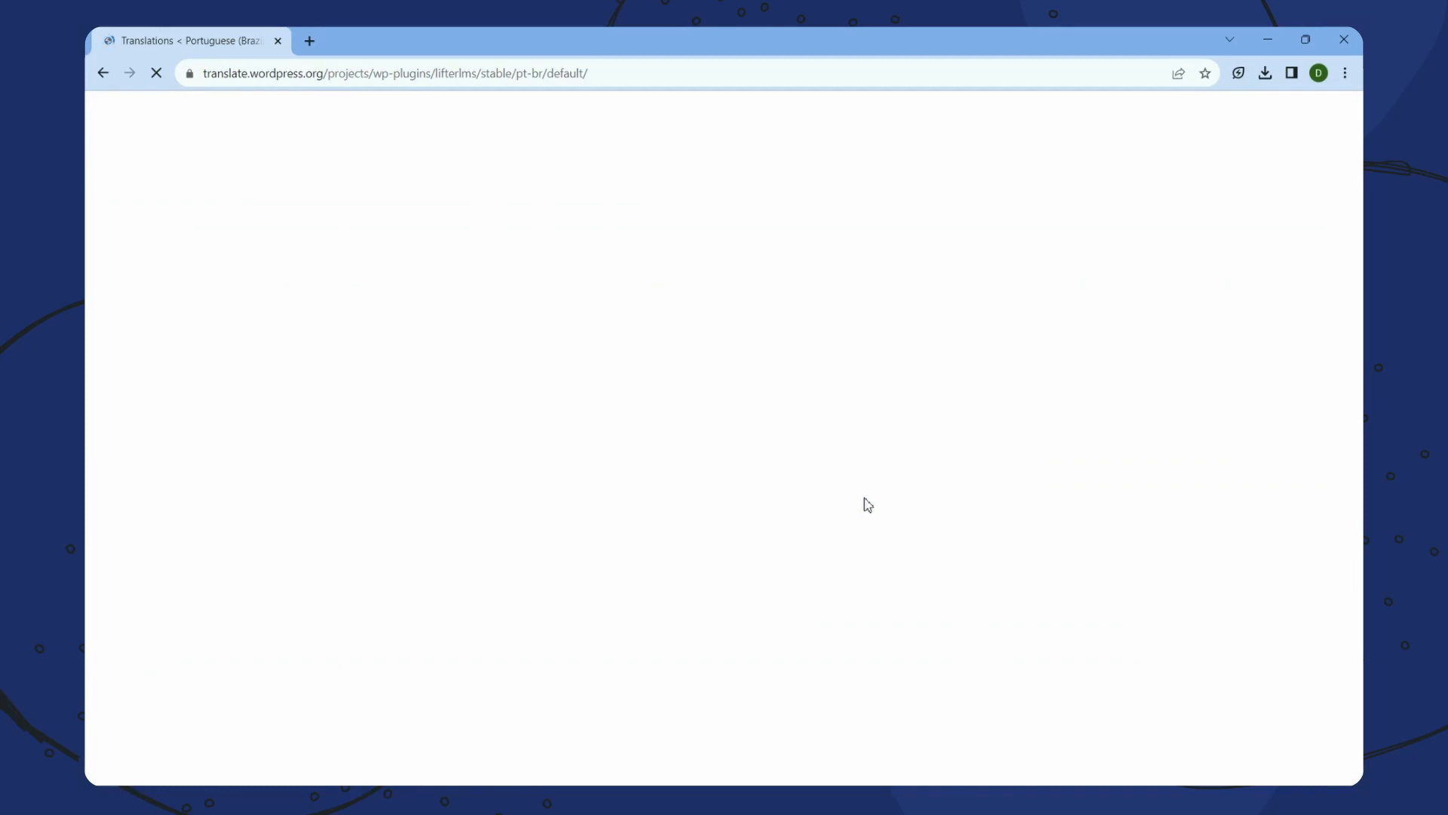
Export all current Portuguese (Brazil) translations as a Machine Object Message Catalog (.mo) file
scroll(483, 411, down, 2)
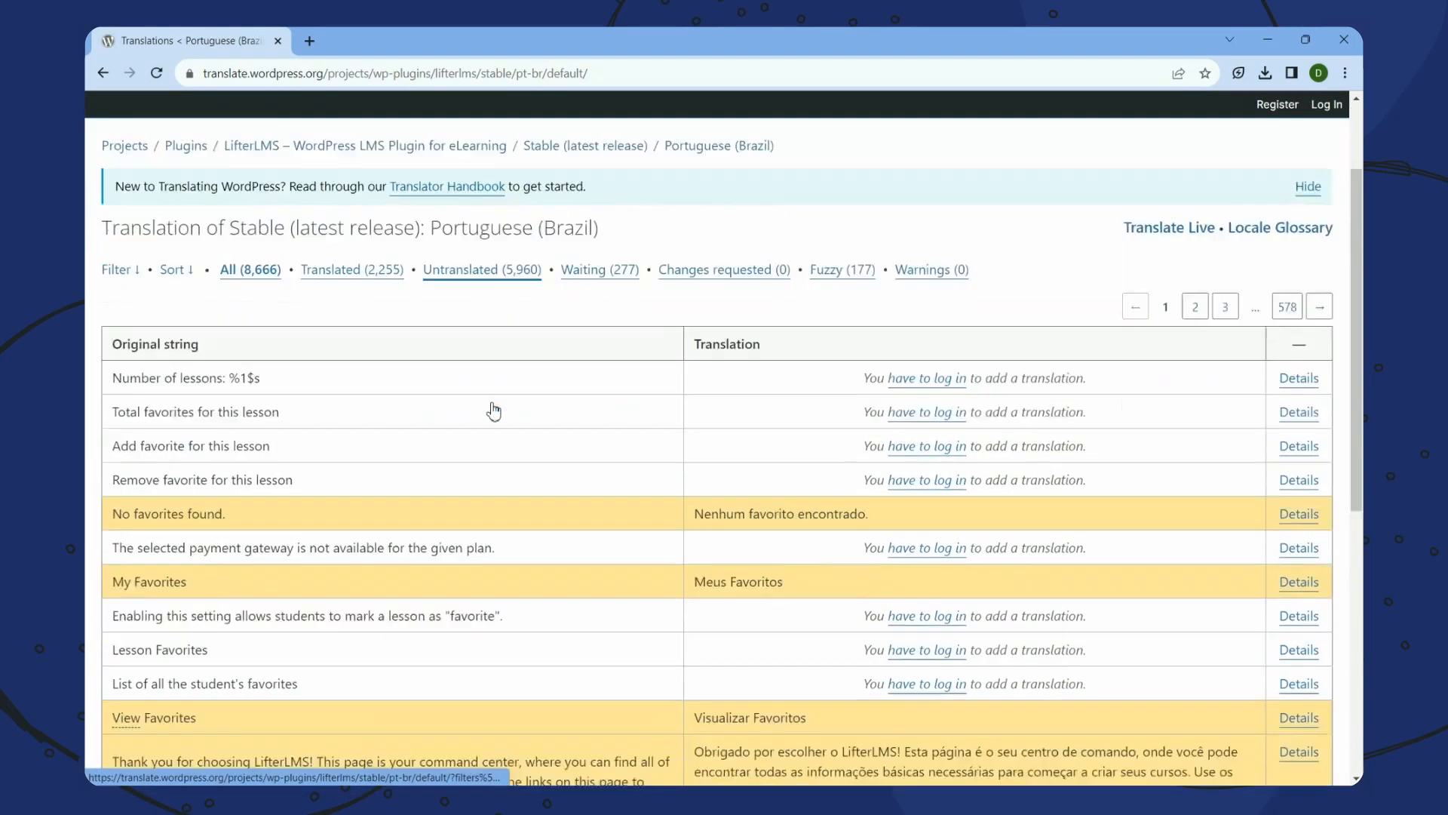
scroll(493, 409, down, 7)
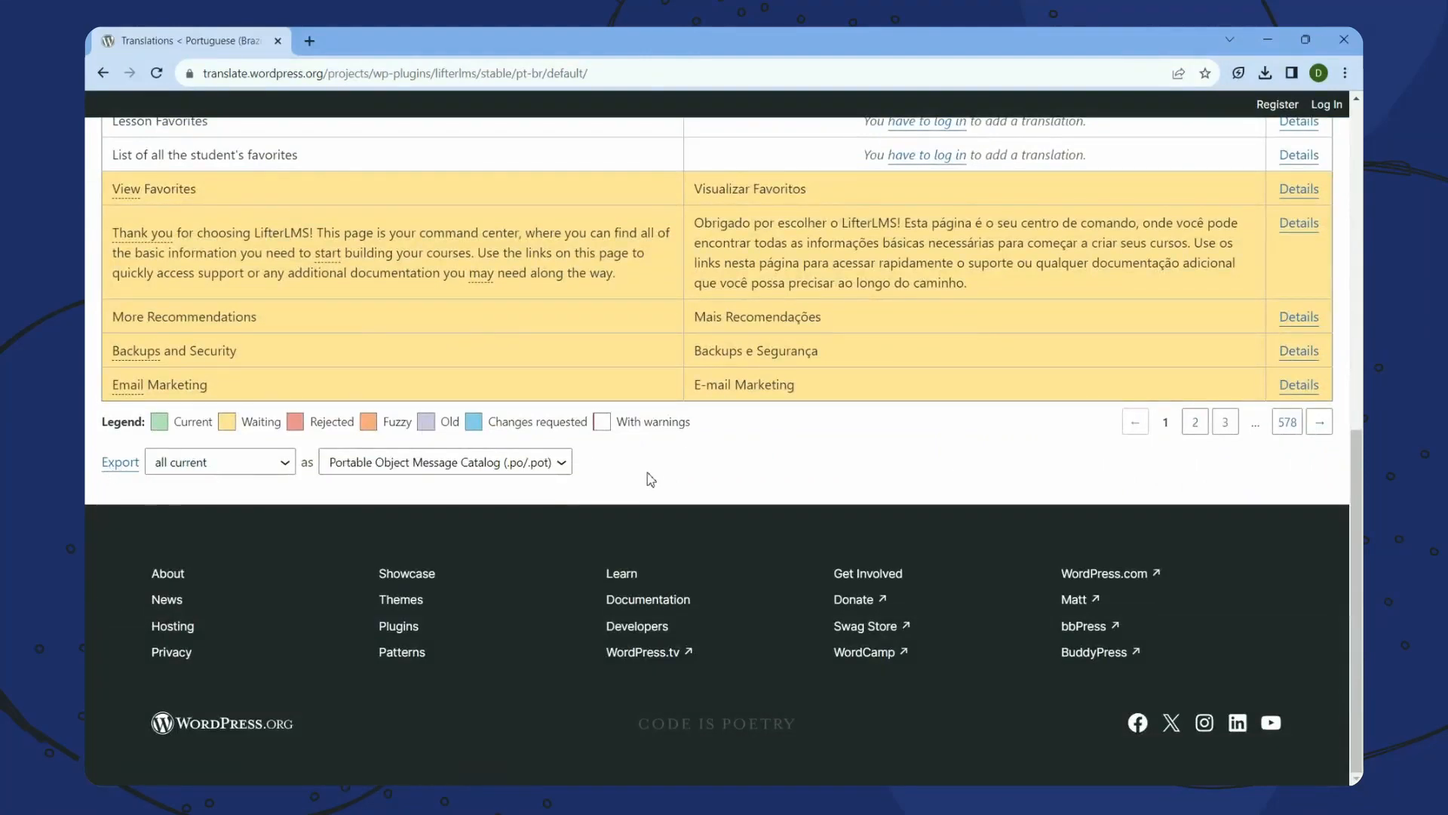
click(550, 465)
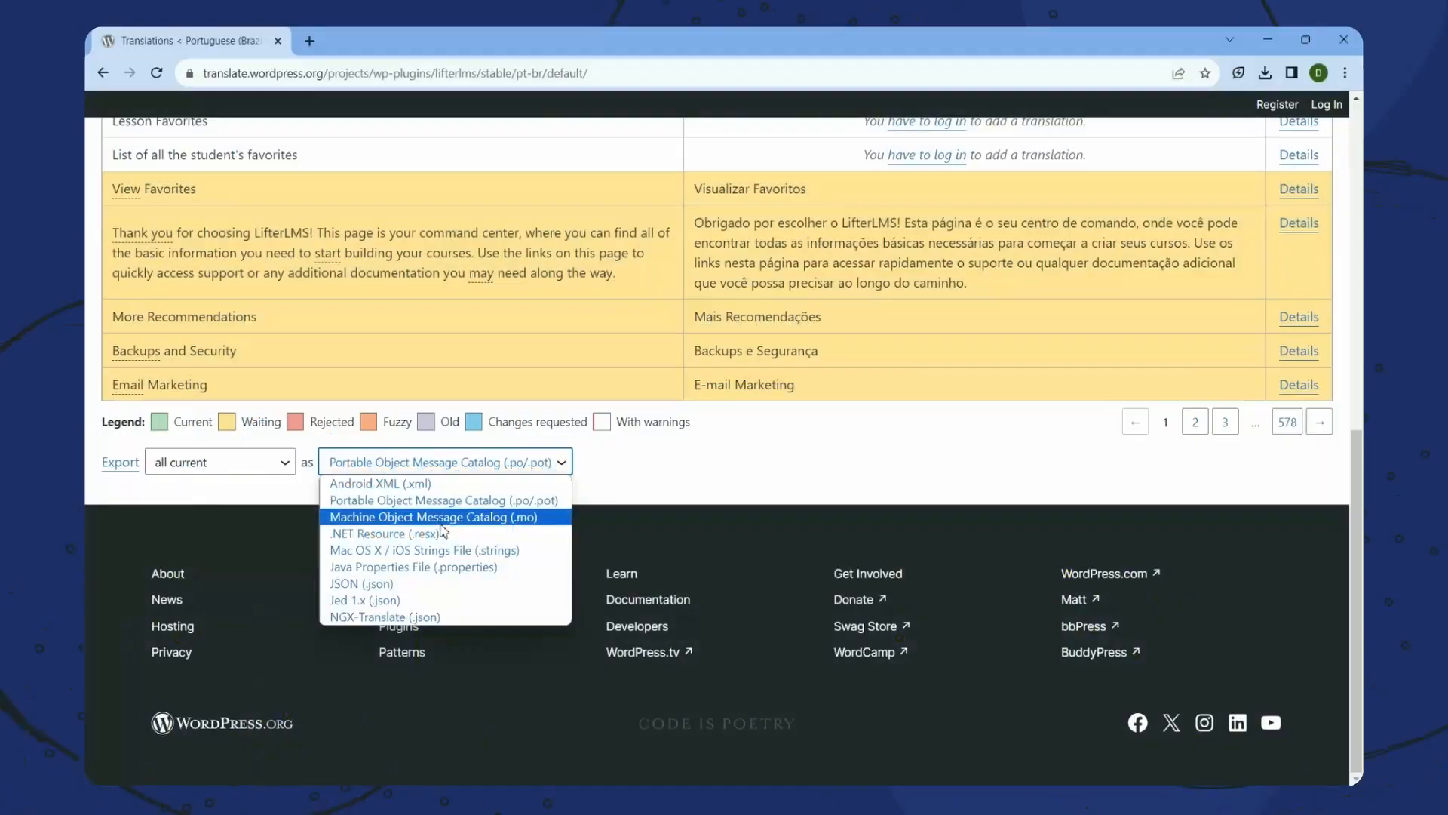
click(438, 511)
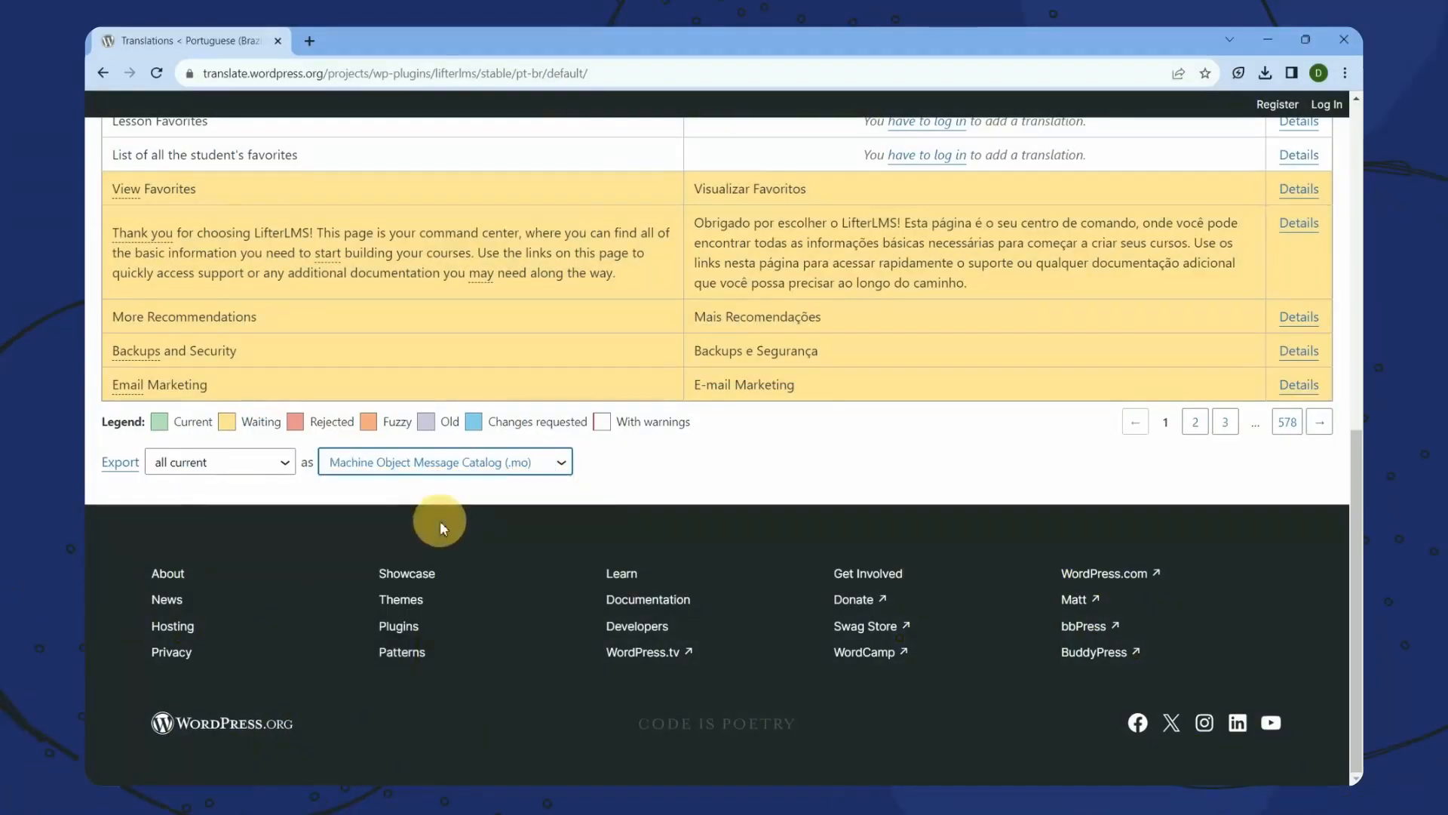
click(120, 468)
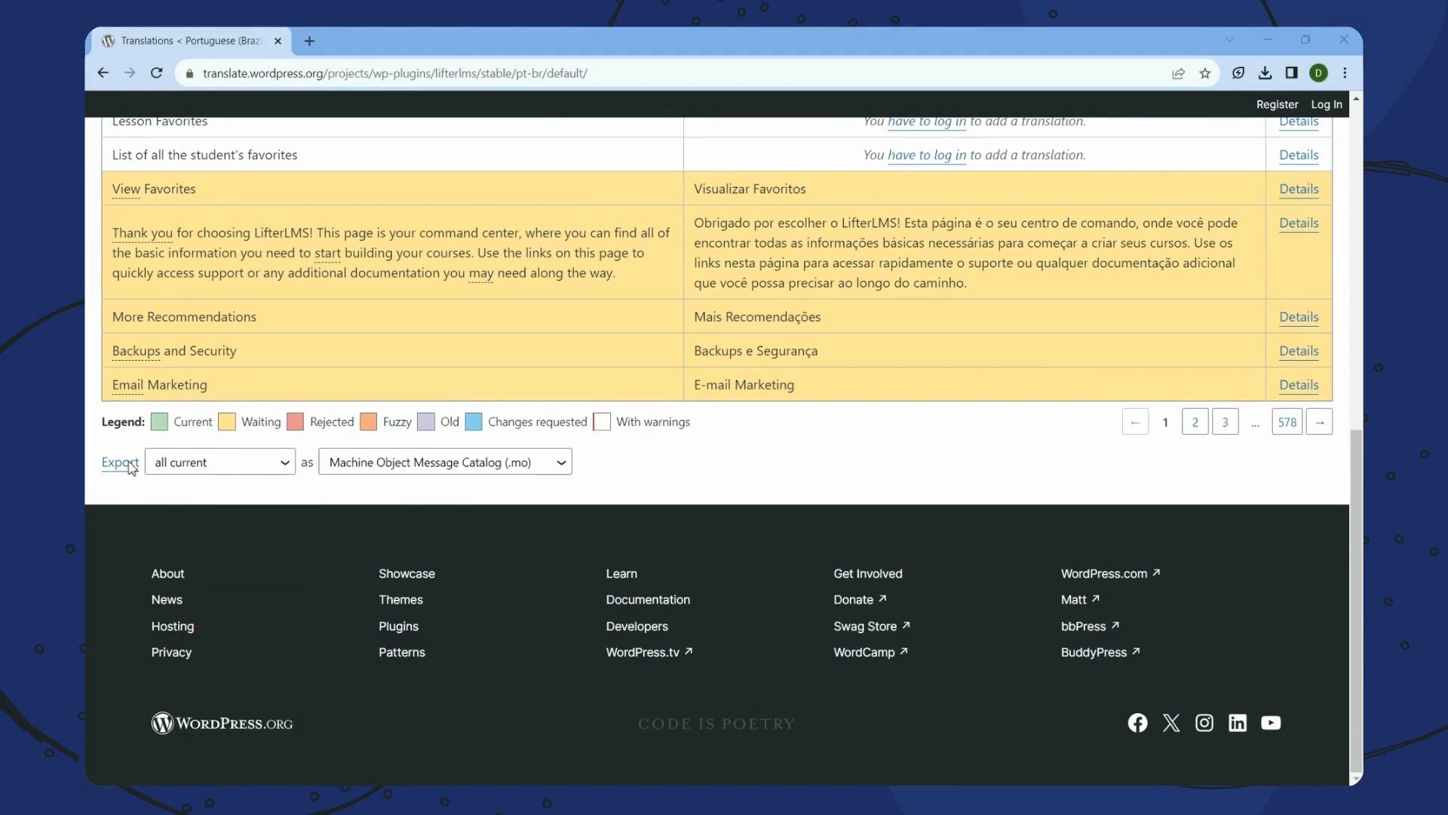
click(123, 466)
scroll(591, 531, up, 2)
click(121, 628)
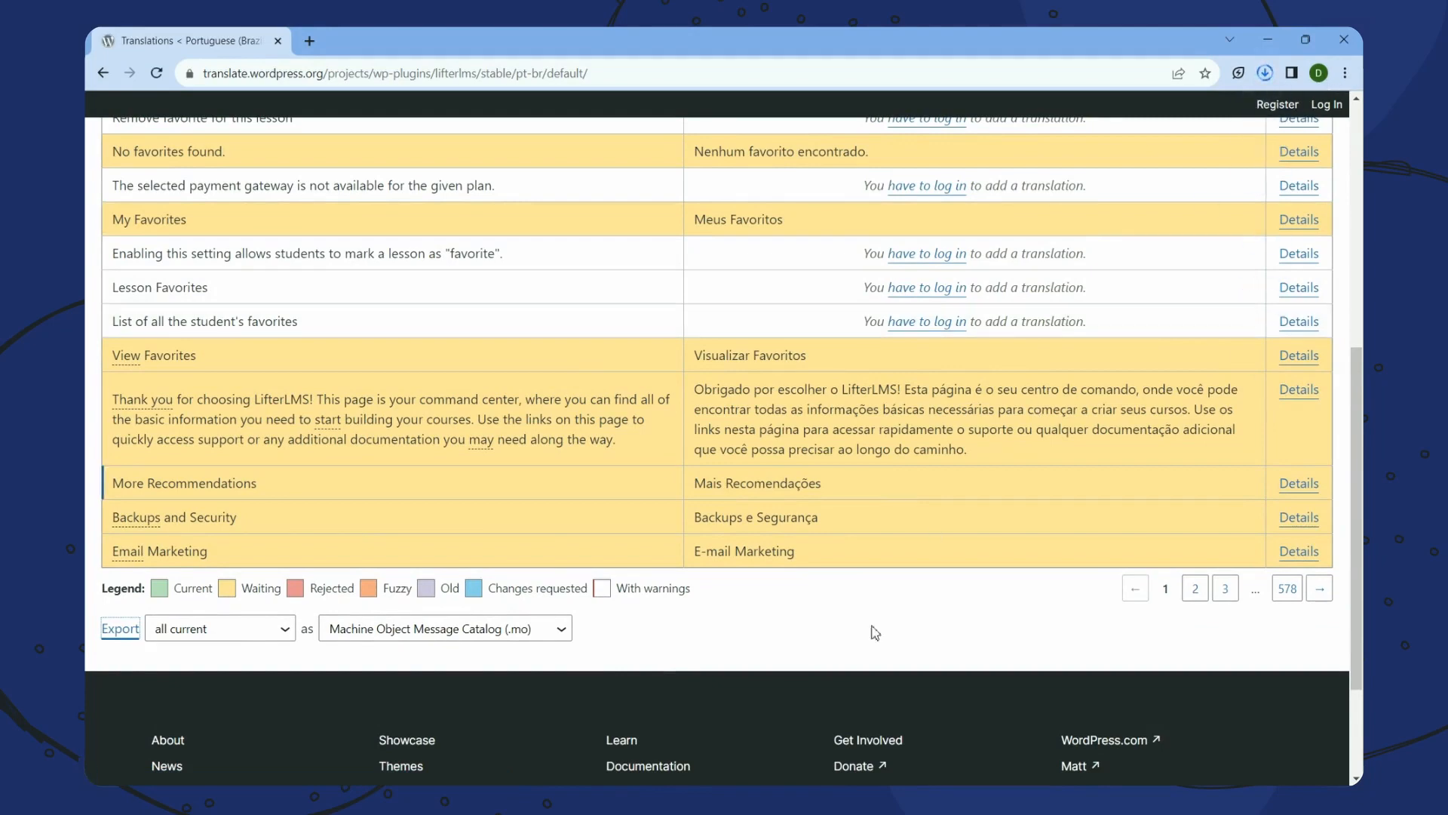
Open the Downloads folder and remove the "wp-plugins-" prefix from the exported translation file's name
mouse_move(781, 801)
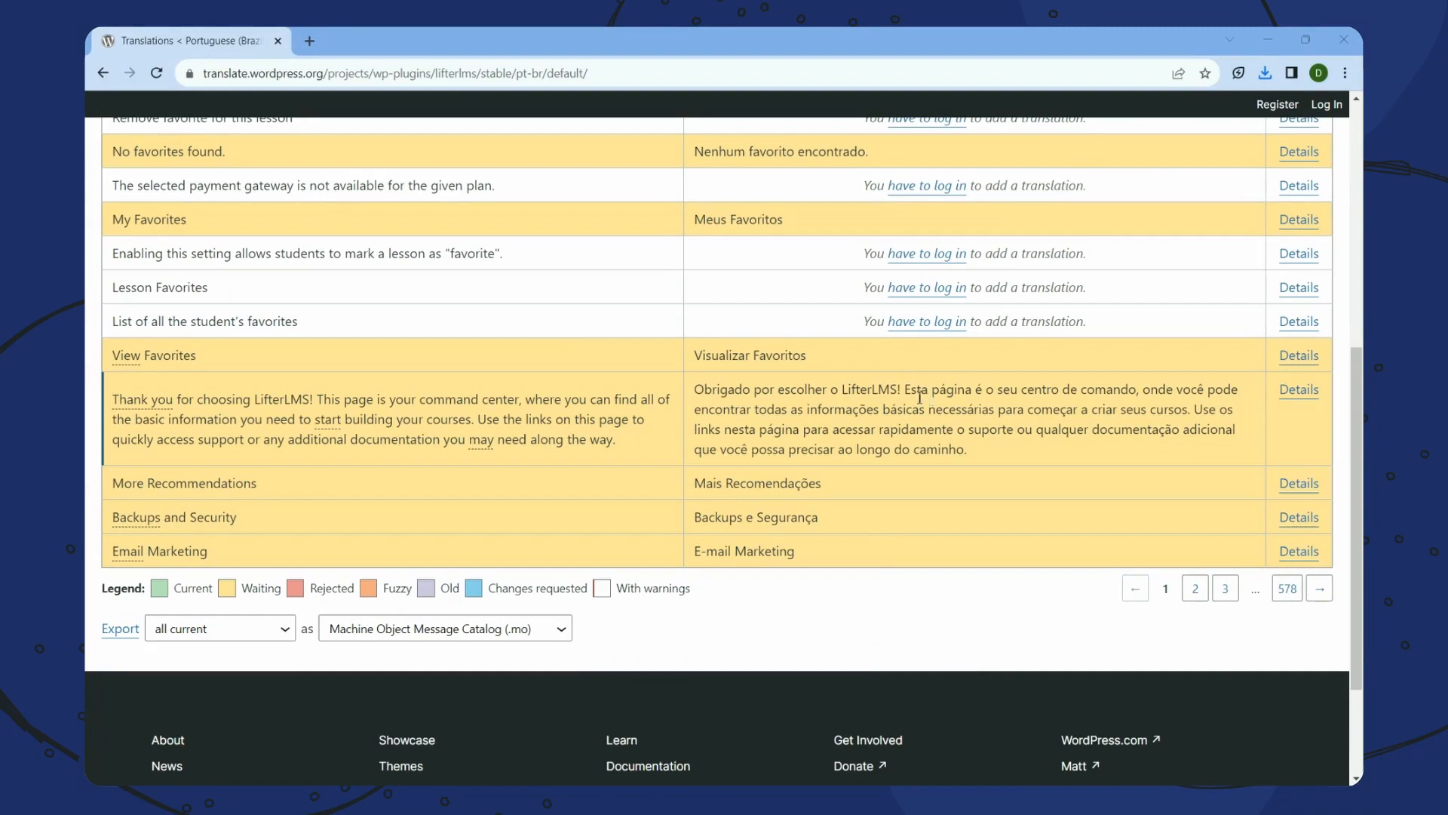
click(783, 720)
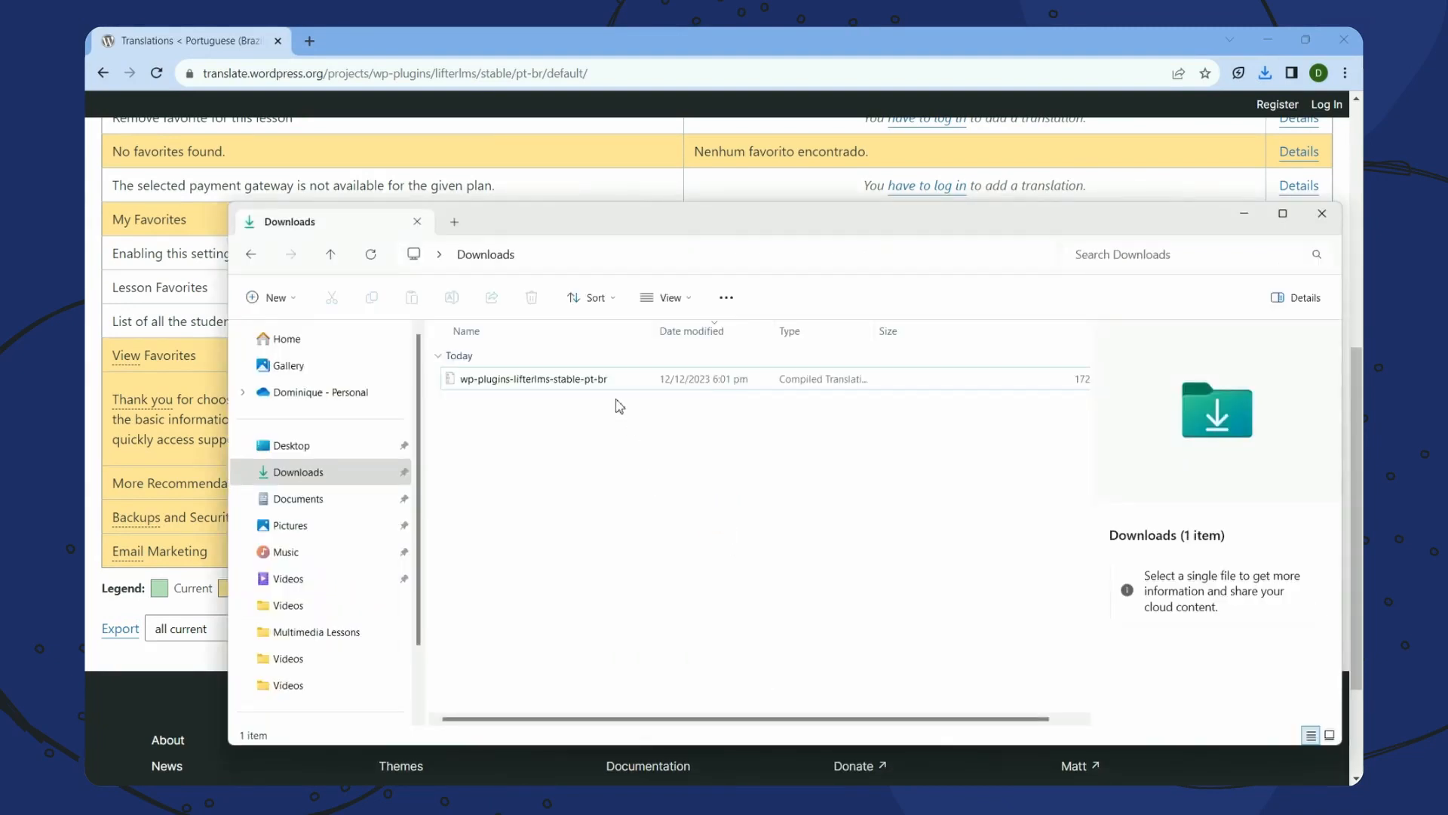
click(579, 385)
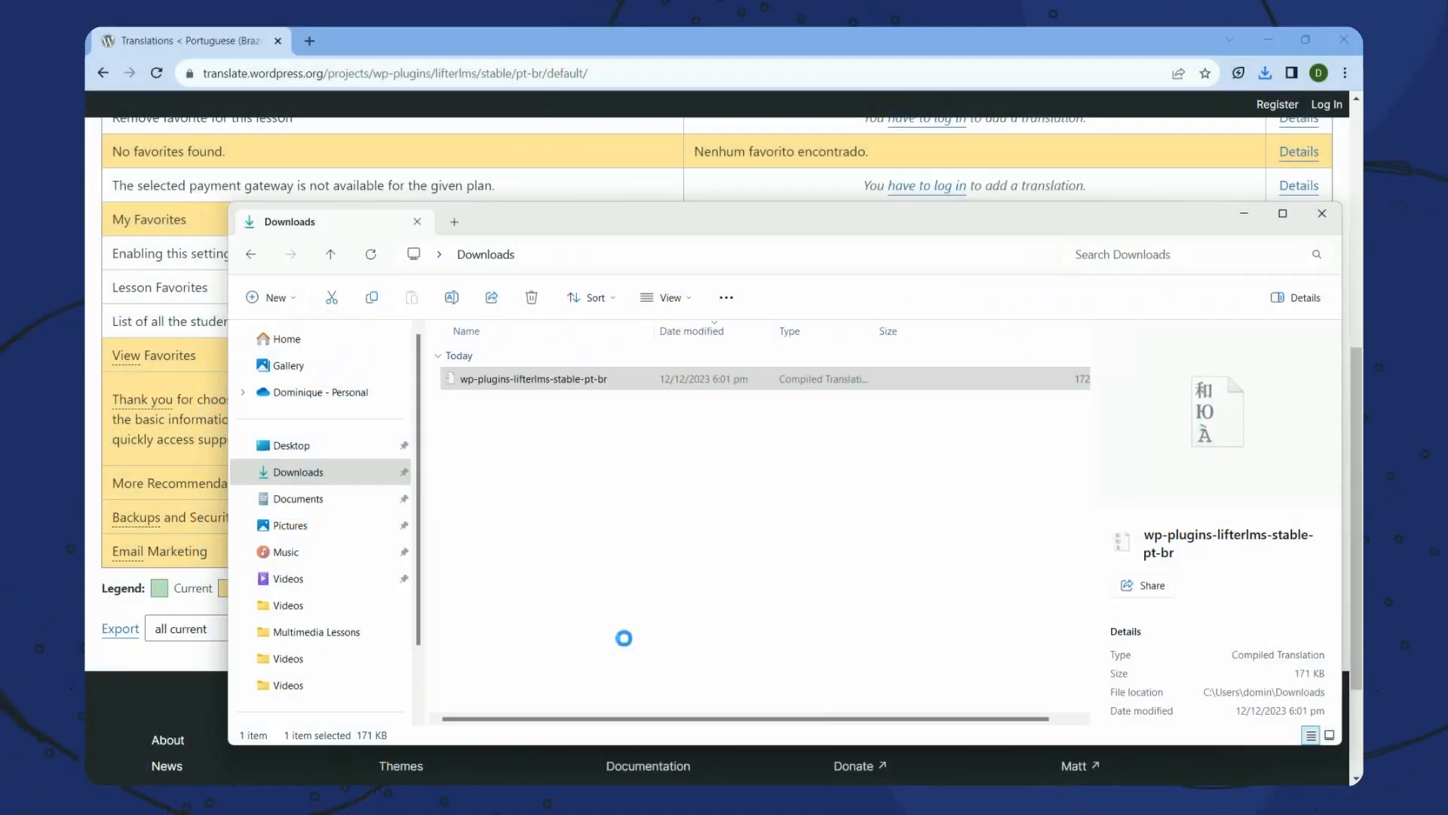
right_click(543, 383)
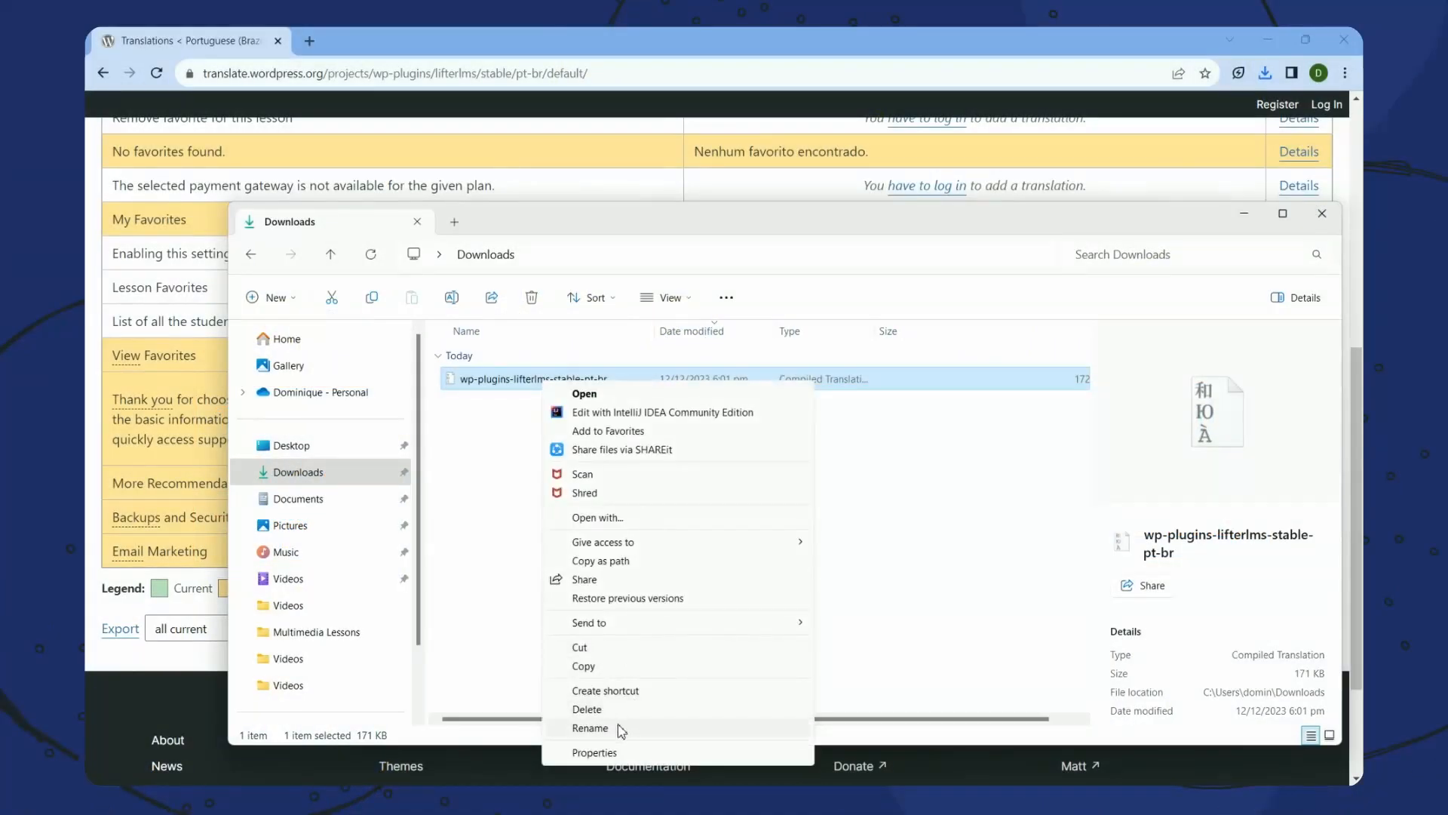
click(590, 728)
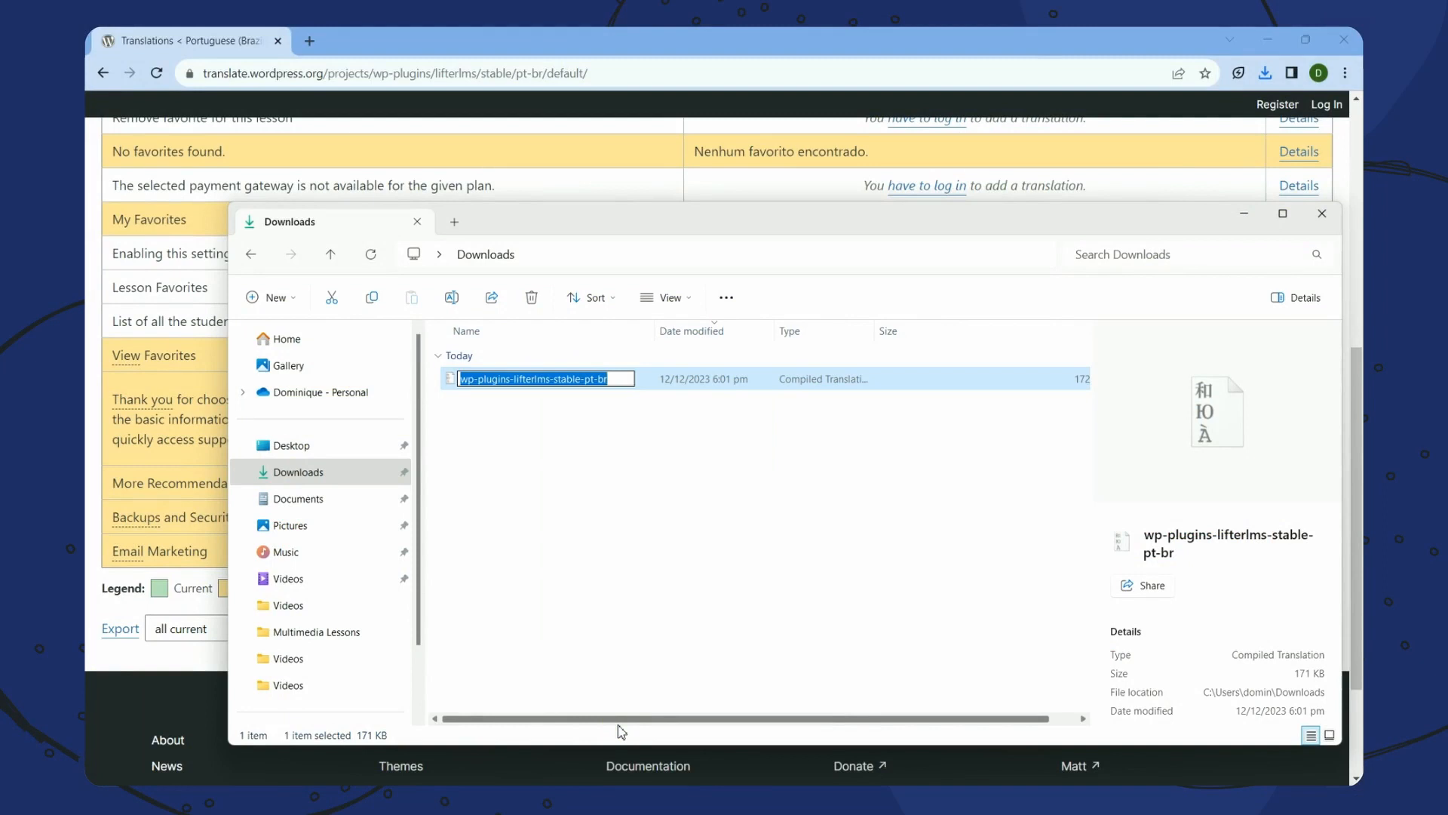
key(Home)
key(shift+Right)
key(shift+Right)
key(shift+Right)
key(shift+Right)
key(shift+Right)
key(shift+Right)
key(shift+Right)
key(shift+Right)
key(shift+Right)
key(shift+Right)
key(shift+Right)
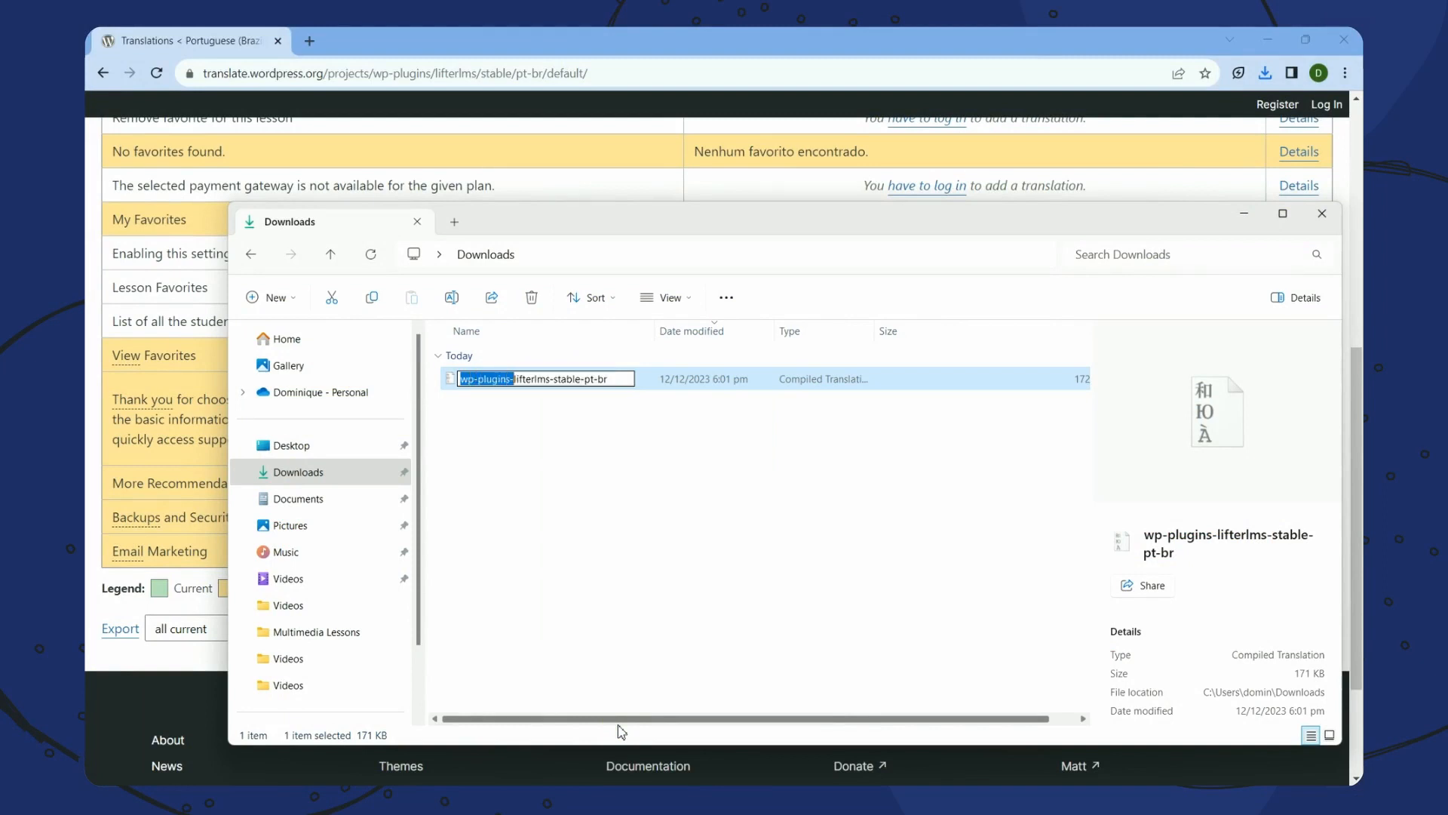
key(BackSpace)
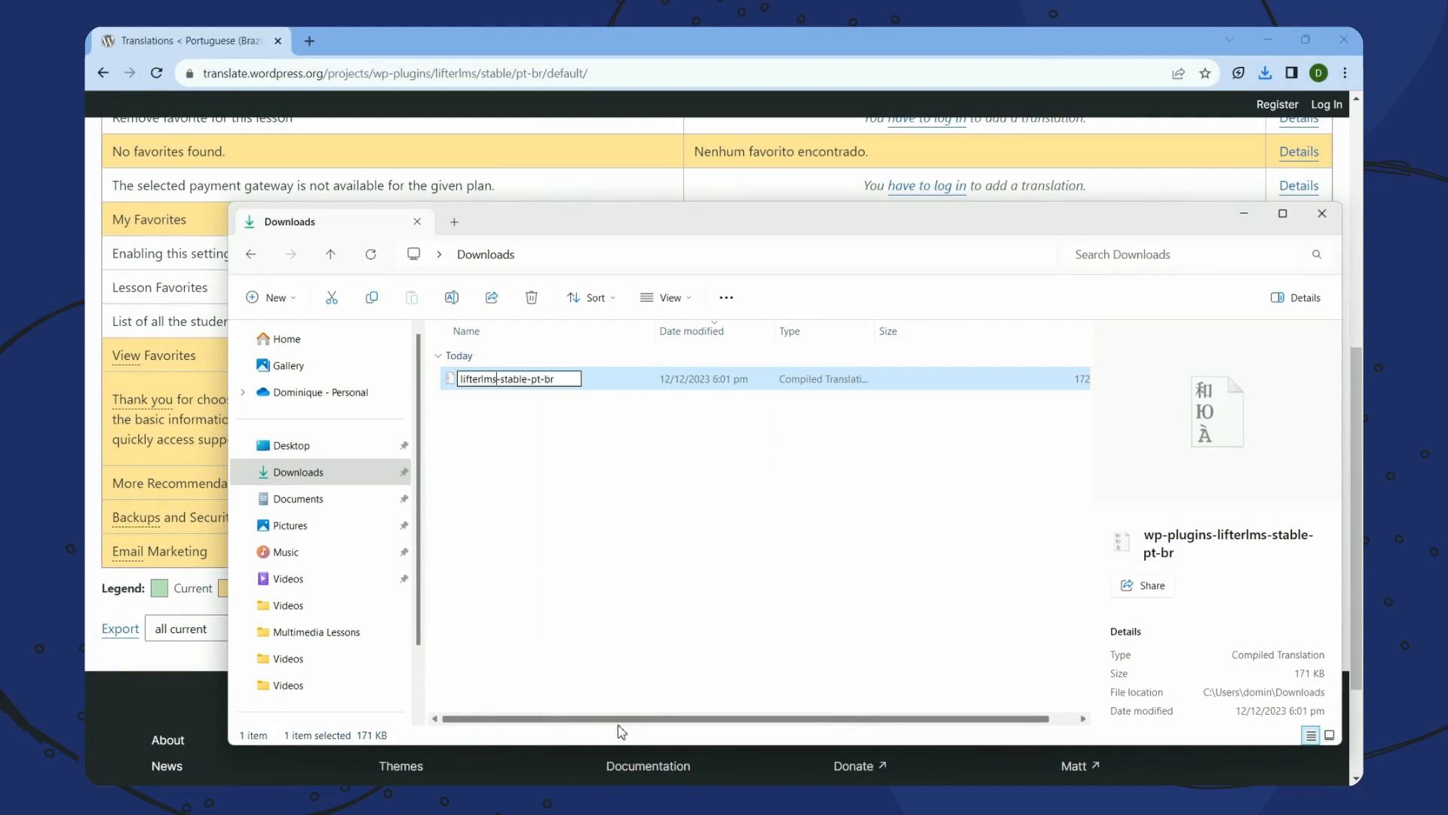
Remove "stable" from the file name and change the locale suffix so the file is named lifterlms-pt_BR
key(shift+Right)
key(shift+Right)
key(shift+Right)
key(shift+Right)
key(shift+Right)
key(shift+Right)
key(BackSpace)
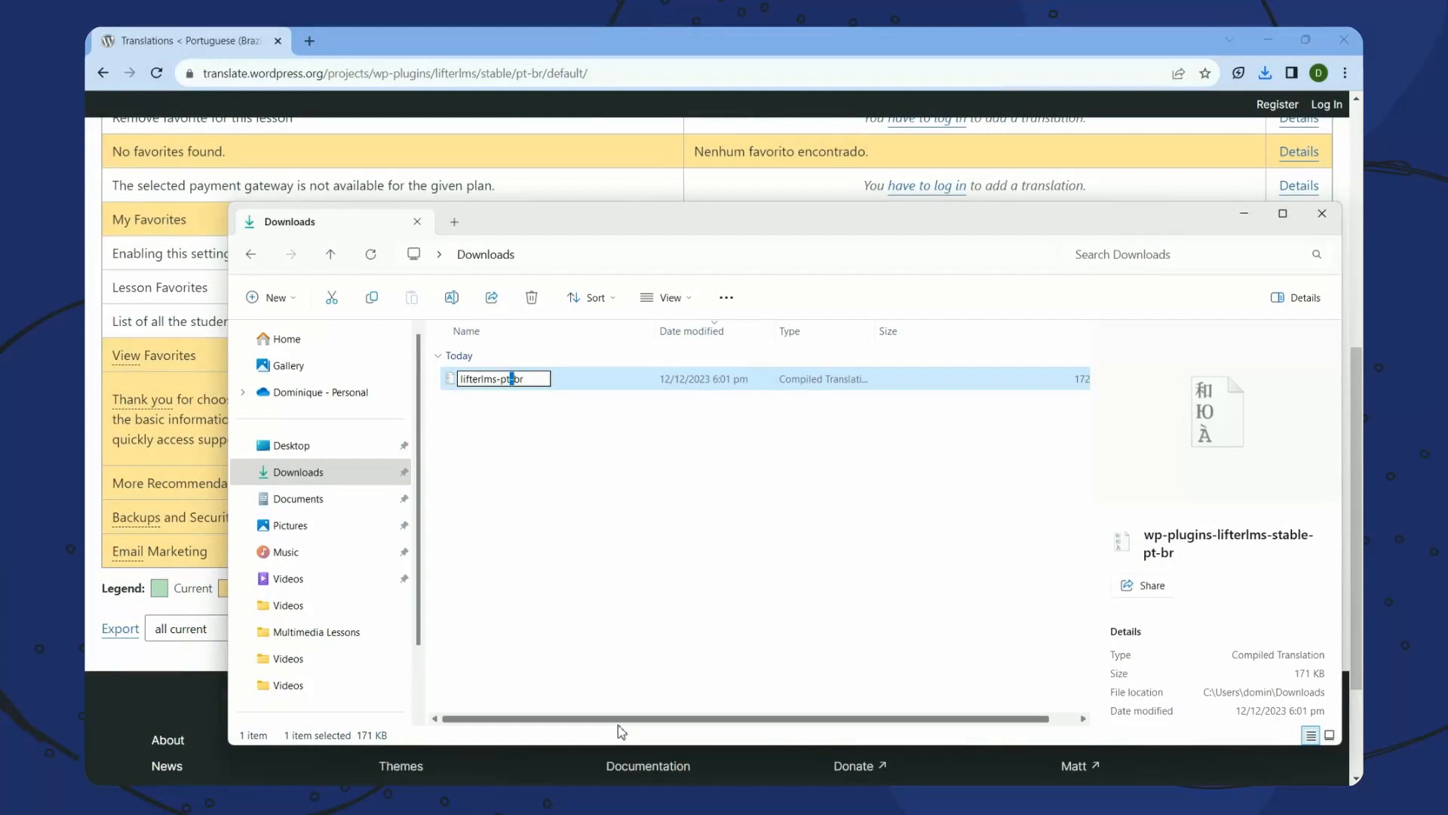
text(_br)
key(shift+End)
text(BR)
key(Return)
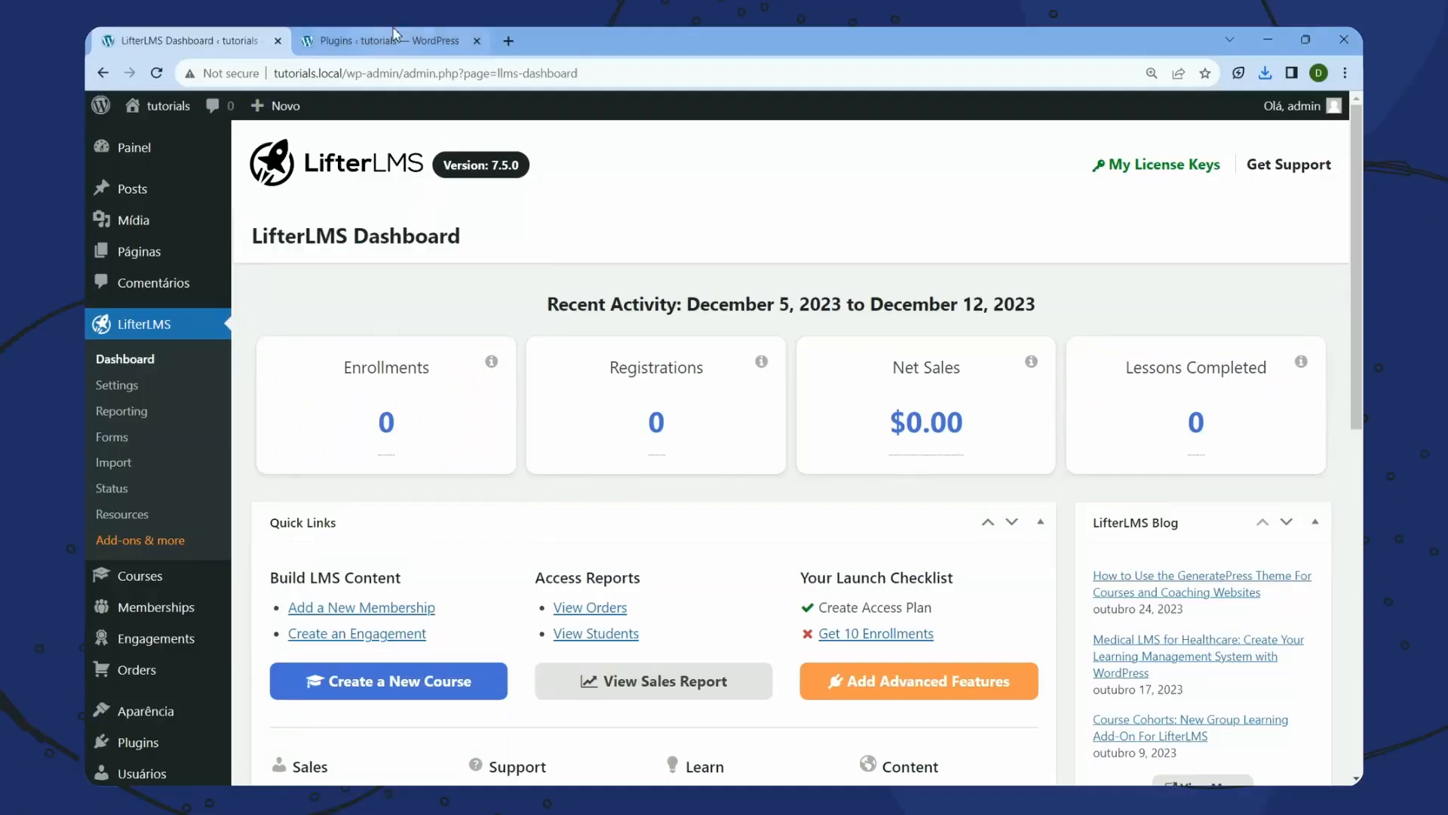
Switch to the site's installed plugins list, check the WP File Manager plugin, and open its file browser
click(393, 38)
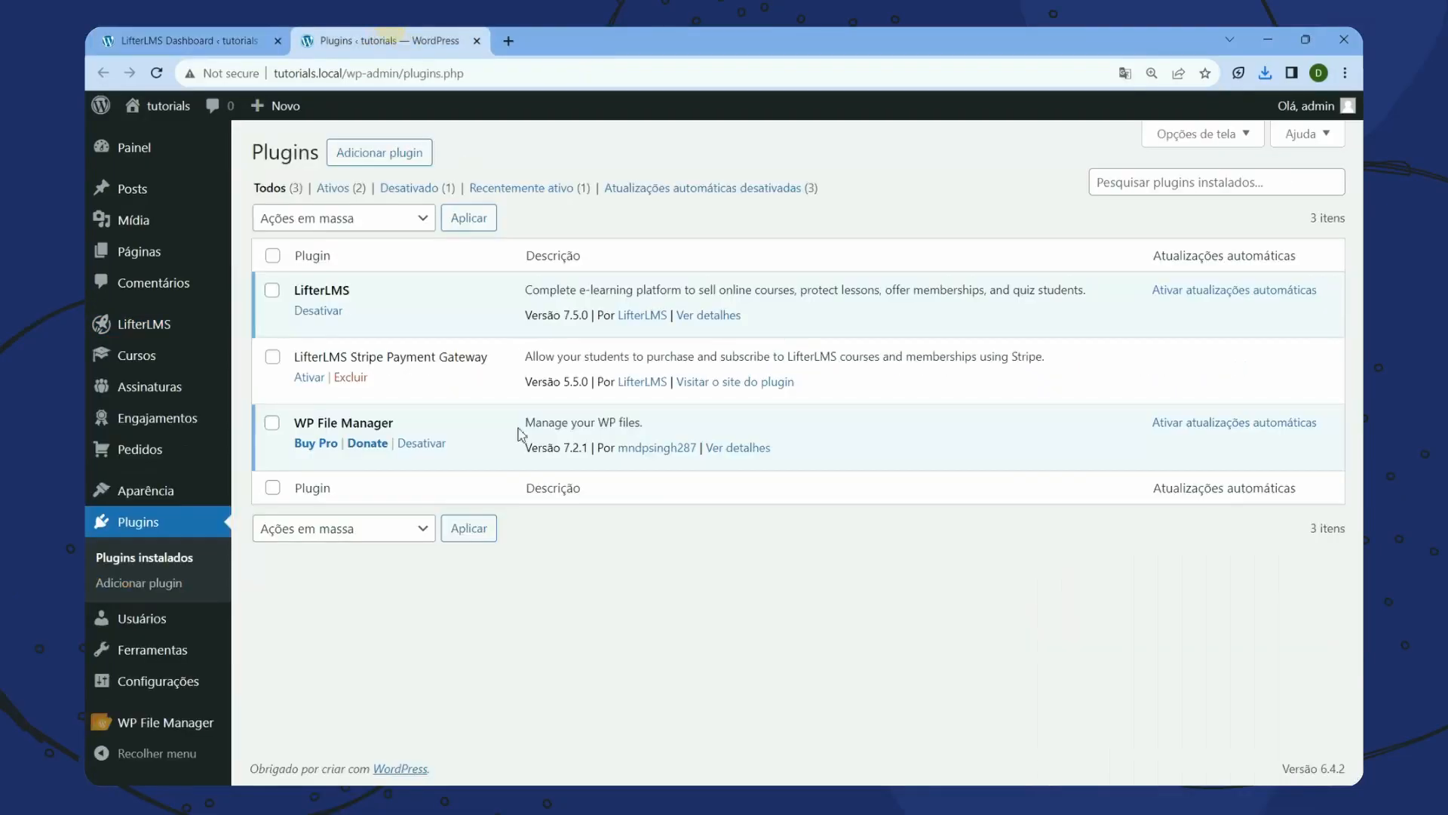
double_click(367, 429)
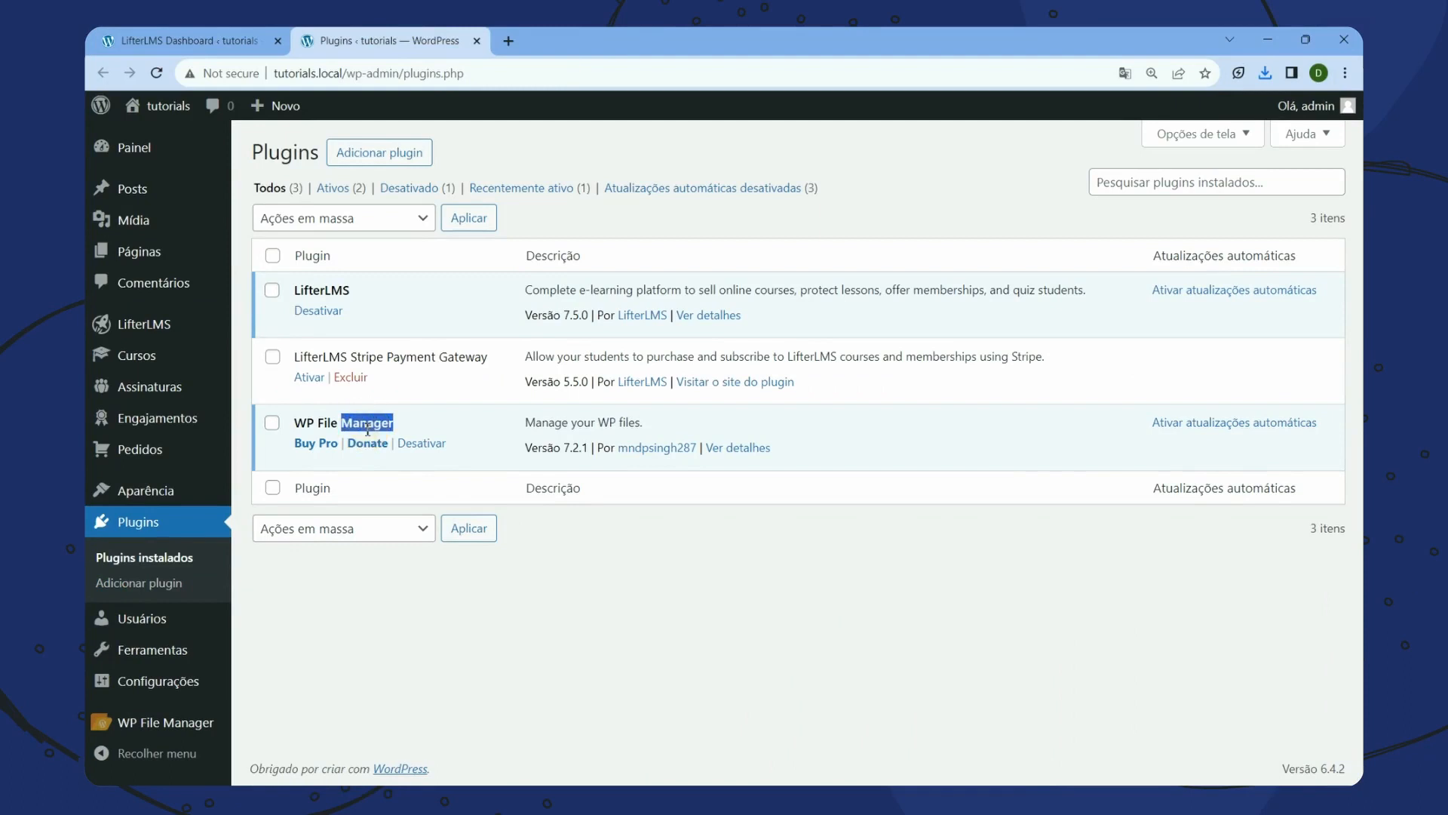
triple_click(367, 428)
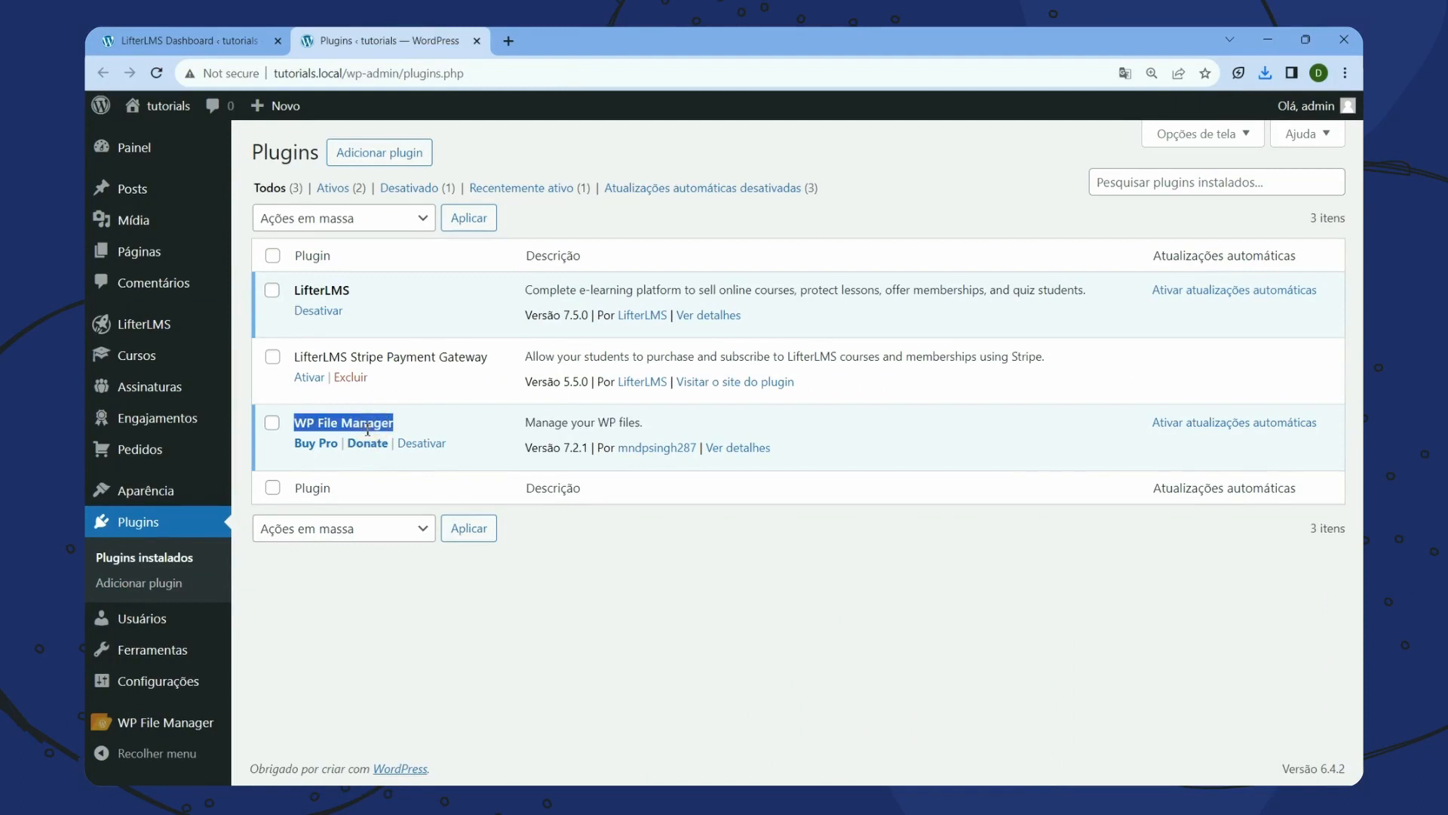
click(490, 619)
triple_click(374, 420)
click(151, 722)
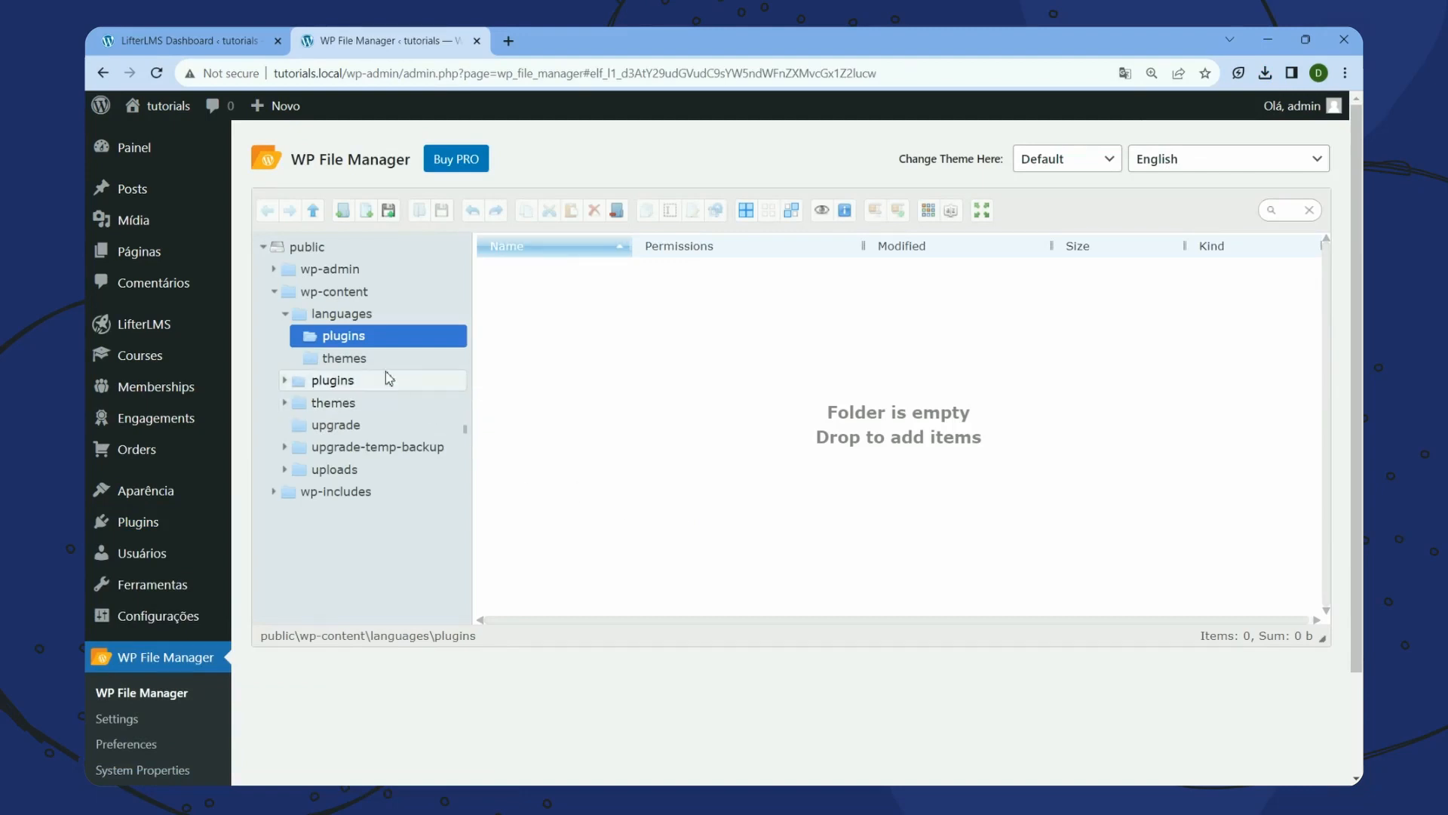
Create a new folder named lifterlms inside wp-content/languages
click(365, 316)
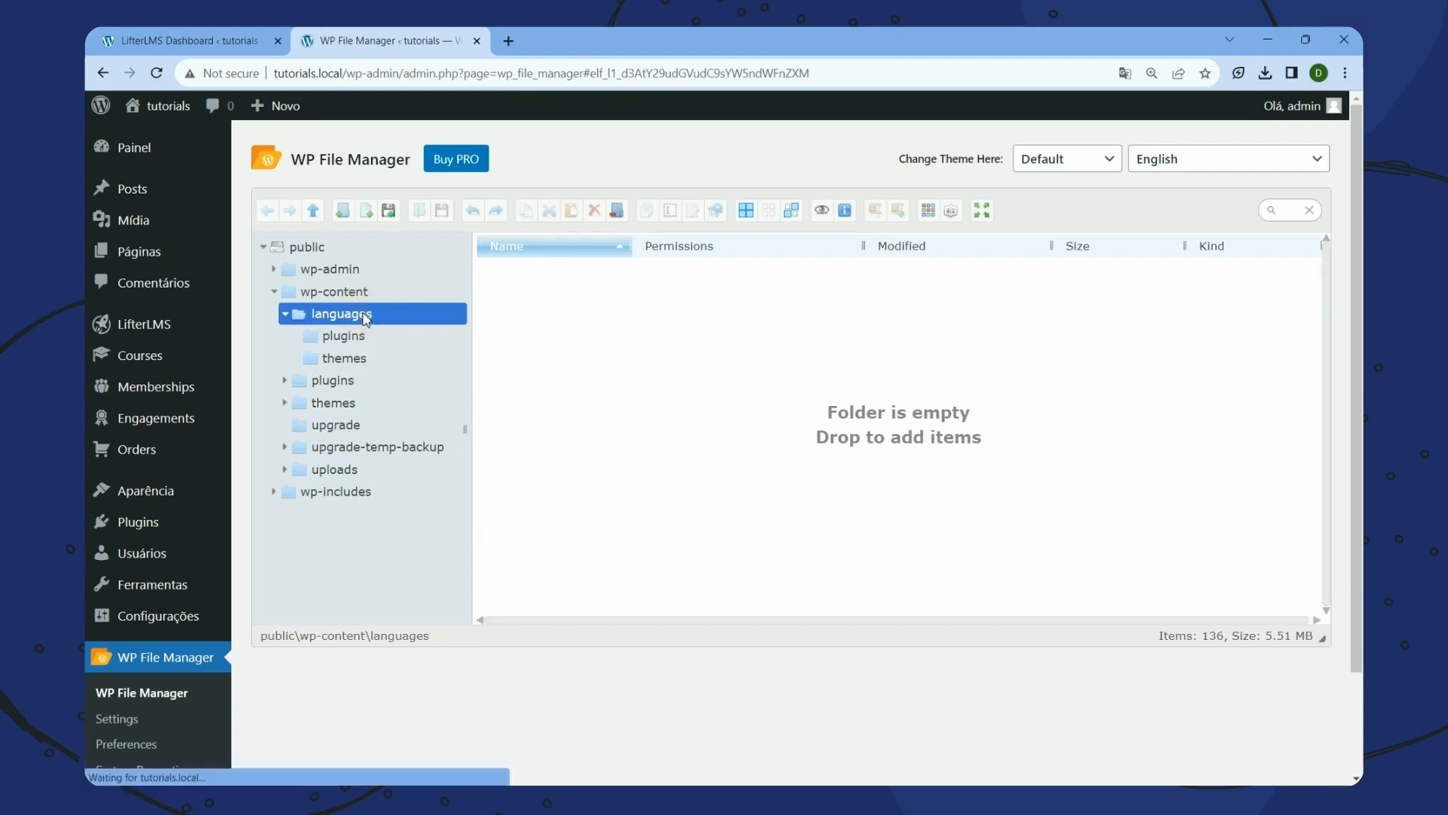
click(336, 294)
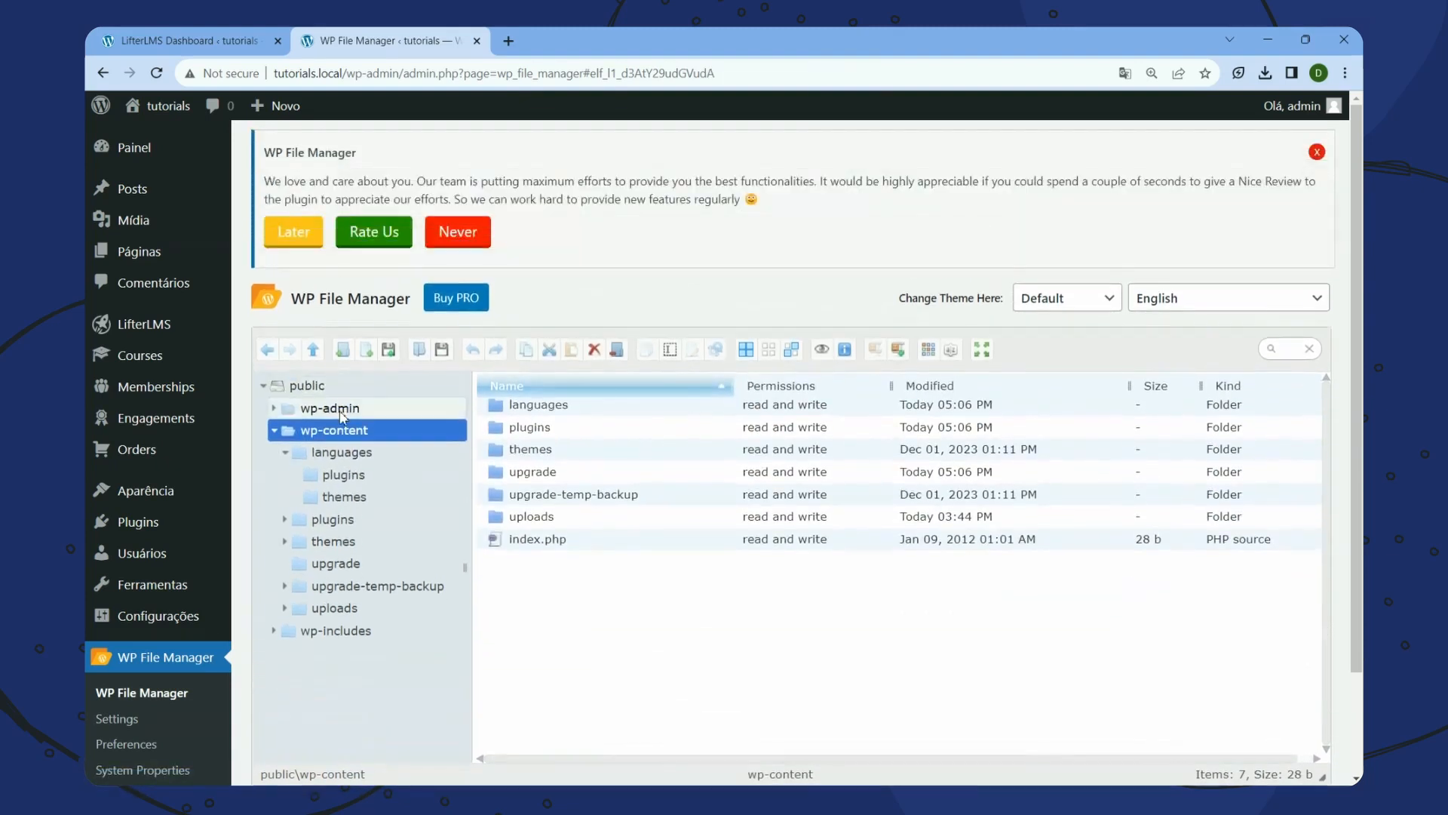
click(343, 459)
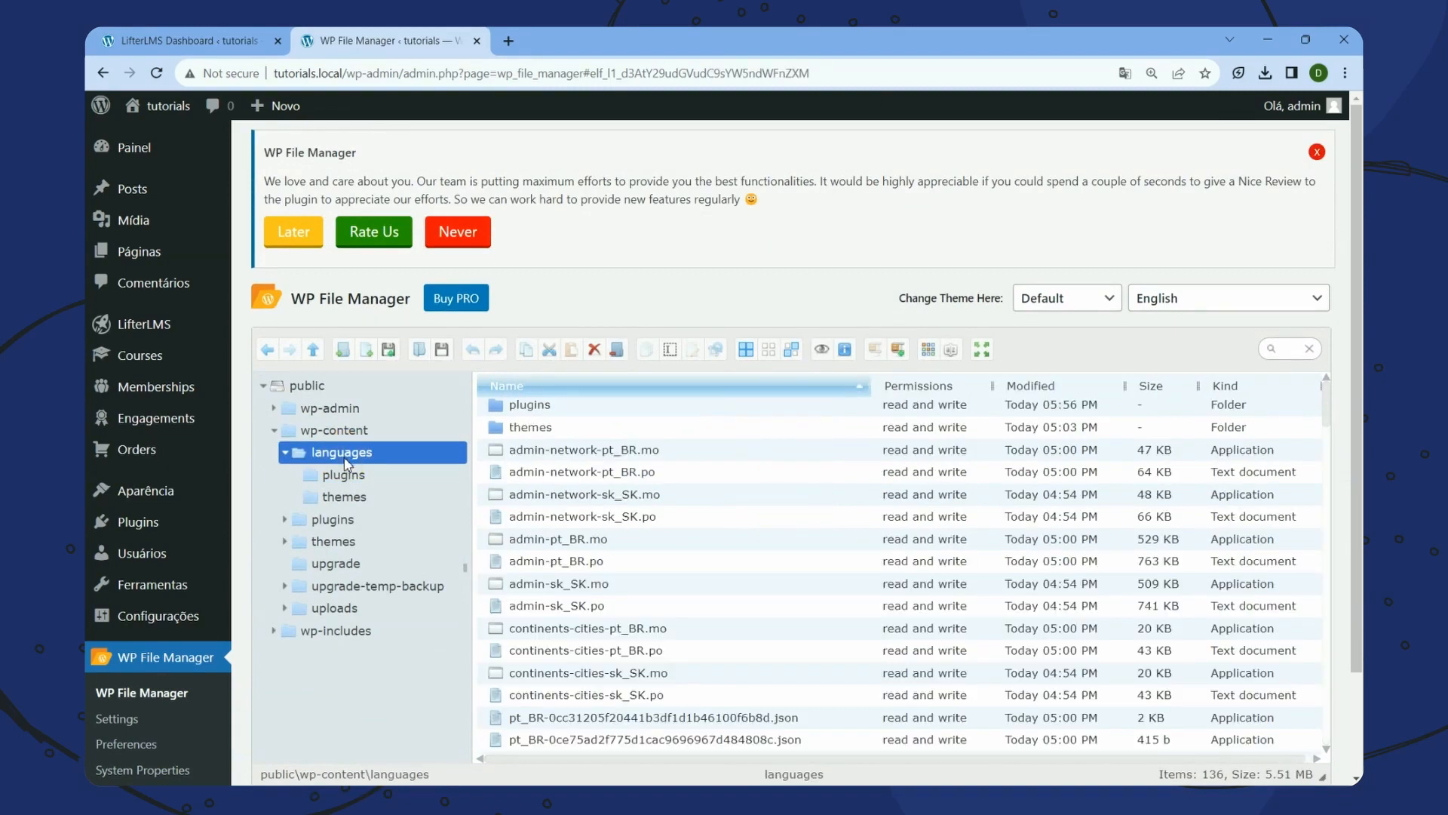
right_click(346, 460)
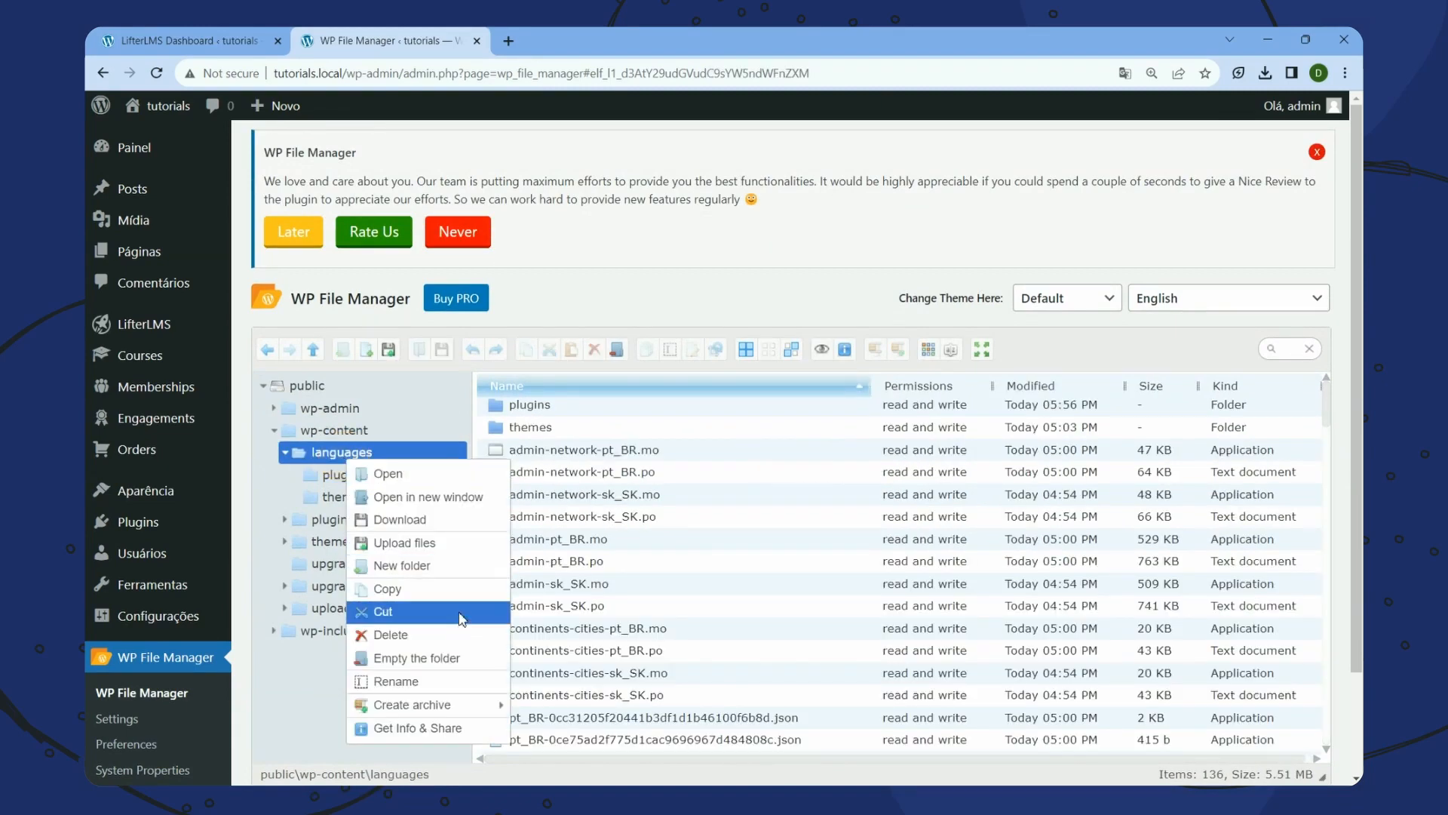
click(442, 566)
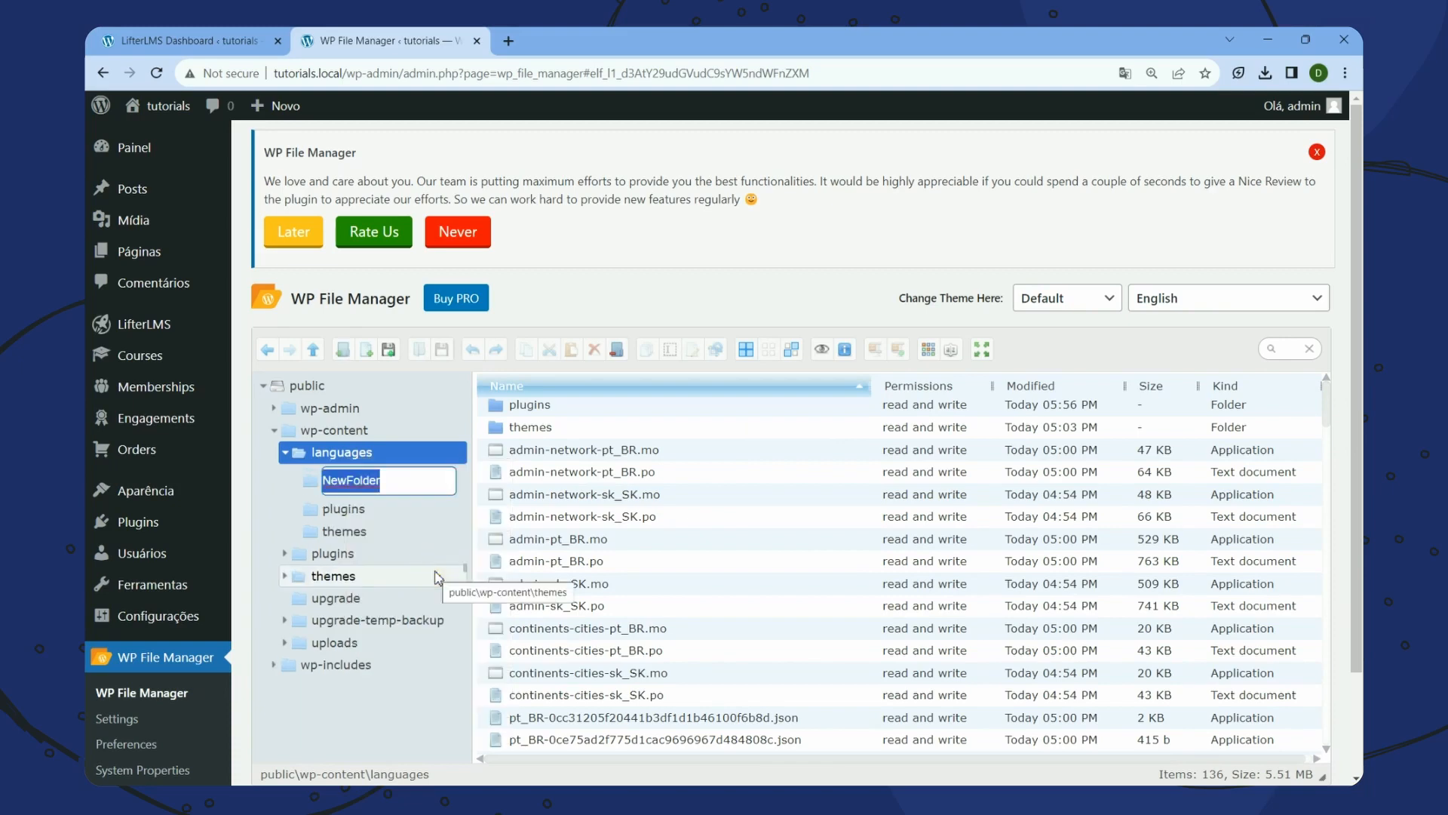
text(lifter)
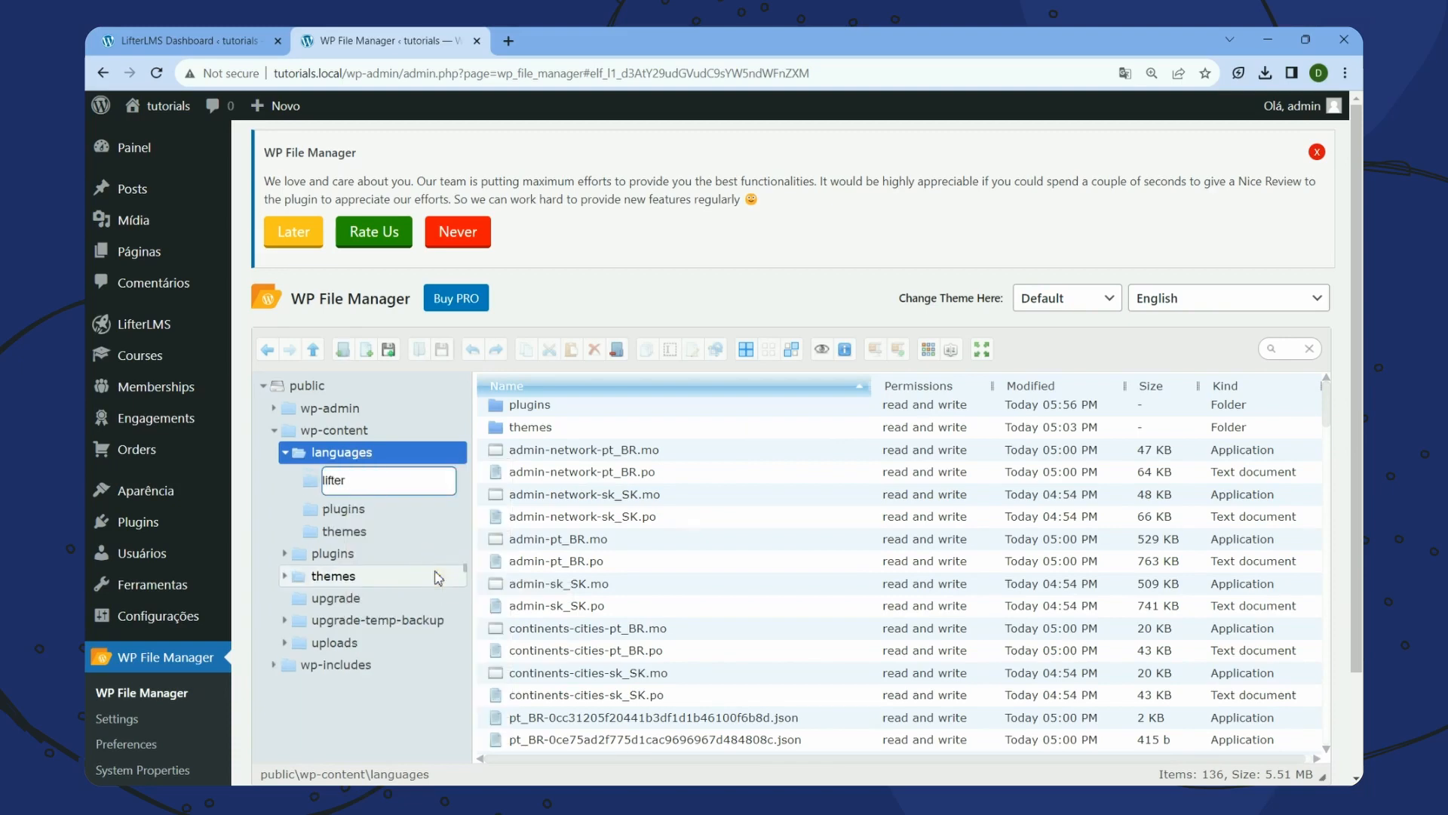
text(lms)
key(Return)
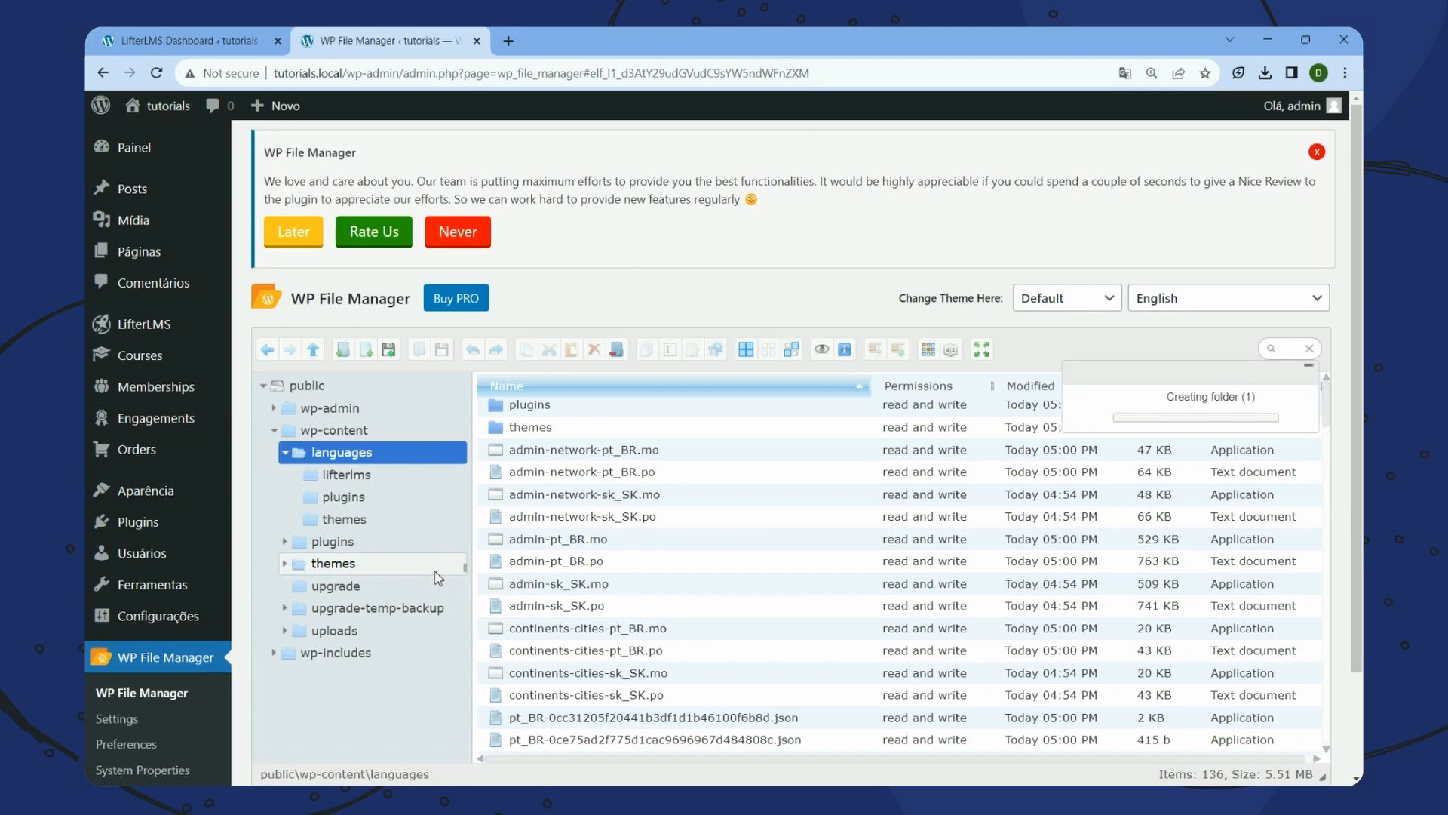
Open the new lifterlms folder under languages and bring up the Downloads folder for the upload
click(354, 498)
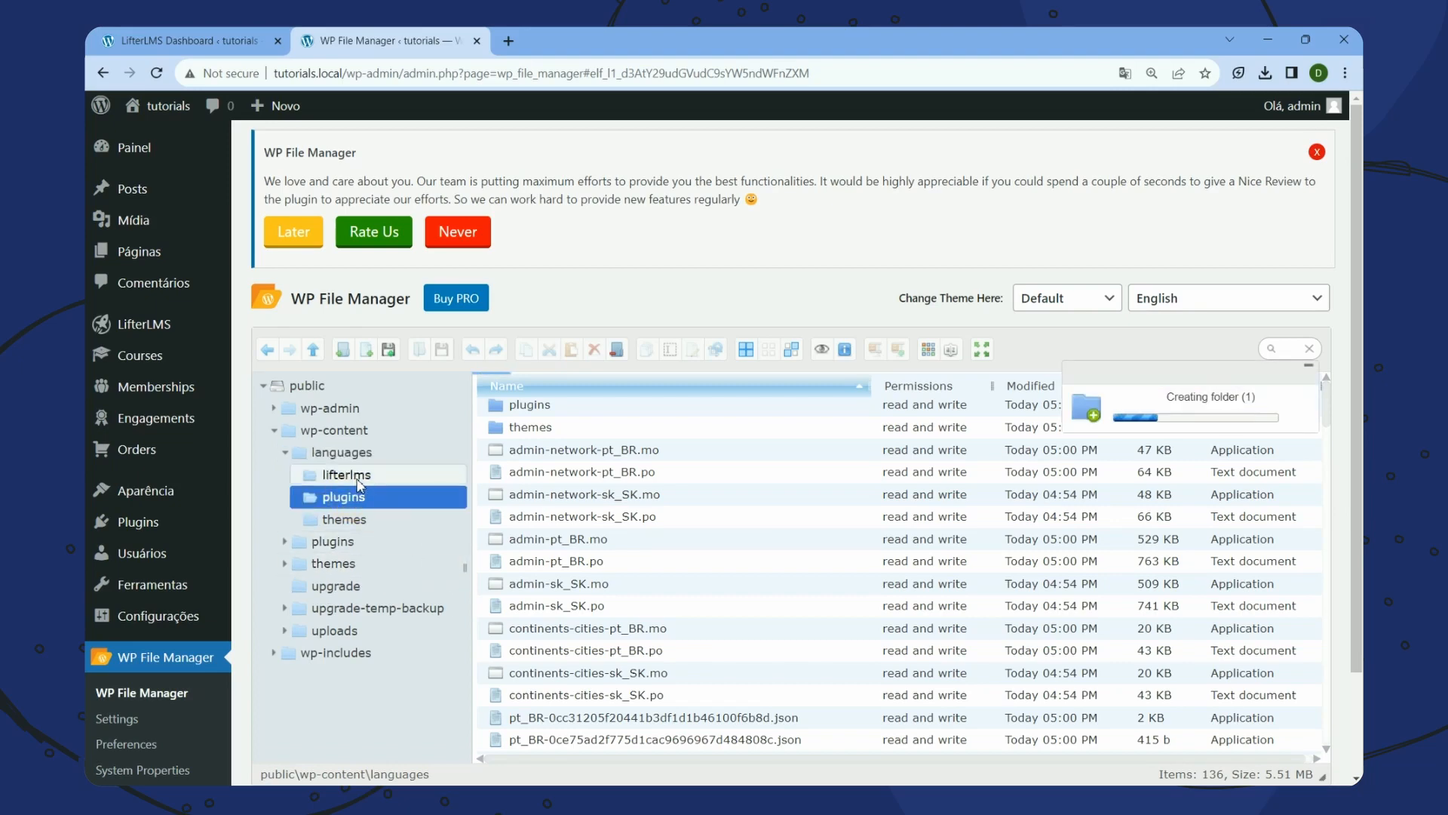
click(298, 478)
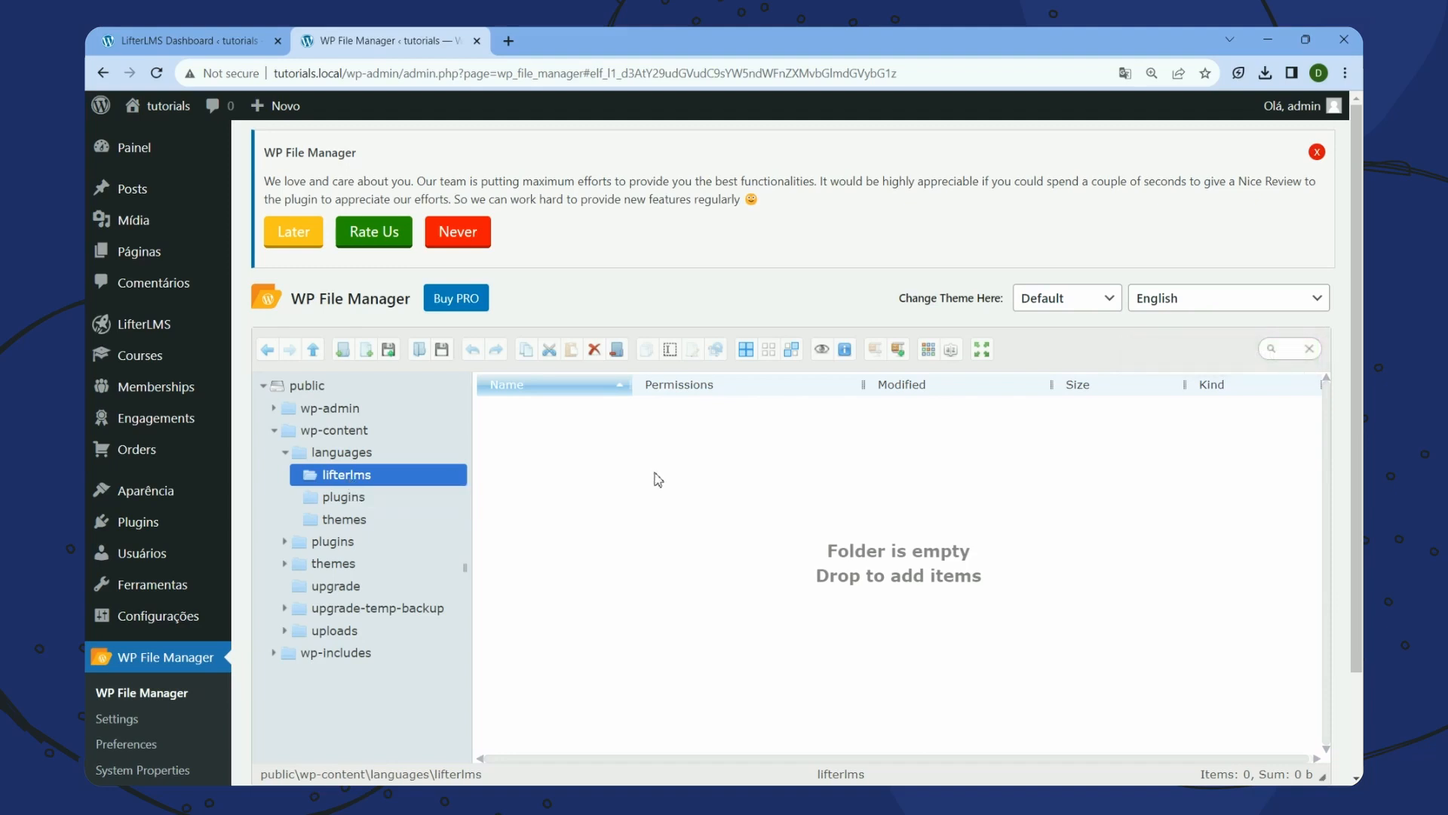
click(362, 349)
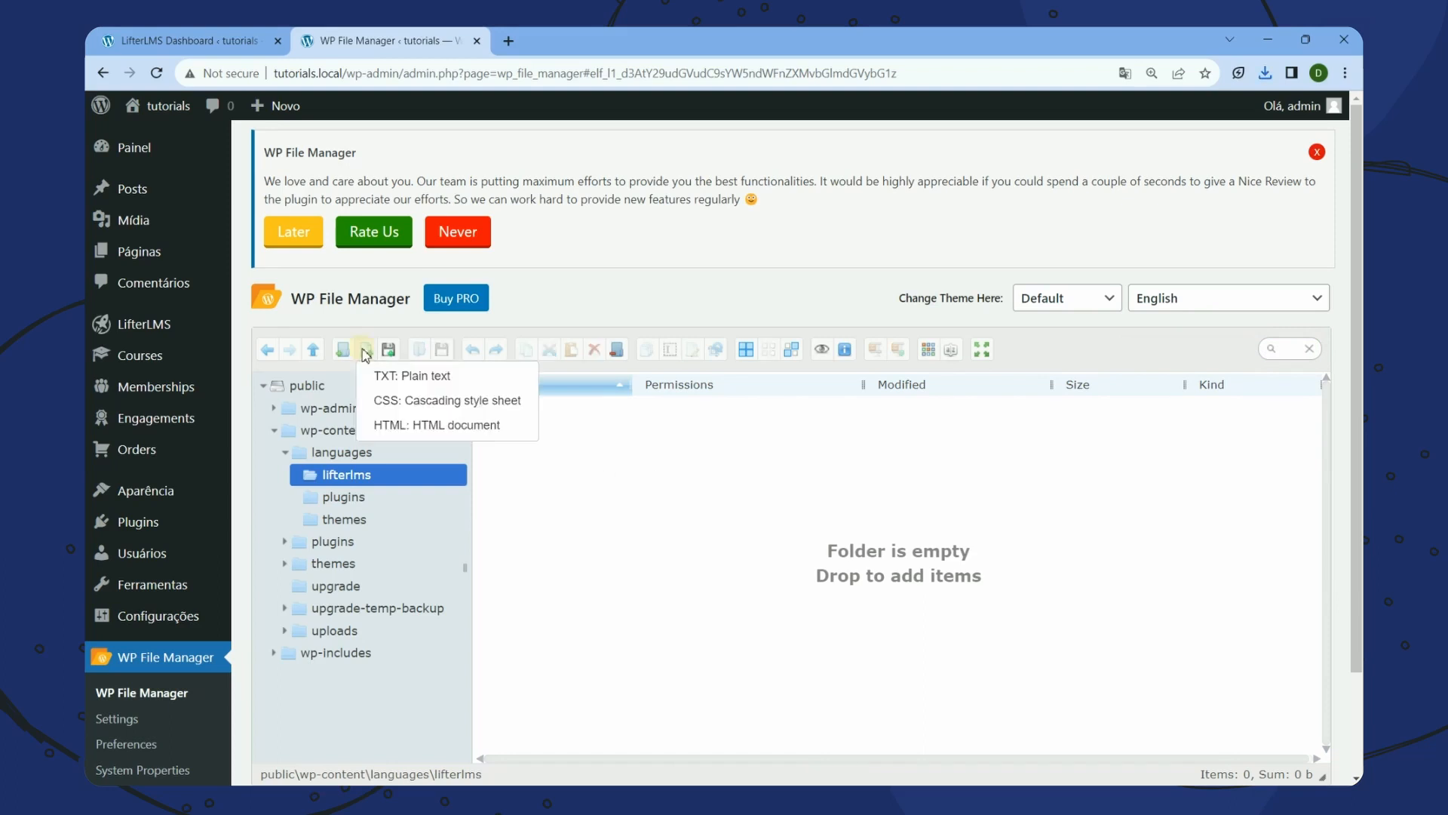
click(362, 349)
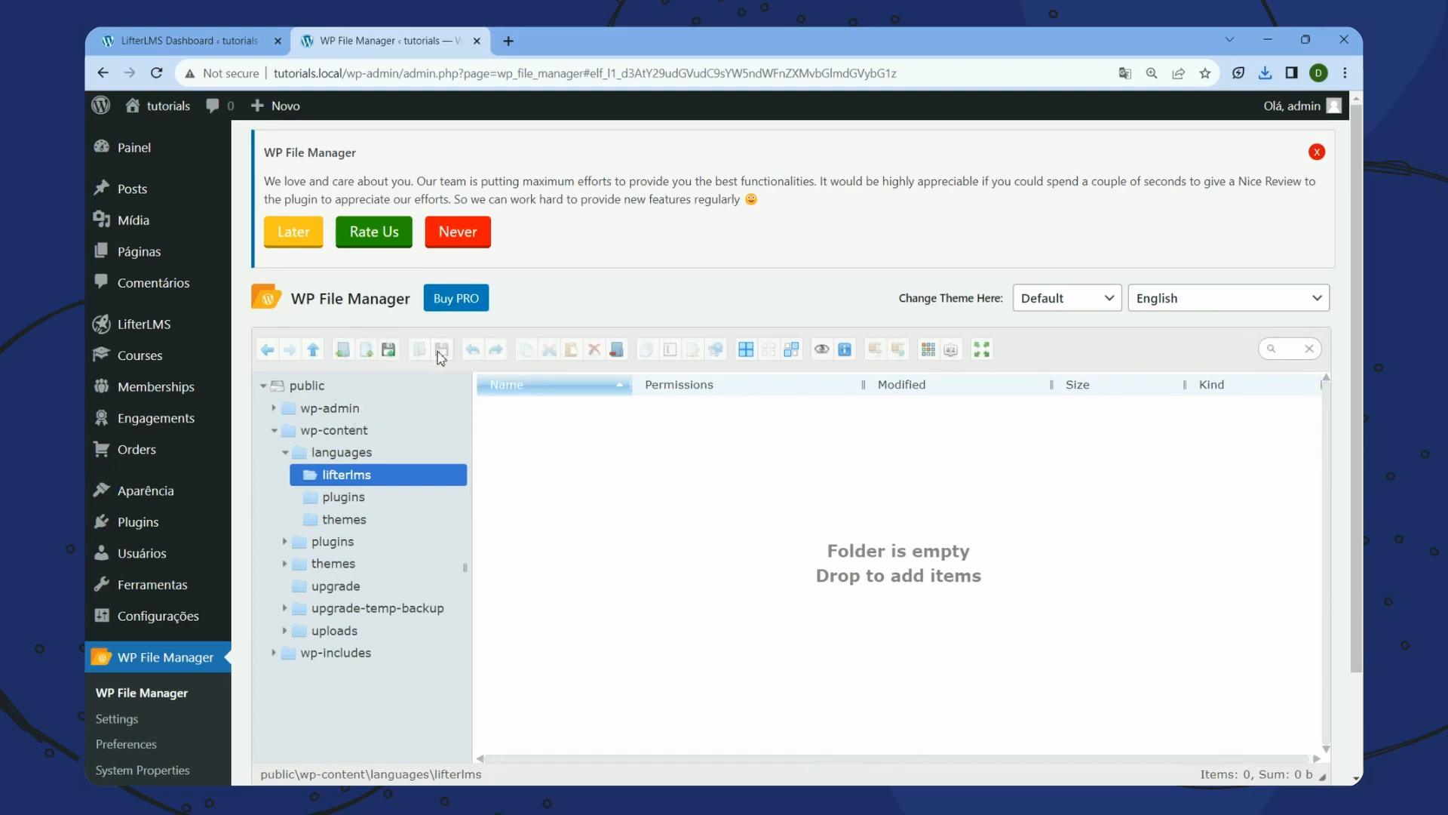
click(389, 349)
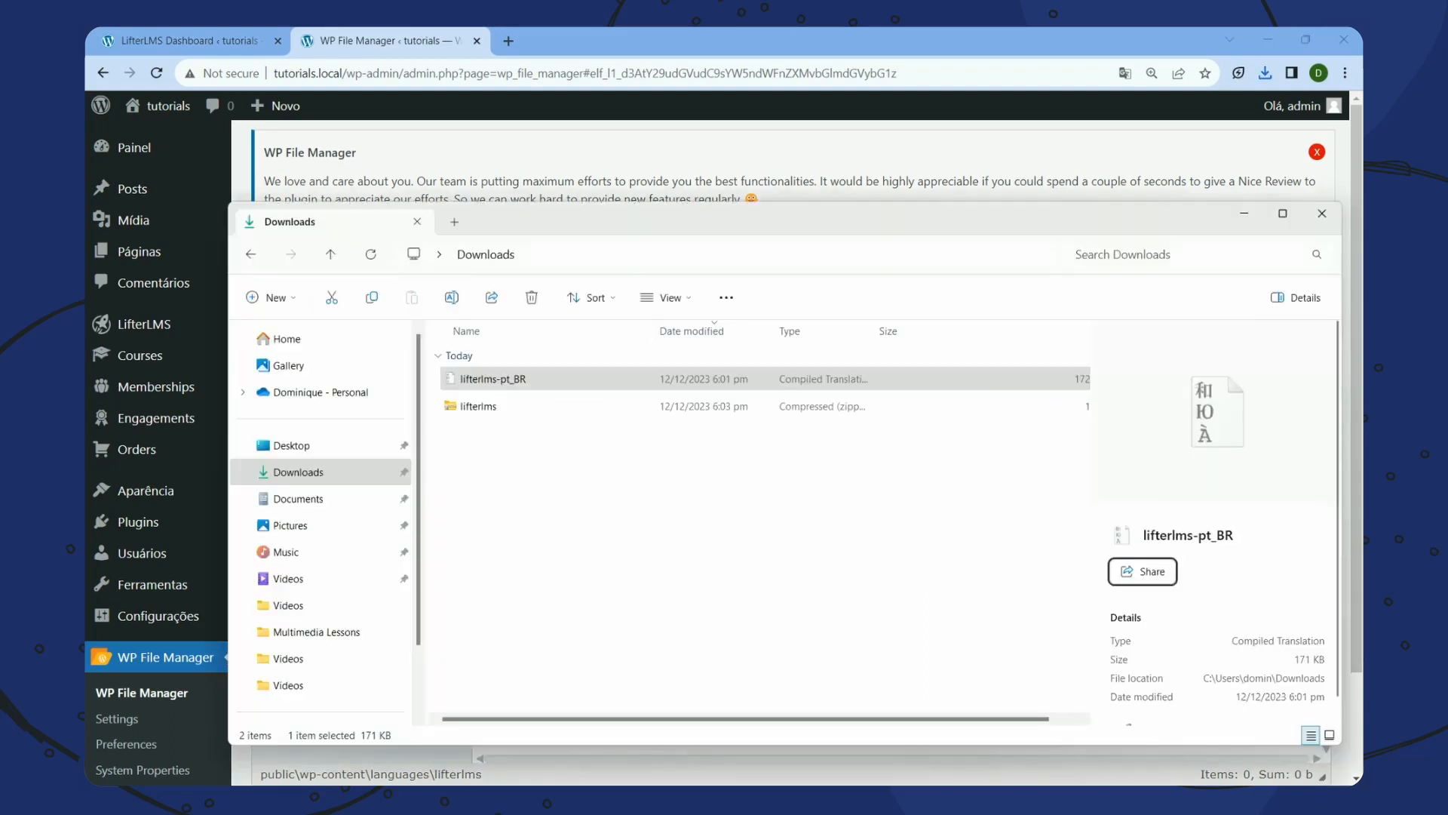
Delete the lifterlms zip archive from the Downloads folder
click(627, 409)
click(511, 408)
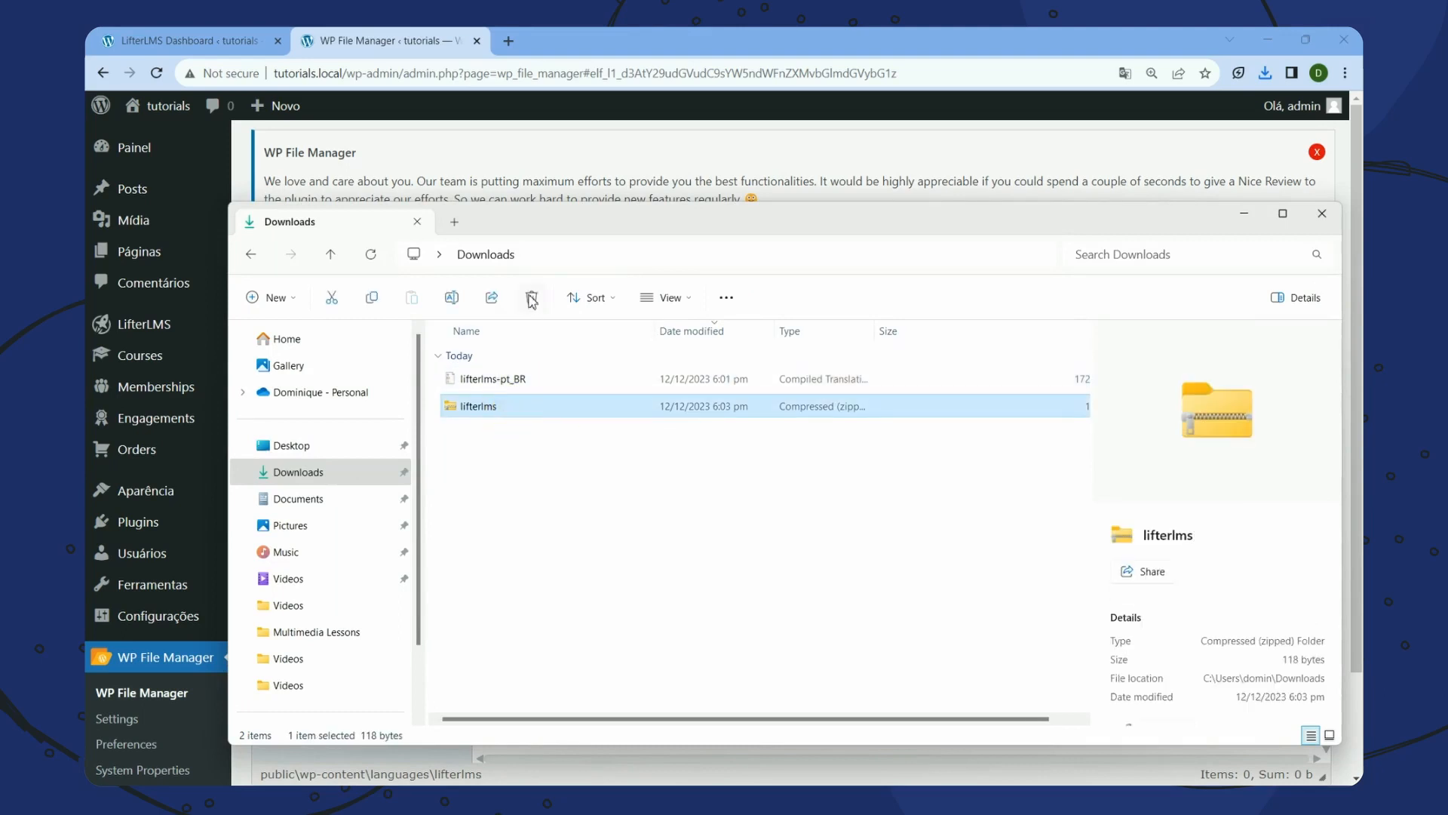
click(532, 297)
Upload the lifterlms-pt_BR file from Downloads into the site's wp-content/languages/lifterlms folder
drag(562, 225, 890, 369)
click(829, 542)
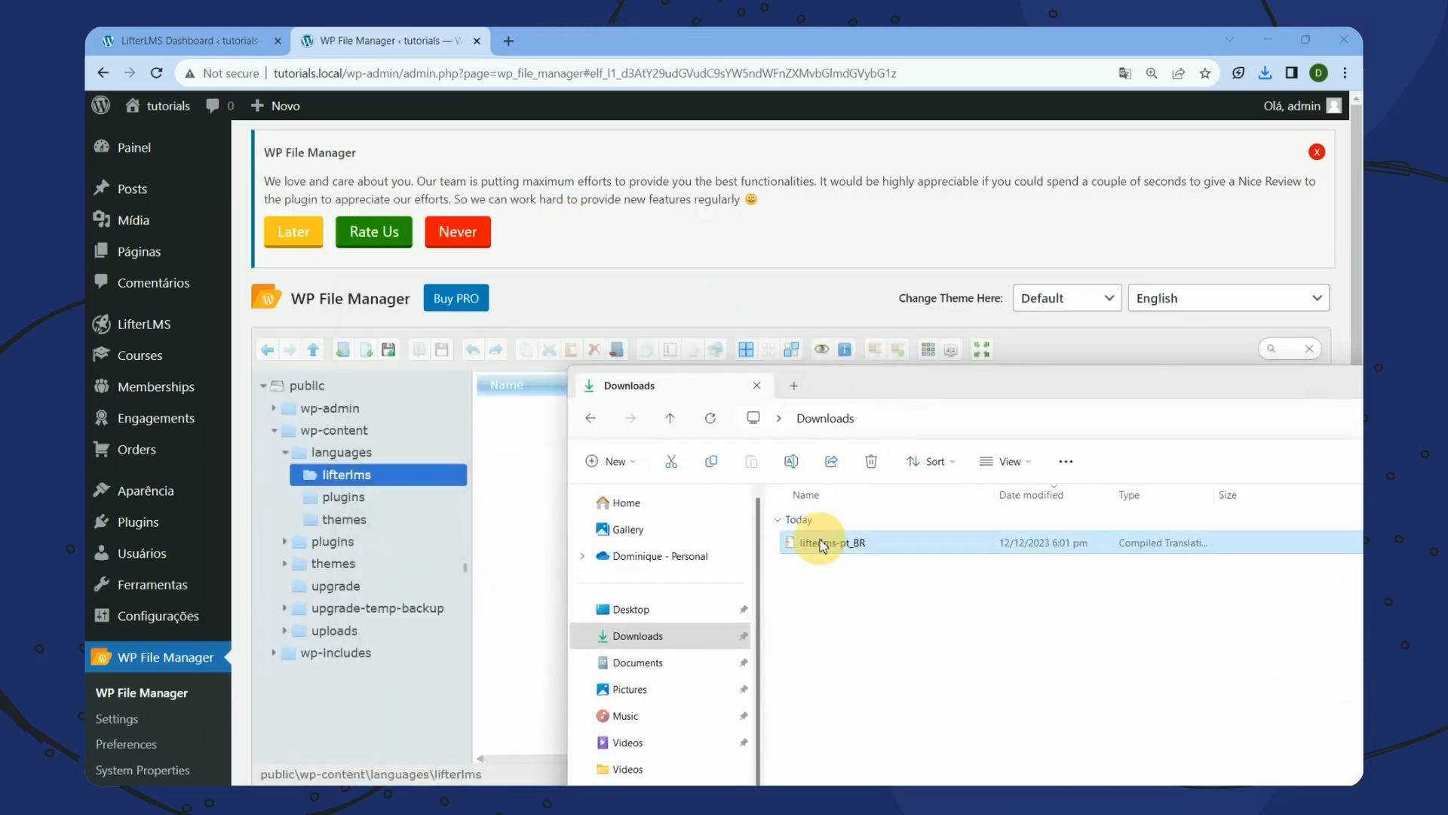
drag(829, 543, 530, 442)
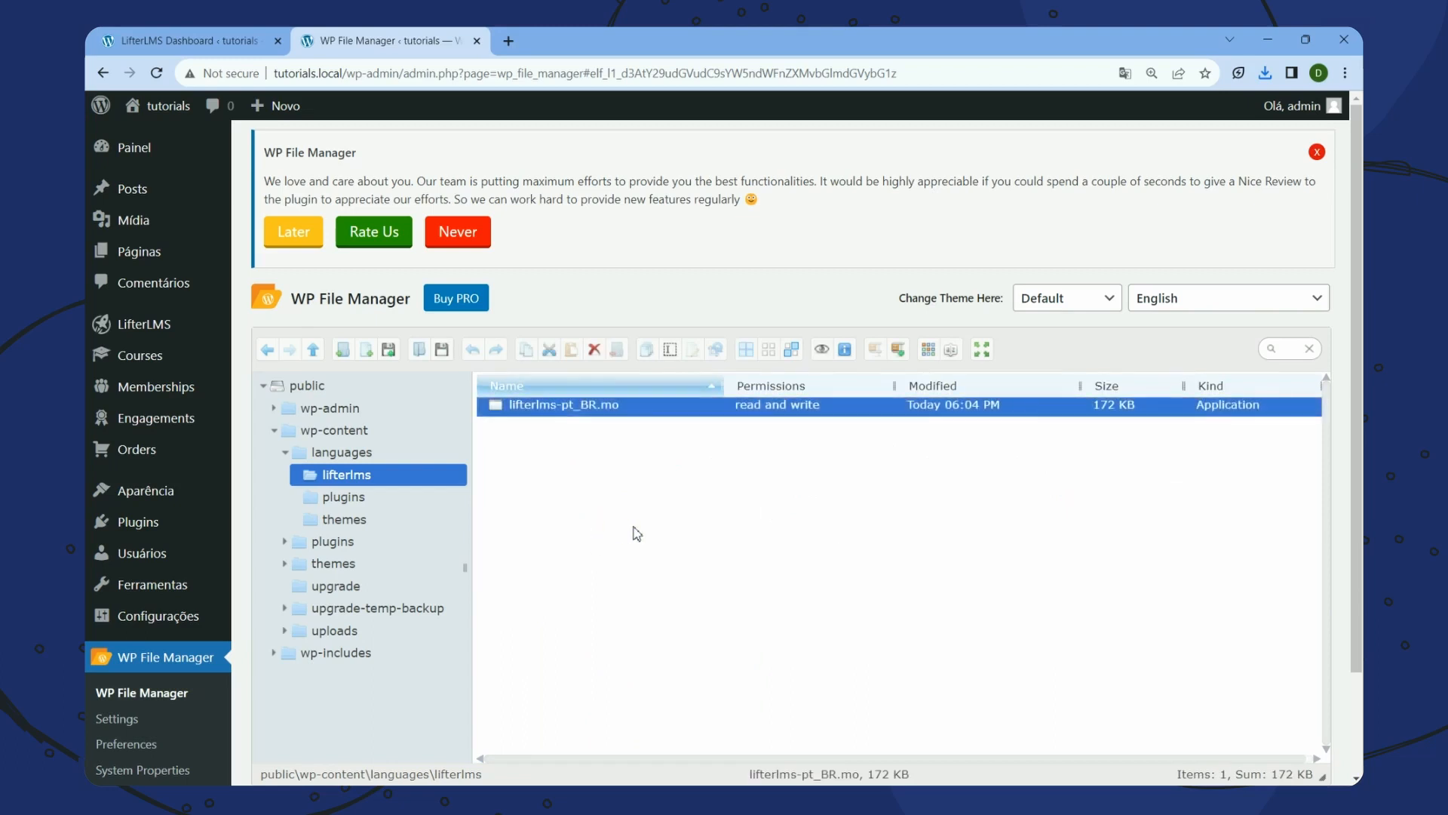
Switch to the LifterLMS dashboard and reload it to check the Portuguese translation
click(203, 48)
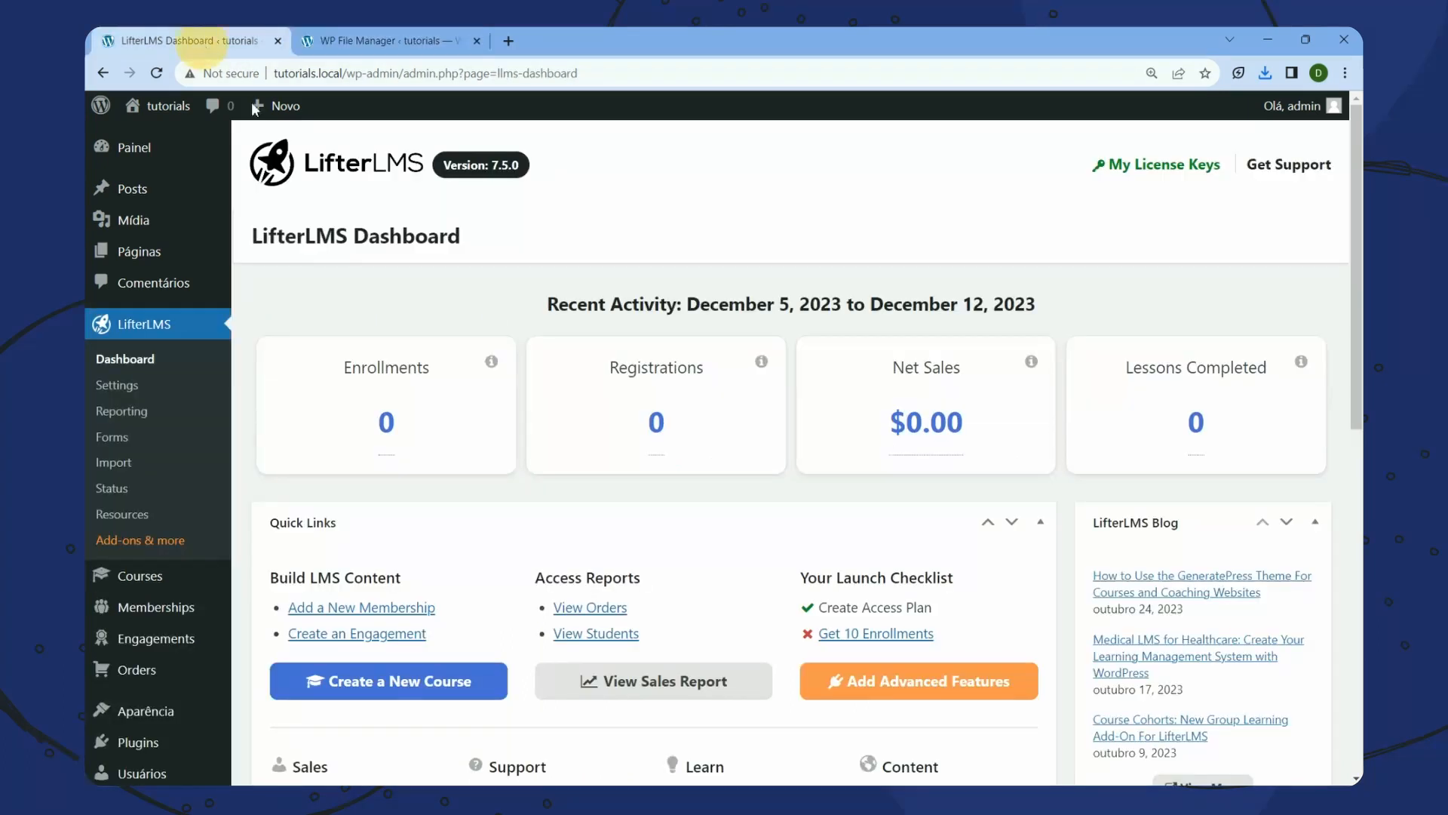
right_click(287, 317)
click(338, 370)
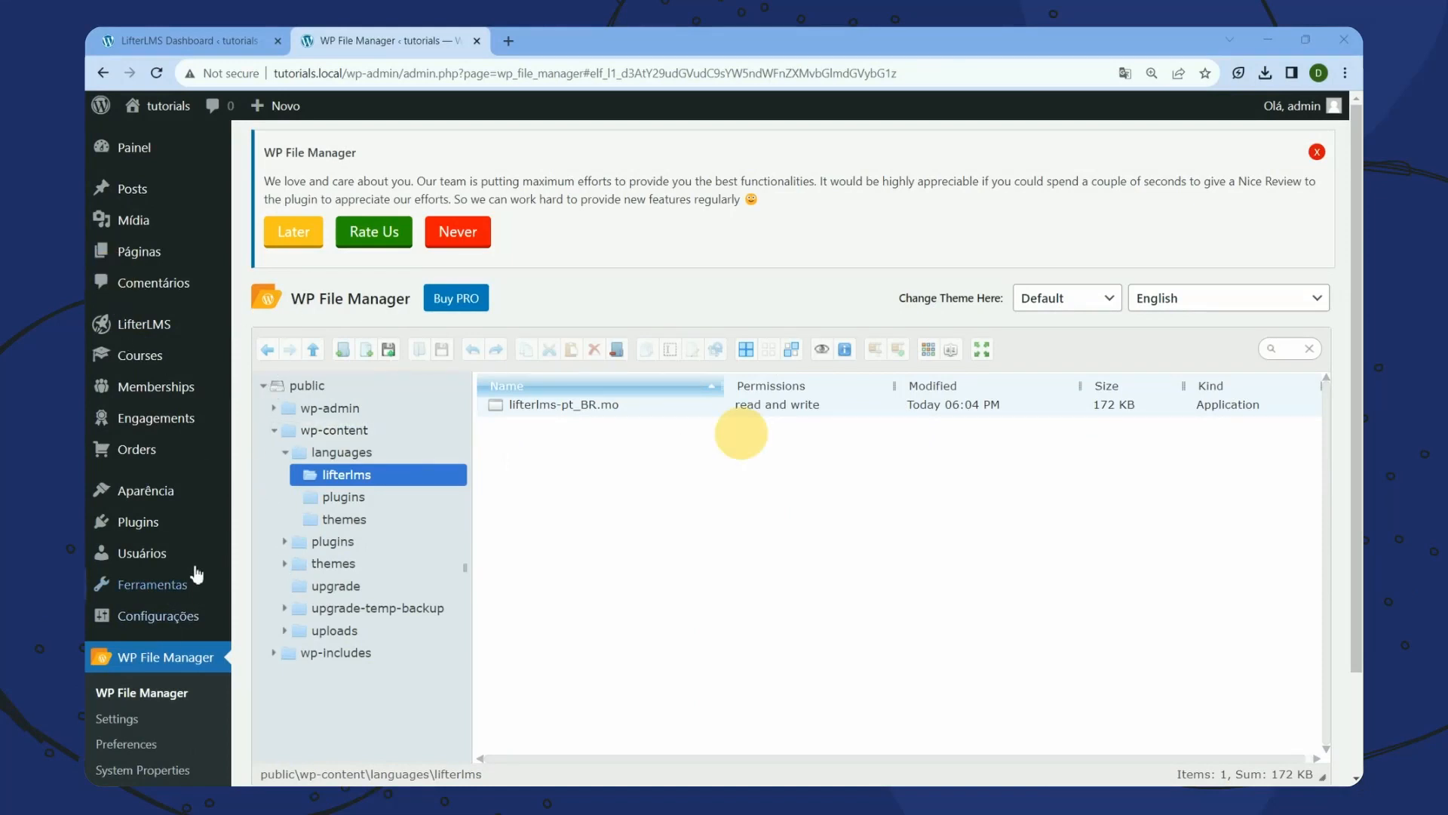
Open the site's plugins list in a new browser tab and activate the LifterLMS Stripe Payment Gateway plugin
right_click(130, 521)
click(181, 527)
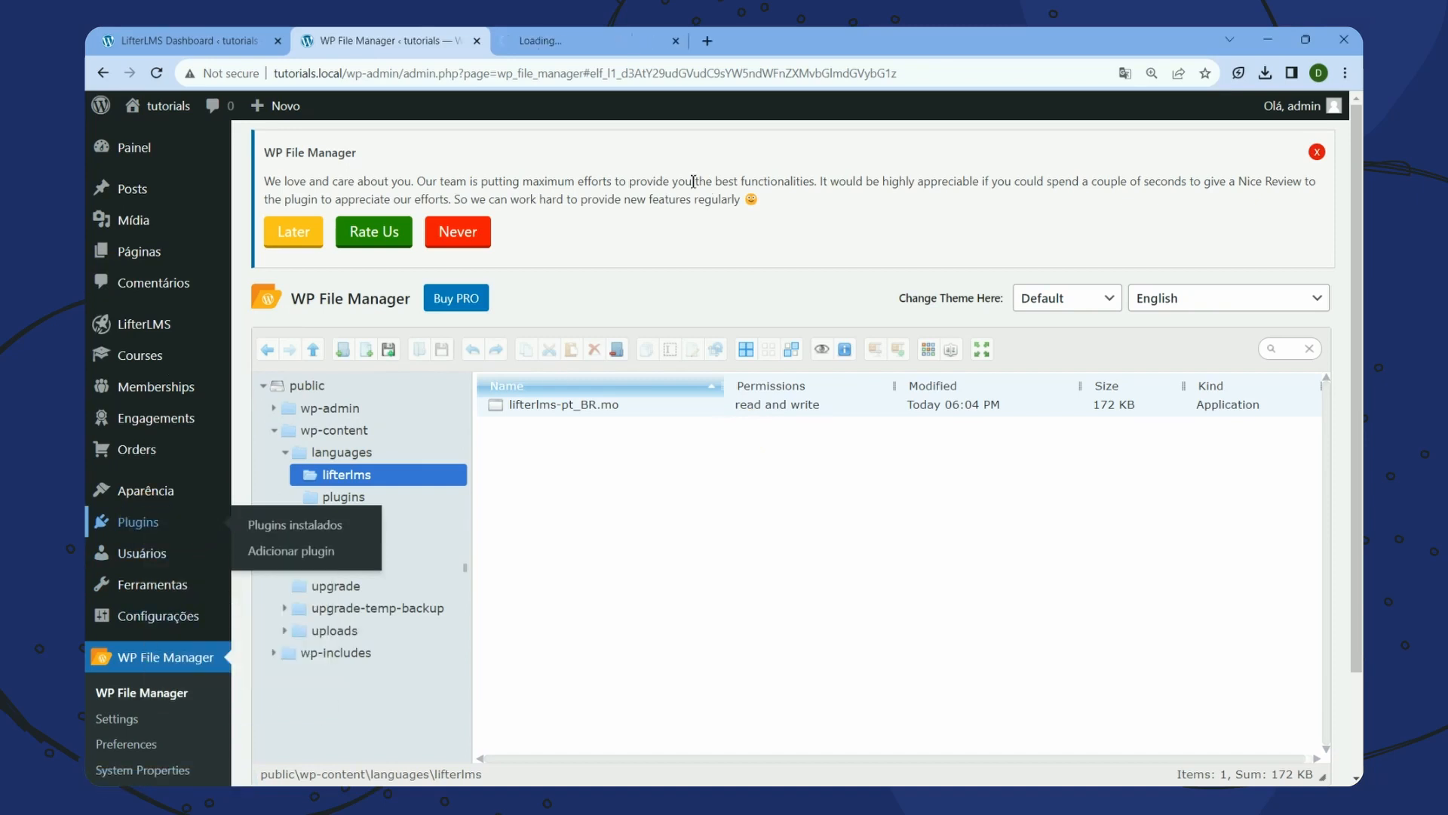
click(568, 35)
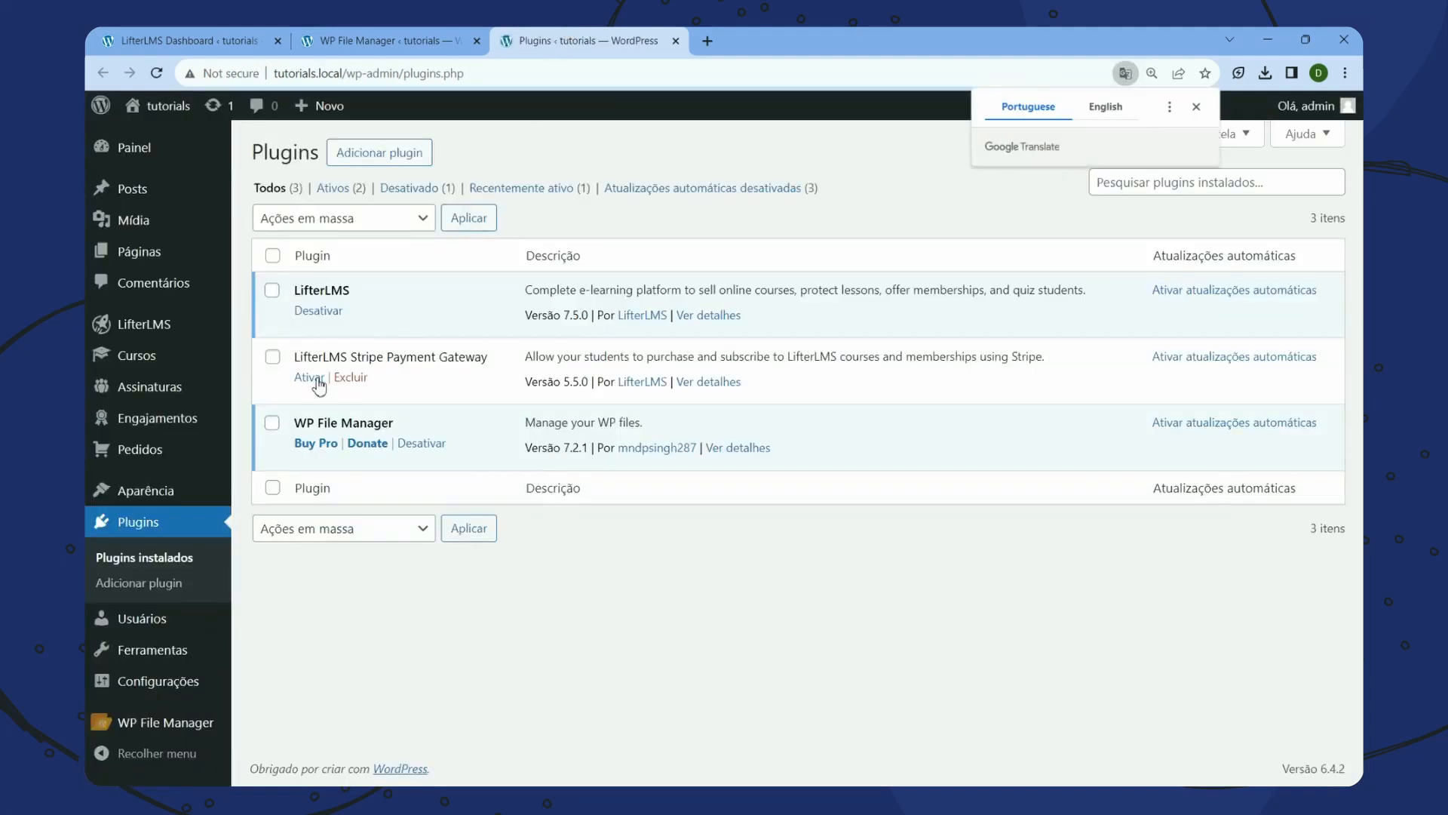
click(310, 378)
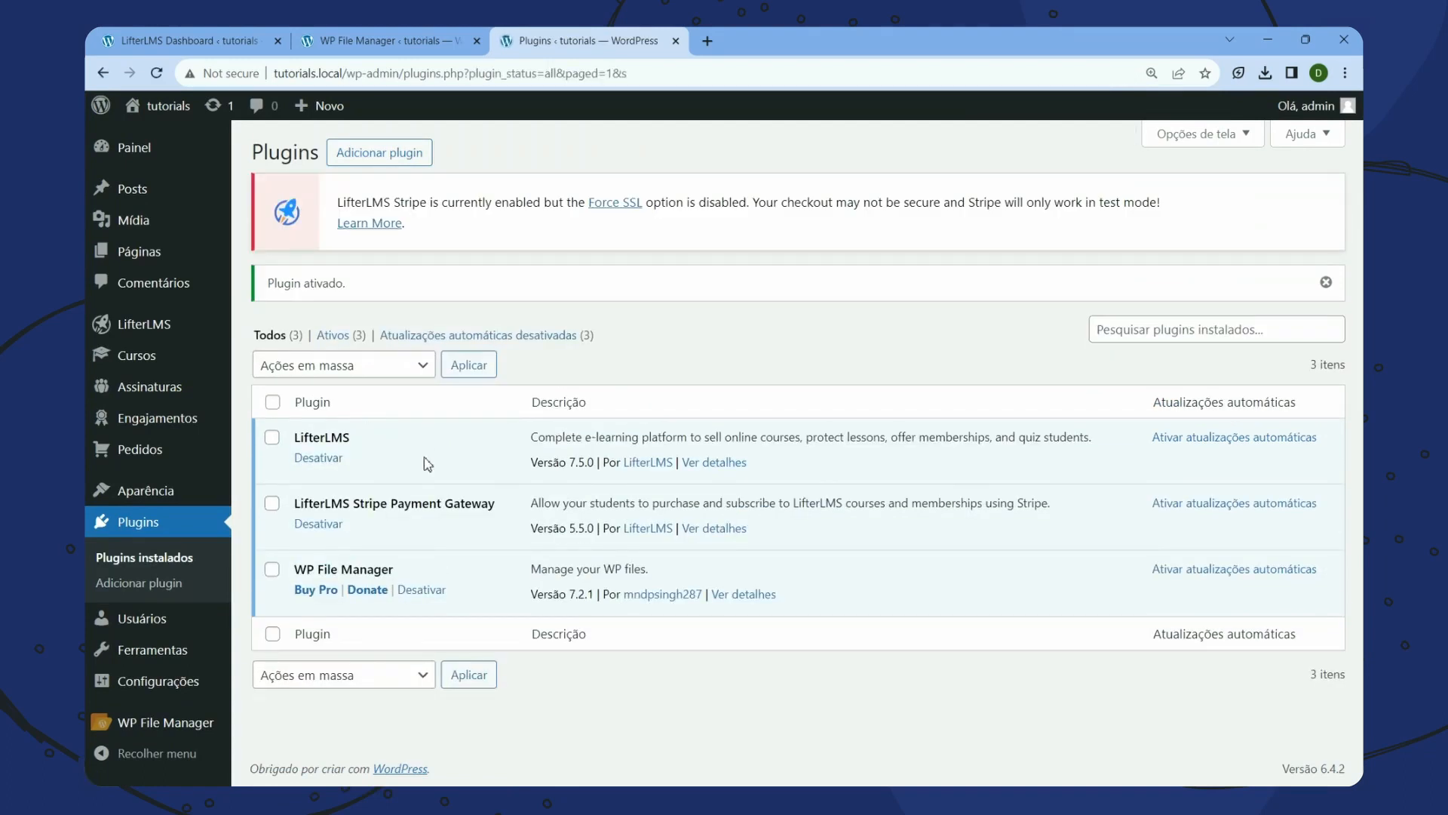
triple_click(426, 511)
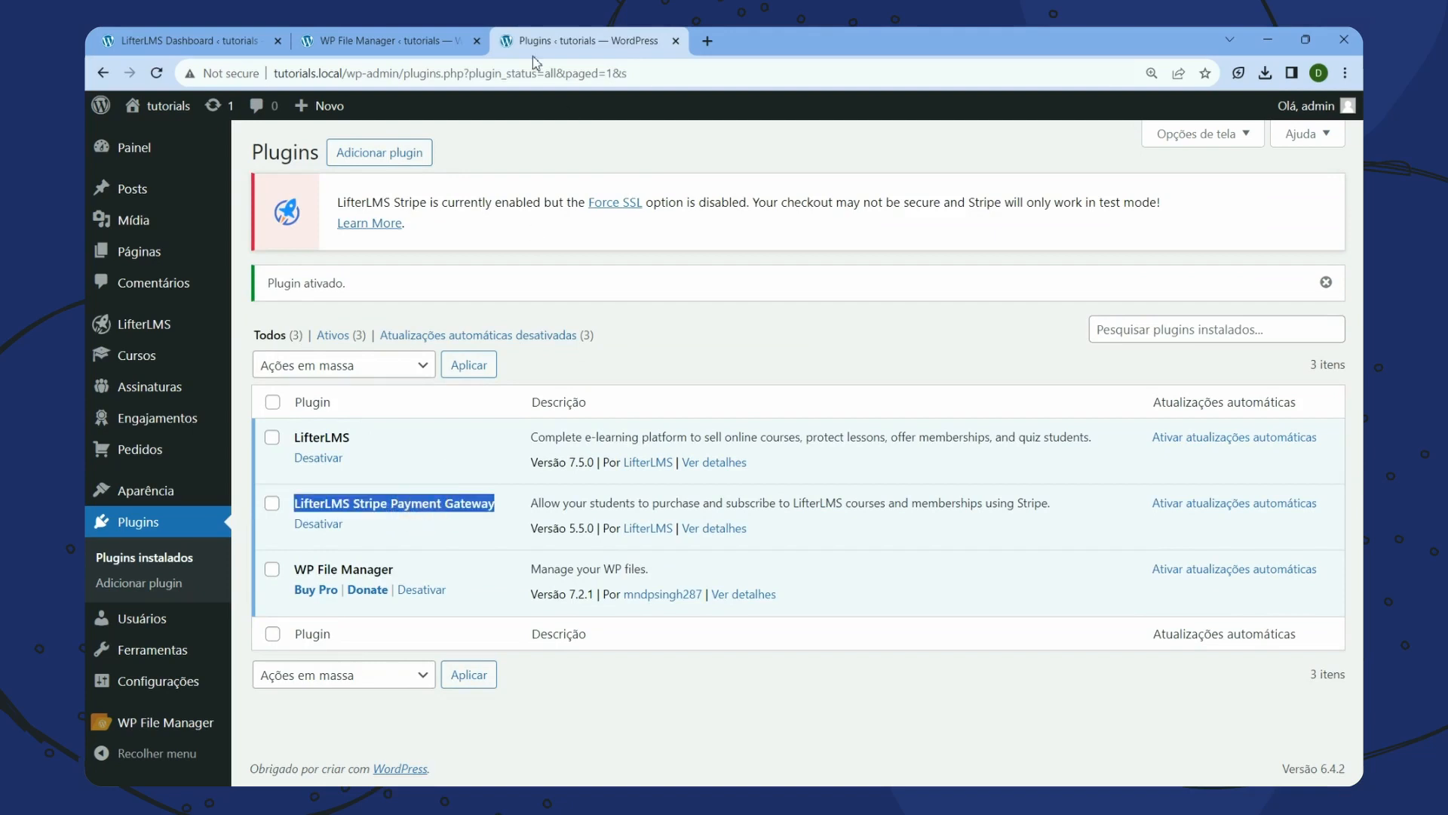
Return to the WP File Manager tab and view the contents of the languages/lifterlms folder
click(437, 41)
click(599, 494)
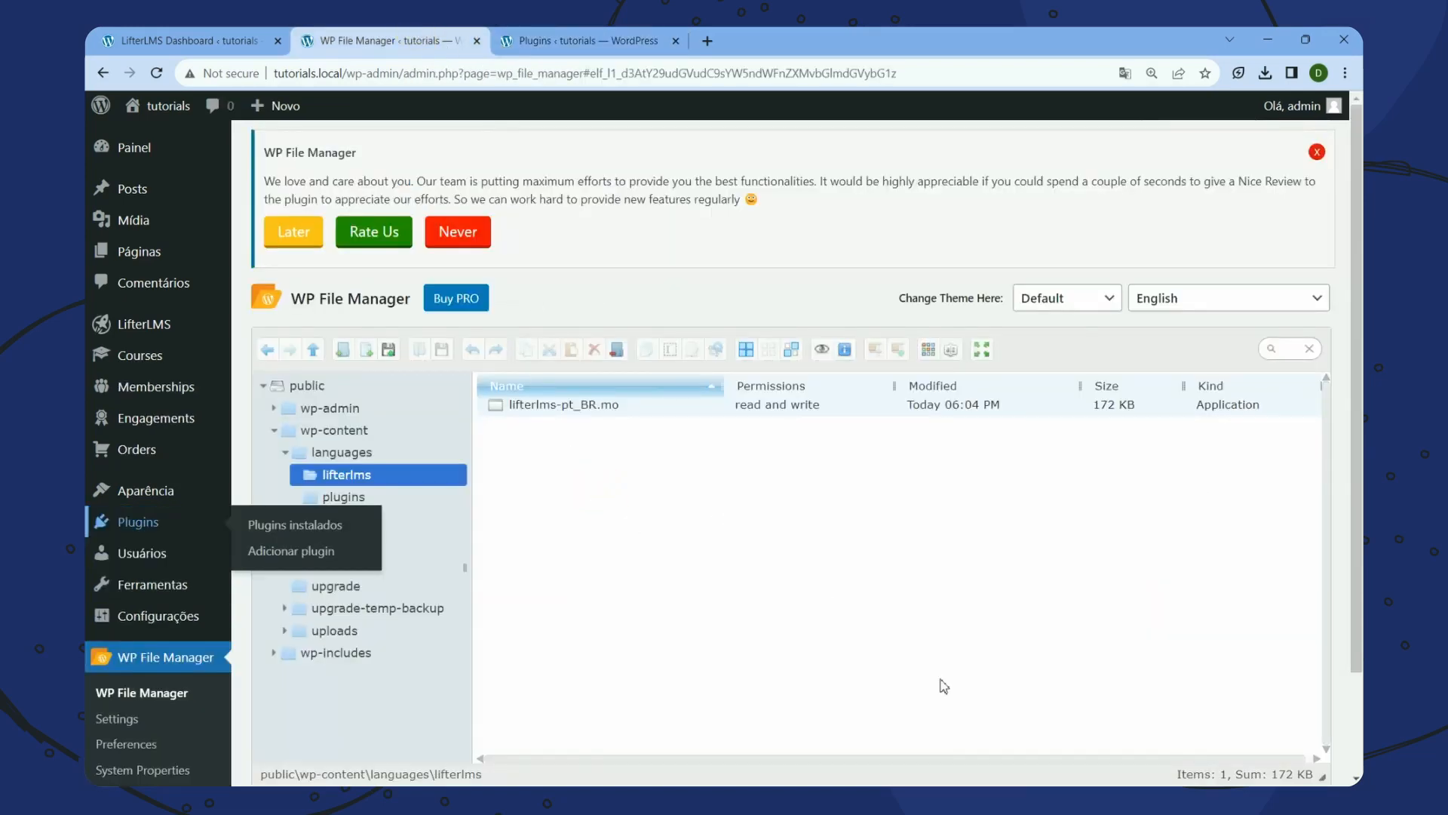
Switch to the LifterLMS translation site and open the Portuguese (Brazil) translation of the LifterLMS Stripe project
mouse_move(1032, 784)
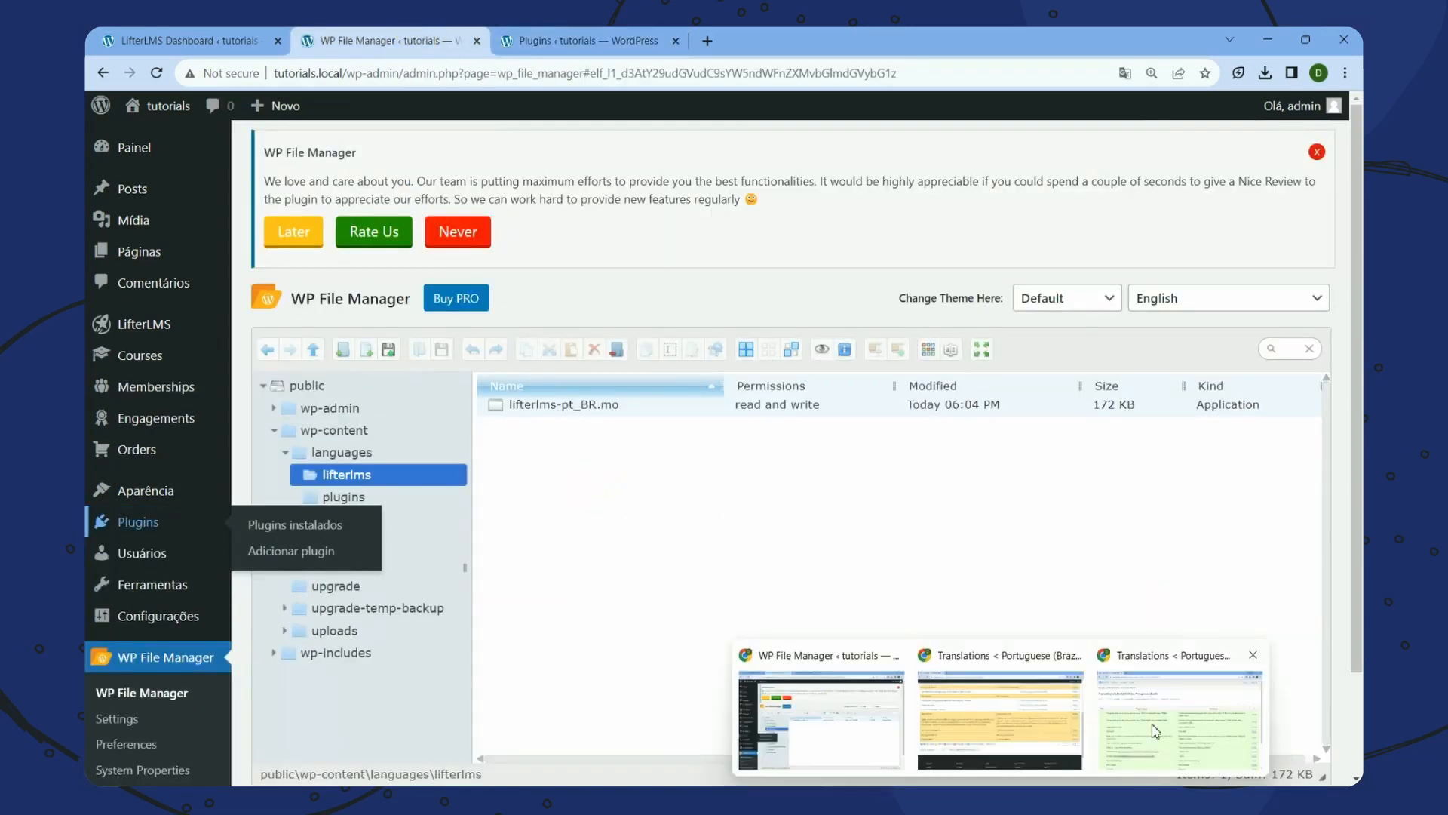
click(1169, 721)
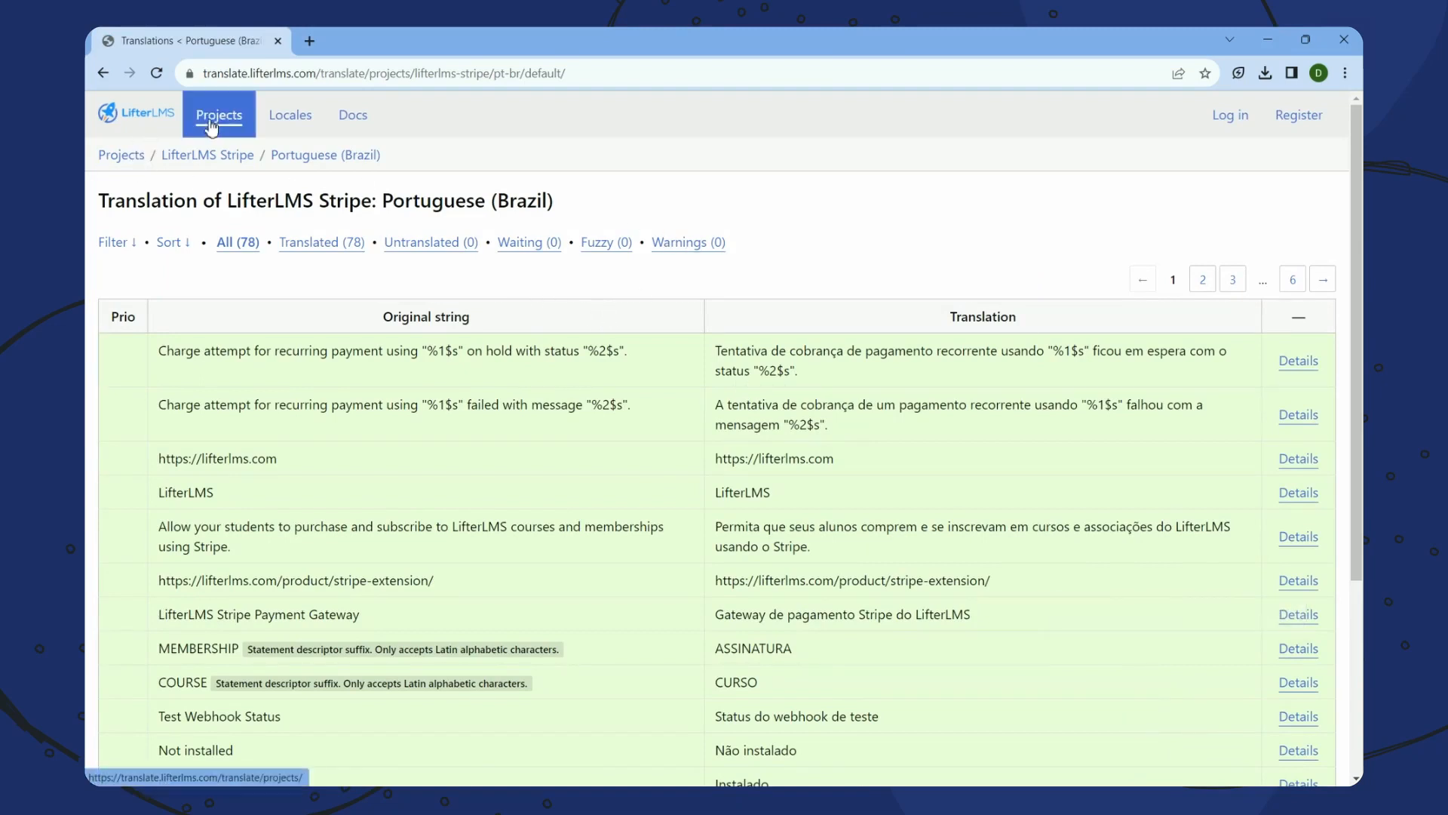
click(152, 119)
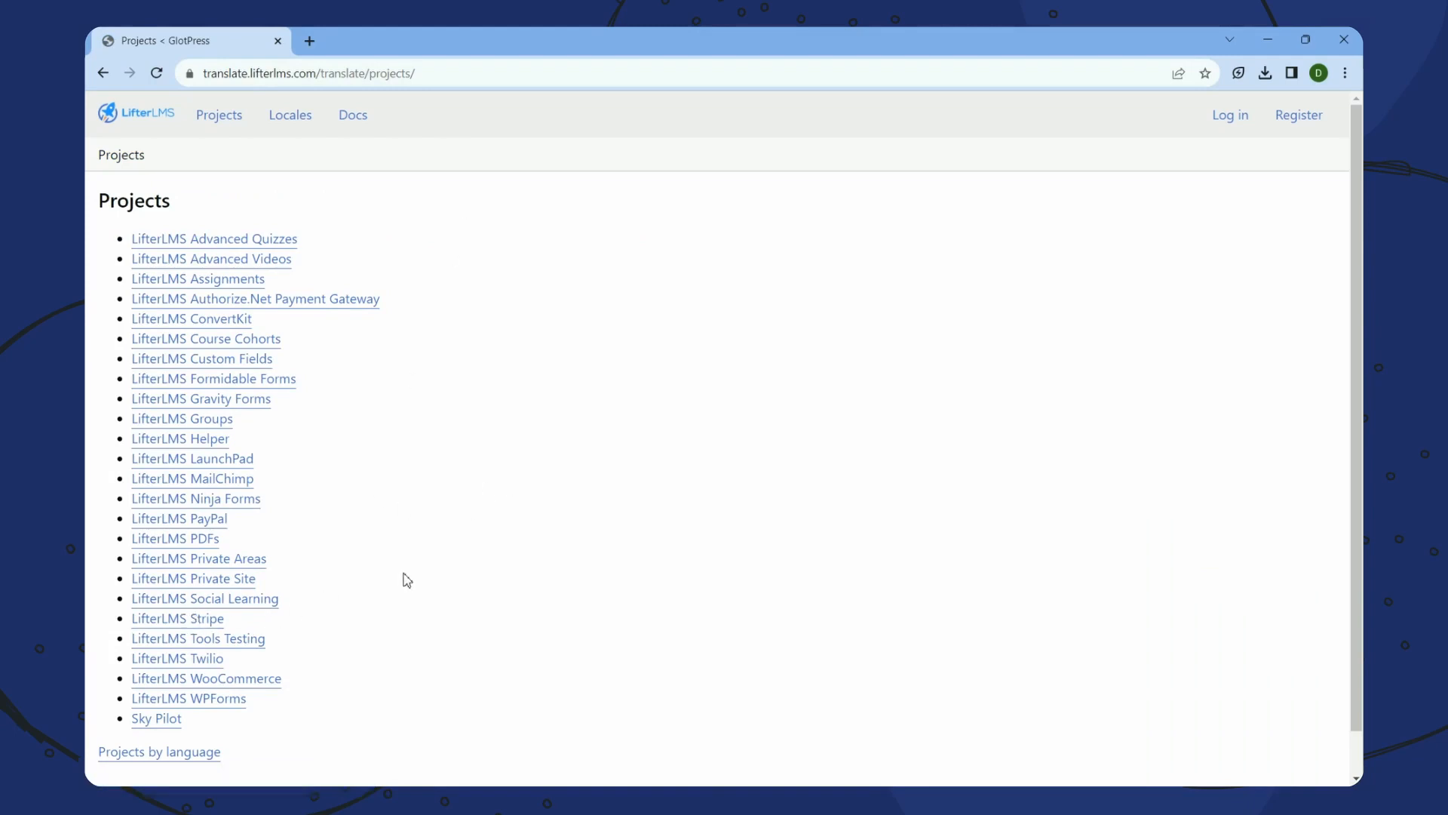
click(184, 626)
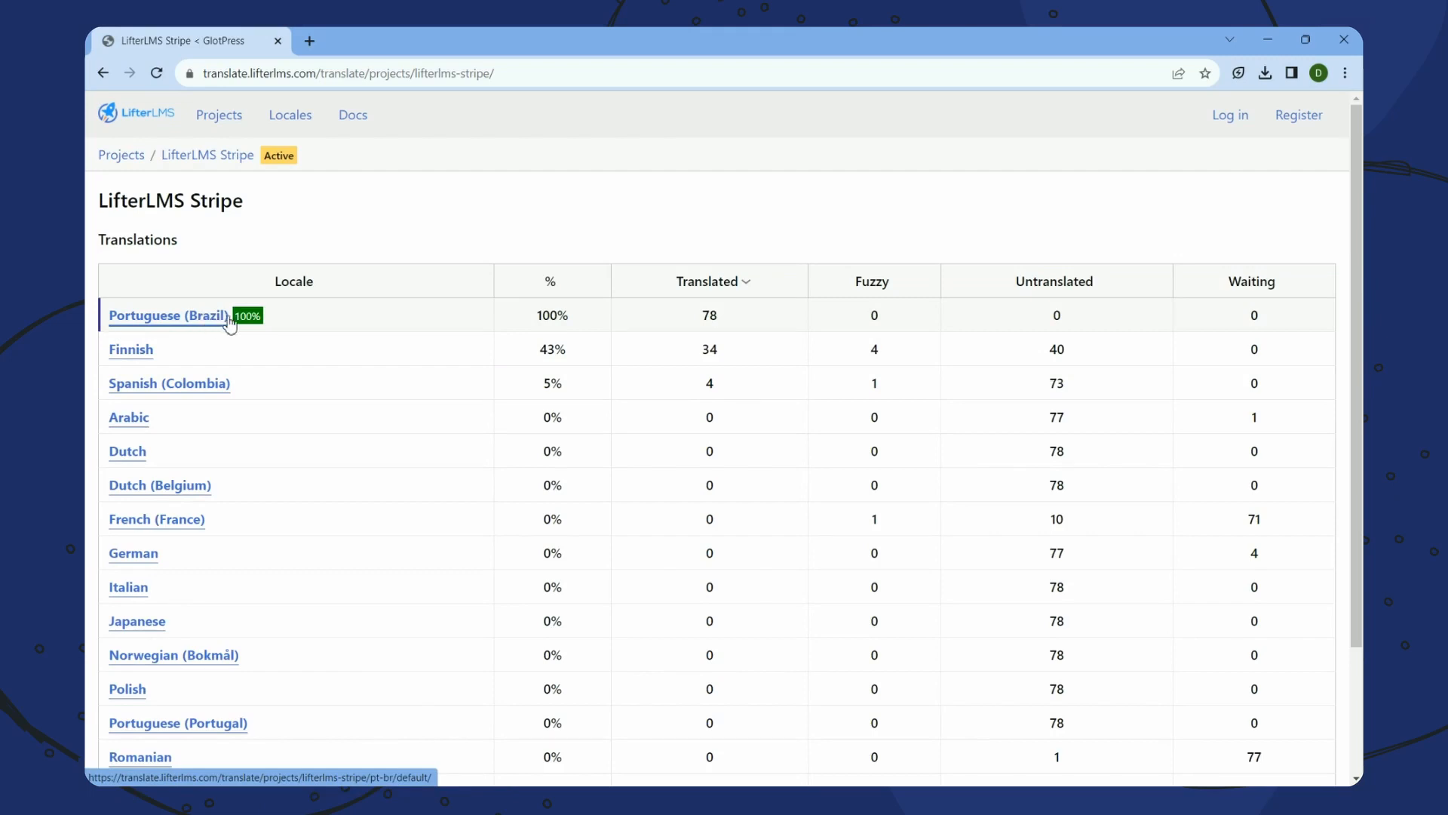
click(203, 320)
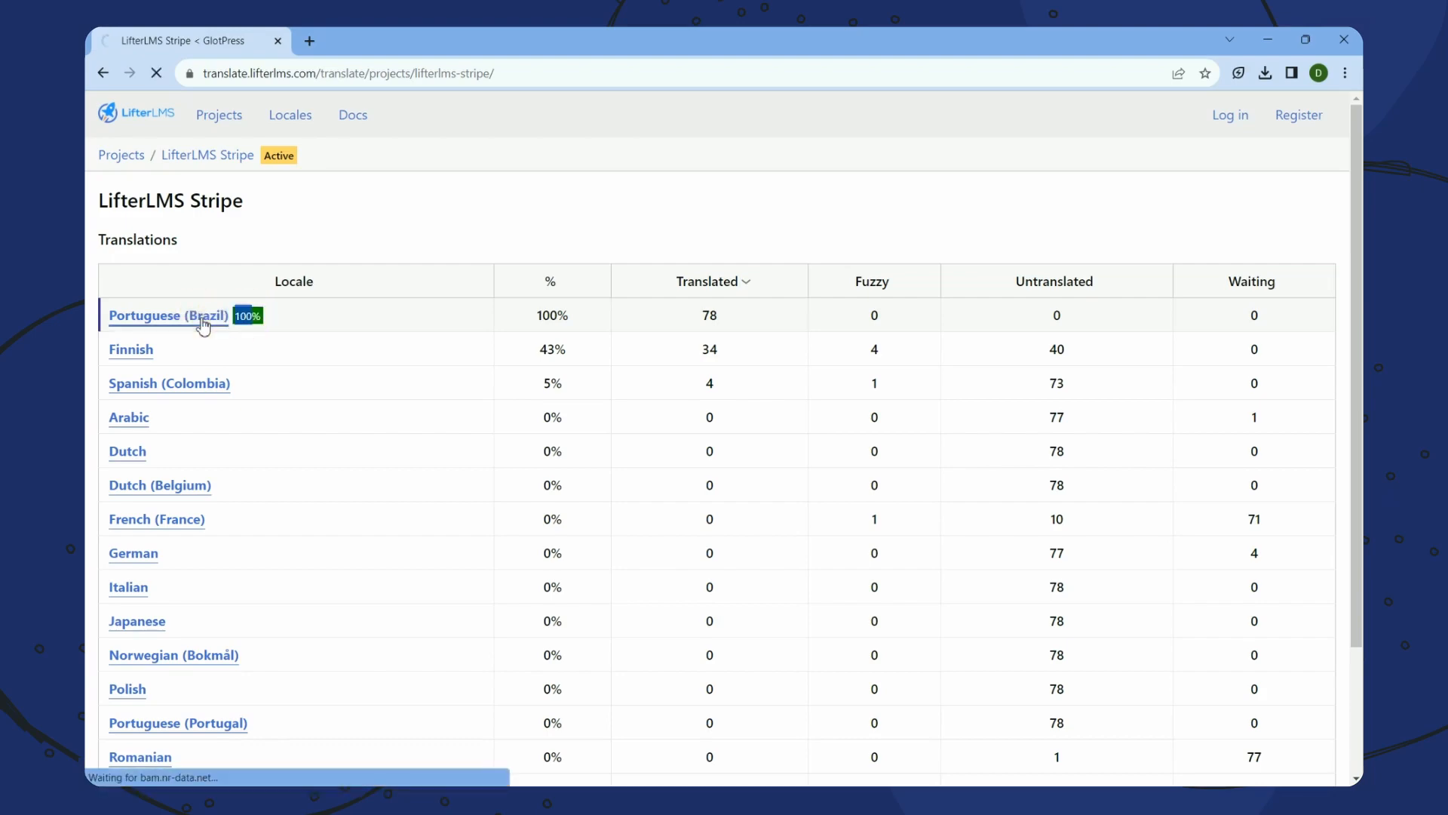
Export all current LifterLMS Stripe translations as a Machine Object Message Catalog (.mo) file
scroll(454, 454, down, 3)
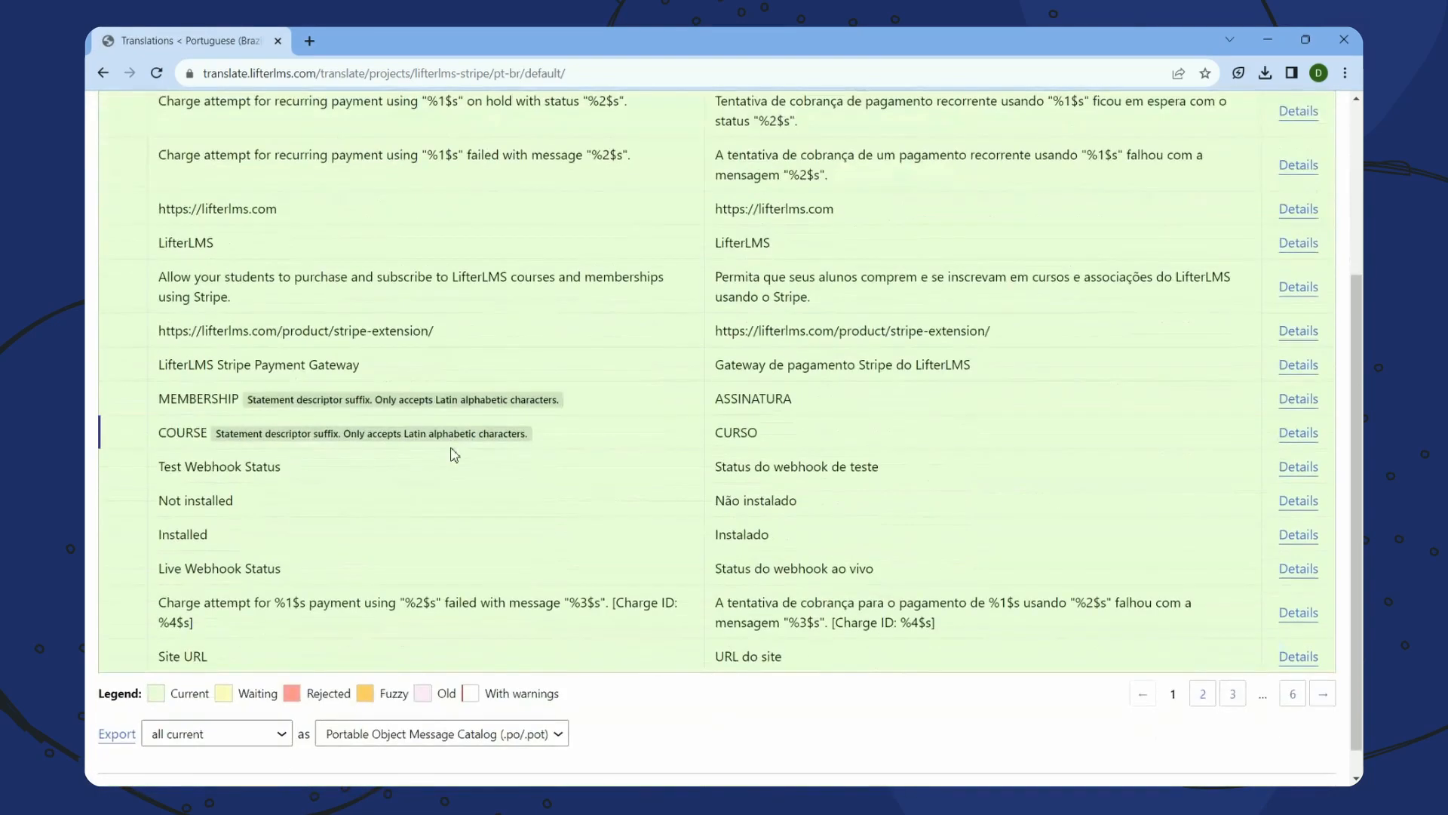
click(509, 736)
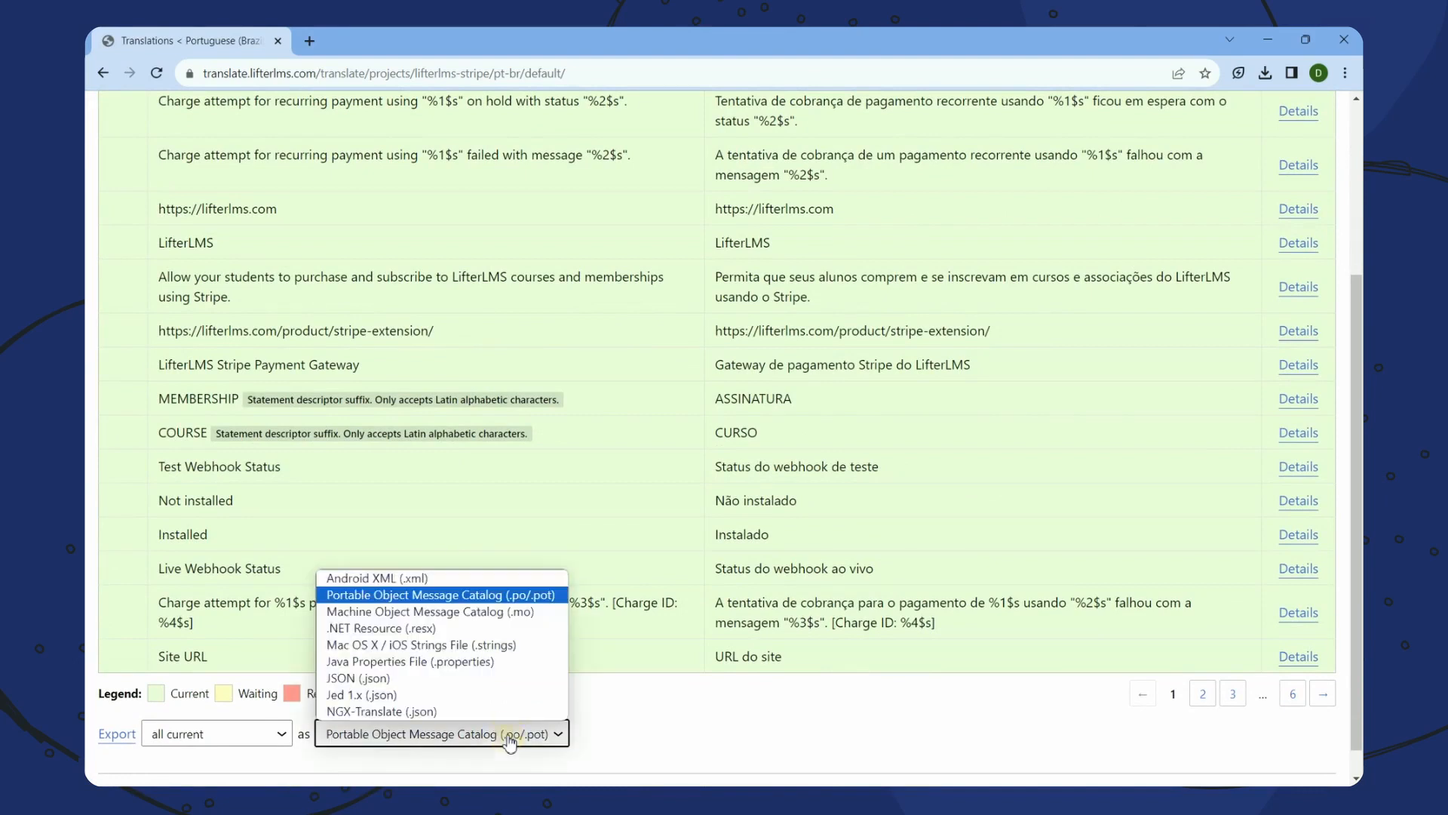
click(534, 620)
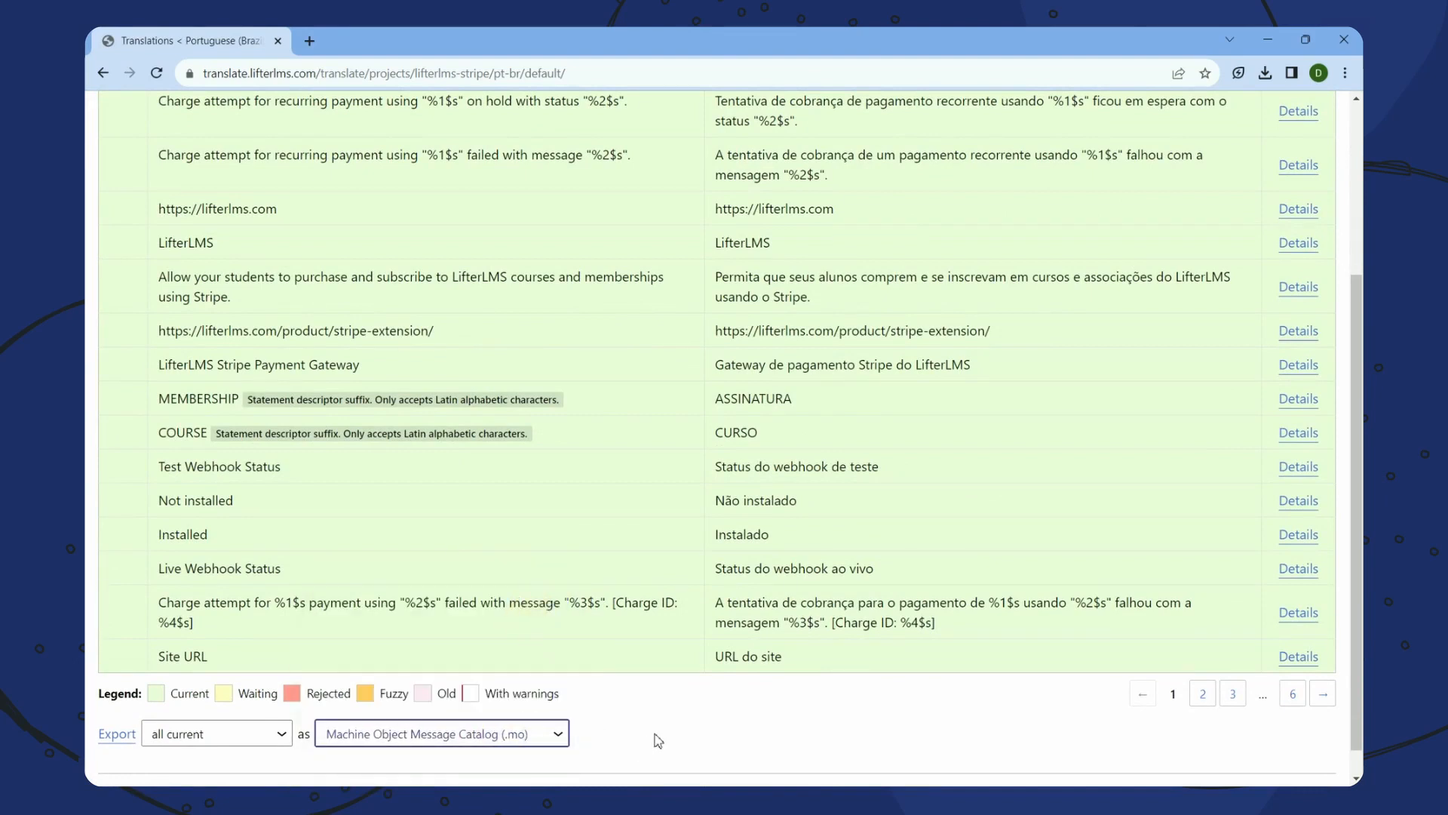
scroll(657, 743, down, 1)
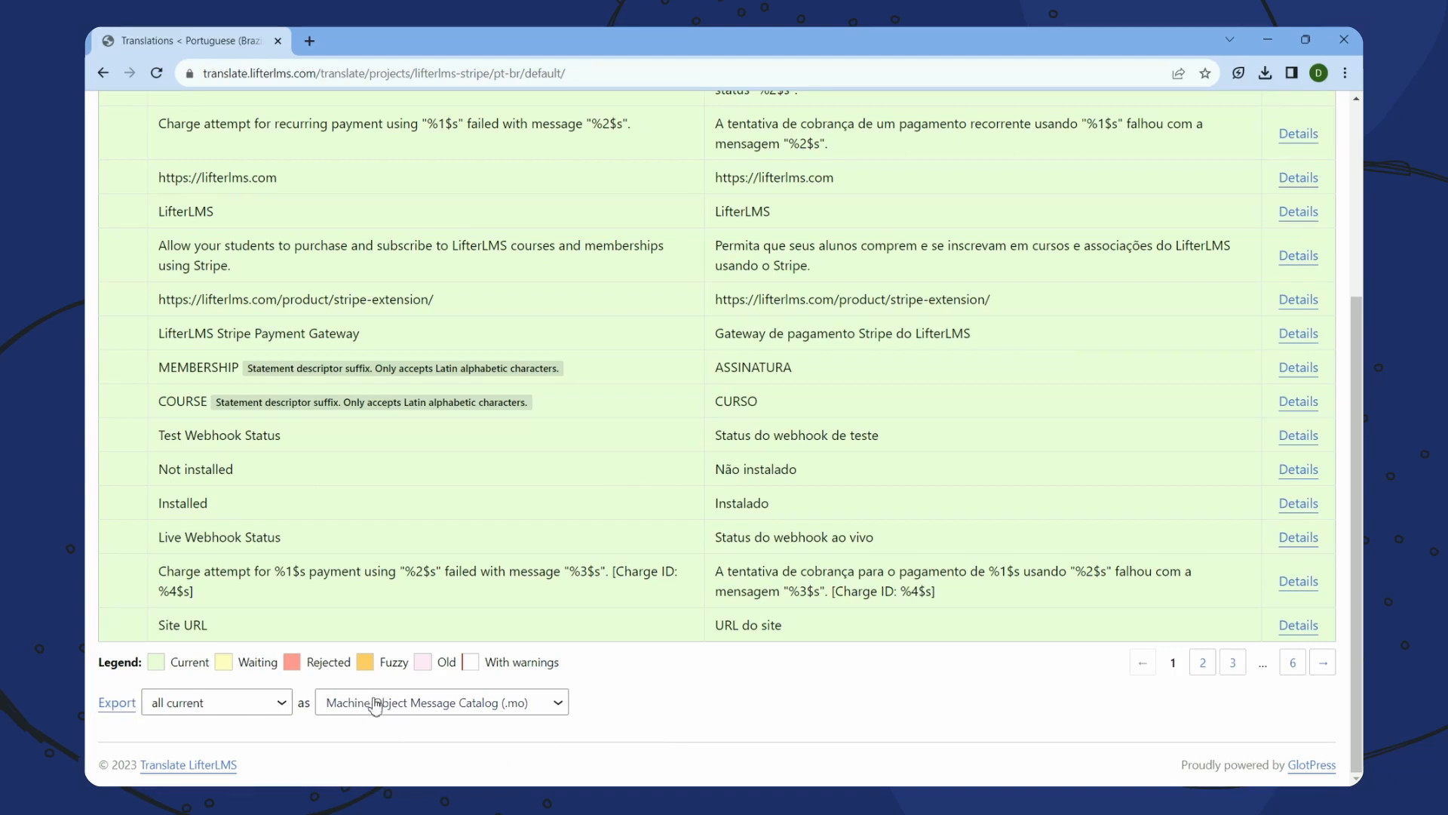
click(117, 702)
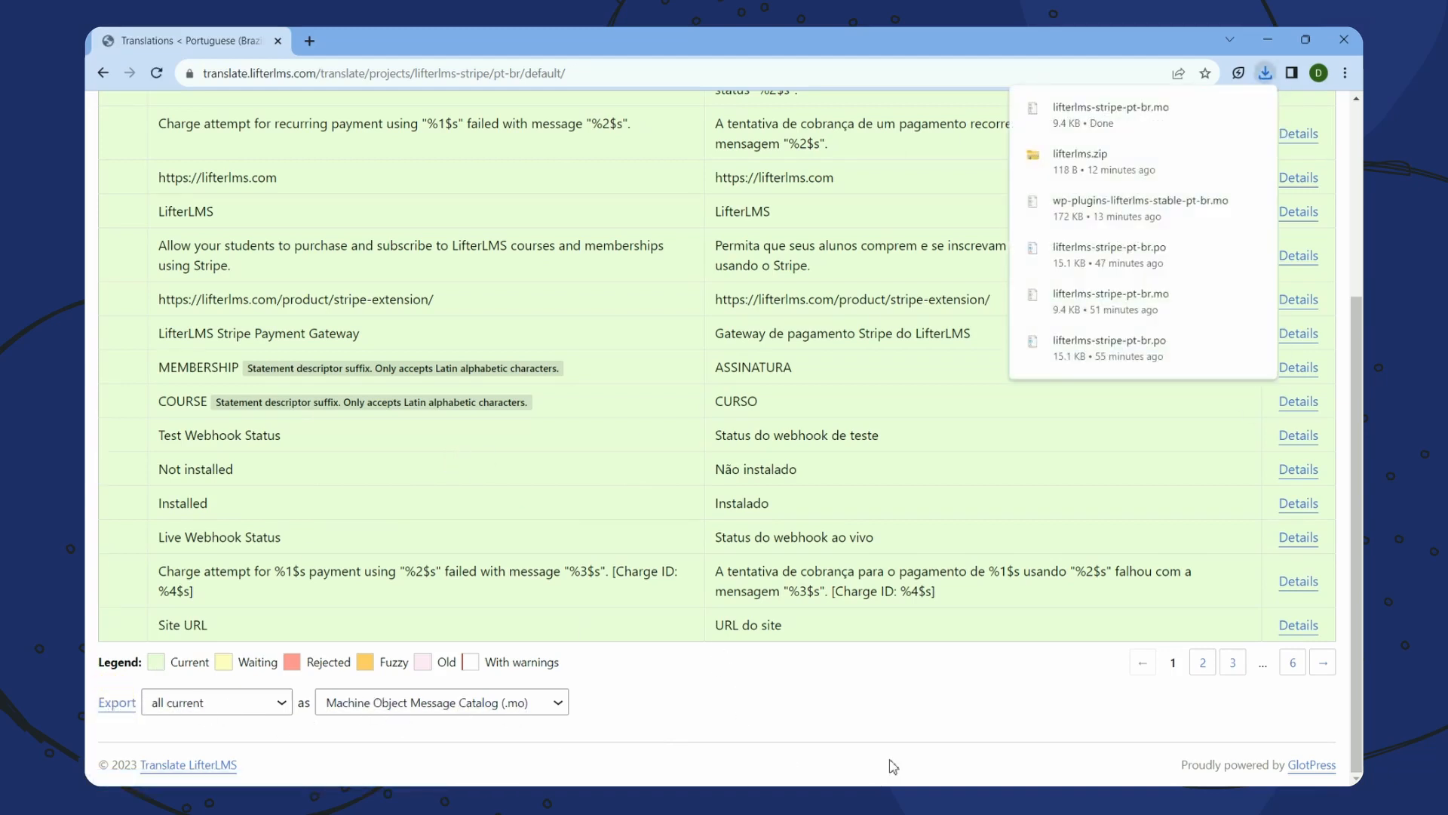
Rename the exported lifterlms-stripe-pt-br file in the Downloads folder as lifterlms-stripe-pt_BR
click(920, 699)
key(alt+Tab)
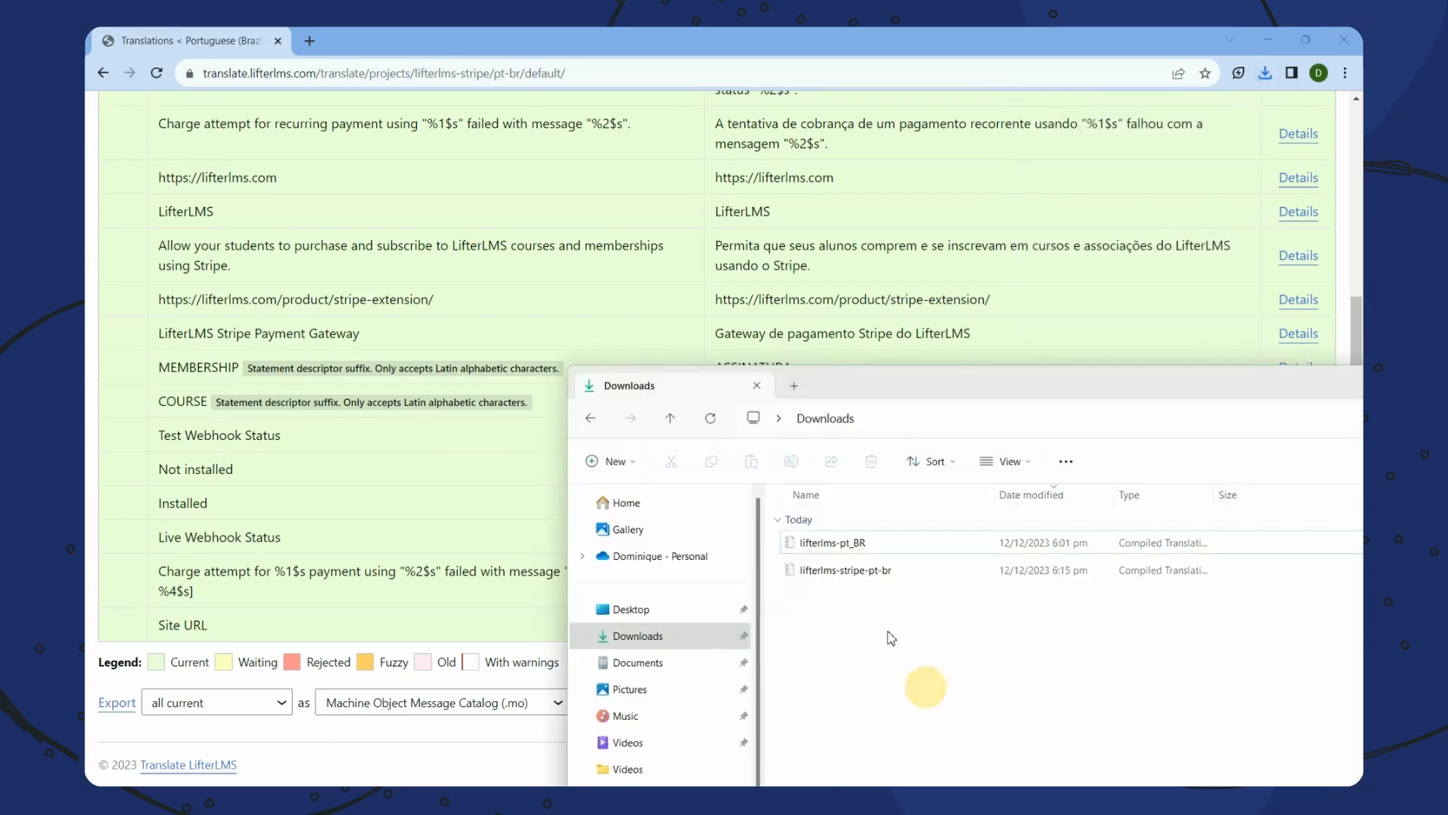
click(885, 573)
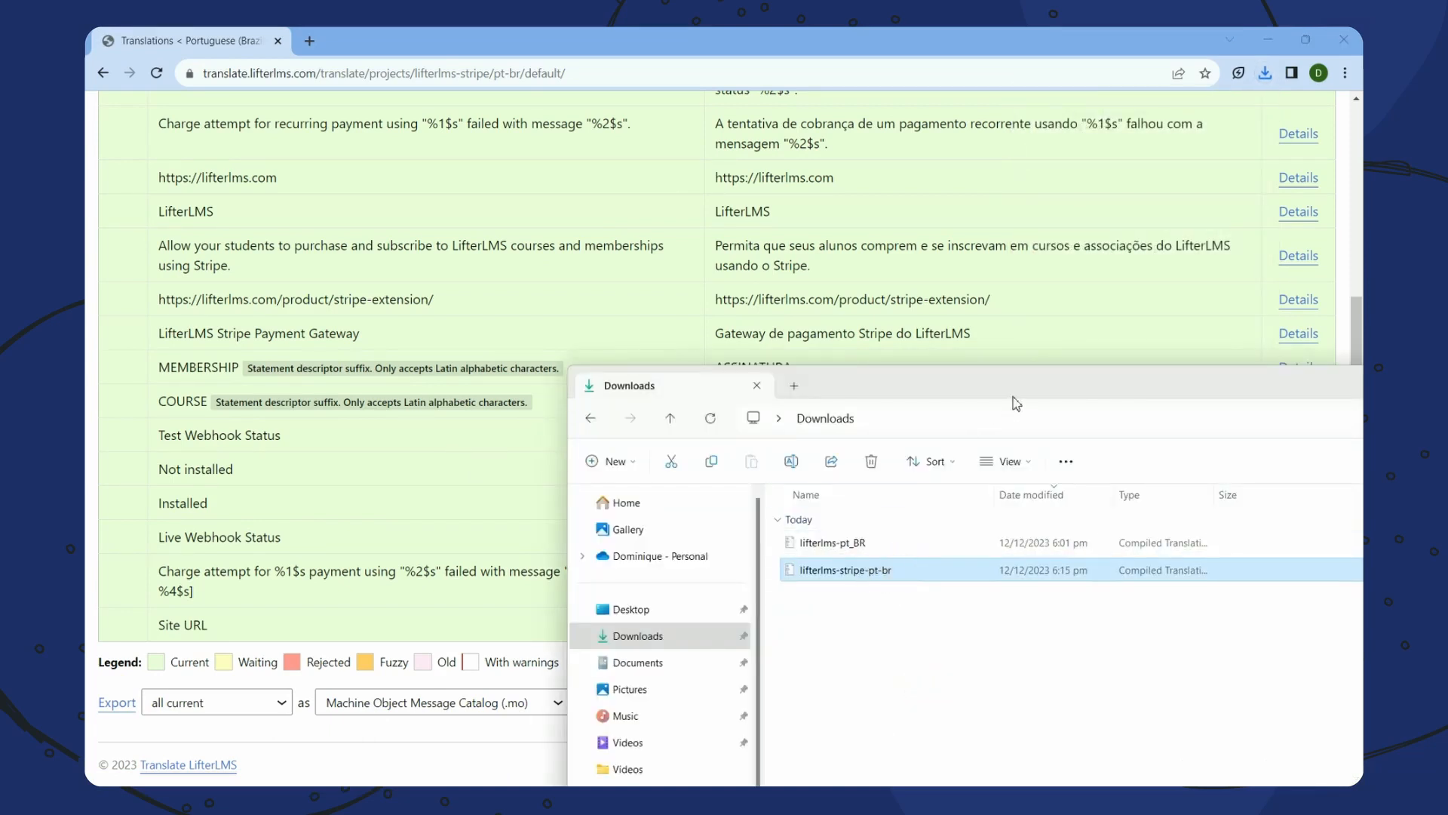
drag(1034, 389, 759, 311)
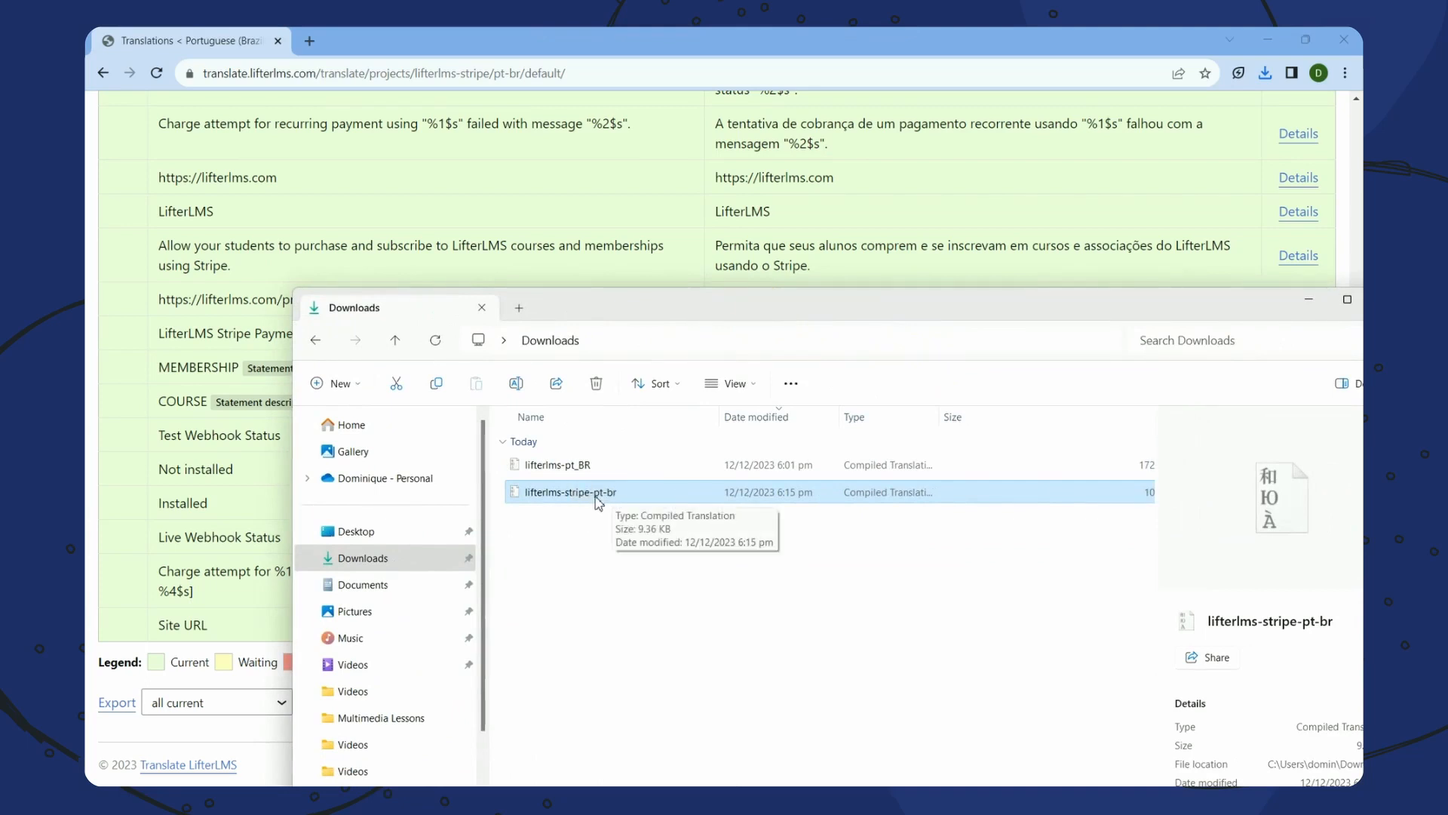
right_click(600, 500)
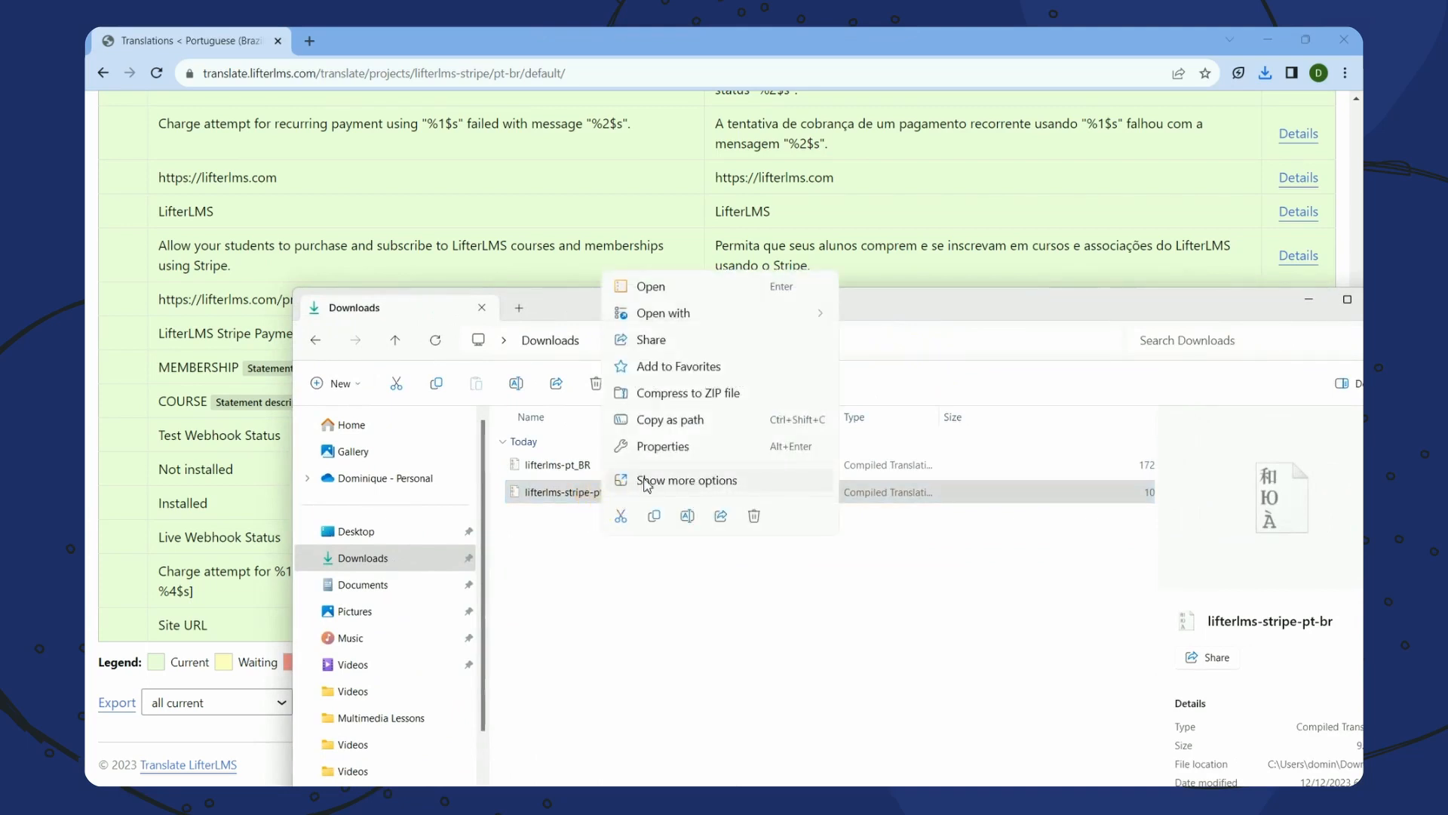
click(647, 483)
click(664, 460)
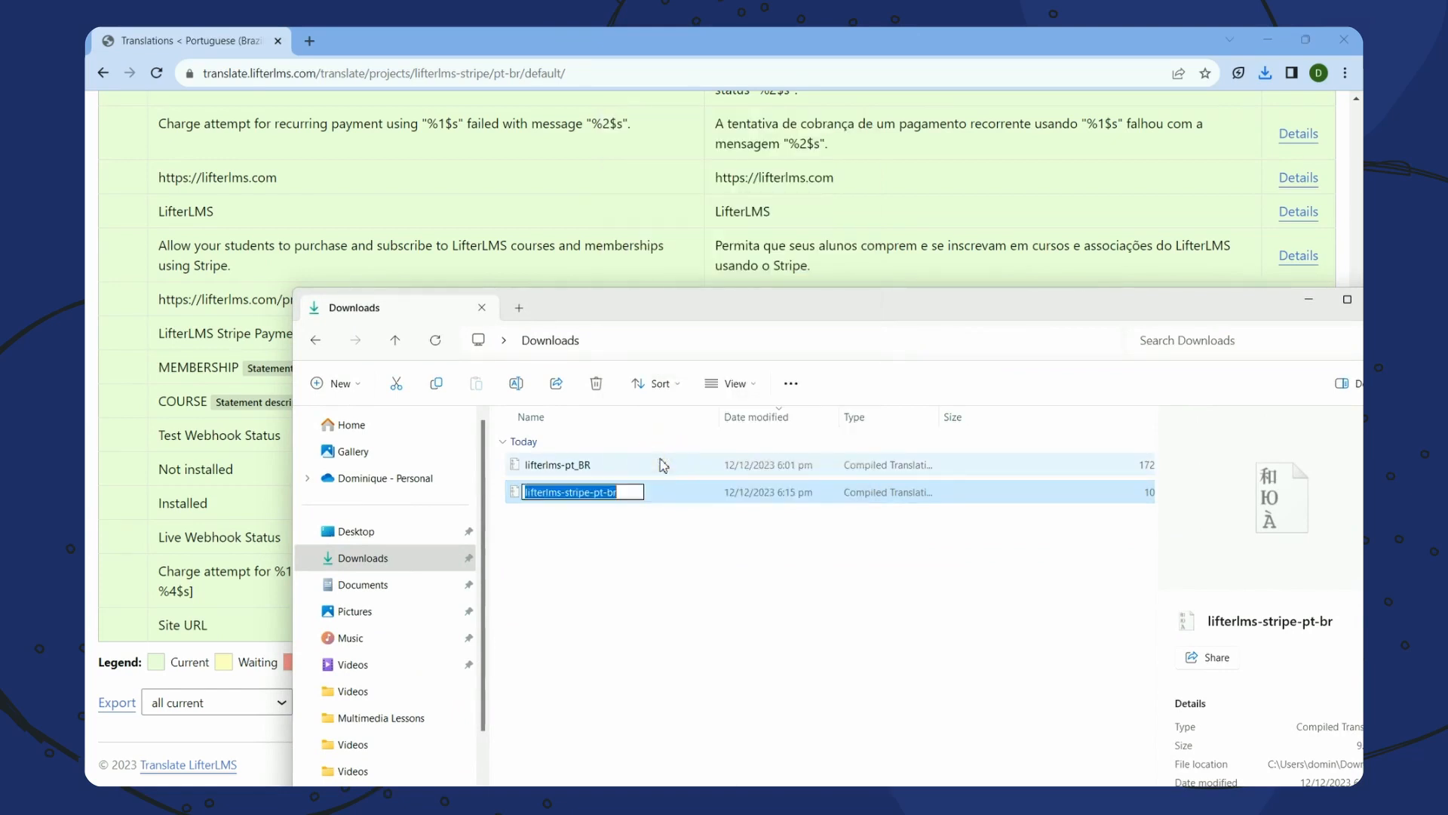
key(End)
key(BackSpace)
key(BackSpace)
text(B)
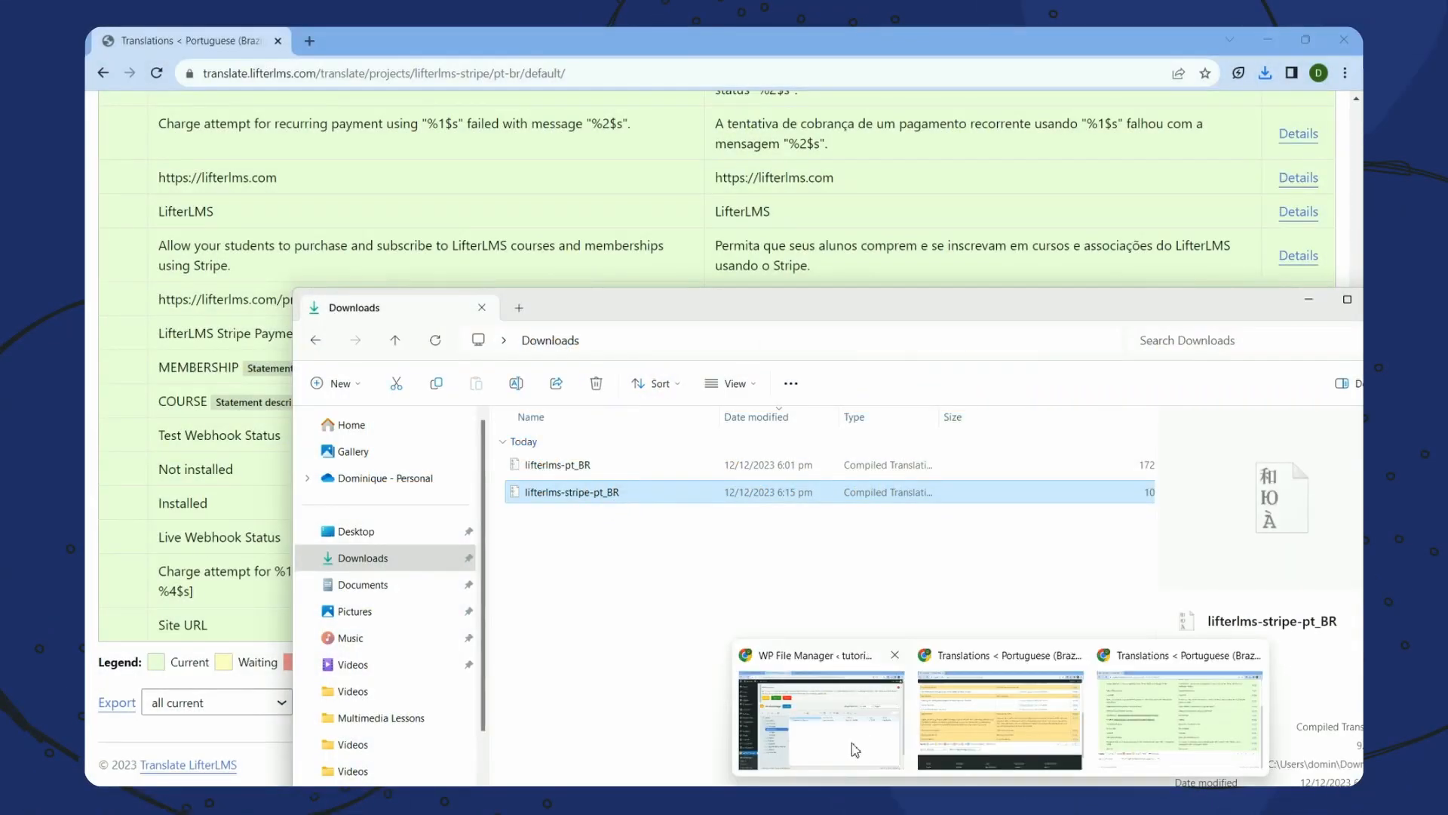
Upload the lifterlms-stripe-pt_BR file from Downloads into the site's wp-content/languages/lifterlms folder in WP File Manager
click(854, 747)
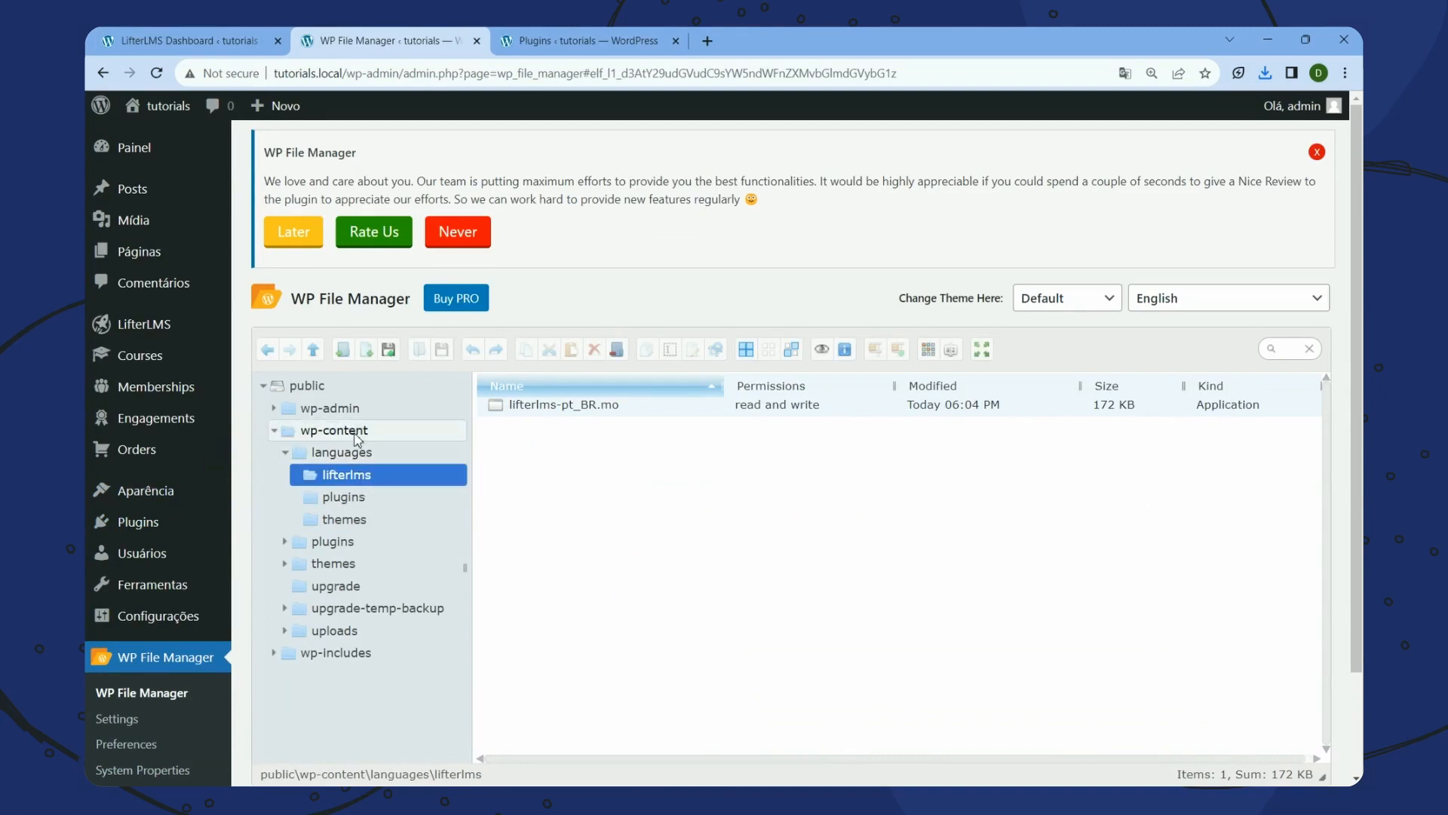
click(545, 476)
key(alt+Tab)
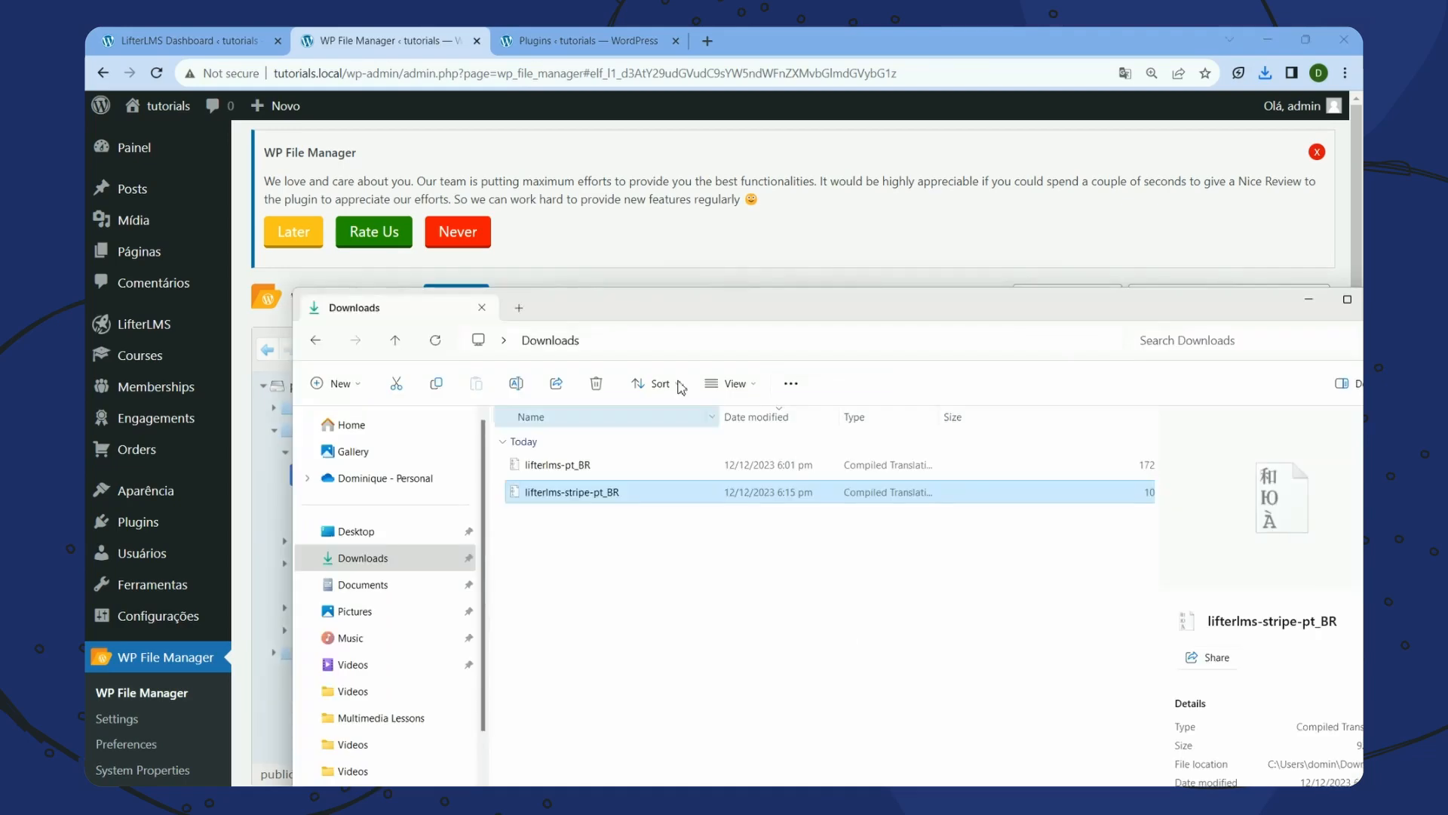
drag(679, 307, 1150, 457)
click(1051, 642)
drag(1052, 642, 663, 550)
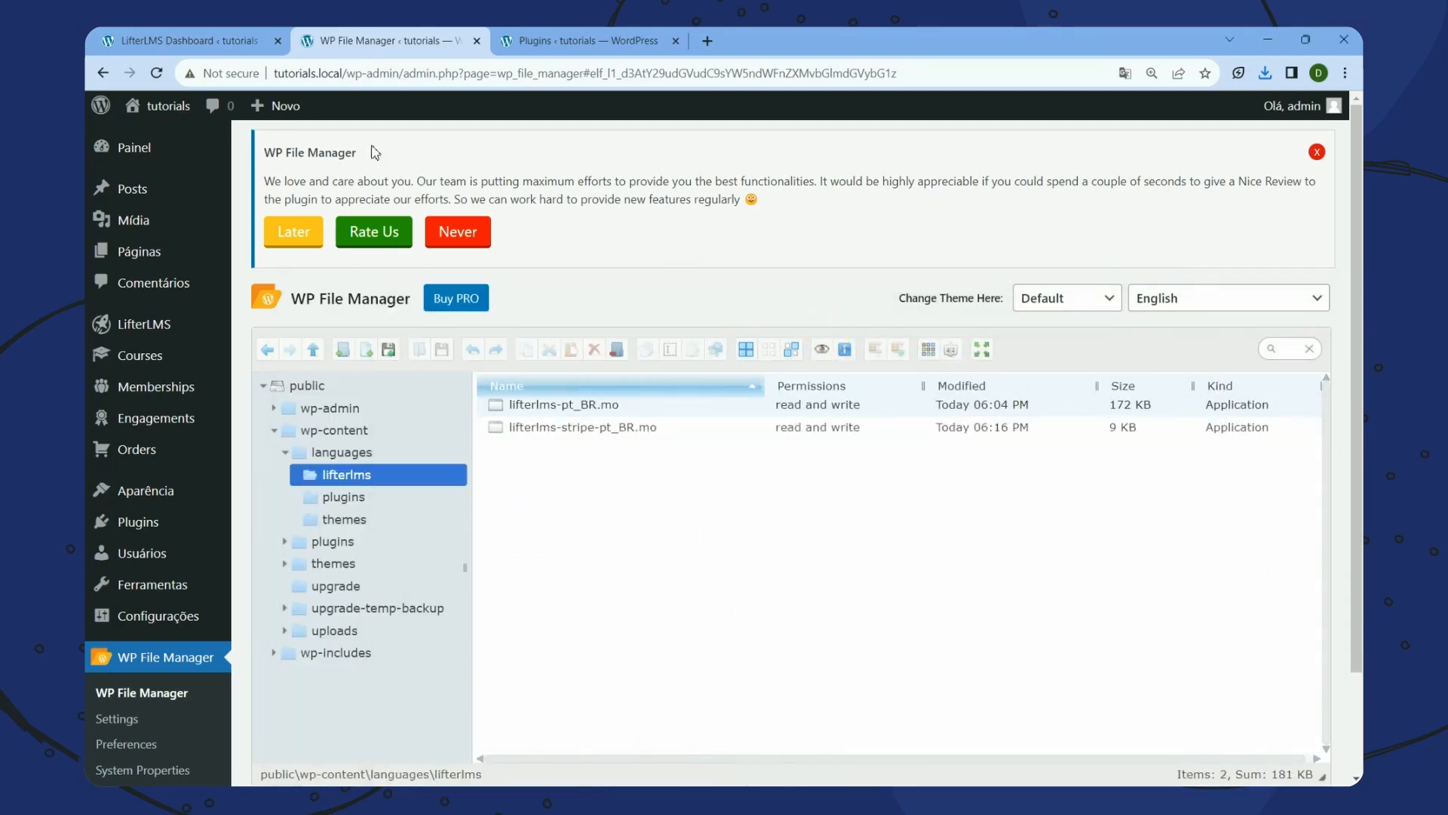
Go to the LifterLMS course list and view the Demo Course in a new browser tab
click(232, 35)
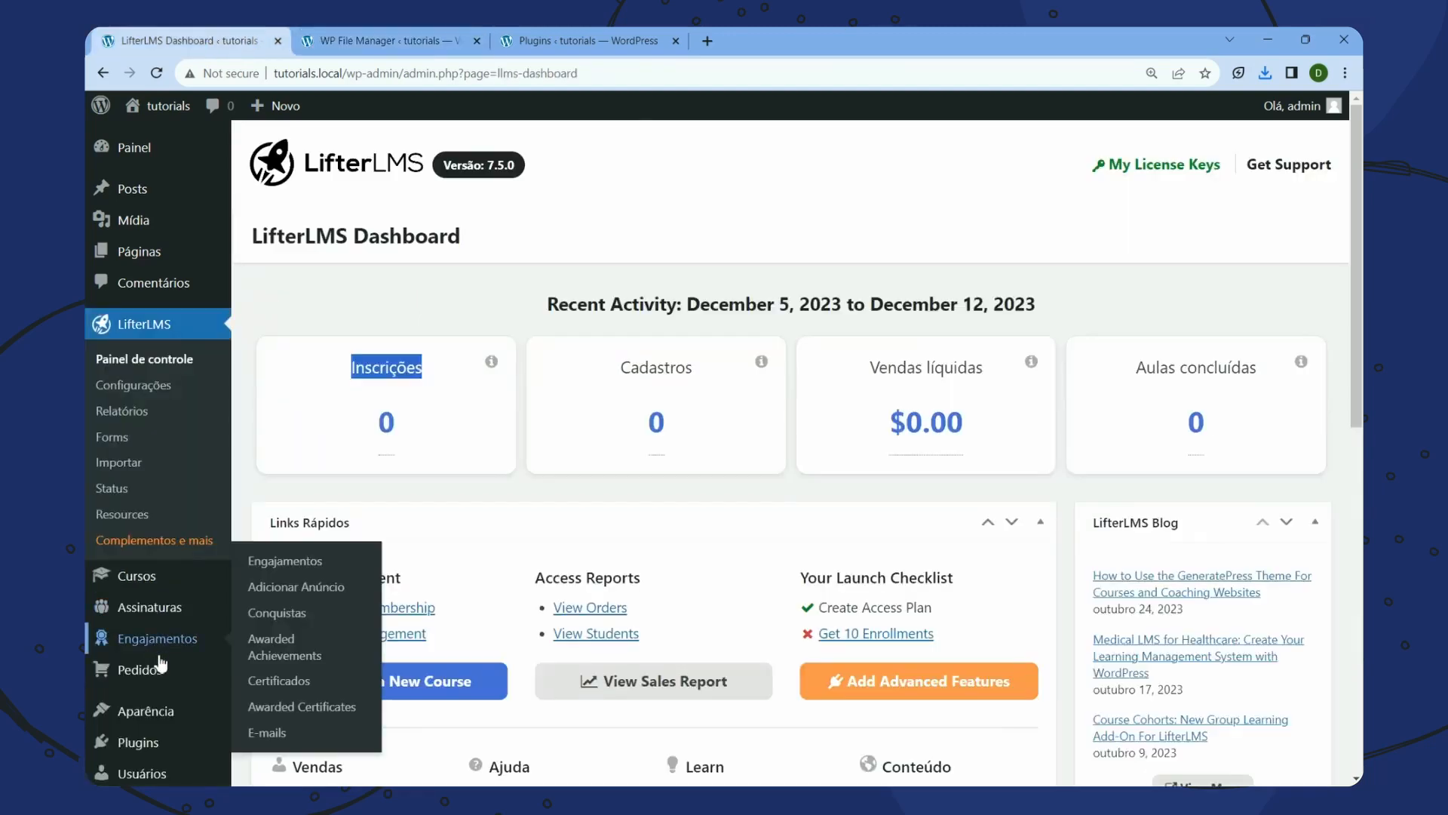
click(562, 35)
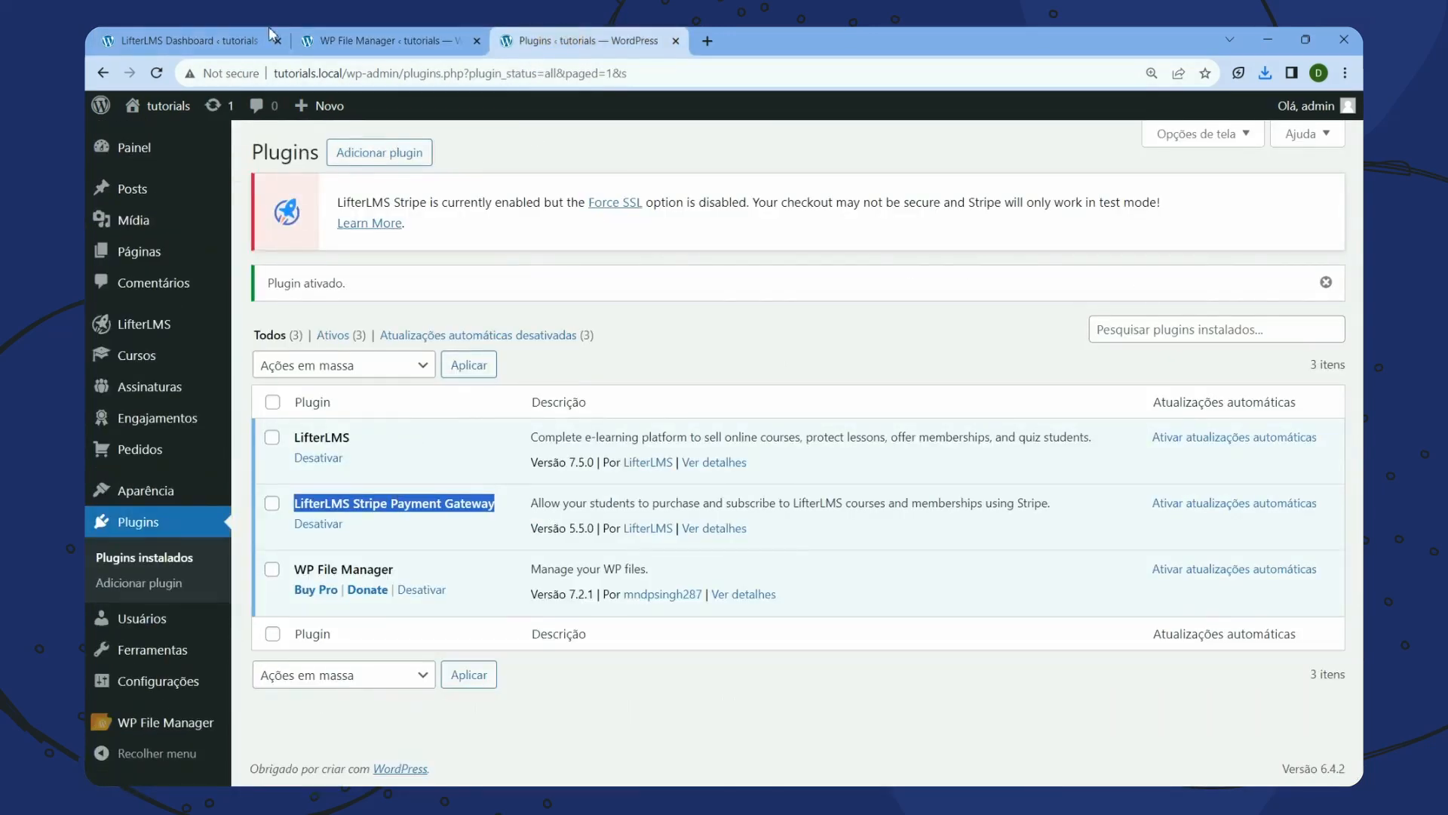
click(226, 39)
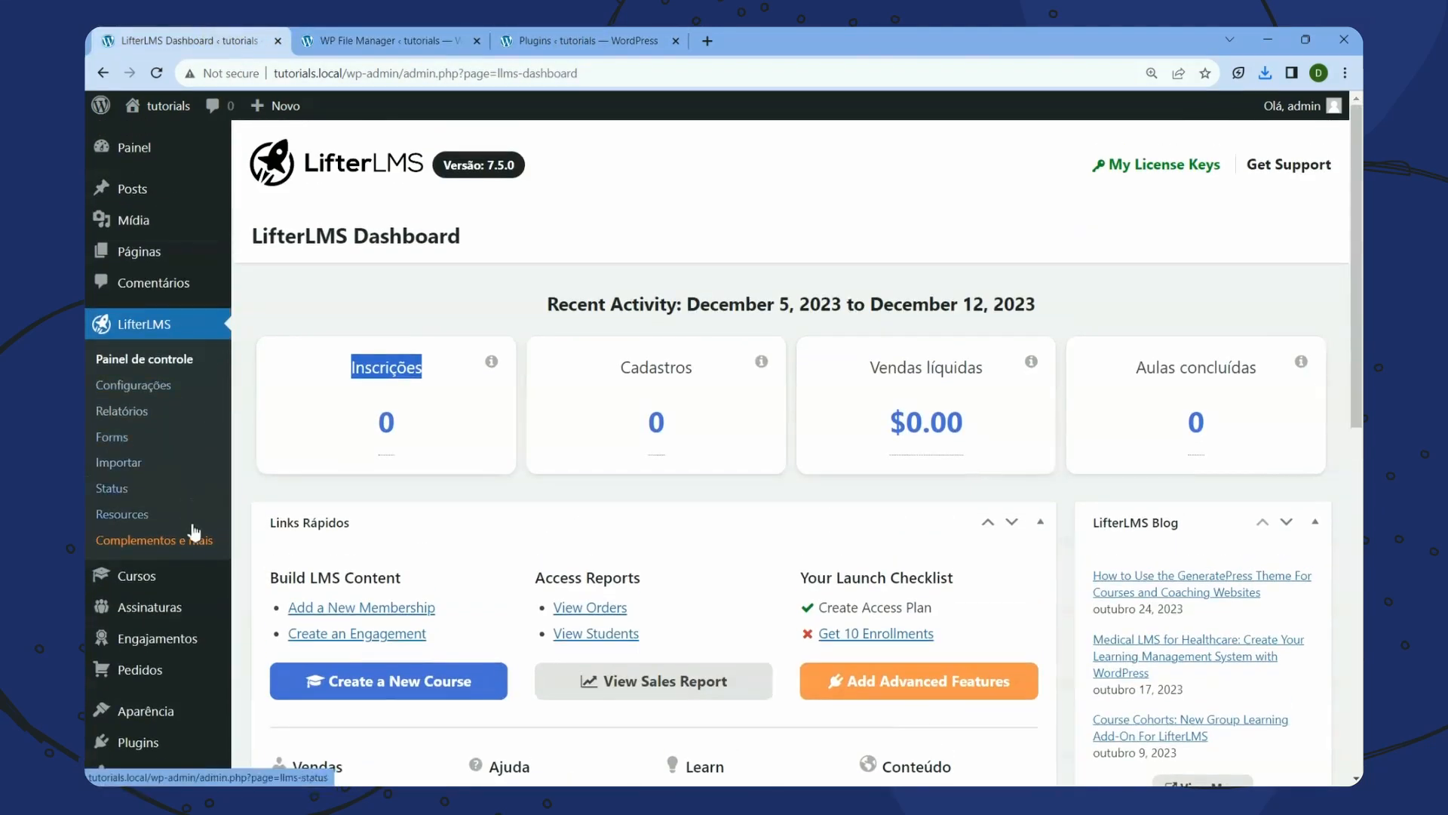
click(154, 580)
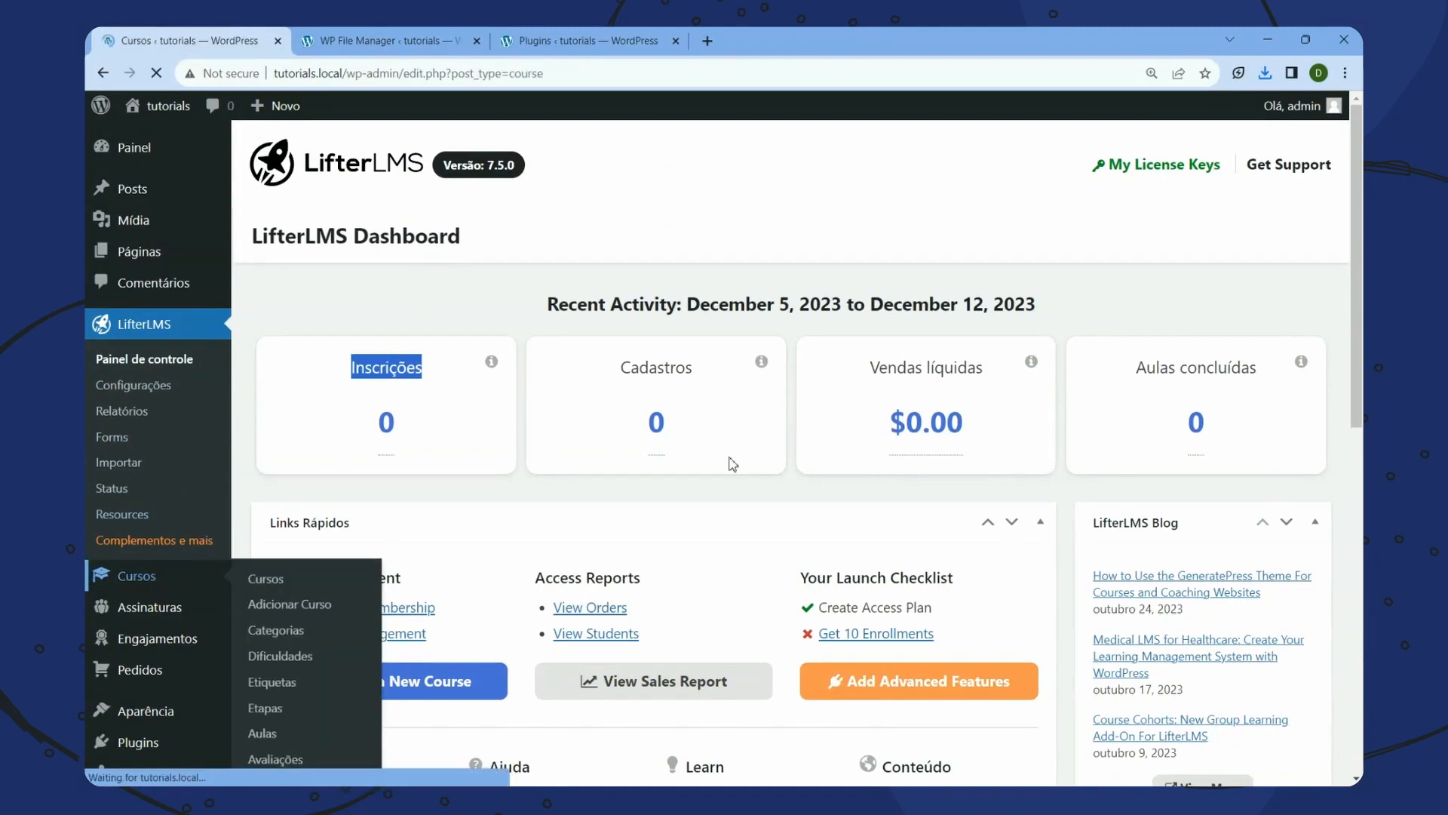
scroll(388, 568, down, 1)
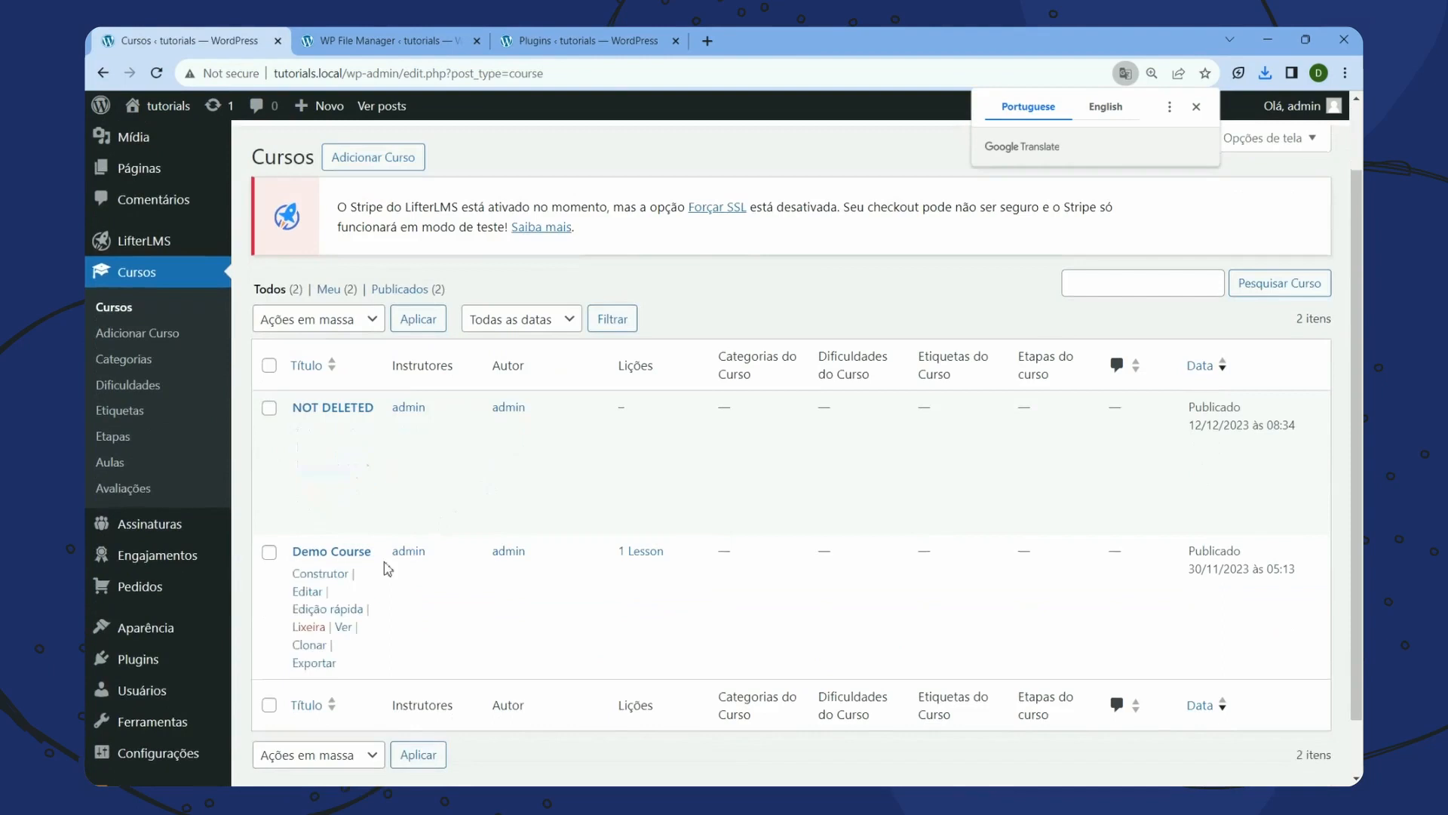
right_click(342, 627)
click(415, 459)
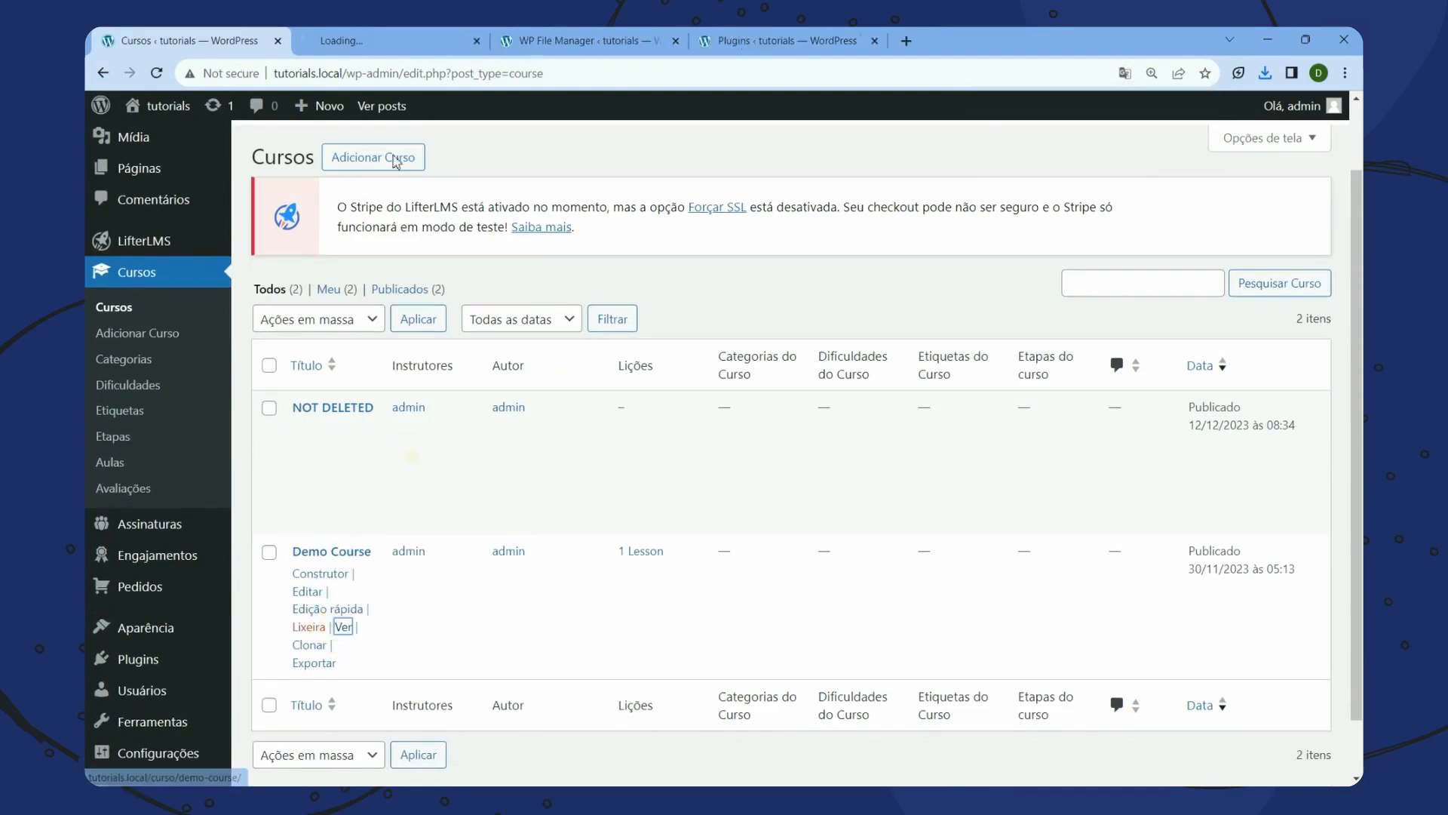
click(404, 37)
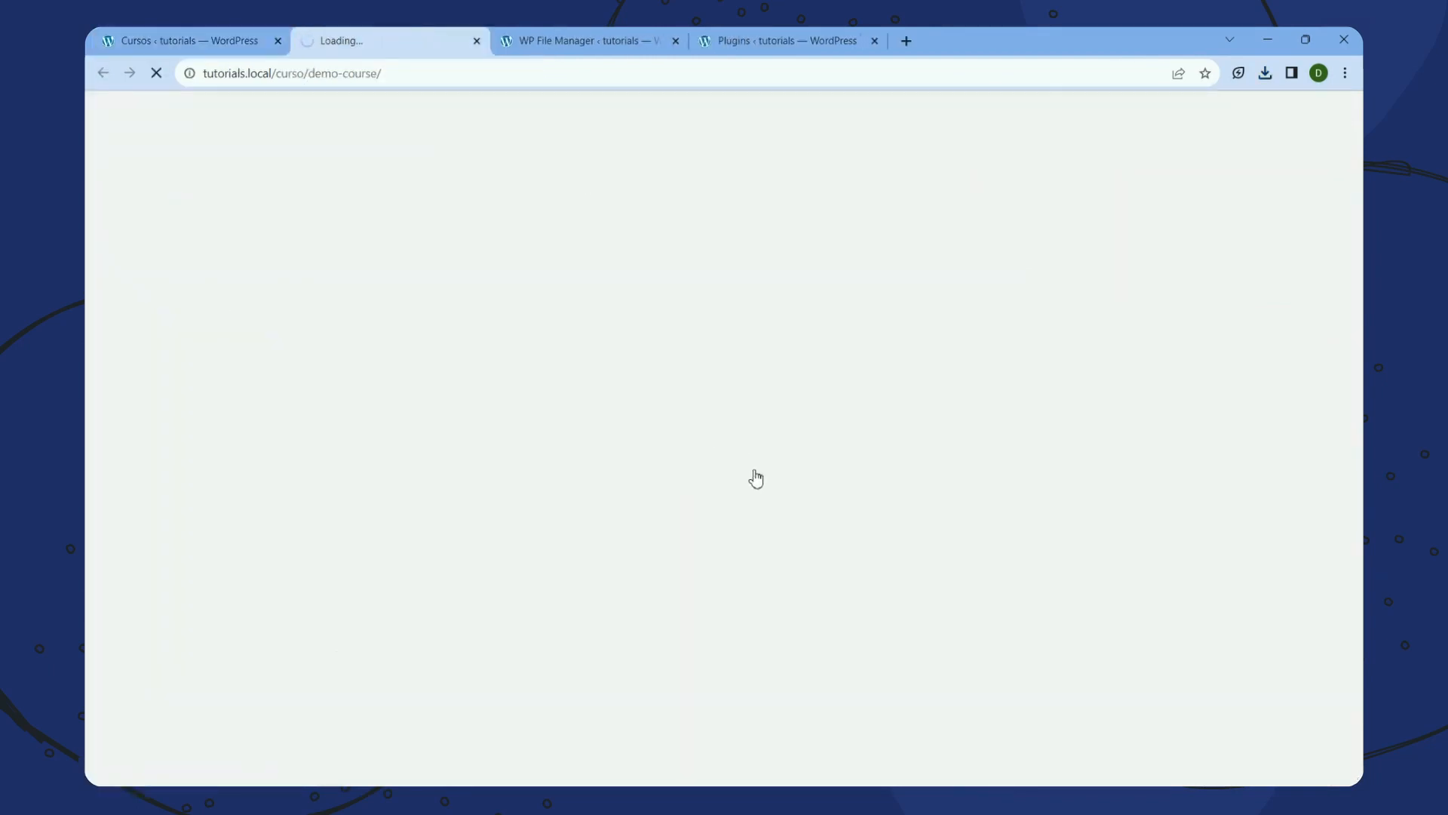
Enroll in the Demo Course plan and examine the Stripe test mode notice in the checkout's payment details
scroll(516, 505, down, 5)
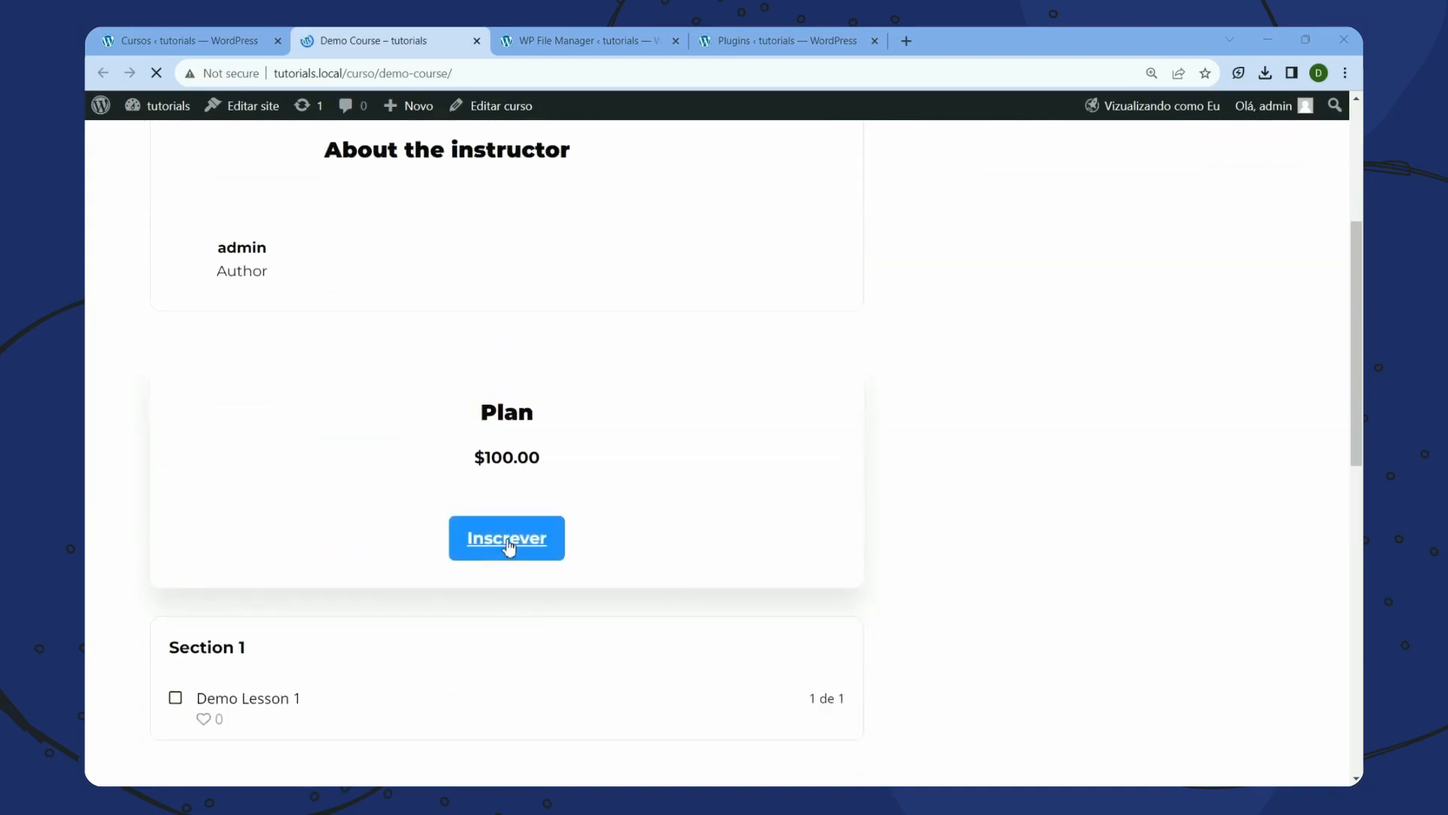
click(508, 549)
scroll(509, 547, down, 3)
scroll(509, 547, down, 12)
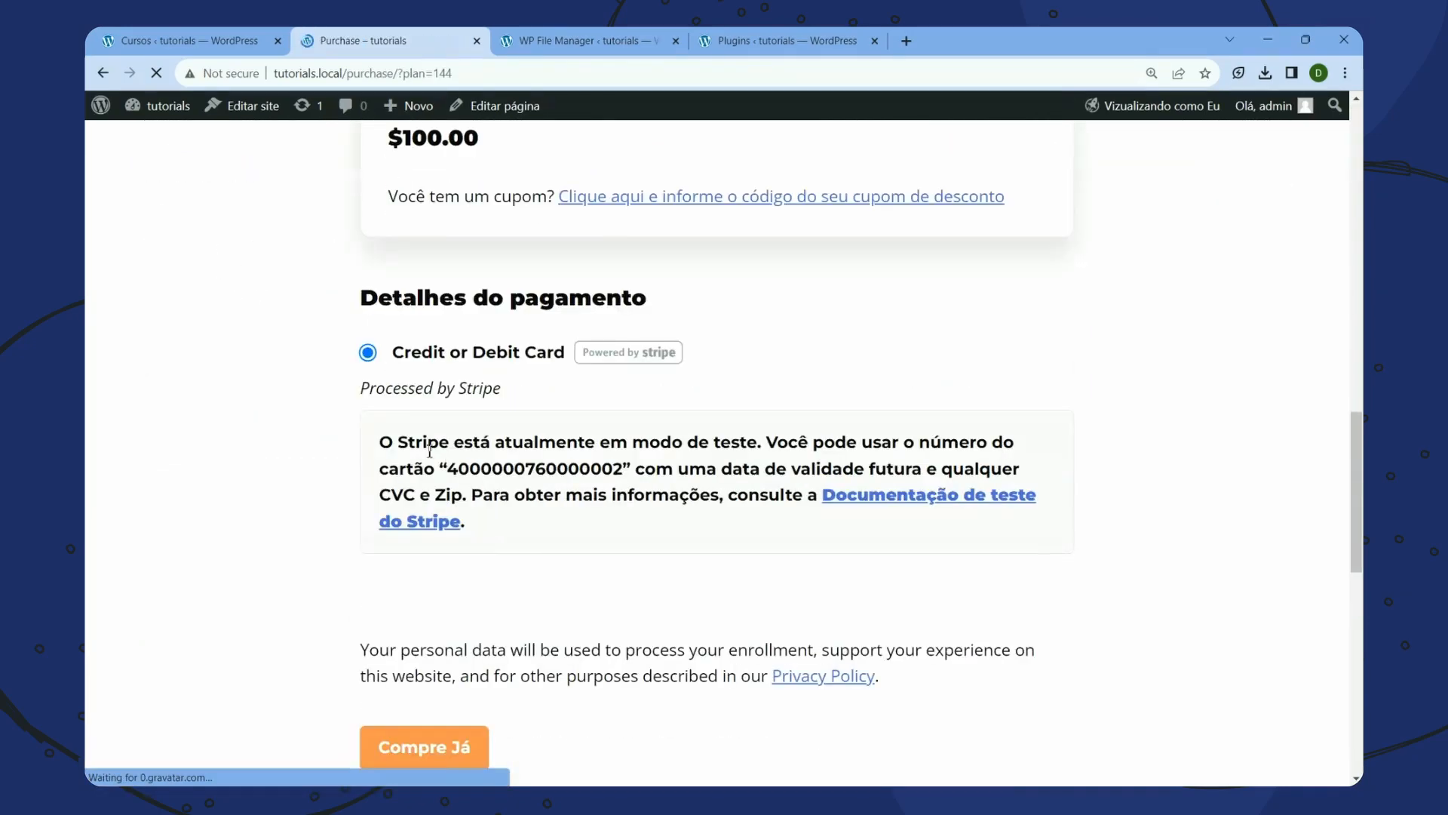
drag(385, 442, 822, 504)
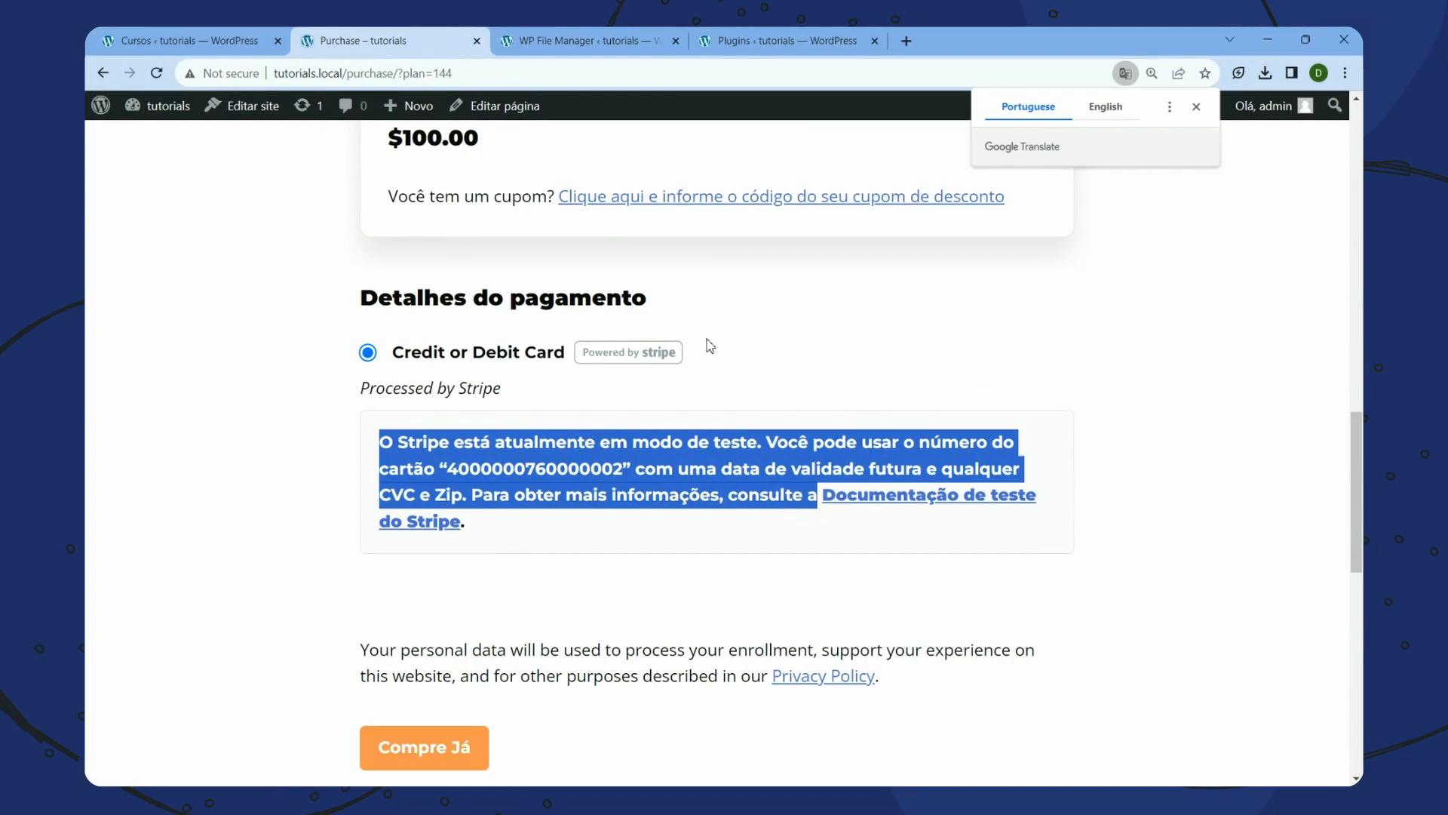
Permanently remove lifterlms-stripe-pt_BR.mo from the languages/lifterlms folder in WP File Manager
click(592, 40)
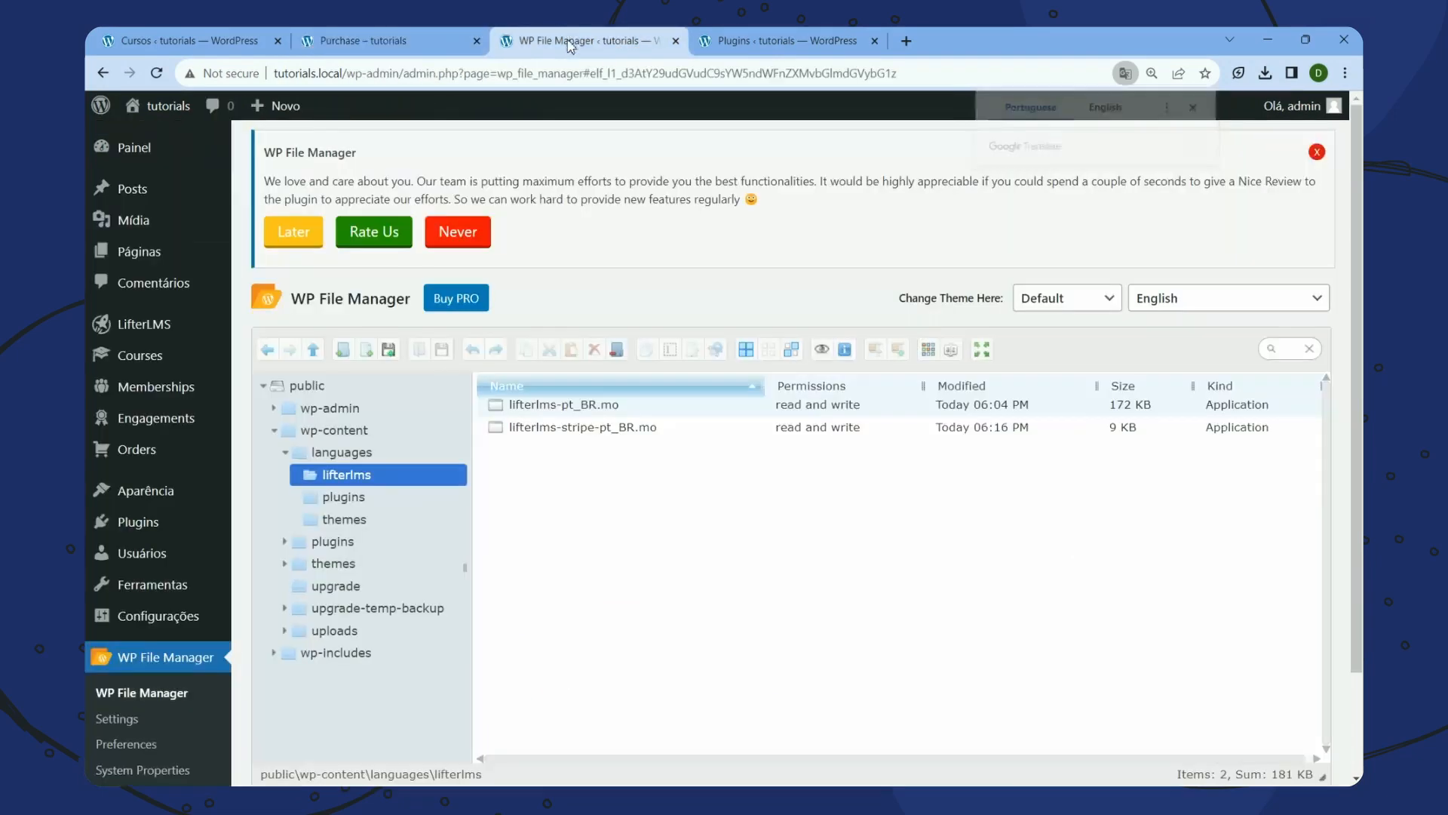
click(608, 430)
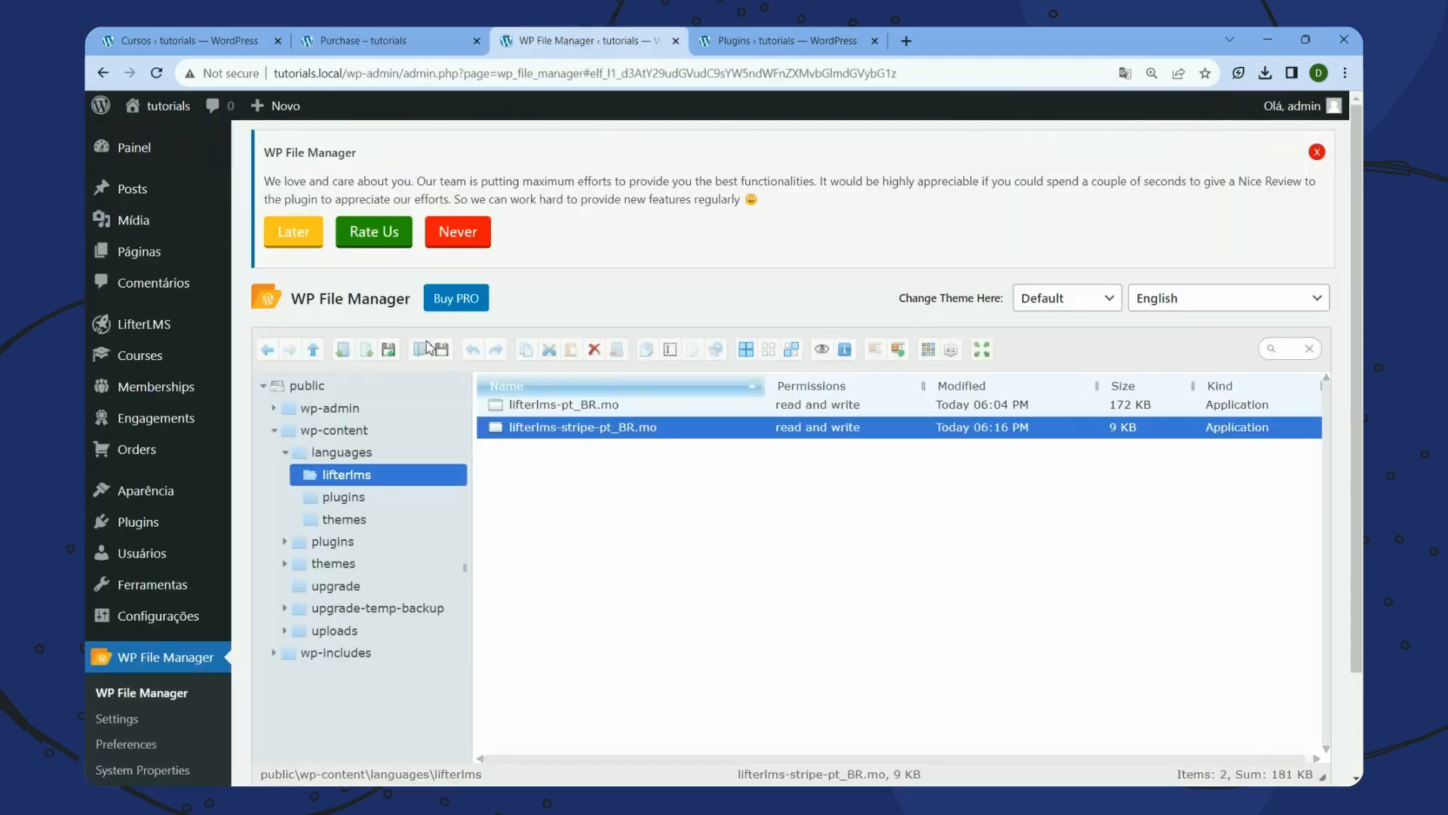
click(595, 352)
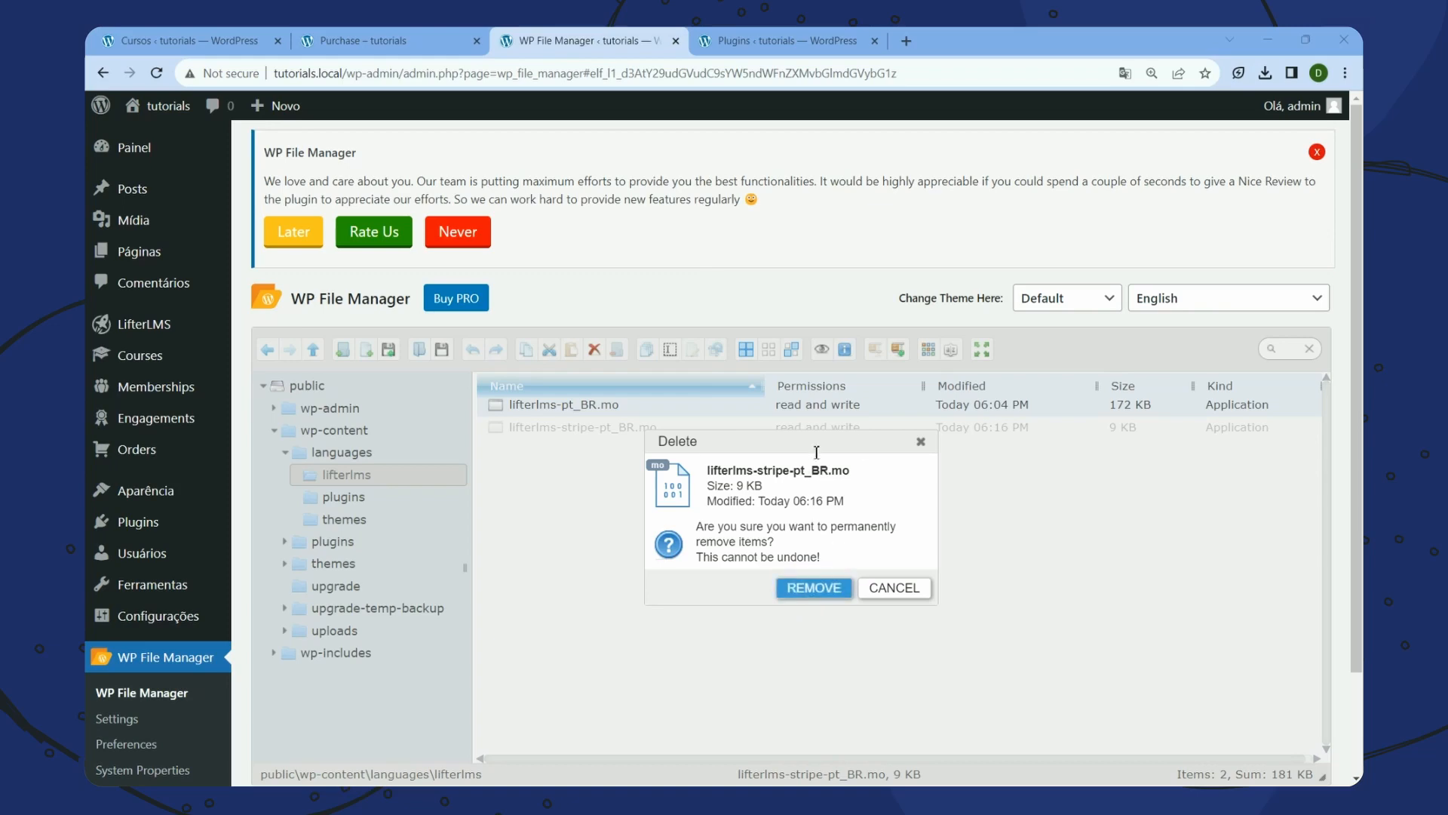
drag(875, 443, 1060, 490)
click(1002, 634)
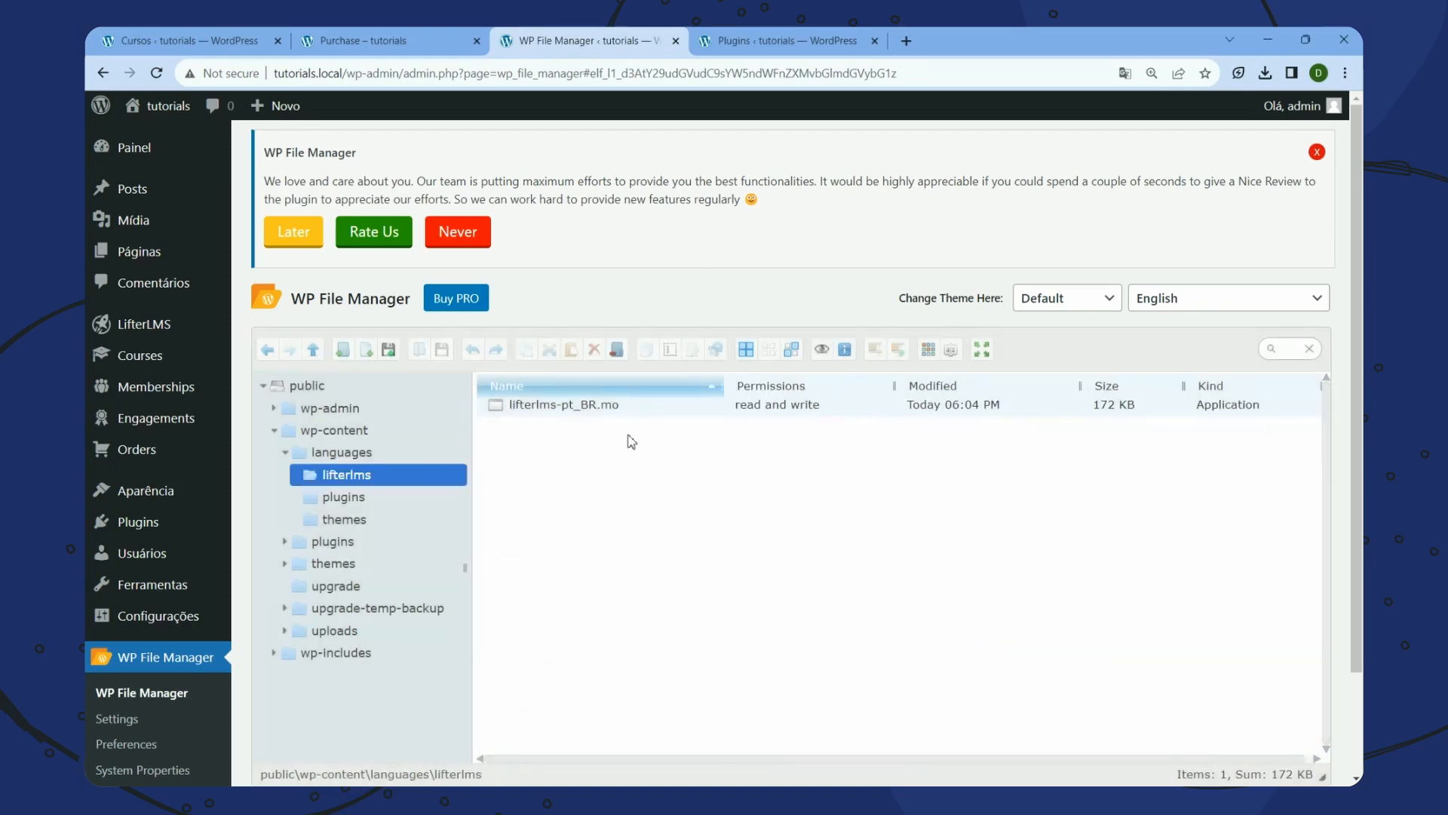
Return to the Purchase page and reload it to check the language of the Stripe notice
click(410, 36)
right_click(281, 305)
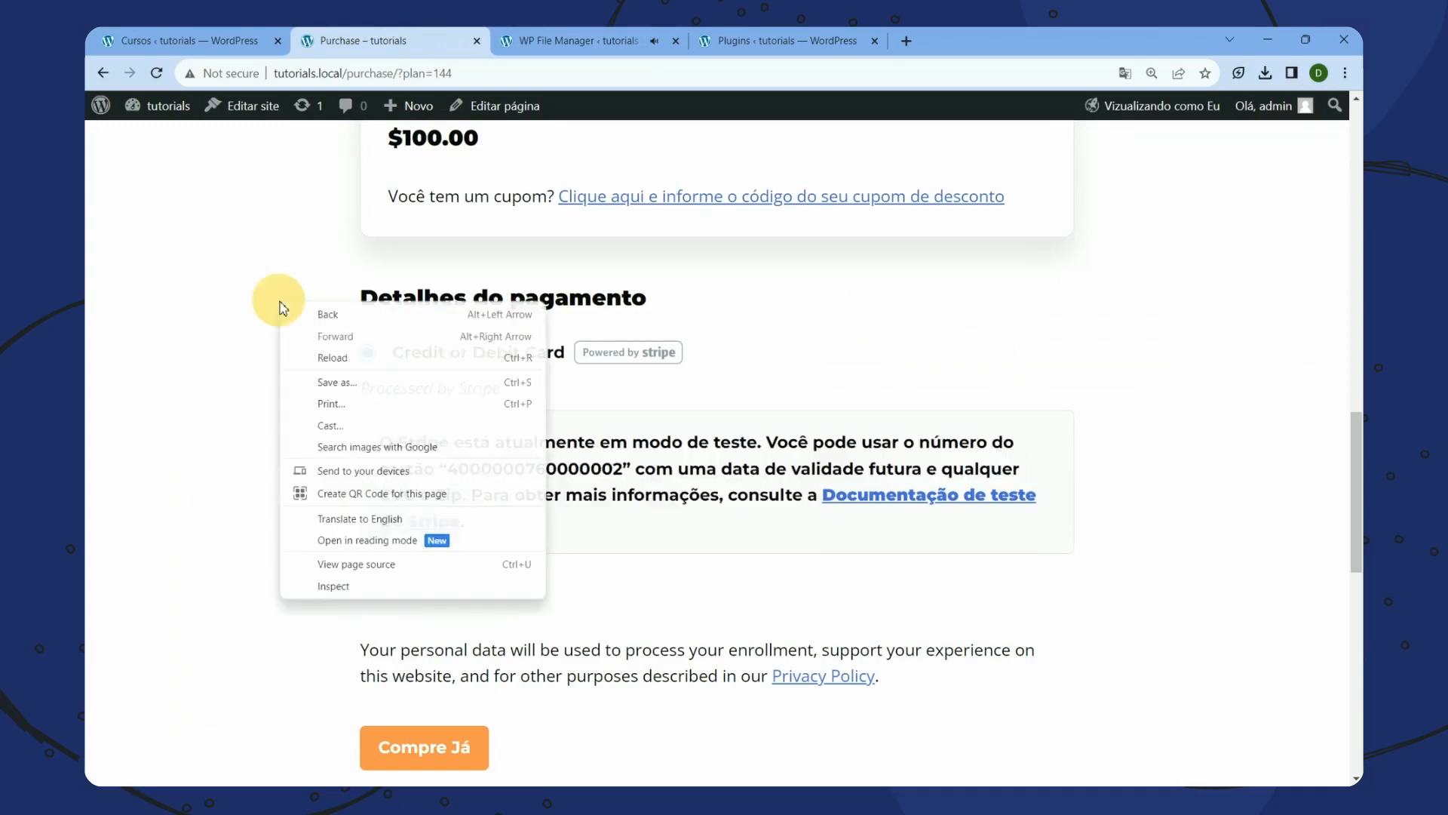
click(355, 359)
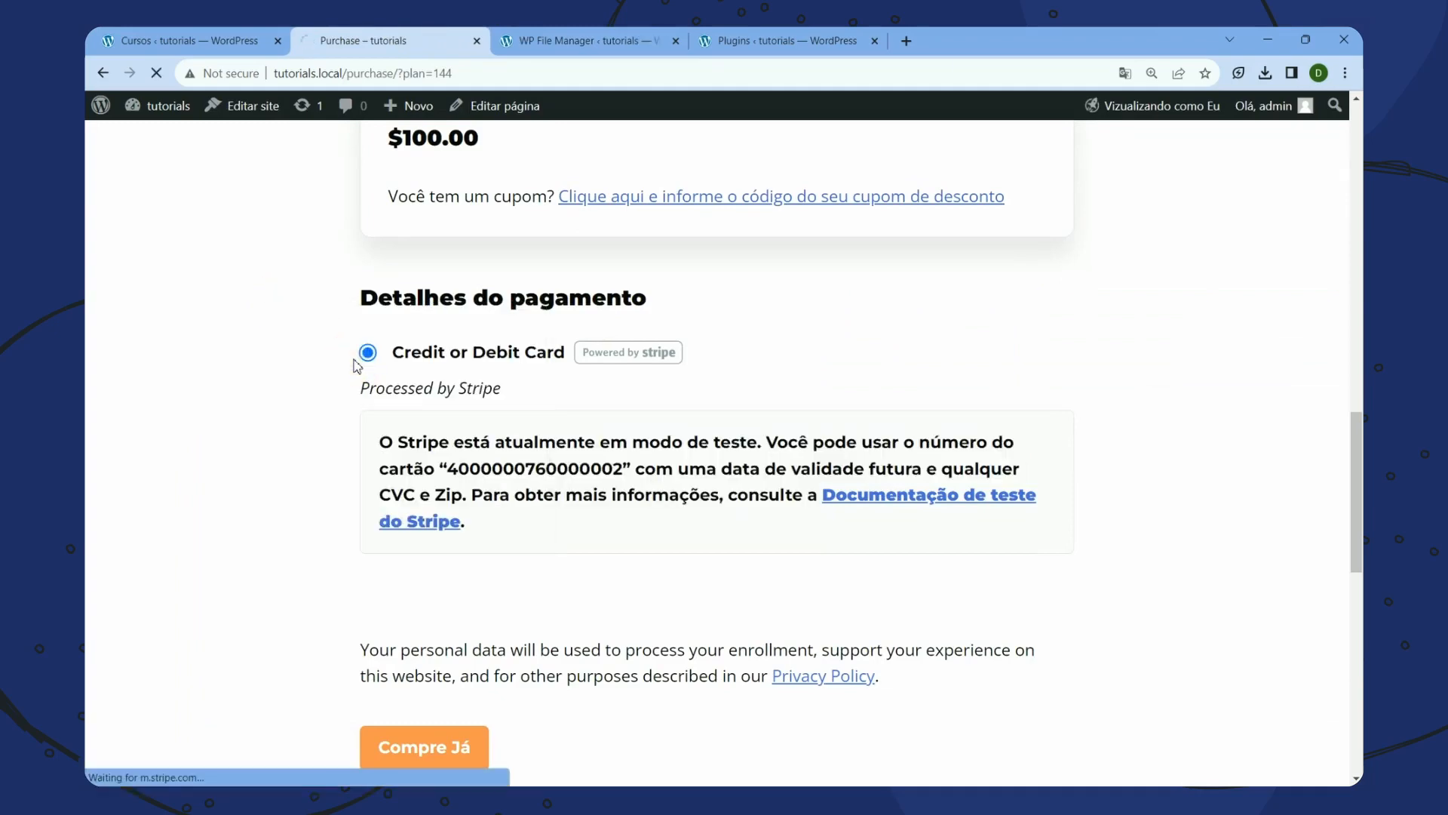
Upload lifterlms-stripe-pt_BR.mo from the computer back into the wp-content/languages/lifterlms folder in WP File Manager
double_click(571, 444)
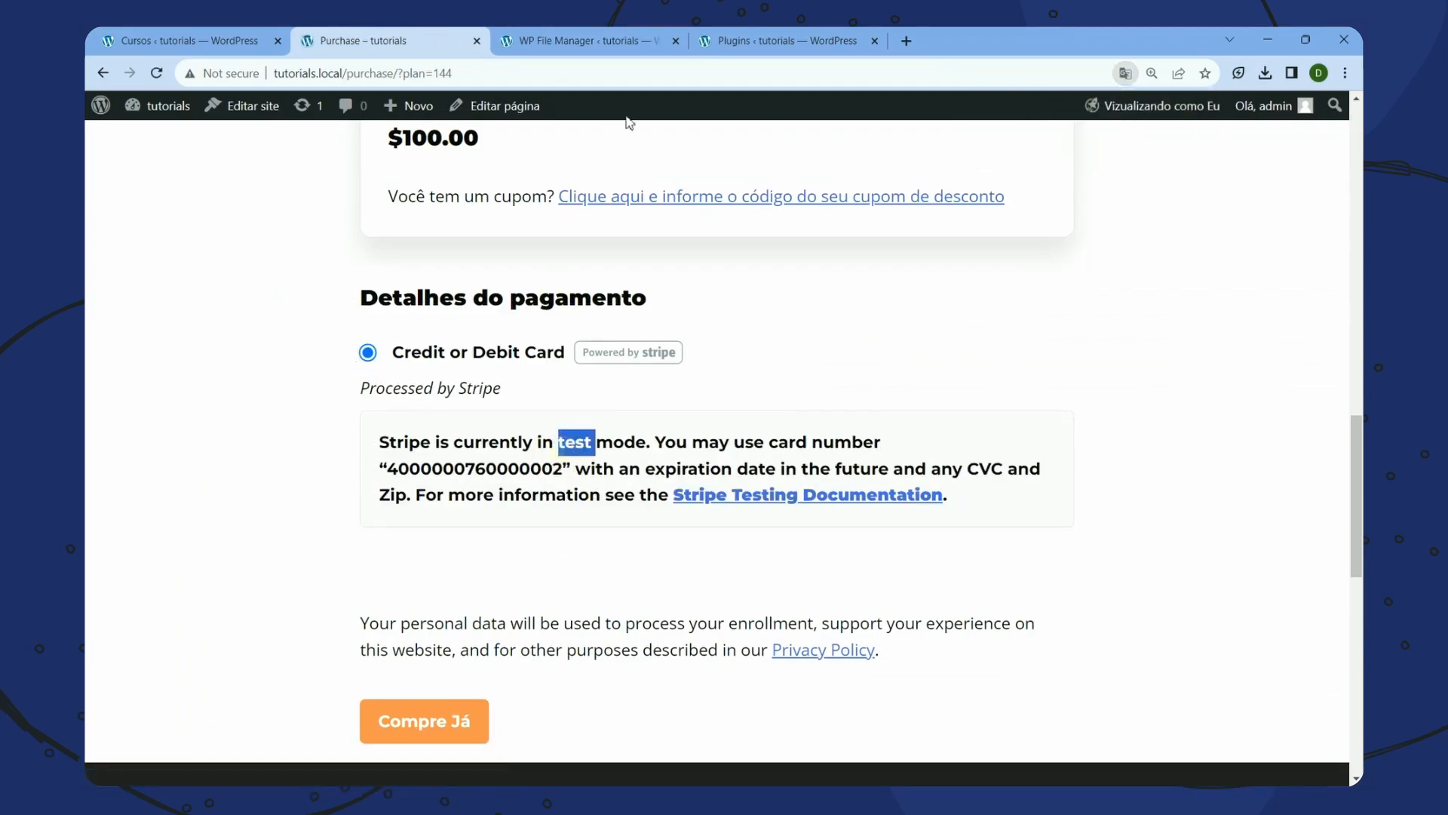
click(532, 45)
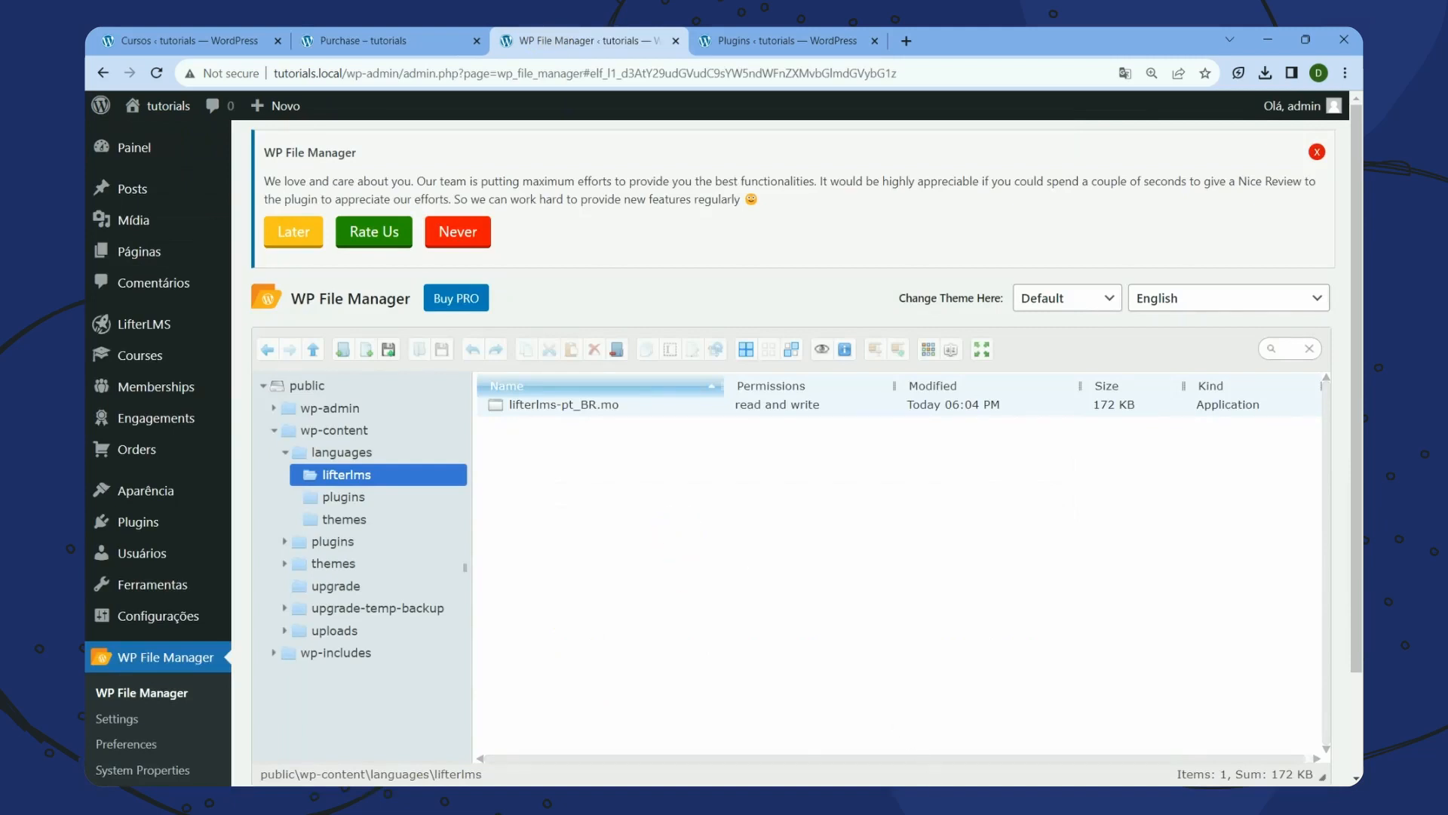
key(alt+Tab)
drag(1011, 640, 652, 587)
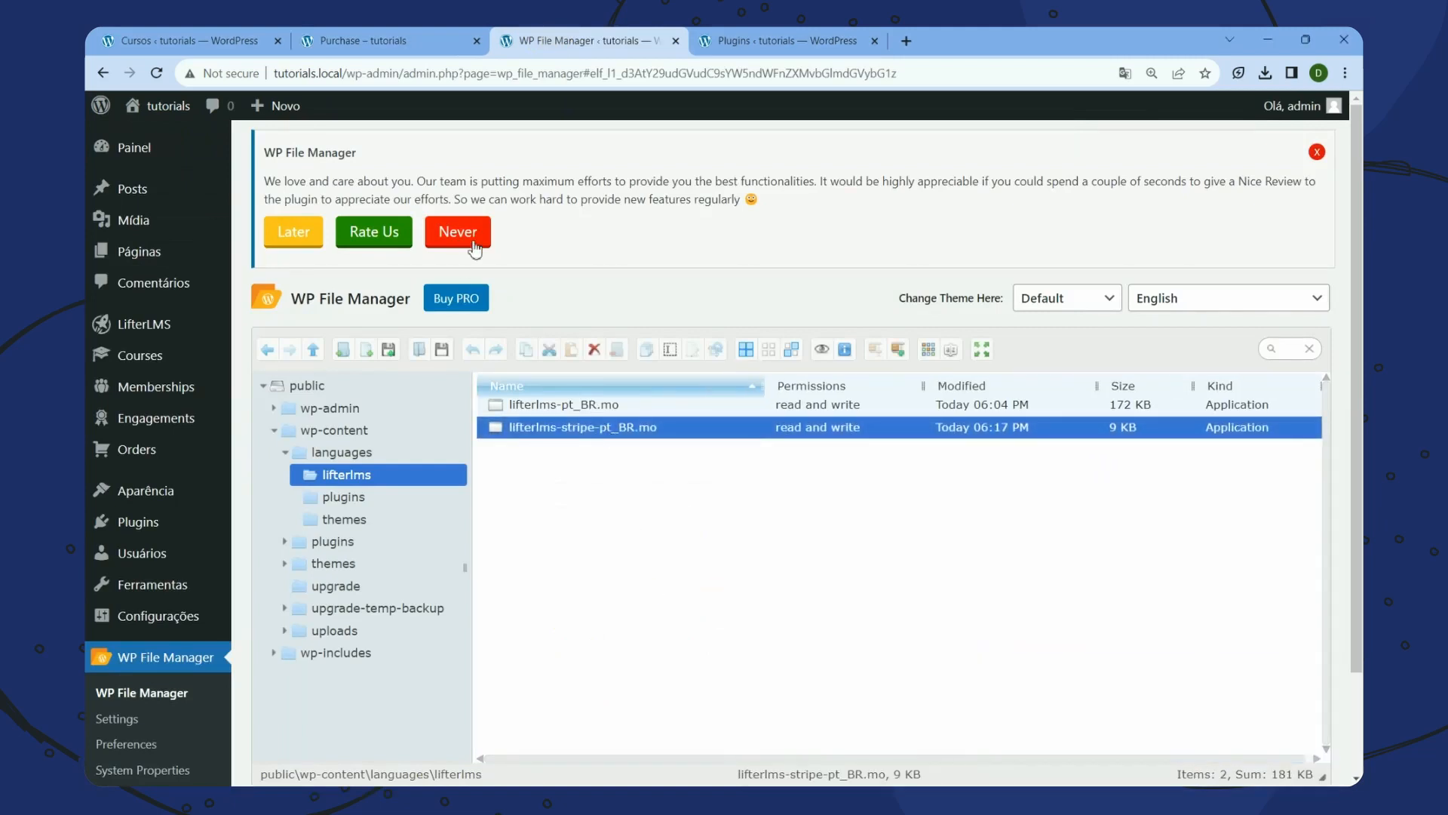
Reload the Purchase page and examine the language of the Stripe test mode notice in the payment details
click(400, 39)
right_click(273, 281)
click(316, 337)
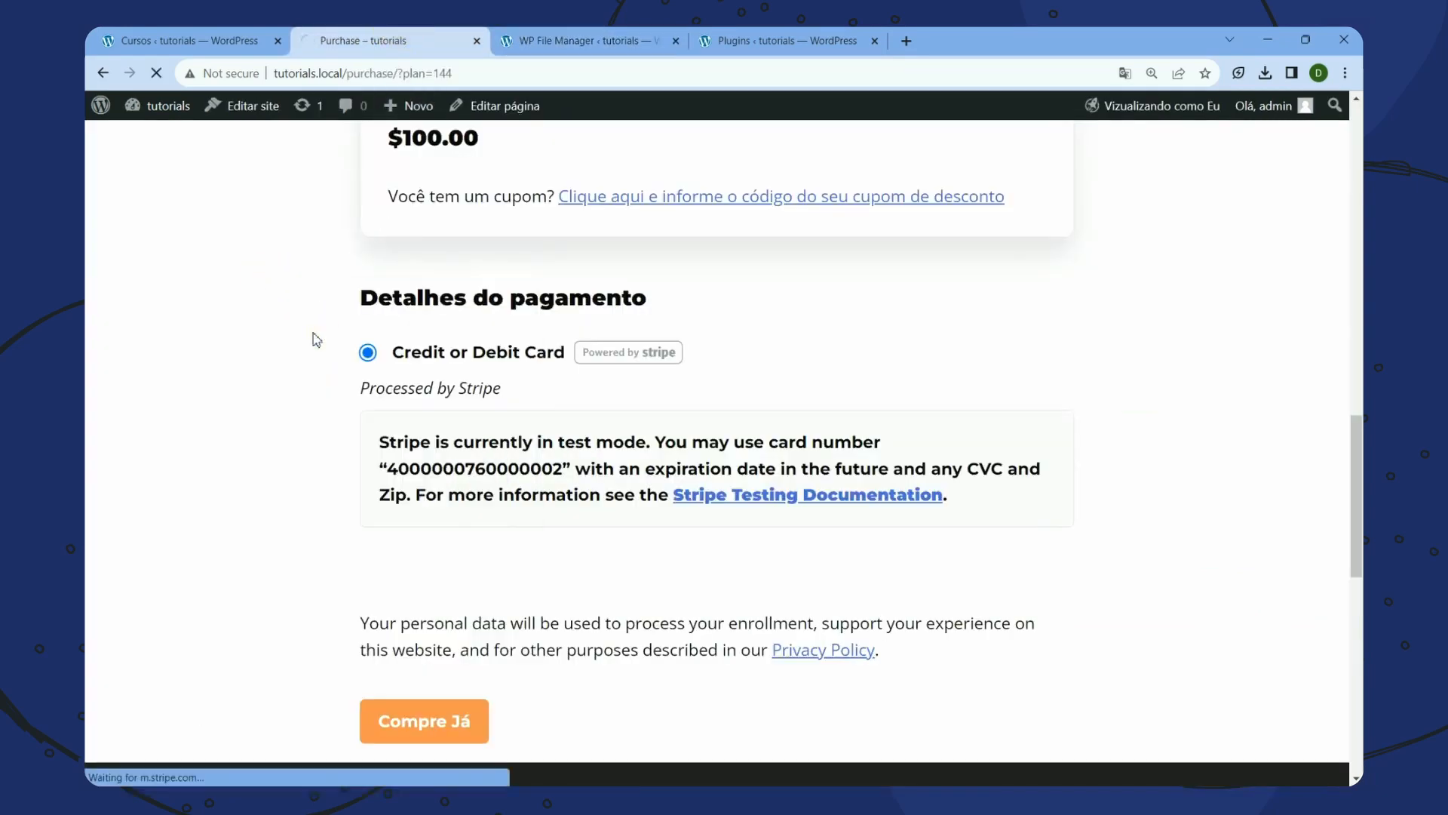
drag(380, 419, 786, 493)
click(1204, 493)
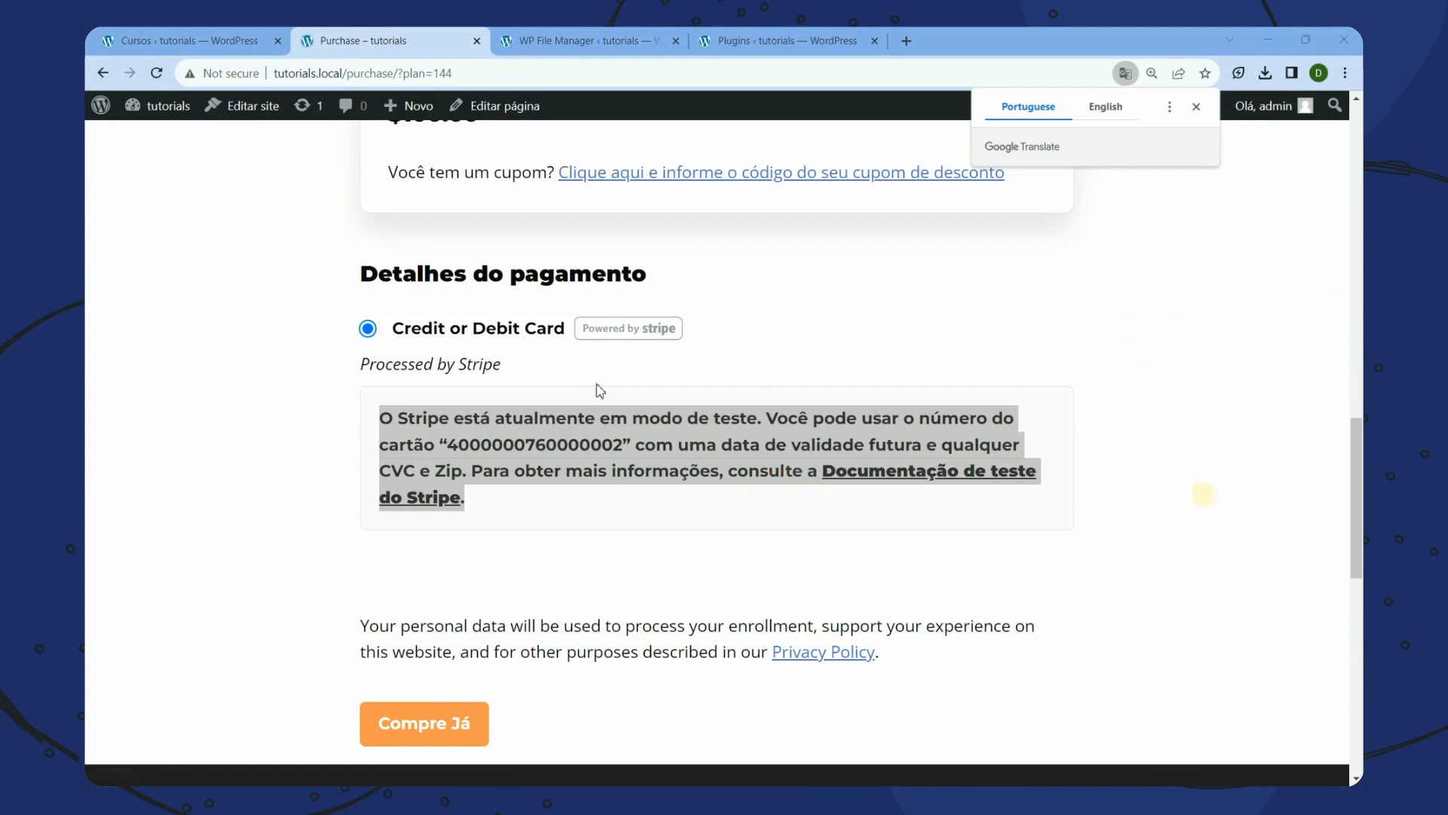
double_click(447, 365)
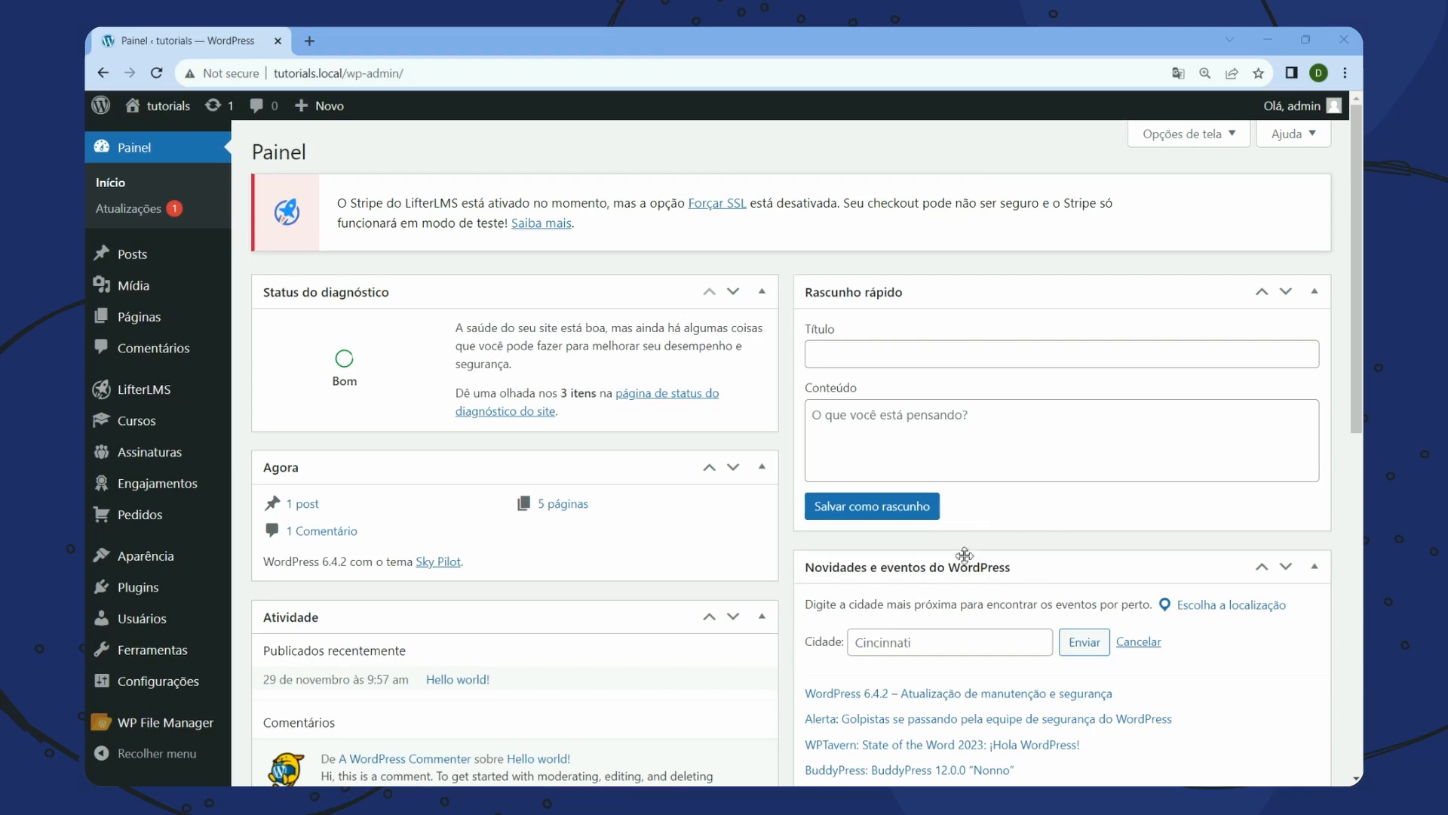
Go to WP File Manager and permanently remove the languages folder from wp-content
click(189, 731)
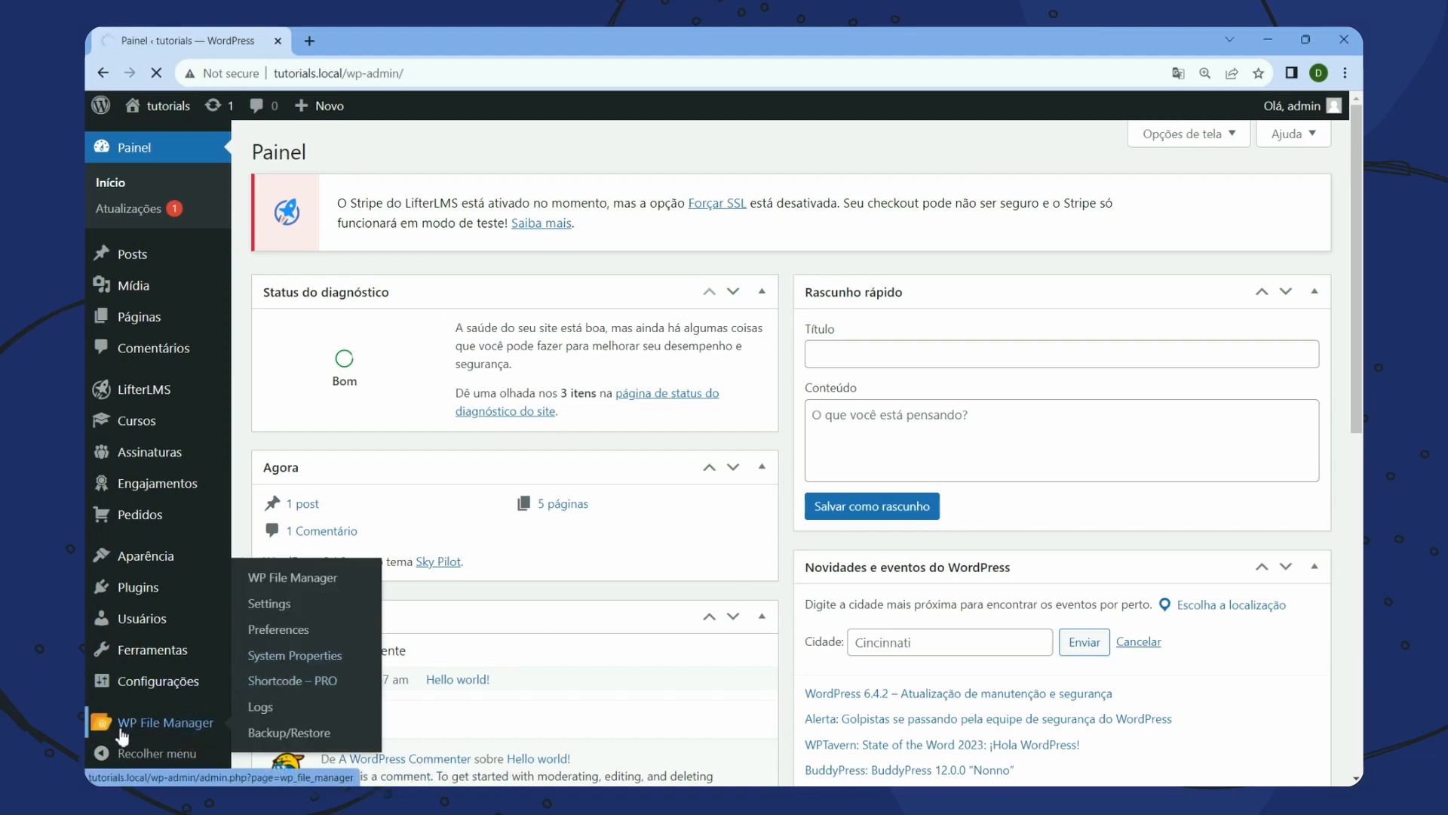
click(188, 724)
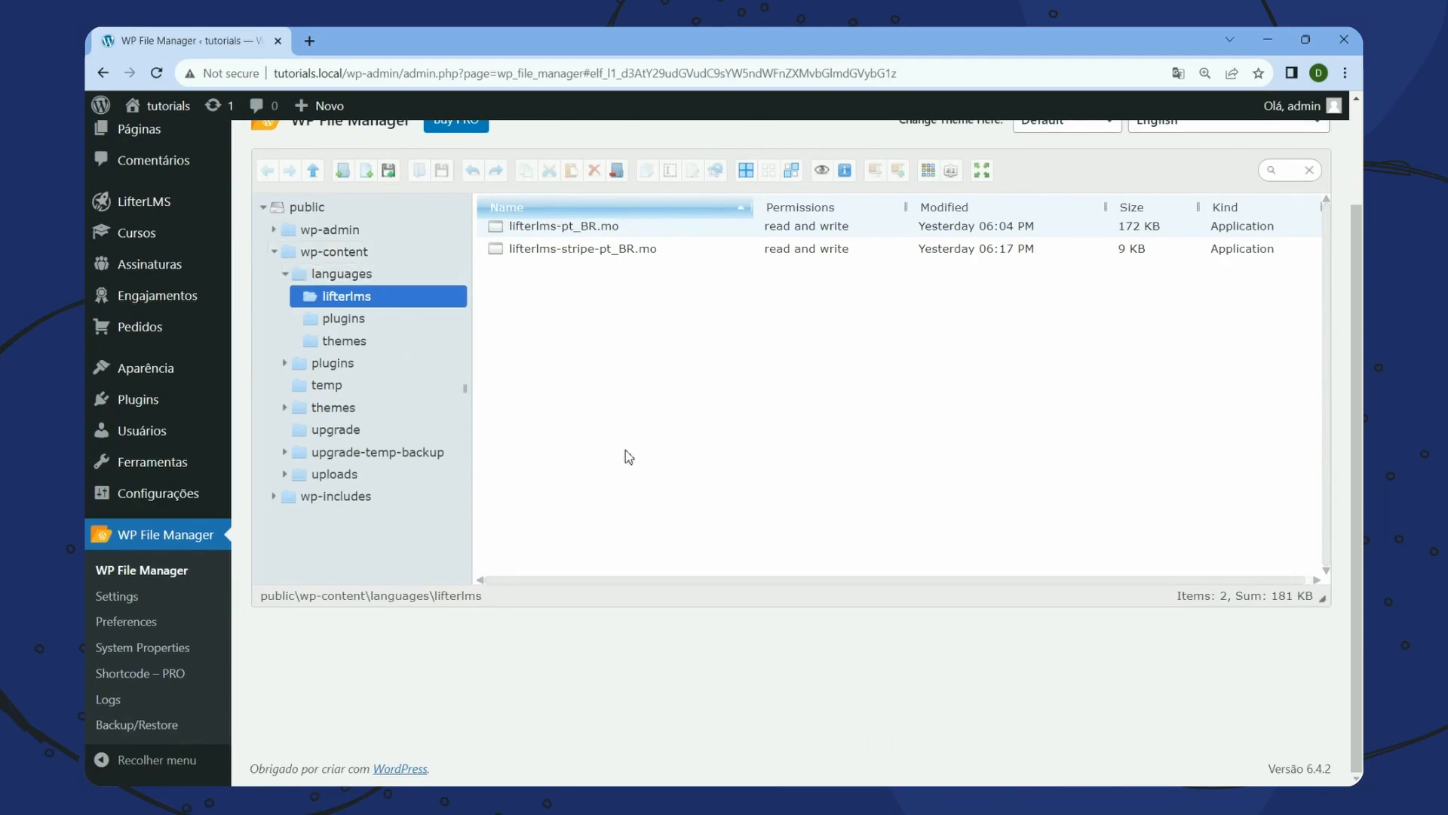
scroll(626, 457, up, 2)
click(343, 397)
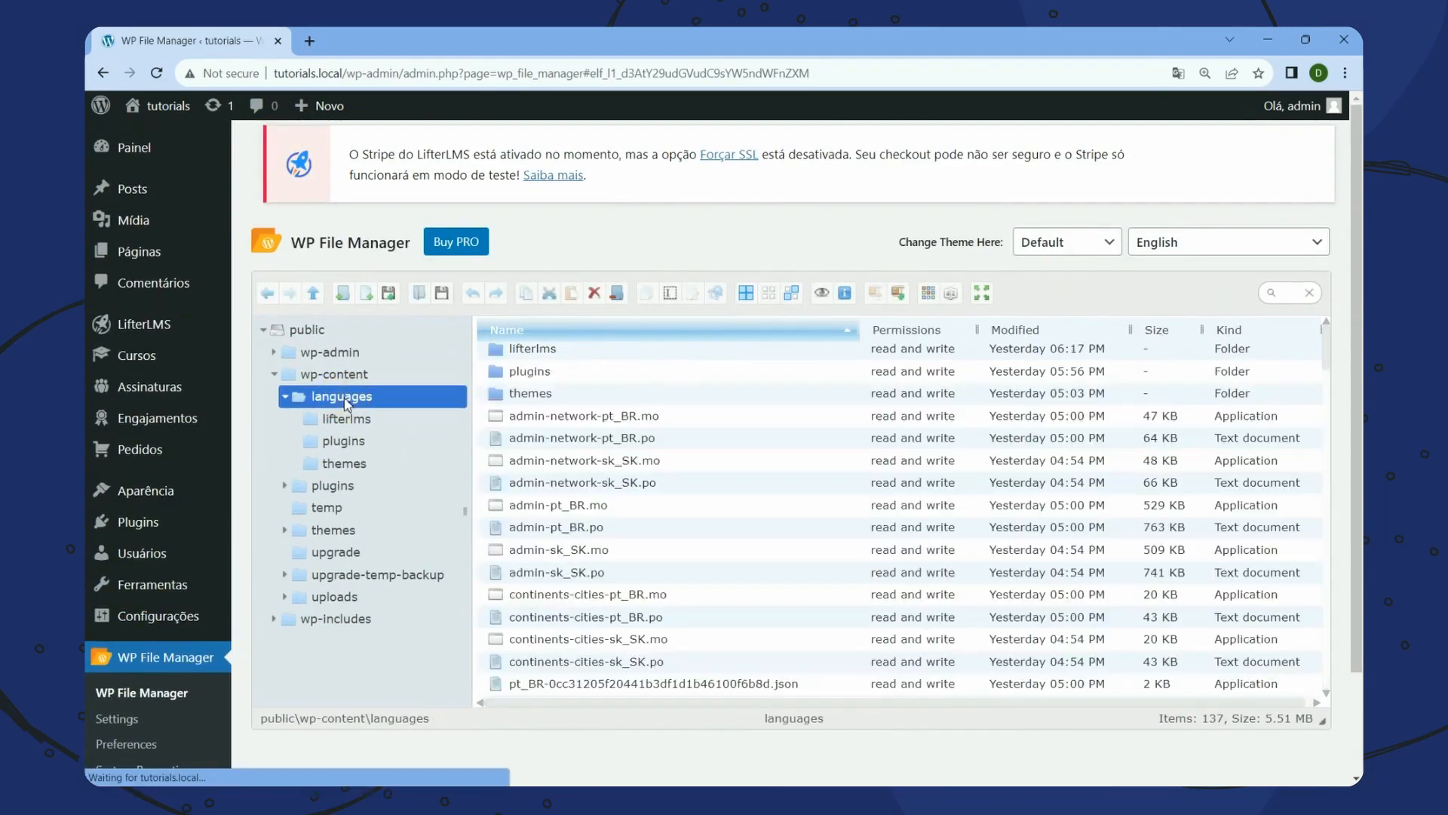
right_click(345, 398)
click(390, 575)
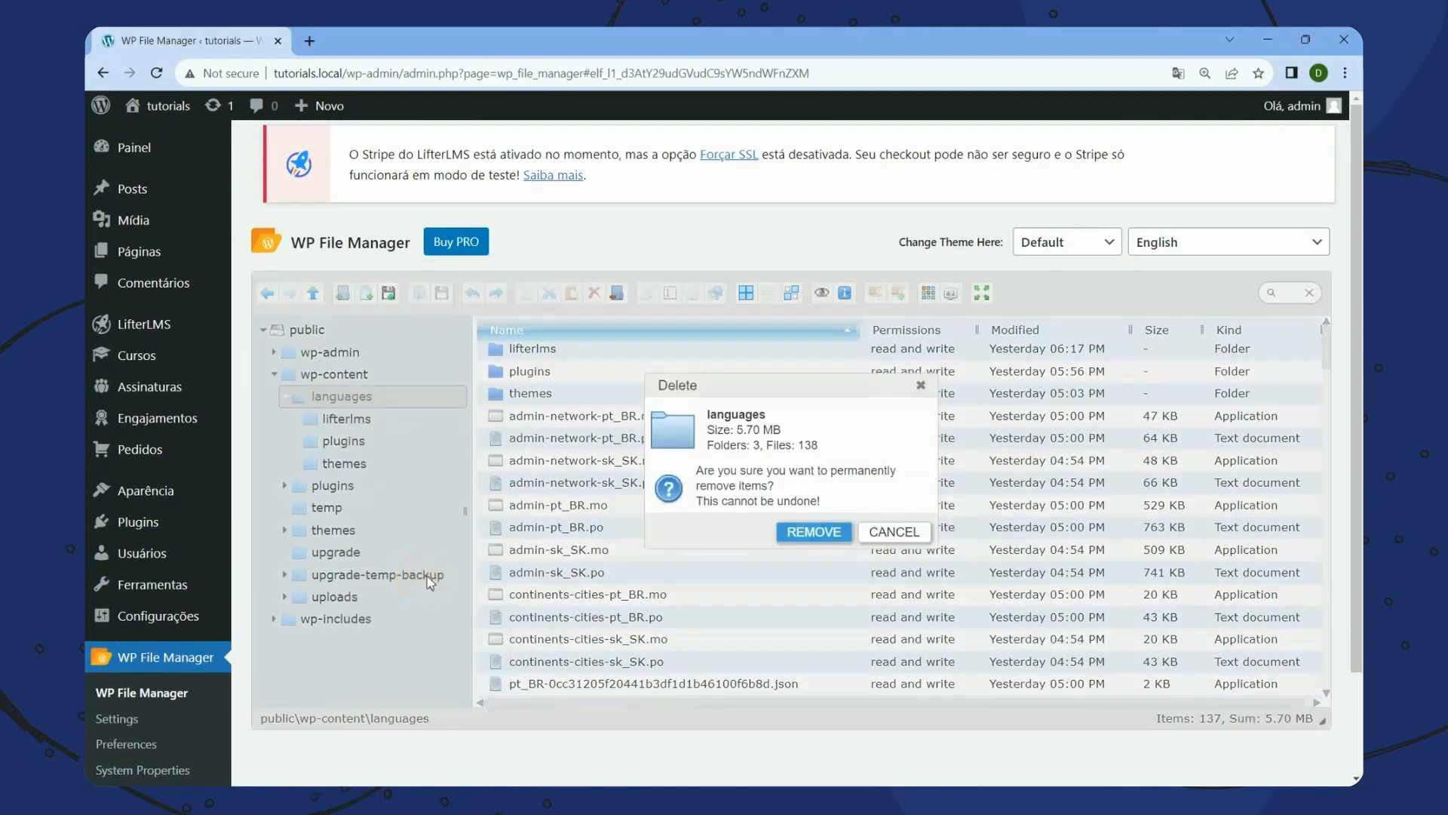
click(818, 531)
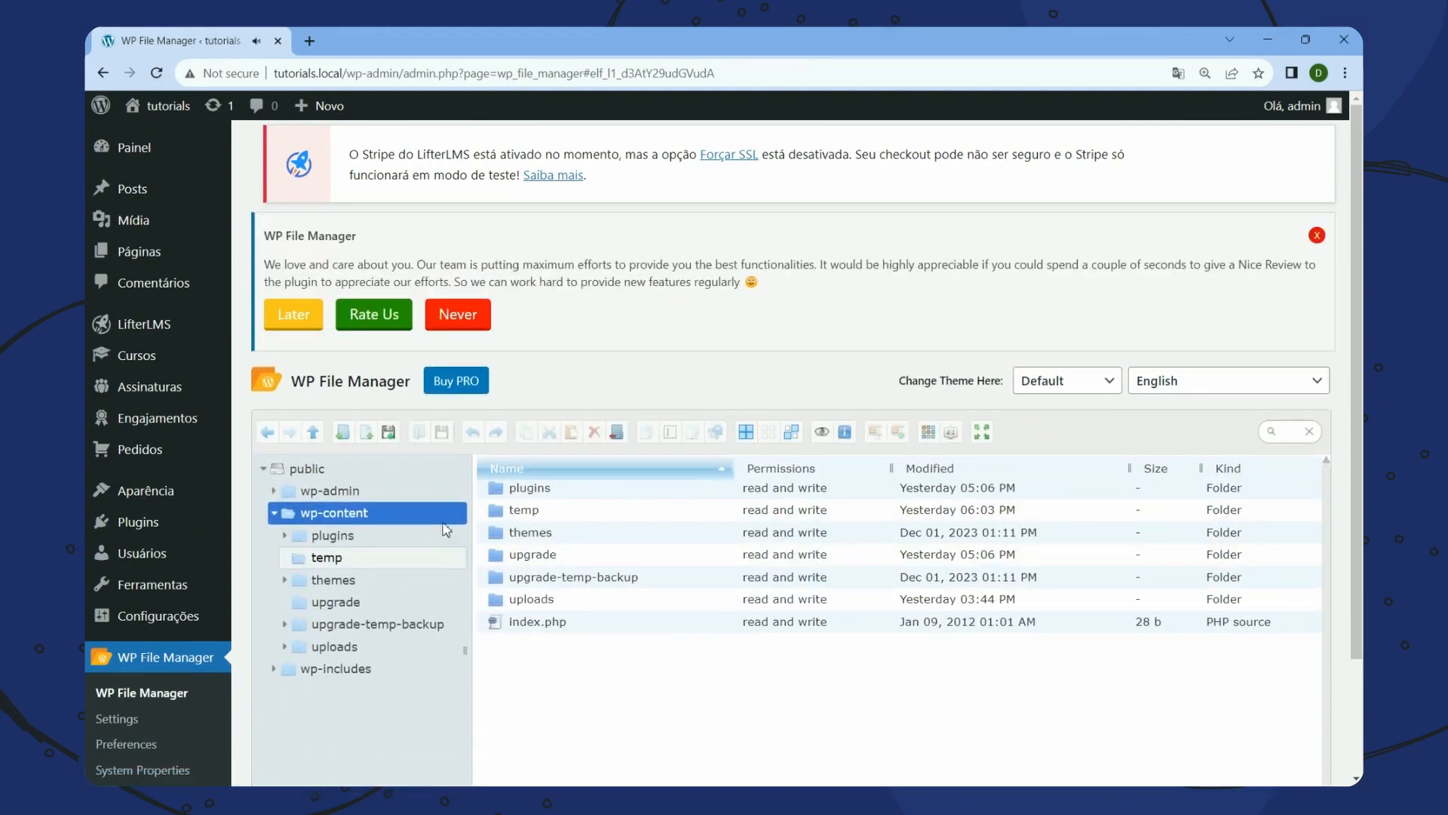
Reload the WP File Manager page to check the admin interface language
right_click(255, 155)
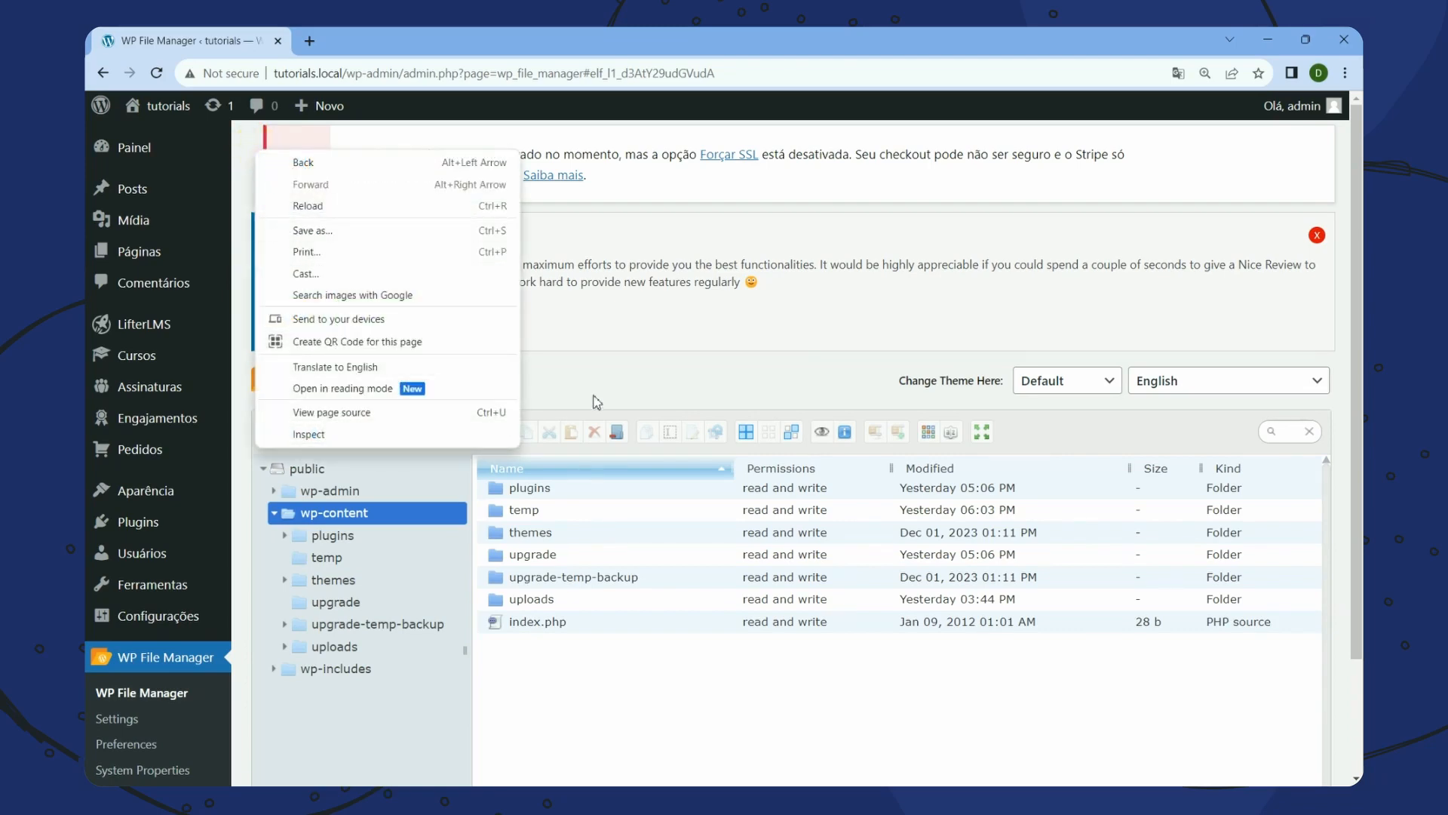
click(634, 363)
scroll(385, 483, down, 2)
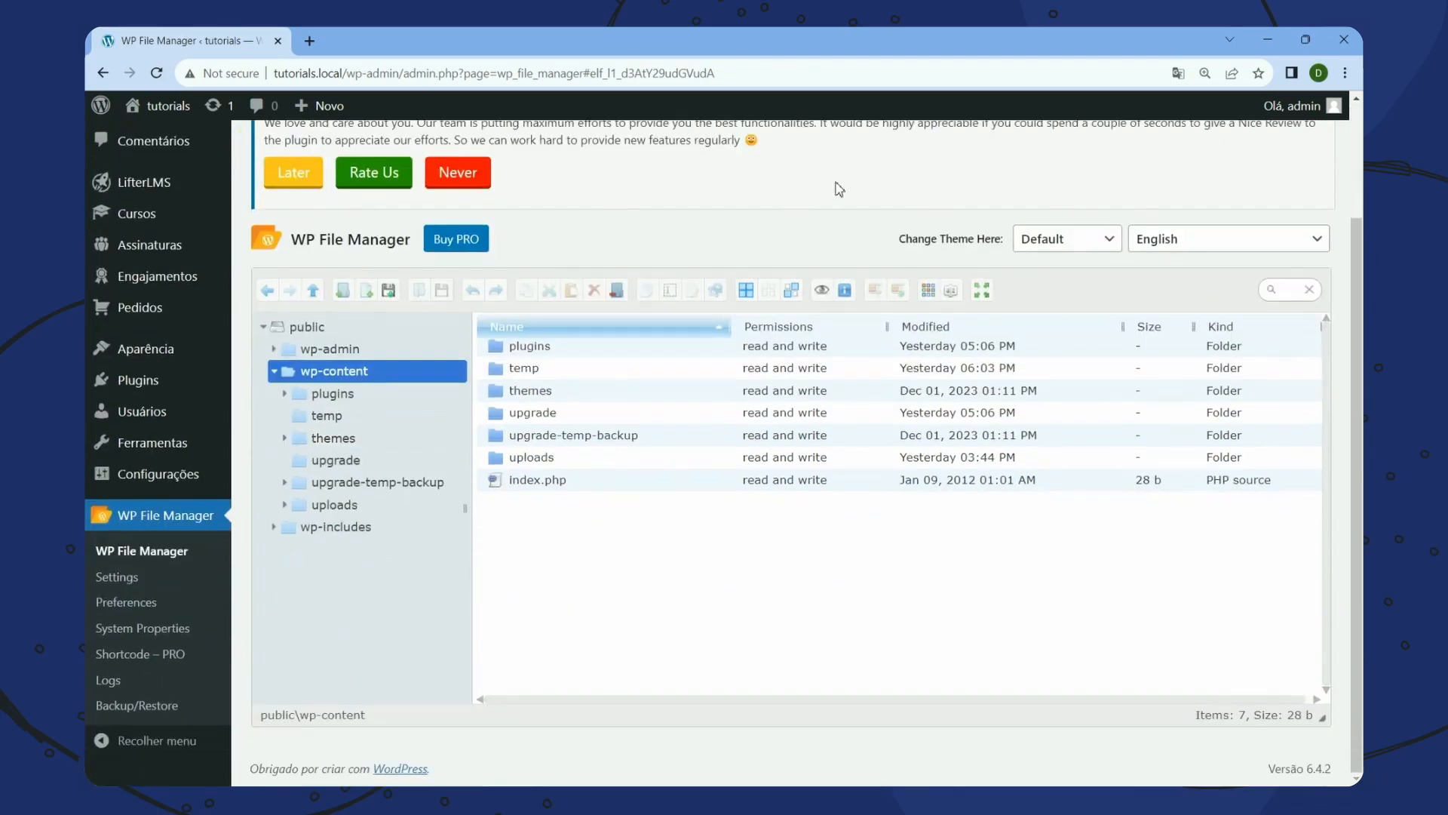
right_click(871, 174)
click(922, 230)
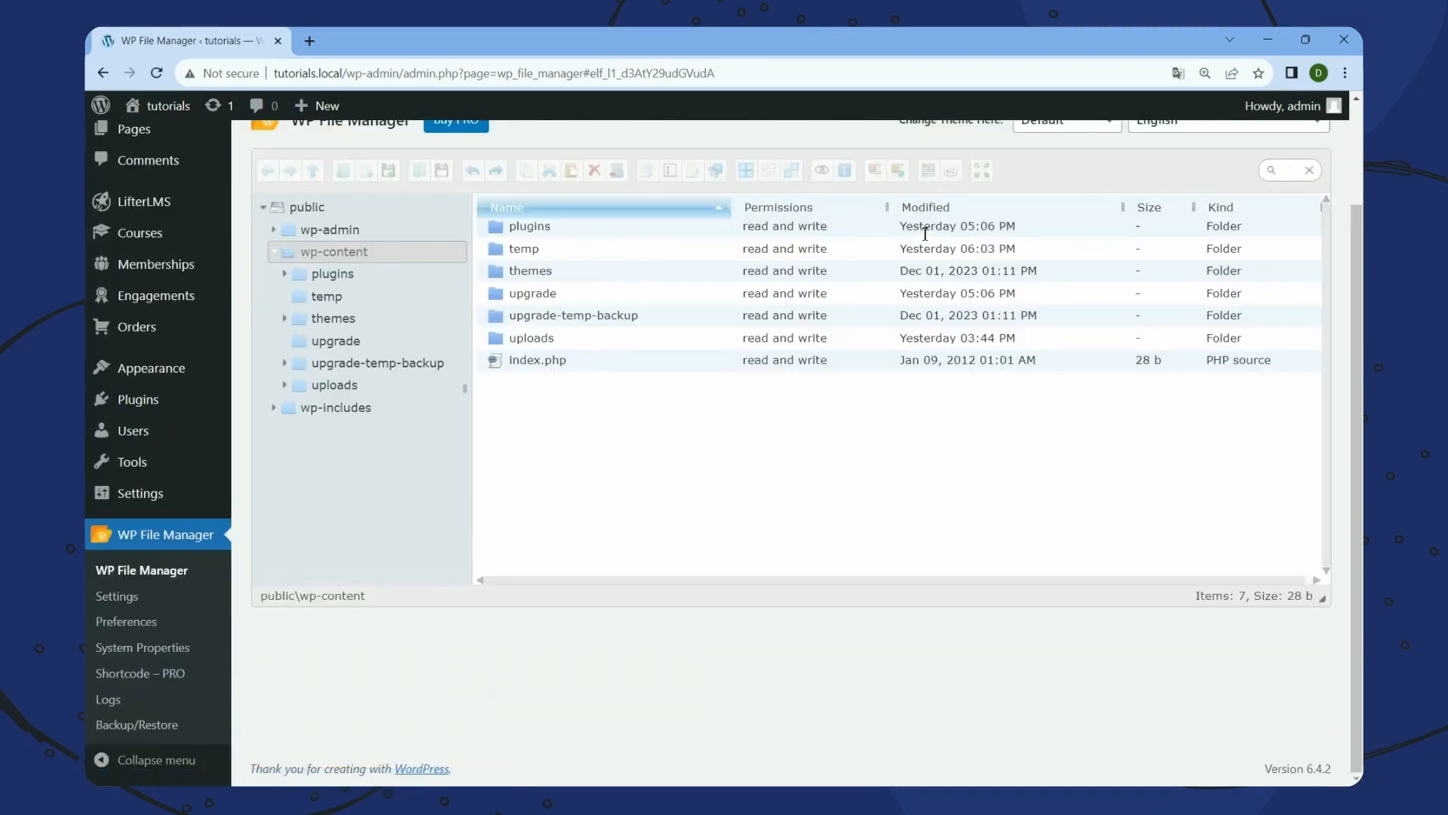
Go to the General Settings and save them with English (United States) as the site language
click(143, 494)
scroll(706, 435, down, 10)
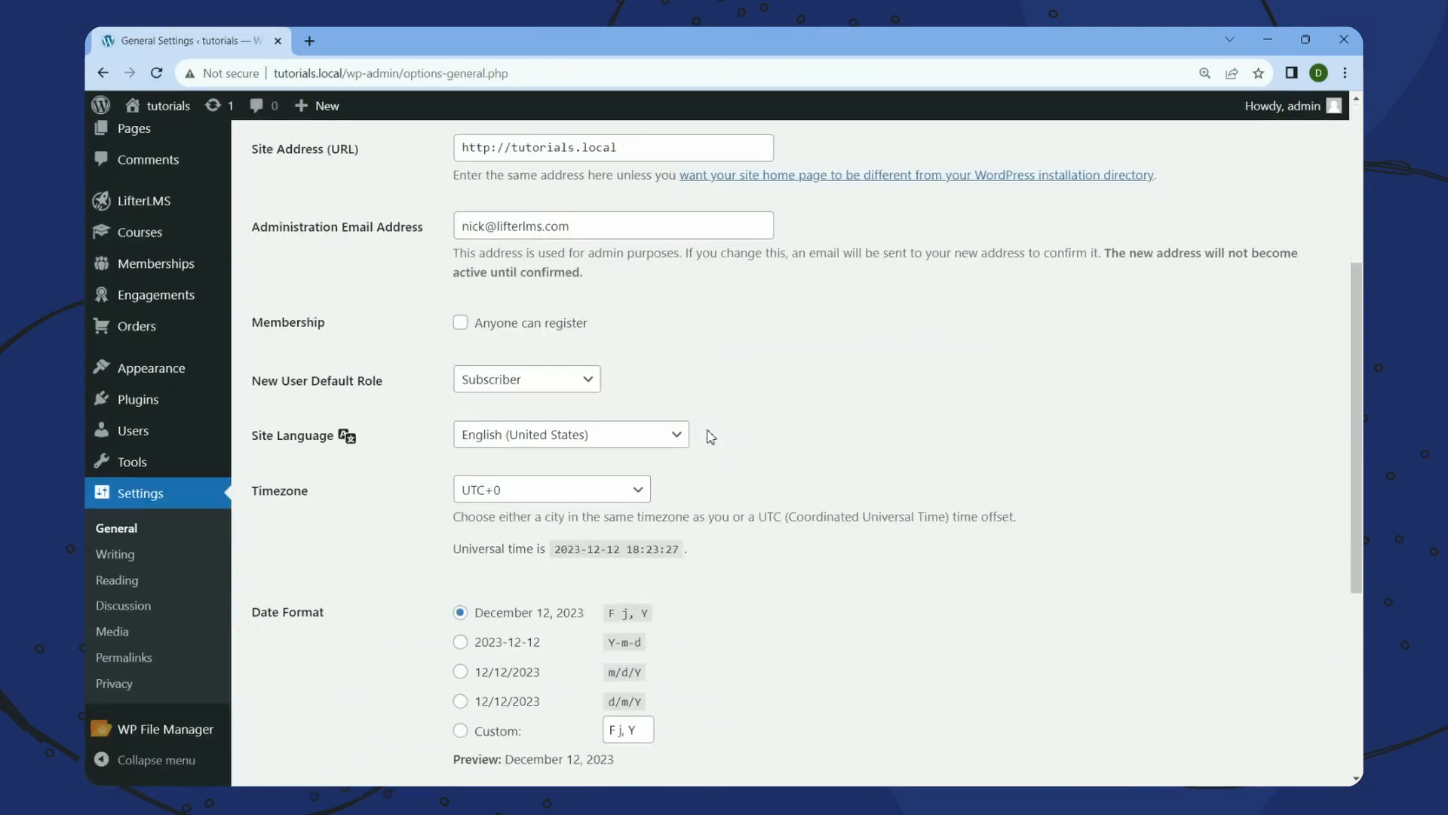
click(300, 703)
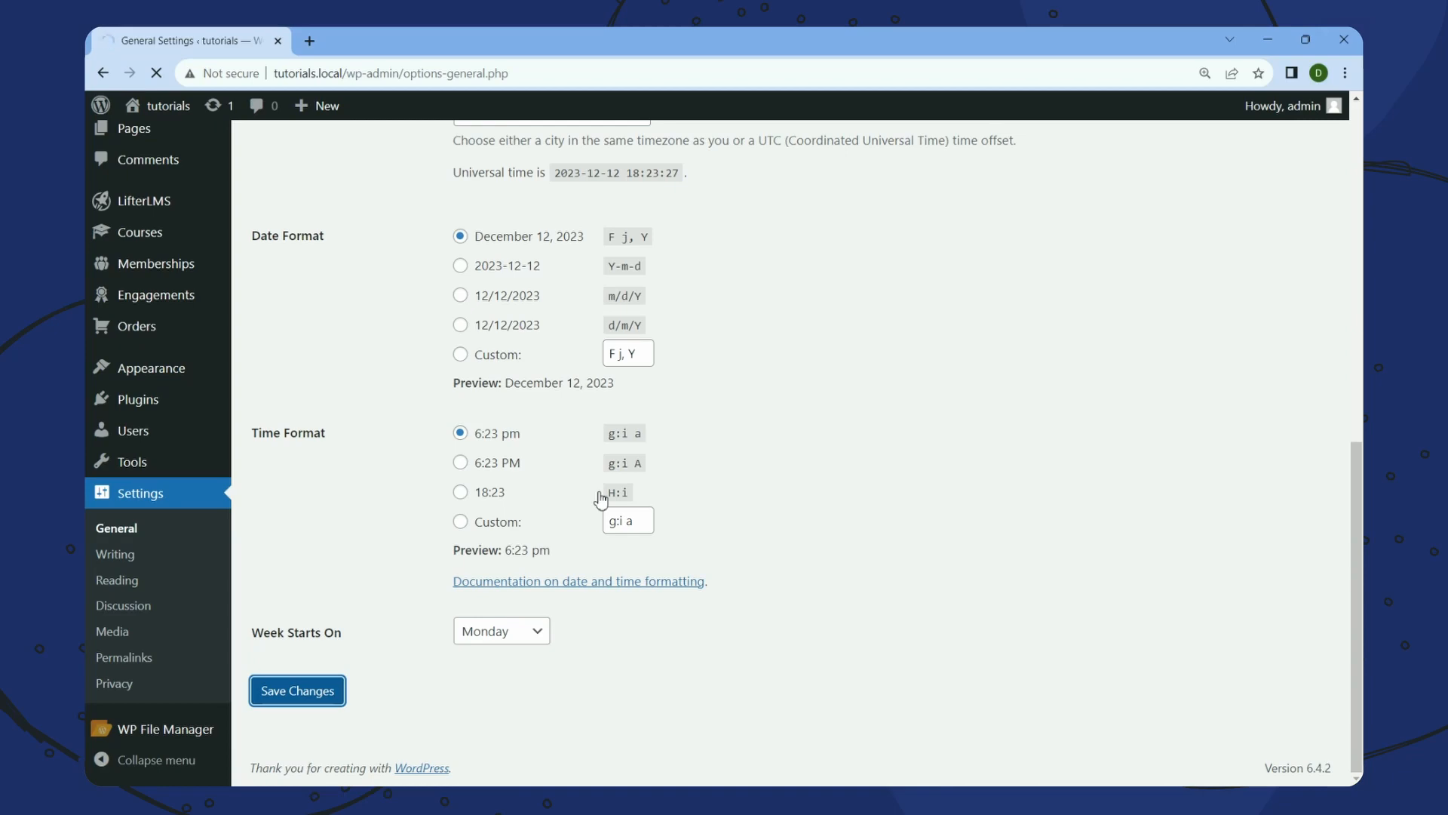
scroll(802, 554, down, 3)
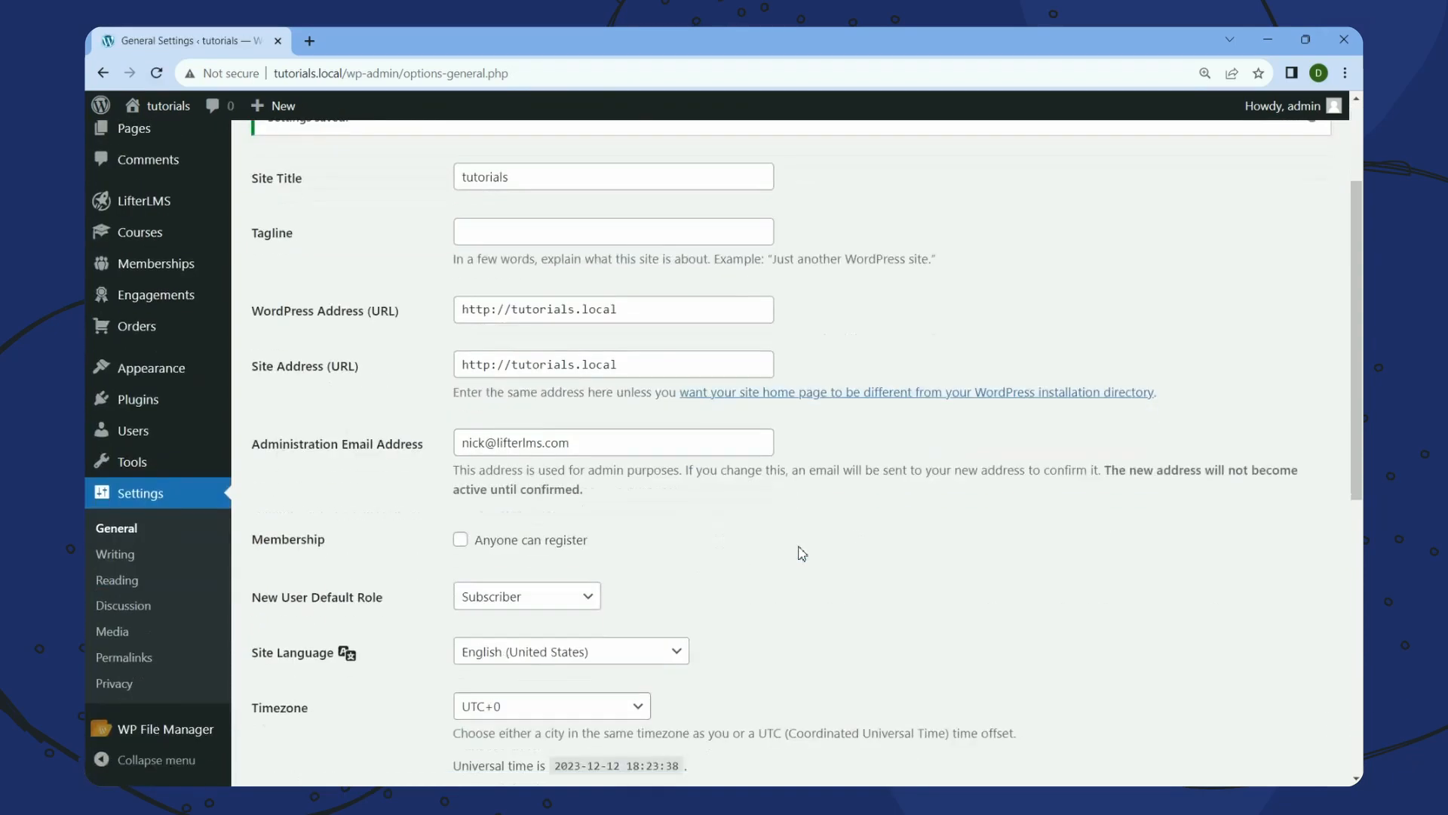
scroll(802, 554, up, 2)
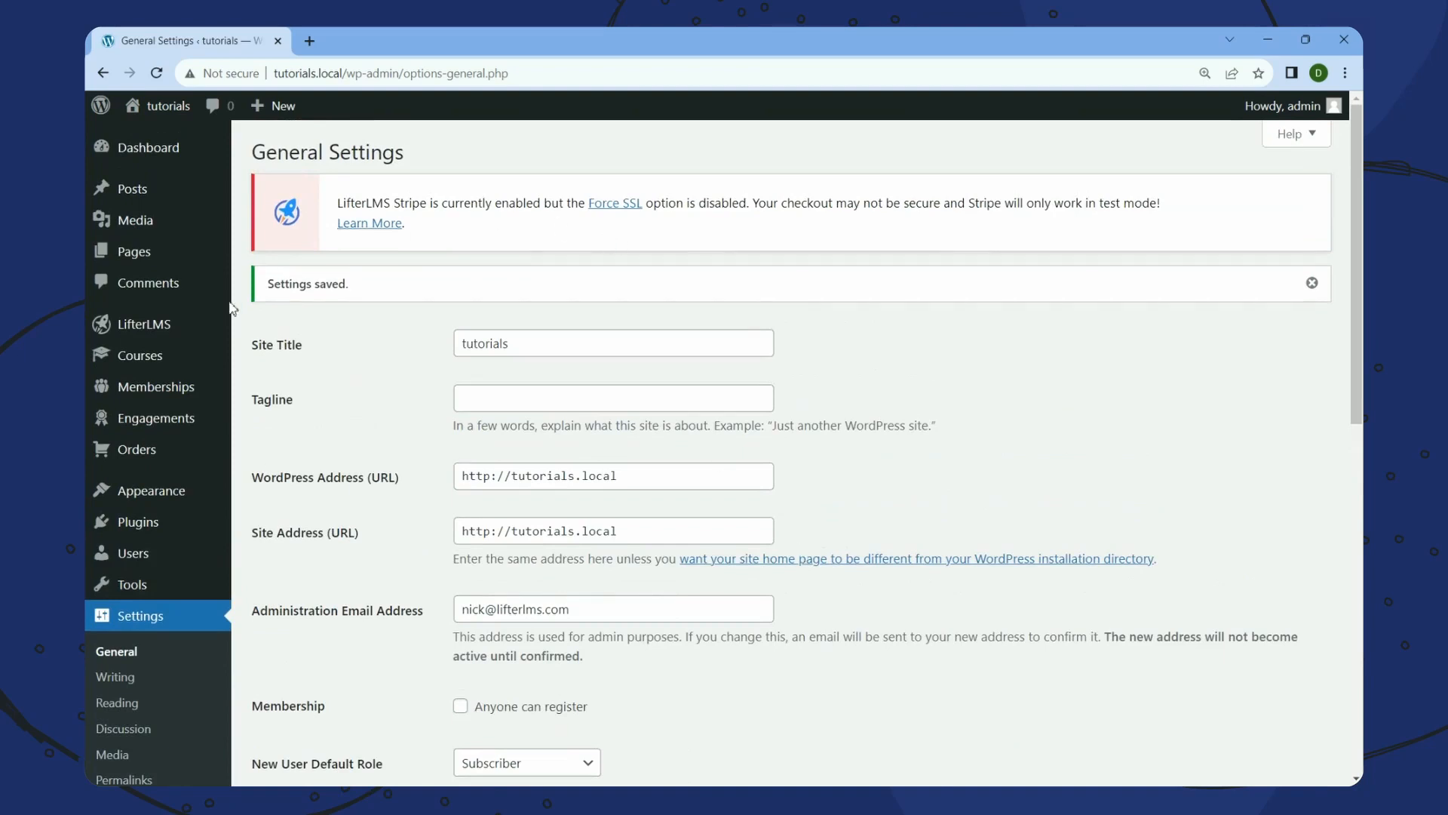
View the Plugins page in a new browser tab and review the LifterLMS, LifterLMS Stripe Payment Gateway and WP File Manager entries
mouse_move(166, 332)
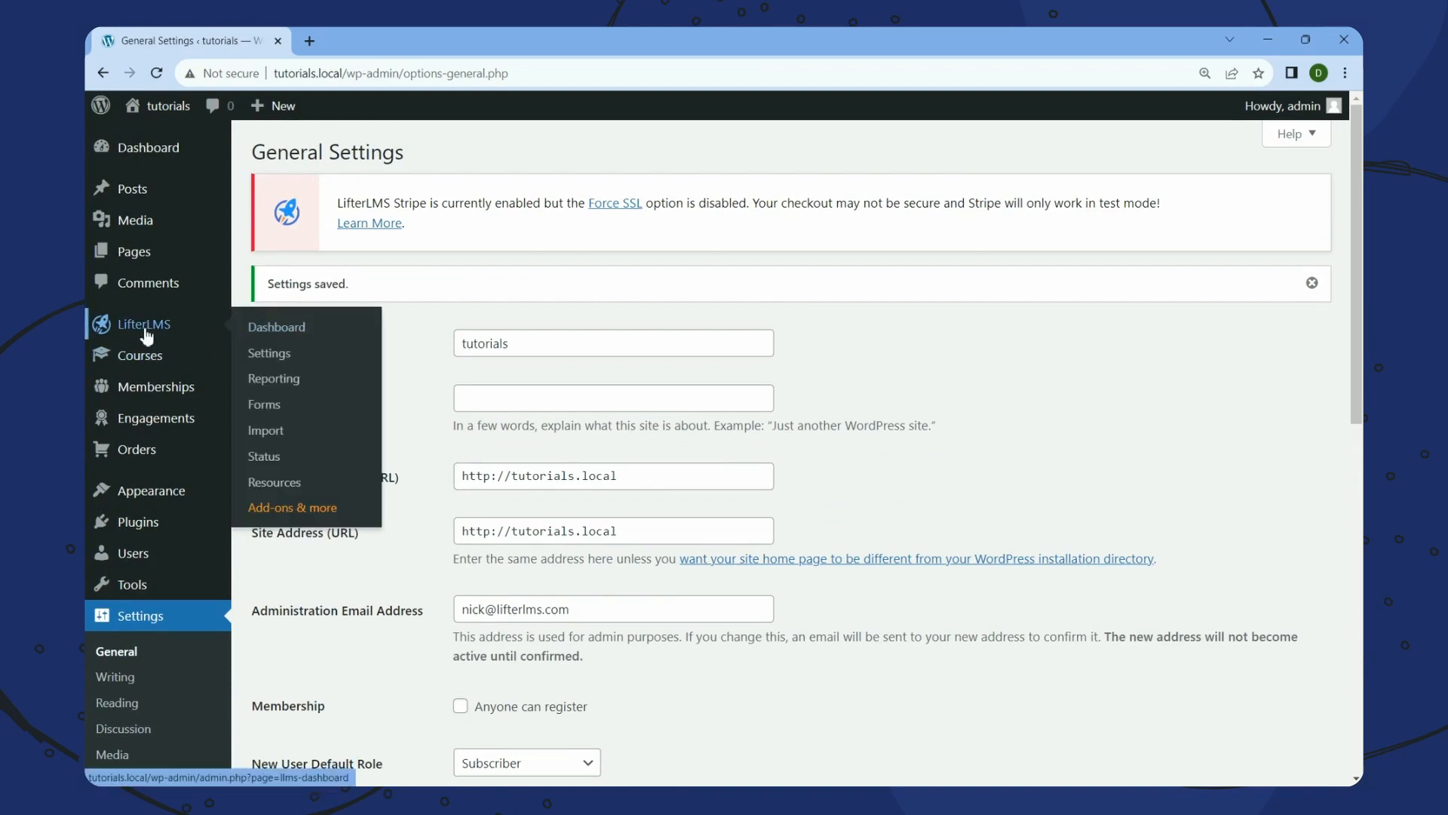
scroll(445, 375, down, 3)
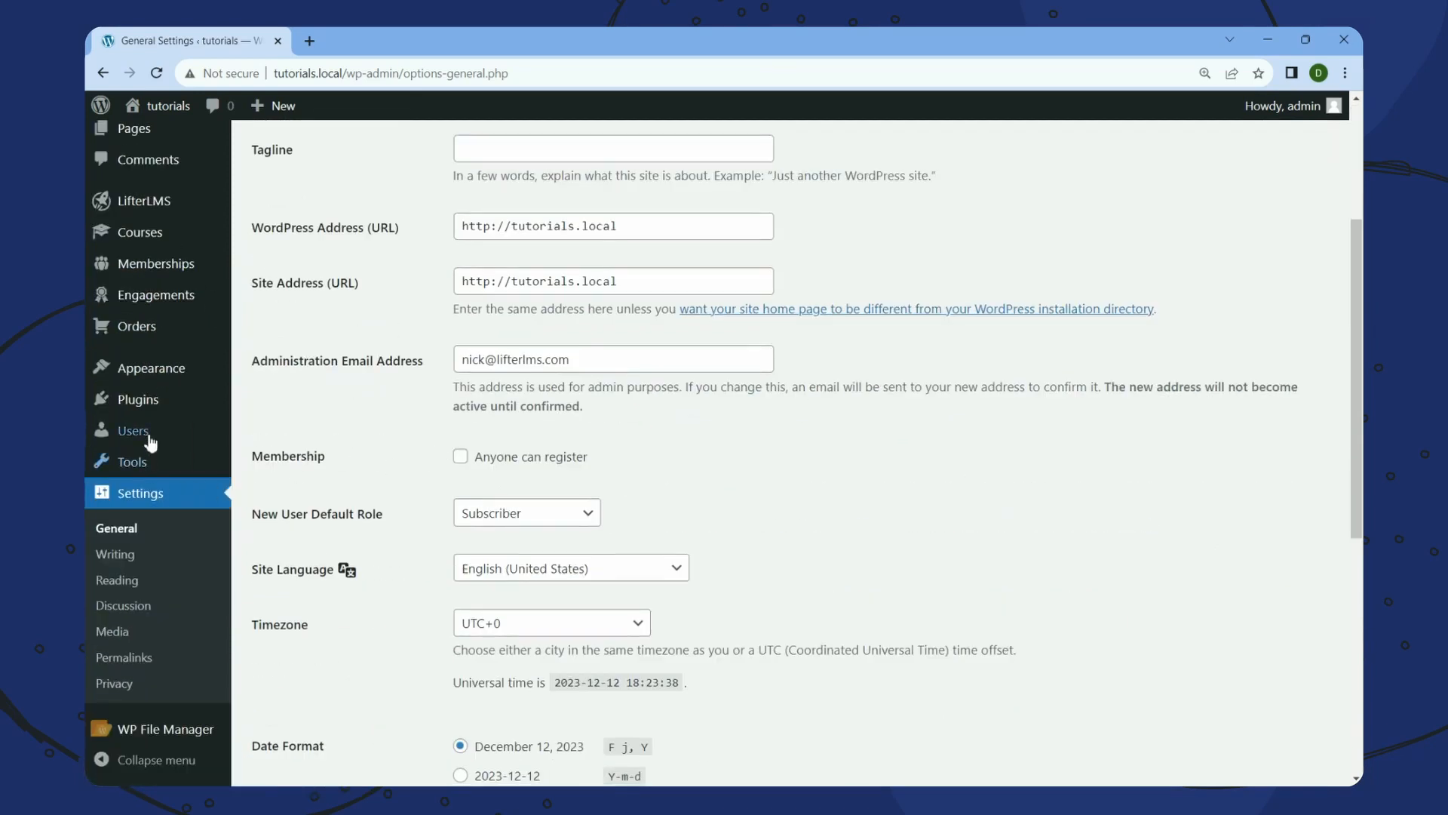
right_click(153, 405)
click(210, 415)
click(377, 41)
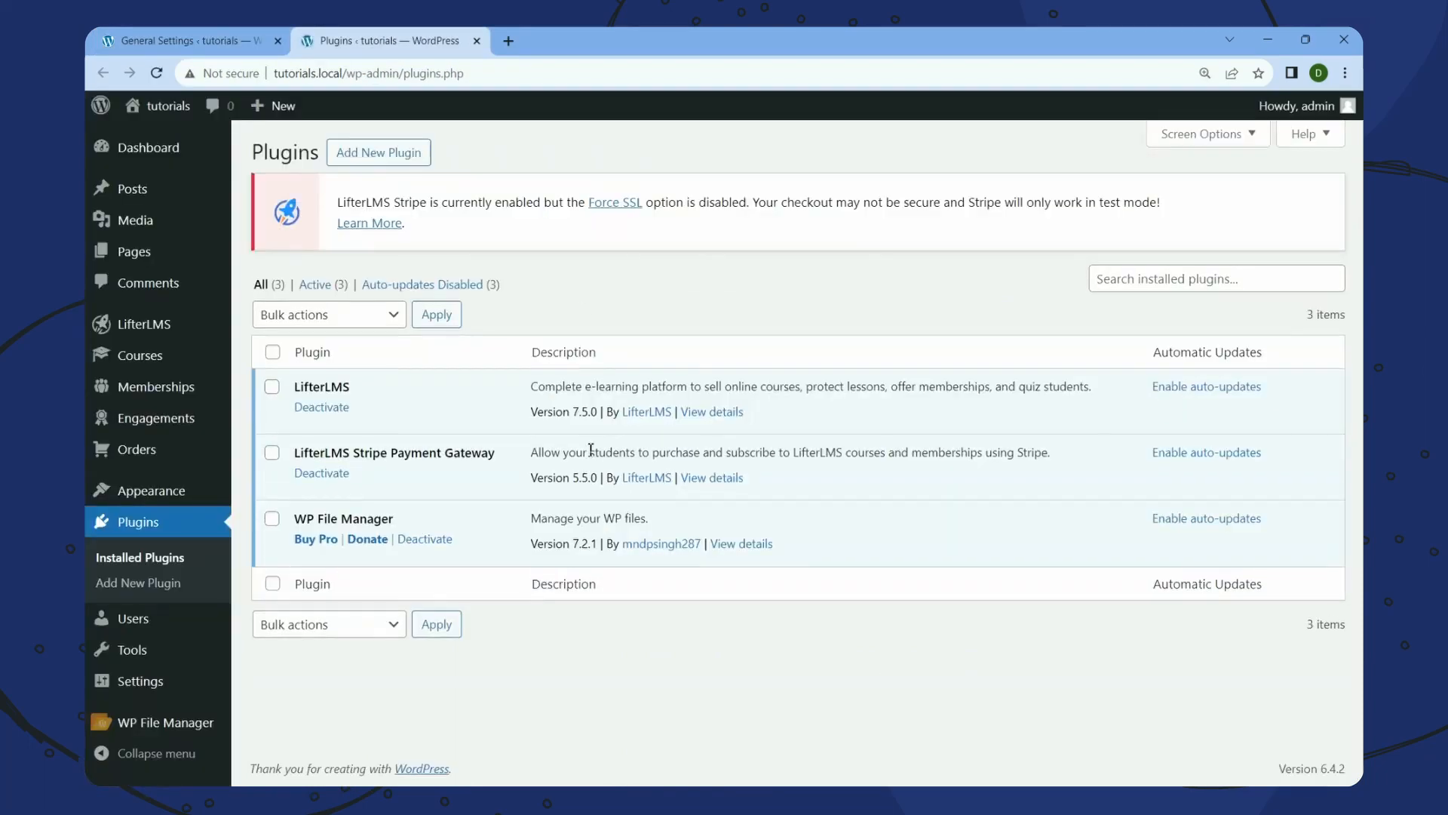
double_click(469, 453)
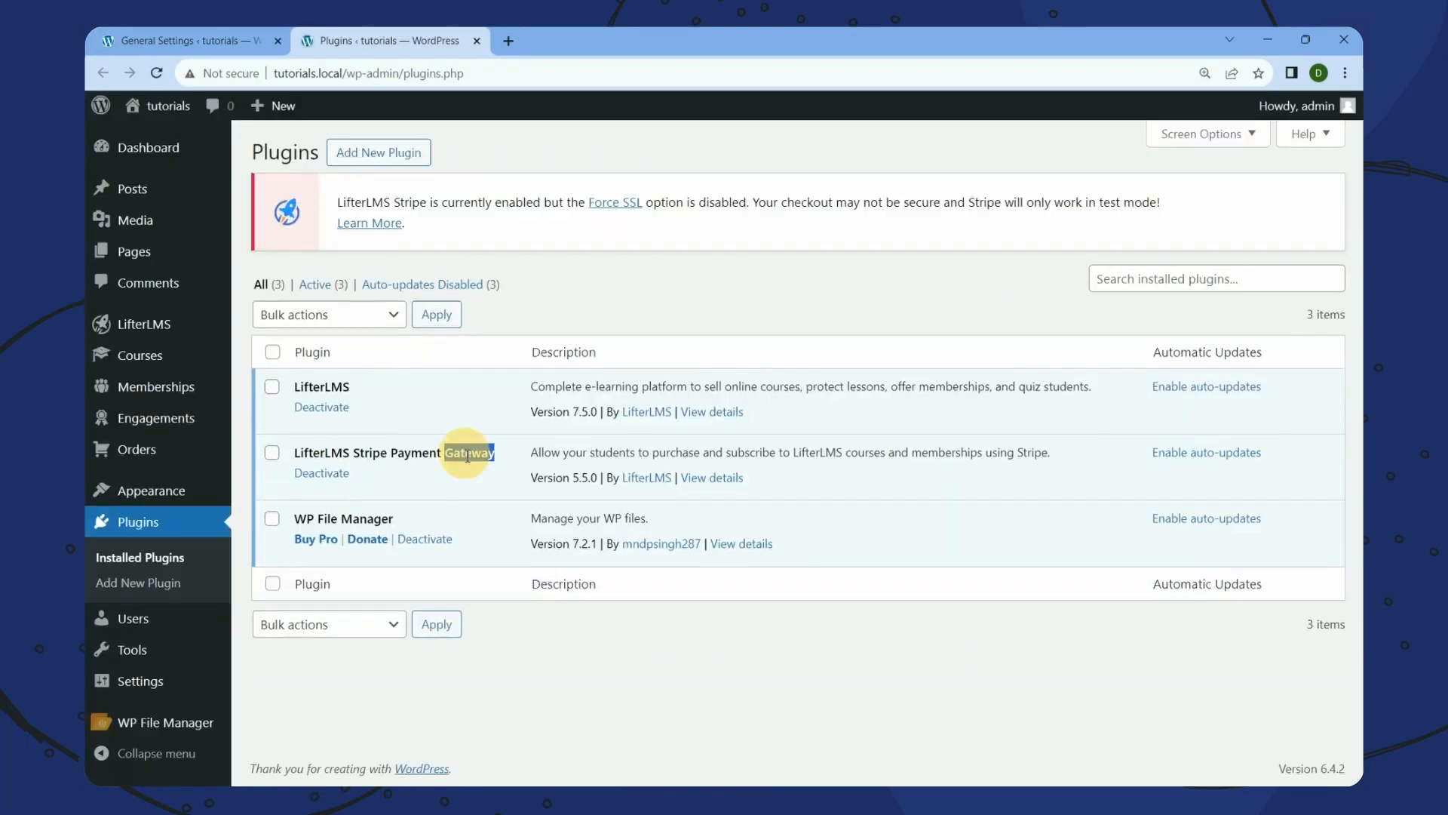
double_click(373, 518)
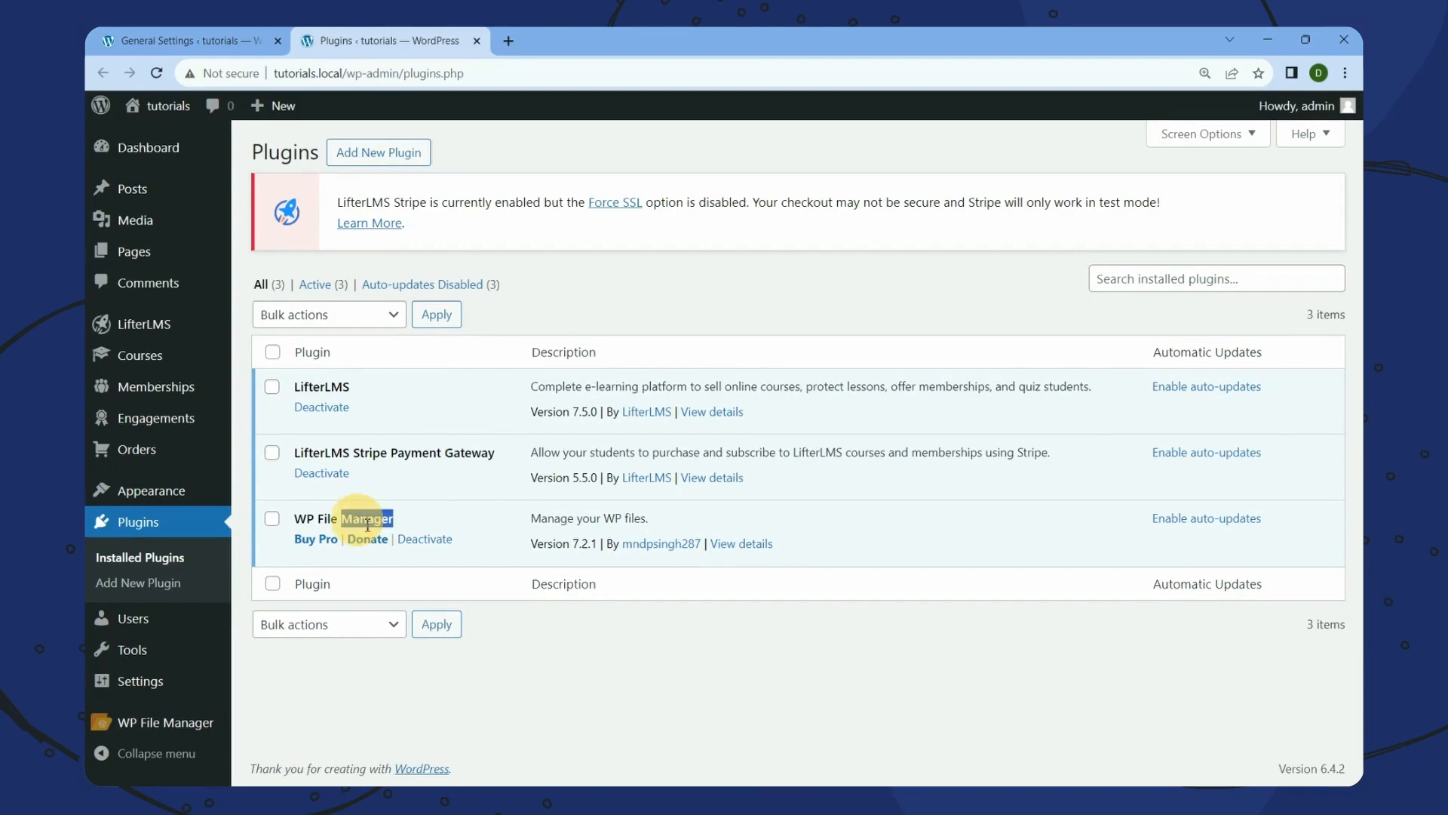
click(698, 672)
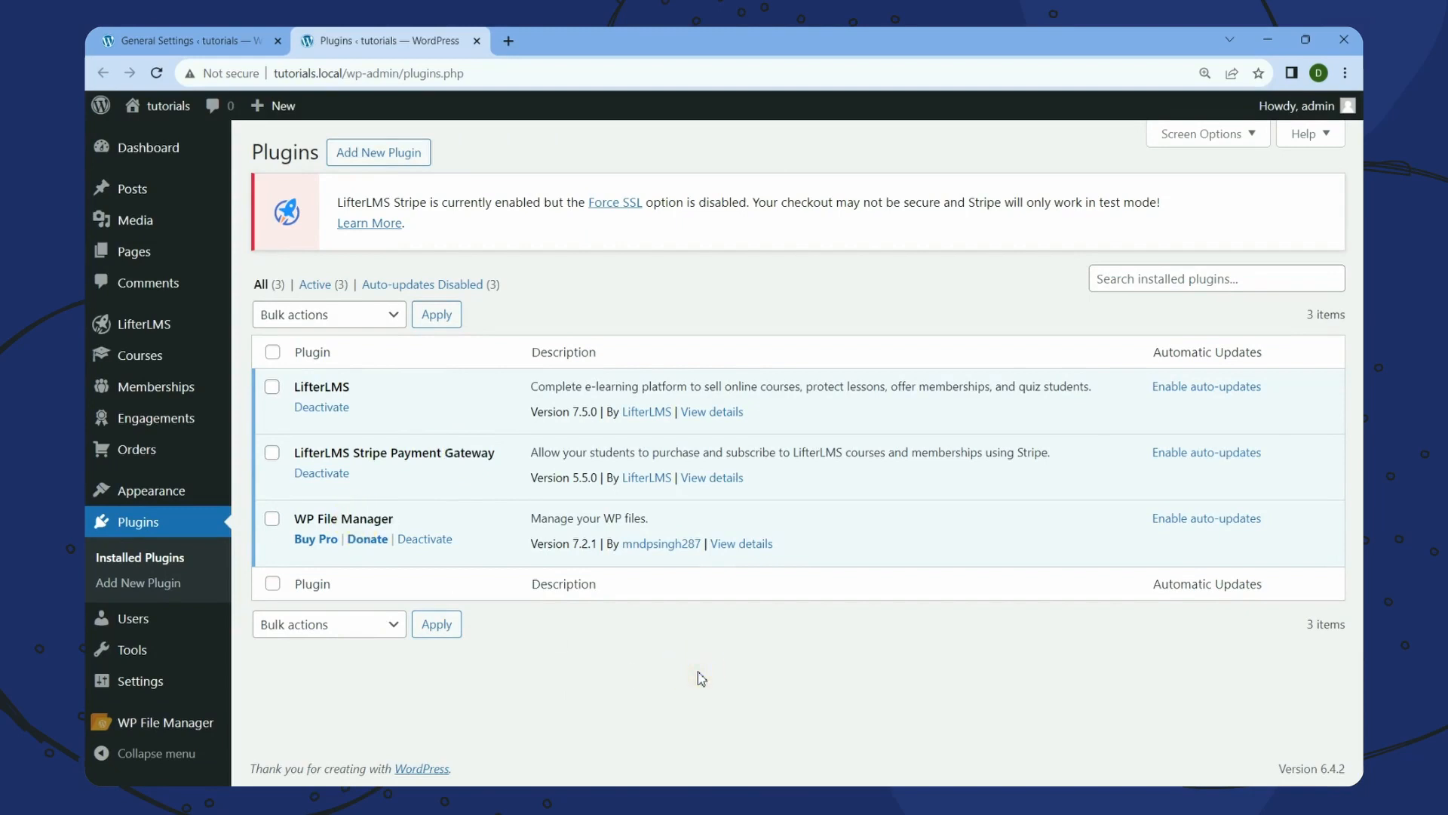
double_click(448, 456)
double_click(361, 453)
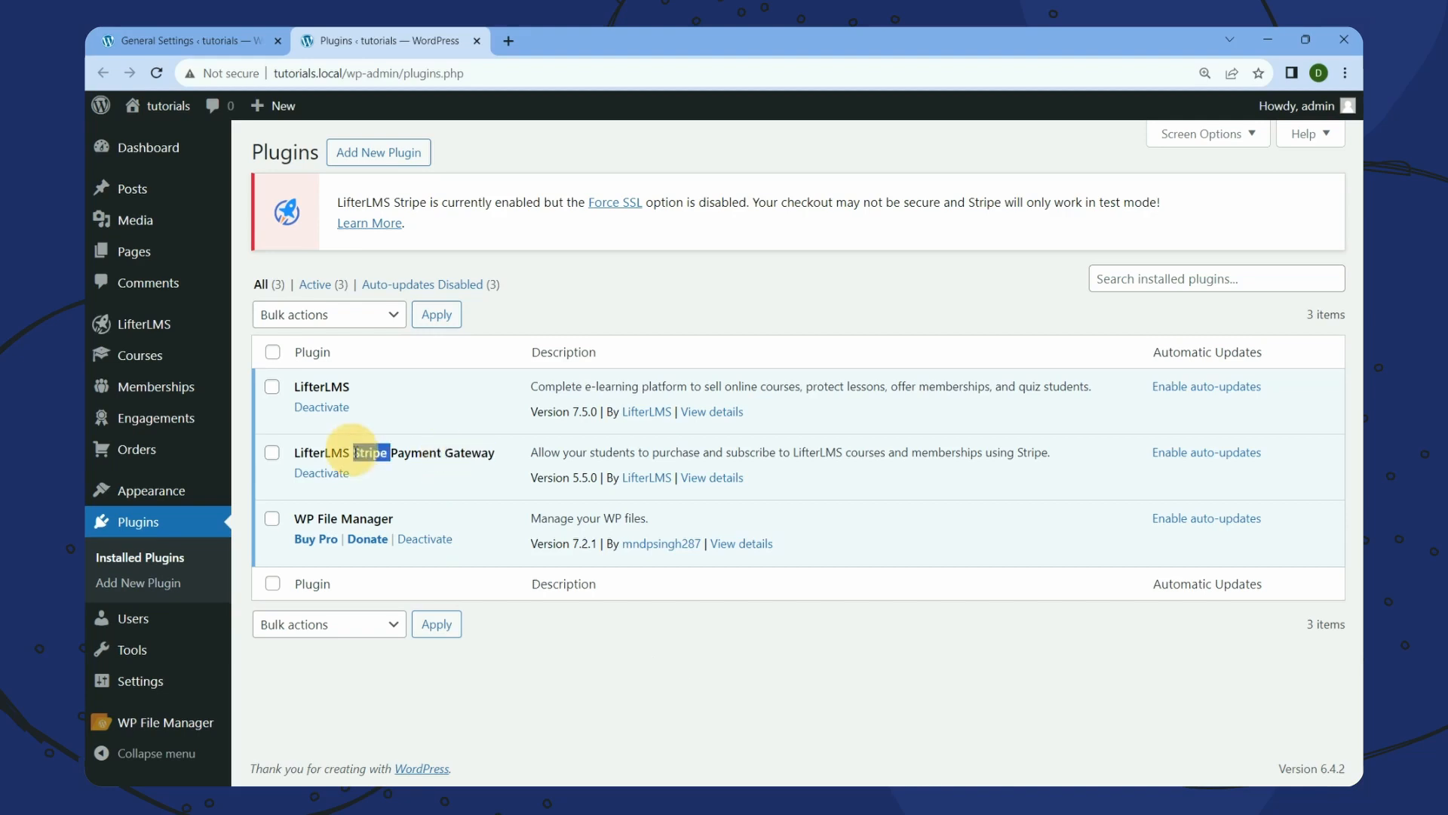
double_click(344, 386)
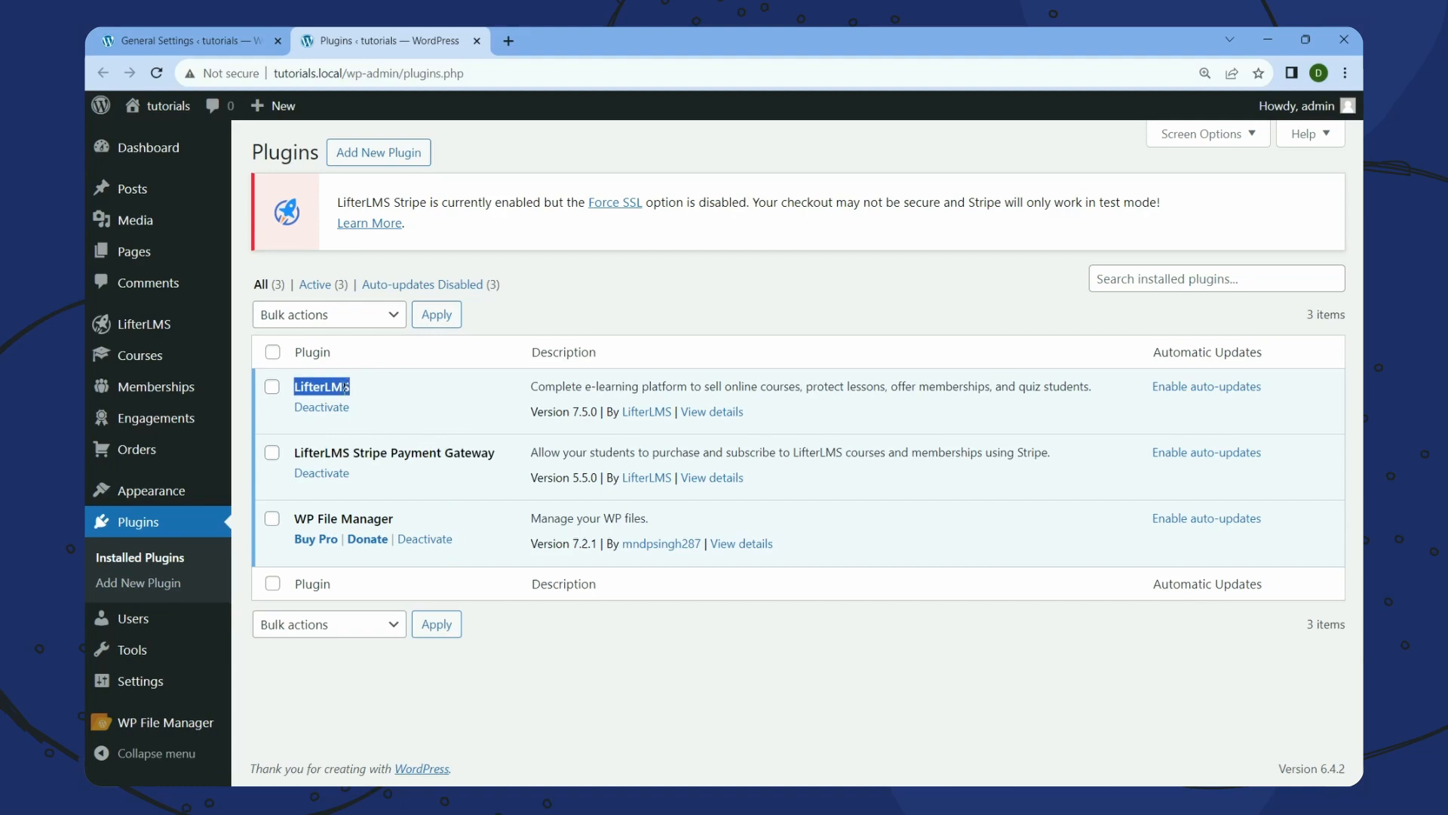
Download lifterlms.pot from the wp-content/plugins/lifterlms/languages folder in WP File Manager
click(190, 726)
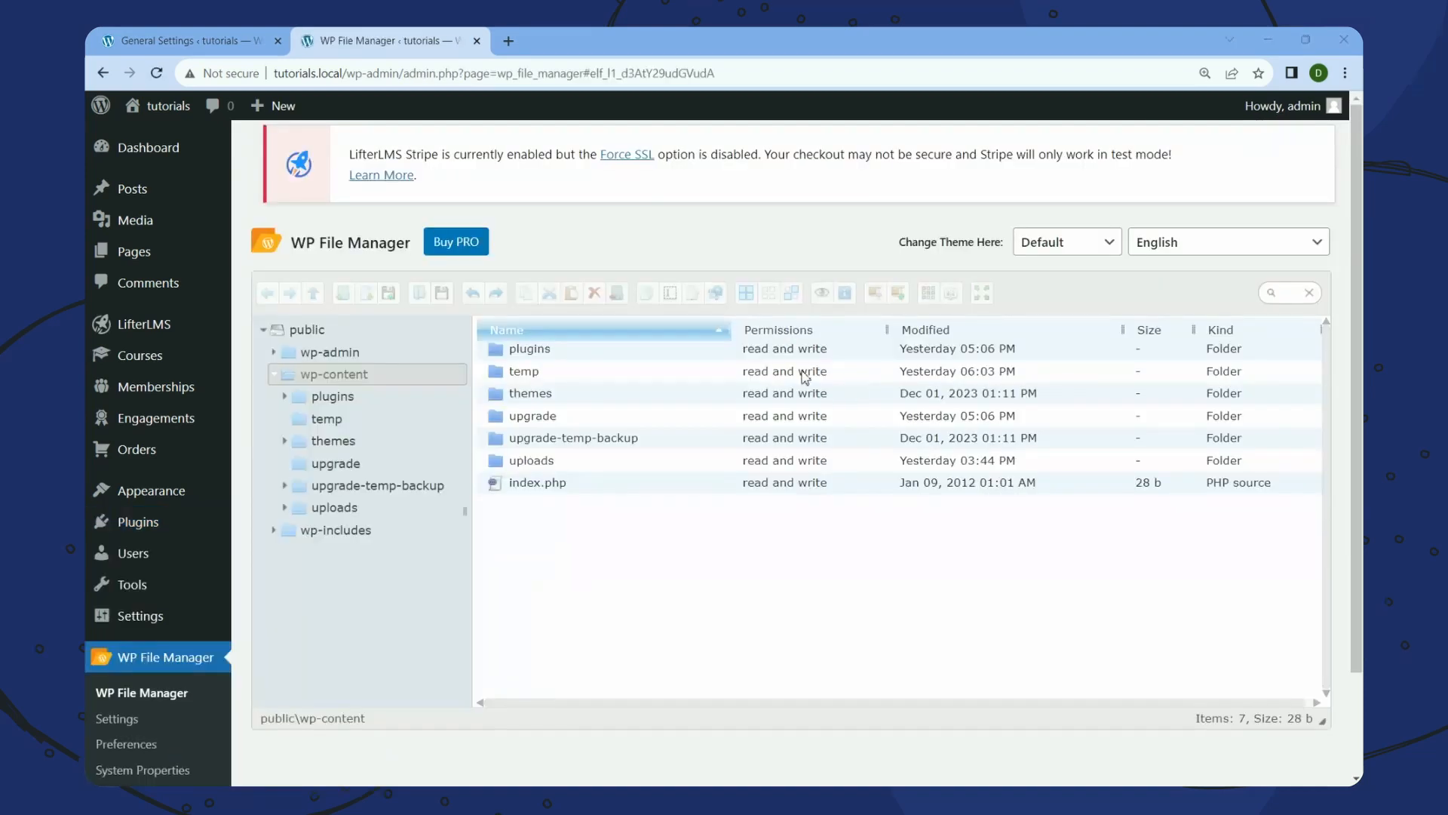
double_click(532, 351)
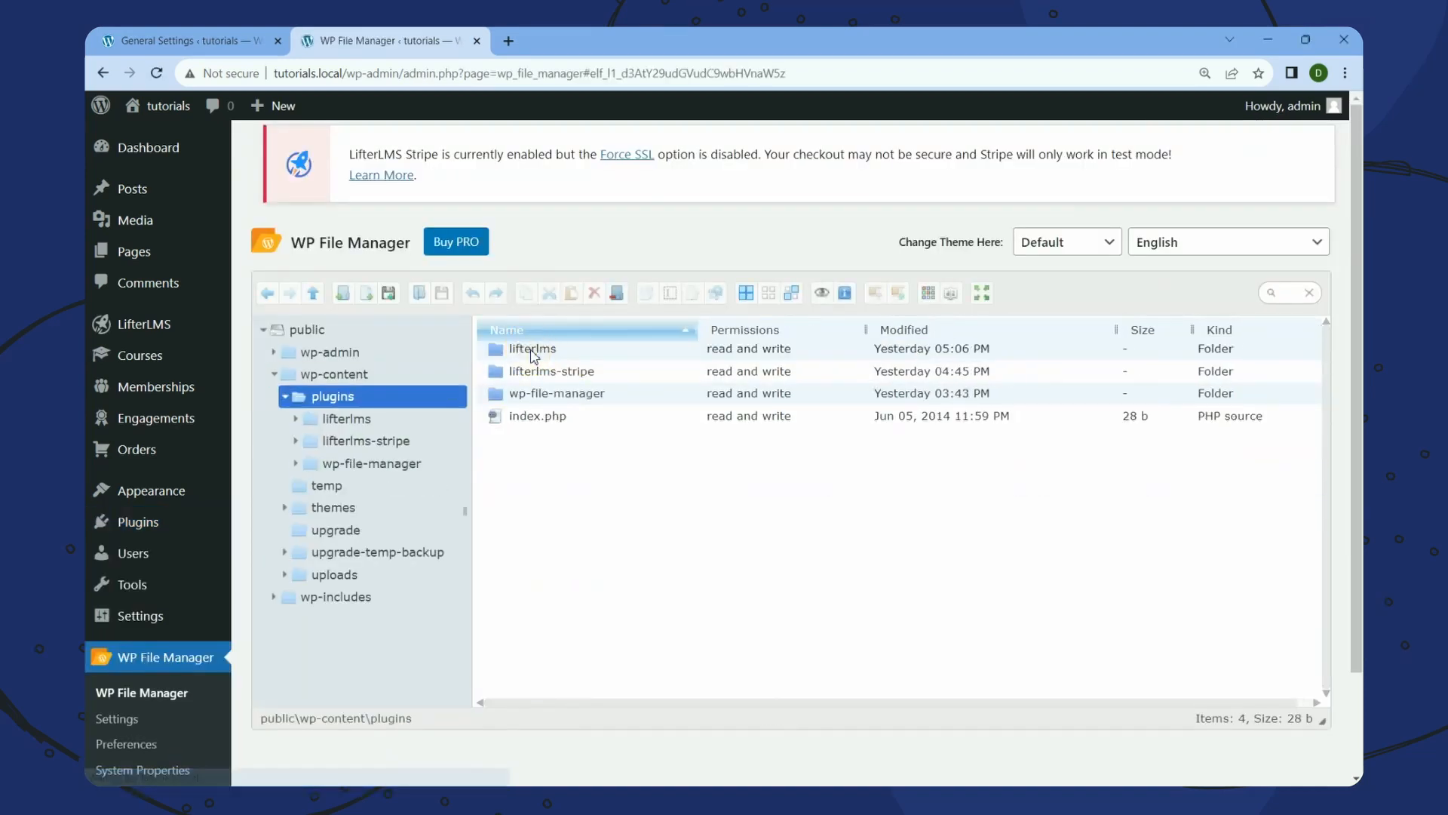
click(520, 353)
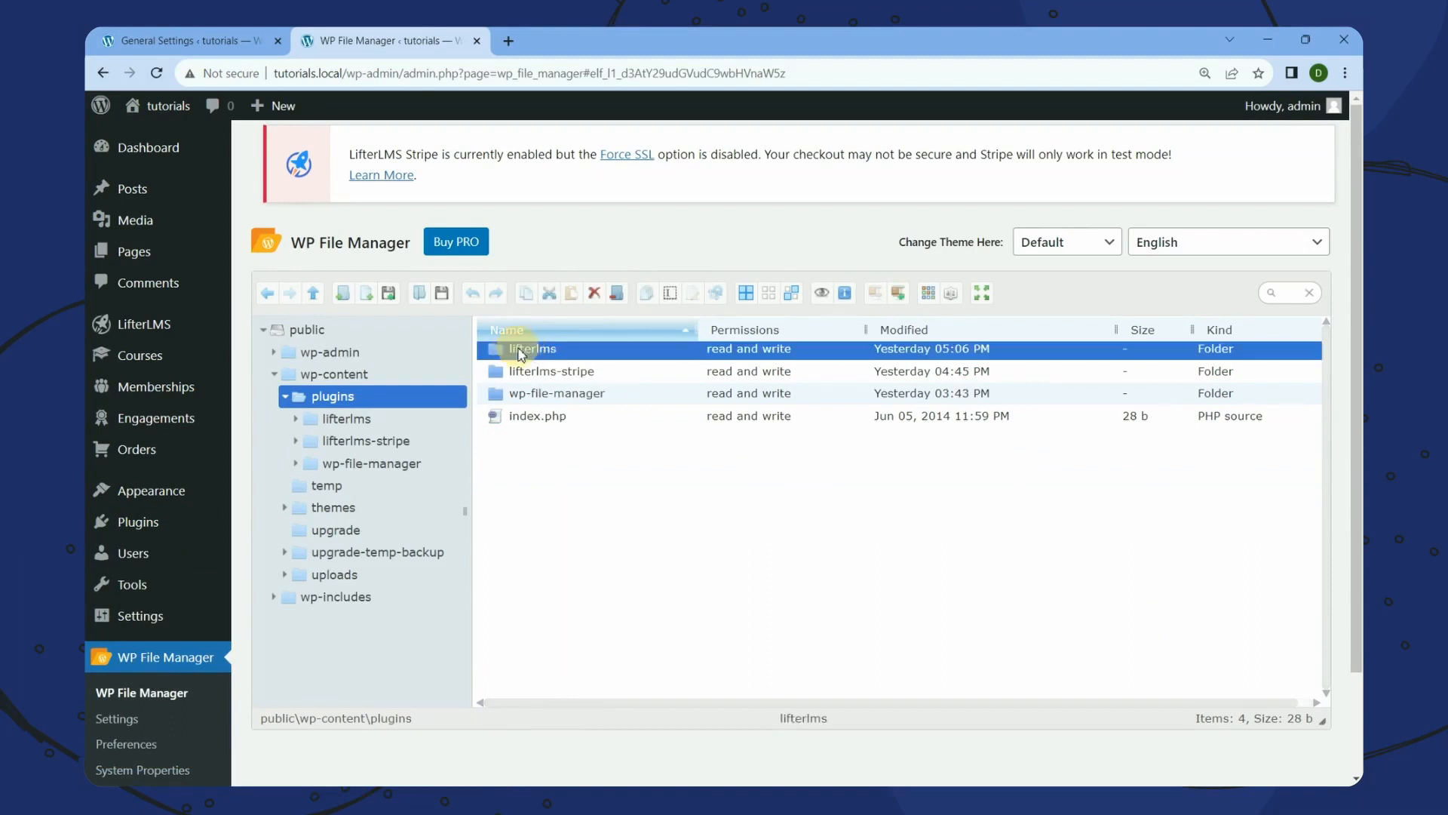
double_click(521, 352)
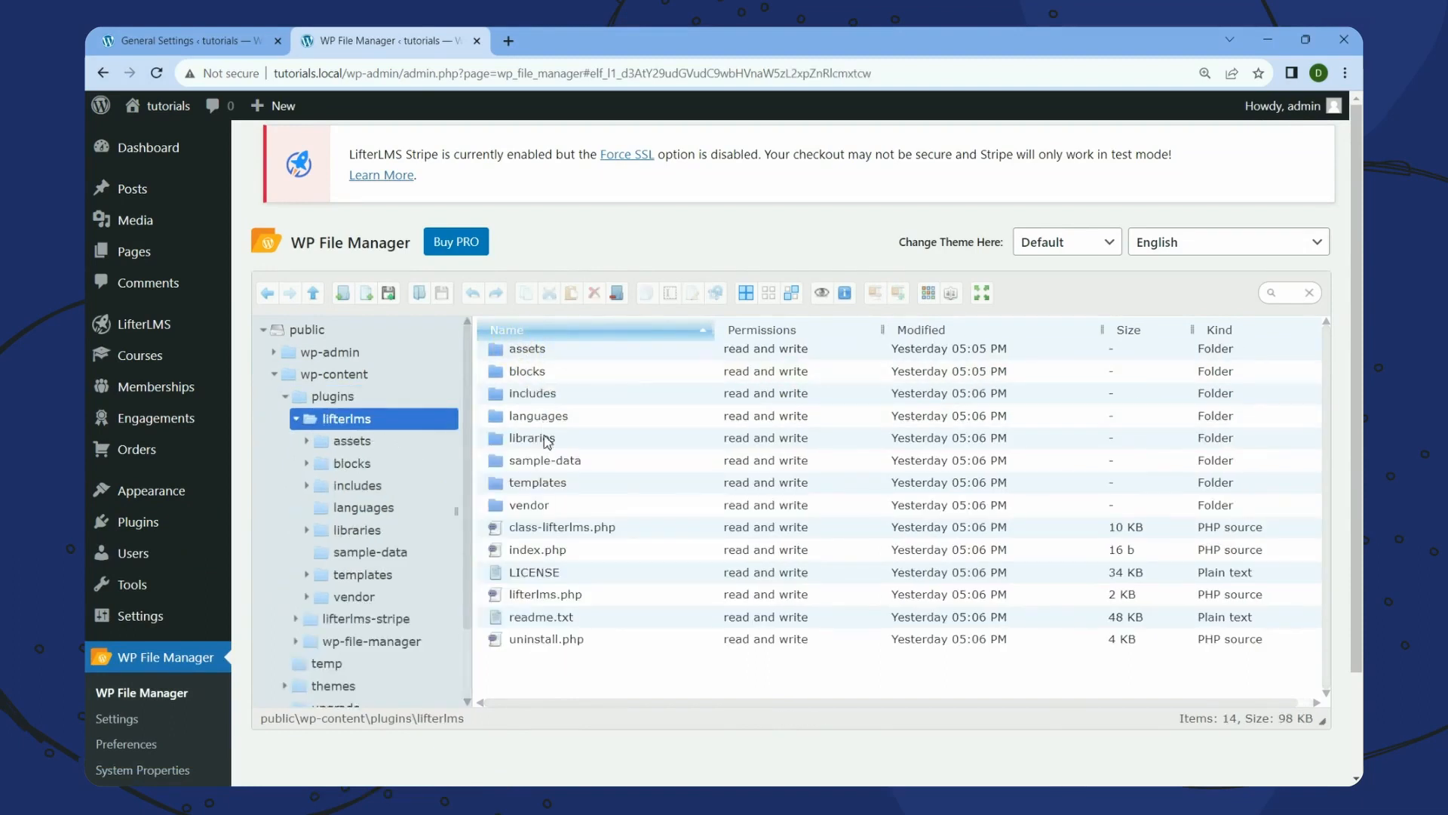
double_click(533, 415)
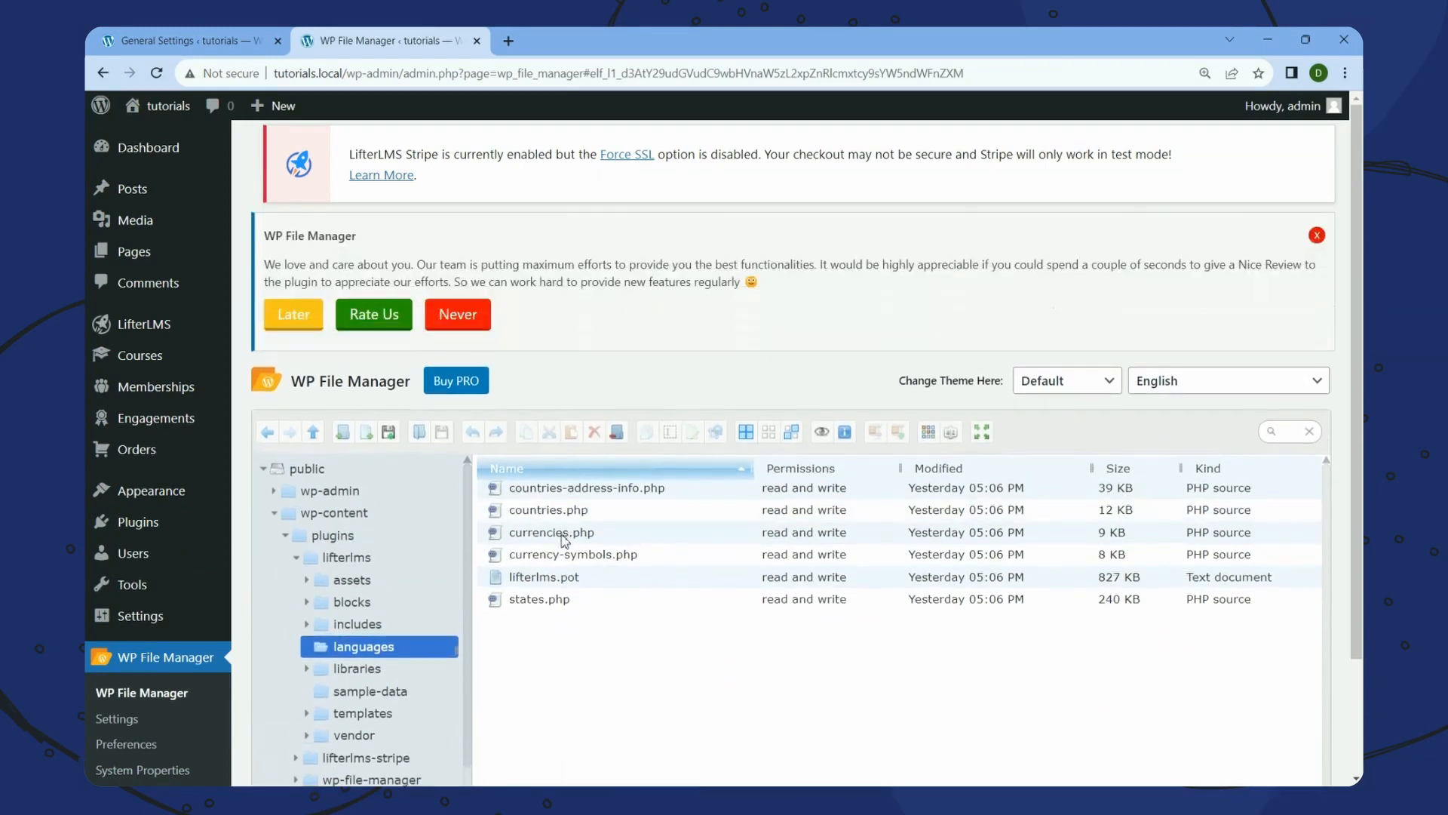
click(552, 581)
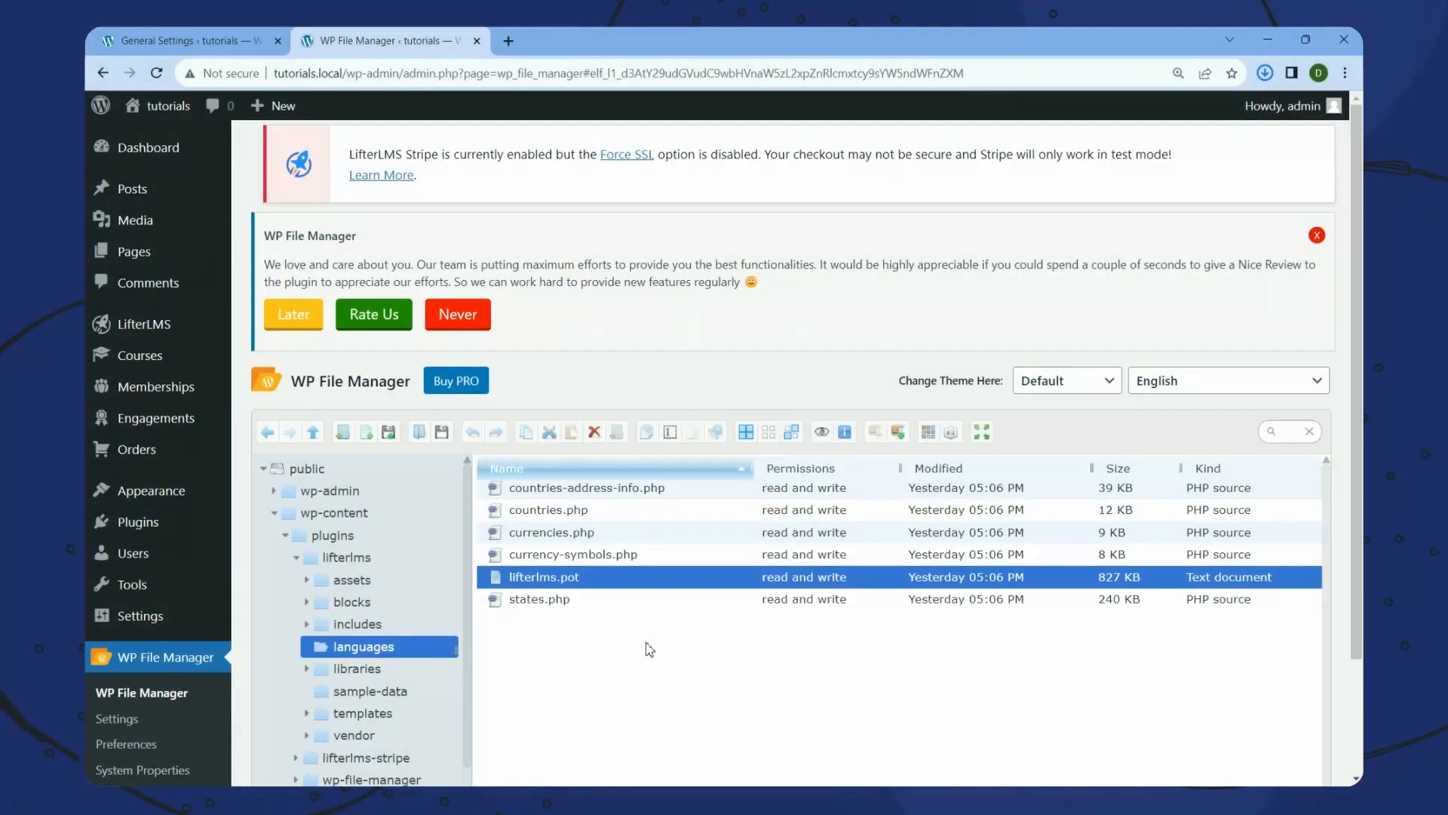
Download lifterlms-stripe.pot from the wp-content/plugins/lifterlms-stripe/i18n folder
scroll(651, 649, down, 2)
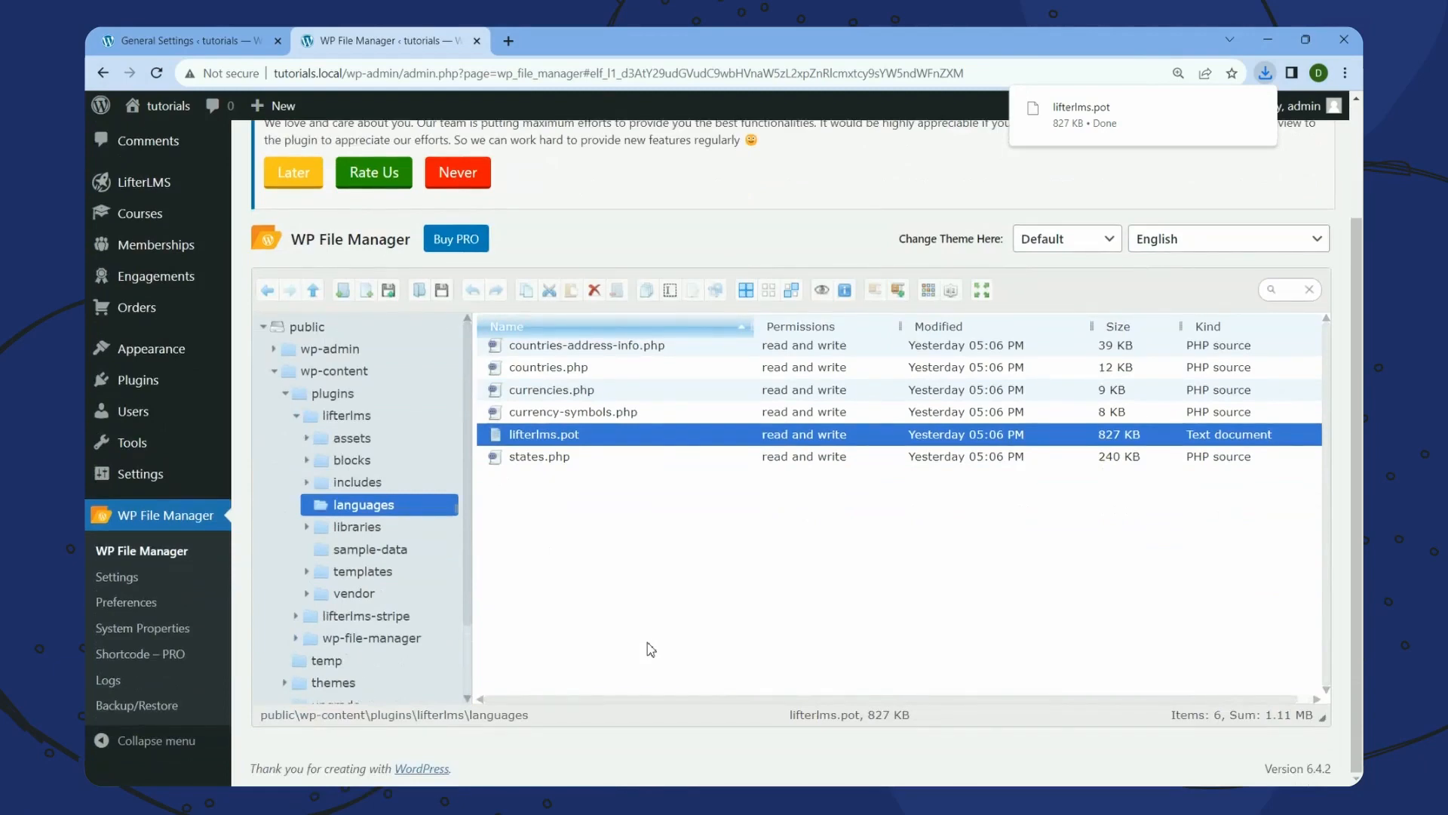
click(296, 415)
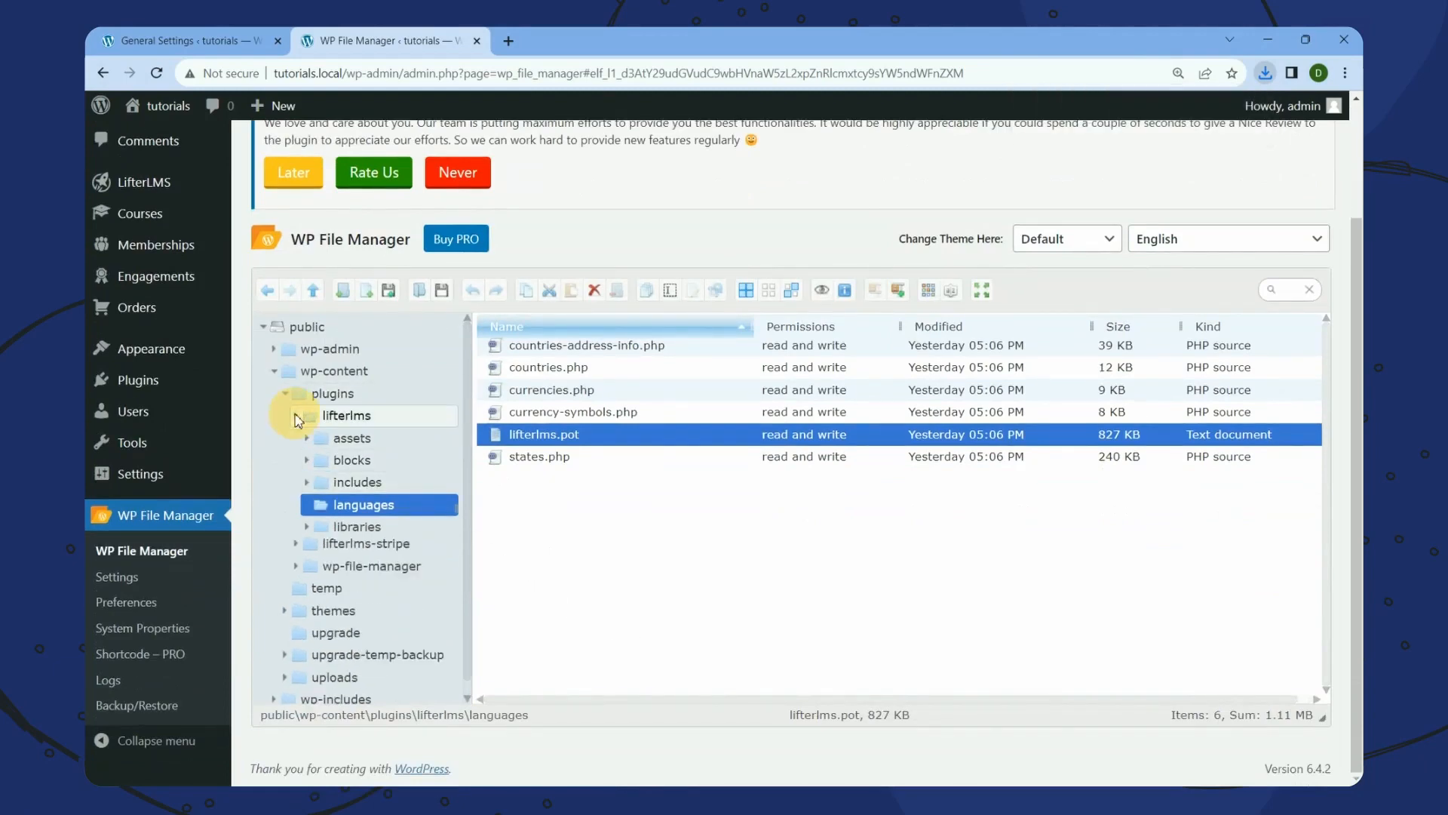
click(367, 439)
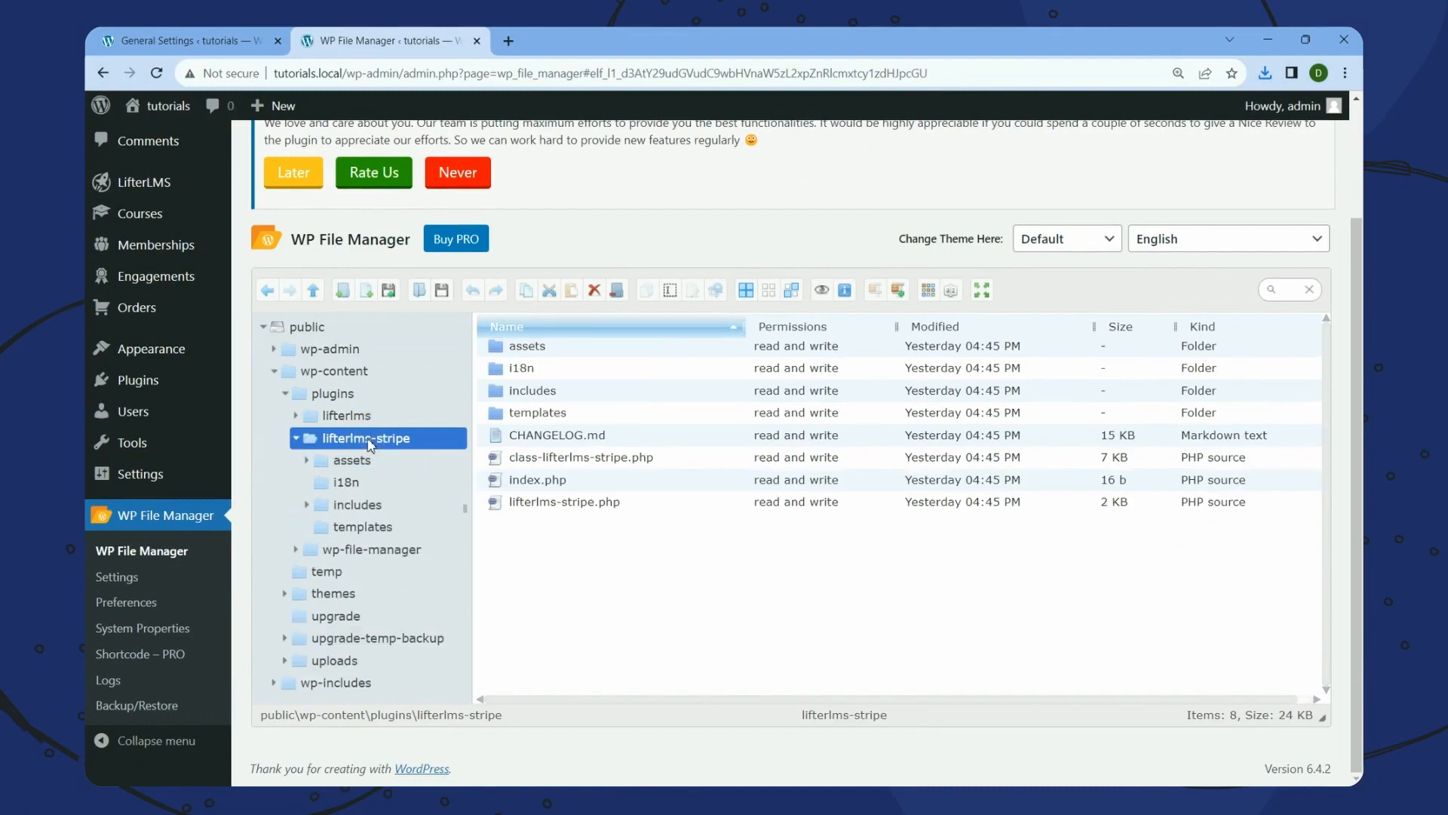
double_click(523, 369)
click(573, 351)
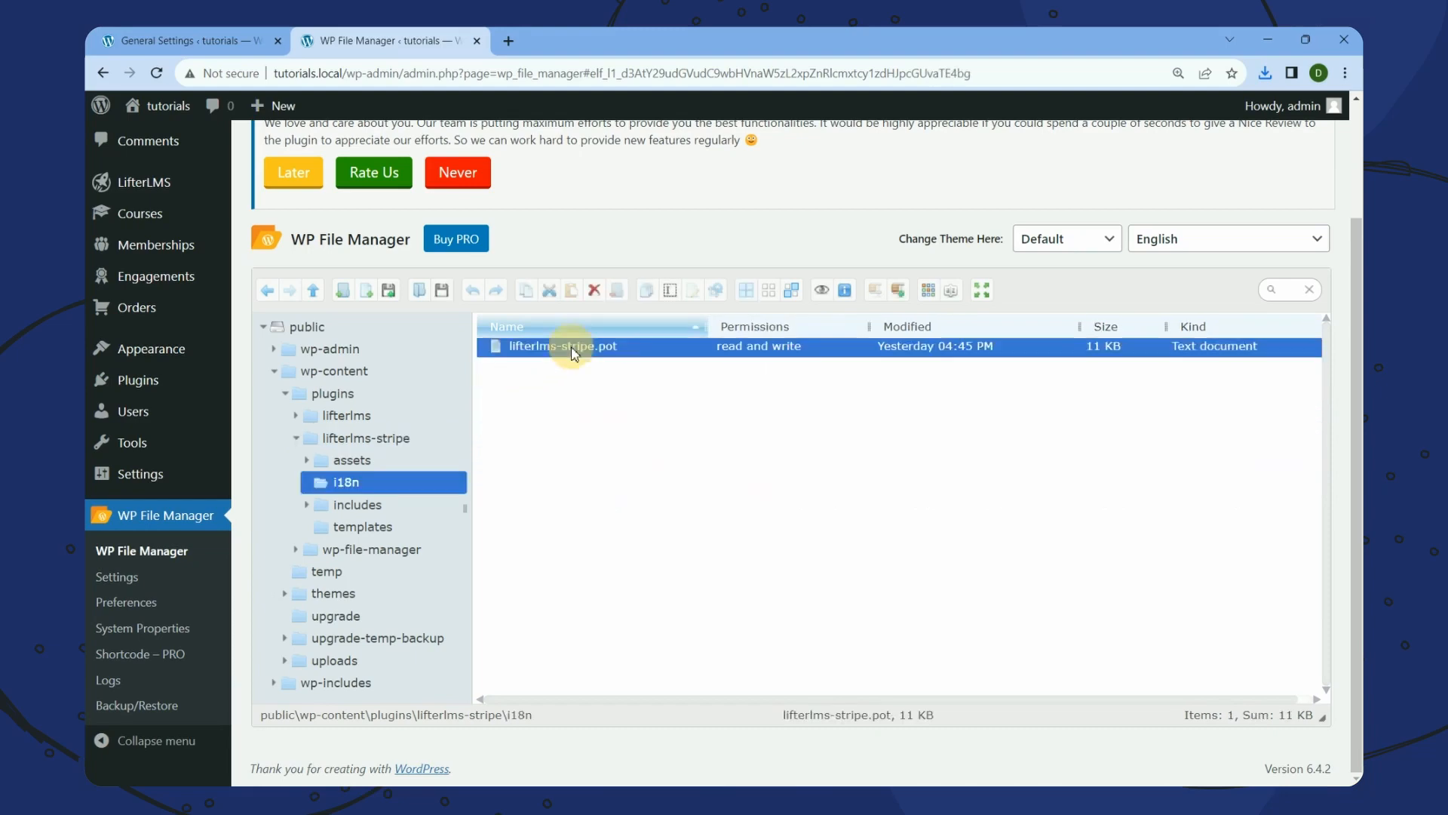
right_click(593, 350)
click(632, 385)
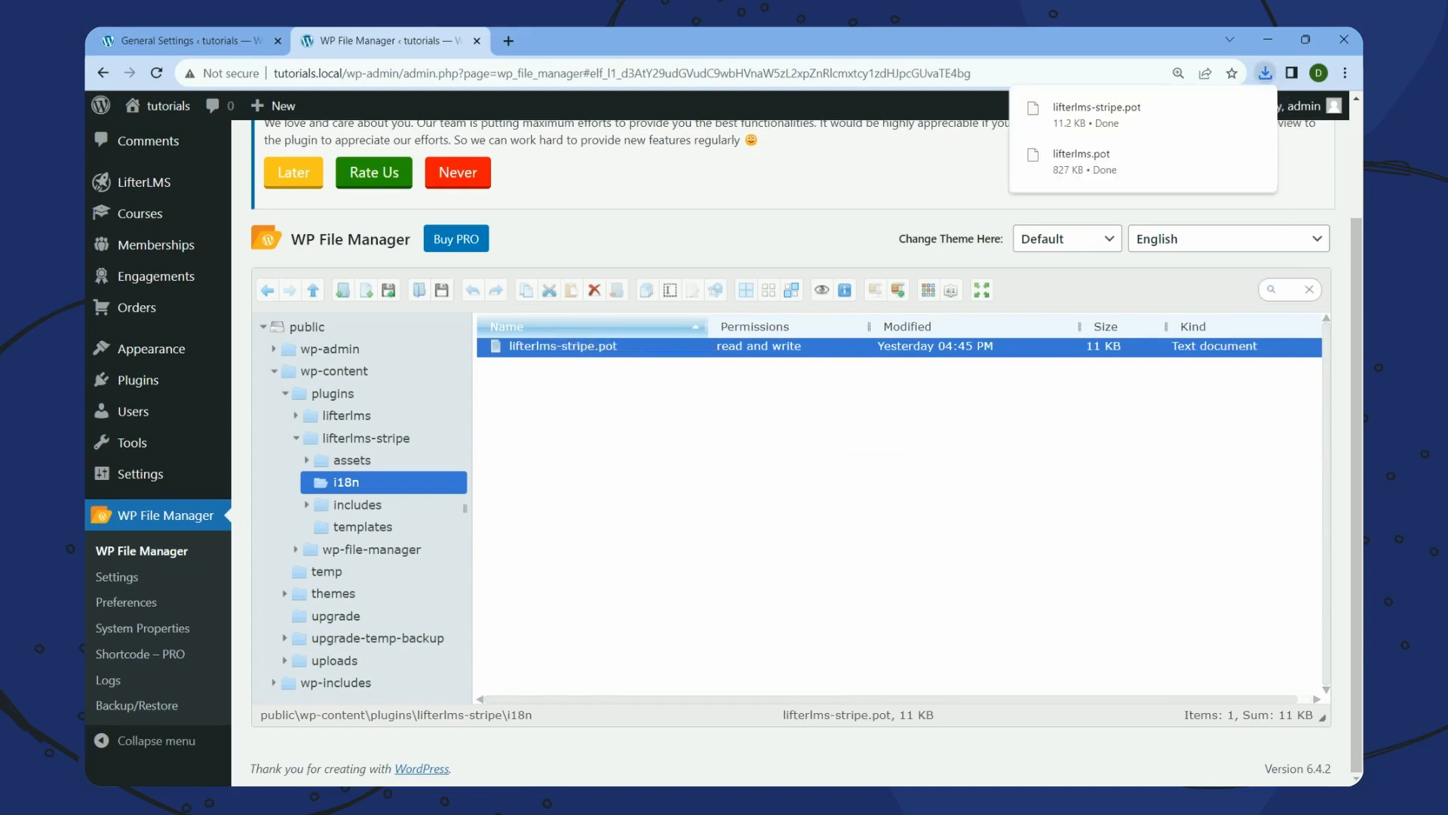
Switch to File Explorer to check lifterlms.pot and lifterlms-stripe.pot in Downloads, and view the Poedit website at poedit.net
key(alt+Tab)
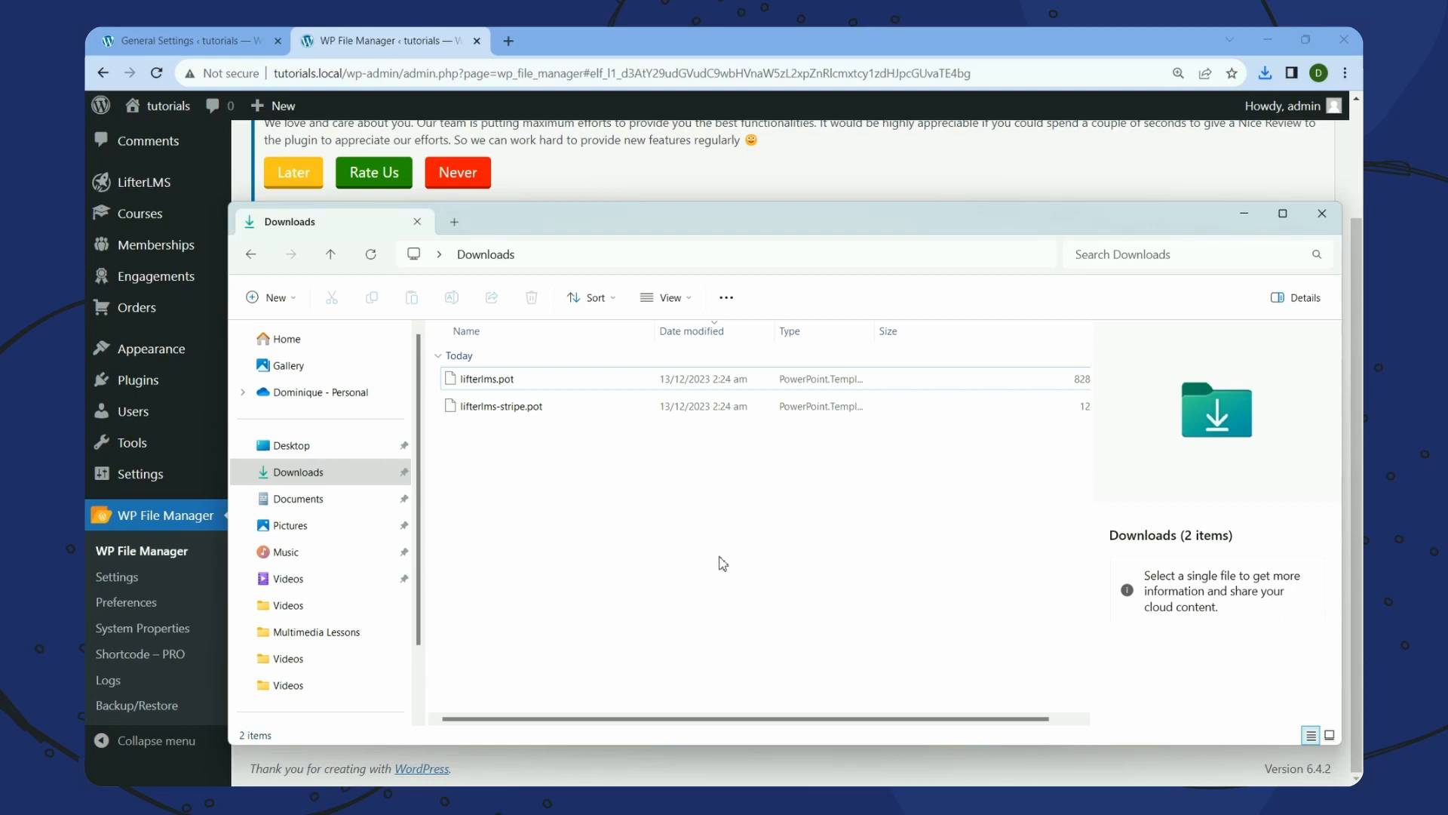
click(487, 379)
click(535, 409)
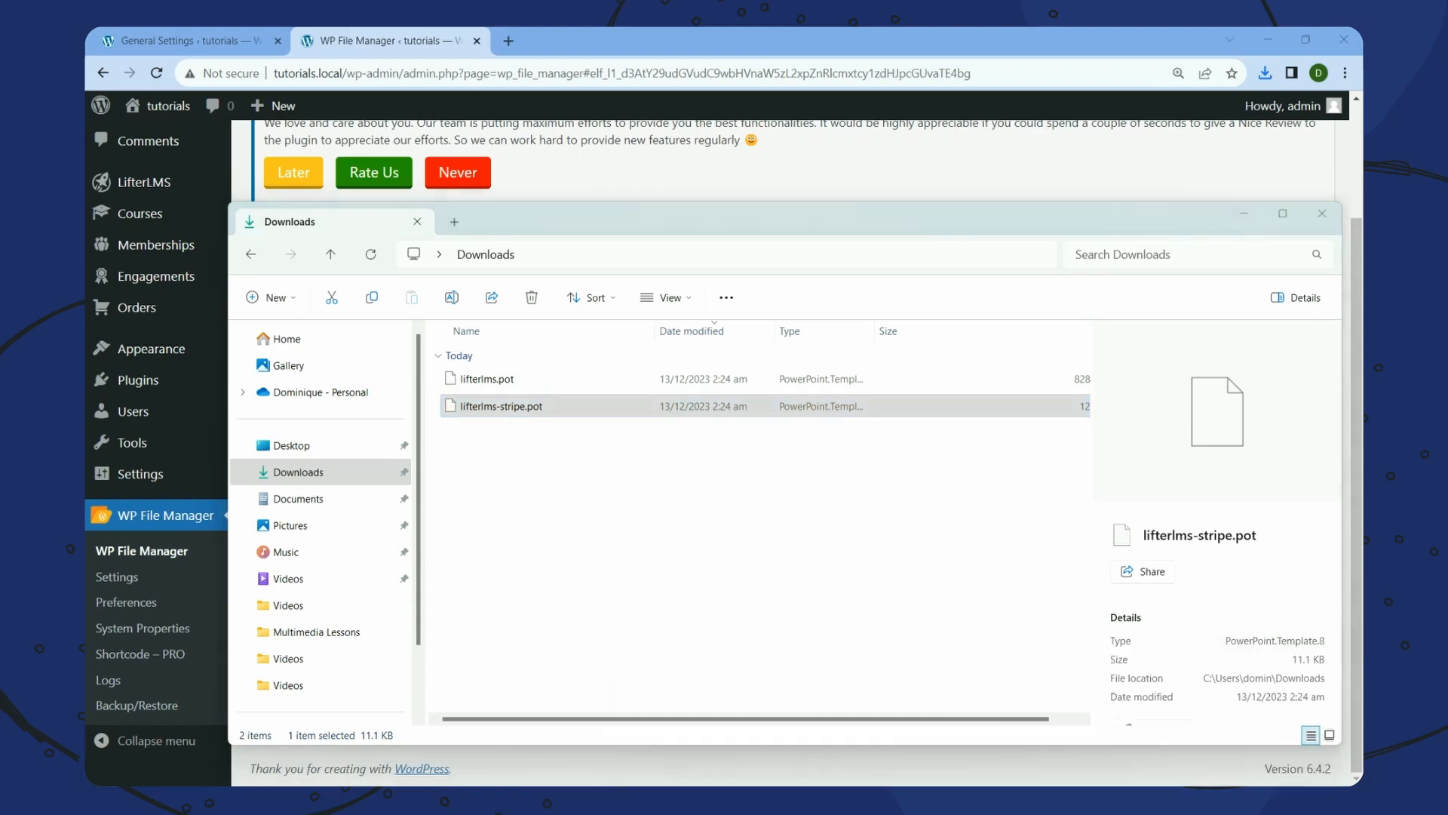
click(1226, 728)
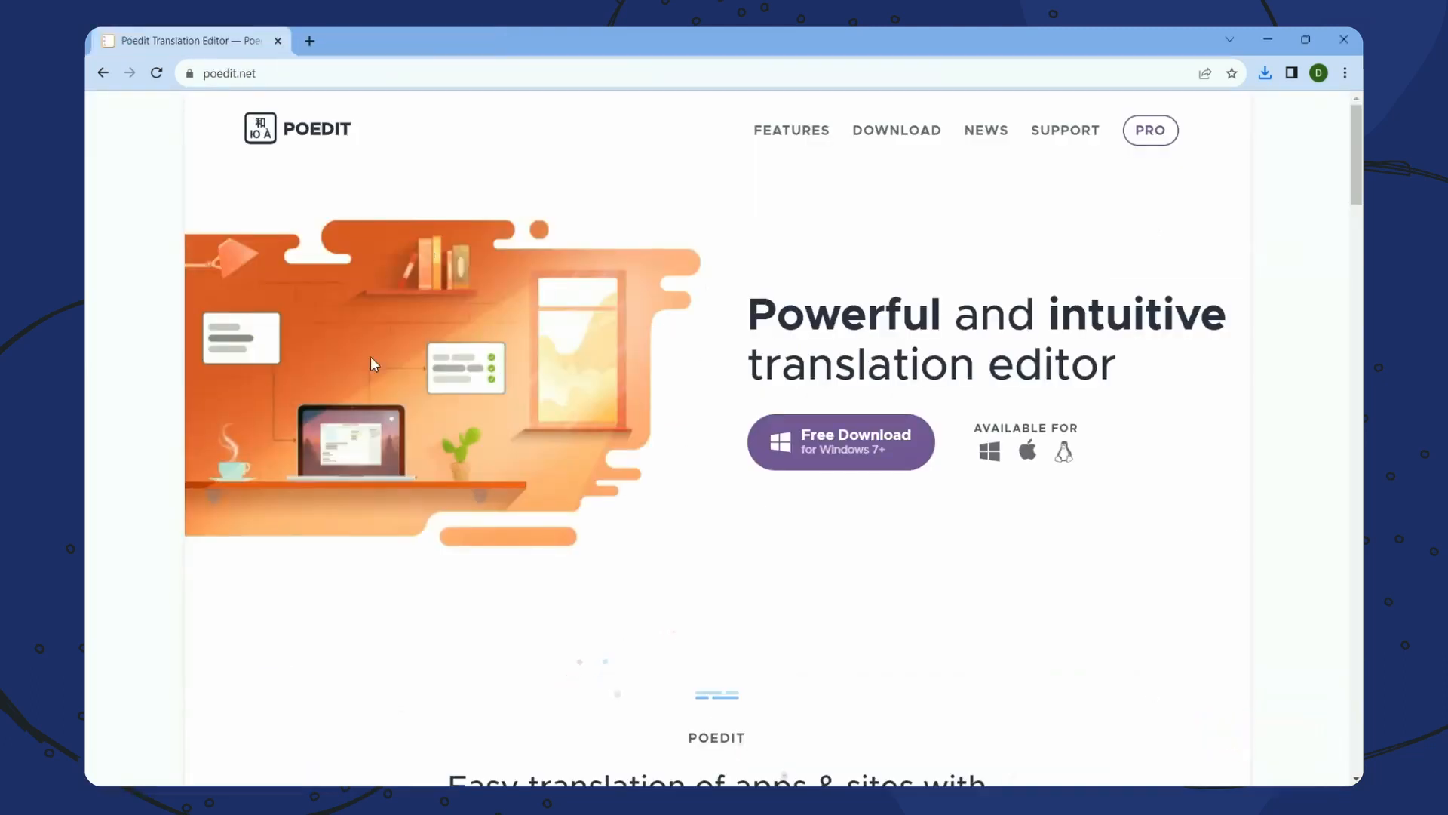
click(300, 76)
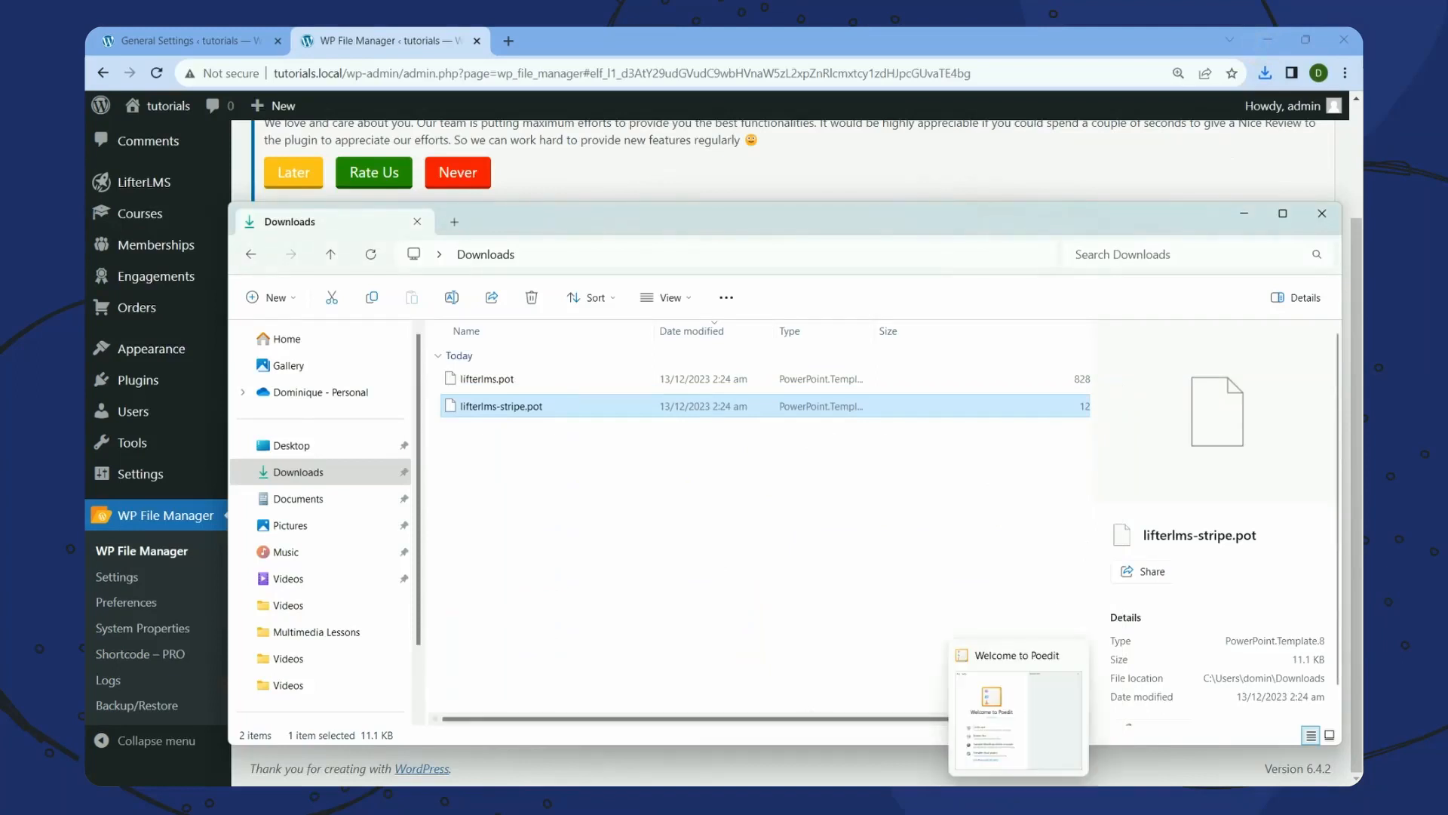
Switch to Poedit and open lifterlms.pot from the Downloads folder
click(998, 770)
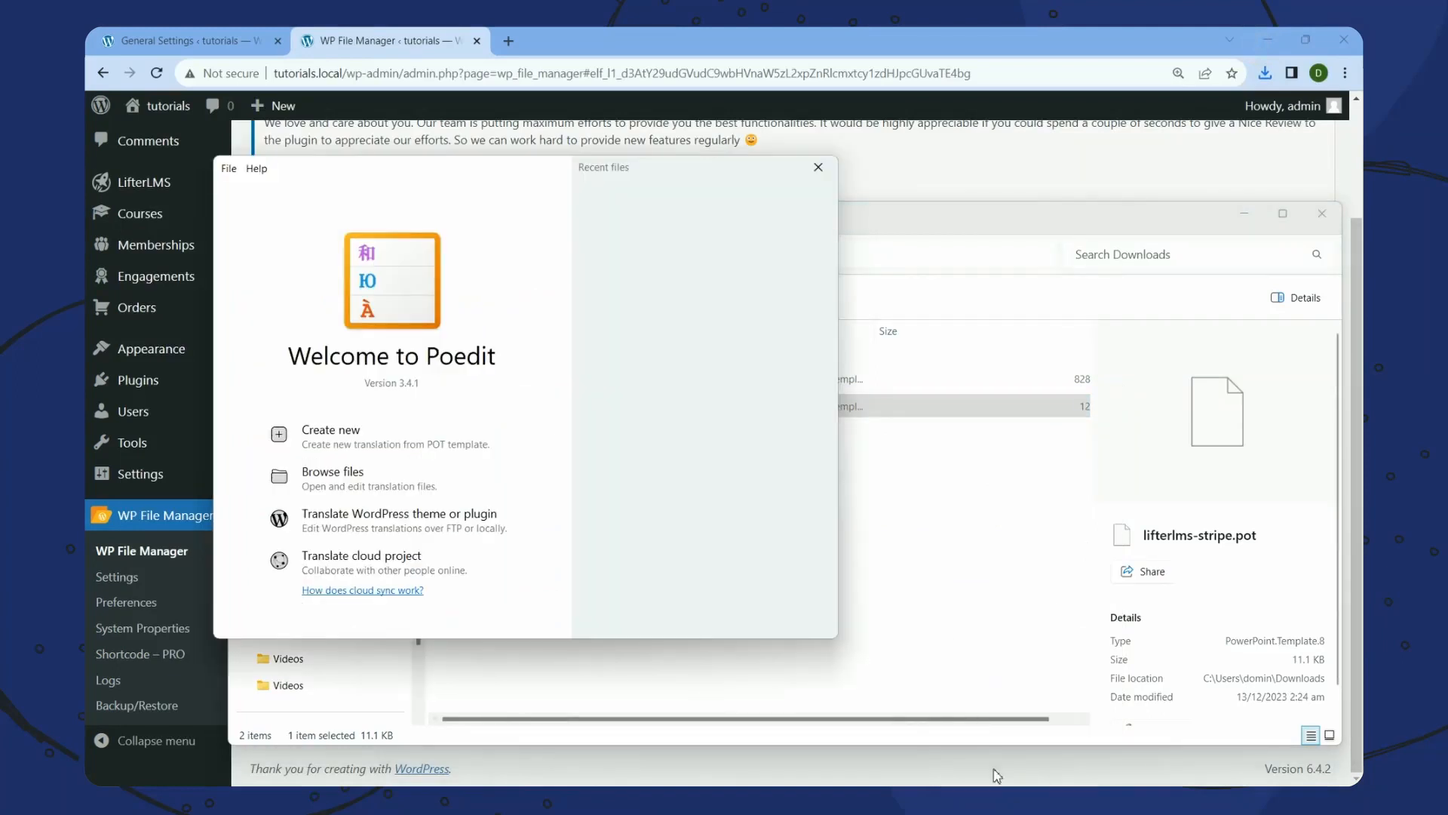
drag(432, 179, 803, 190)
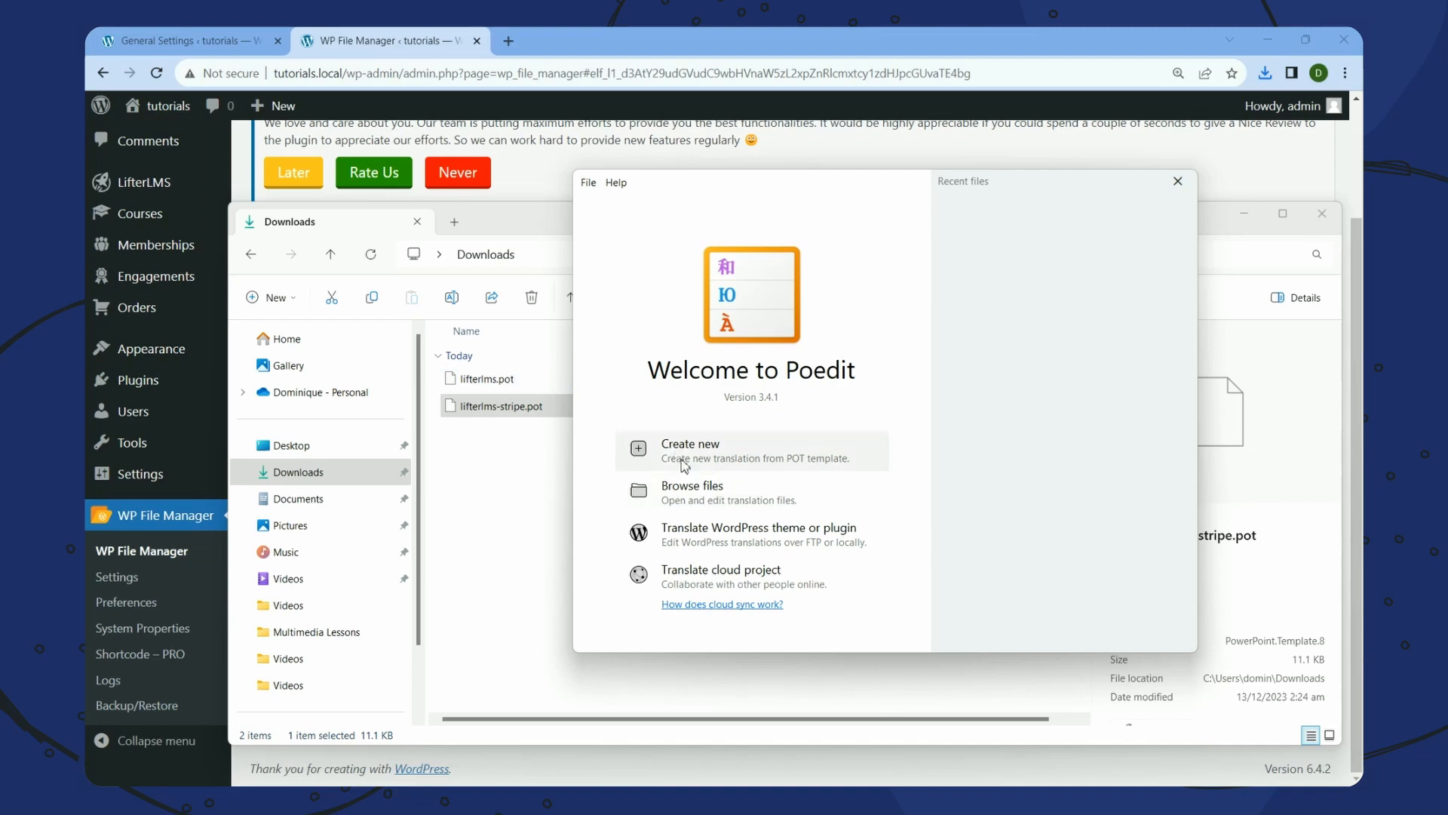
click(691, 494)
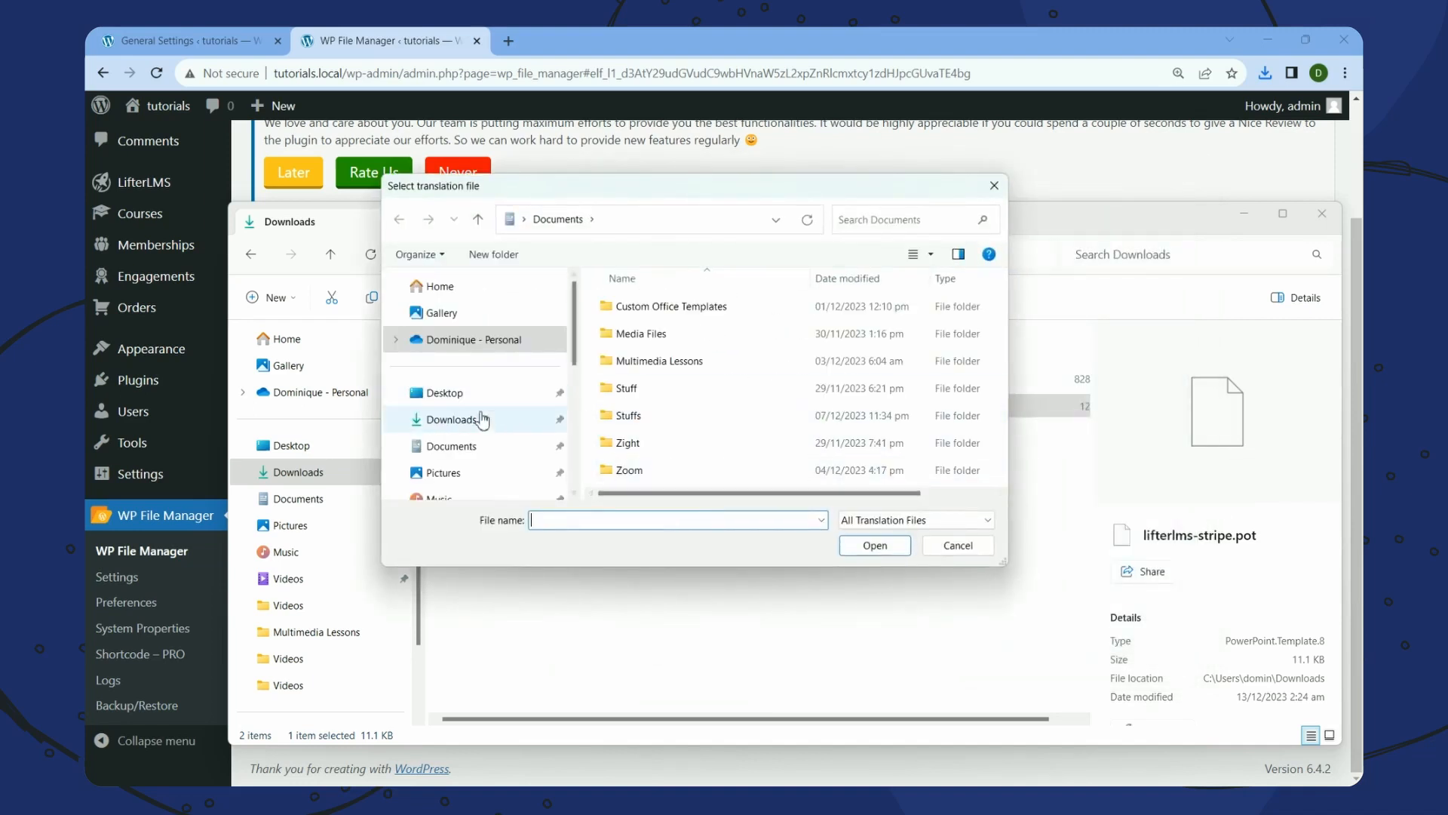
click(467, 426)
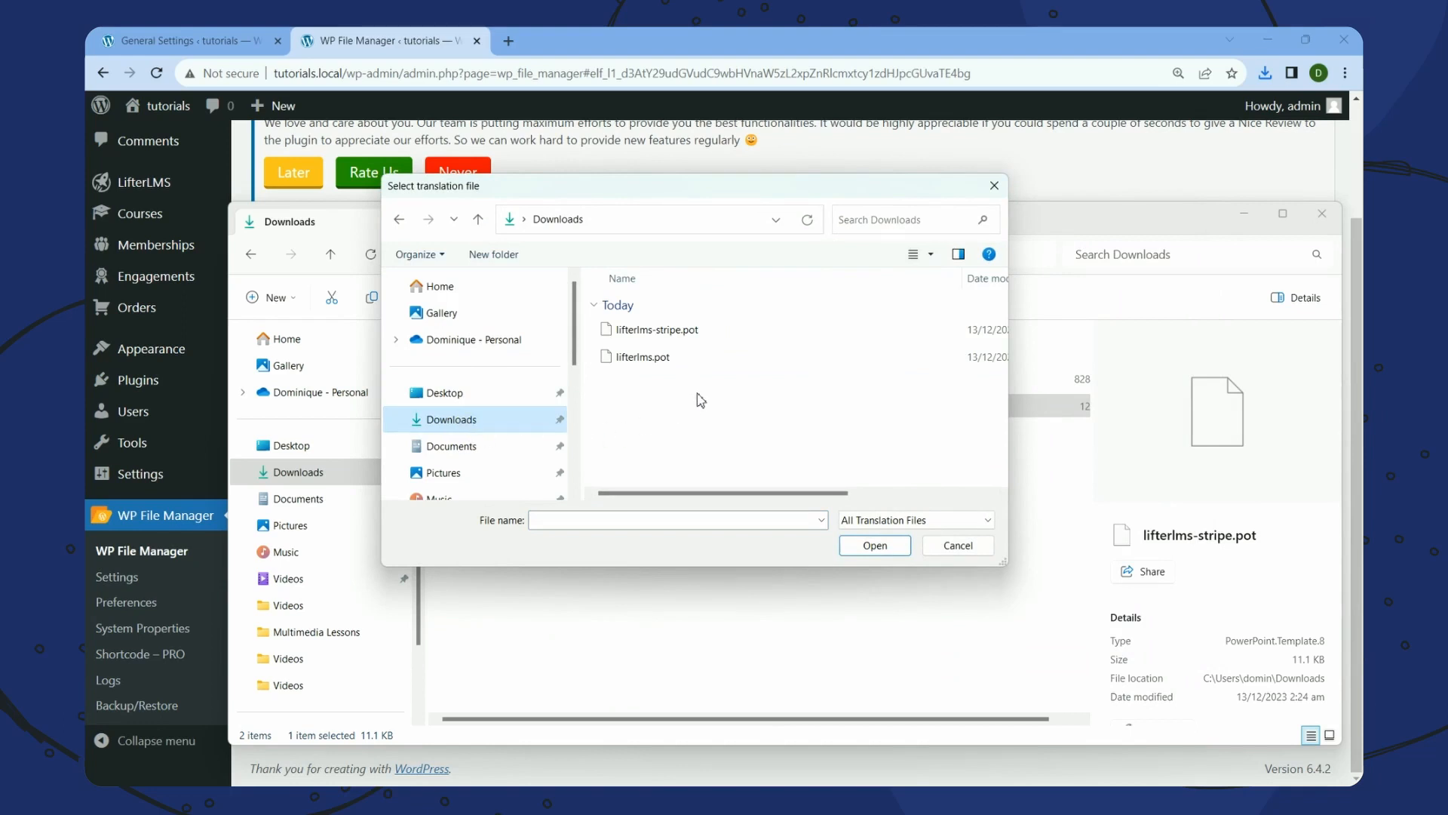
click(645, 358)
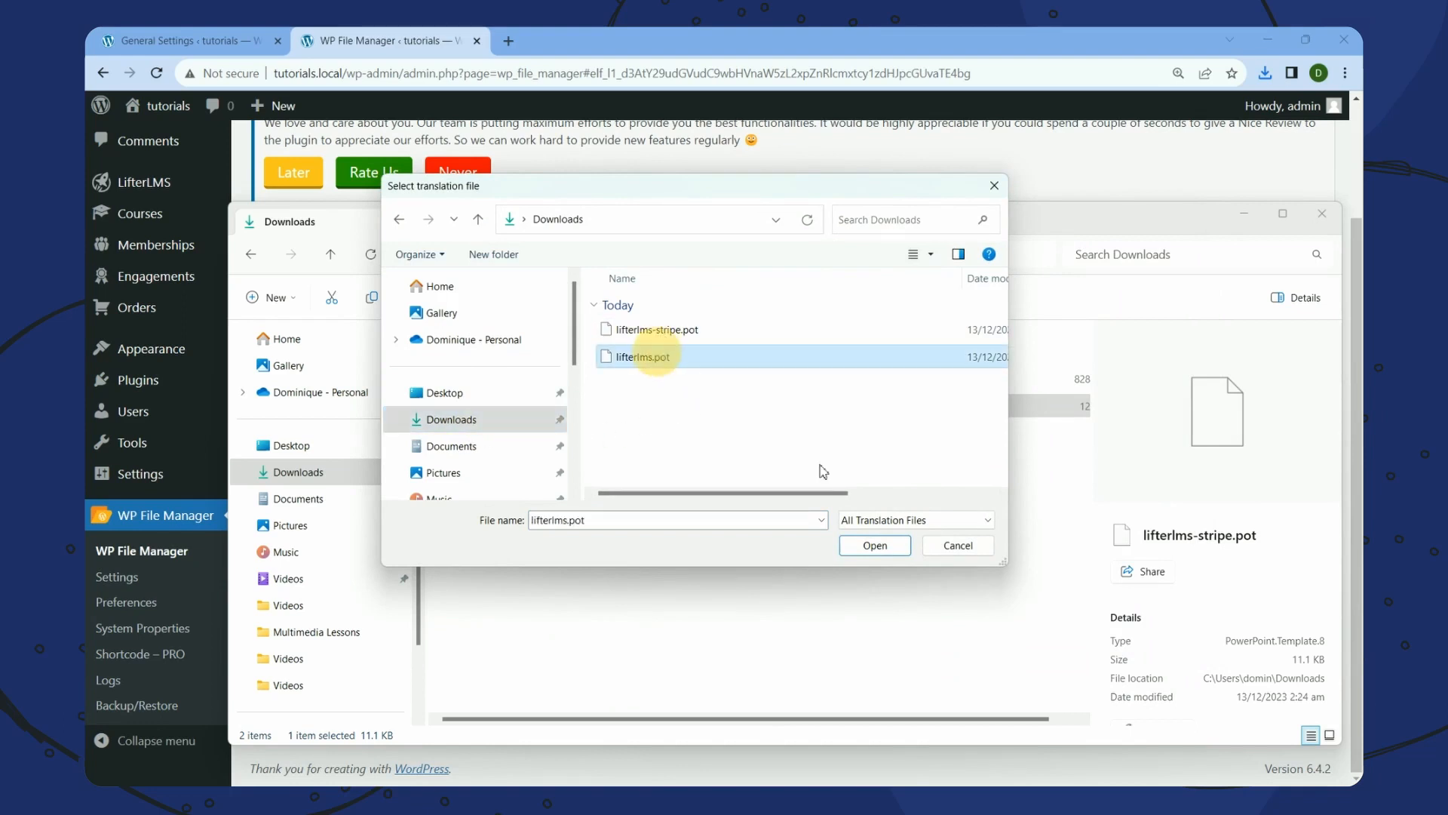
click(876, 545)
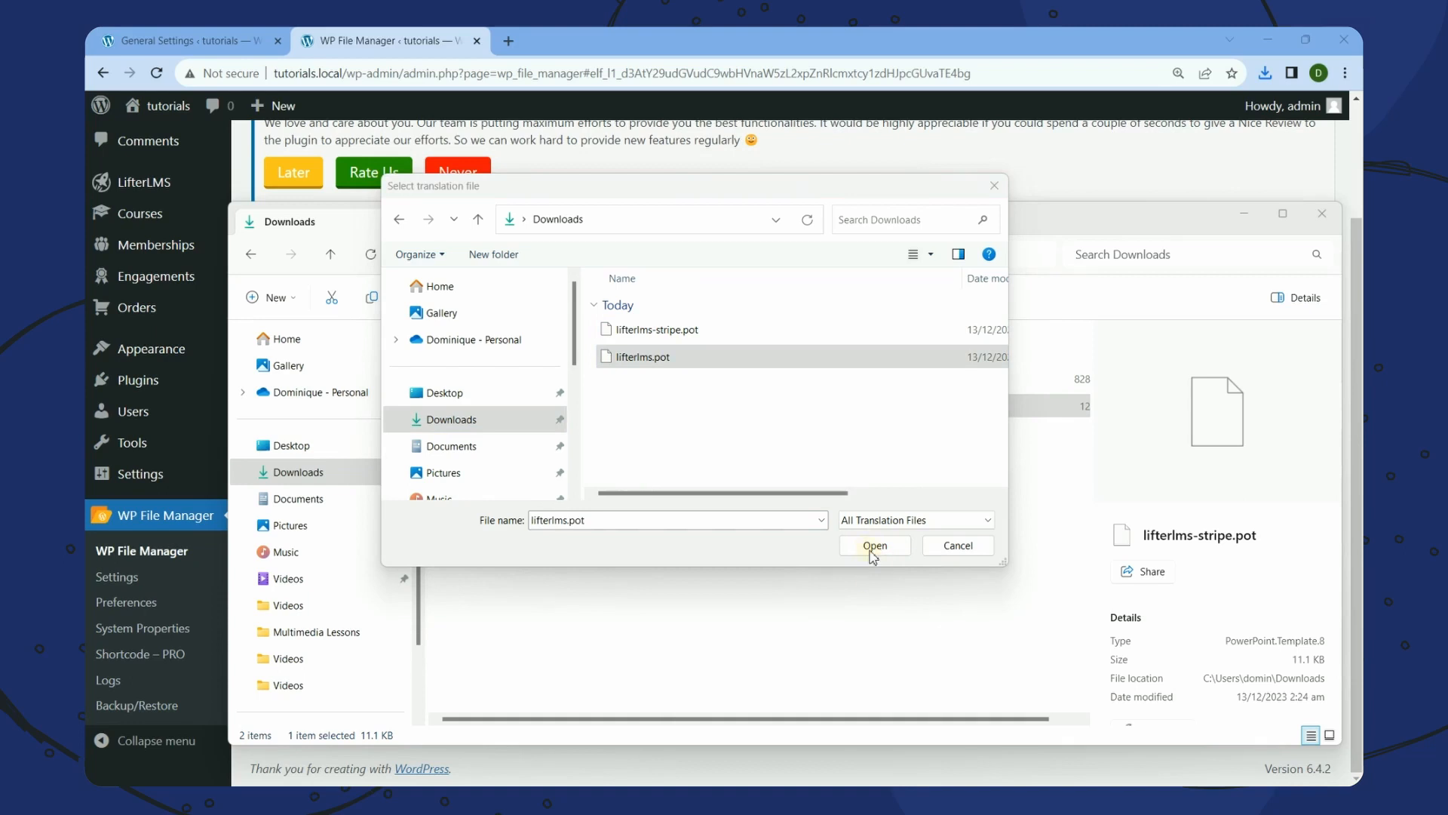
drag(764, 195, 537, 175)
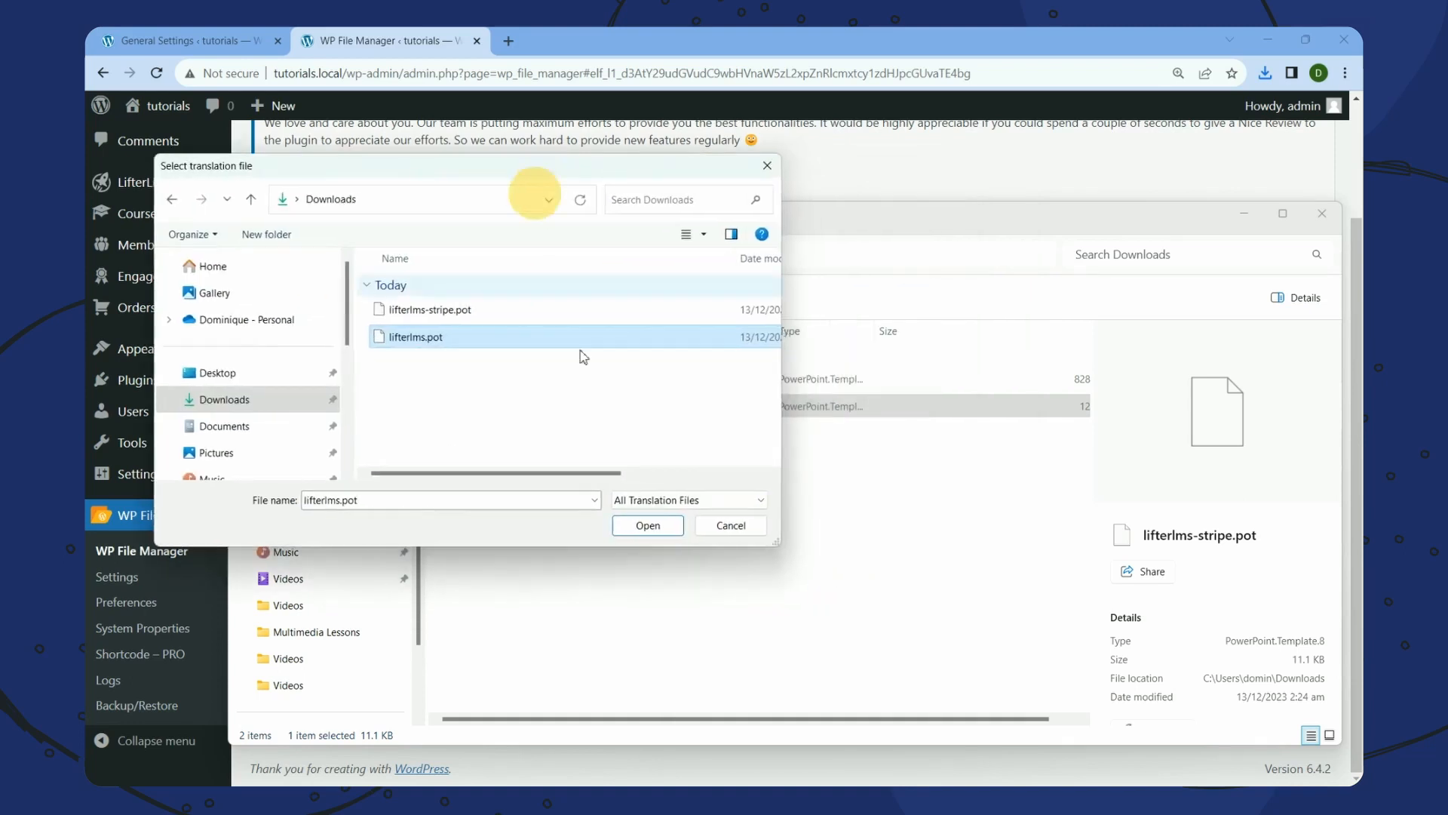
click(648, 525)
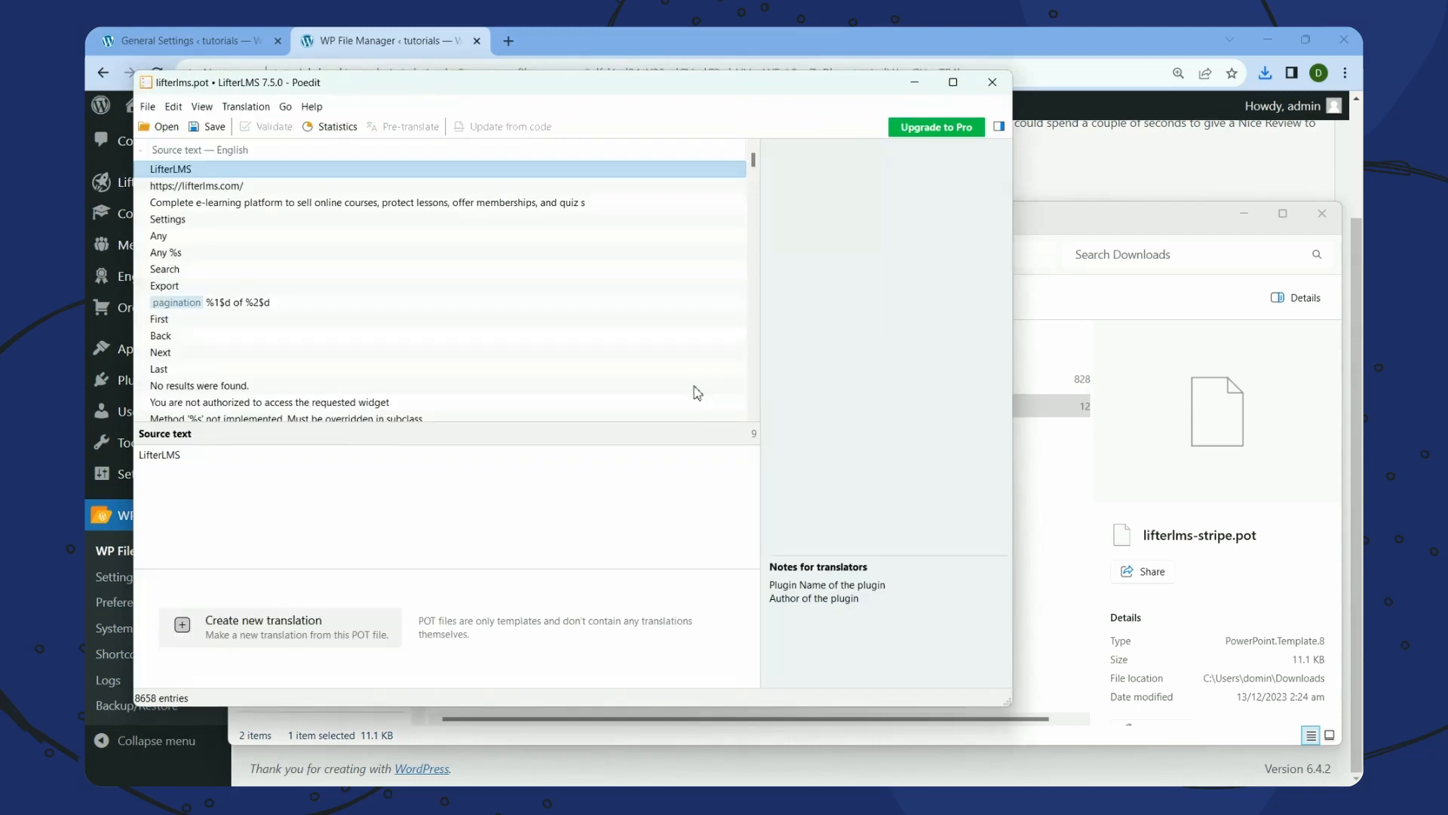
drag(506, 87, 664, 125)
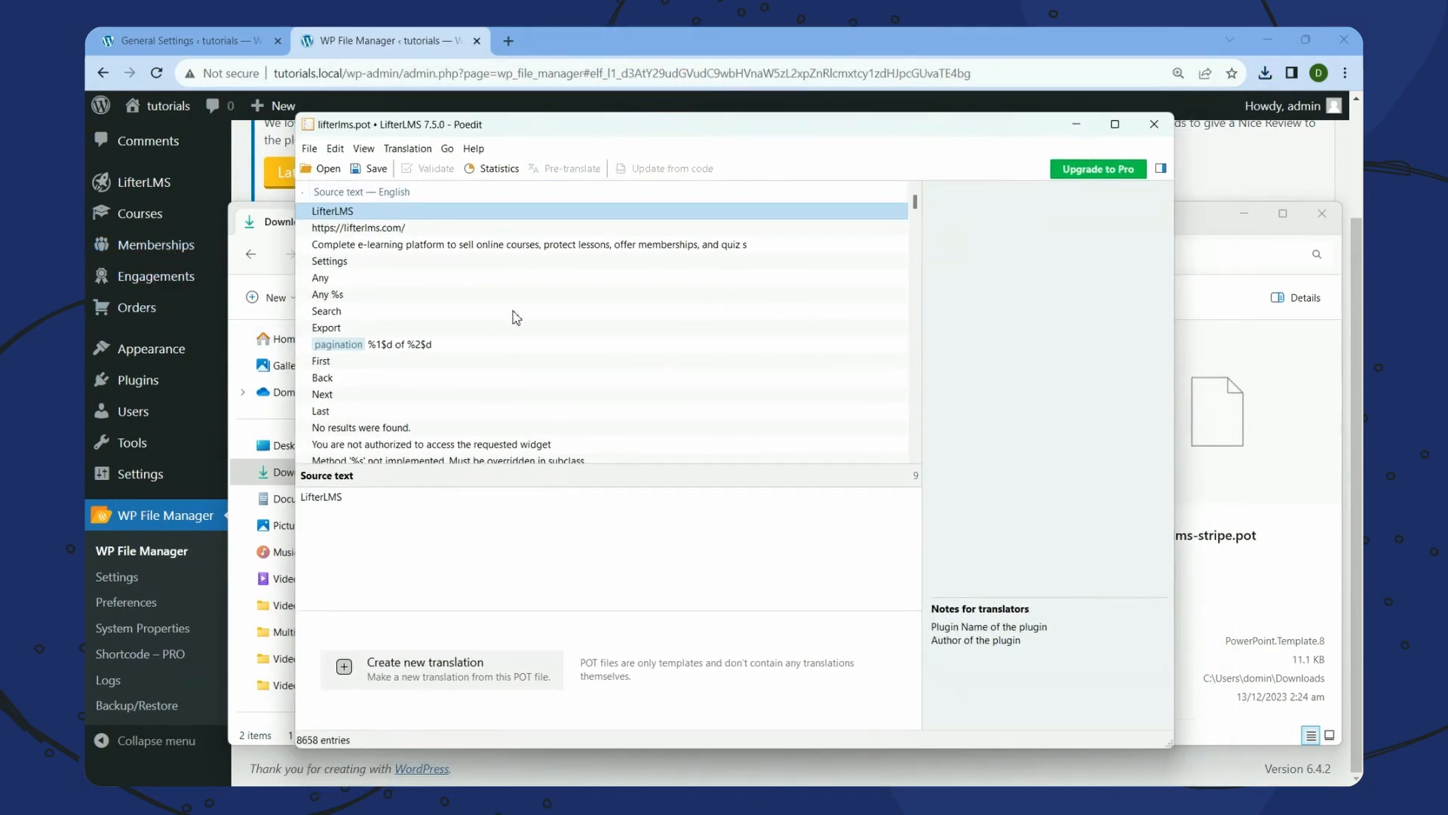
click(362, 150)
mouse_move(311, 150)
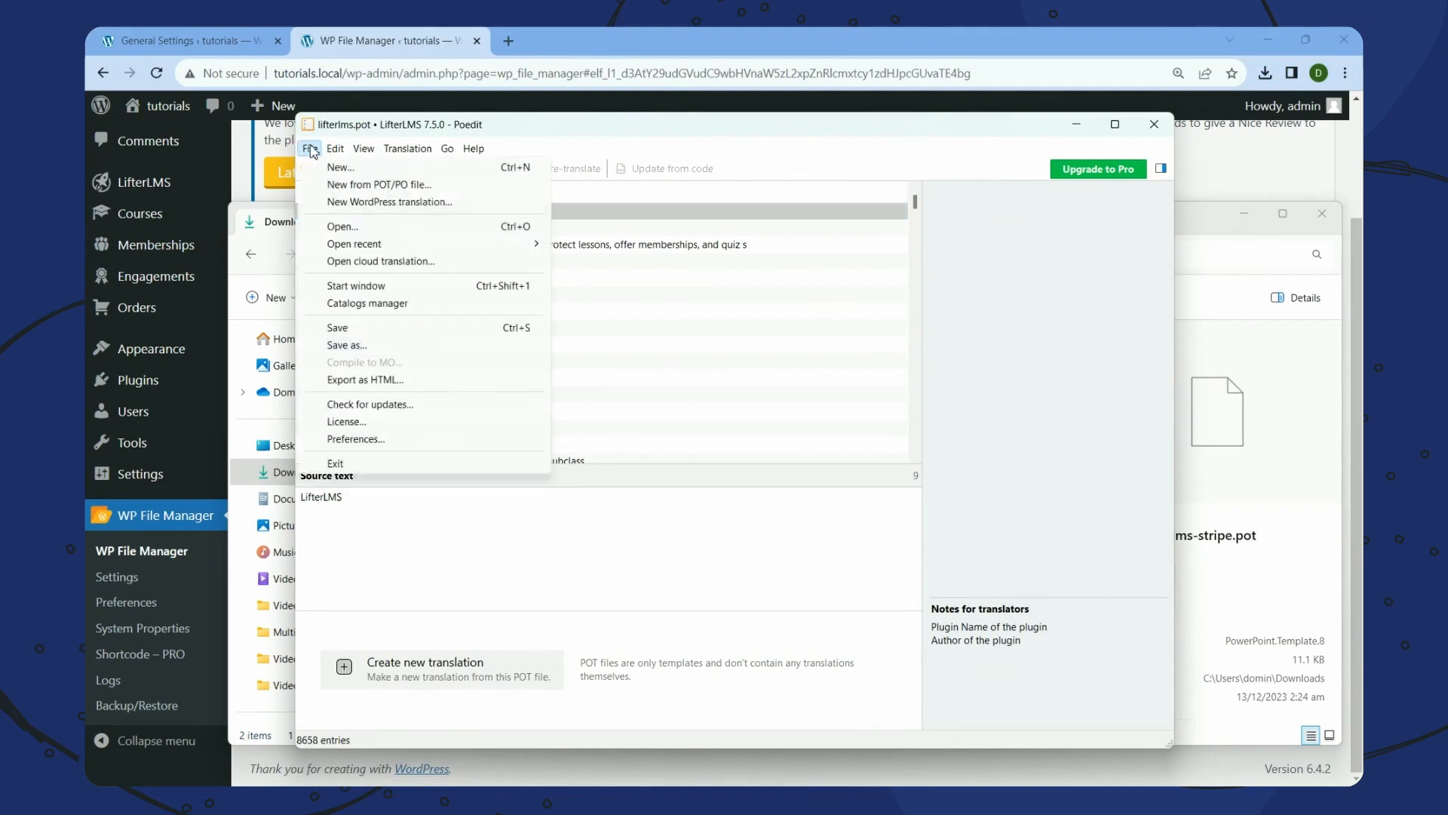
click(509, 508)
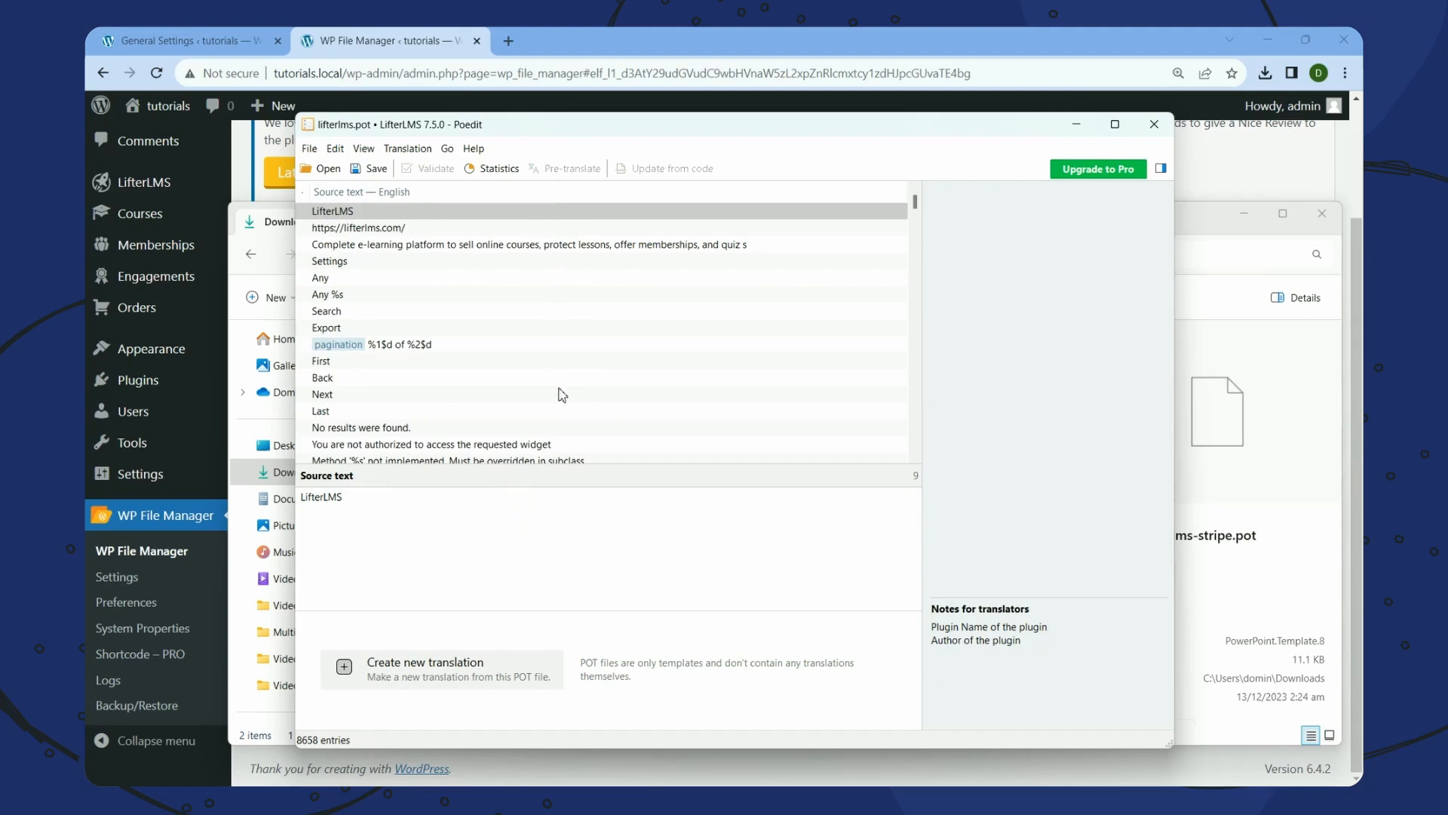
Find the source string "Dashboard" in the lifterlms.pot template
key(ctrl+f)
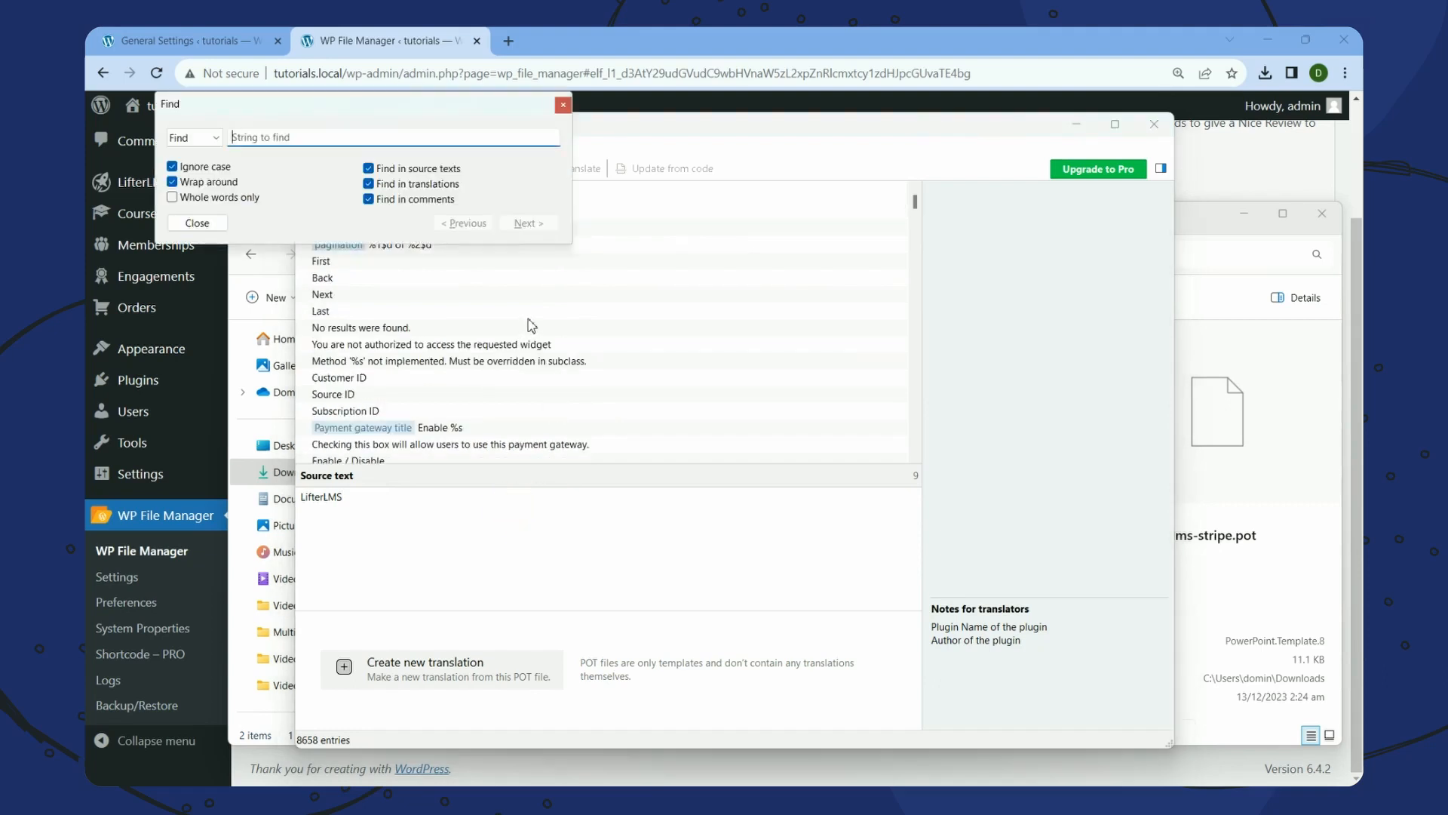
text(Dashboar)
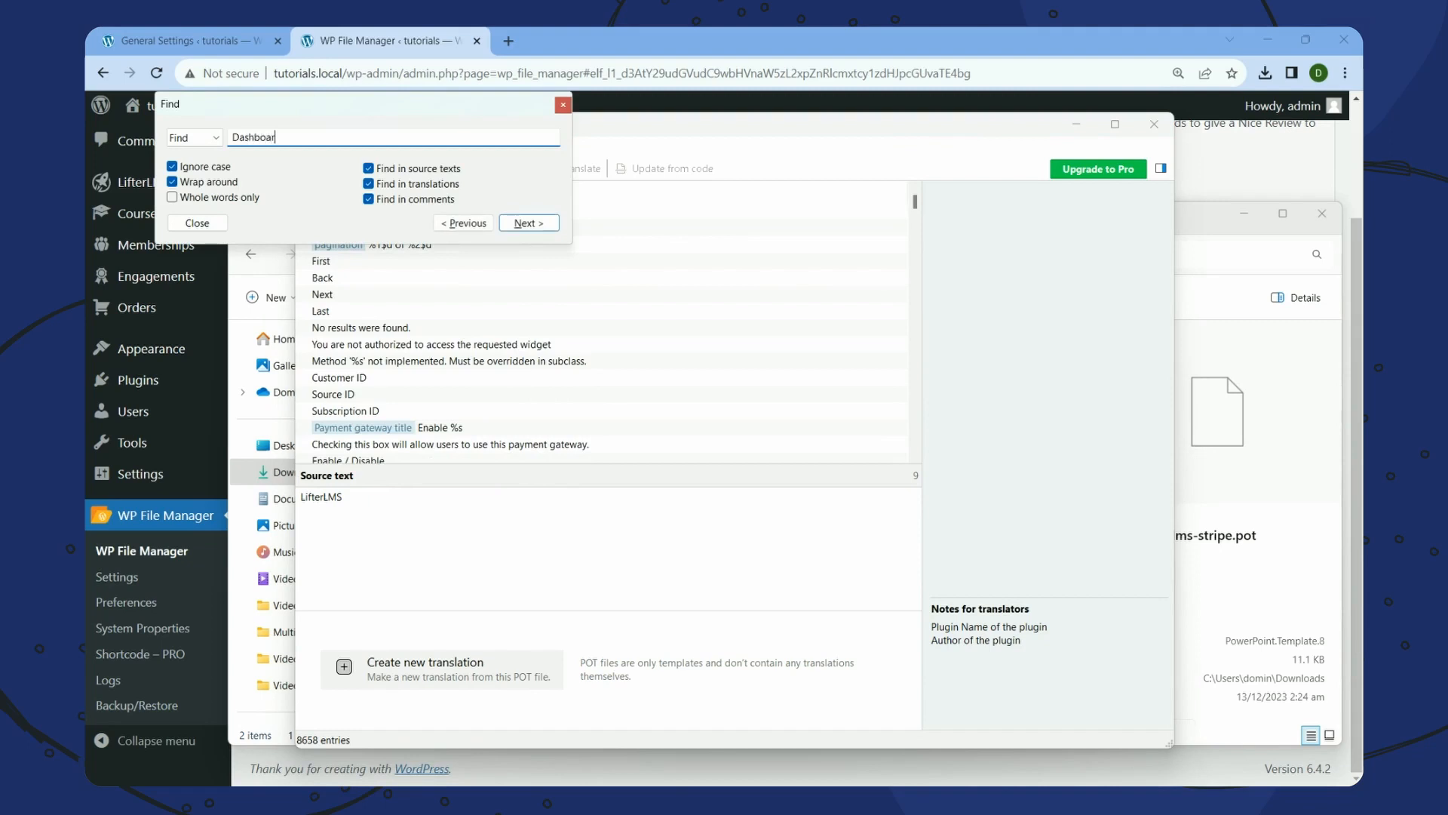
text(d)
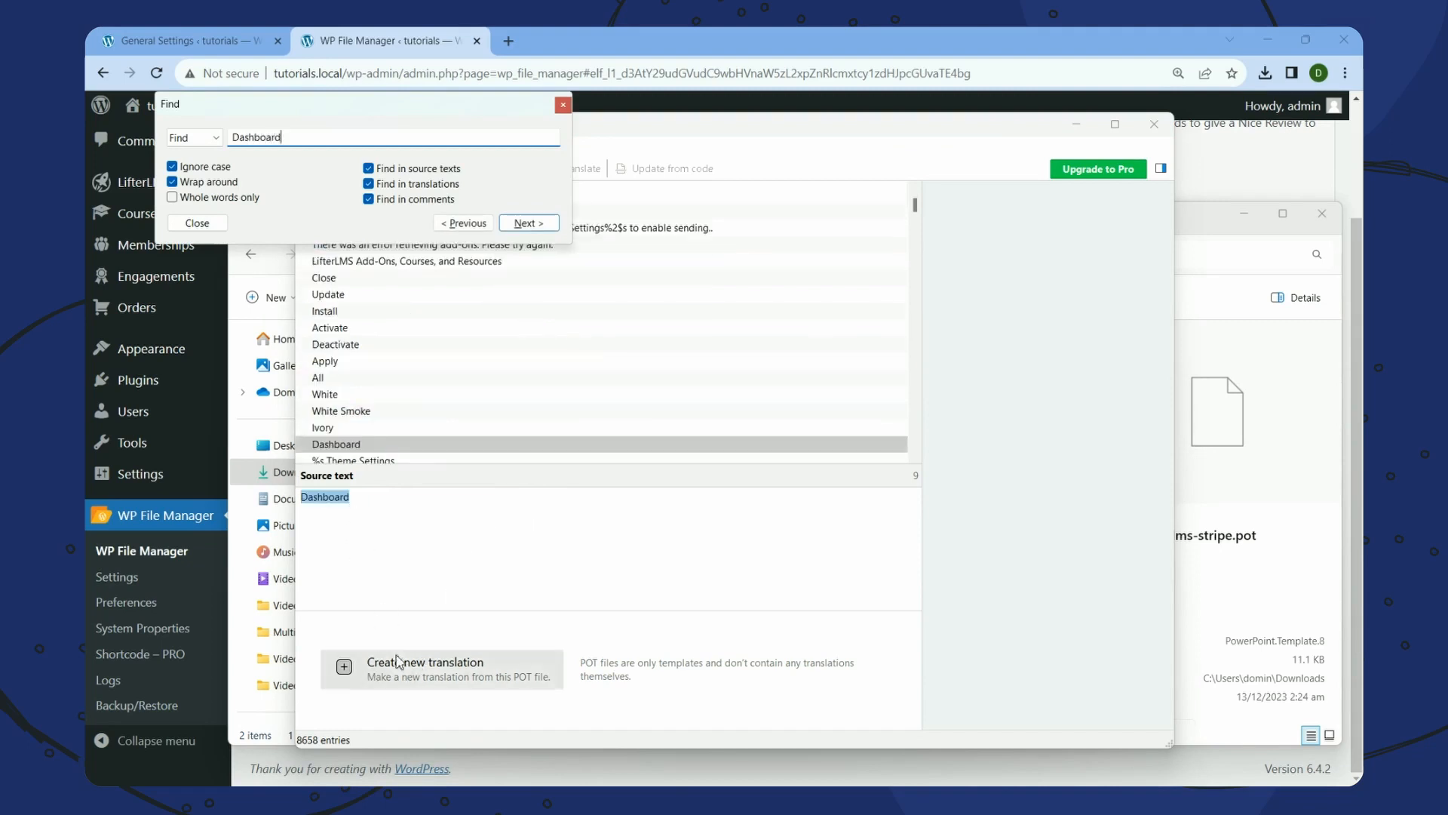
click(194, 221)
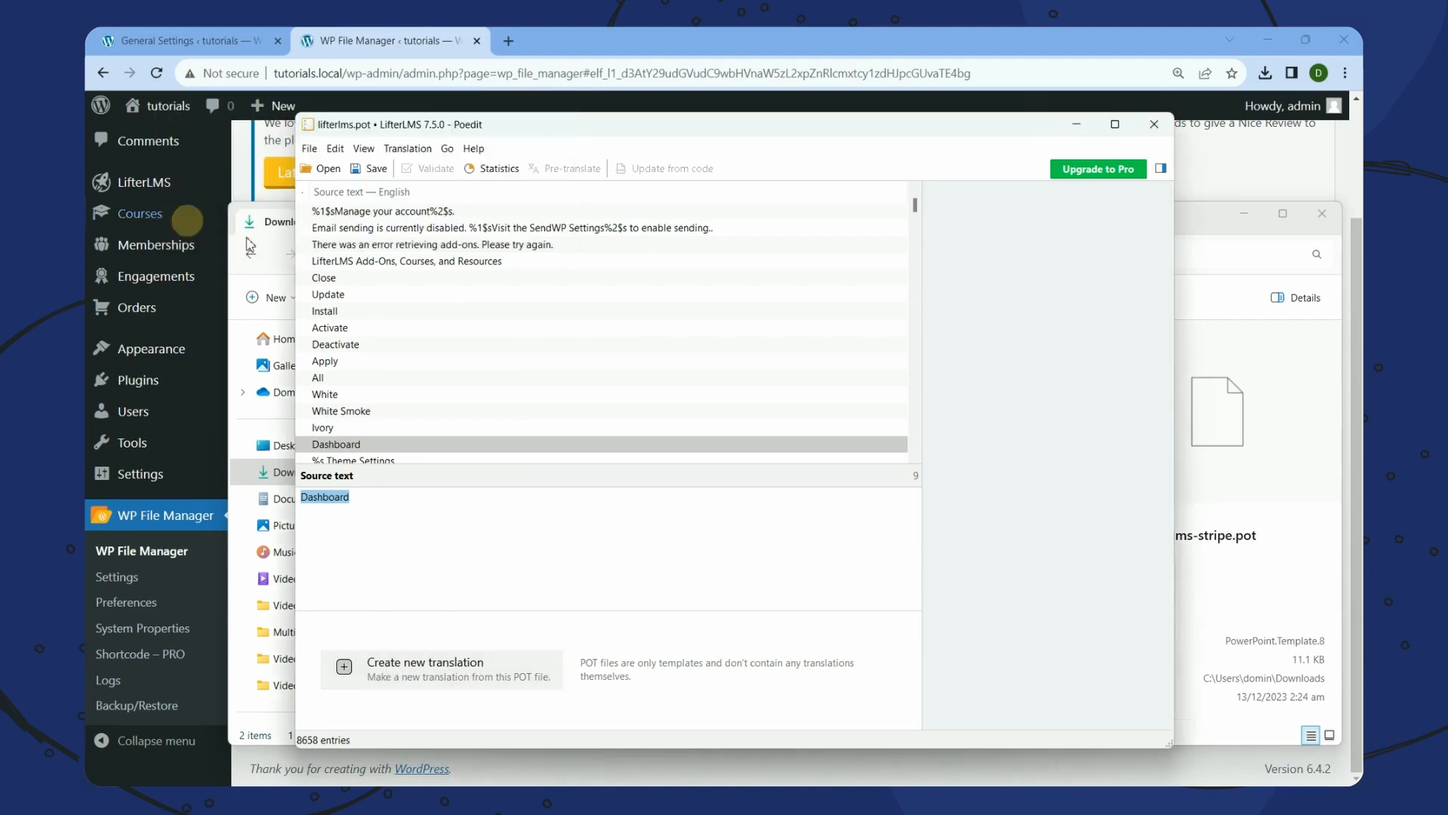
Create a new Spanish translation from the POT template and translate the "Dashboard" string as "Dashboard Spanish Test"
click(432, 678)
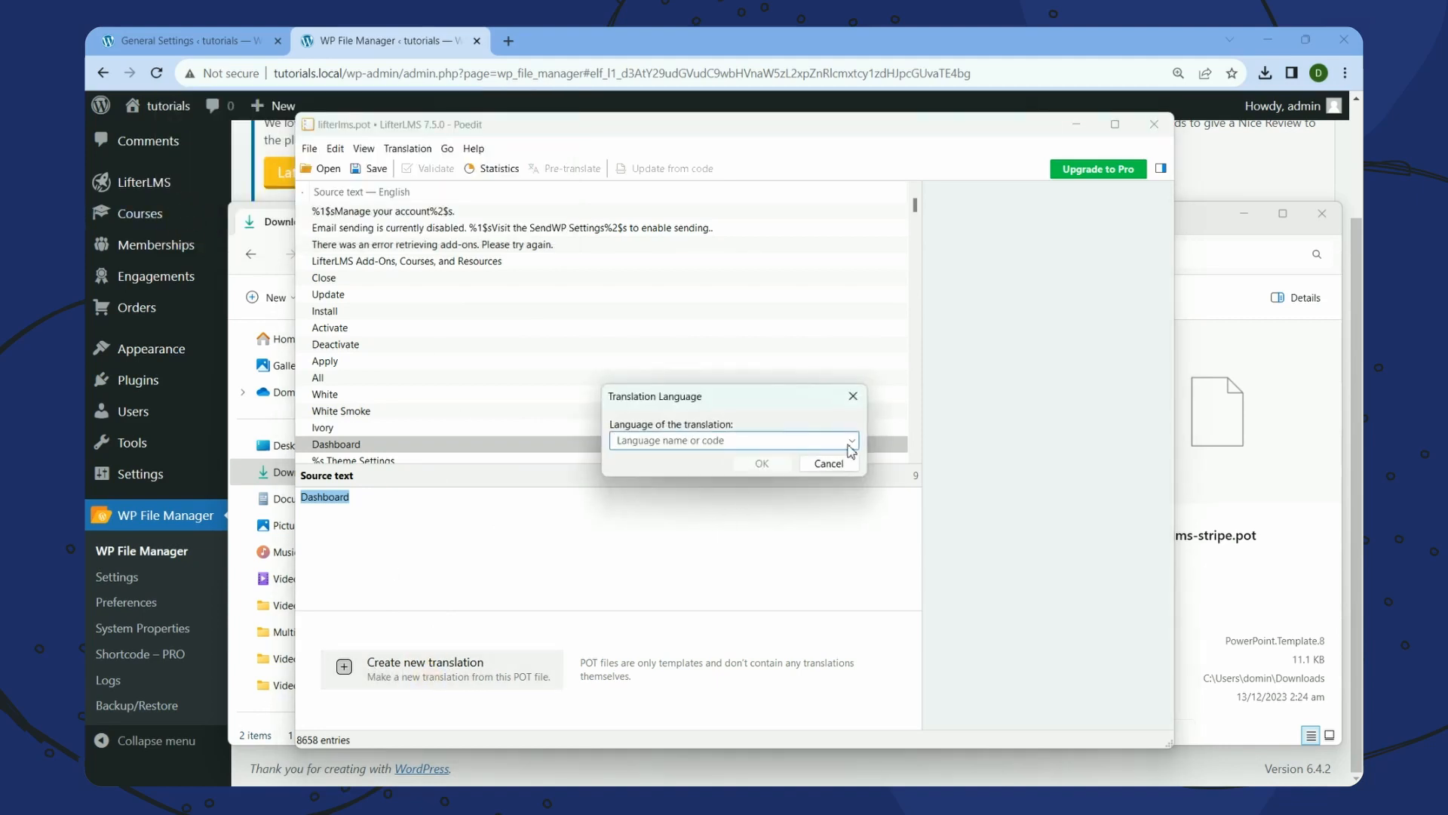
click(851, 445)
text(Spanish)
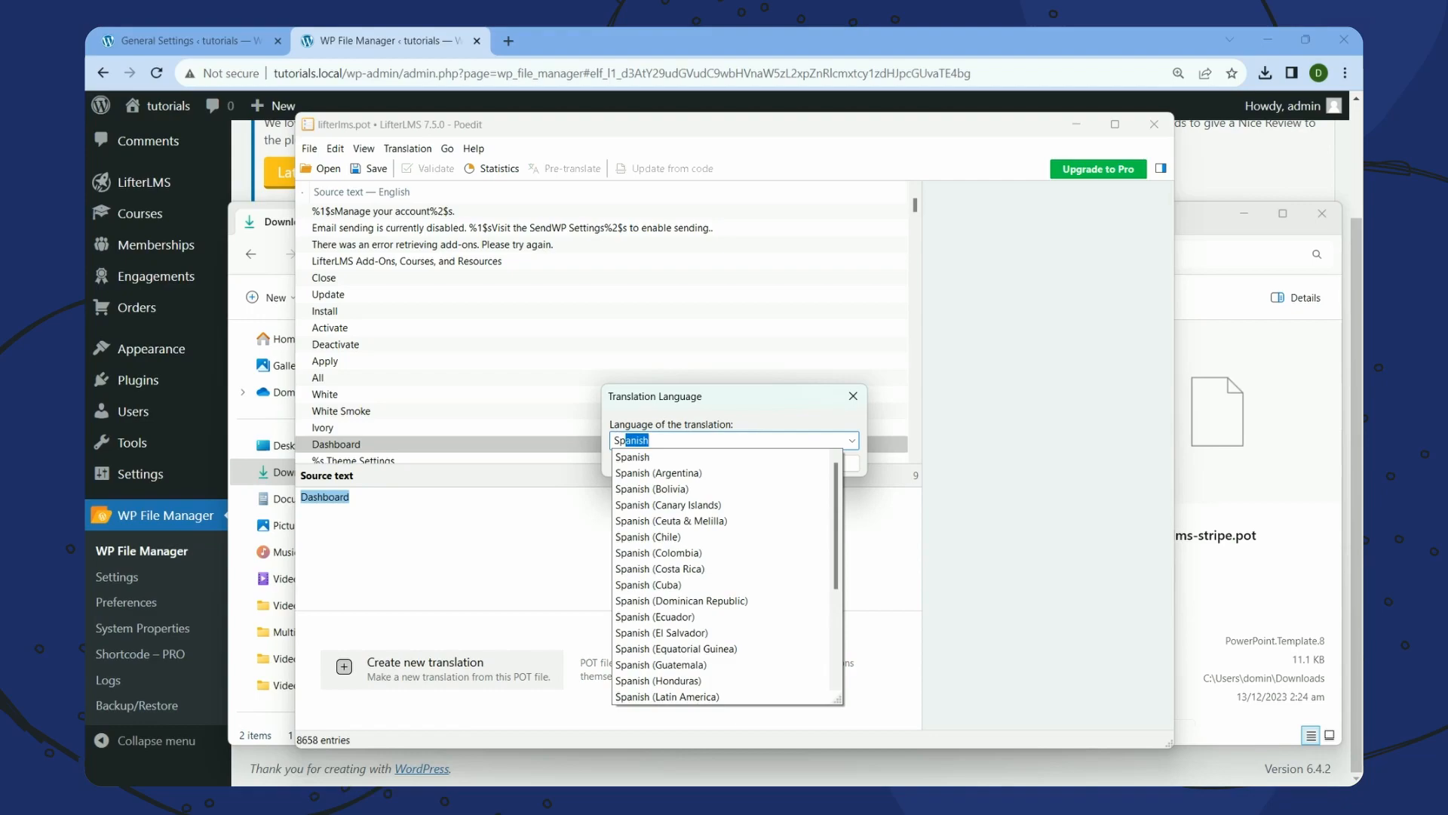
click(676, 458)
click(763, 469)
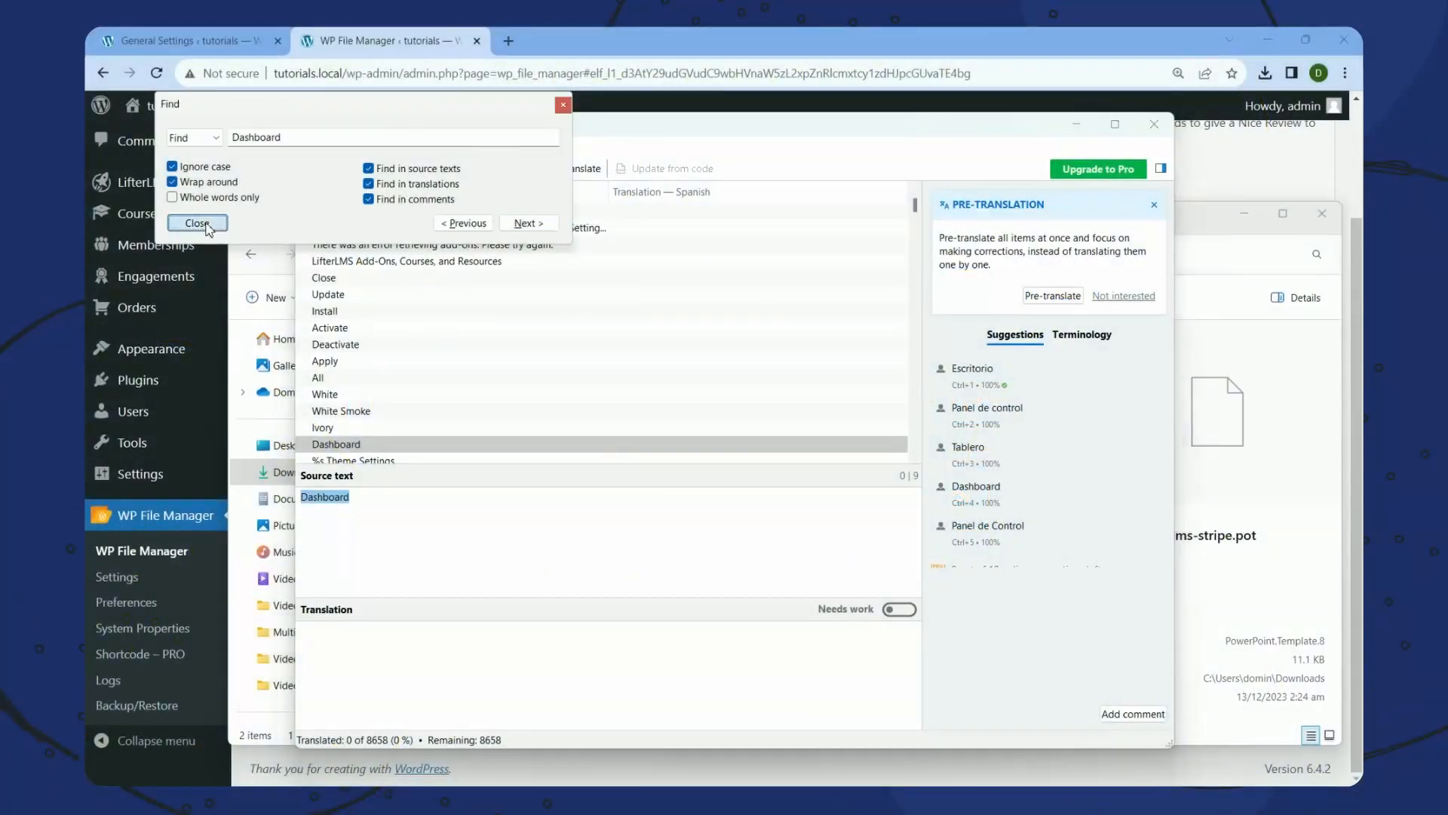
click(197, 226)
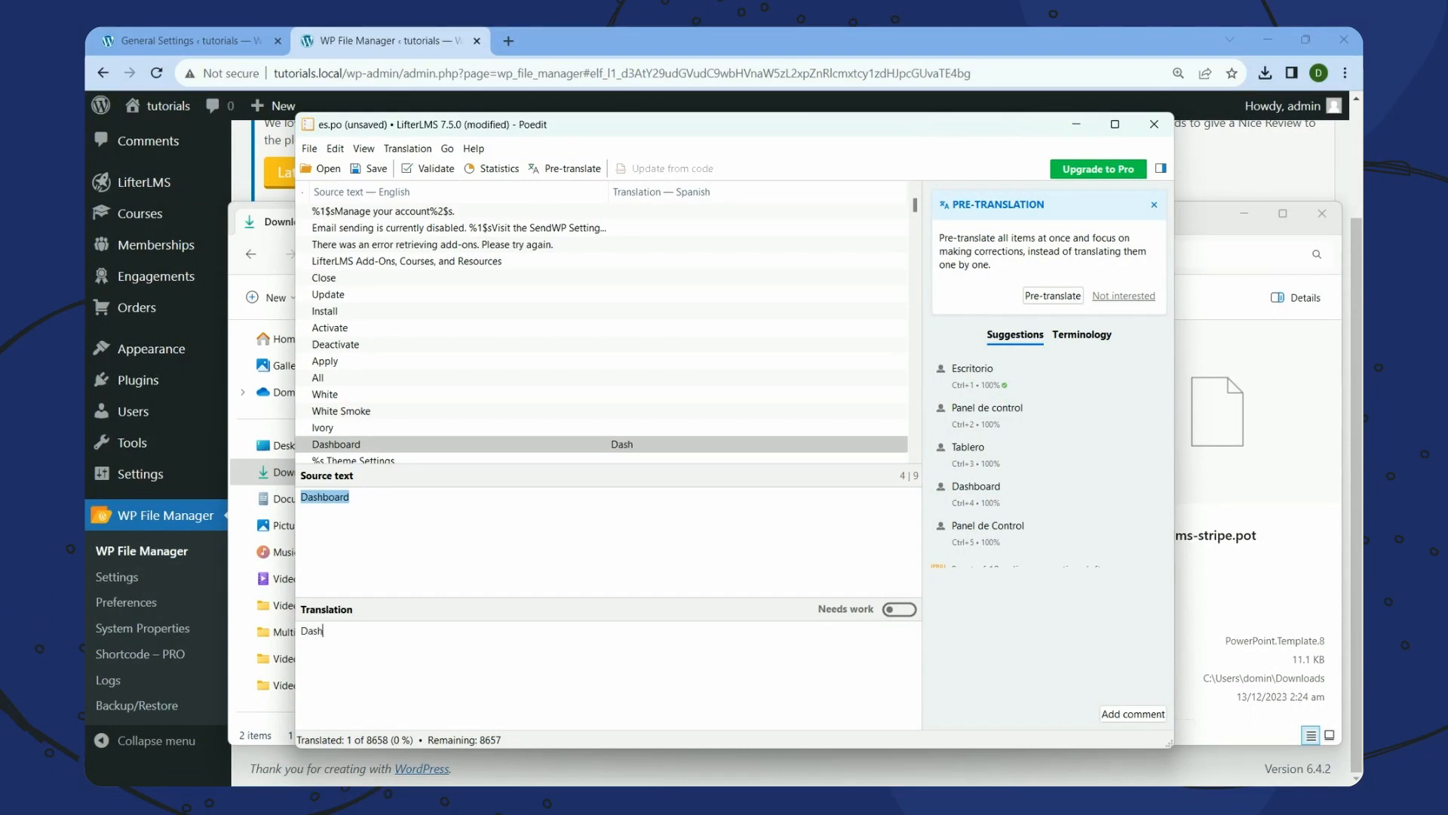
text(oard Spanish Test)
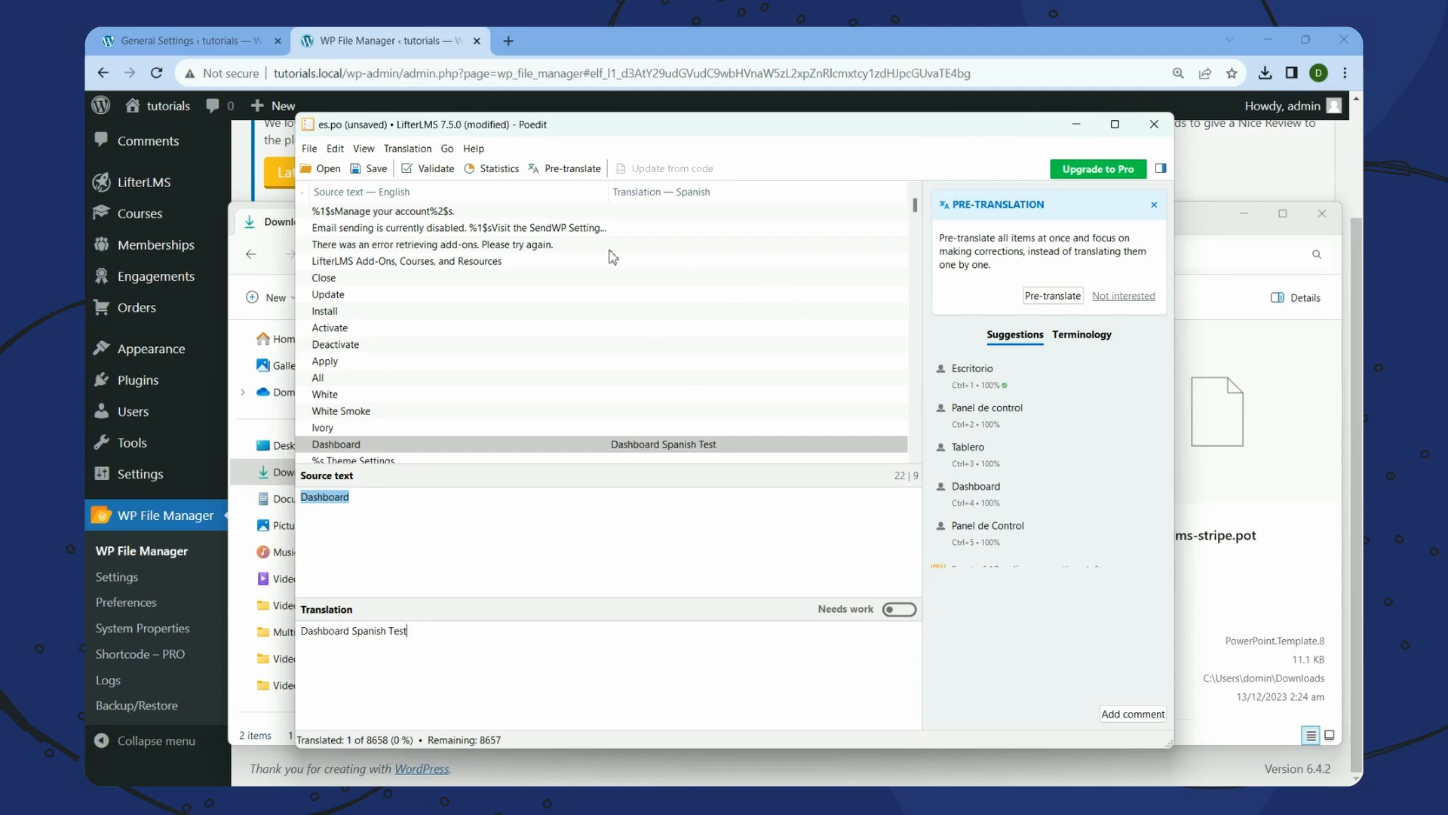
Save the Spanish translation as lifterlms.po in the Downloads folder
click(371, 169)
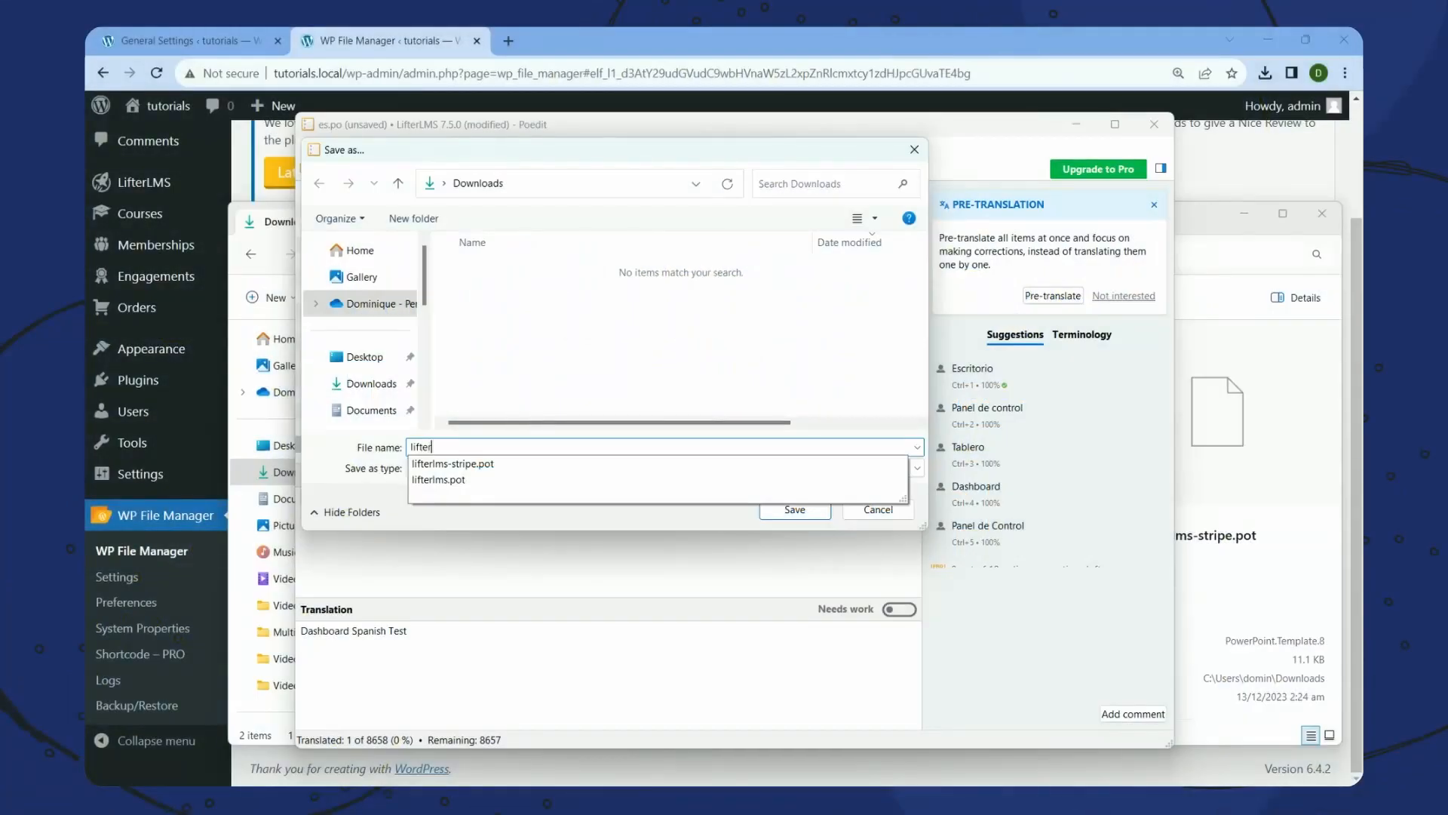
text(.)
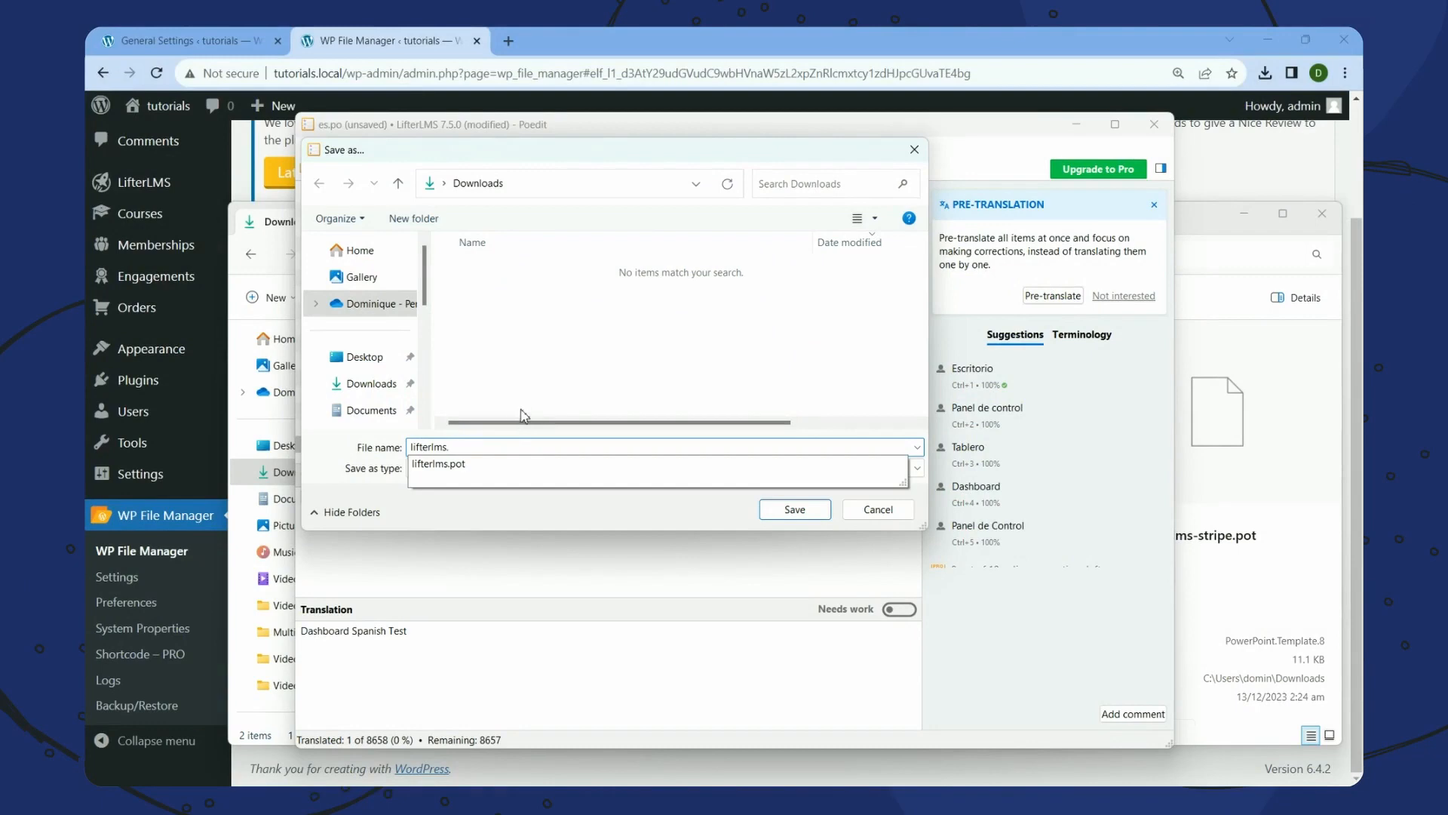
text(po)
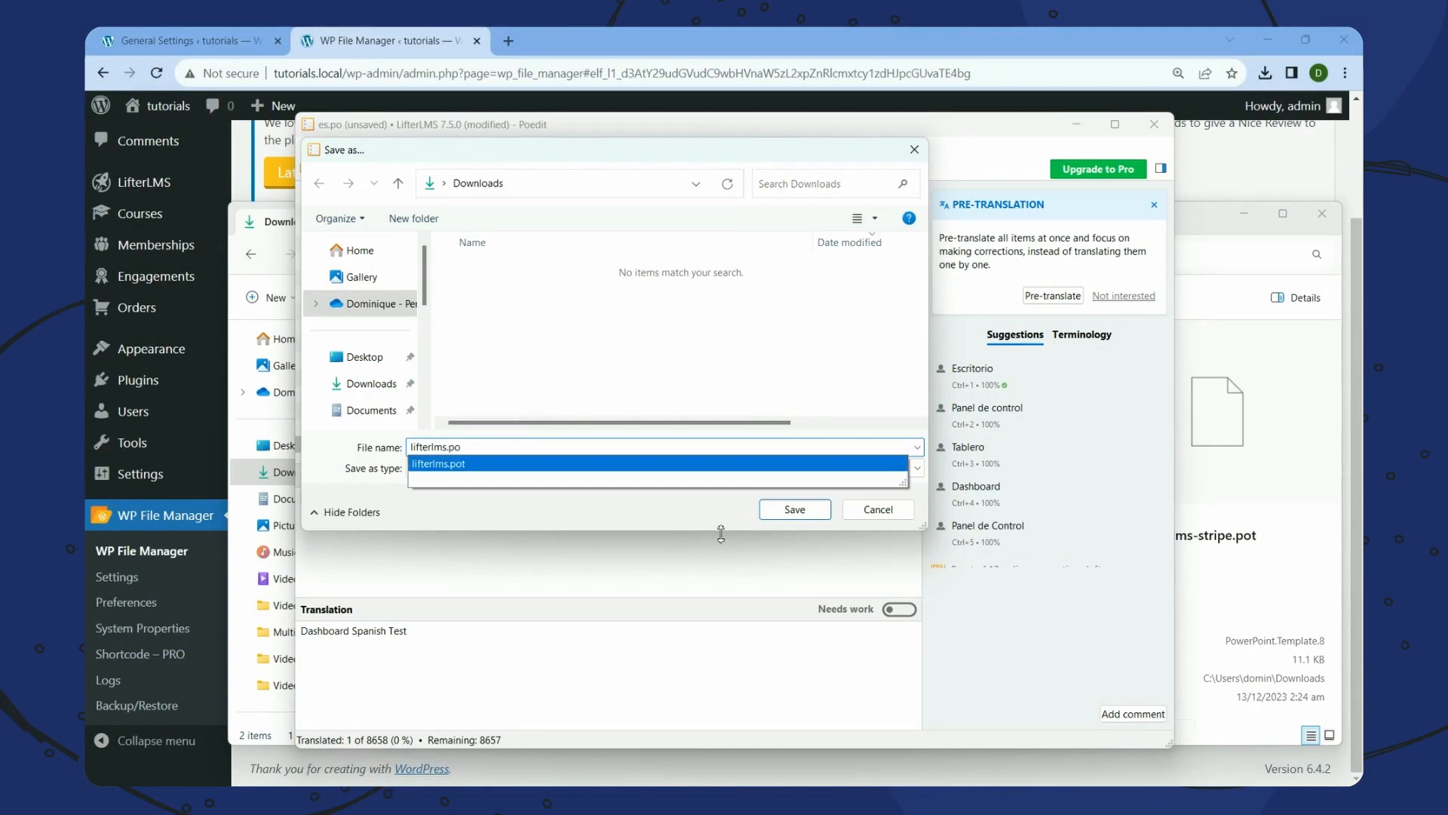
click(640, 509)
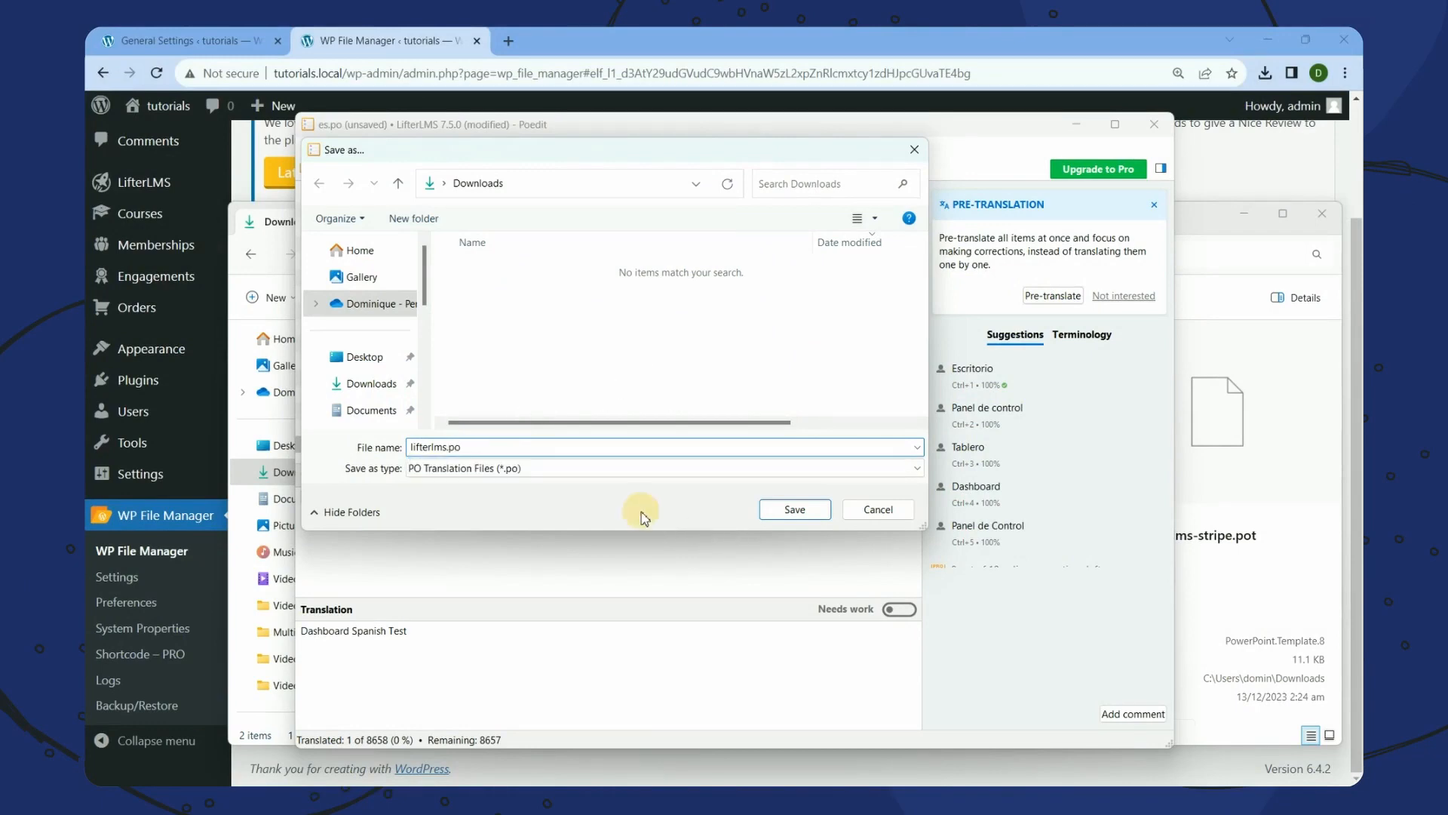
click(781, 513)
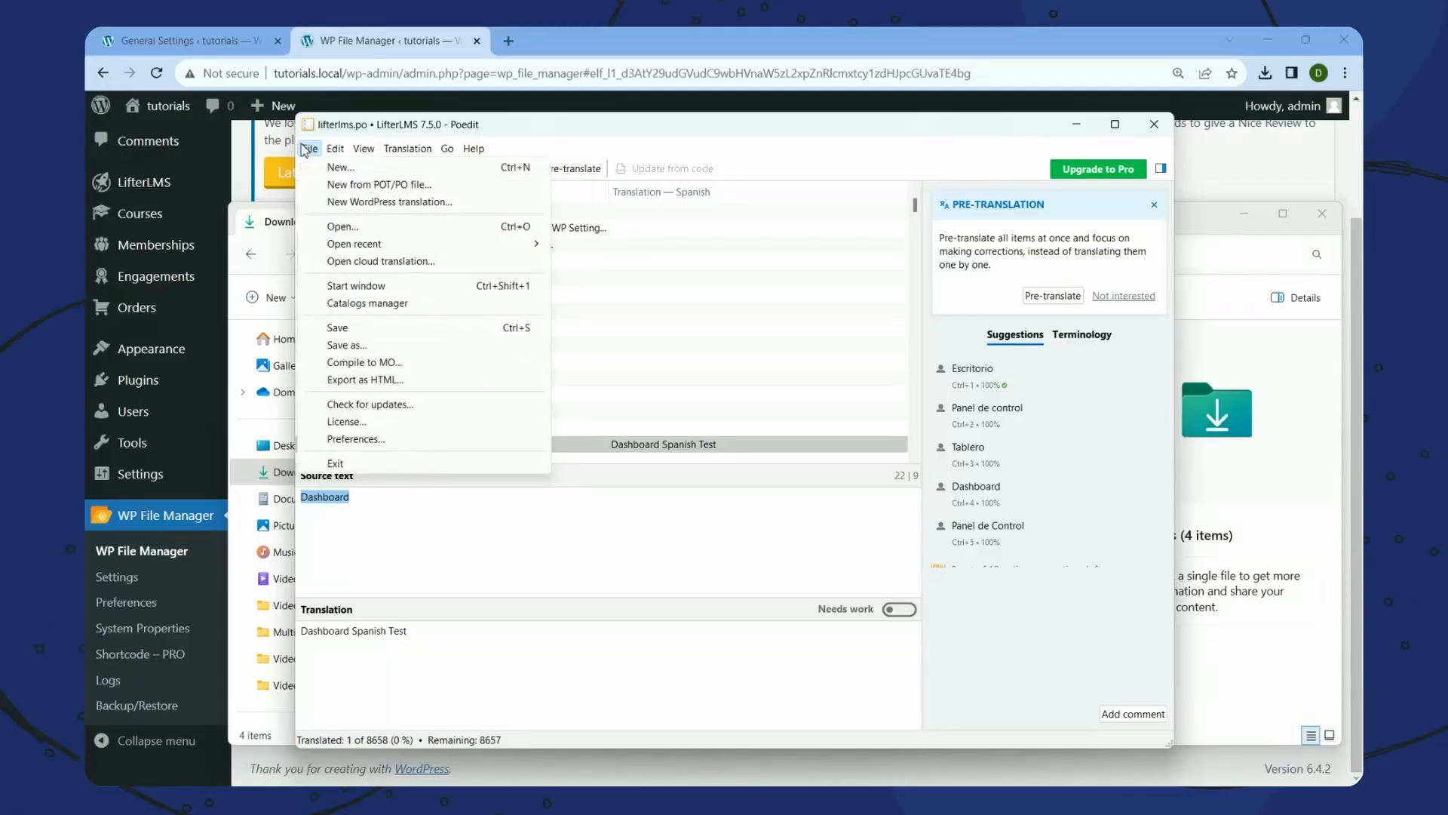
Compile the Spanish translation to lifterlms.mo in the Downloads folder, replacing the existing file
click(364, 362)
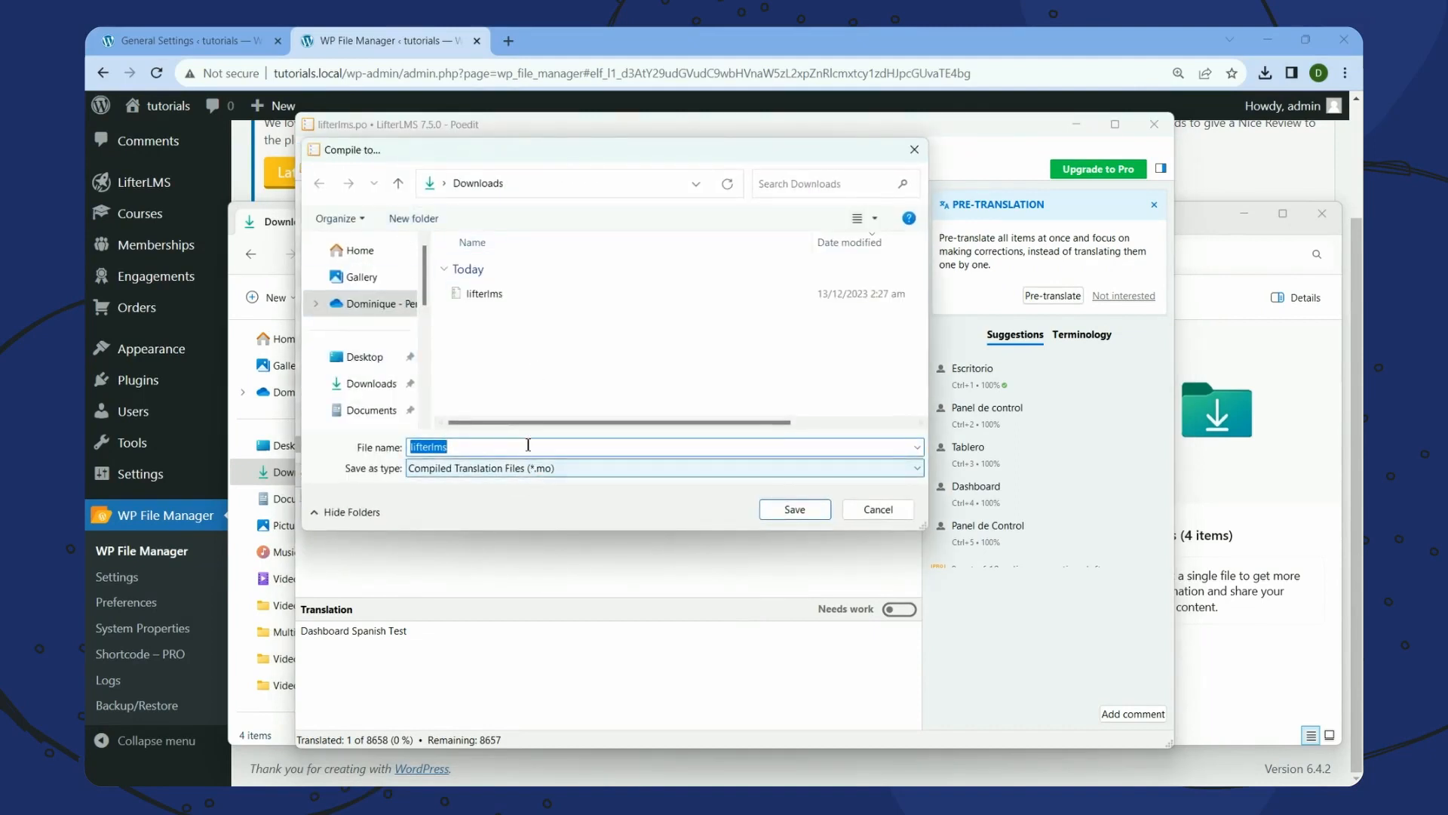
click(528, 446)
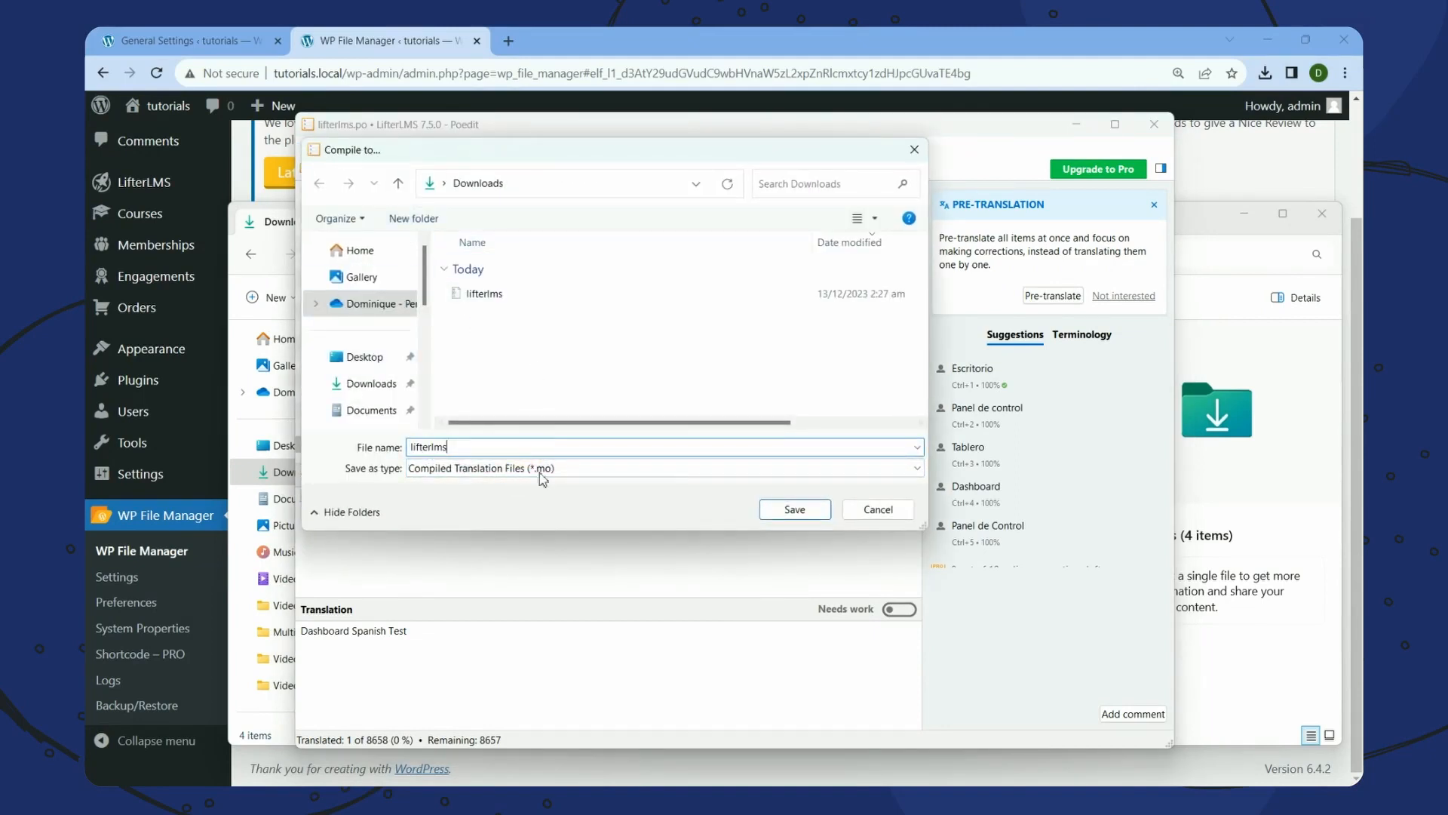
click(785, 510)
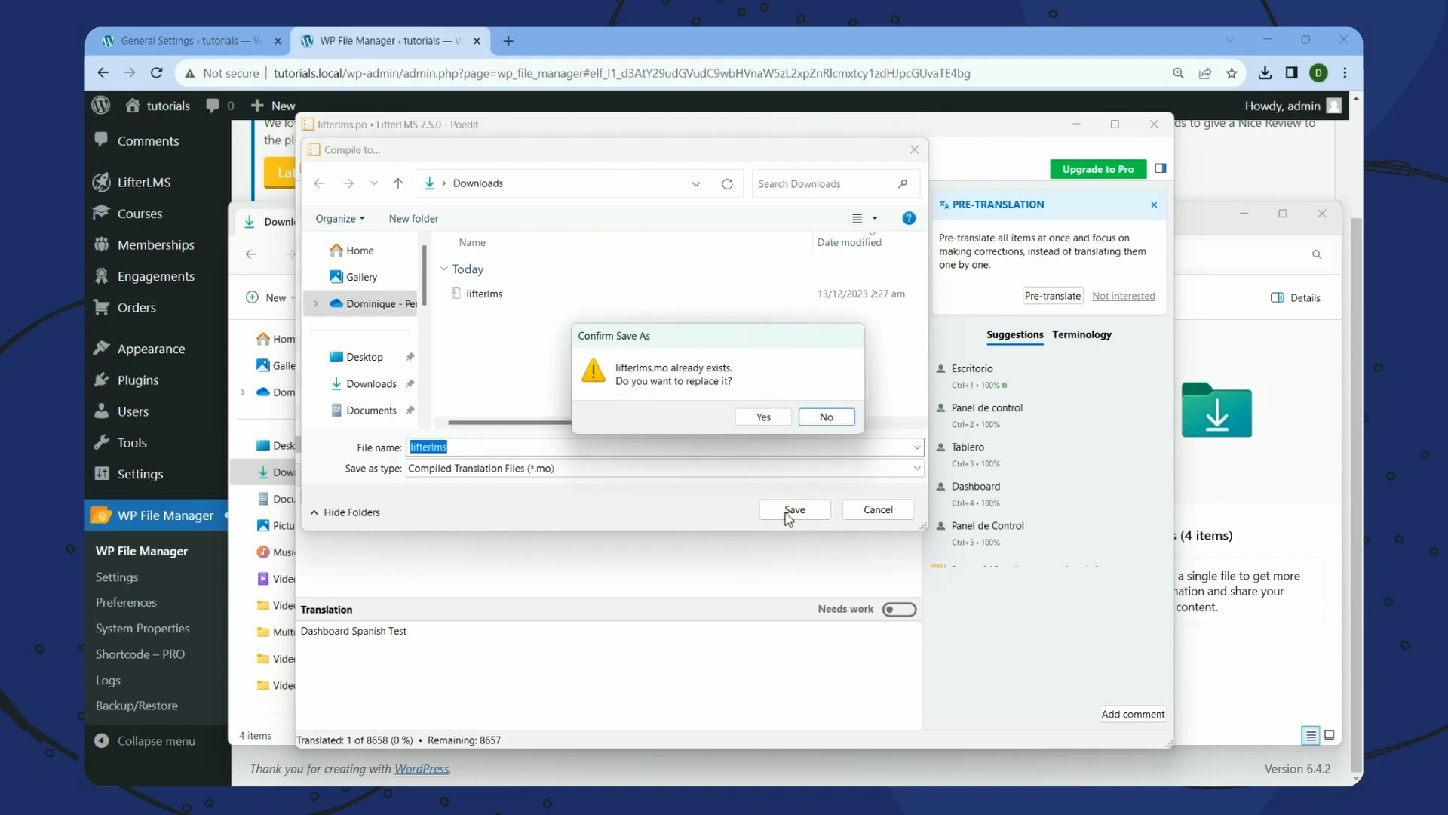
click(763, 417)
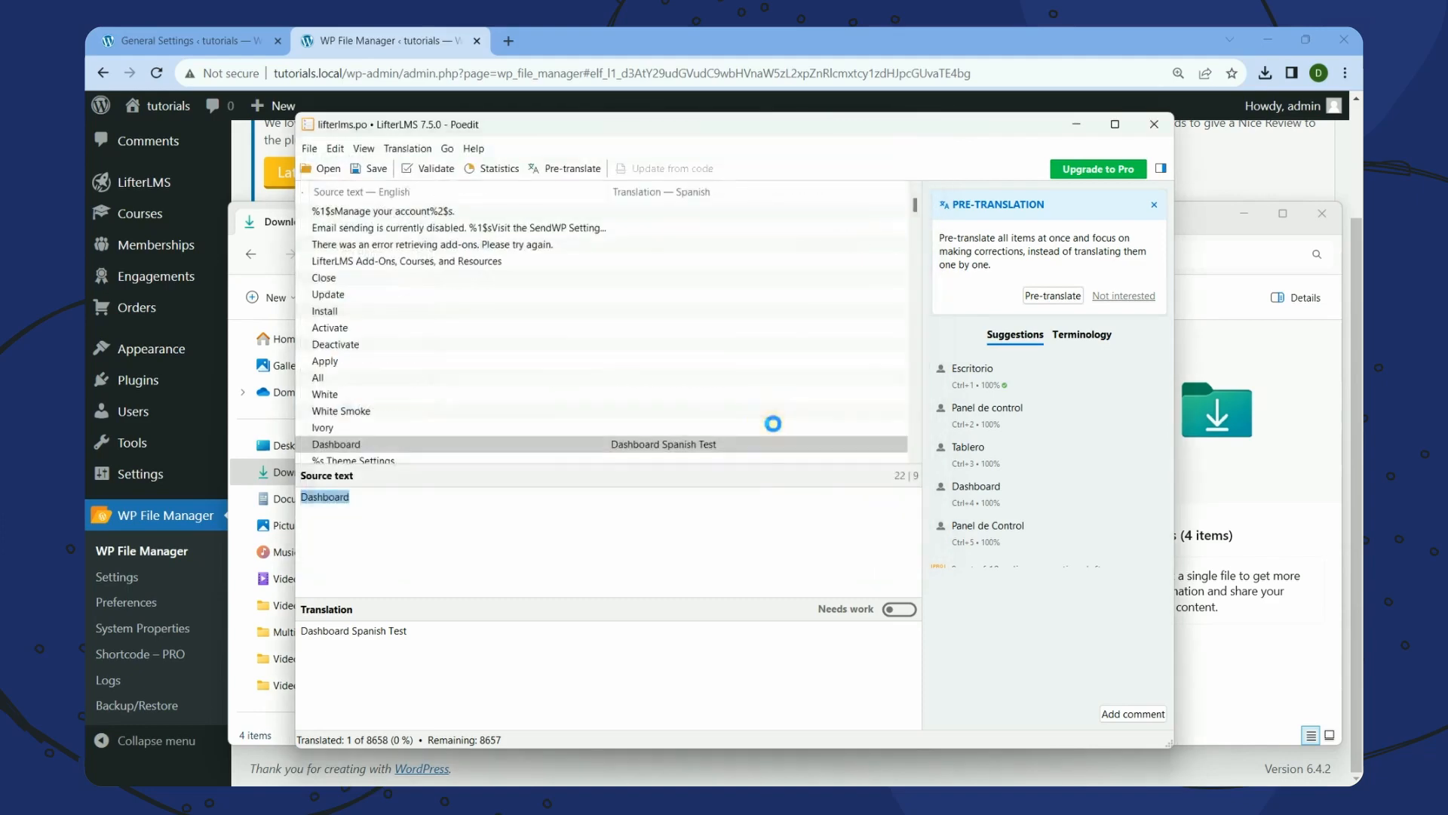
Switch to the Downloads folder in File Explorer, widen its window and select the compiled lifterlms translation file
key(alt+Tab)
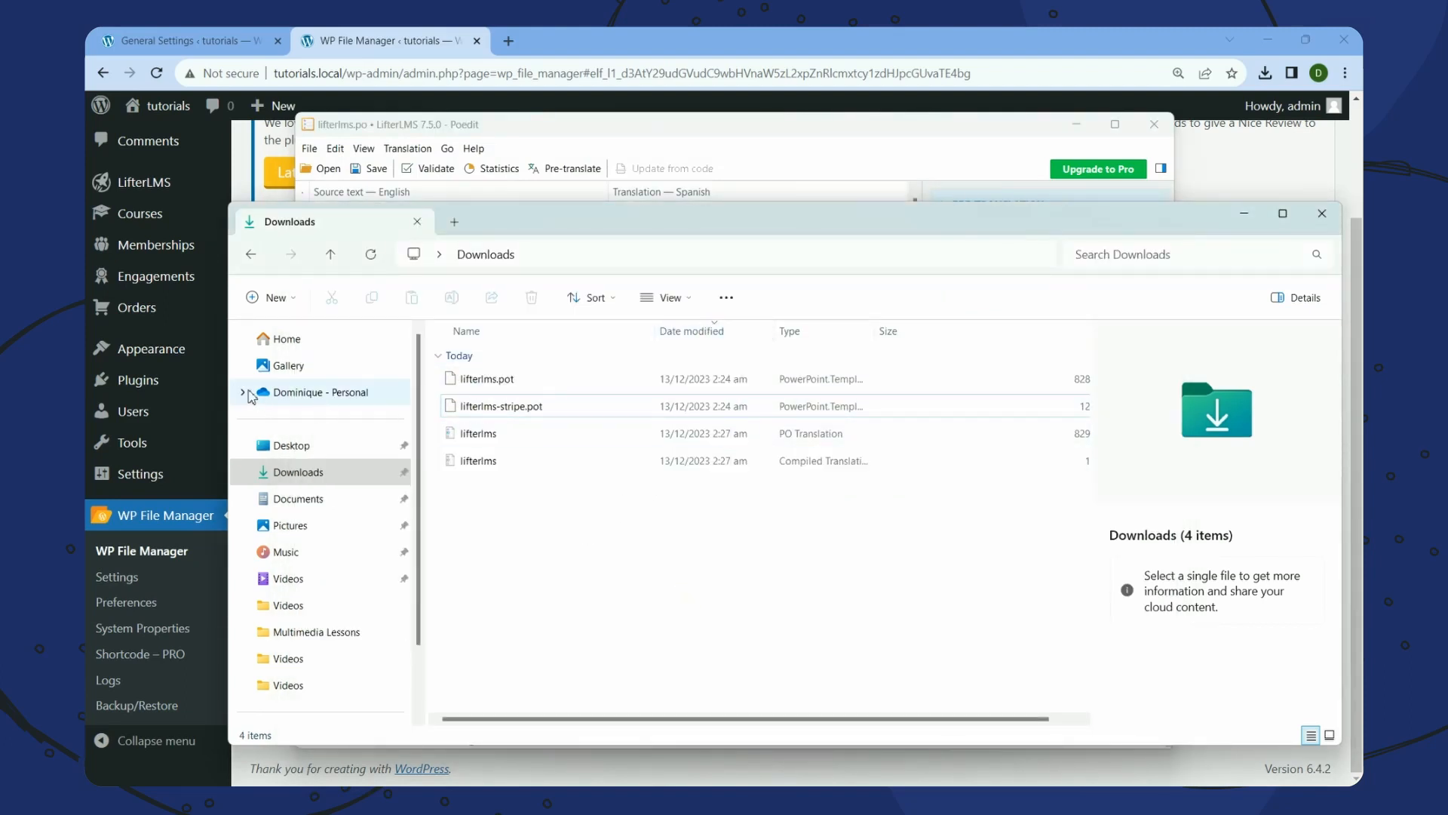
drag(230, 387, 111, 362)
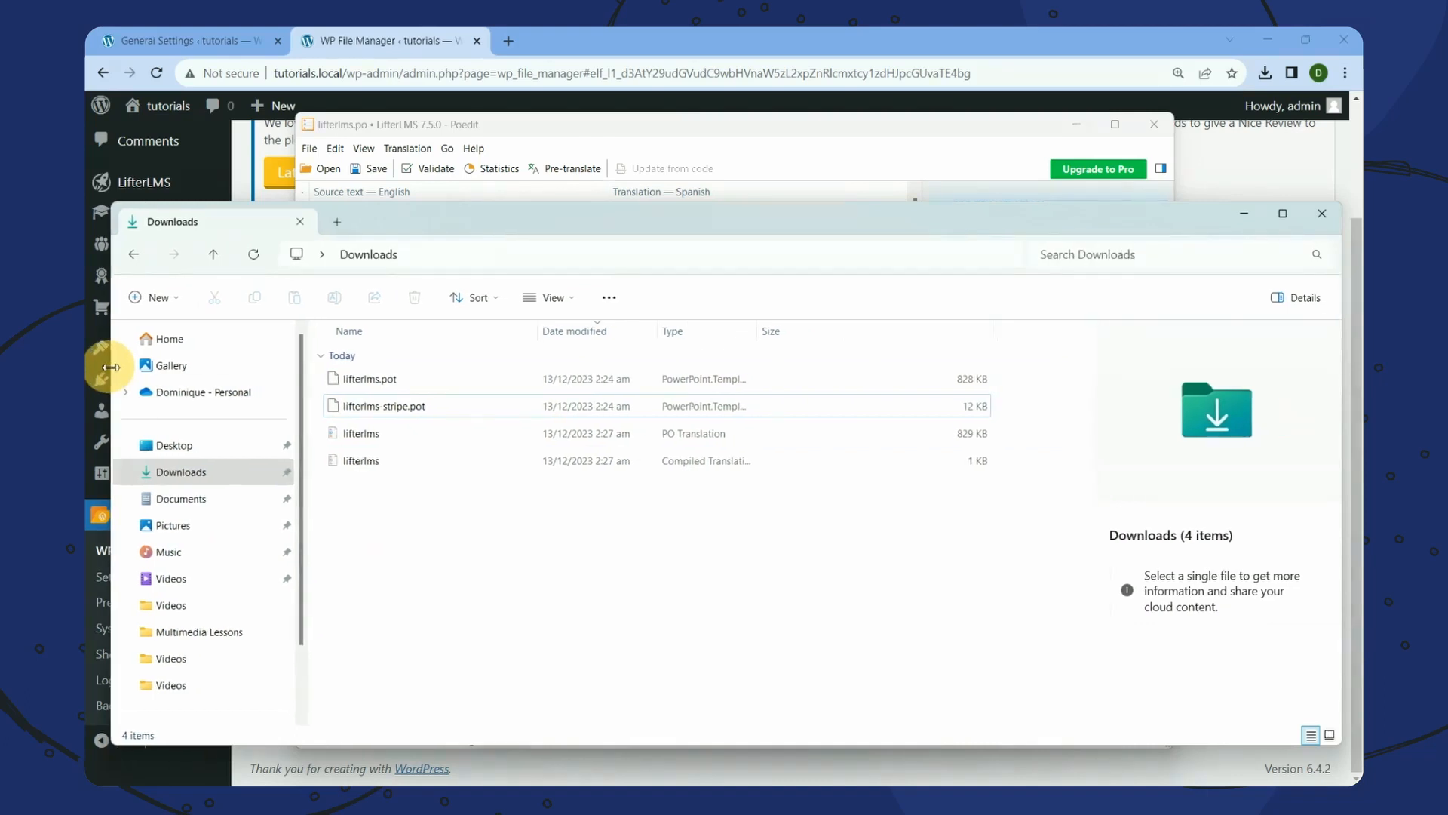
click(715, 469)
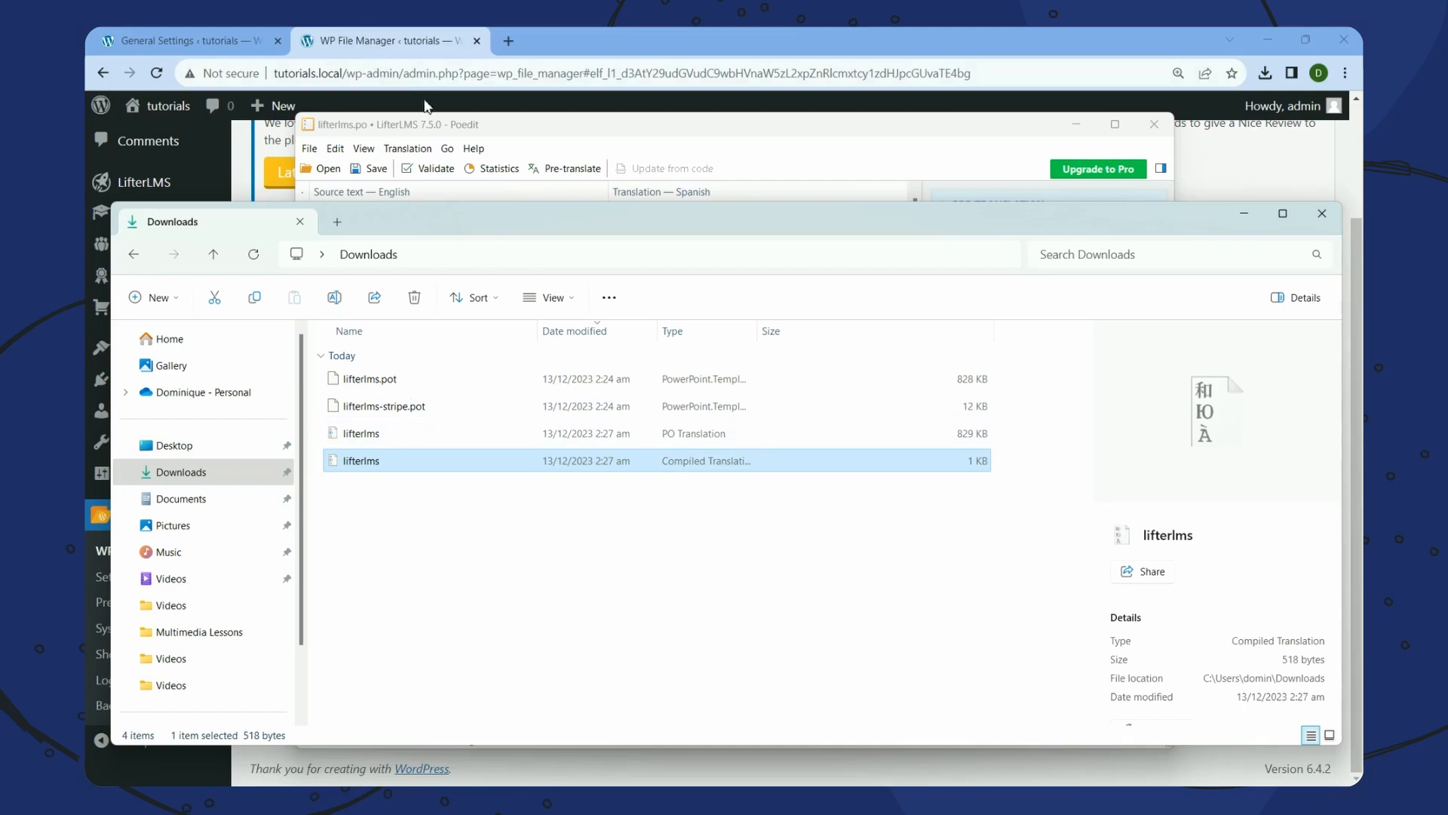
Switch to the browser and reload the WP File Manager page
click(428, 43)
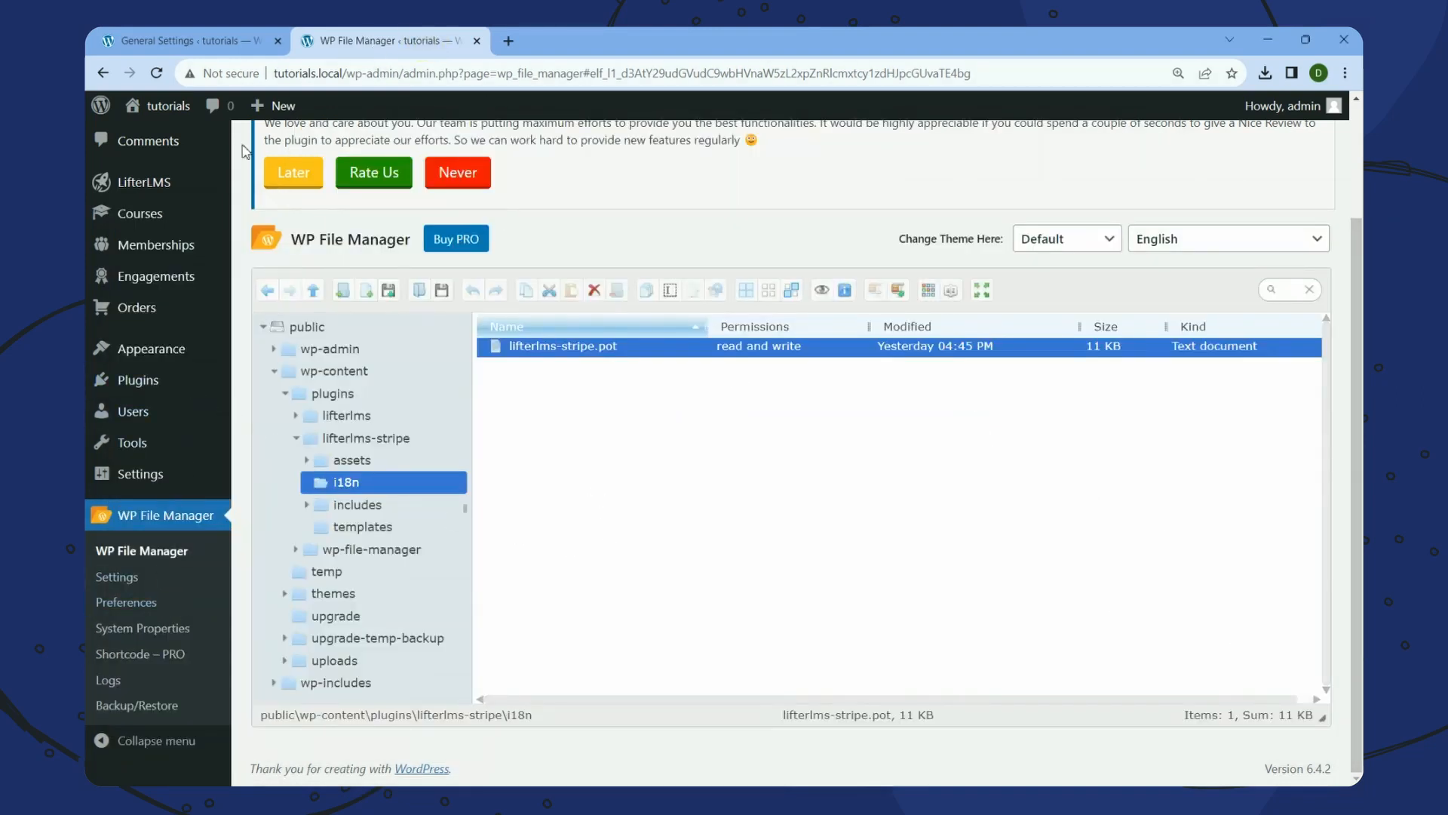
click(140, 553)
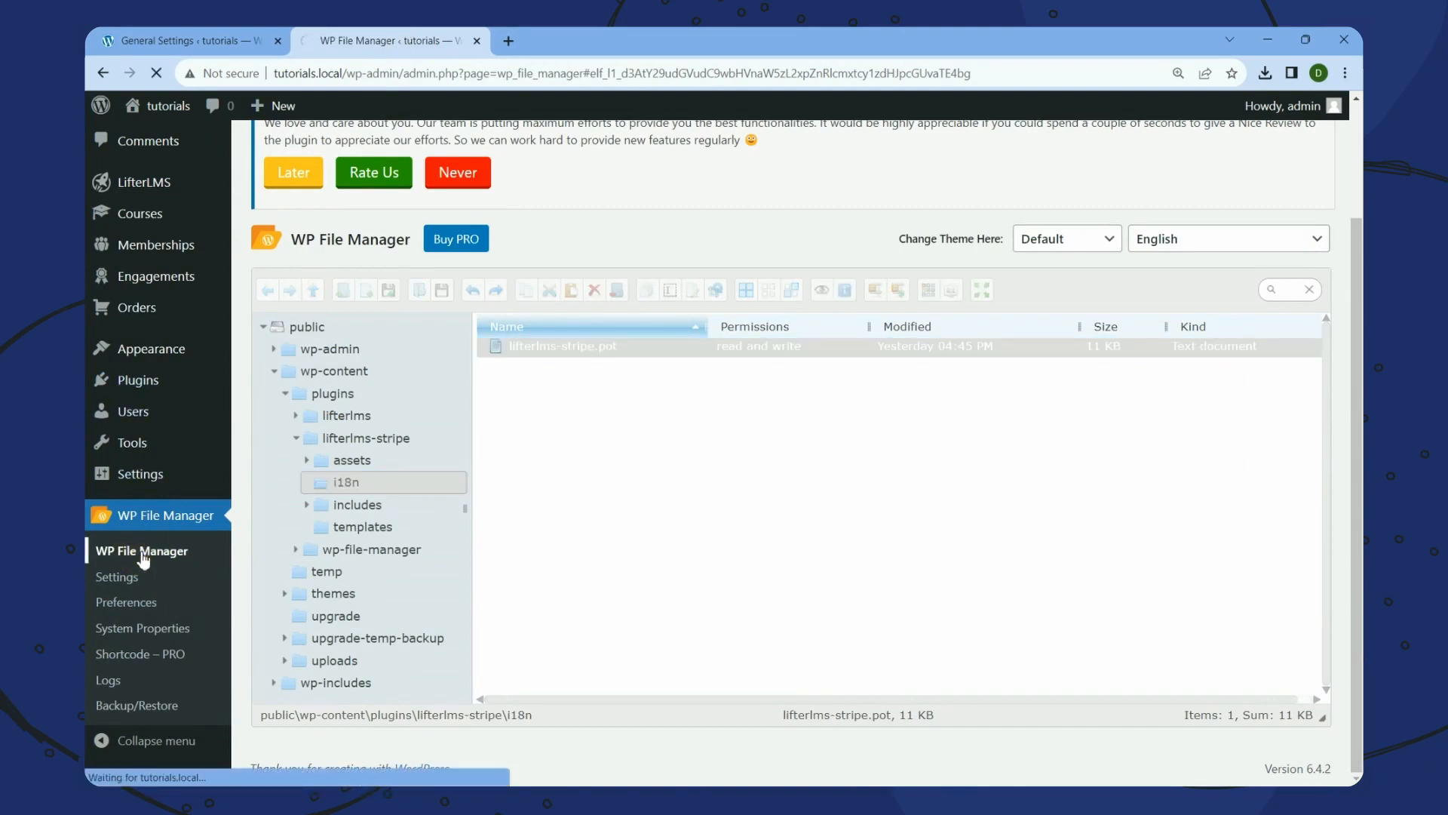
click(296, 438)
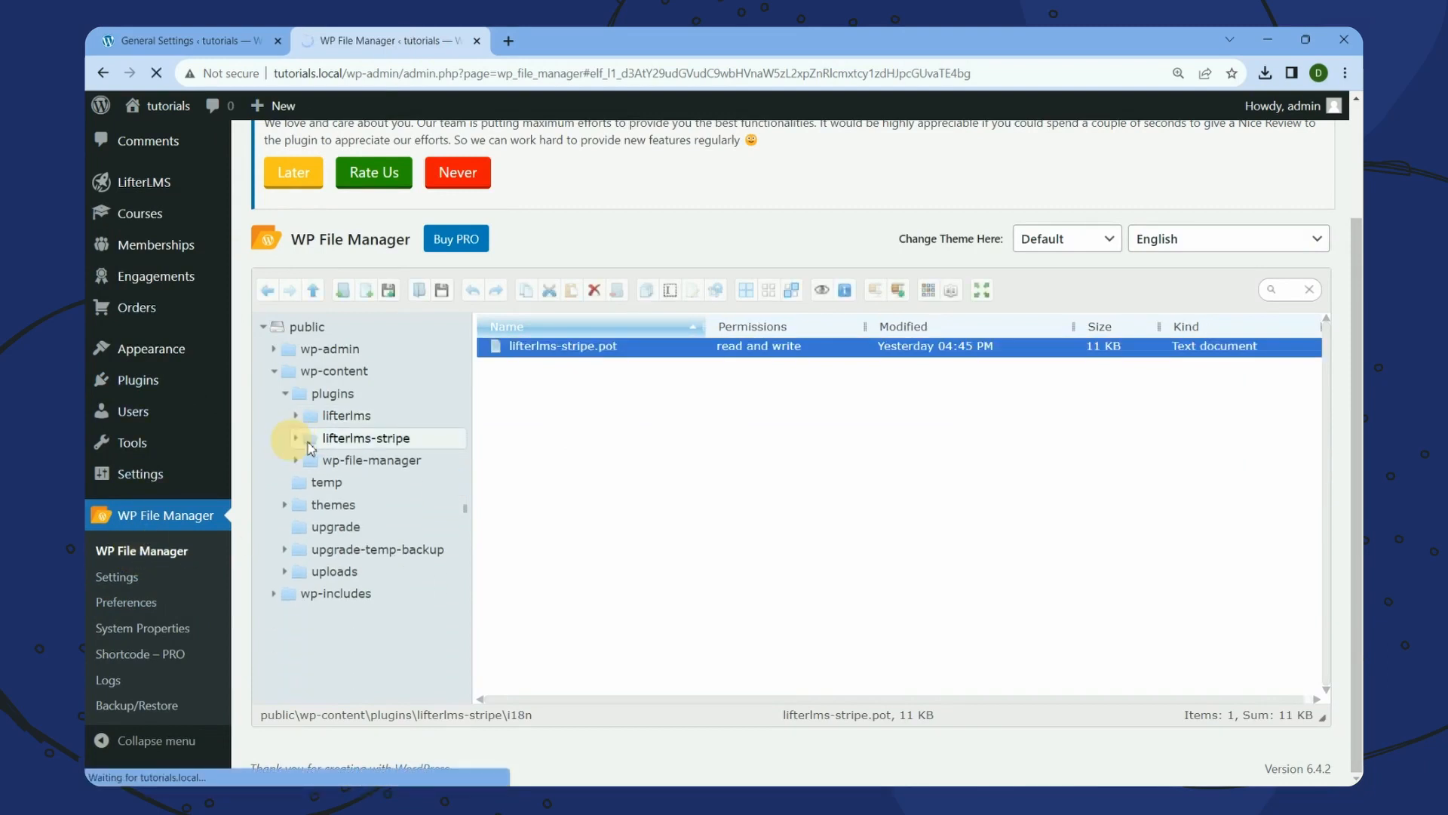
click(286, 395)
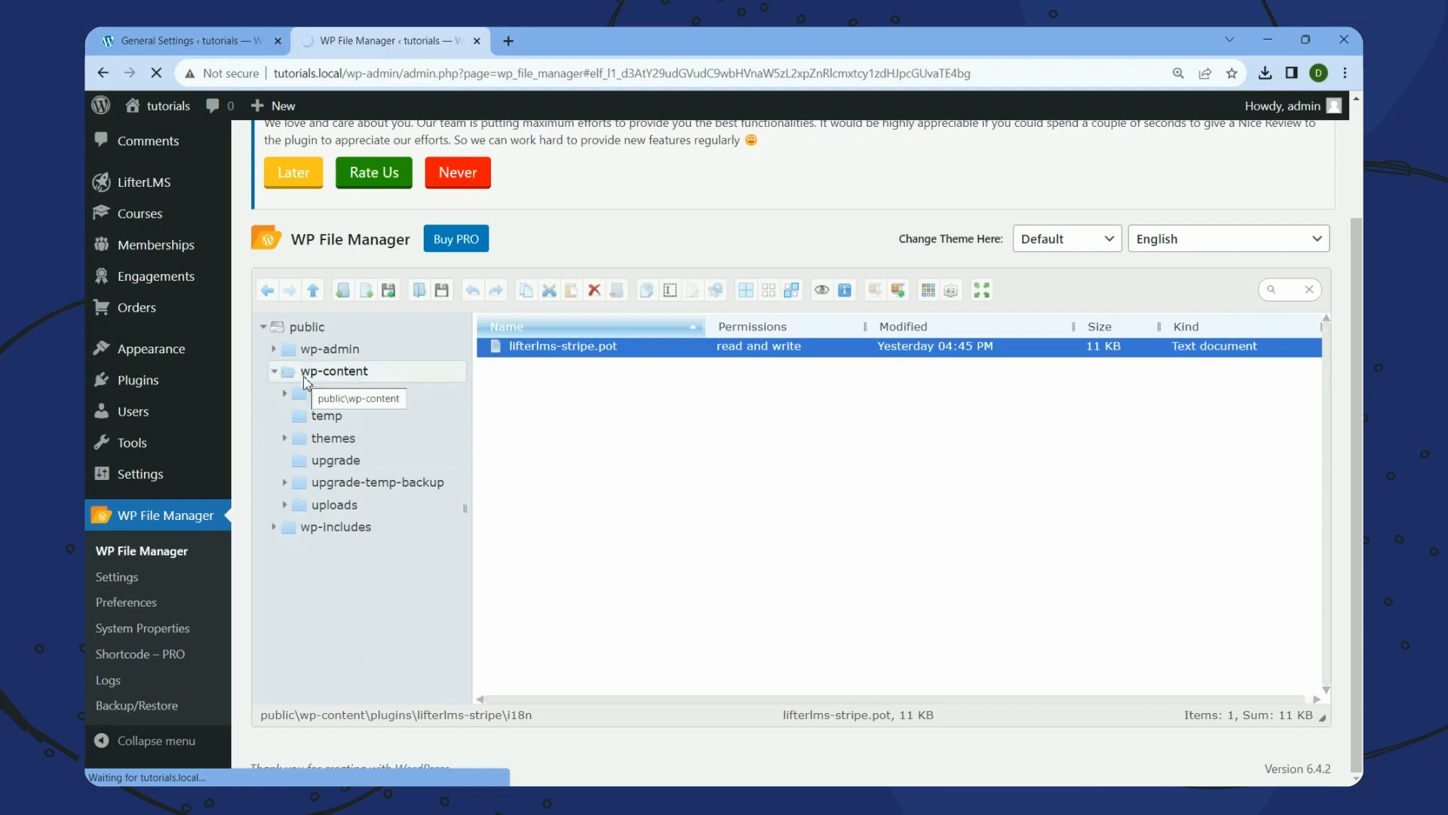
right_click(305, 381)
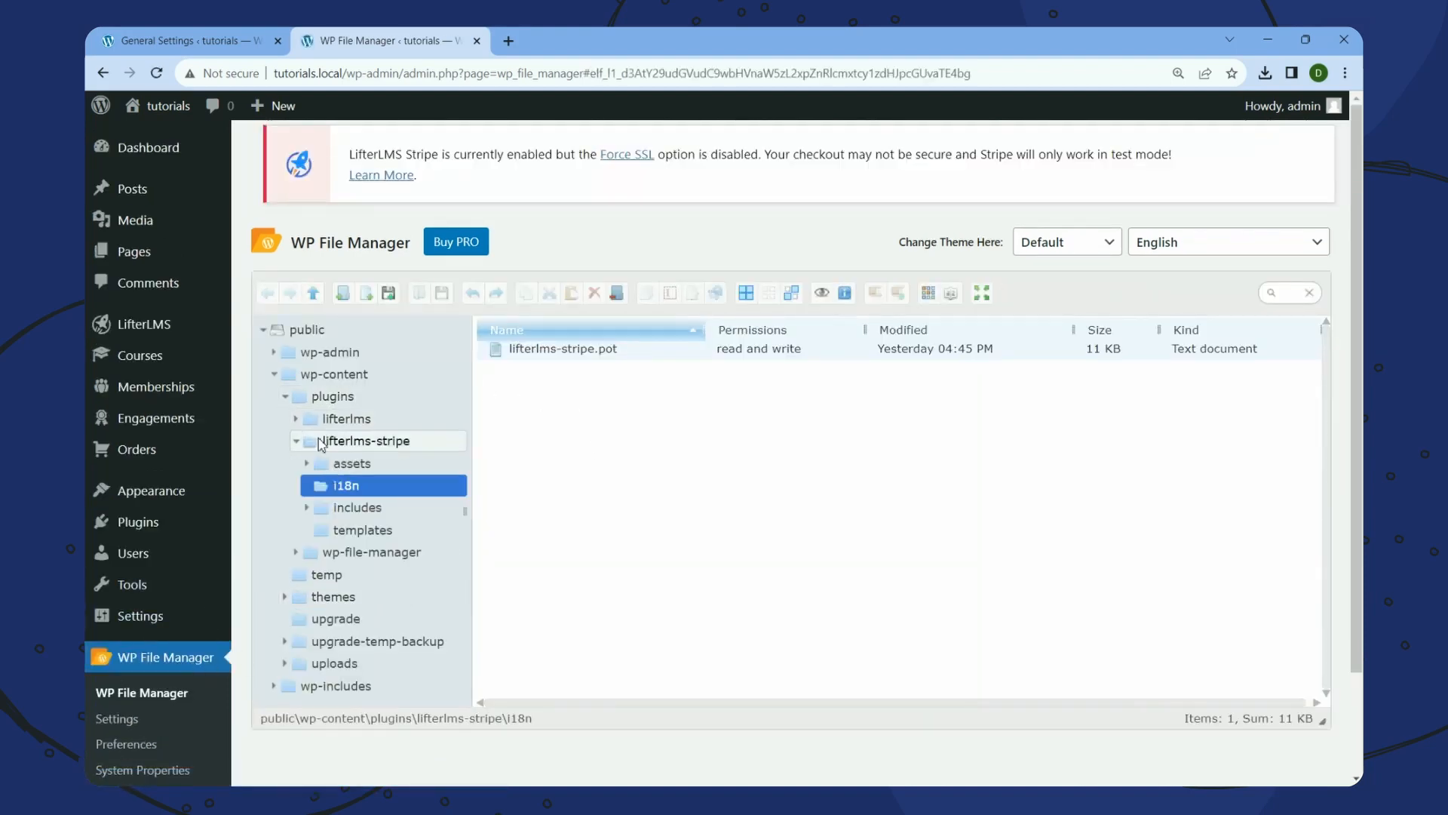
Create a new folder named "languages" inside wp-content
click(297, 440)
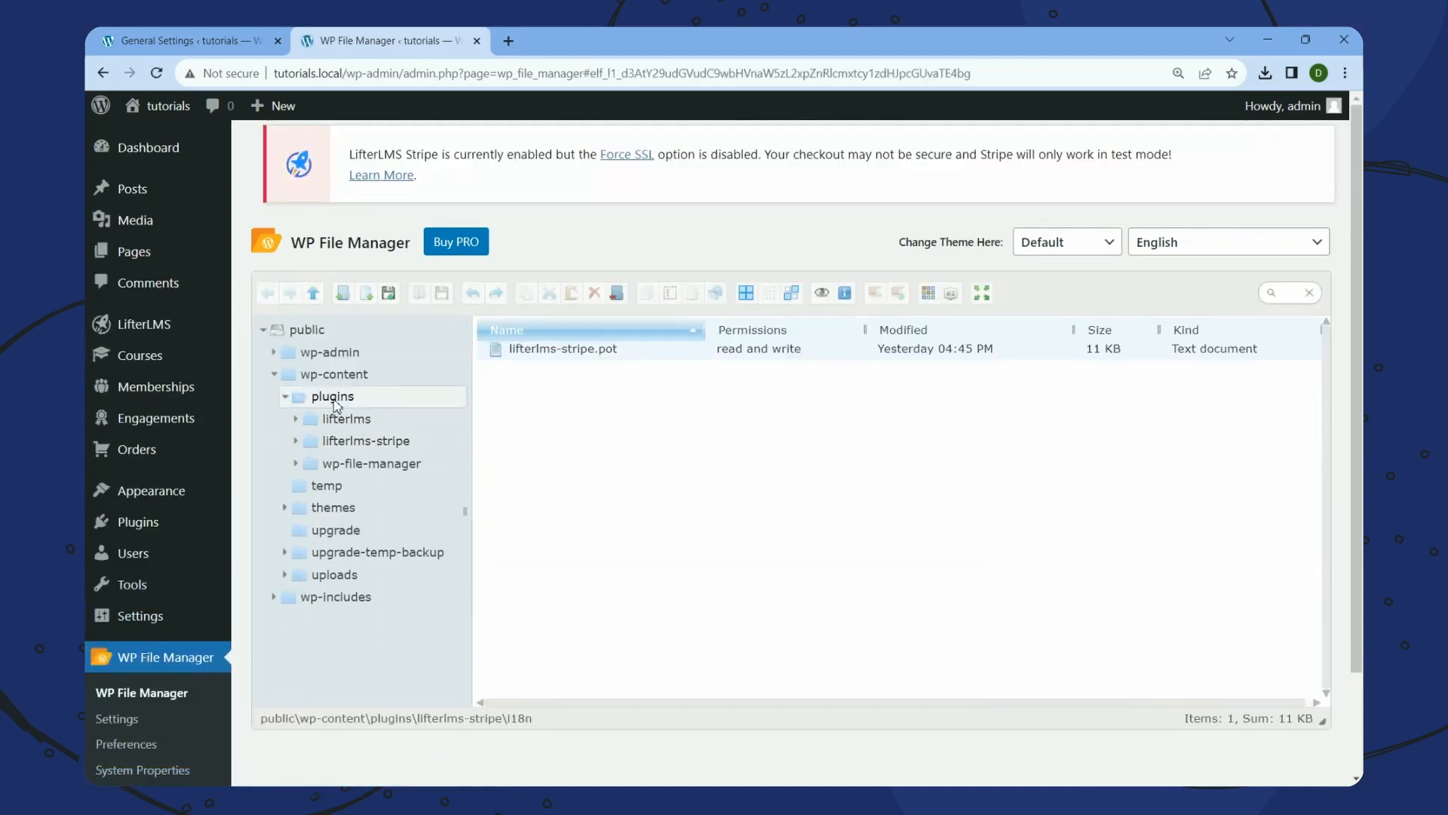
click(286, 396)
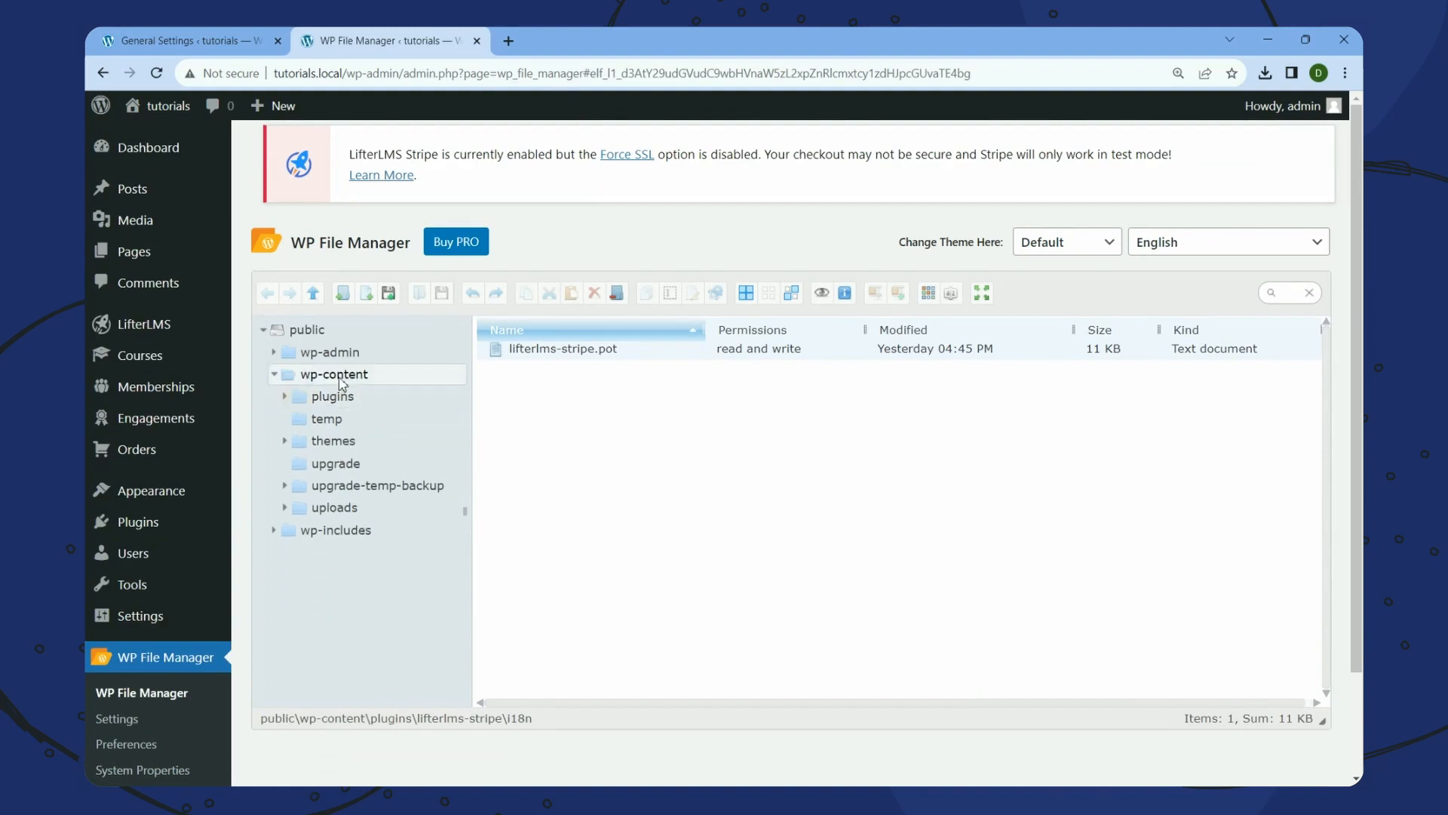
right_click(344, 375)
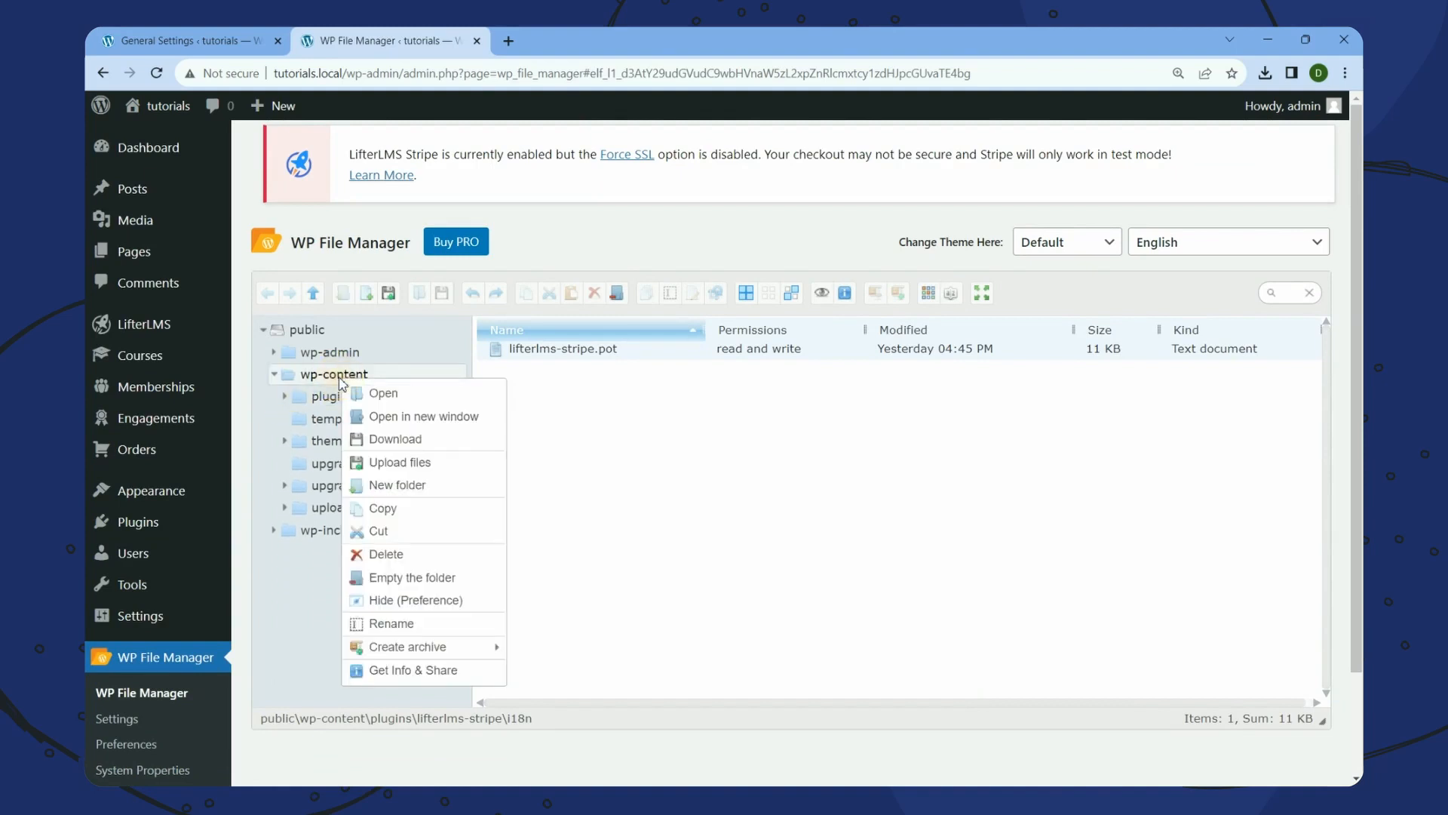
click(415, 486)
text(la)
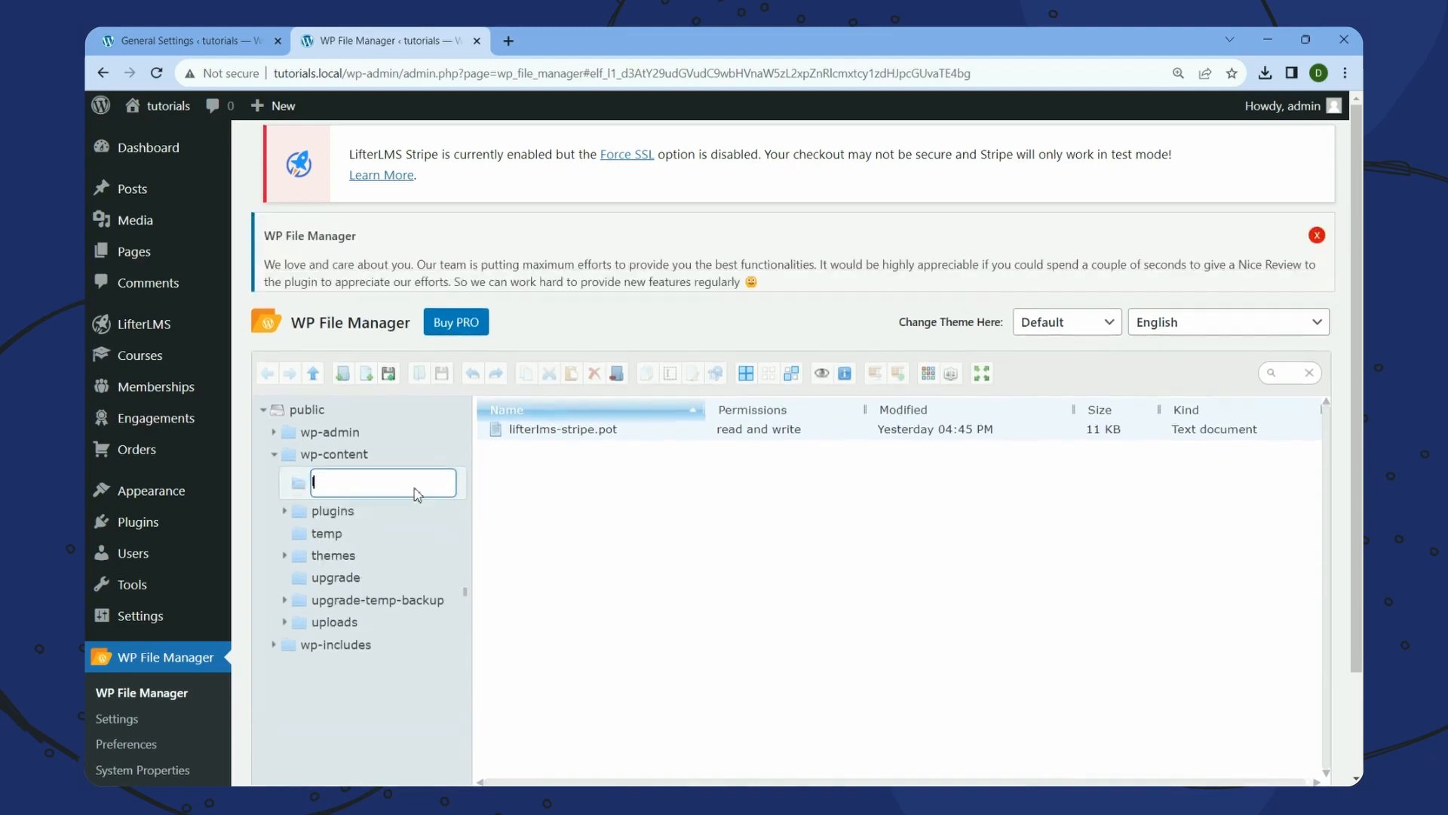
text(nguages)
key(Return)
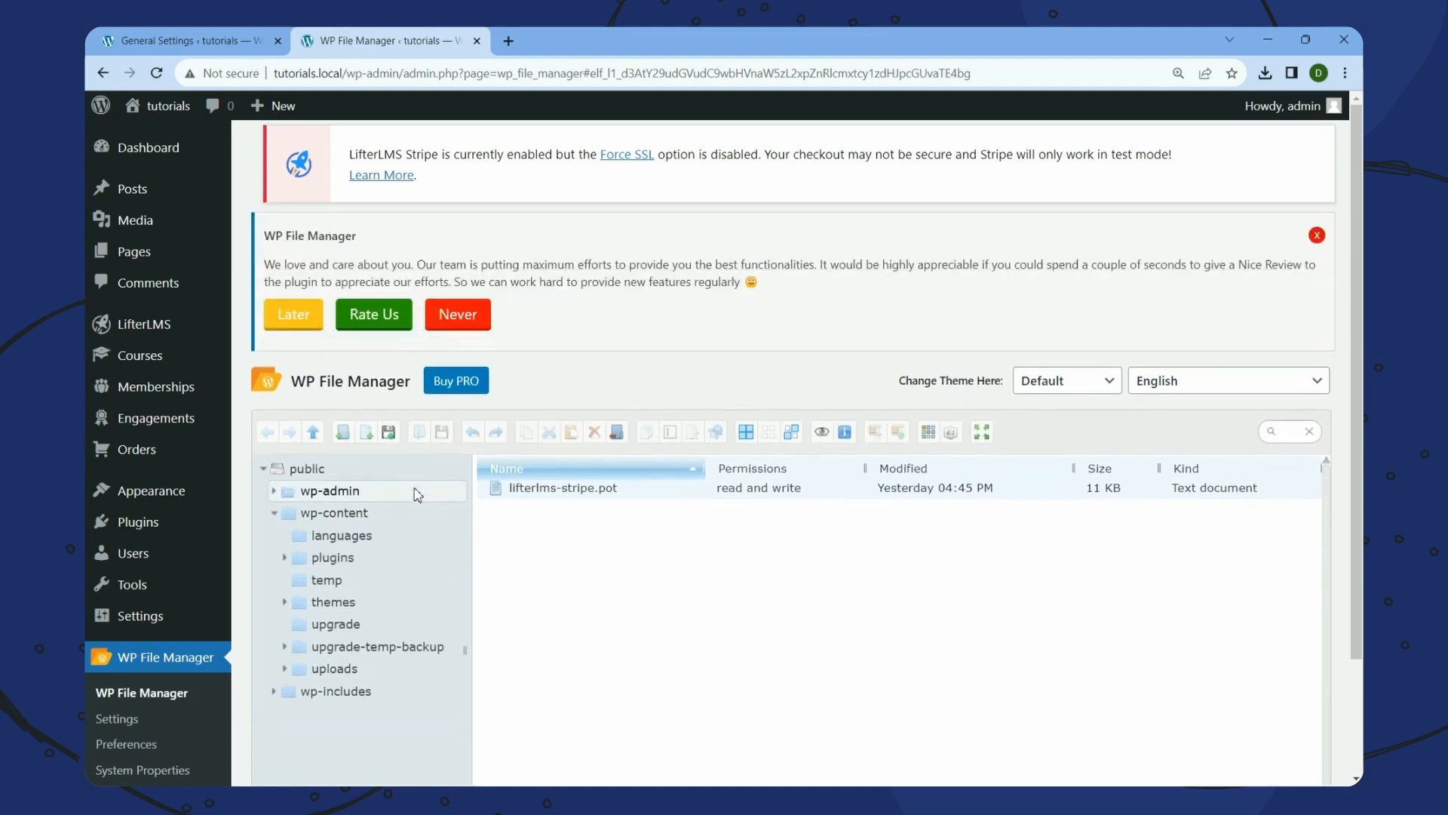
Create a "lifterlms" folder inside the languages folder and open it
click(363, 537)
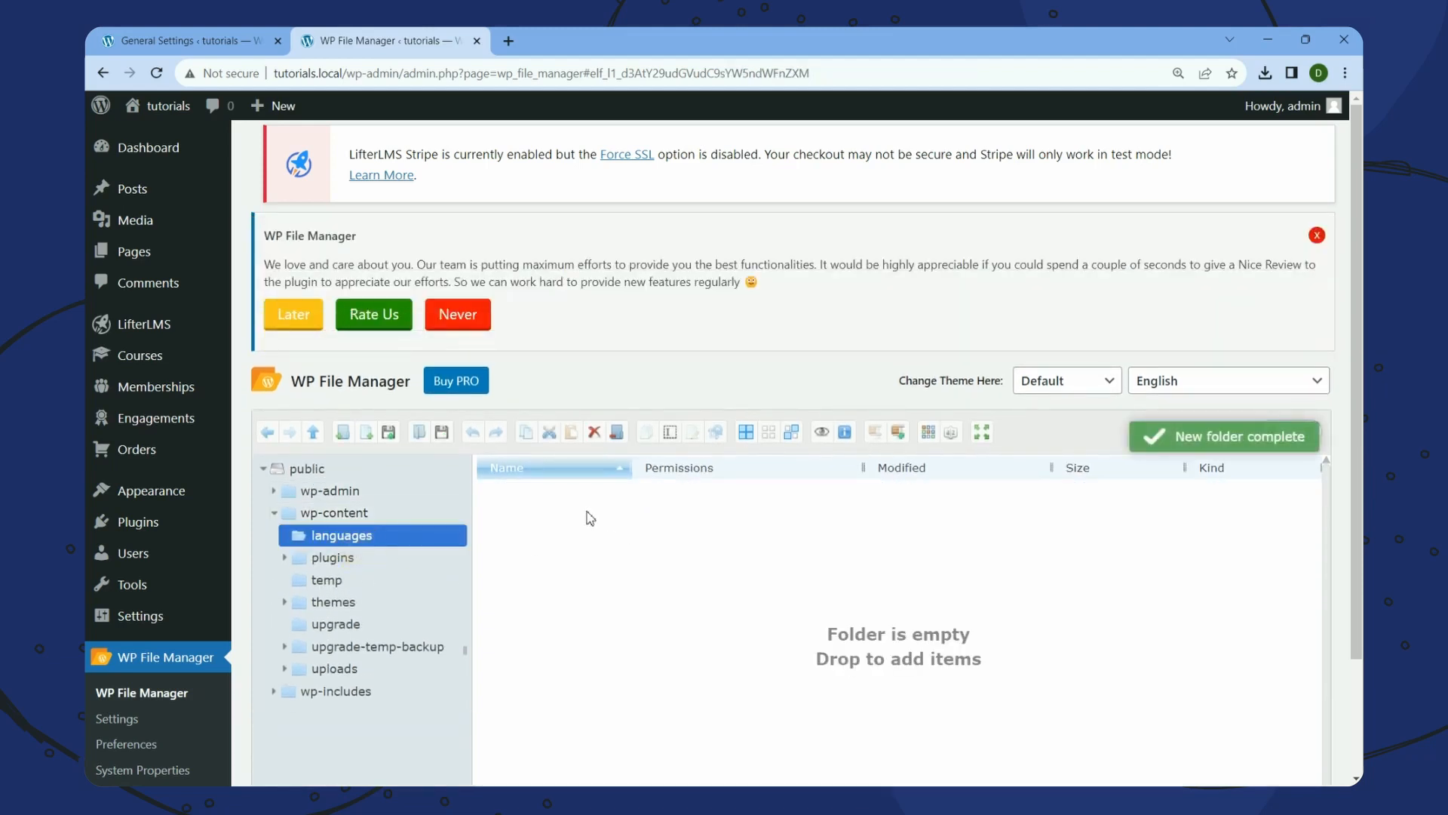
right_click(557, 506)
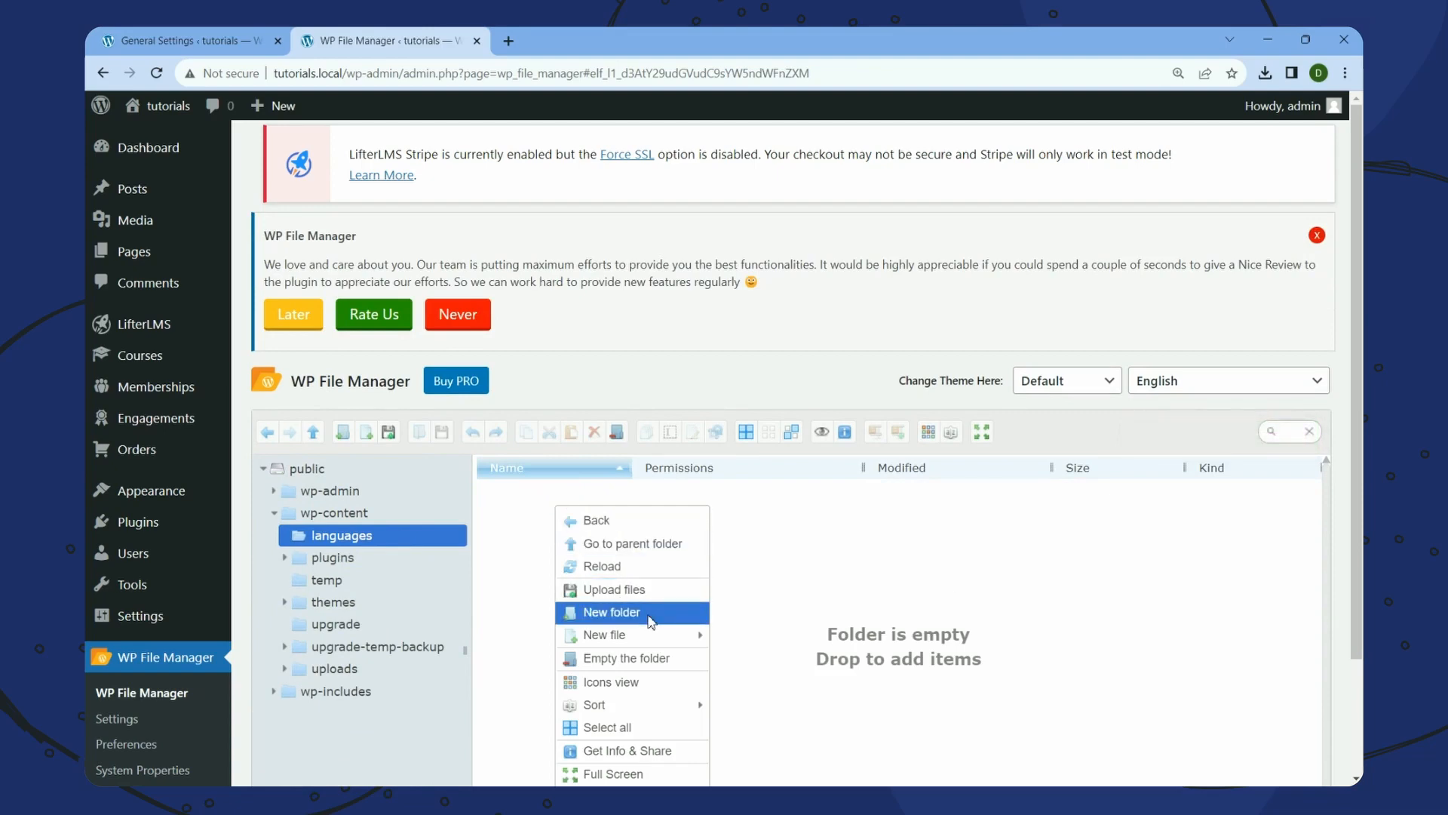
click(649, 615)
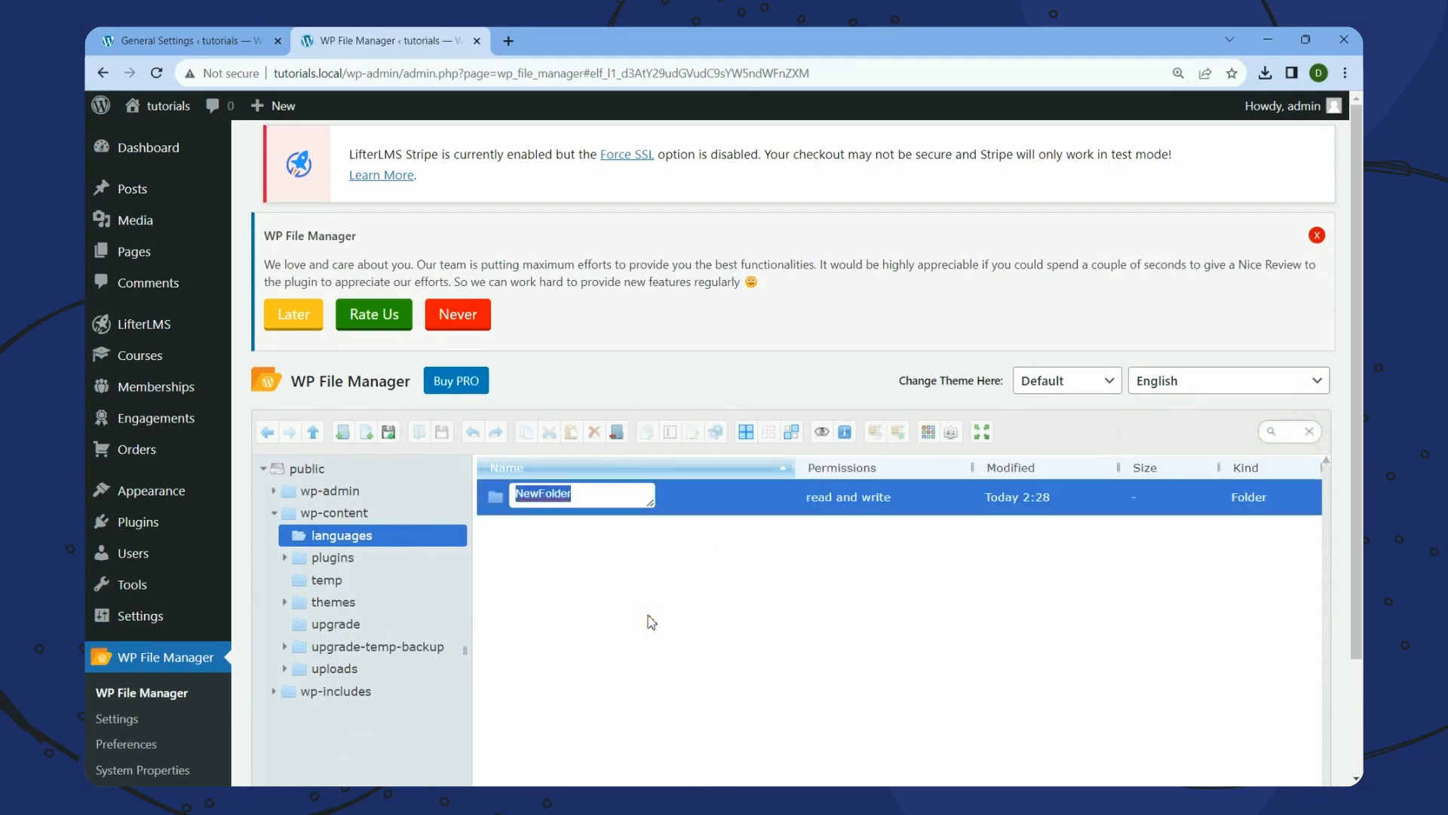
text(lifterlms)
key(Return)
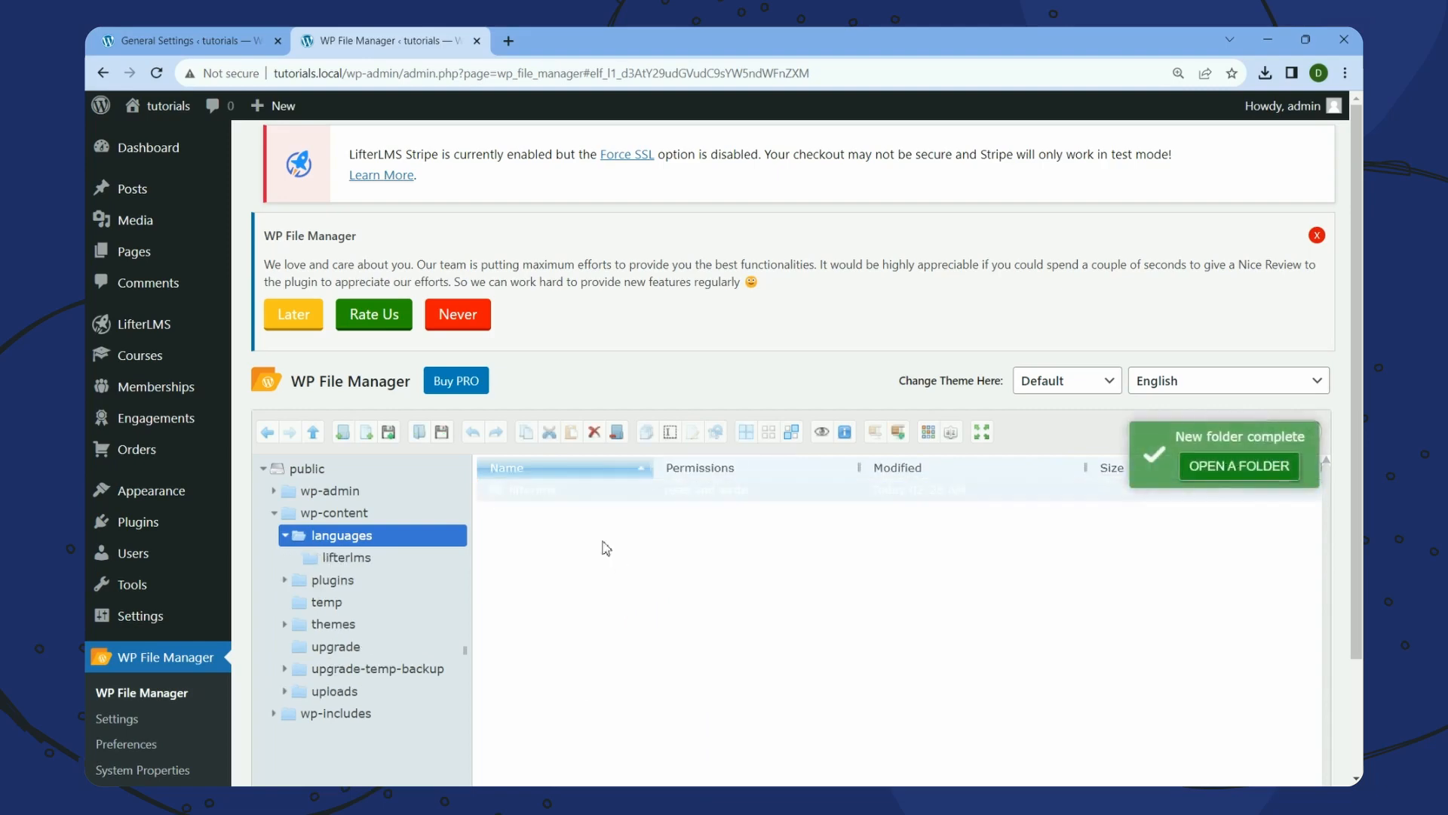
double_click(587, 491)
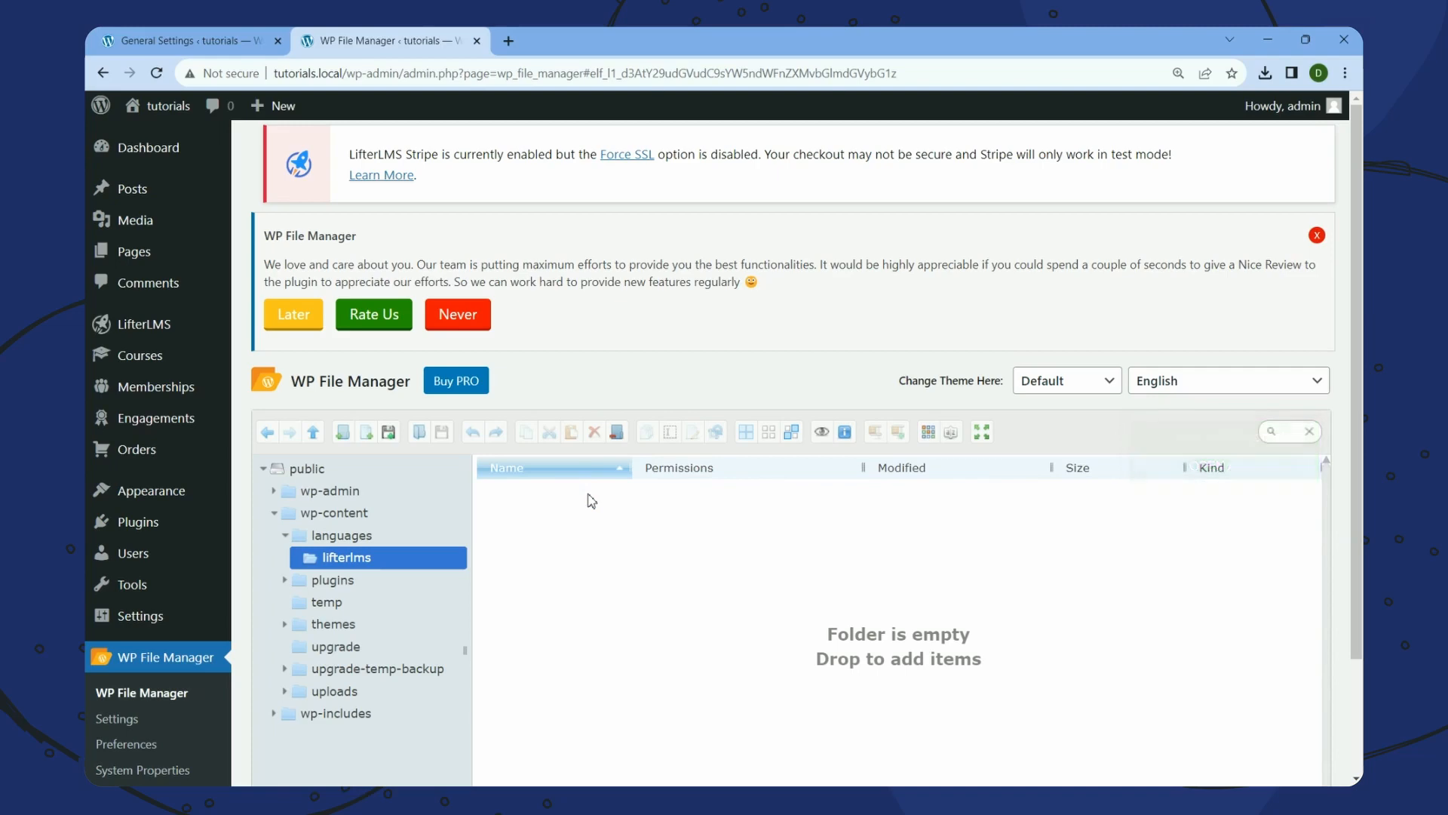
Switch to the Downloads folder in File Explorer and rename the compiled lifterlms translation file as lifterlms-es_ES
mouse_move(762, 800)
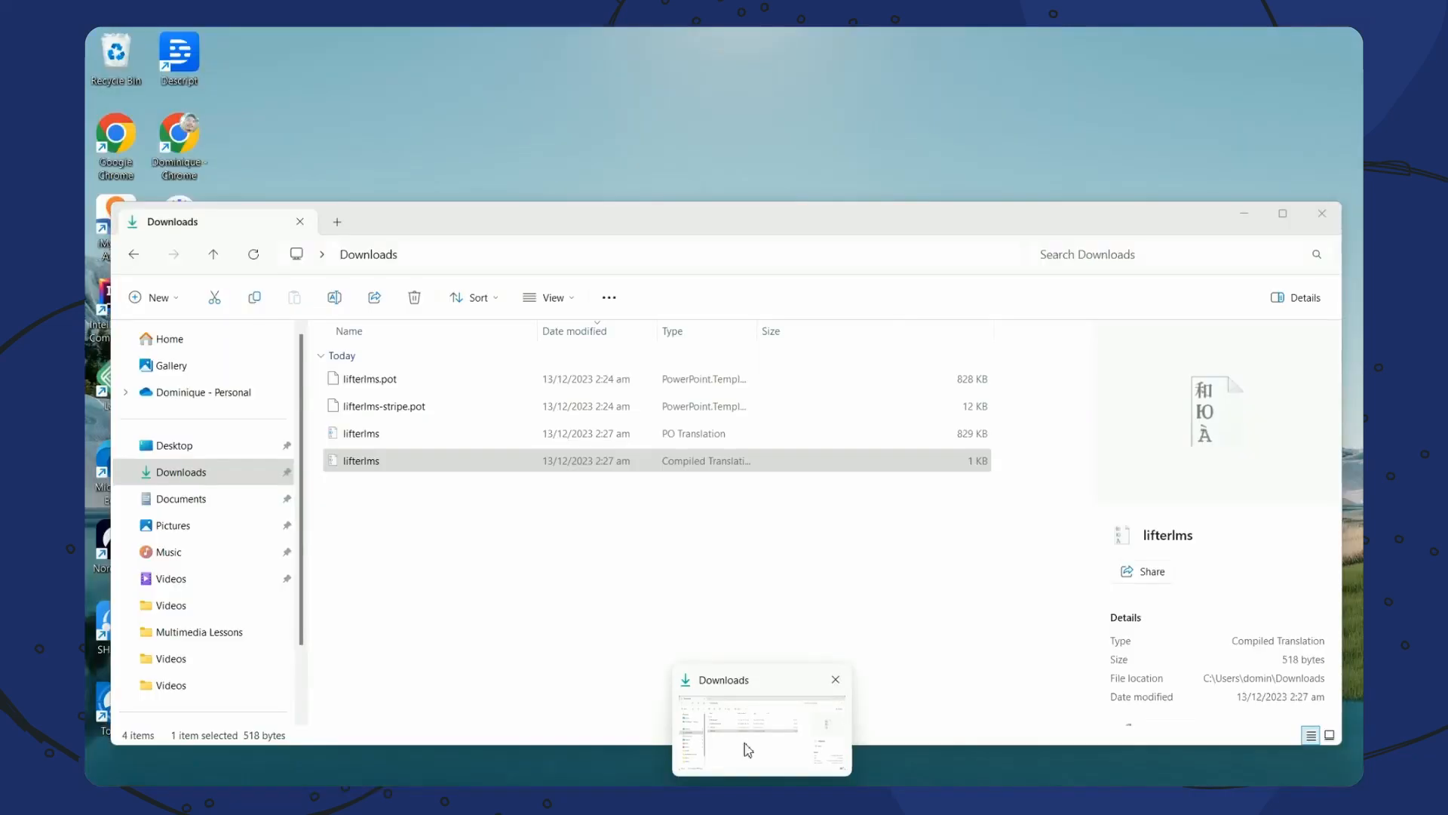
click(746, 749)
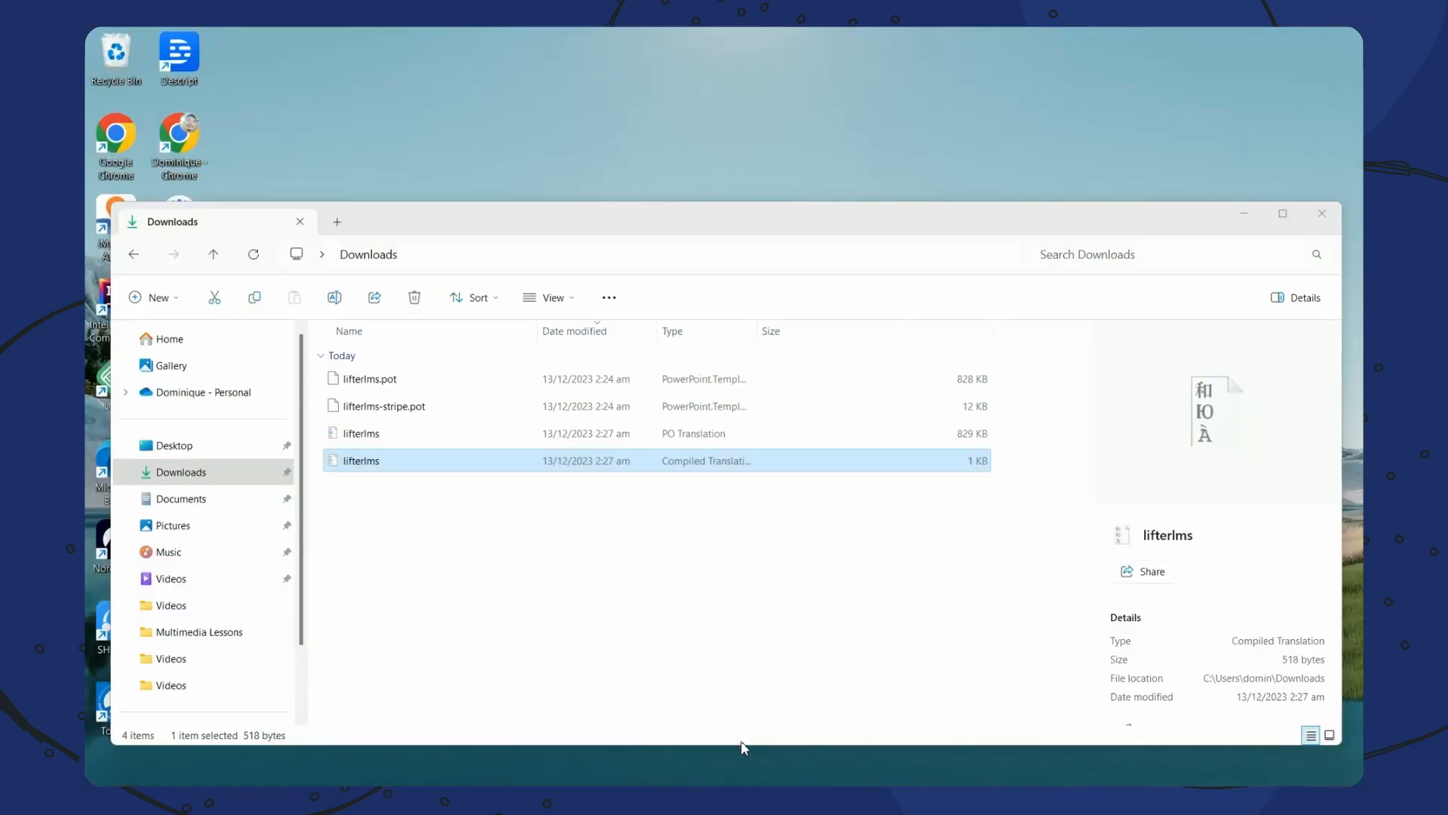
drag(605, 220, 988, 243)
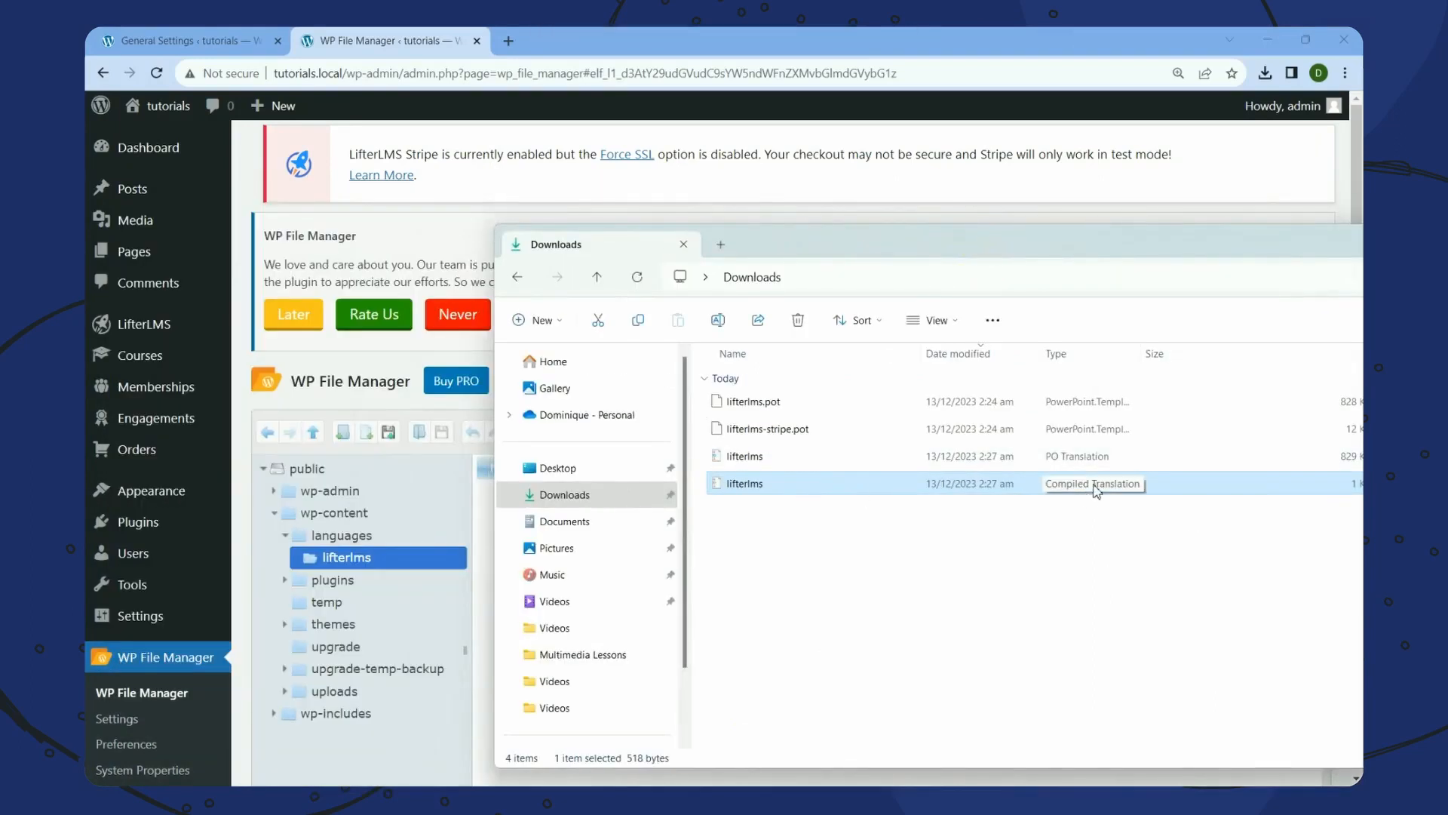
right_click(763, 492)
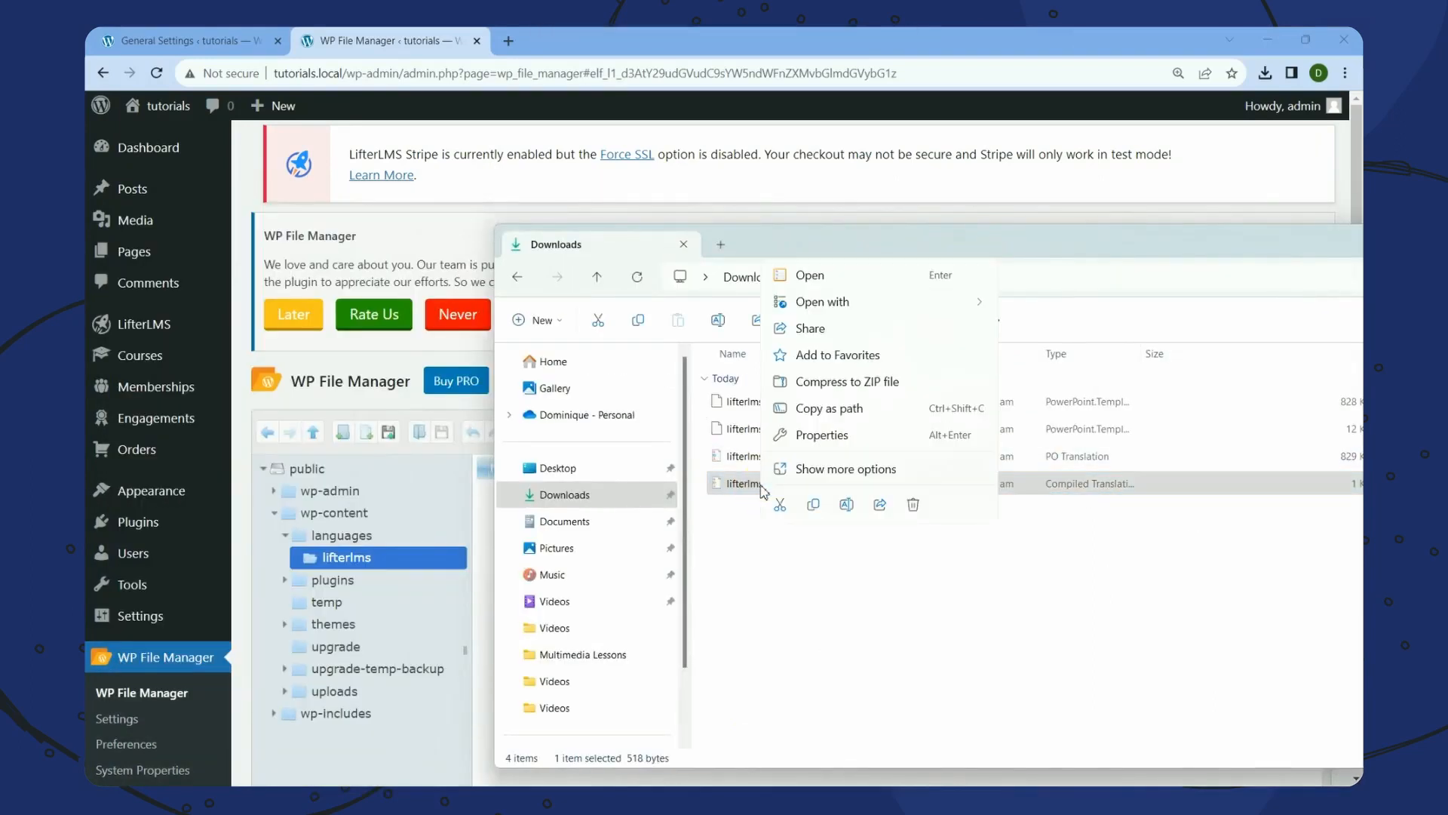
click(828, 481)
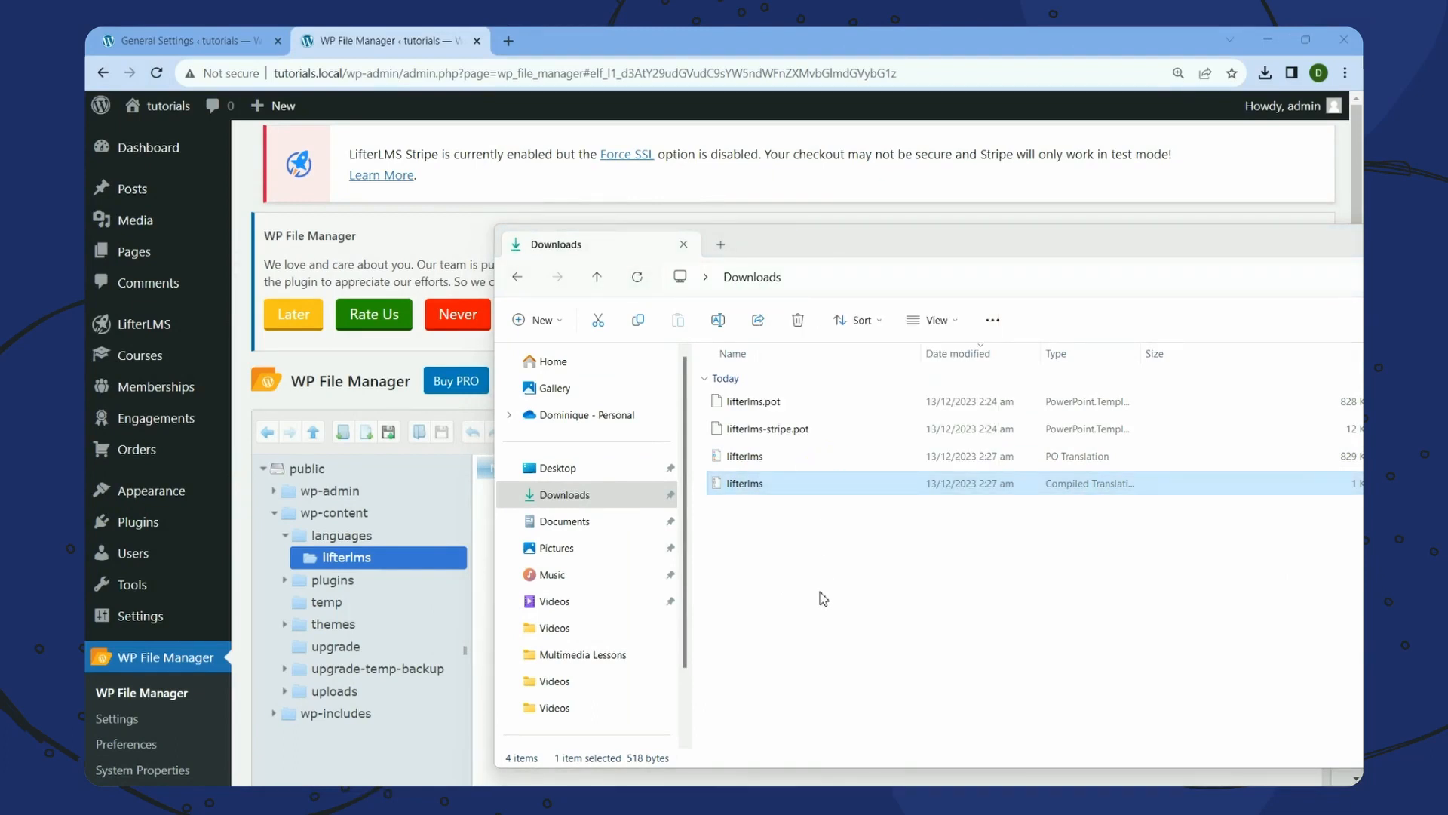
right_click(761, 486)
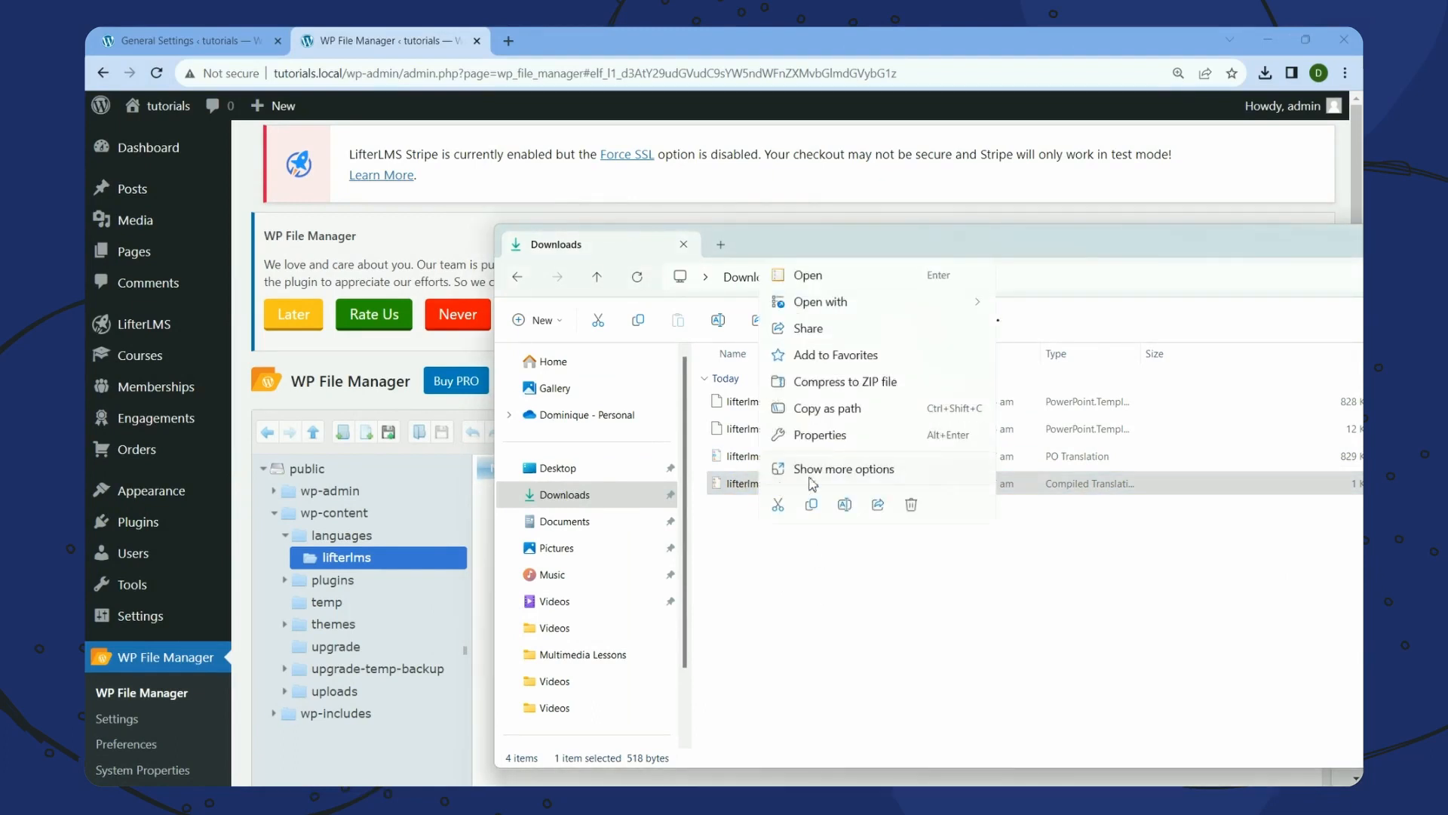
click(824, 471)
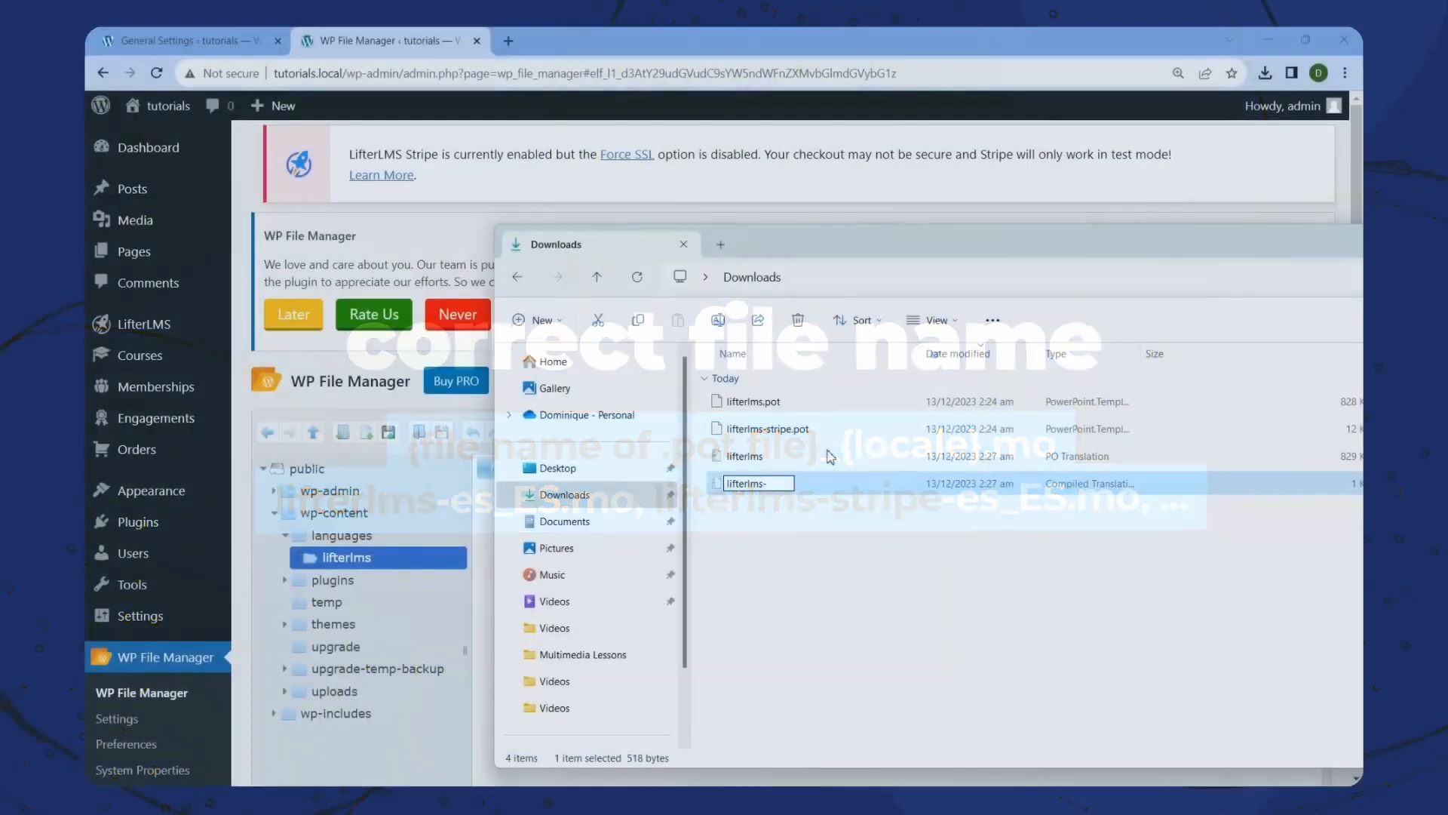
text(erlms-es)
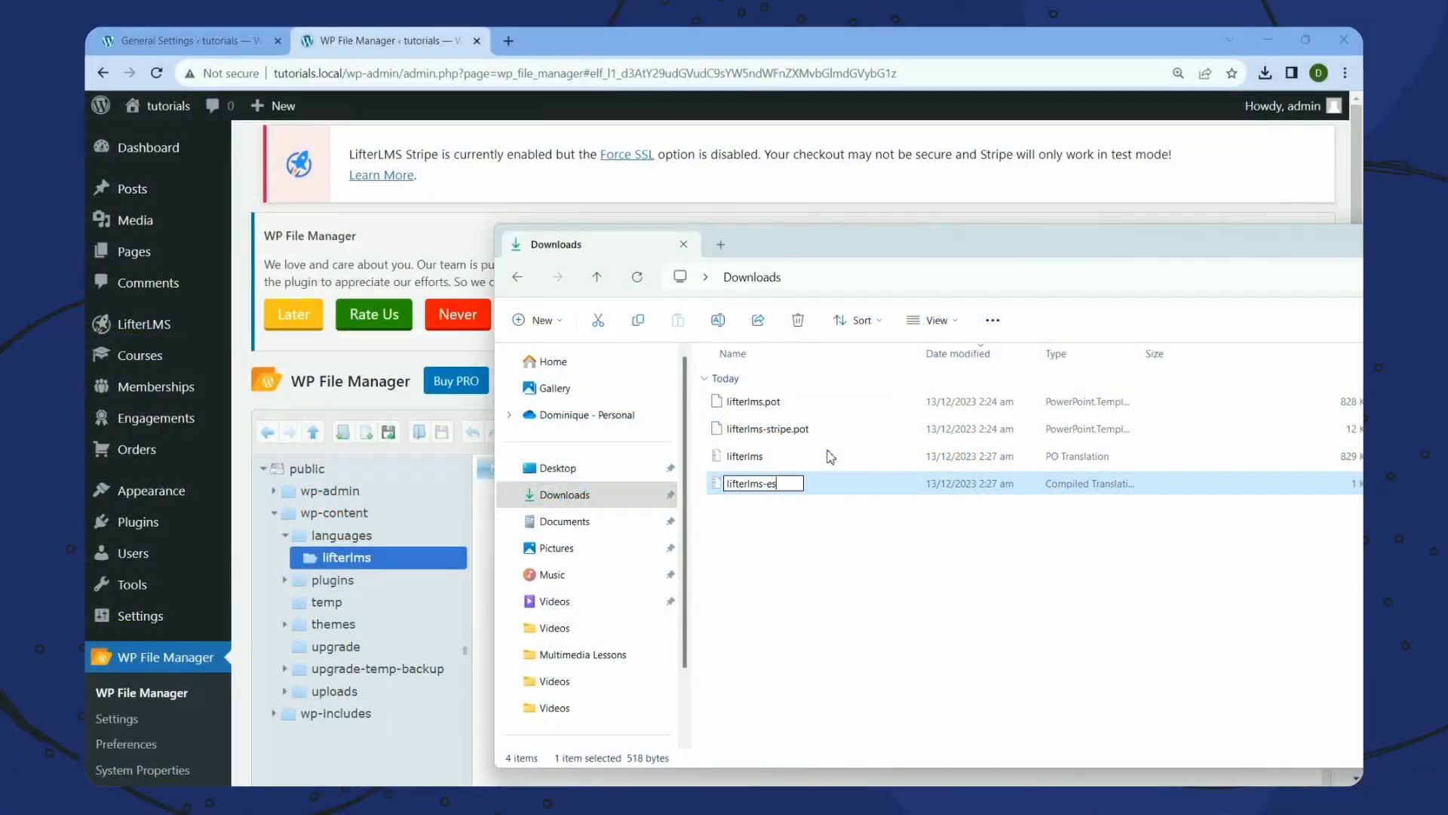
text(_ES)
key(Return)
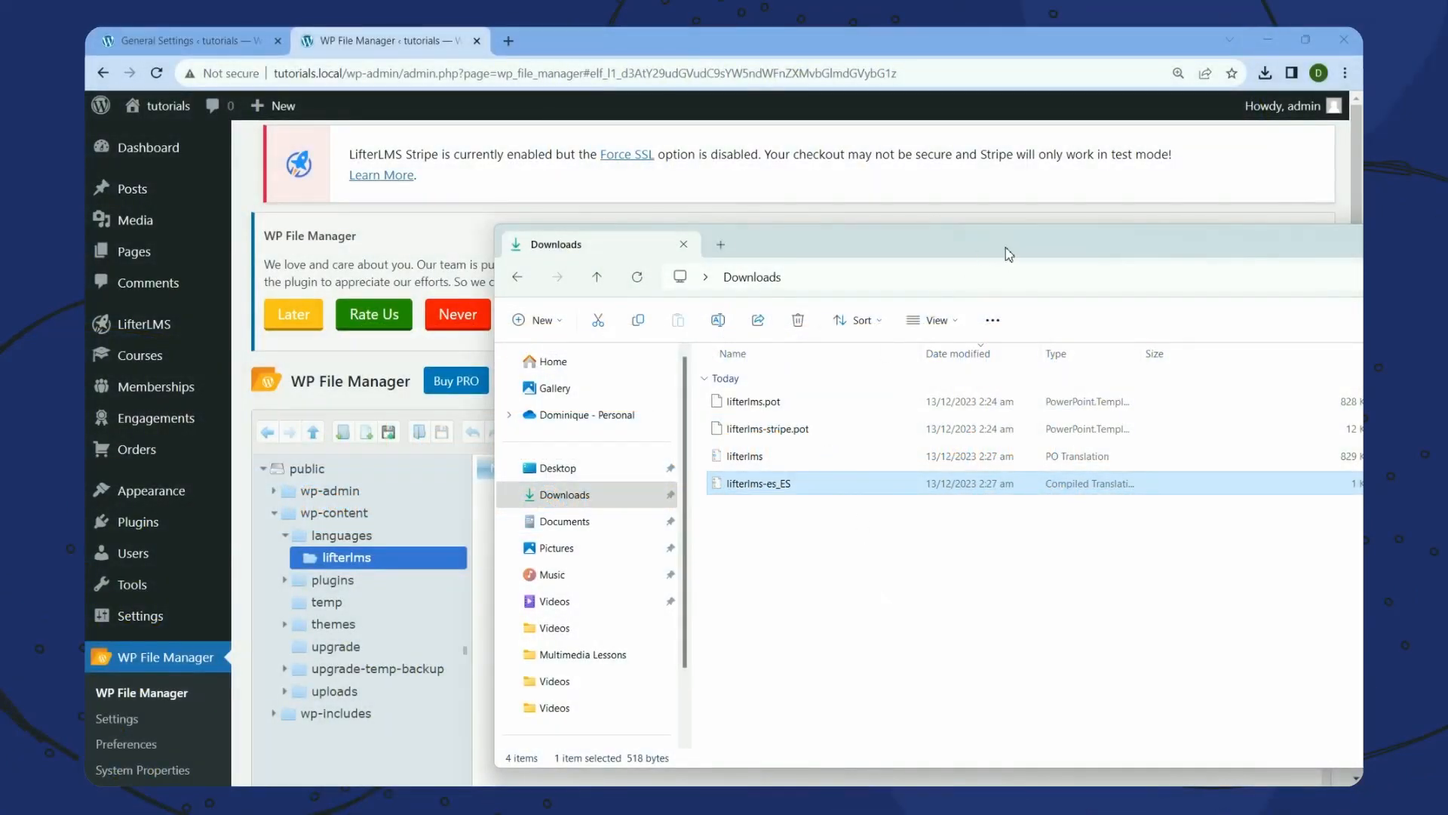
drag(1005, 245, 672, 201)
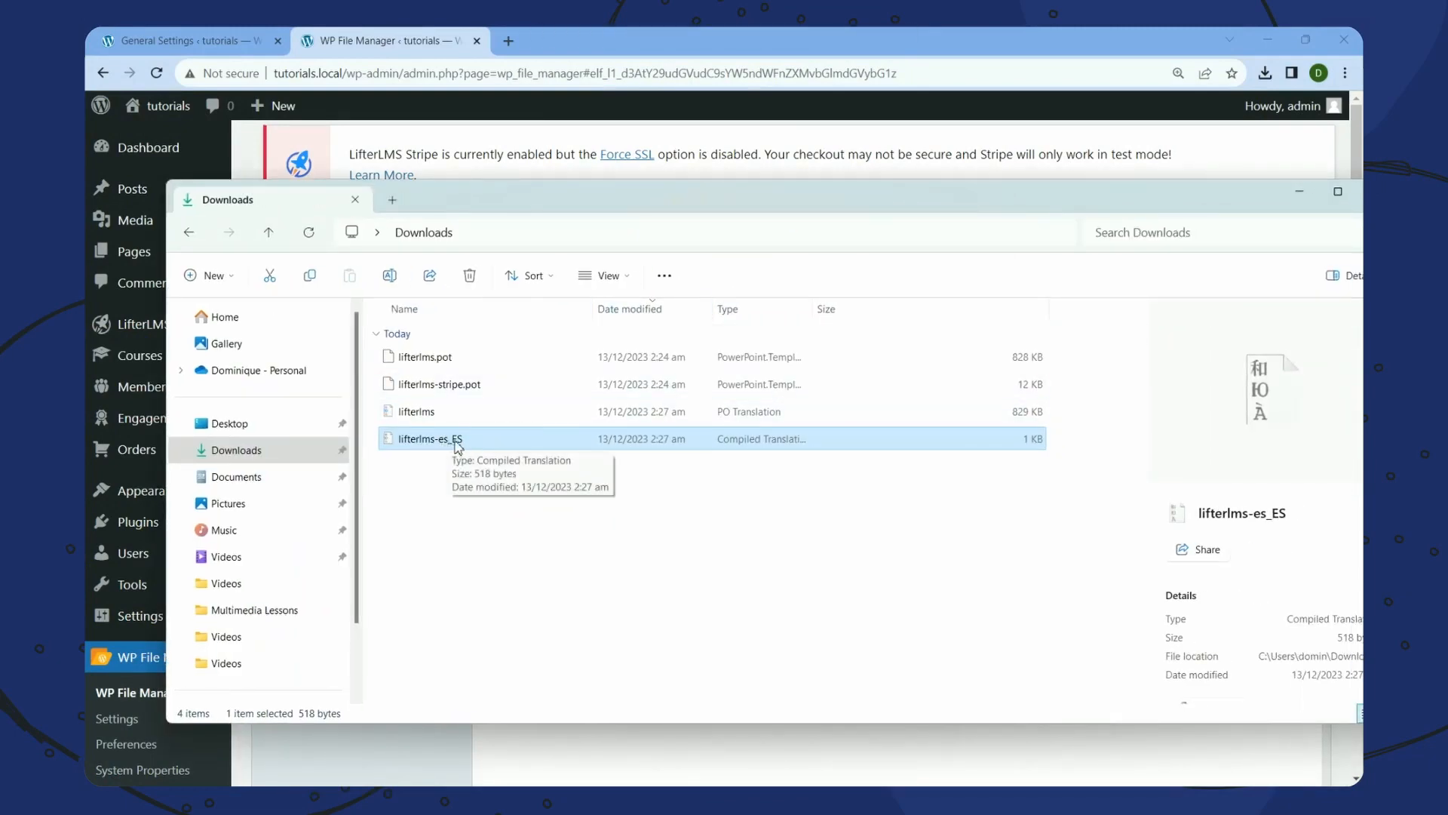
Switch to the translate.wordpress.org LifterLMS project page and check the locale code for Spanish (Spain) in the locale list
mouse_move(981, 800)
click(795, 747)
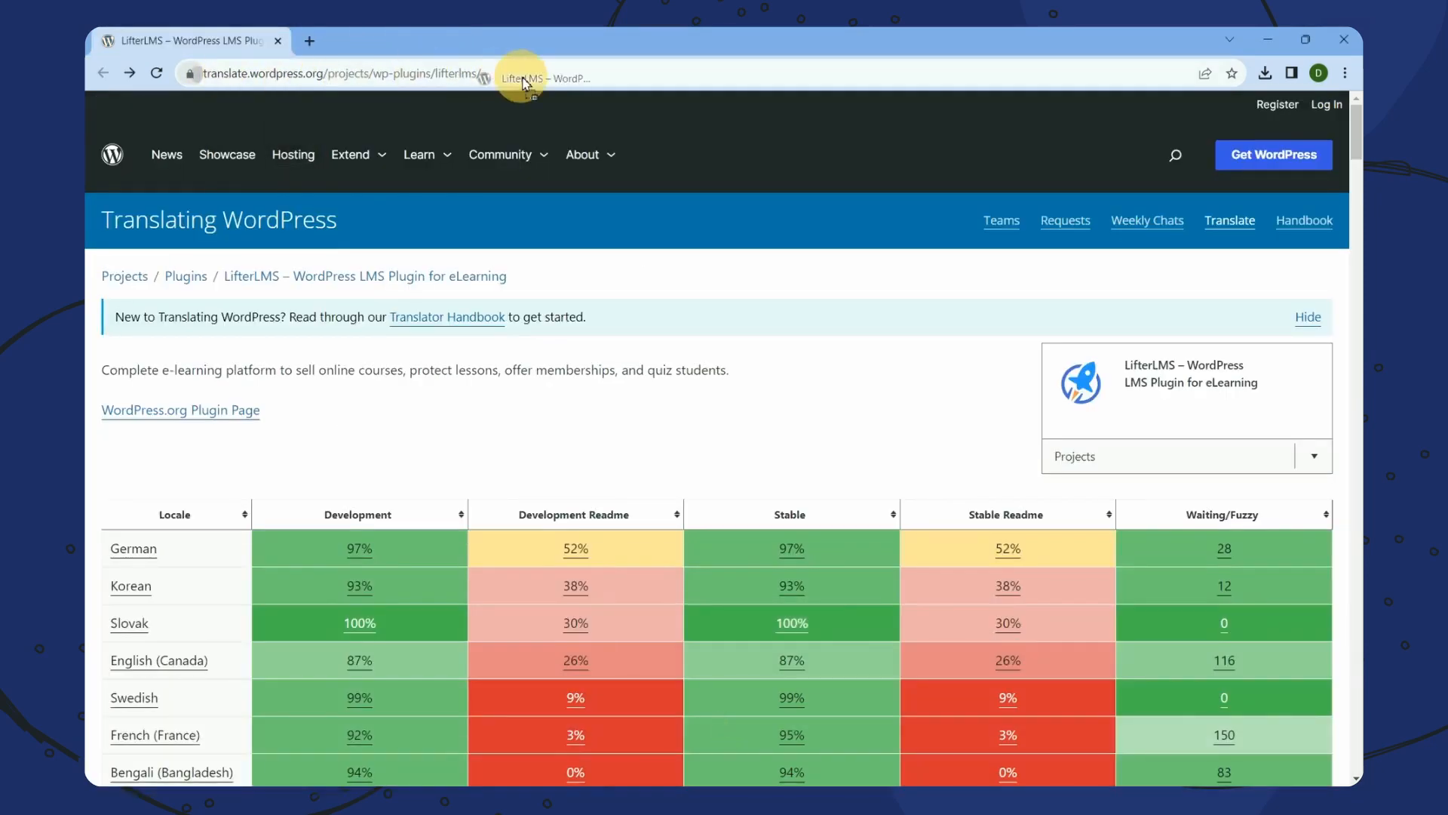
click(374, 73)
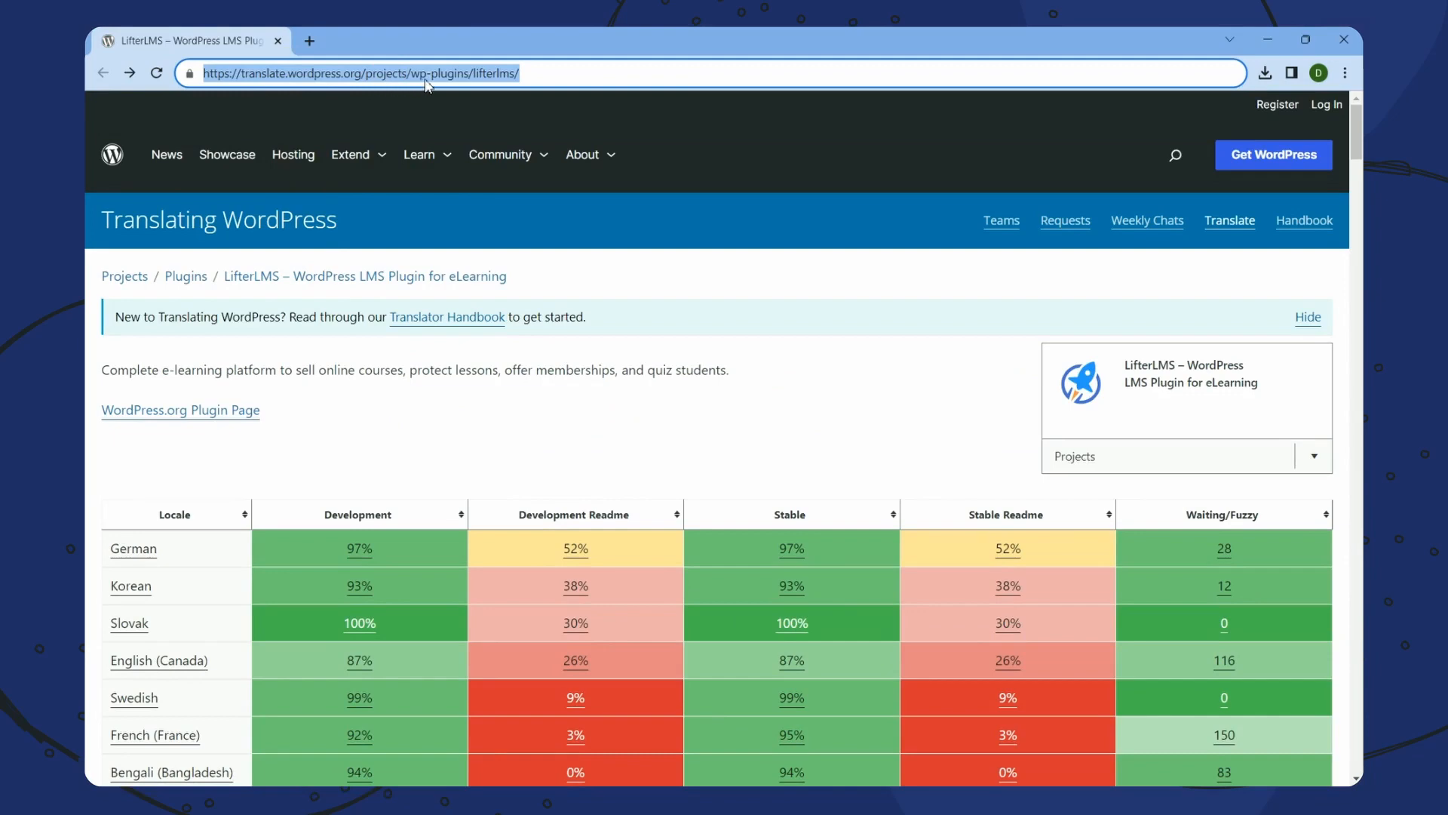
click(611, 420)
scroll(611, 420, down, 3)
scroll(370, 400, down, 3)
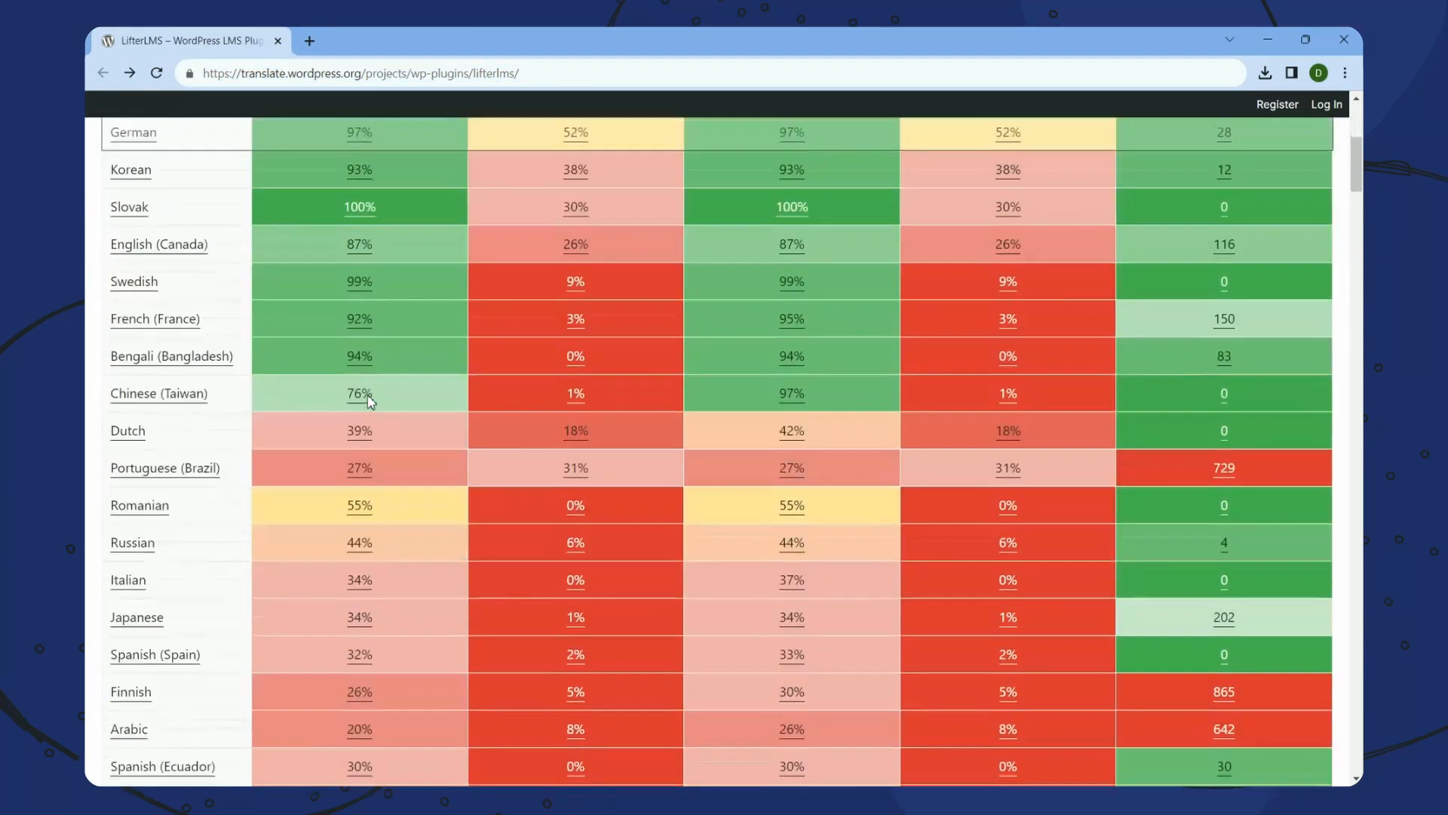
scroll(362, 400, down, 2)
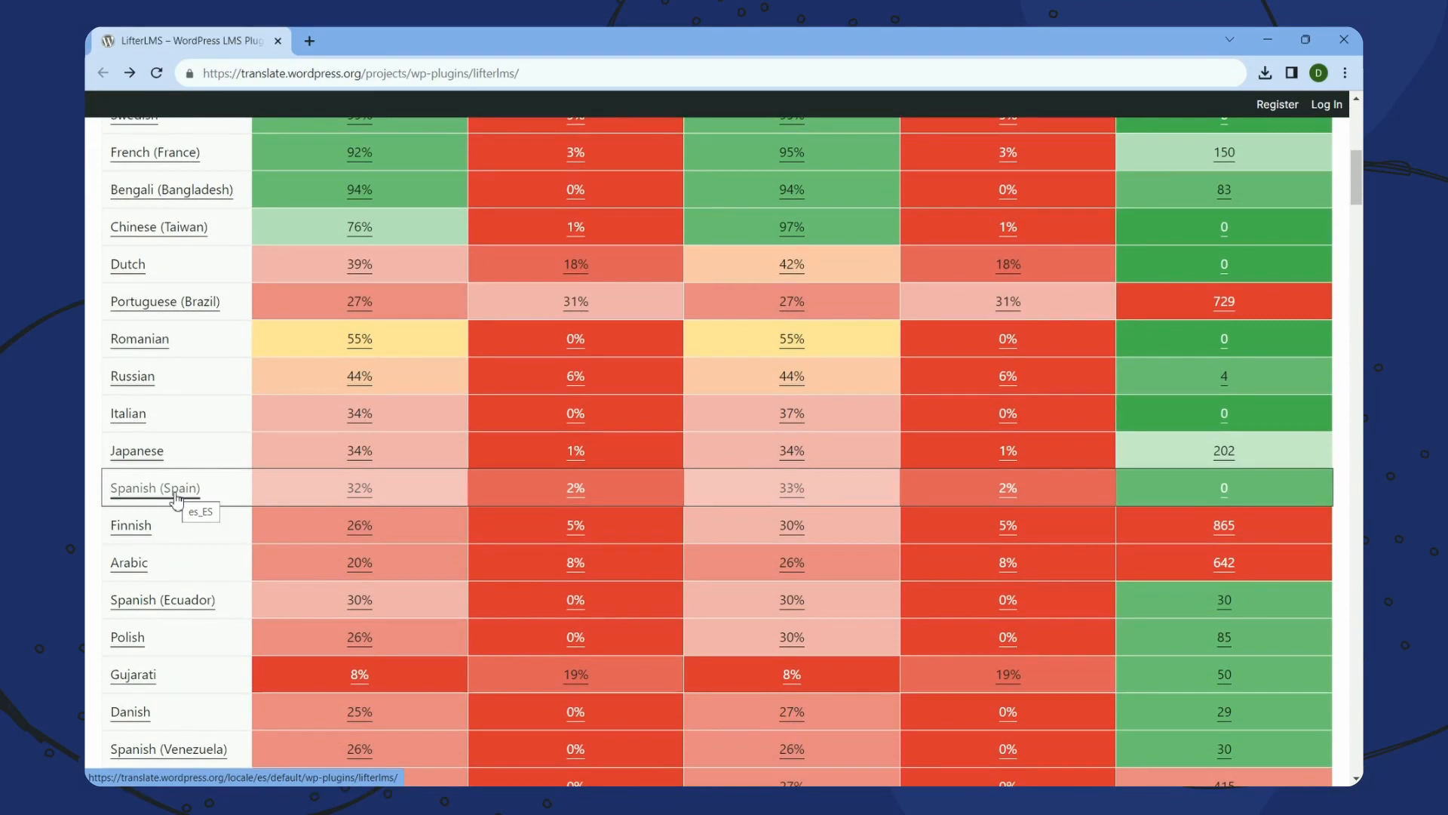
scroll(176, 498, up, 1)
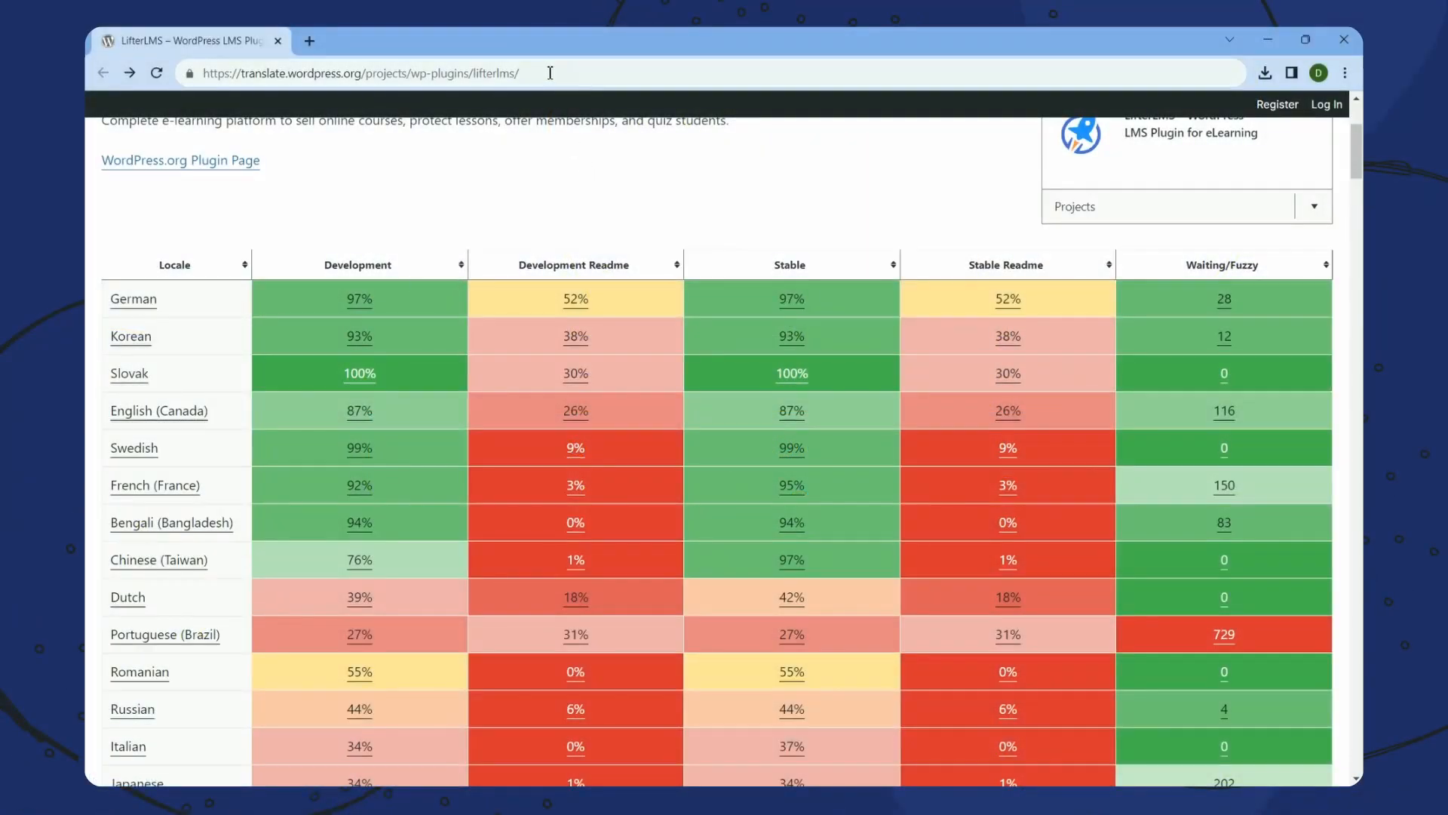
click(549, 72)
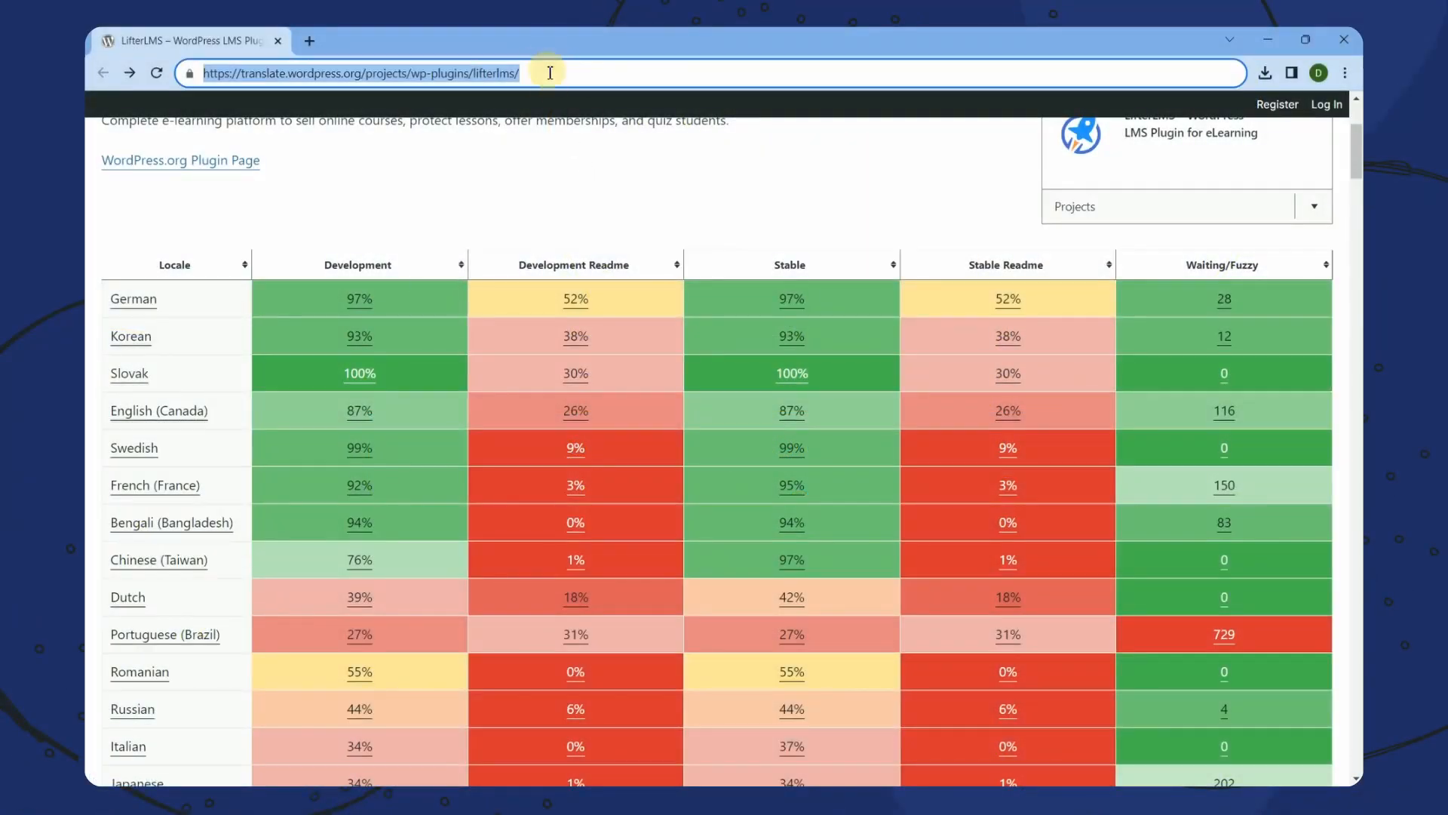
scroll(667, 264, down, 1)
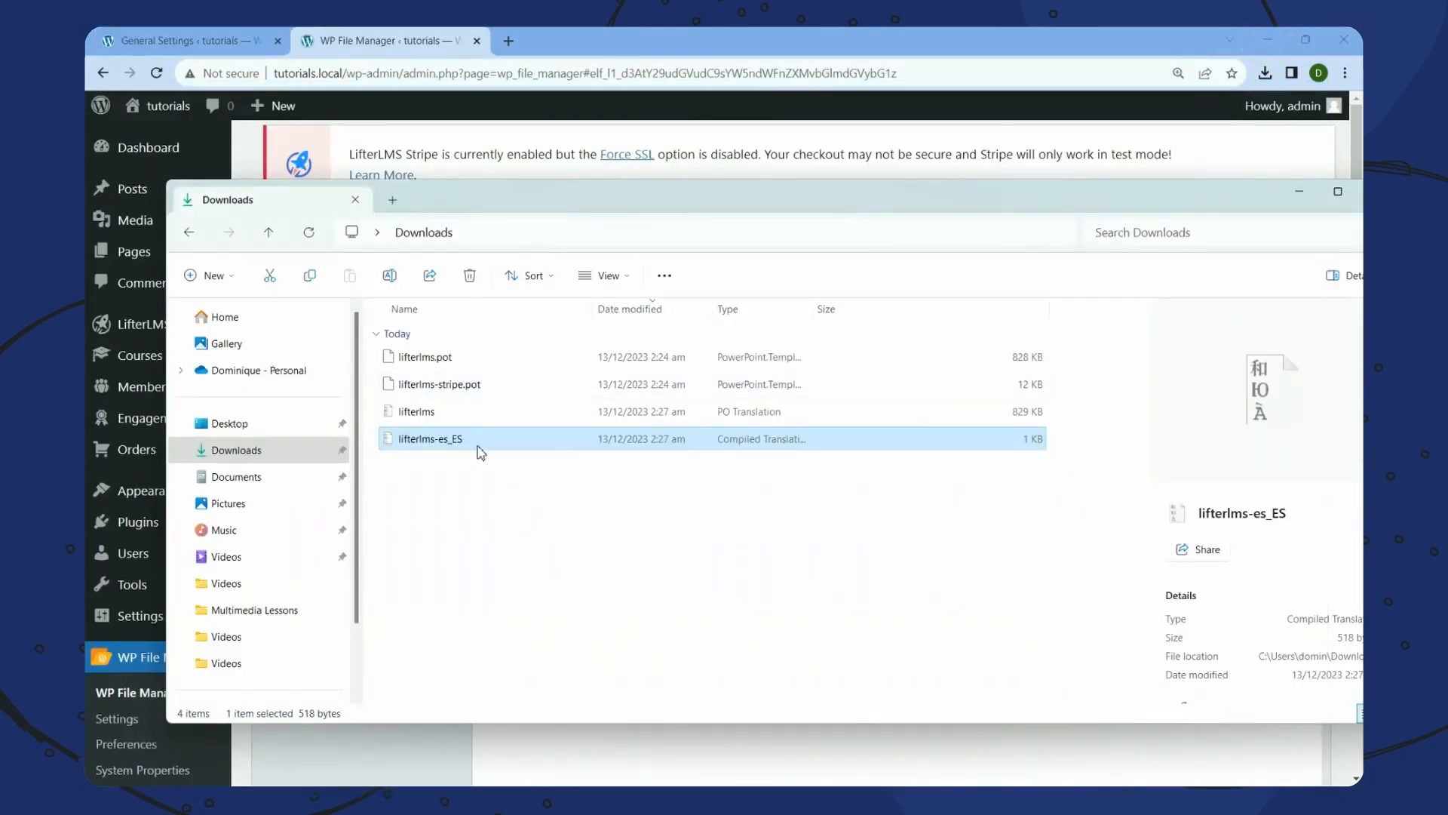
Upload the lifterlms-es_ES compiled translation from the Downloads folder into wp-content/languages/lifterlms in WP File Manager
drag(518, 204, 1079, 226)
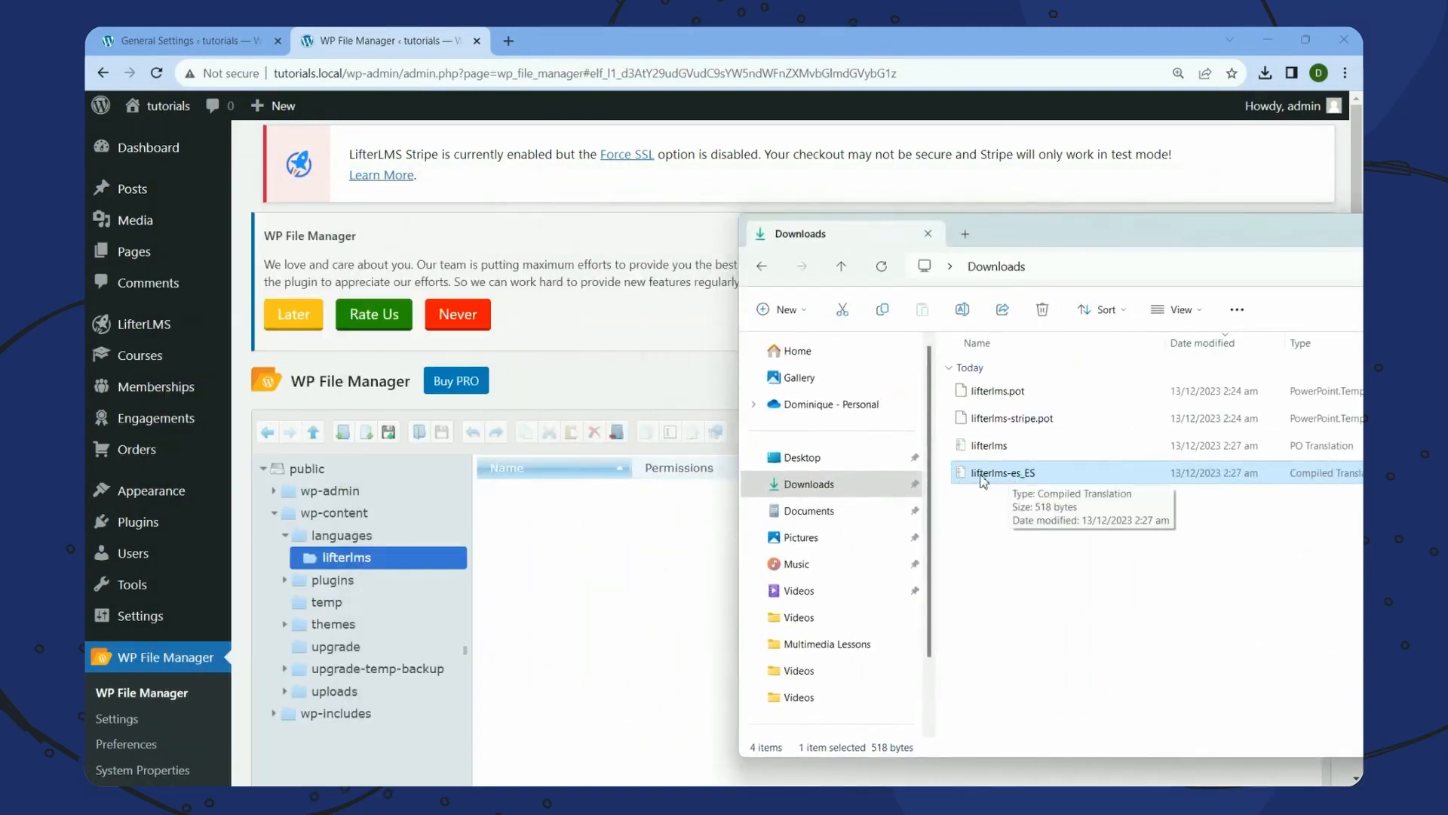
drag(985, 479, 595, 551)
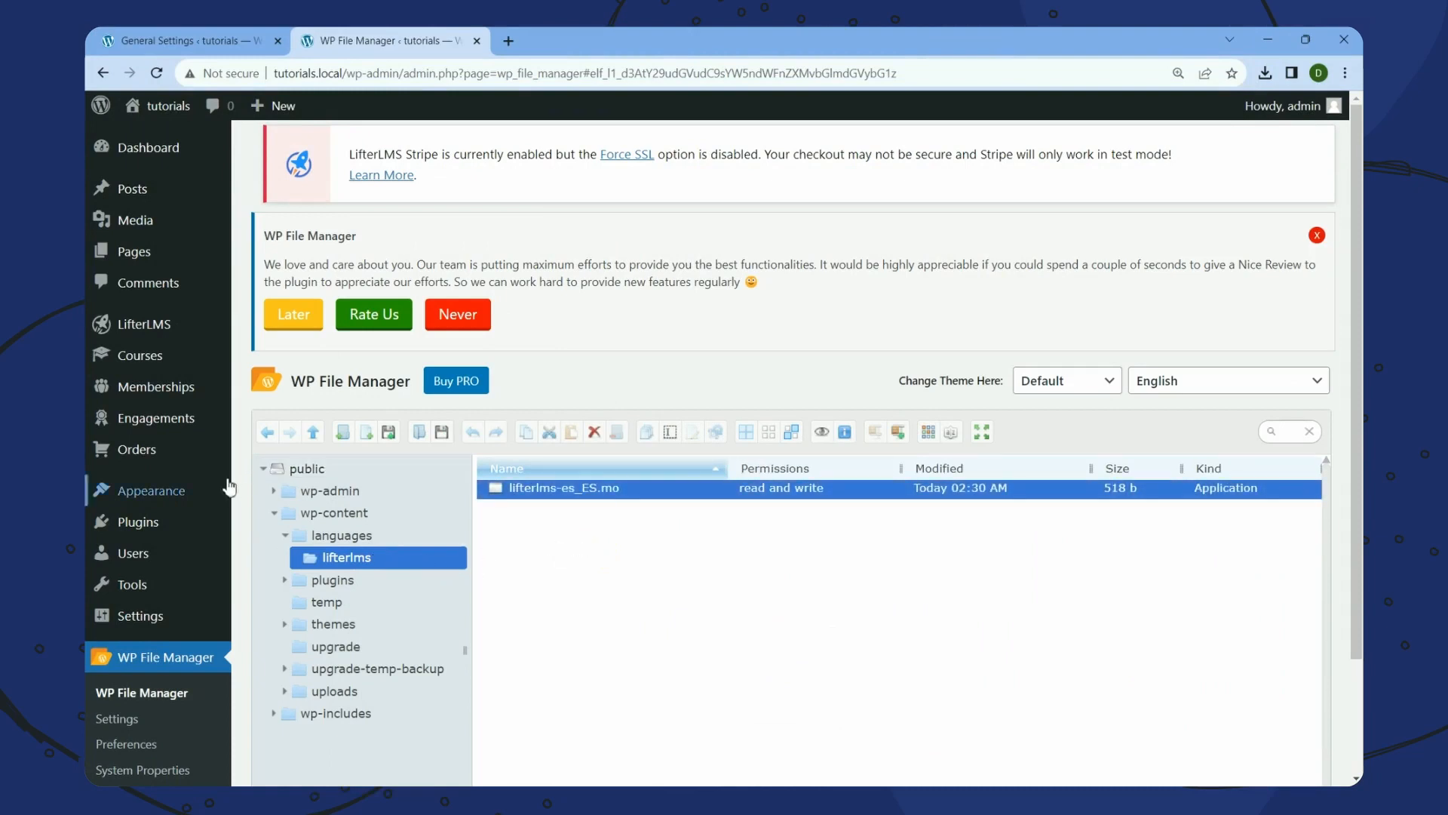
Set the site language to Español in the WordPress general settings and save the changes
mouse_move(156, 483)
scroll(156, 483, down, 2)
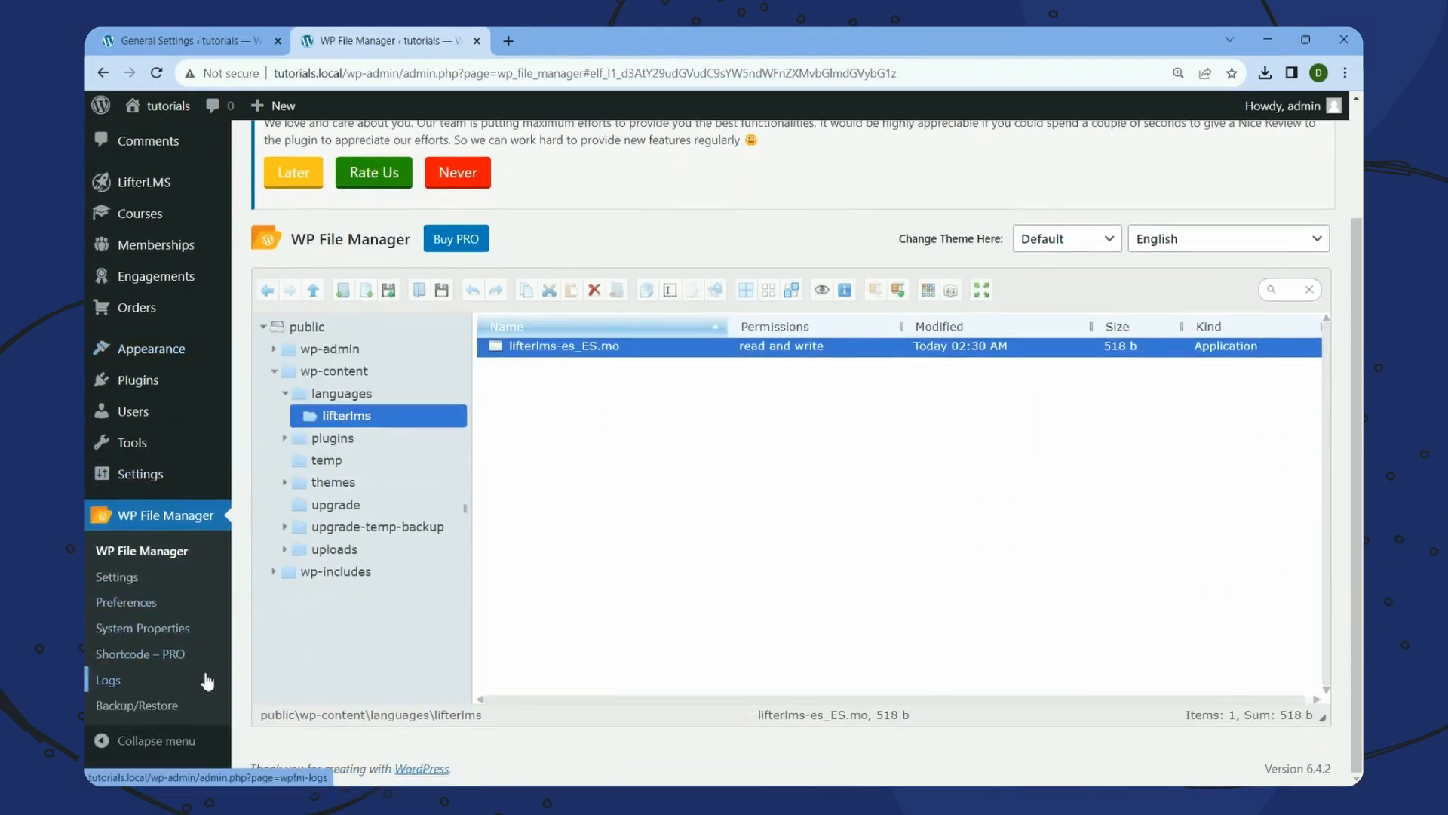
mouse_move(233, 481)
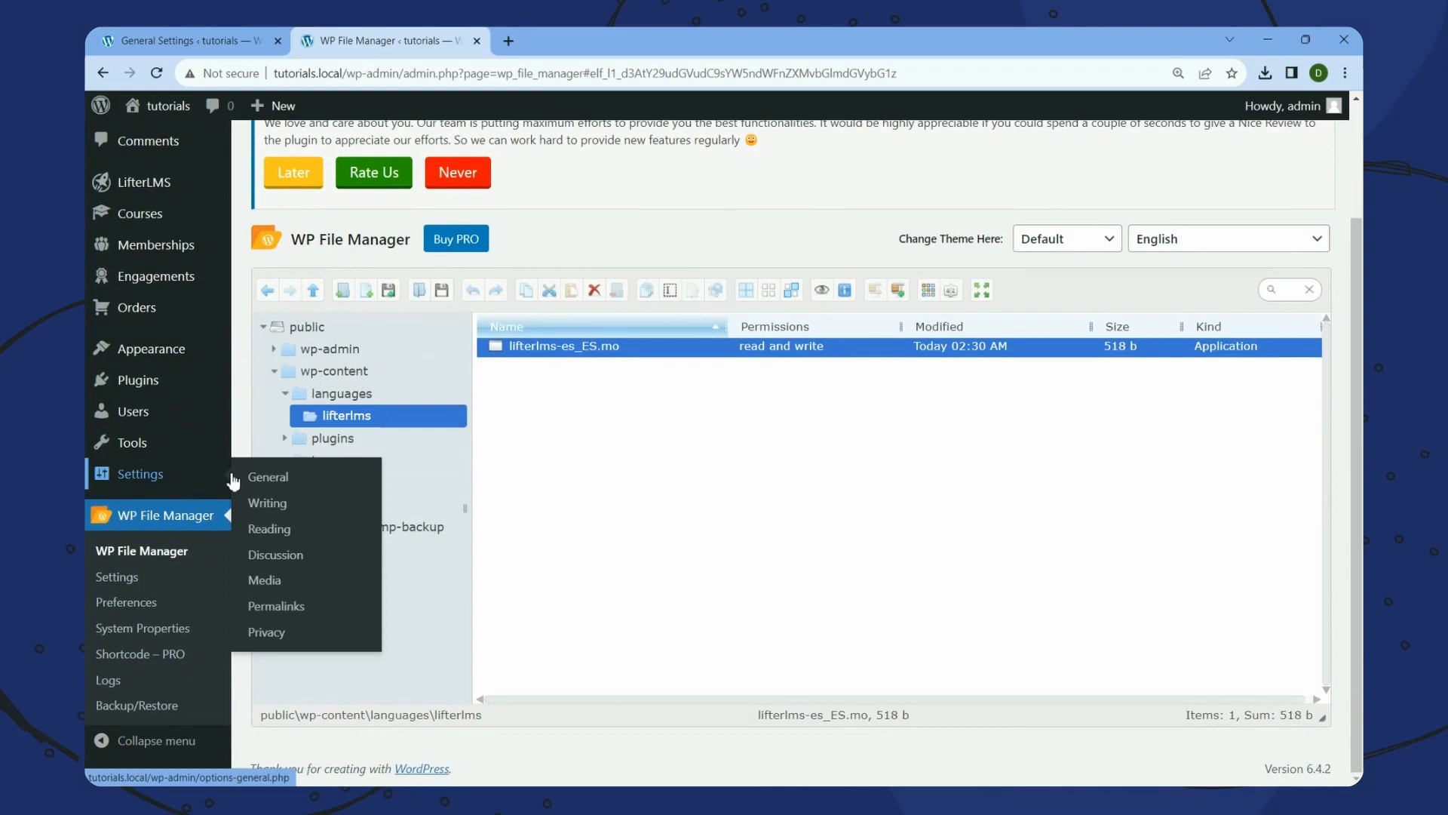
click(143, 475)
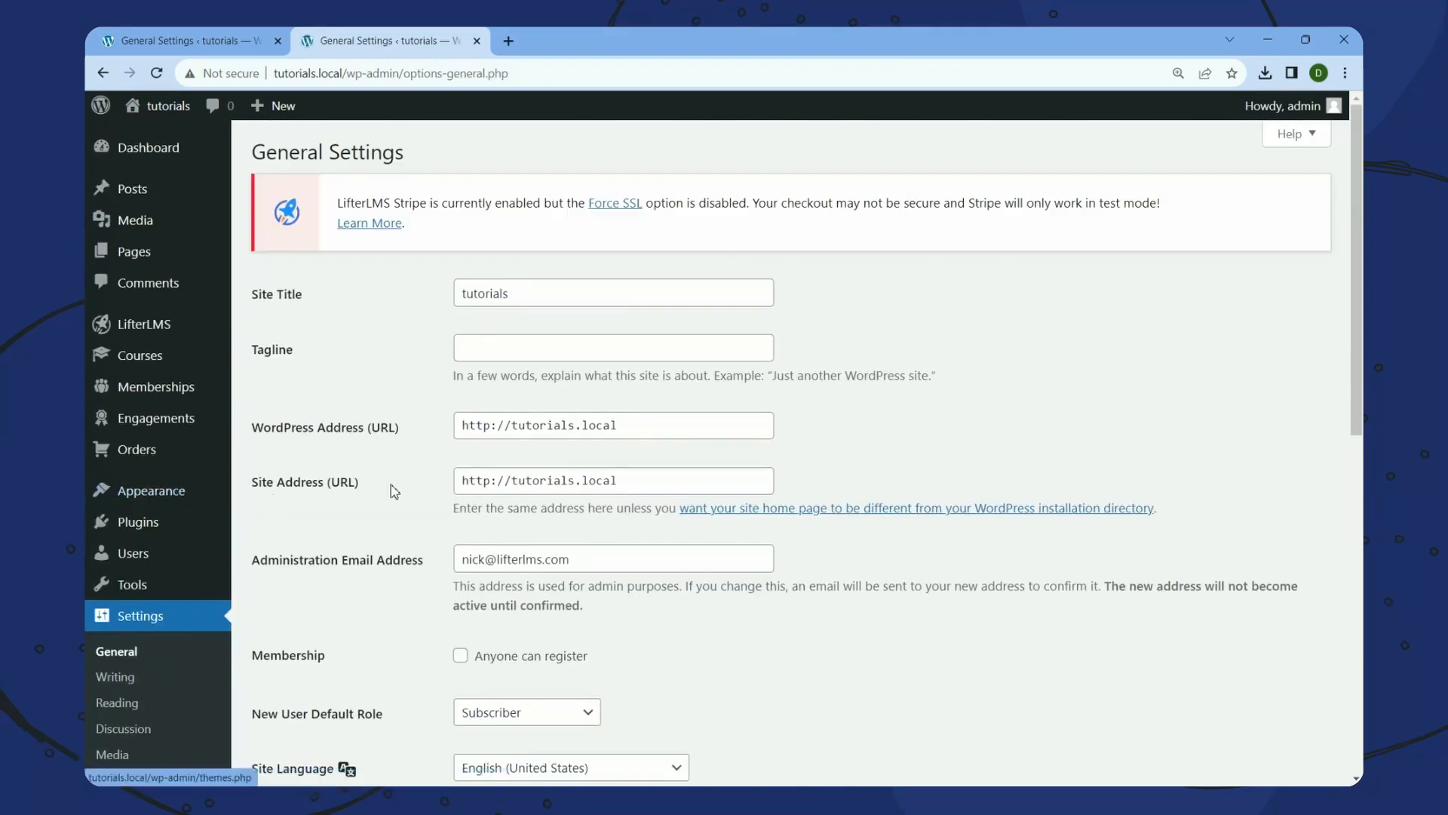
scroll(391, 486, down, 5)
click(557, 351)
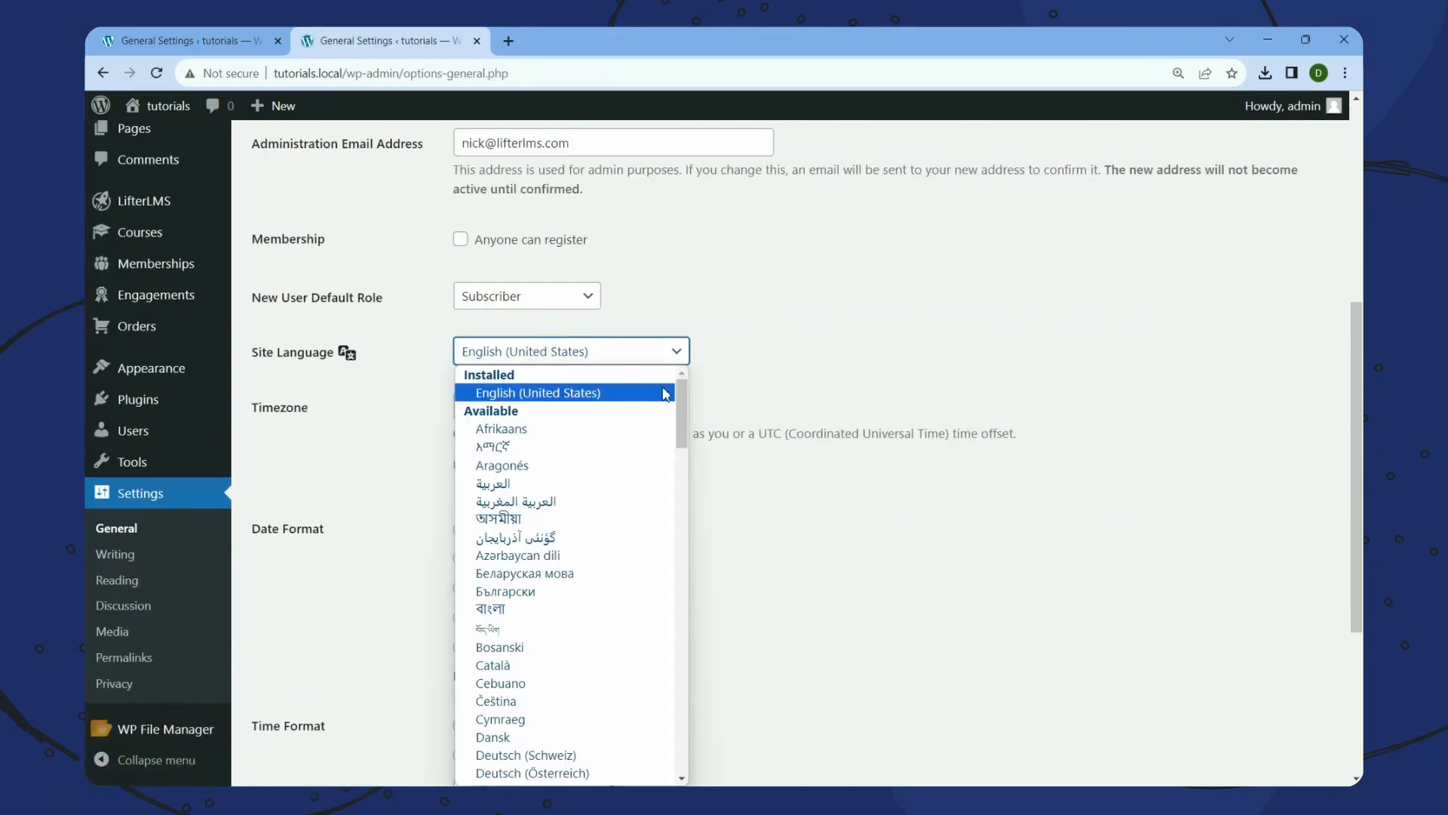
drag(683, 403, 672, 475)
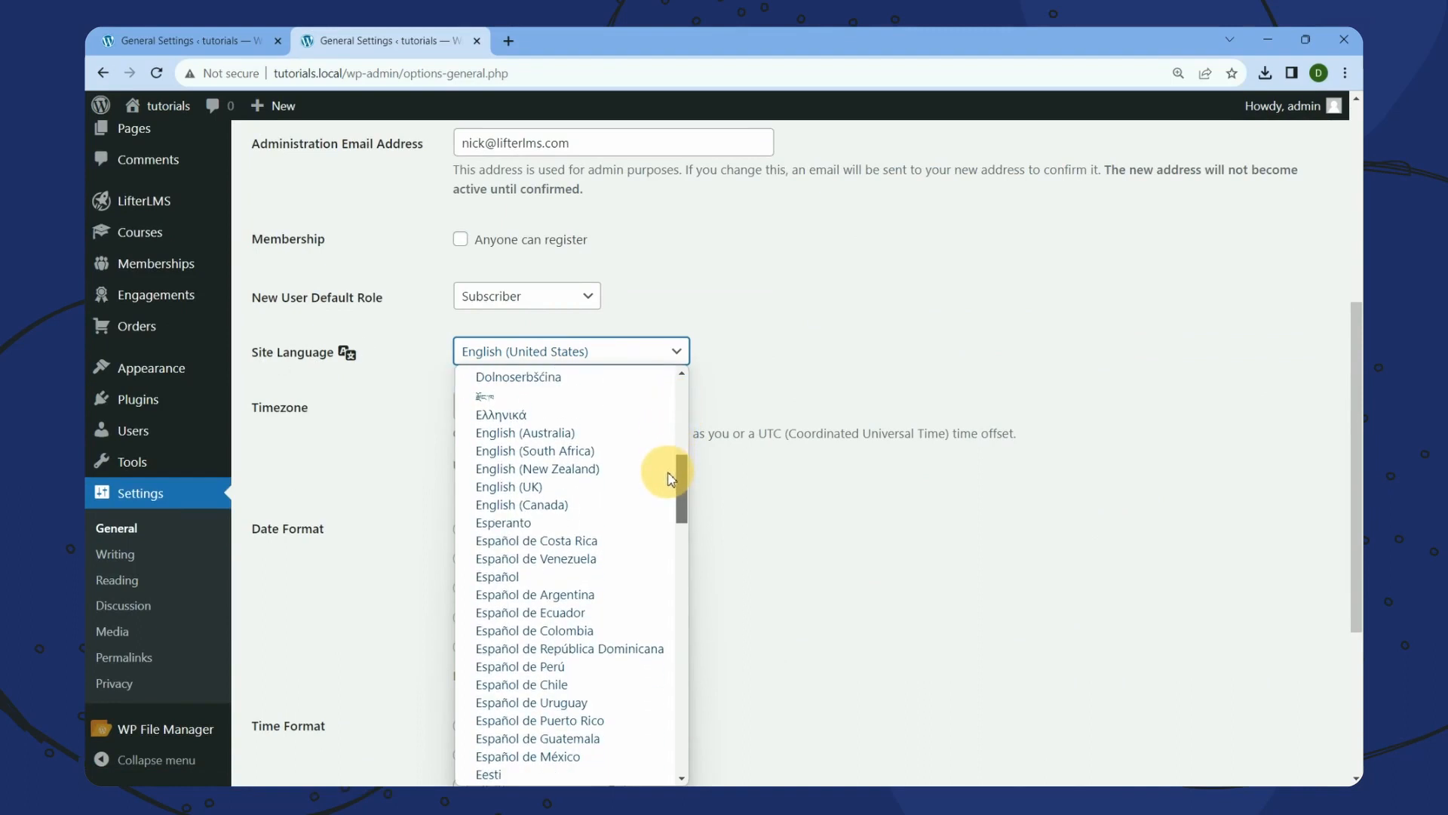
click(562, 573)
scroll(812, 601, down, 4)
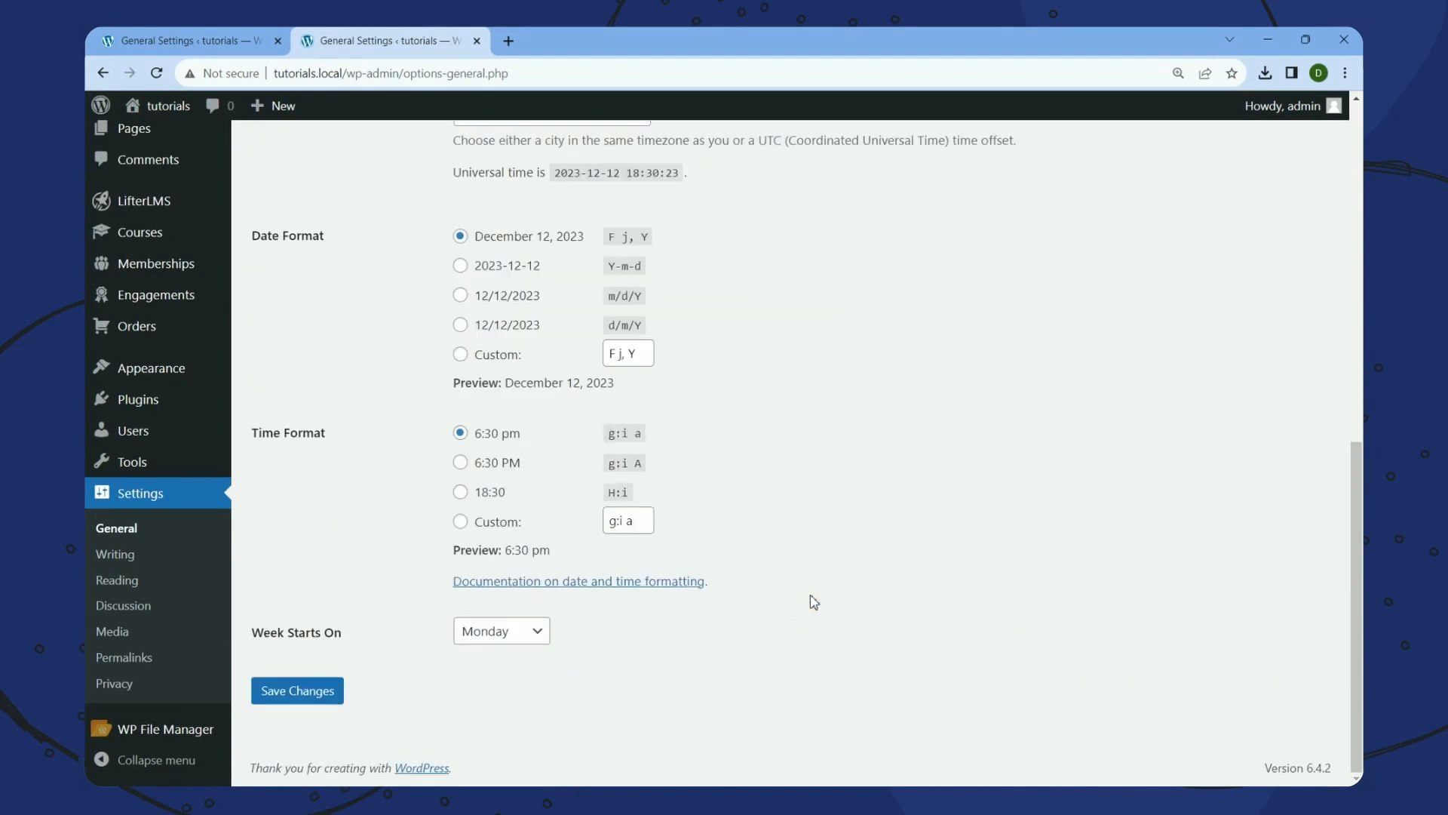
click(297, 690)
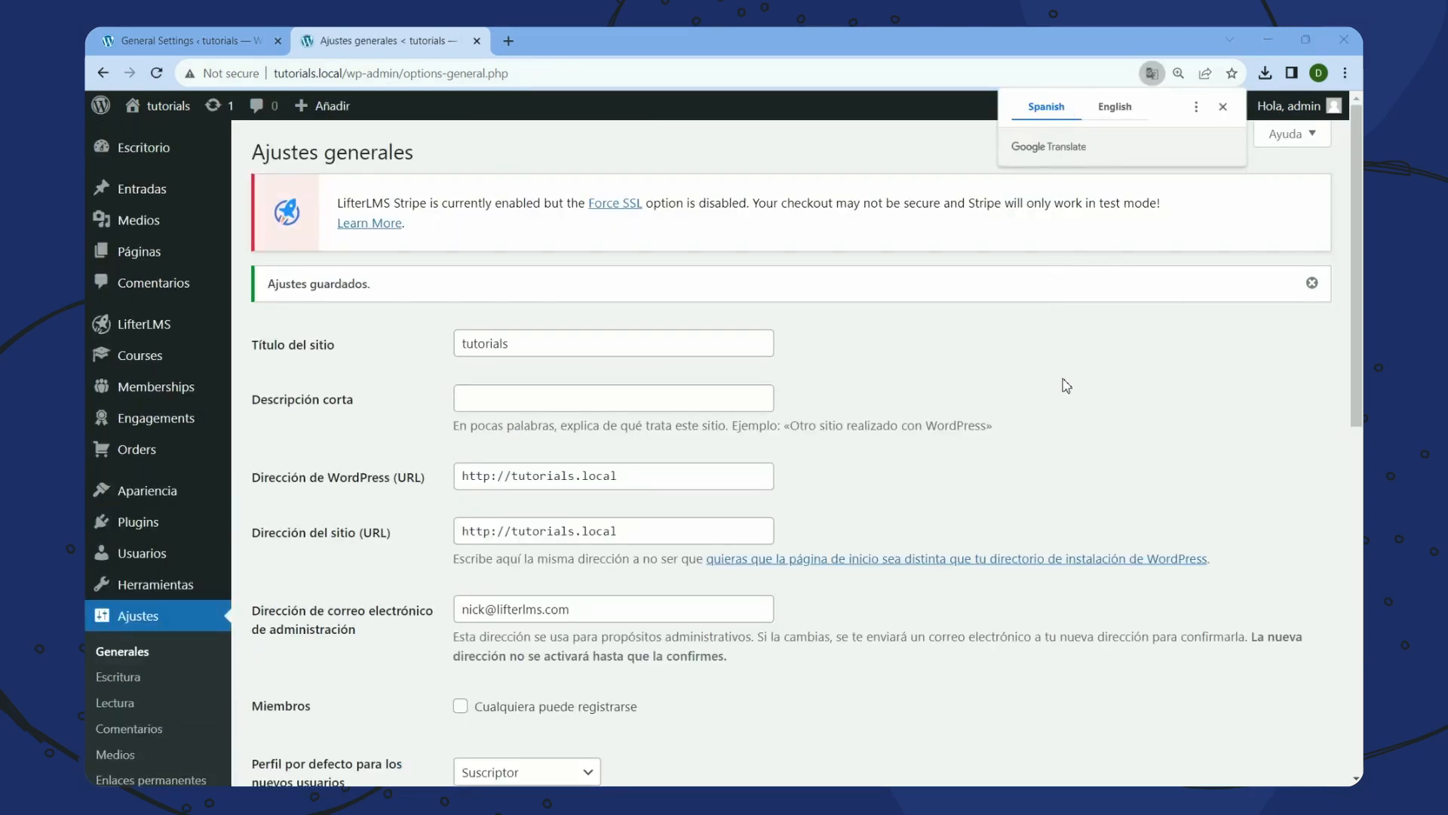
Open the LifterLMS dashboard to check the translated menu label, and look at lifterlms-stripe.pot in the Downloads folder
click(166, 325)
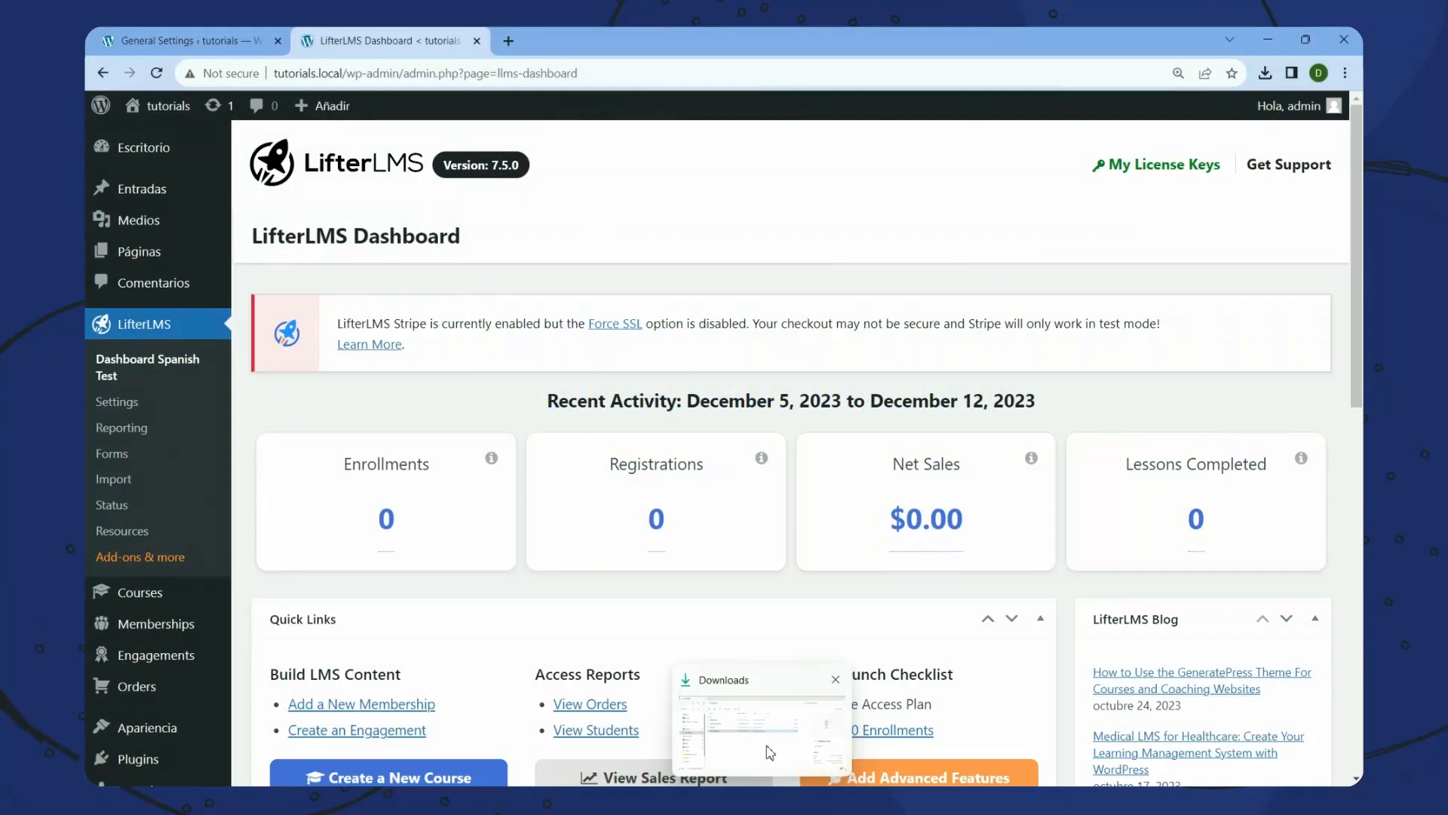
click(770, 754)
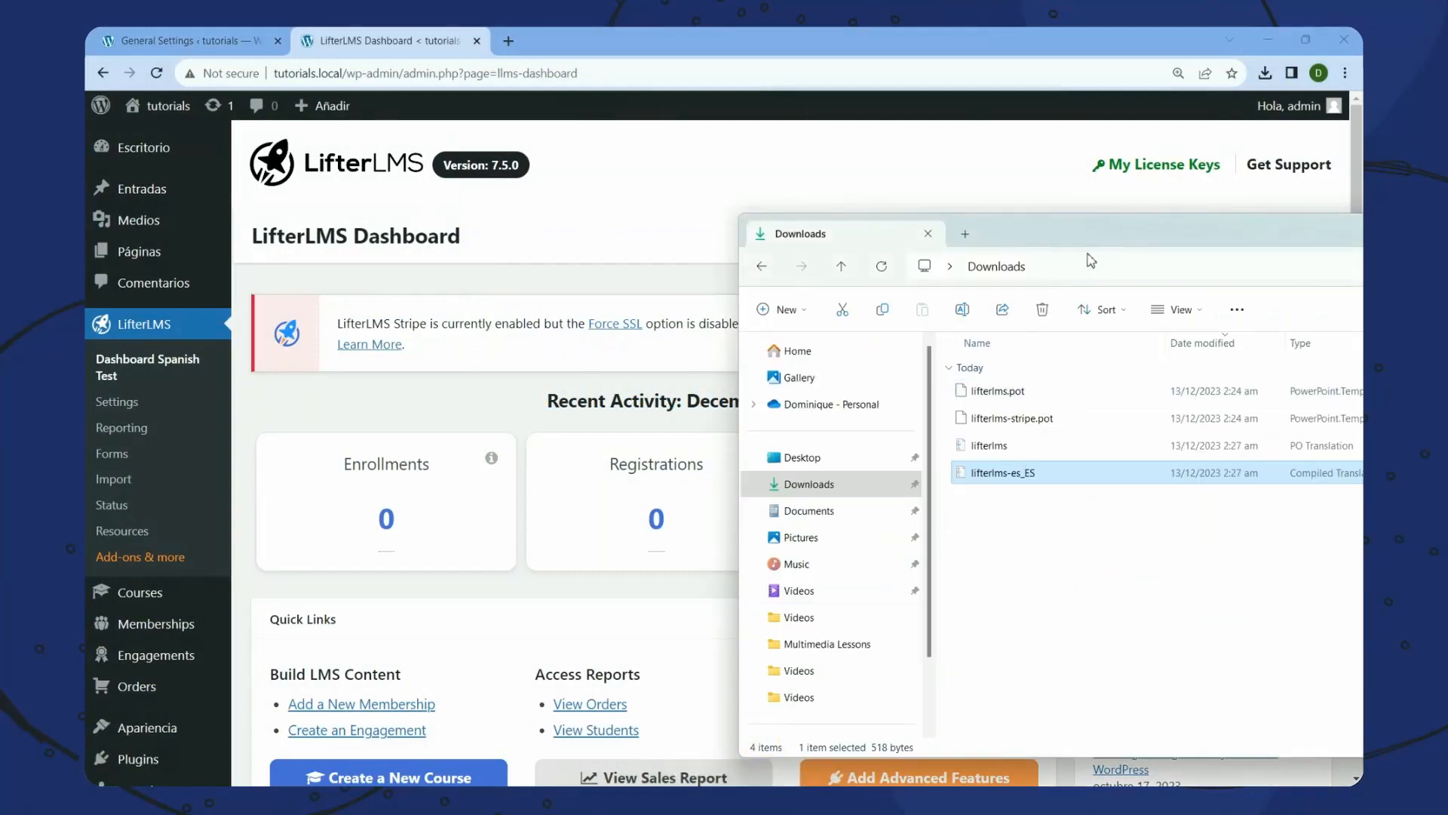
drag(1114, 240, 700, 210)
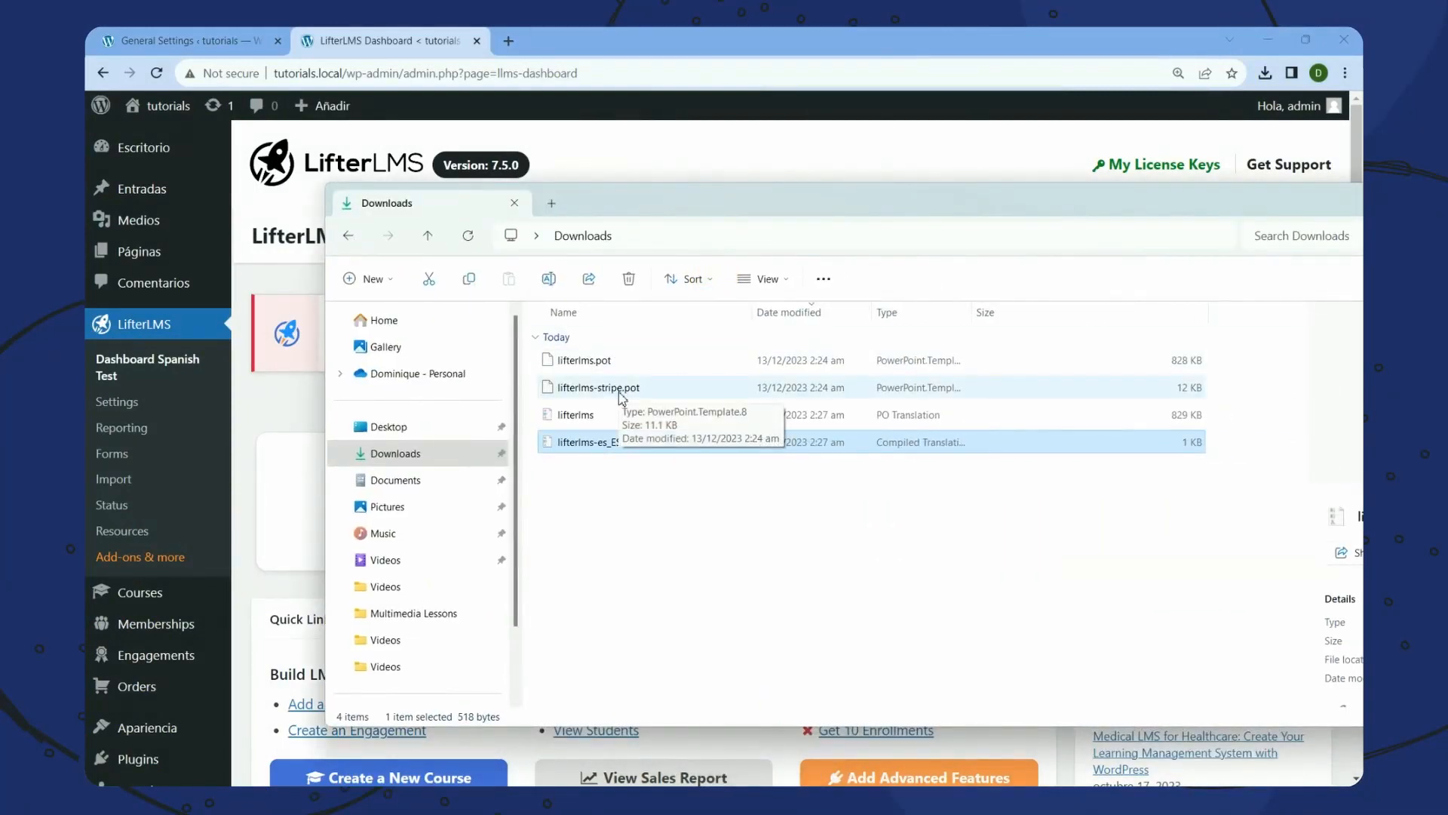
click(247, 408)
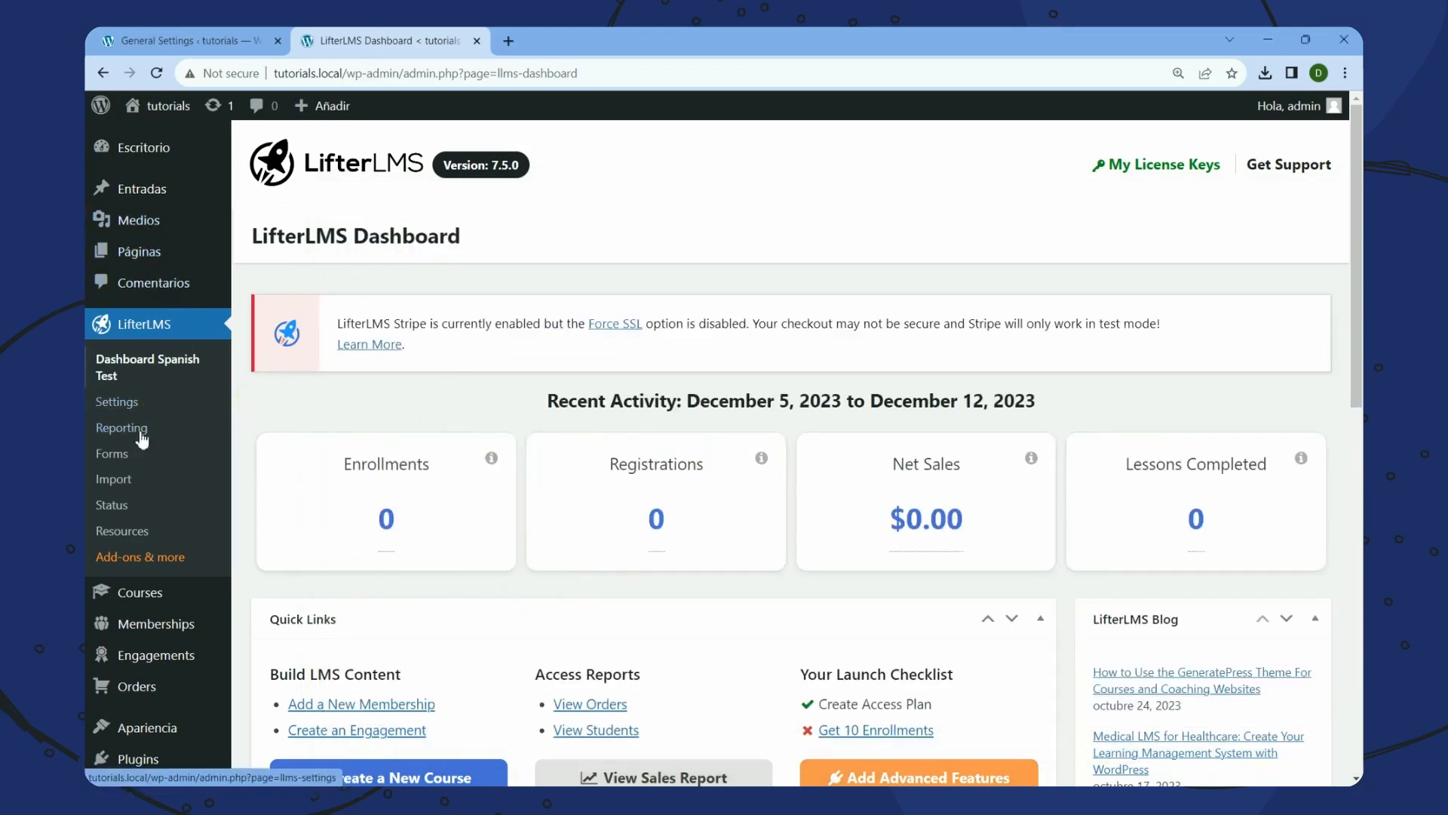
Go to the LifterLMS course list and view the Demo Course page in a new browser tab
click(143, 598)
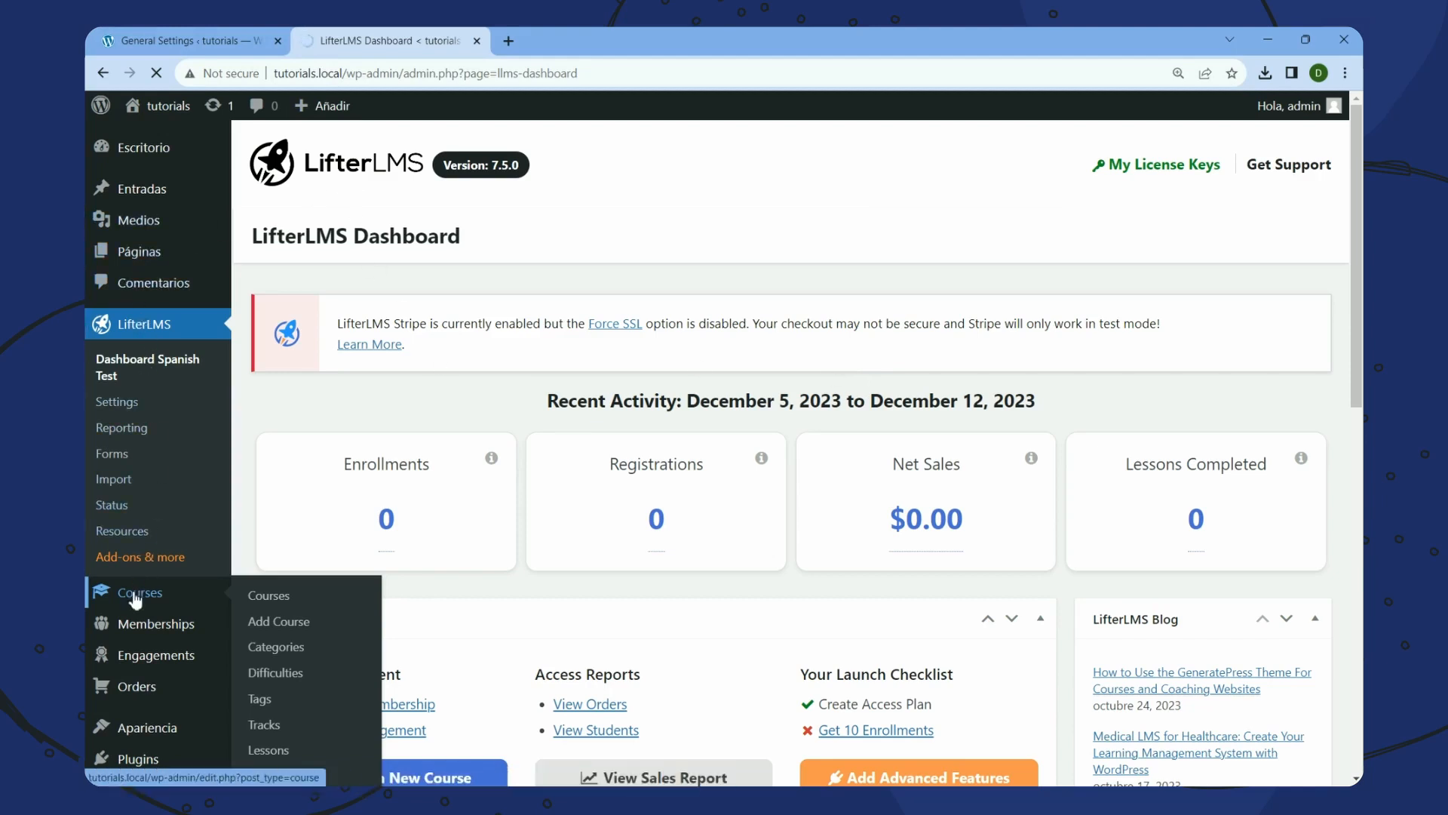
right_click(273, 595)
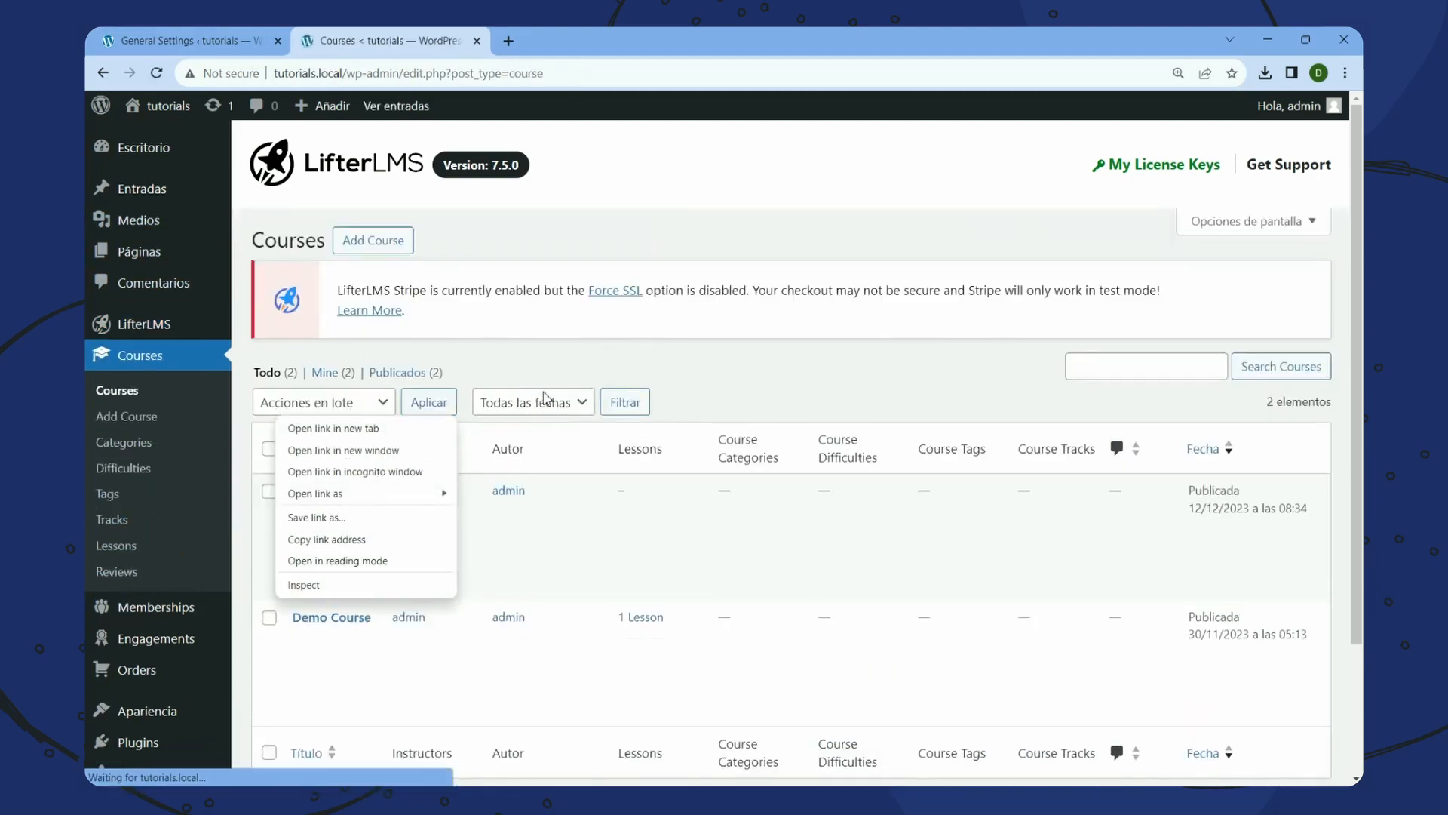
click(703, 379)
mouse_move(353, 655)
right_click(368, 693)
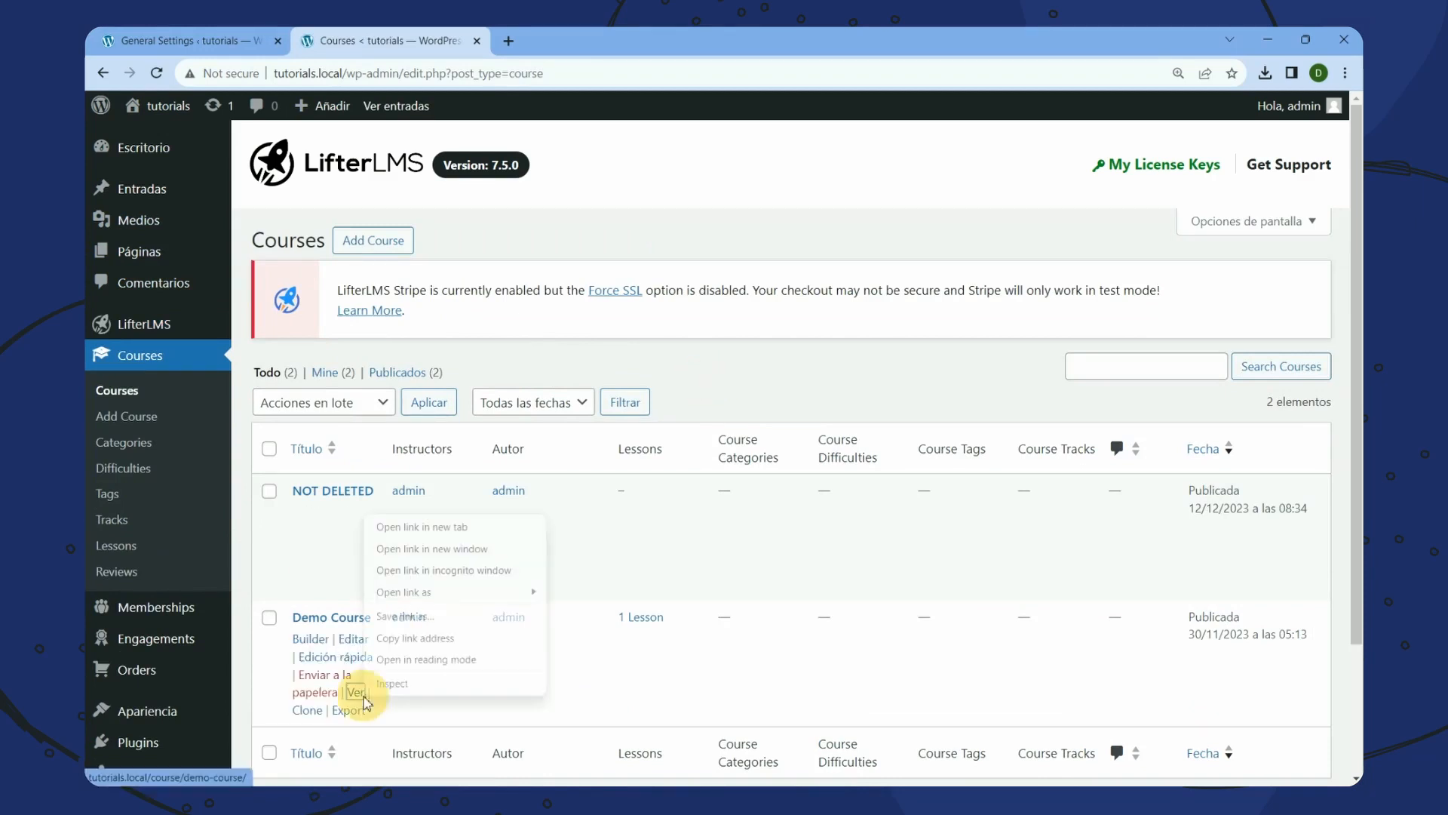
click(518, 529)
click(586, 45)
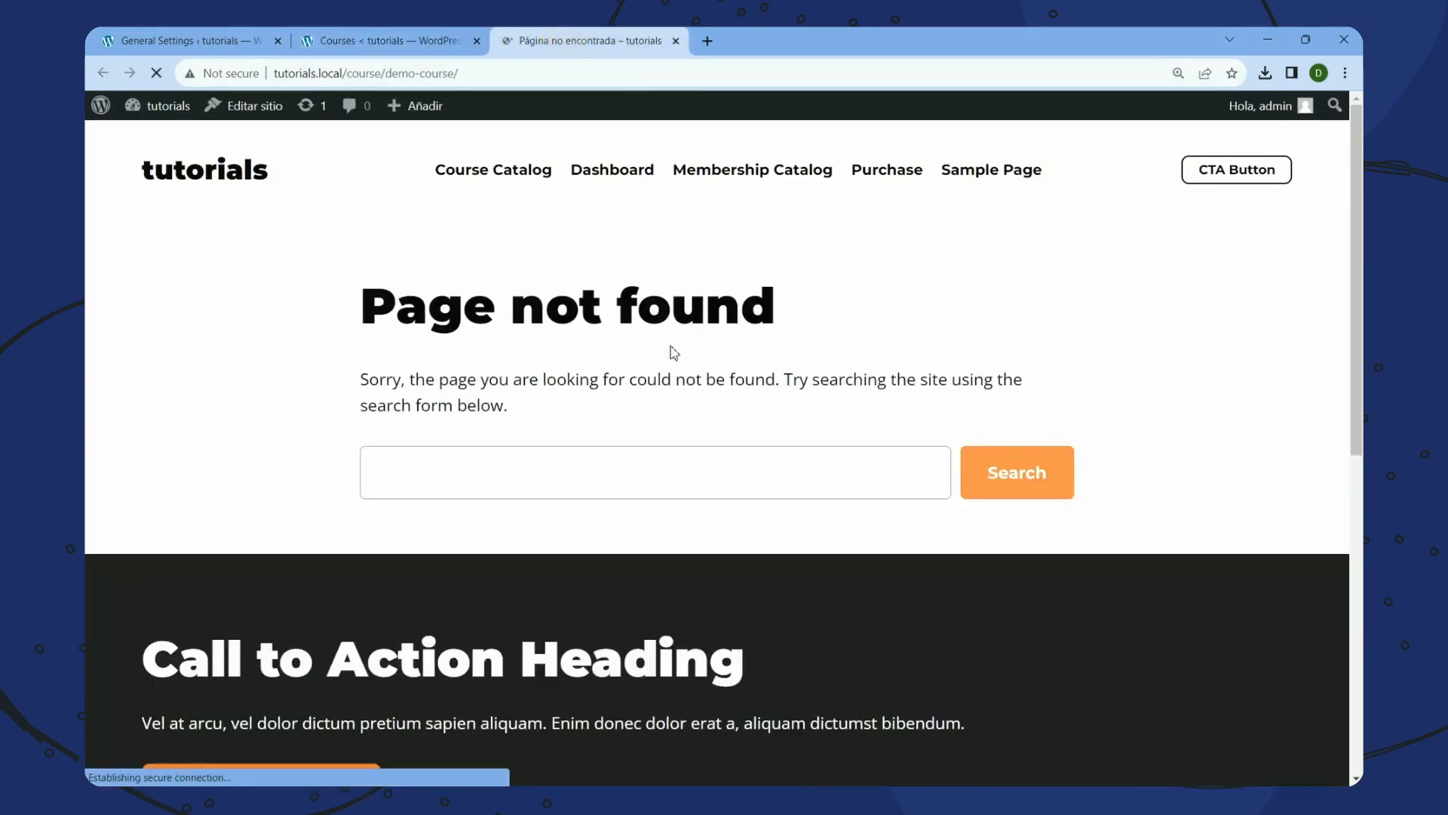
Open the WordPress permalink settings in a new tab and save them again without changing the structure
click(401, 33)
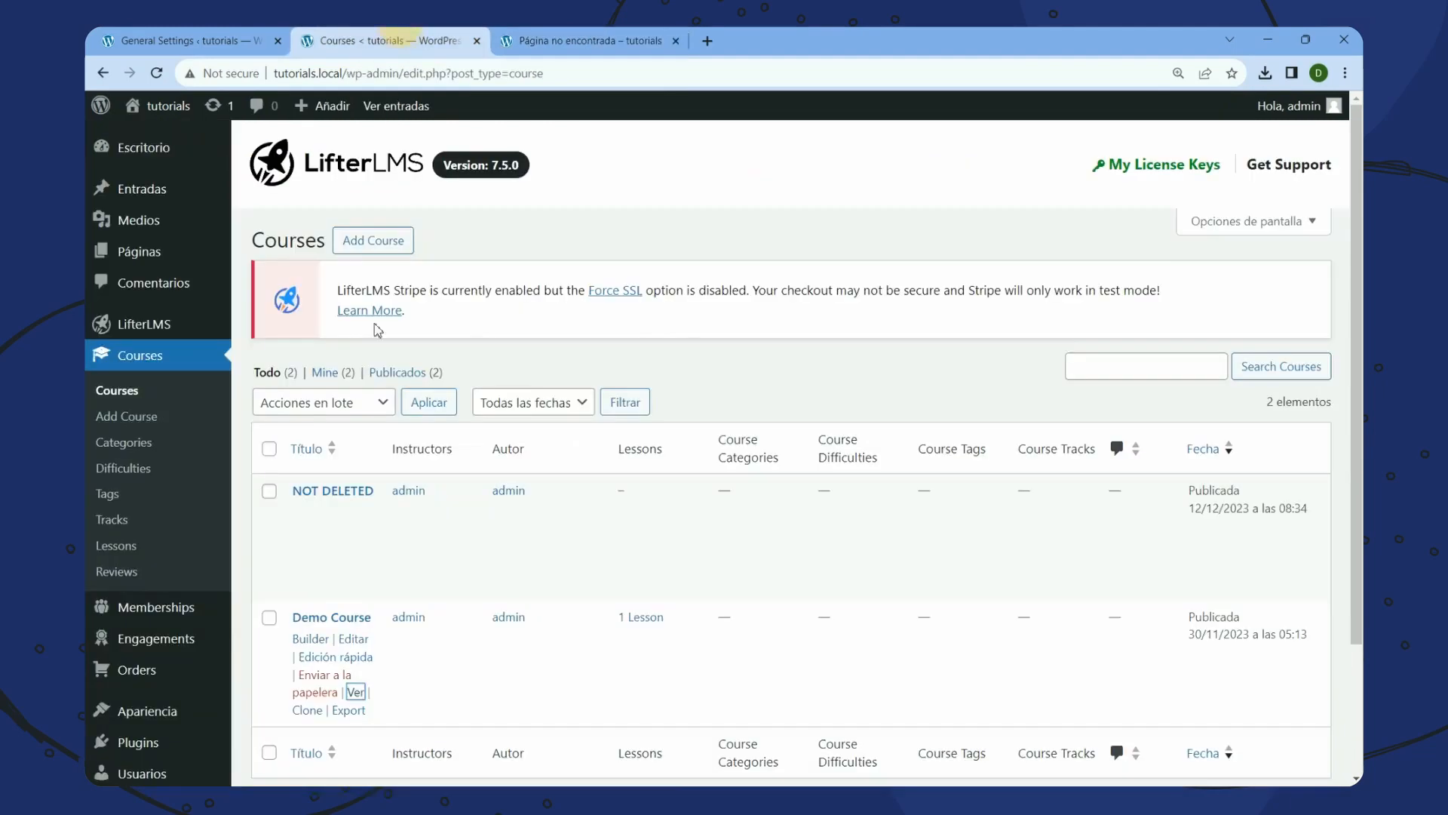
scroll(378, 328, down, 3)
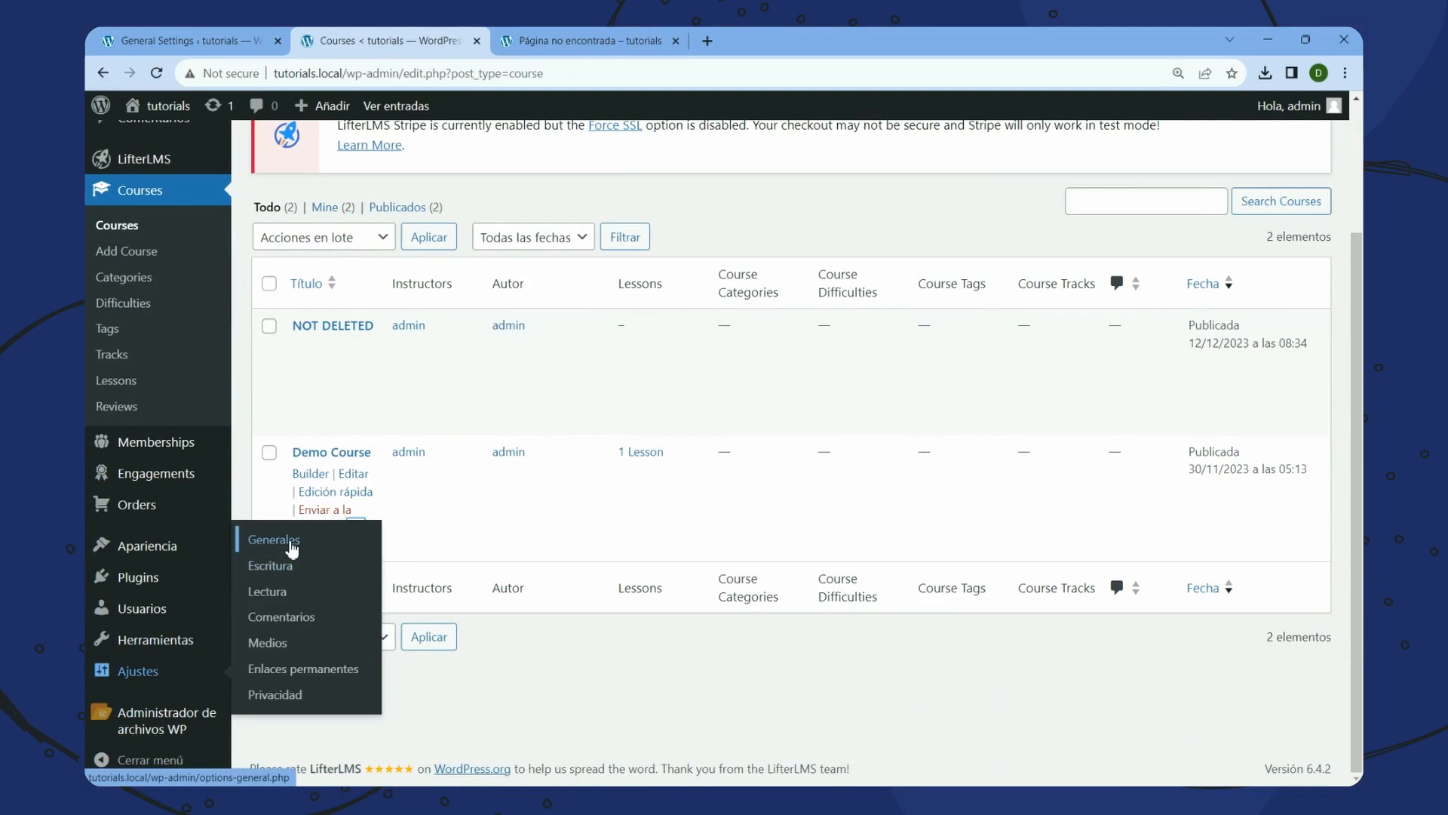
right_click(298, 668)
click(372, 501)
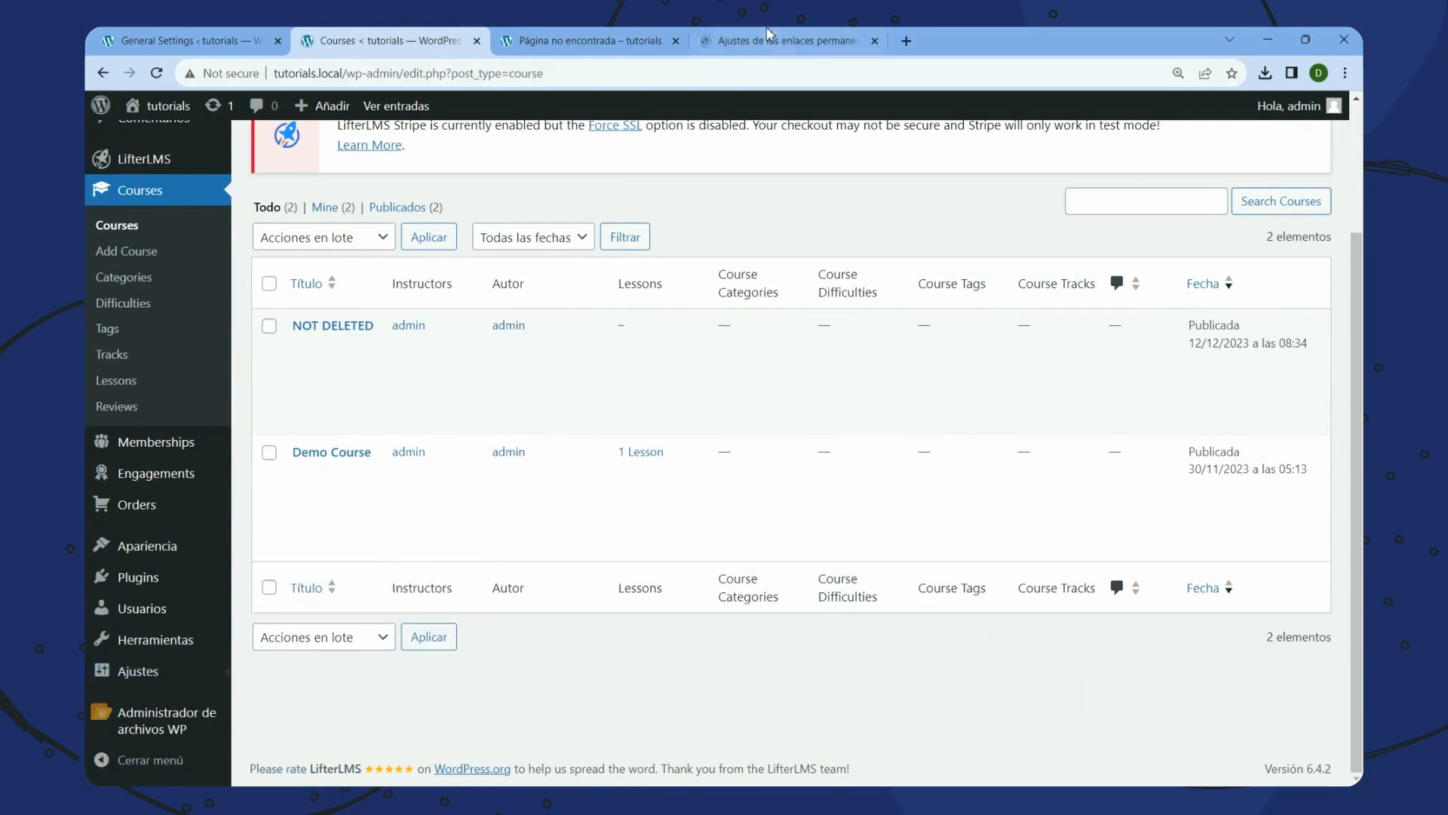
drag(770, 34, 588, 34)
scroll(603, 452, down, 10)
click(309, 691)
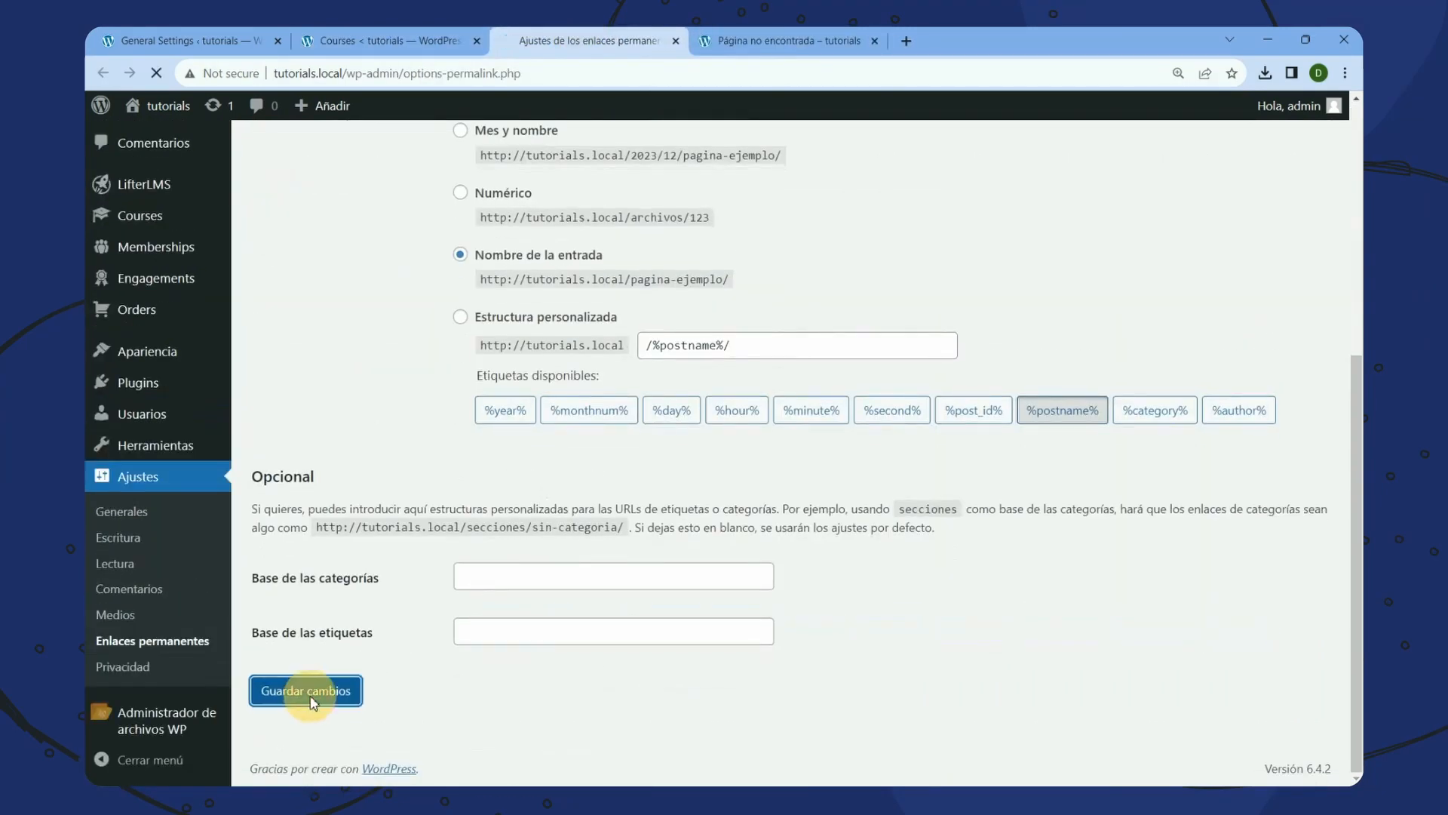
scroll(745, 445, down, 2)
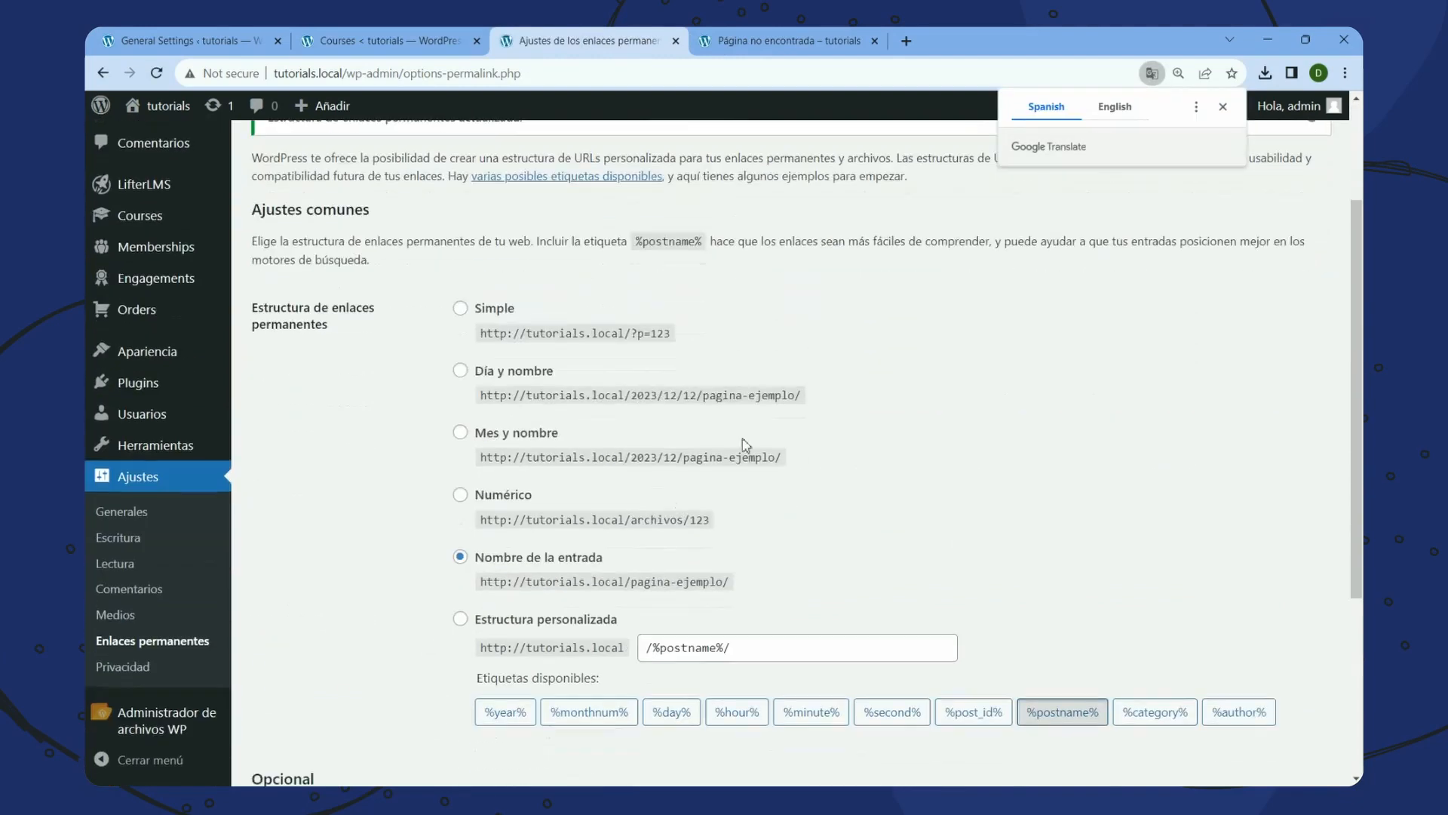
Reload the Demo Course page and close the permalink settings tab
click(738, 36)
right_click(407, 261)
click(472, 317)
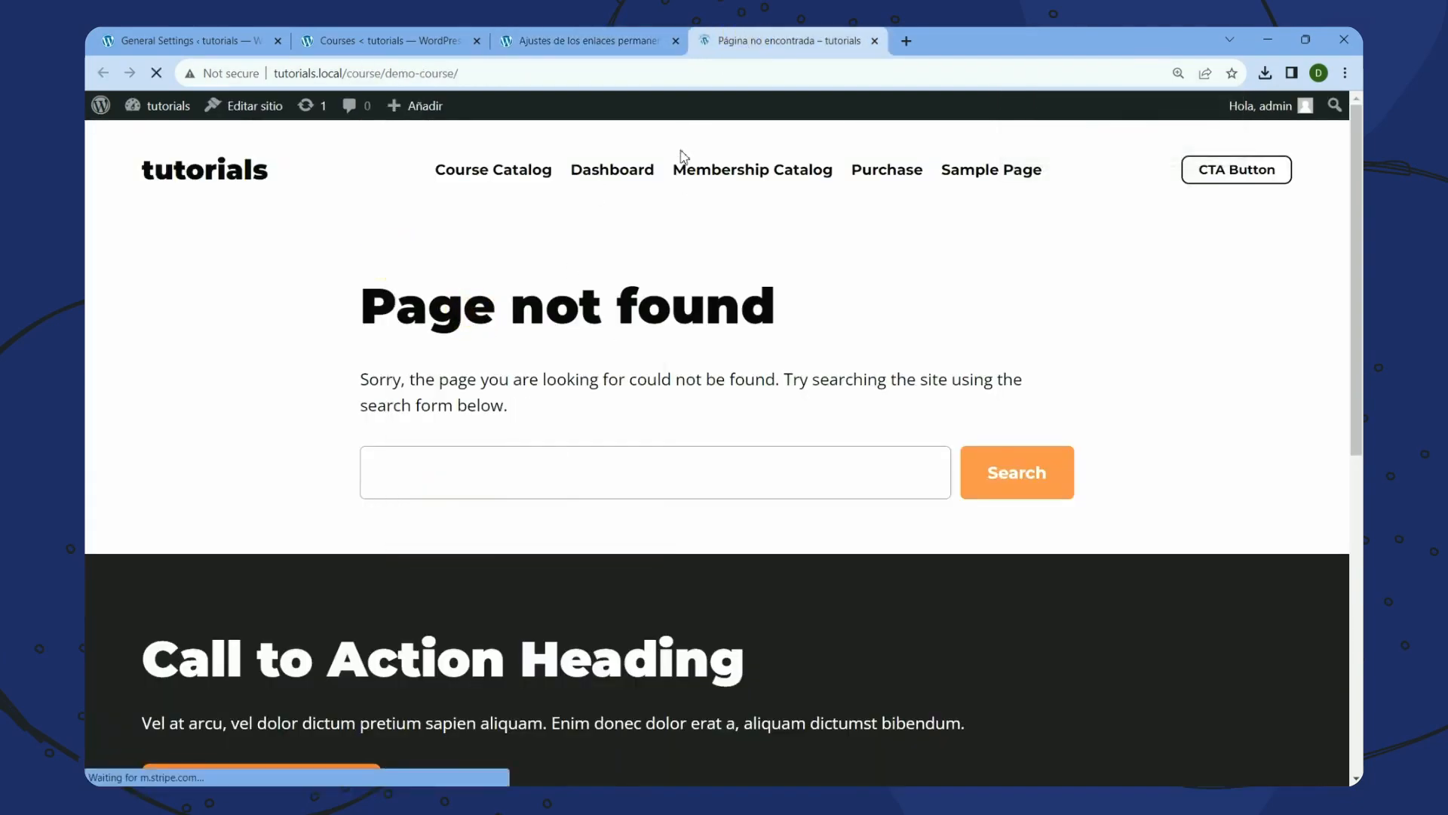
click(676, 40)
Enroll in the Demo Course plan to reach its checkout page, and highlight the Stripe test mode notice under Payment Details
scroll(785, 491, down, 5)
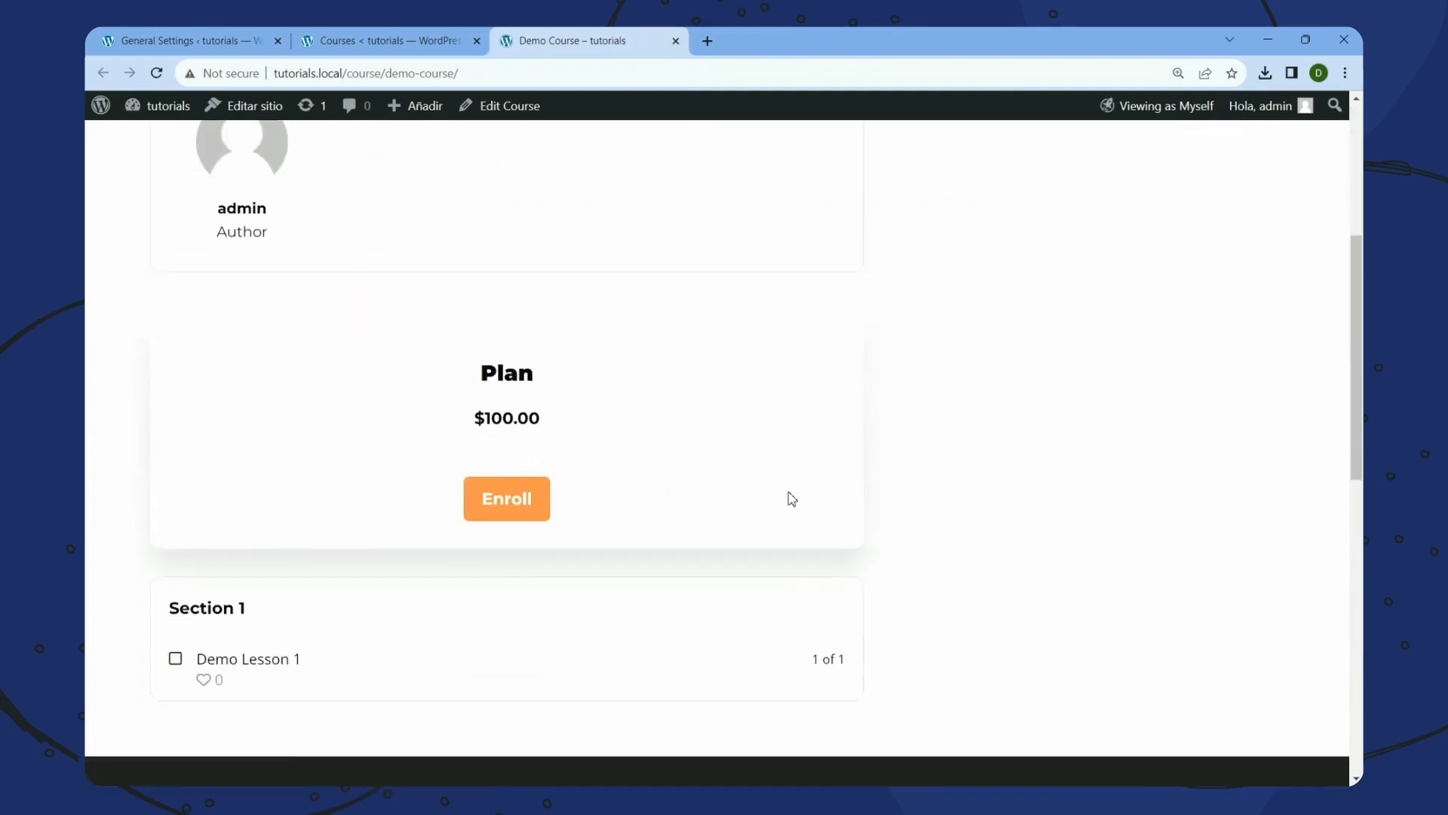
scroll(792, 499, down, 3)
click(564, 313)
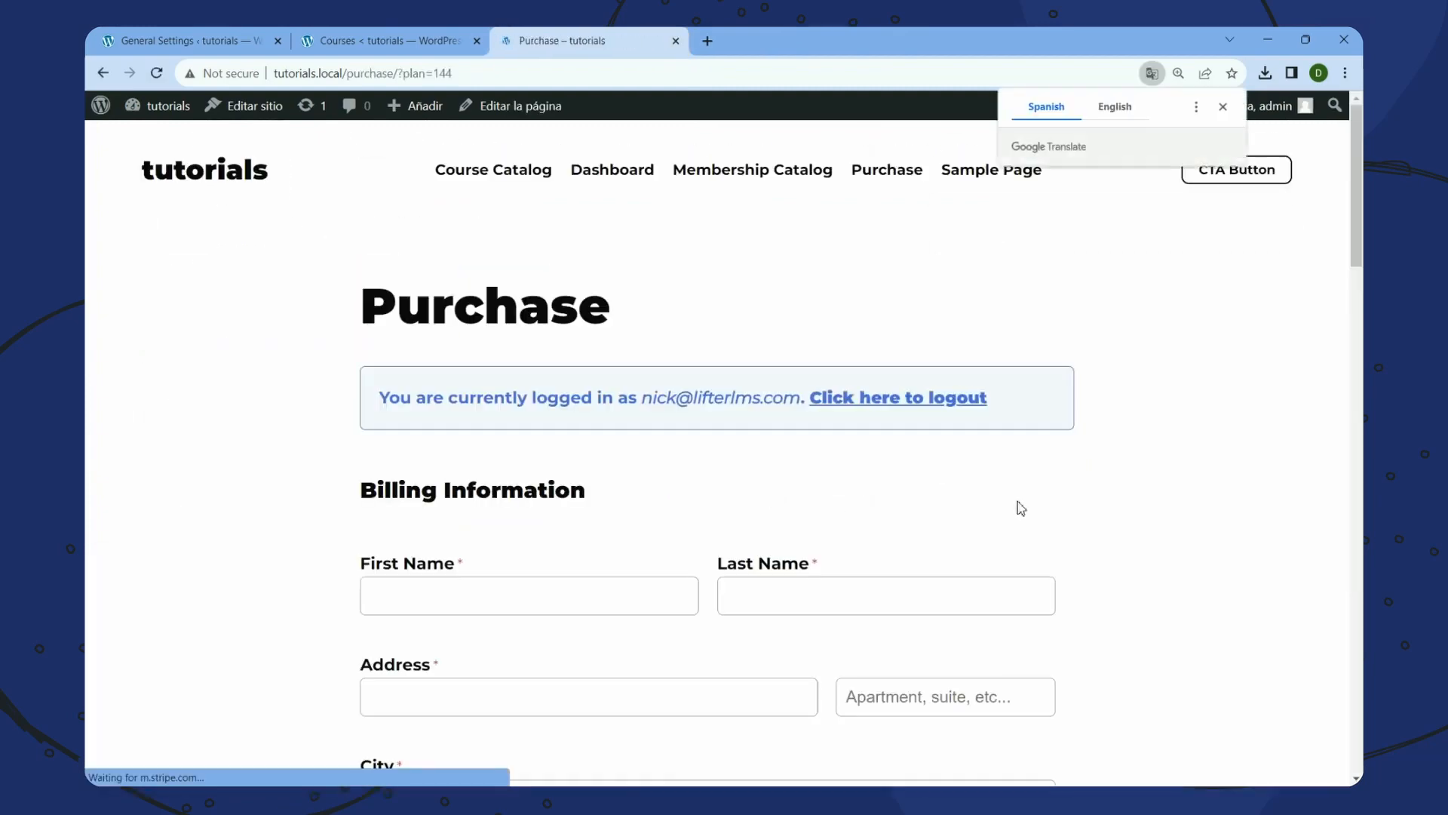
scroll(1020, 508, down, 12)
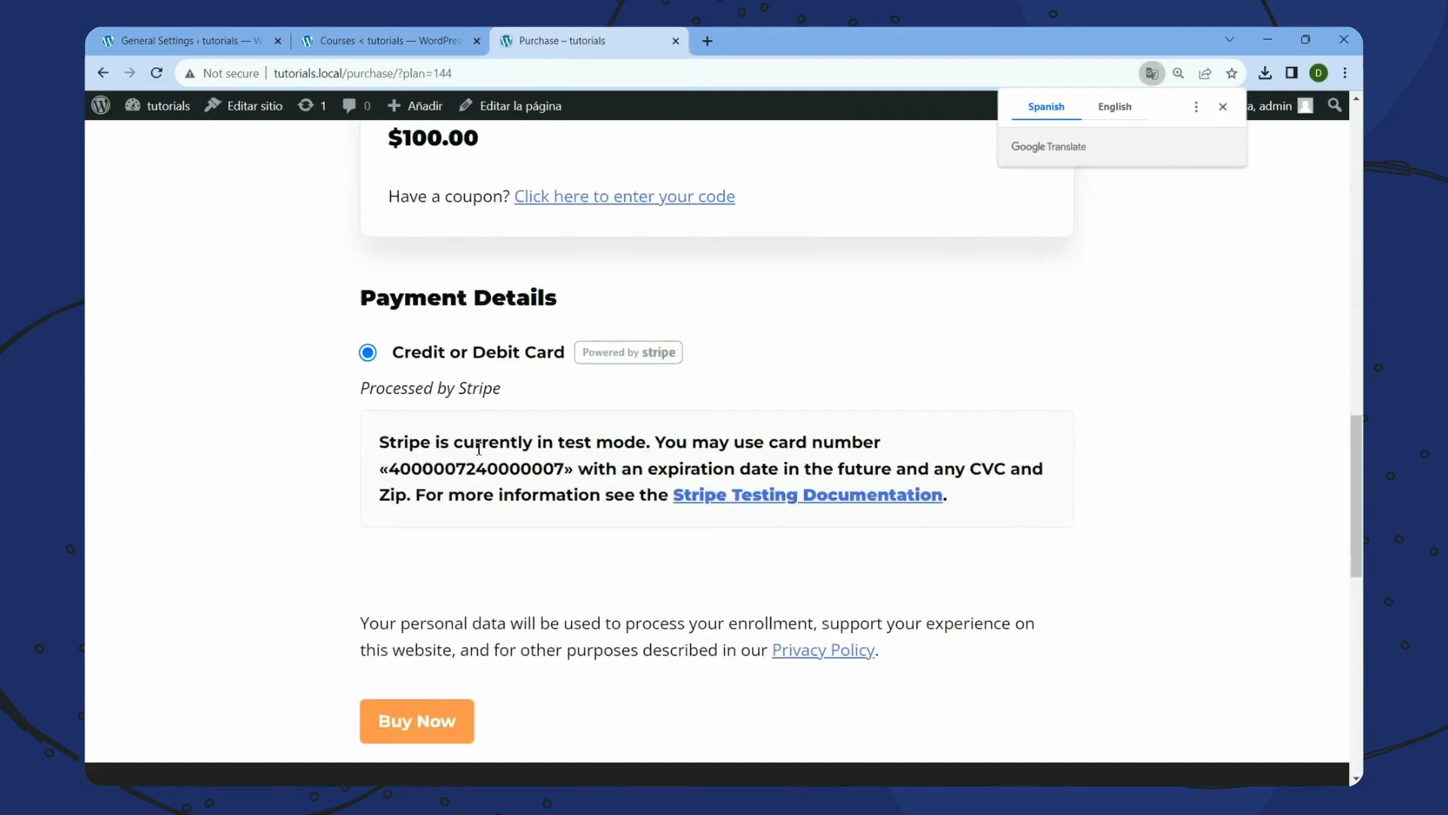
drag(378, 444, 1006, 513)
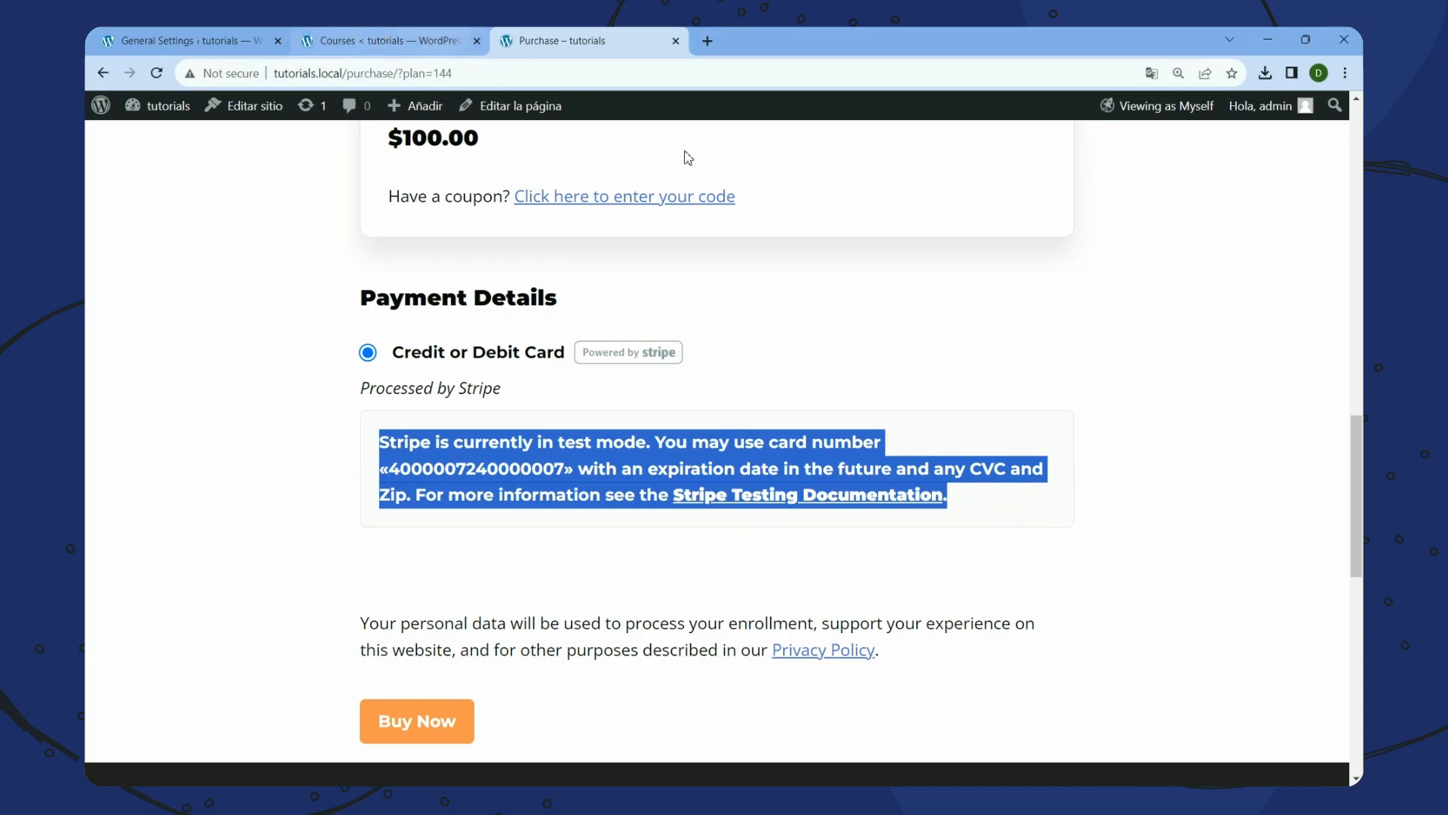
Switch to Poedit, create a new Spanish translation from lifterlms-stripe.pot in Downloads, and close the lifterlms.po window
key(alt+Tab)
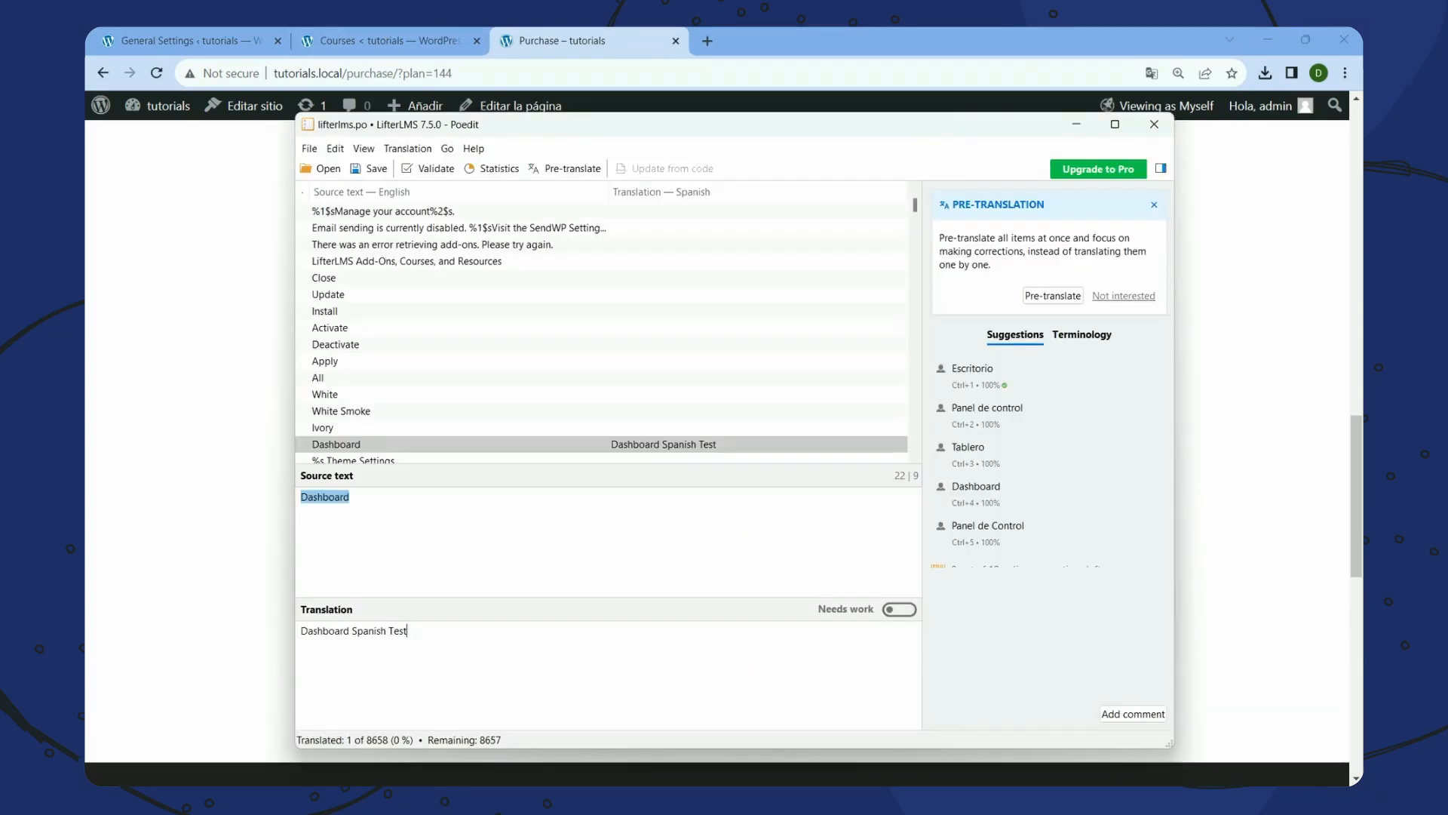
click(307, 150)
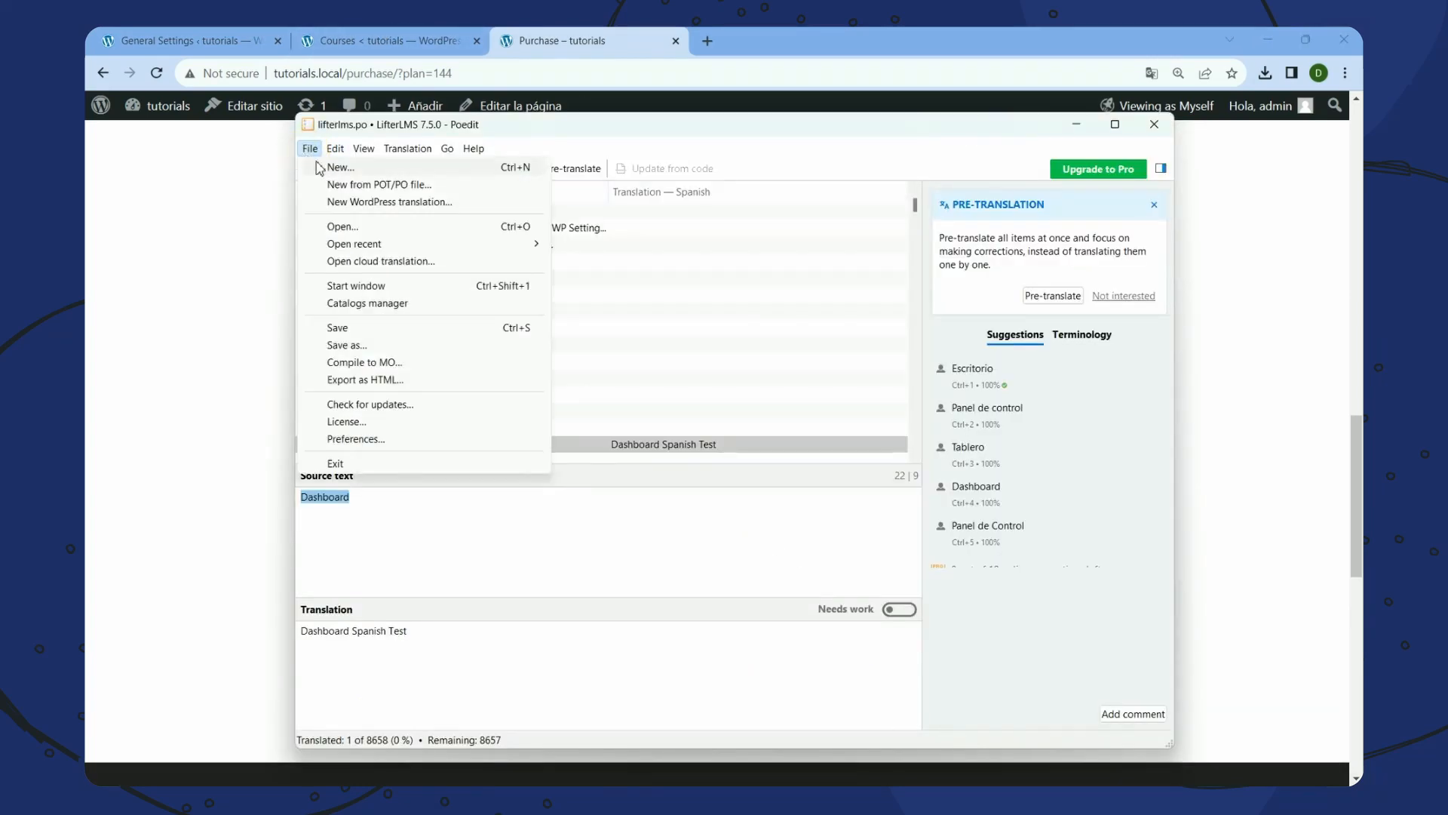
click(337, 185)
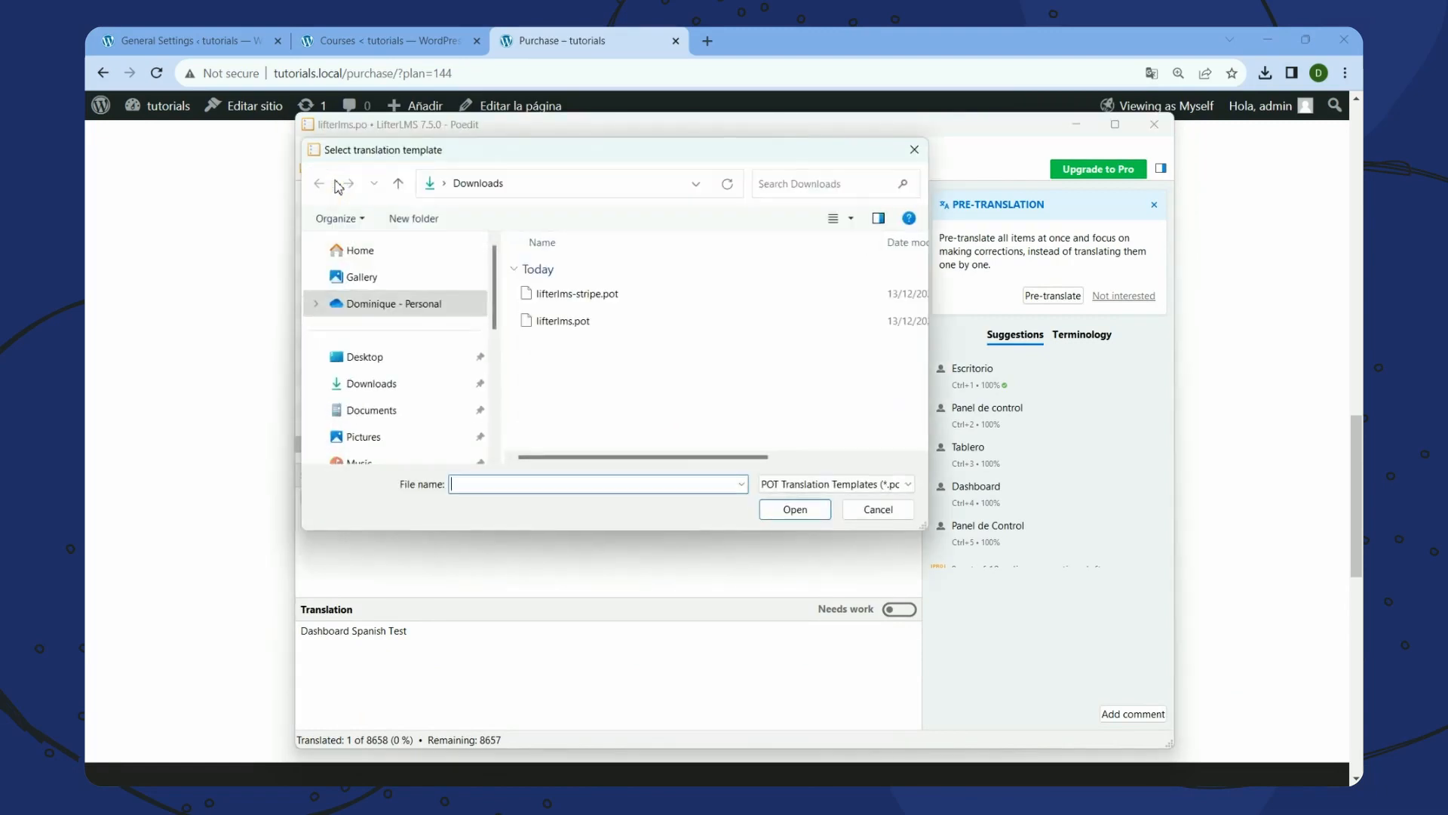
click(604, 302)
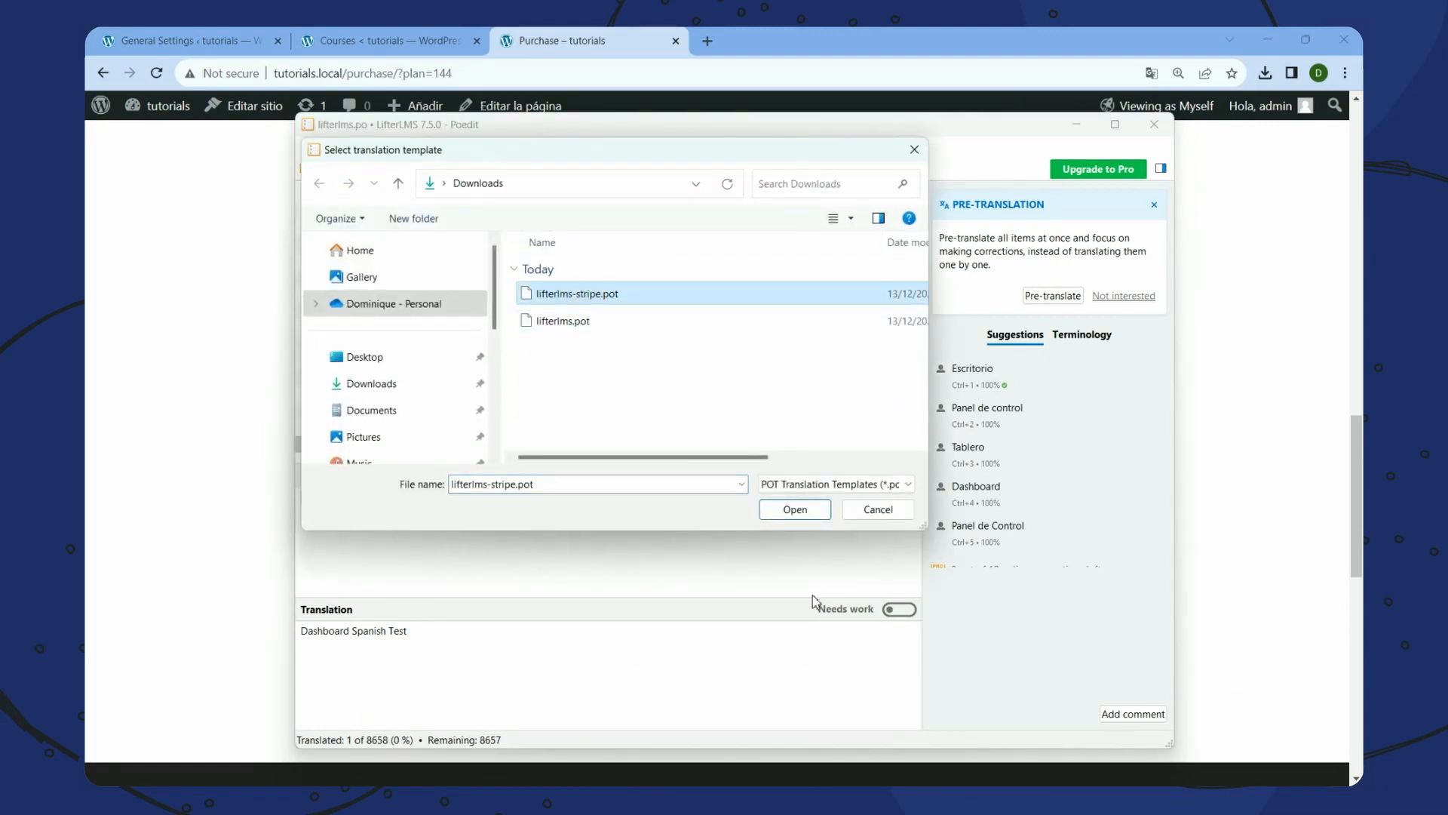
click(801, 511)
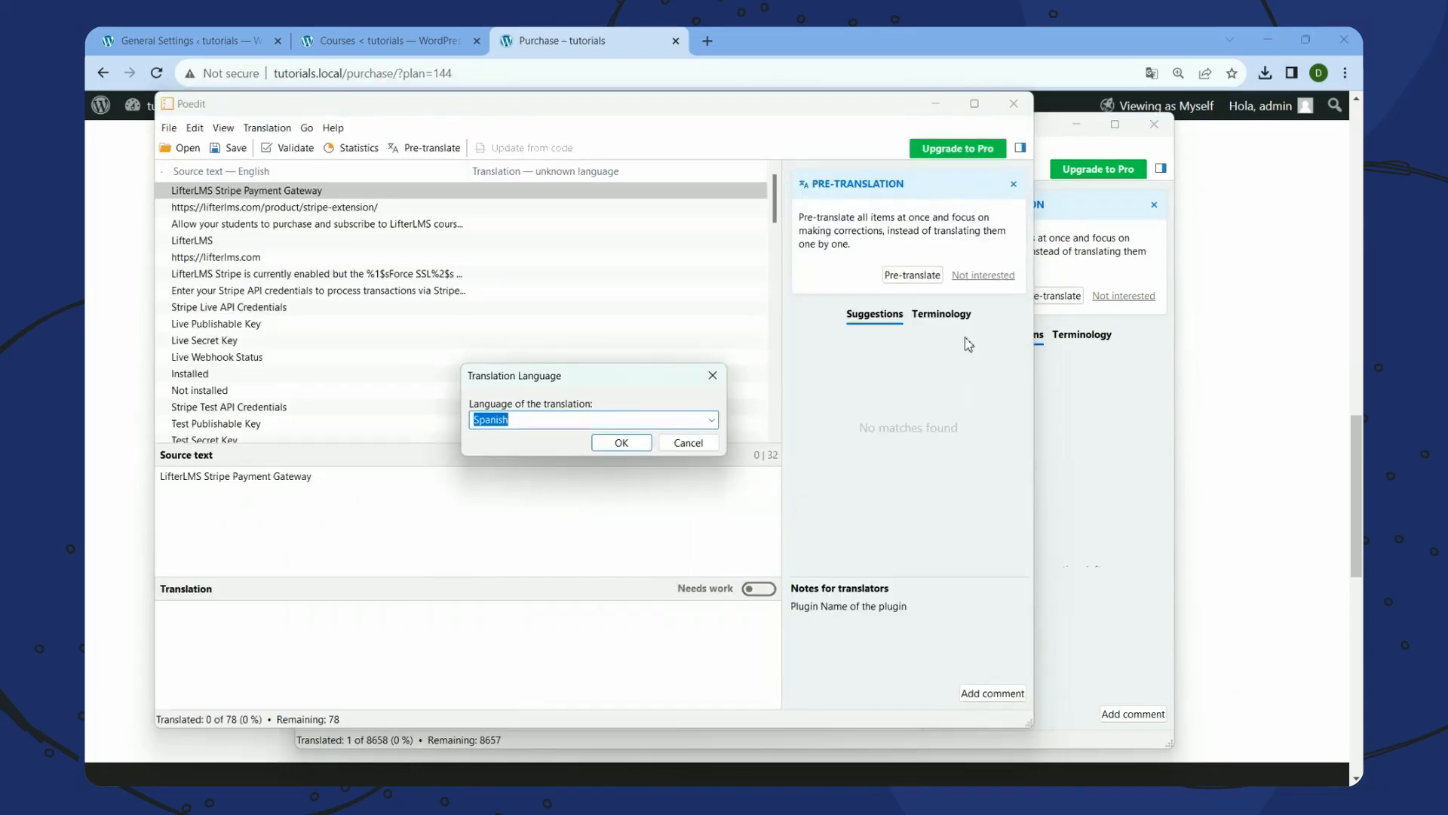
click(622, 443)
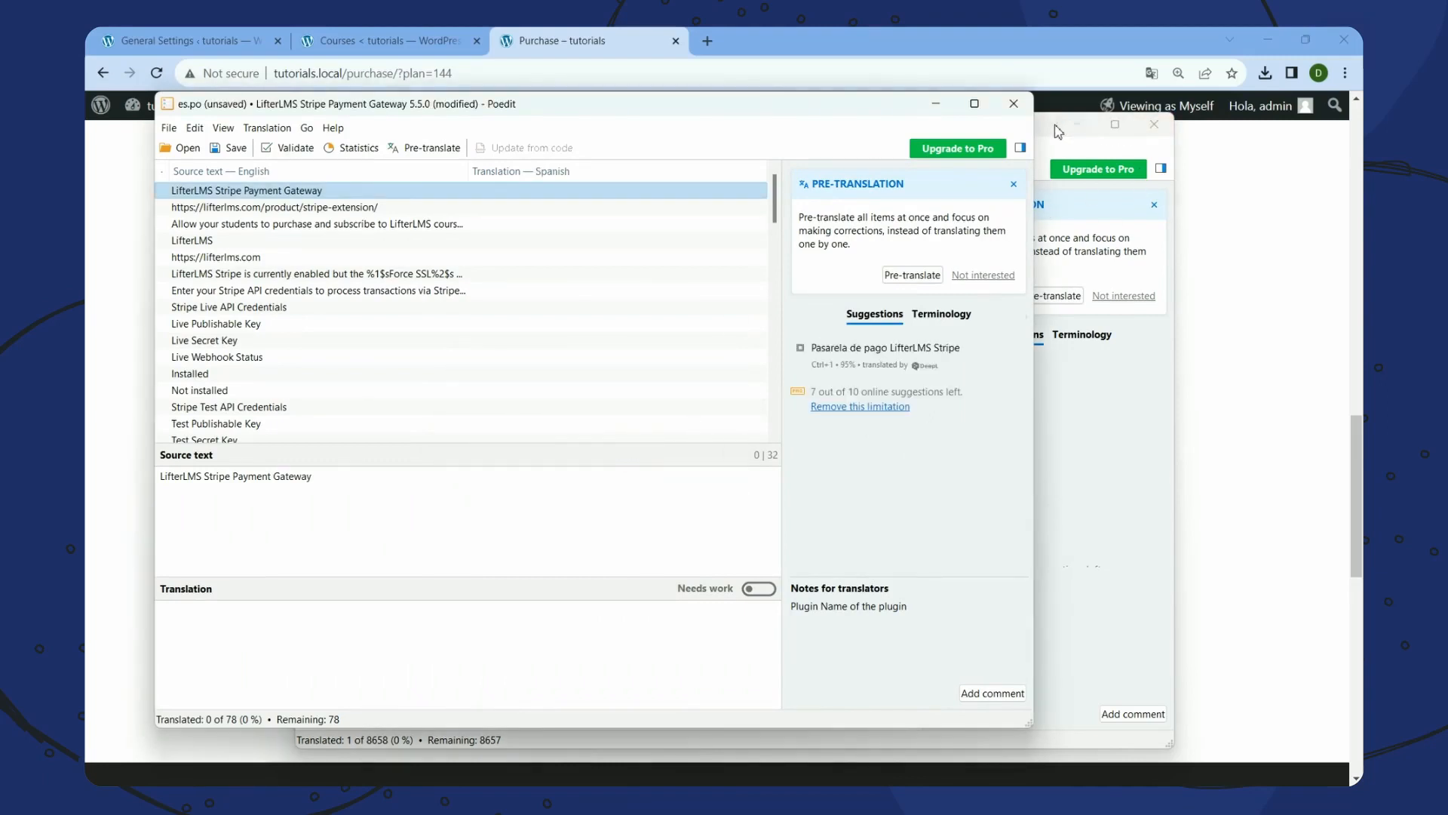
click(1164, 139)
click(1160, 131)
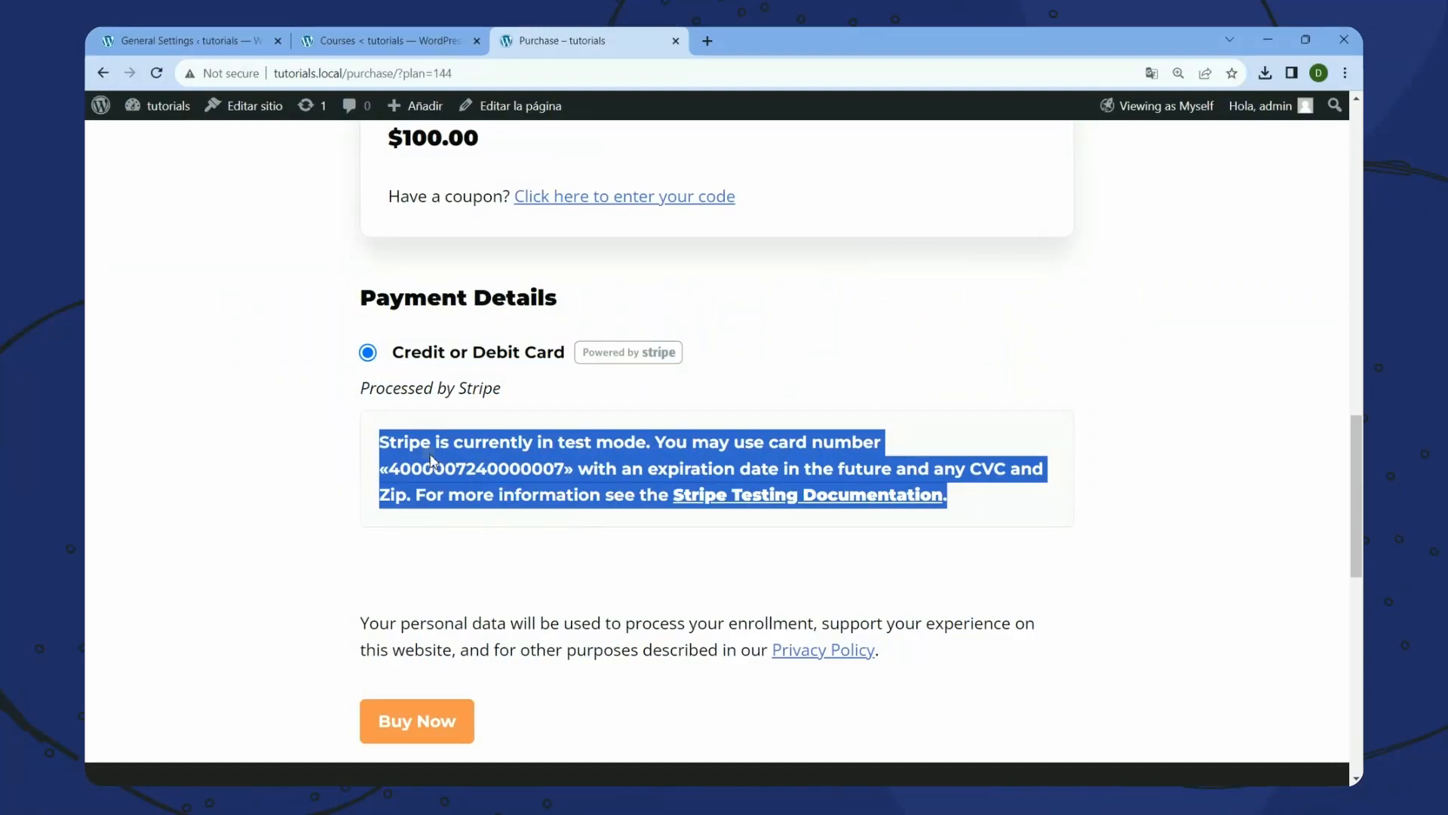
Copy "Stripe is currently in test mode" from the checkout page and find that string in the Stripe translation in Poedit
click(381, 442)
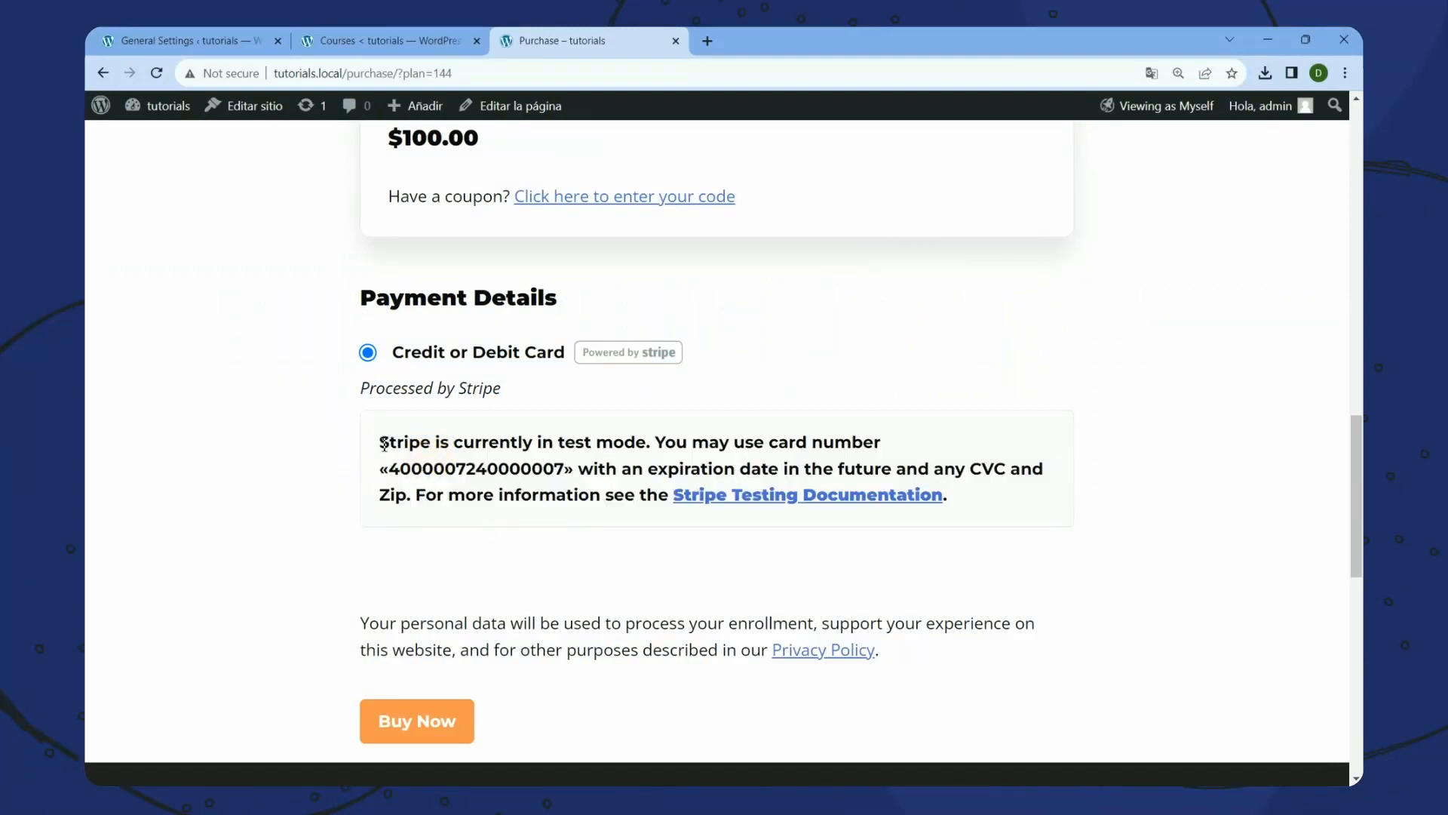
drag(381, 443, 618, 441)
right_click(619, 441)
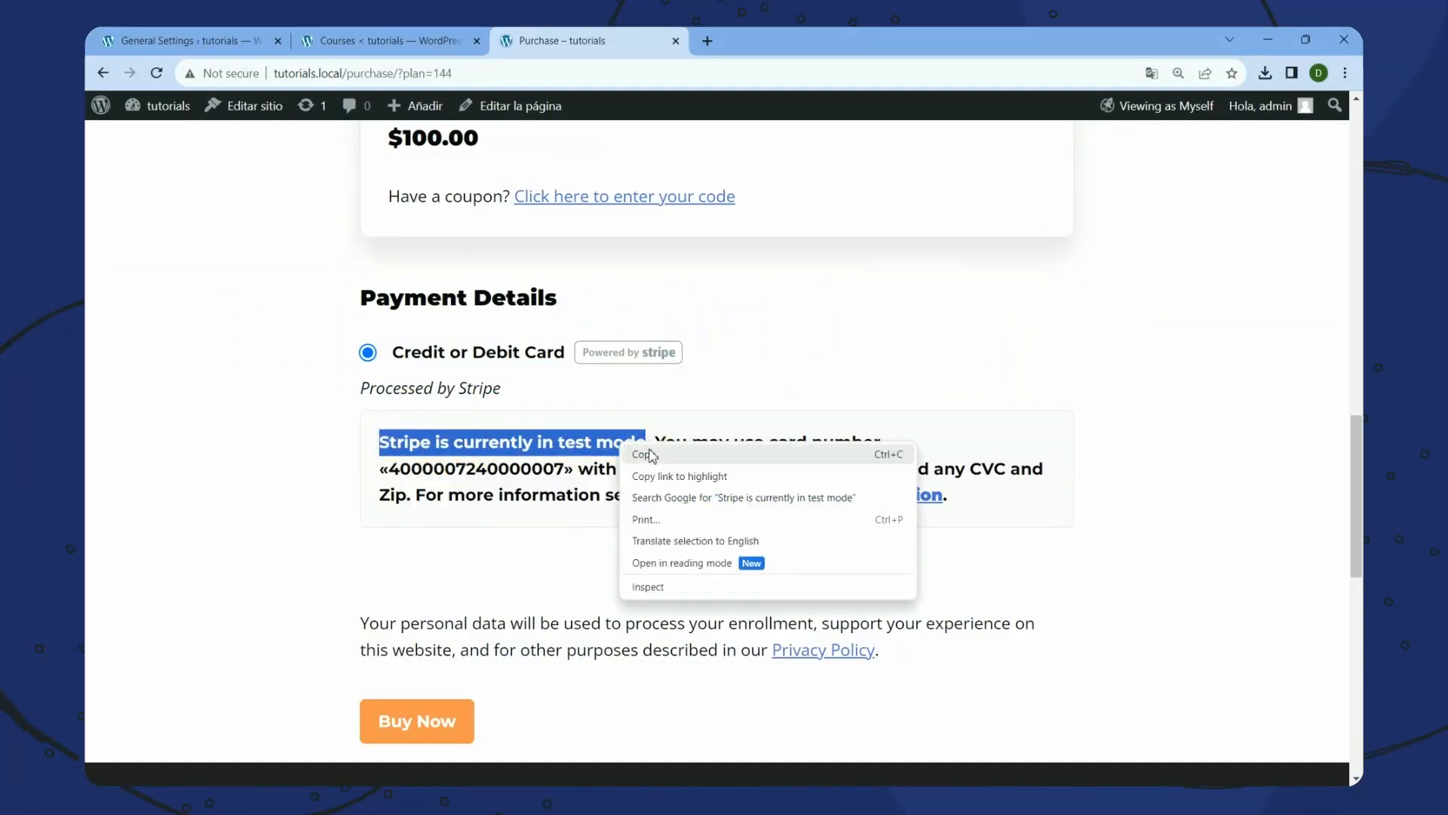
click(643, 460)
key(alt+Tab)
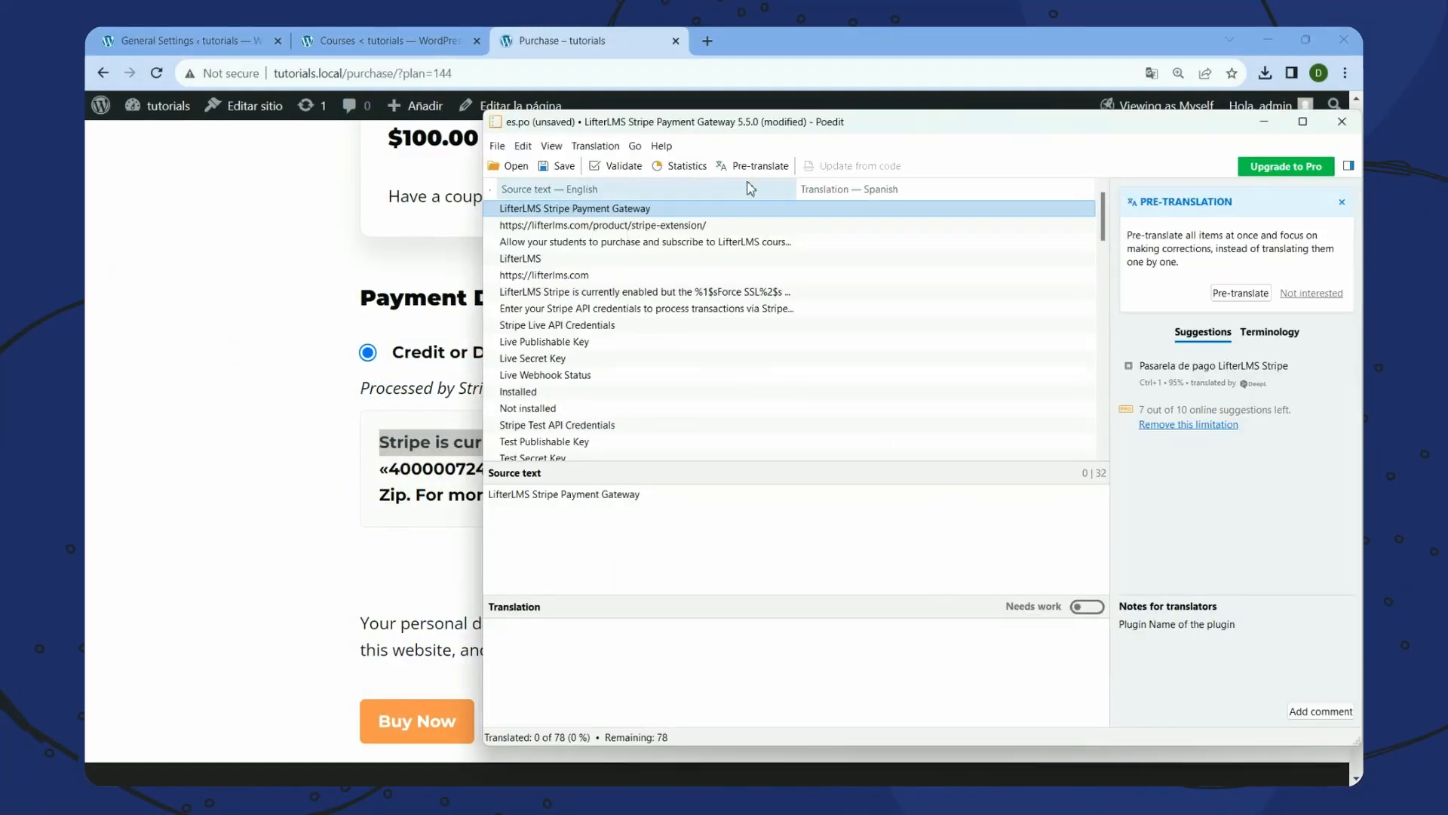
key(ctrl+f)
key(ctrl+v)
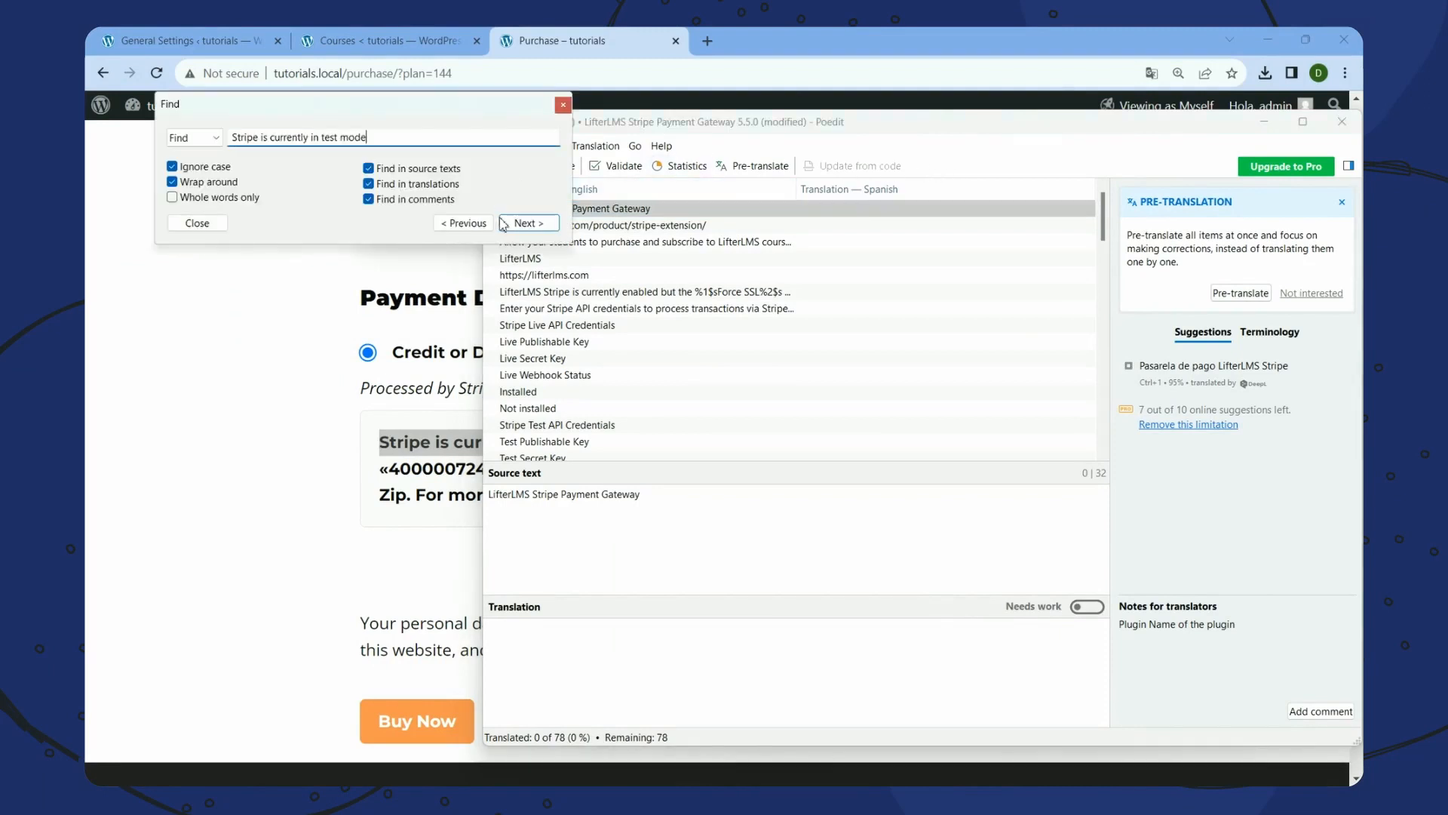
click(528, 223)
click(563, 104)
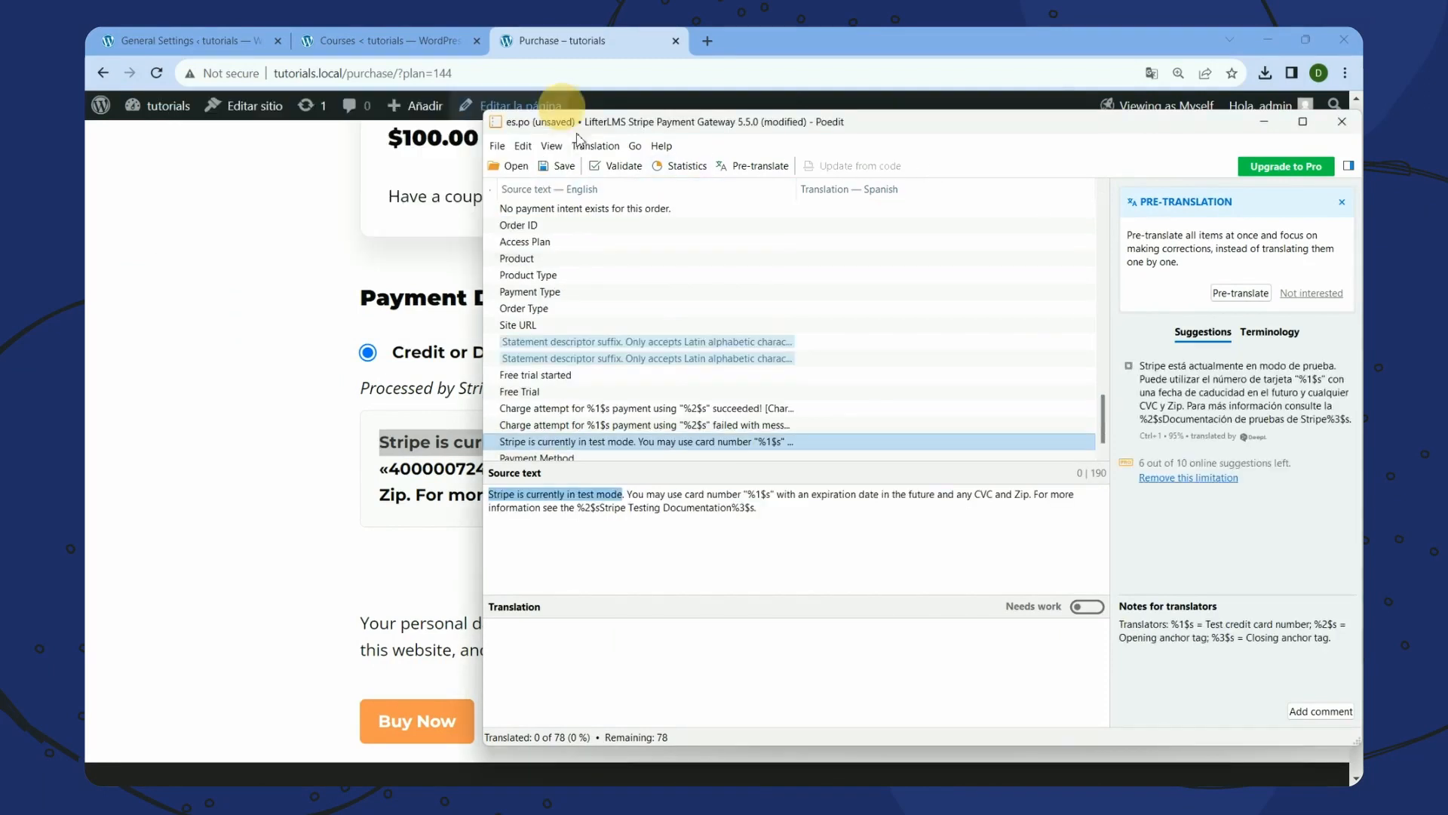
Copy the test mode source text into its translation and replace the part before "%1$s" with "Spanish test"
drag(788, 517, 483, 498)
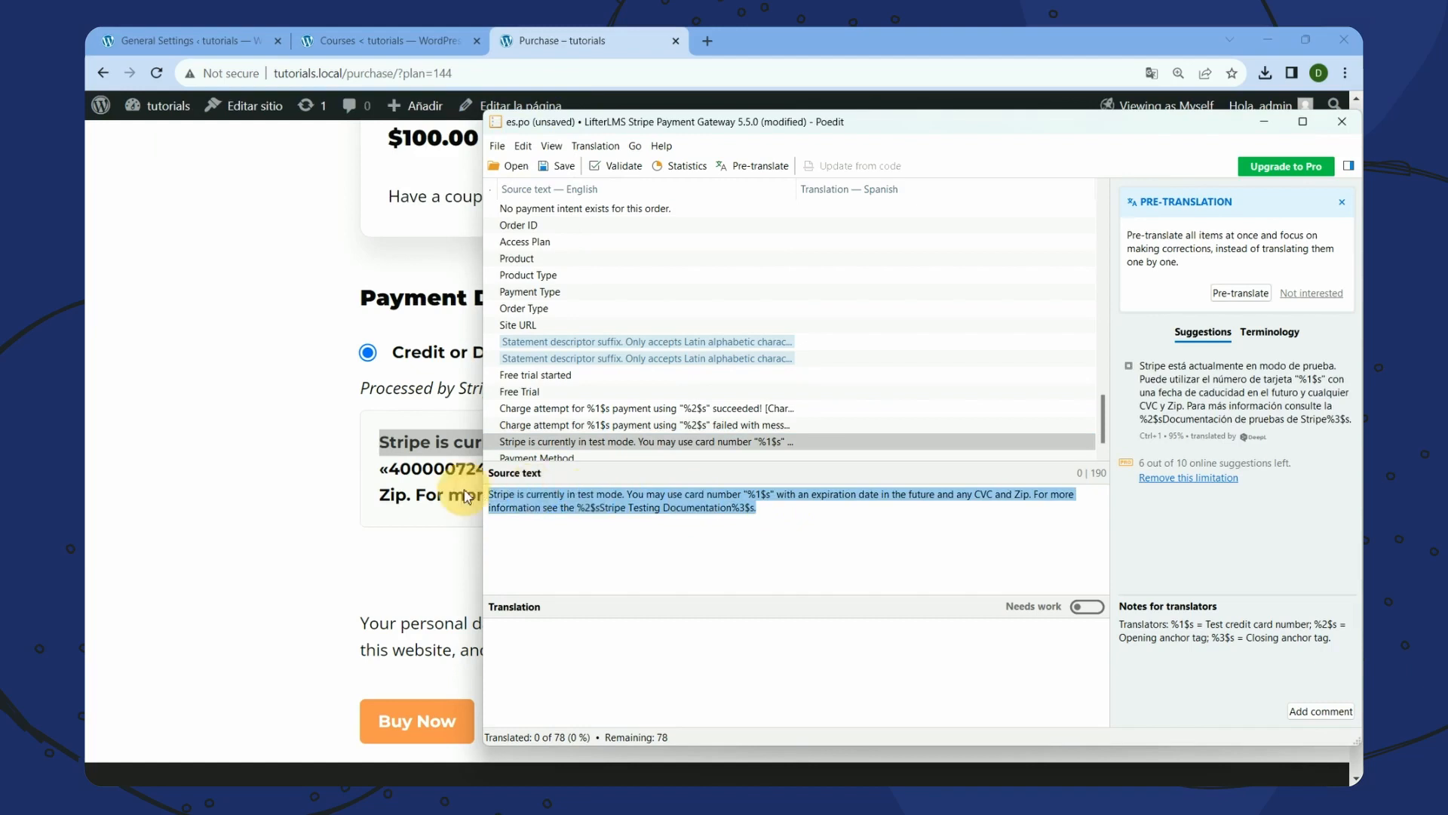
key(ctrl+c)
click(610, 669)
key(ctrl+v)
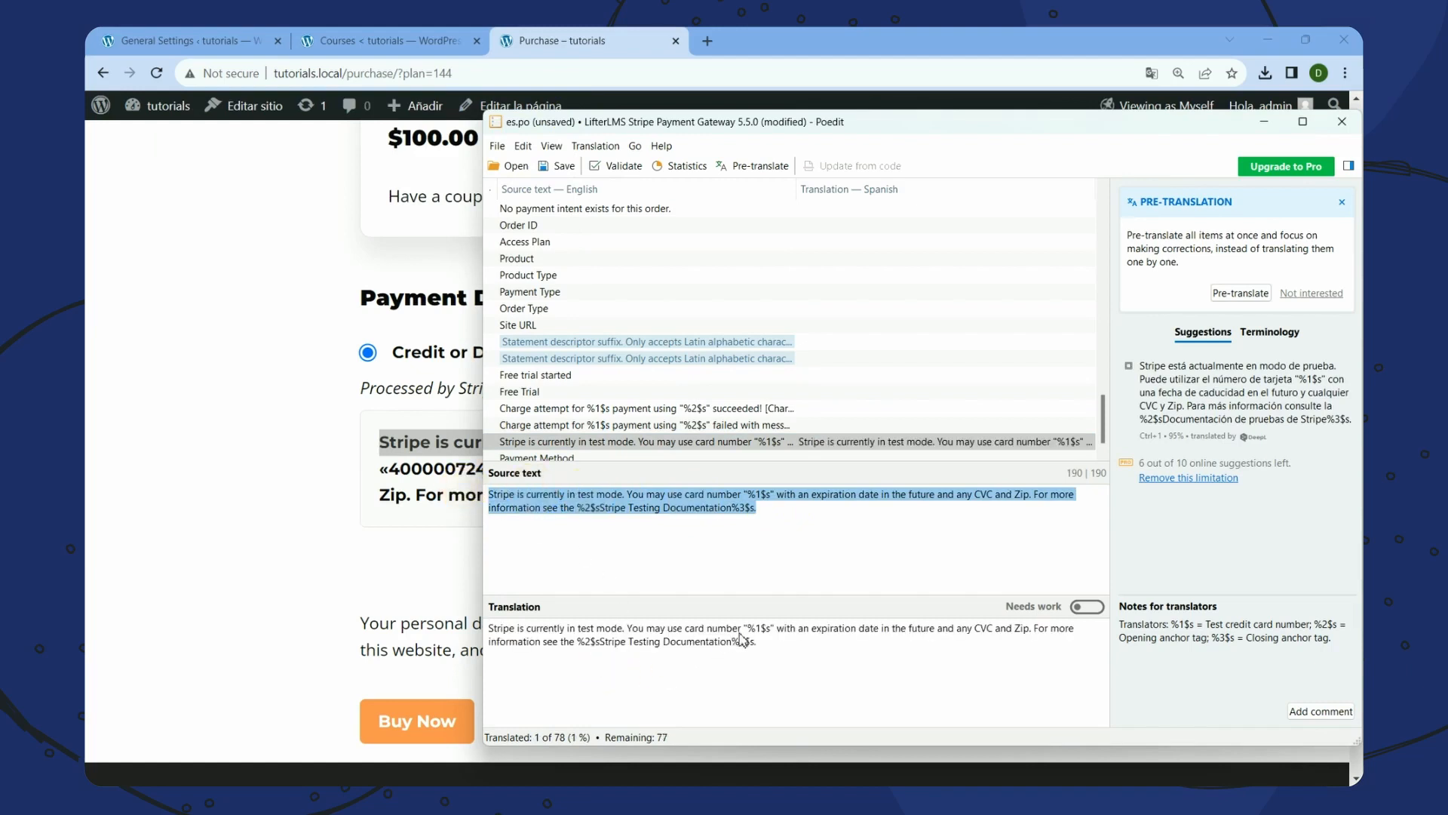
drag(741, 628, 476, 630)
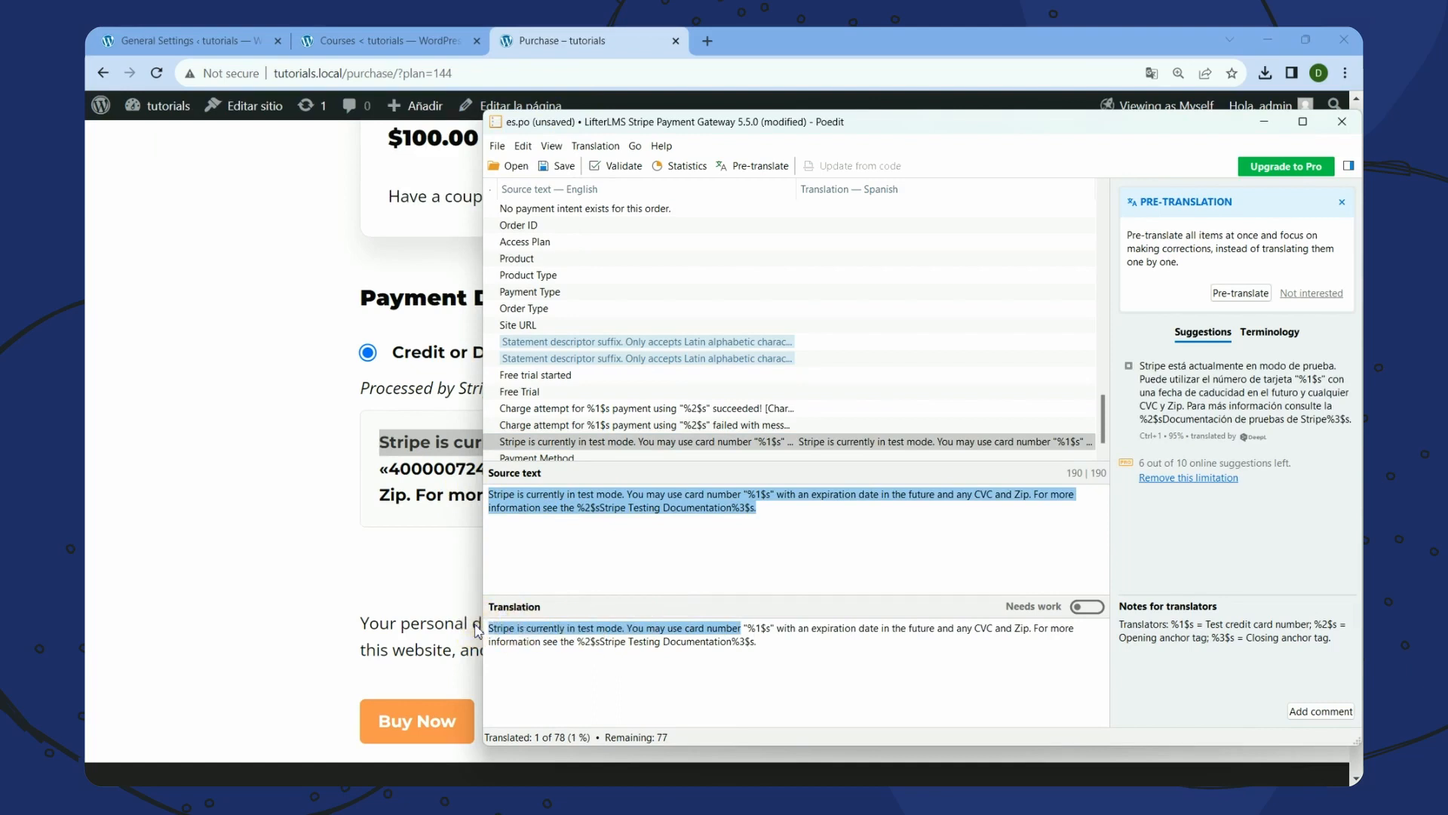
key(Delete)
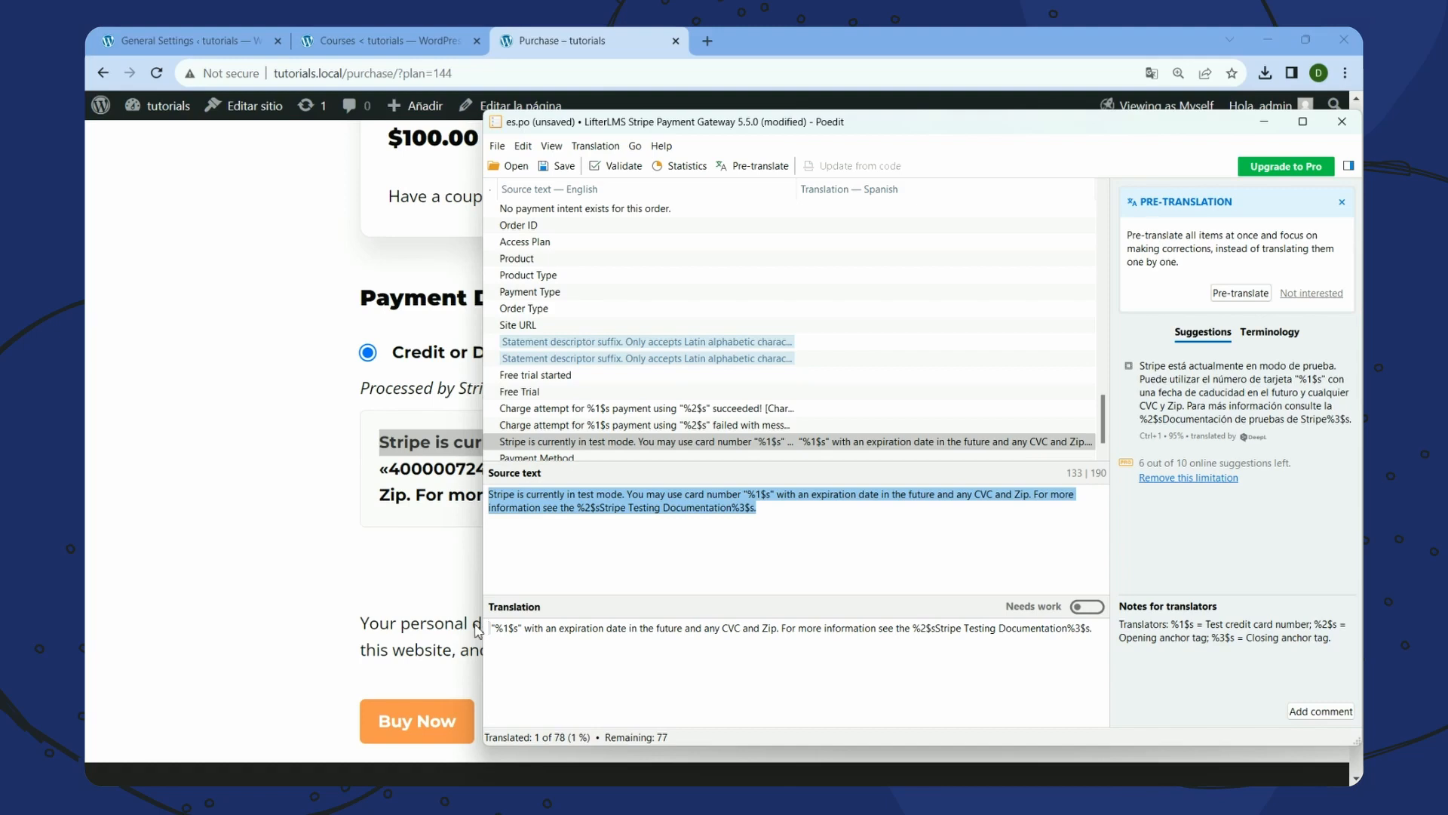
text(Spanish test)
Replace the translation text between "%1$s" and %2$s with "Spanish tets", keeping both placeholders
key(shift+Right)
key(shift+Right)
key(shift+Right)
key(shift+Right)
key(shift+Right)
key(shift+Right)
key(shift+Right)
key(shift+Right)
key(shift+Right)
key(shift+Right)
key(shift+Right)
key(shift+Right)
key(shift+Right)
key(shift+Right)
key(shift+Right)
key(shift+Right)
key(shift+Right)
key(shift+Right)
key(shift+Right)
key(shift+Right)
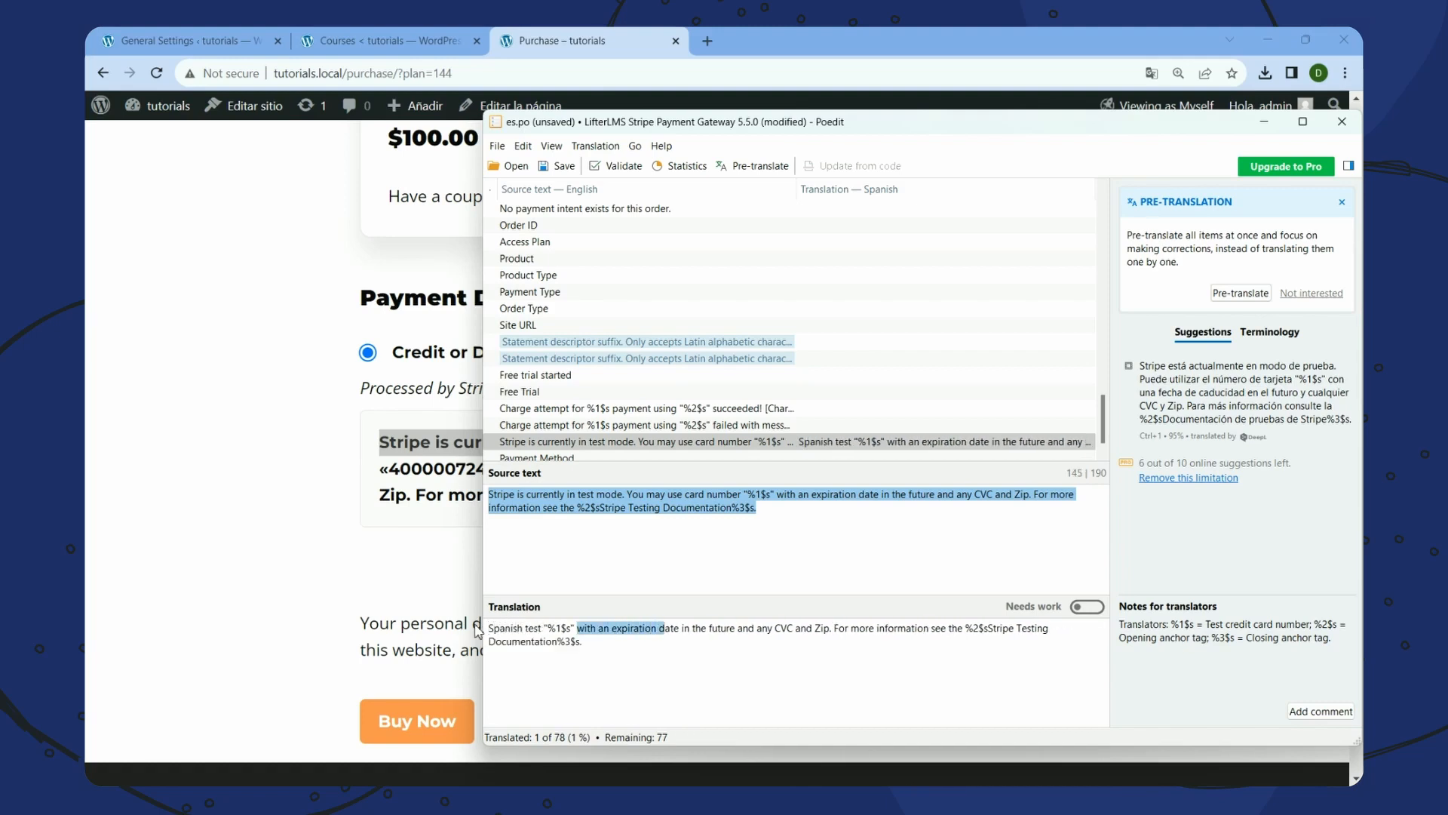
key(shift+Right)
key(shift+Right)
key(shift+Right)
key(shift+Right)
key(shift+Right)
key(shift+Right)
key(shift+Right)
key(shift+Right)
key(shift+Right)
key(shift+Right)
key(shift+Right)
key(shift+Right)
key(shift+Right)
key(shift+Right)
key(shift+Right)
key(shift+Right)
key(shift+Right)
key(shift+Right)
key(shift+Right)
key(shift+Right)
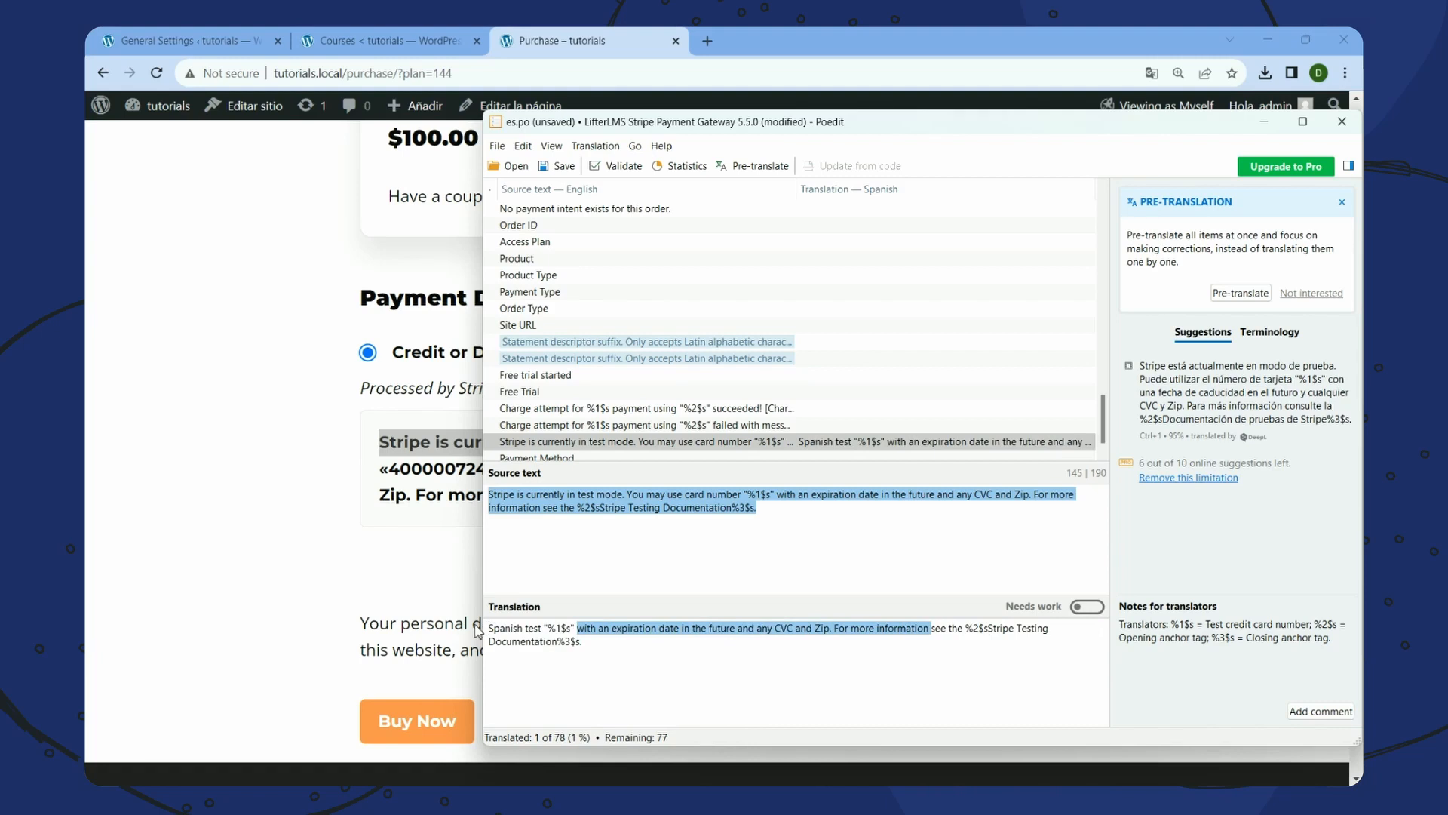
key(shift+Right)
key(shift+Right)
key(shift+Right)
key(shift+Right)
key(shift+Right)
key(shift+Right)
key(shift+Right)
key(shift+Right)
text(Spa)
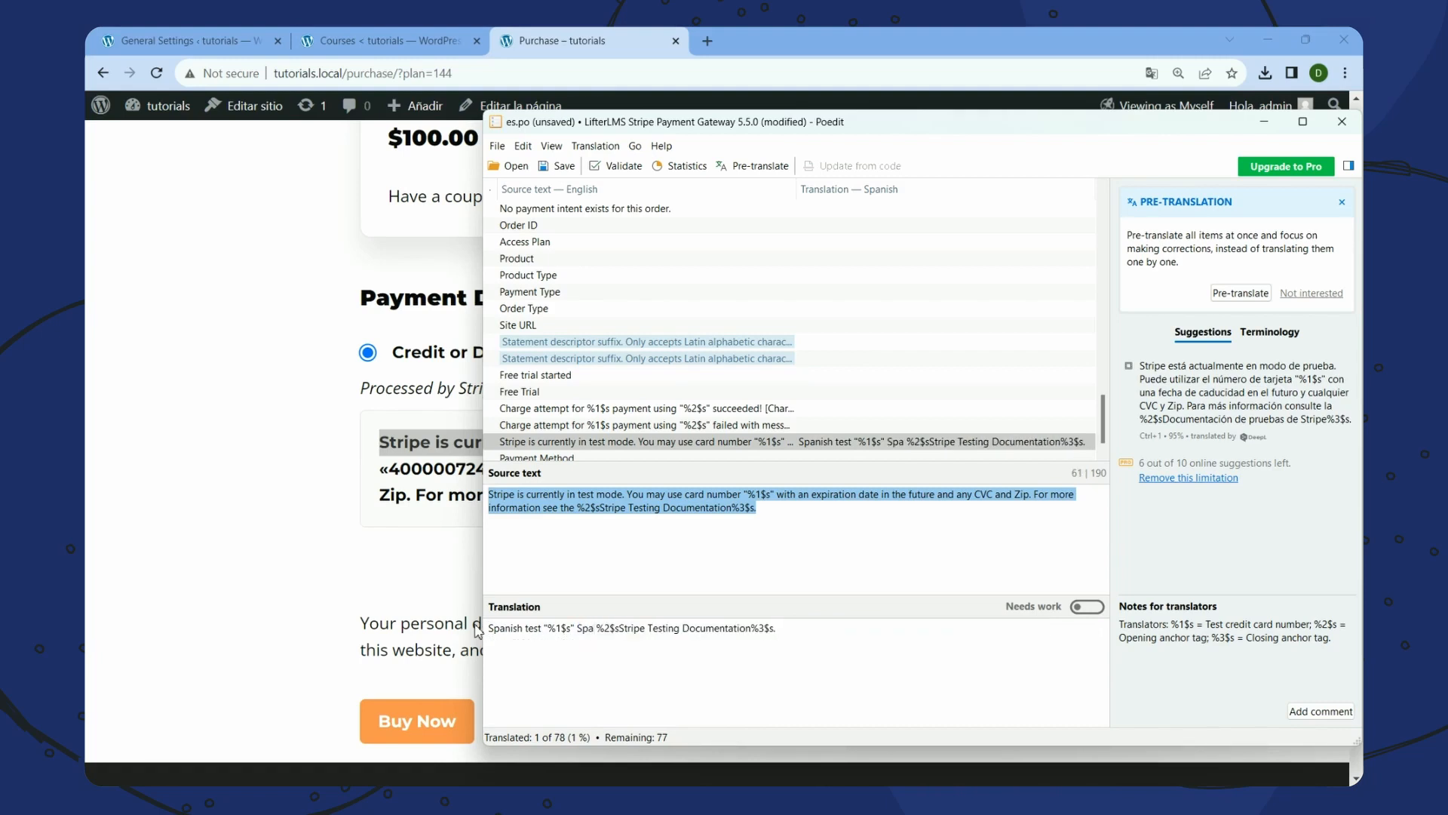
text(nish tets)
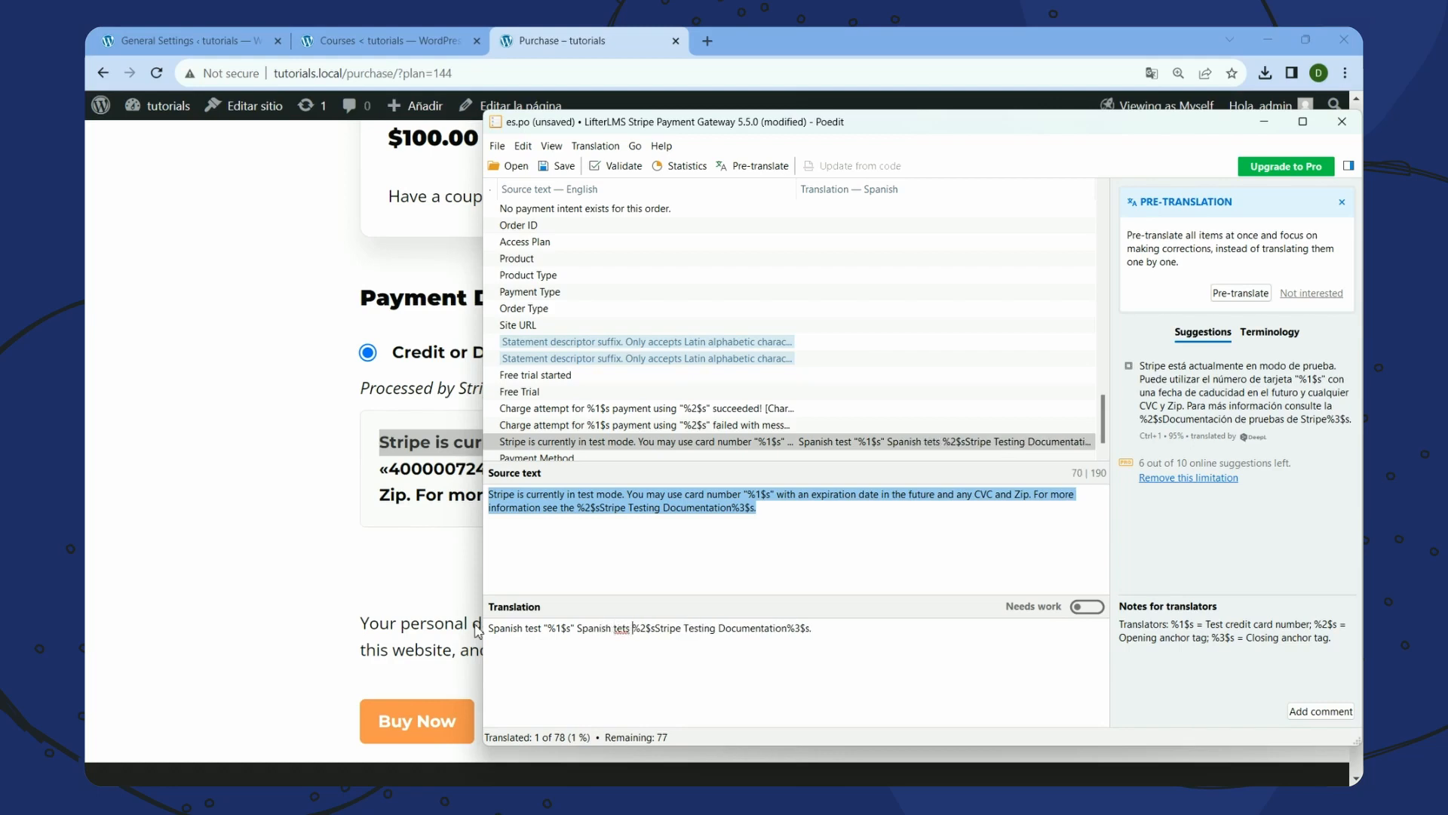
Replace the link text "Stripe Testing Documentation" between %2$s and %3$s in the translation with "Spanish test"
key(Right)
key(Right)
key(Right)
key(Right)
key(shift+Right)
key(shift+Right)
key(shift+Right)
key(shift+Right)
key(shift+Right)
key(shift+Right)
key(shift+Right)
key(shift+Right)
key(shift+Right)
key(shift+Right)
key(shift+Right)
key(shift+Right)
key(shift+Right)
key(shift+Right)
key(shift+Right)
key(shift+Right)
key(shift+Right)
key(shift+Right)
key(shift+Right)
key(shift+Right)
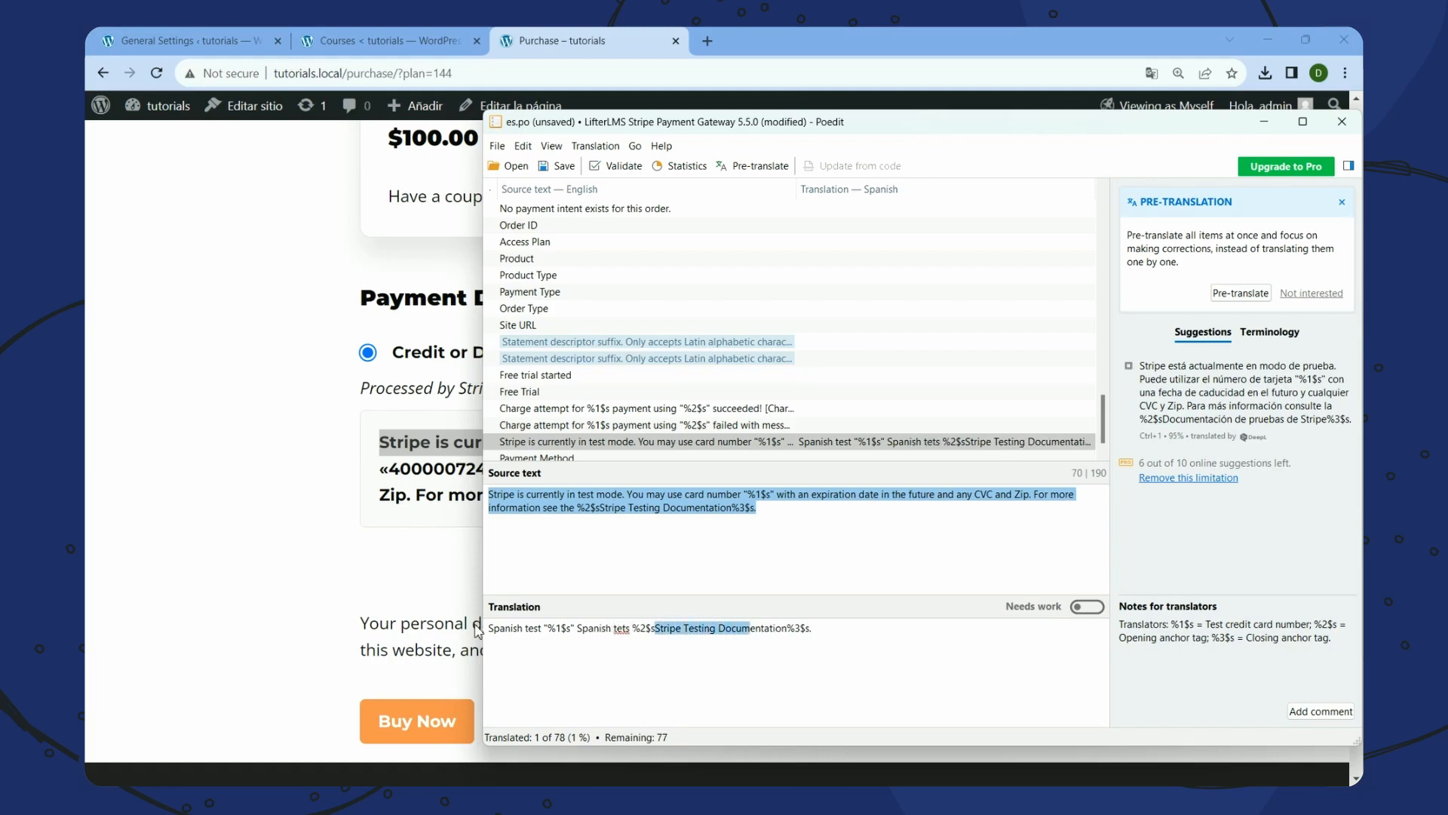
key(shift+Right)
key(shift+Right)
key(shift+Right)
key(shift+Right)
key(shift+Right)
key(shift+Right)
key(shift+Right)
key(shift+Right)
text(Spanish test)
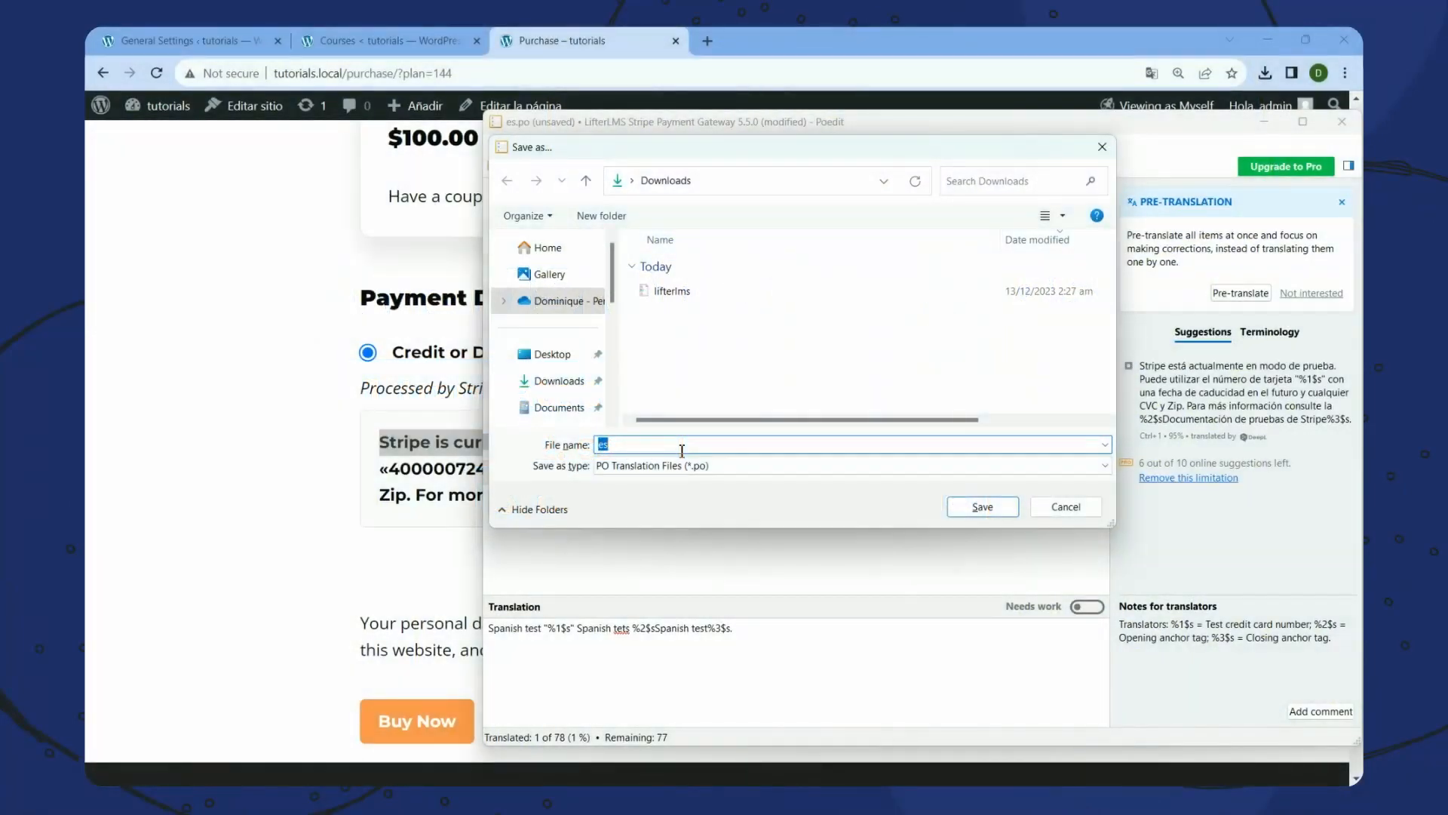
Save the translation in Downloads as a PO file named lifterlms-stripe
text(li)
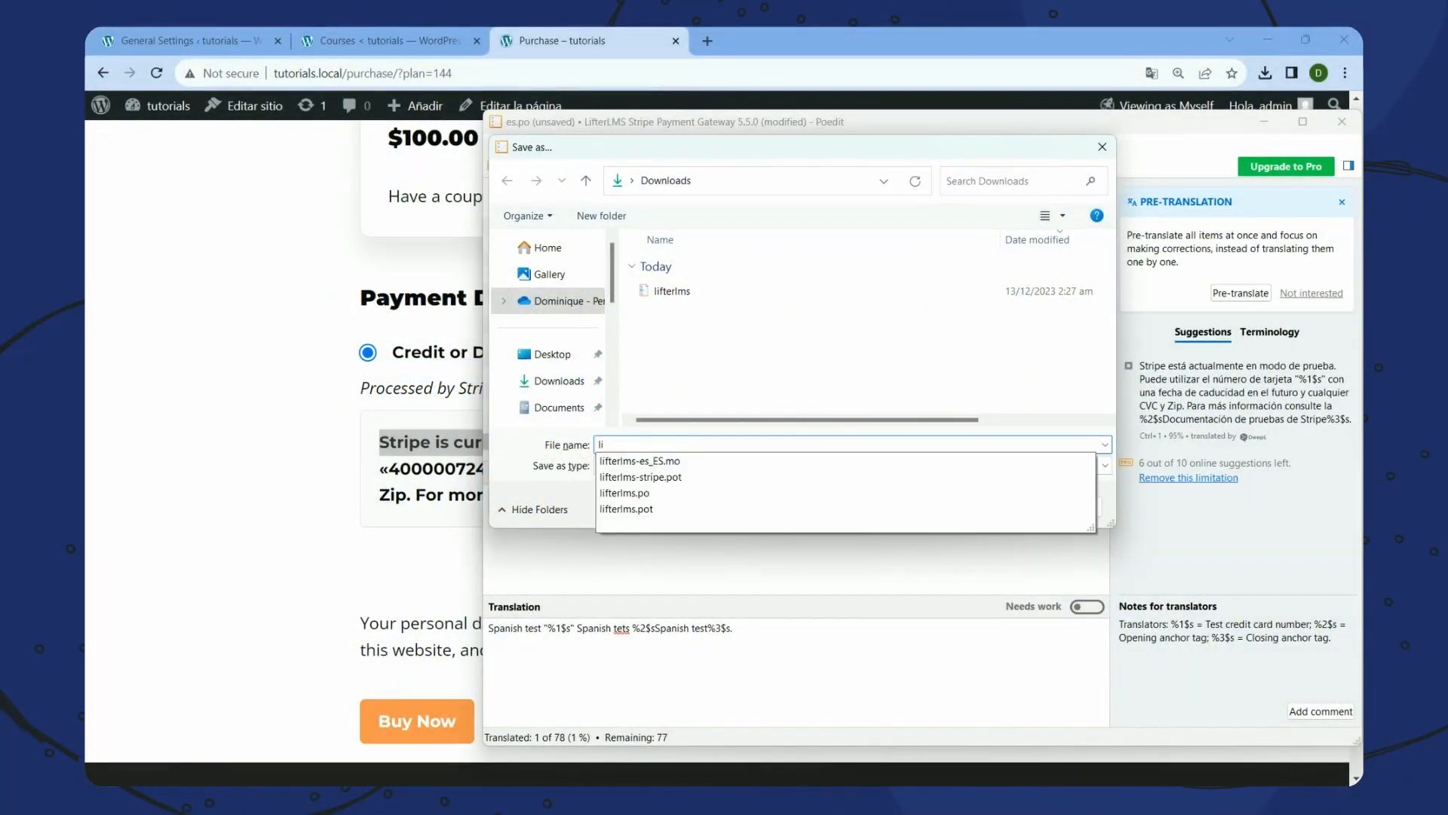
click(662, 478)
click(675, 445)
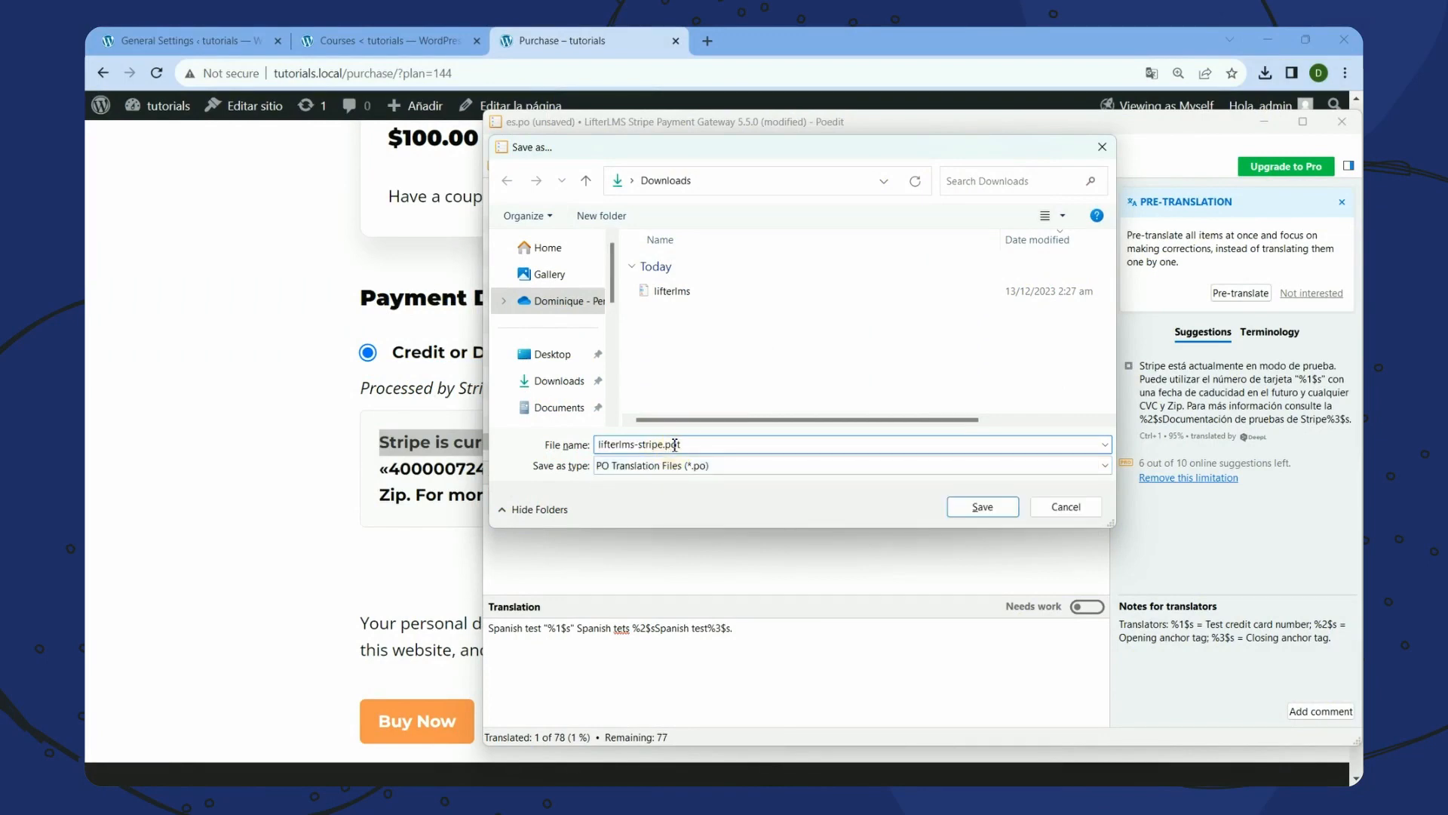
key(BackSpace)
key(BackSpace)
key(BackSpace)
key(BackSpace)
click(712, 502)
click(973, 507)
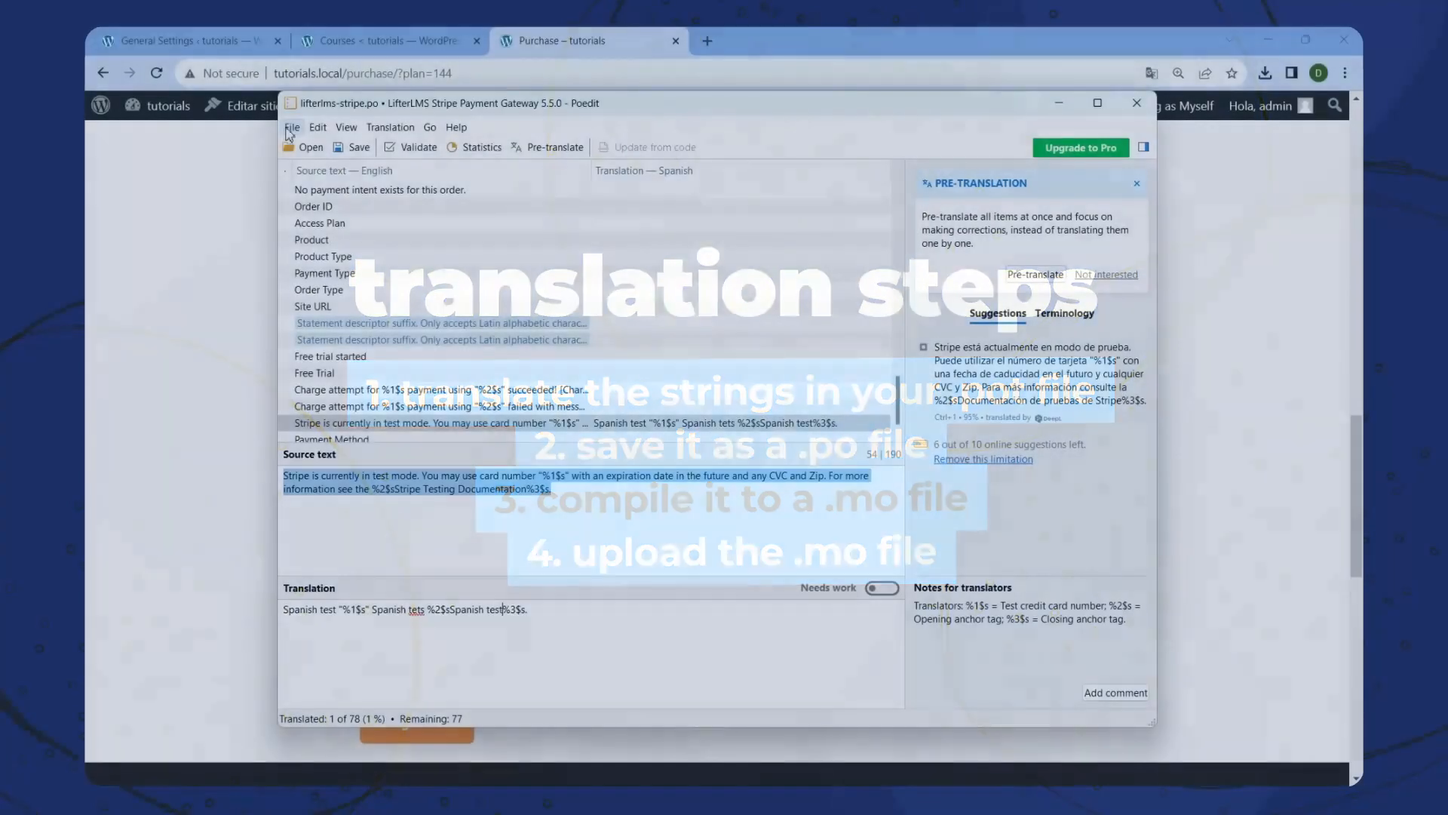
Compile the Stripe translation to a .mo file named lifterlms-stripe-es_ES in Downloads
click(293, 126)
click(376, 341)
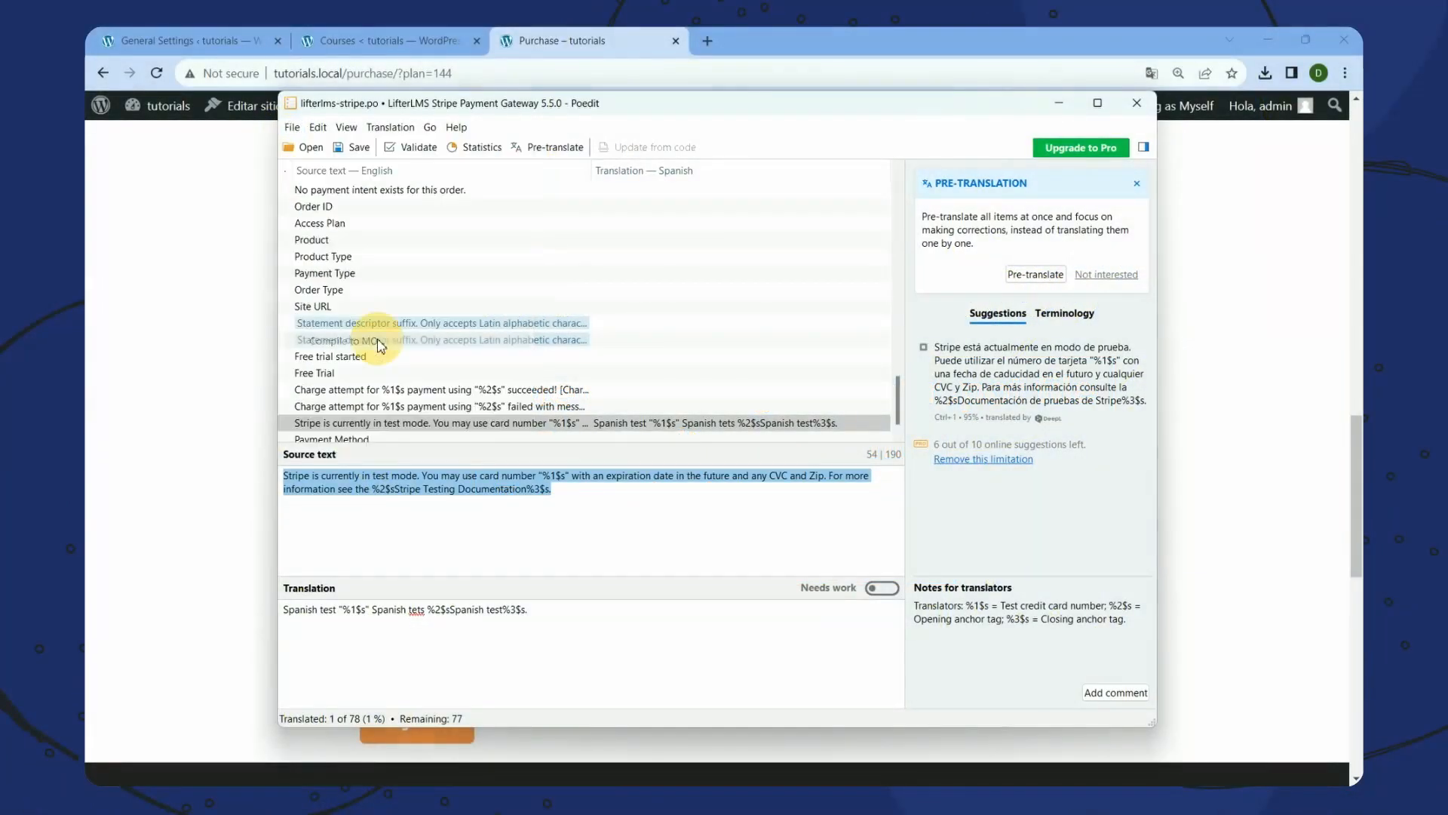
click(566, 423)
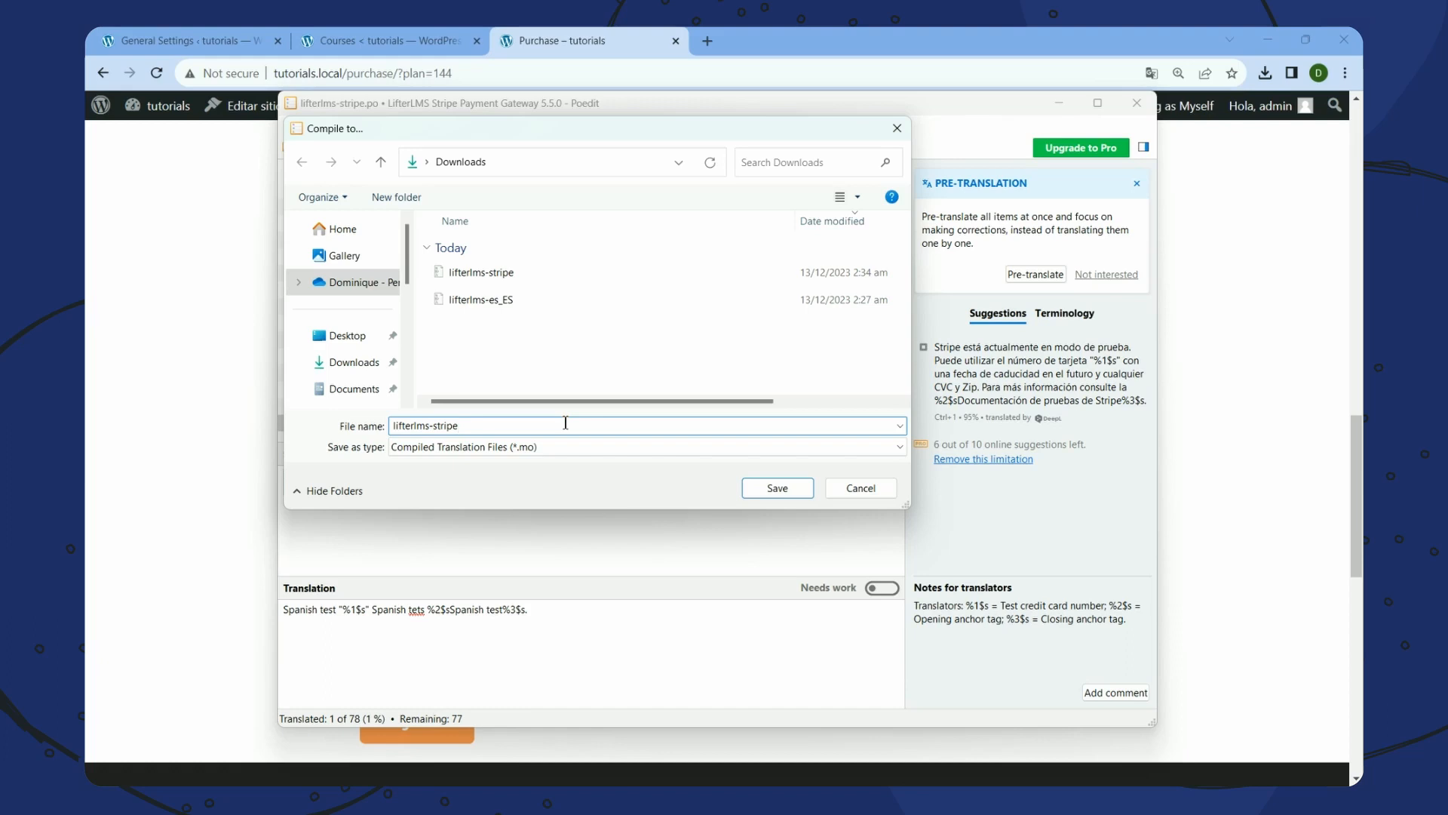
text(-es_ES)
click(771, 490)
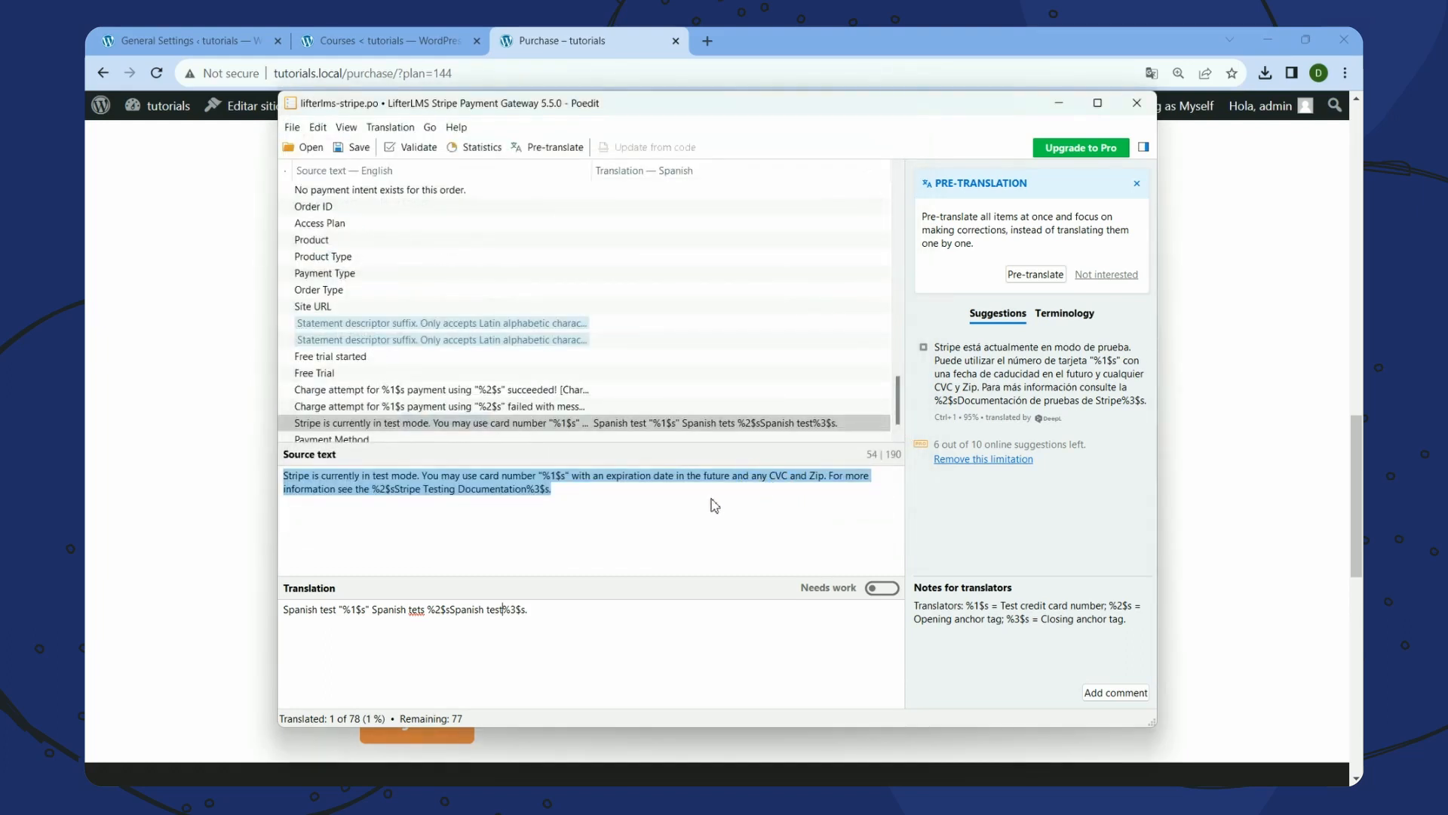
Locate lifterlms-stripe-es_ES in Downloads and open the wp-content/languages/lifterlms folder in WP File Manager in the browser
key(alt+Tab)
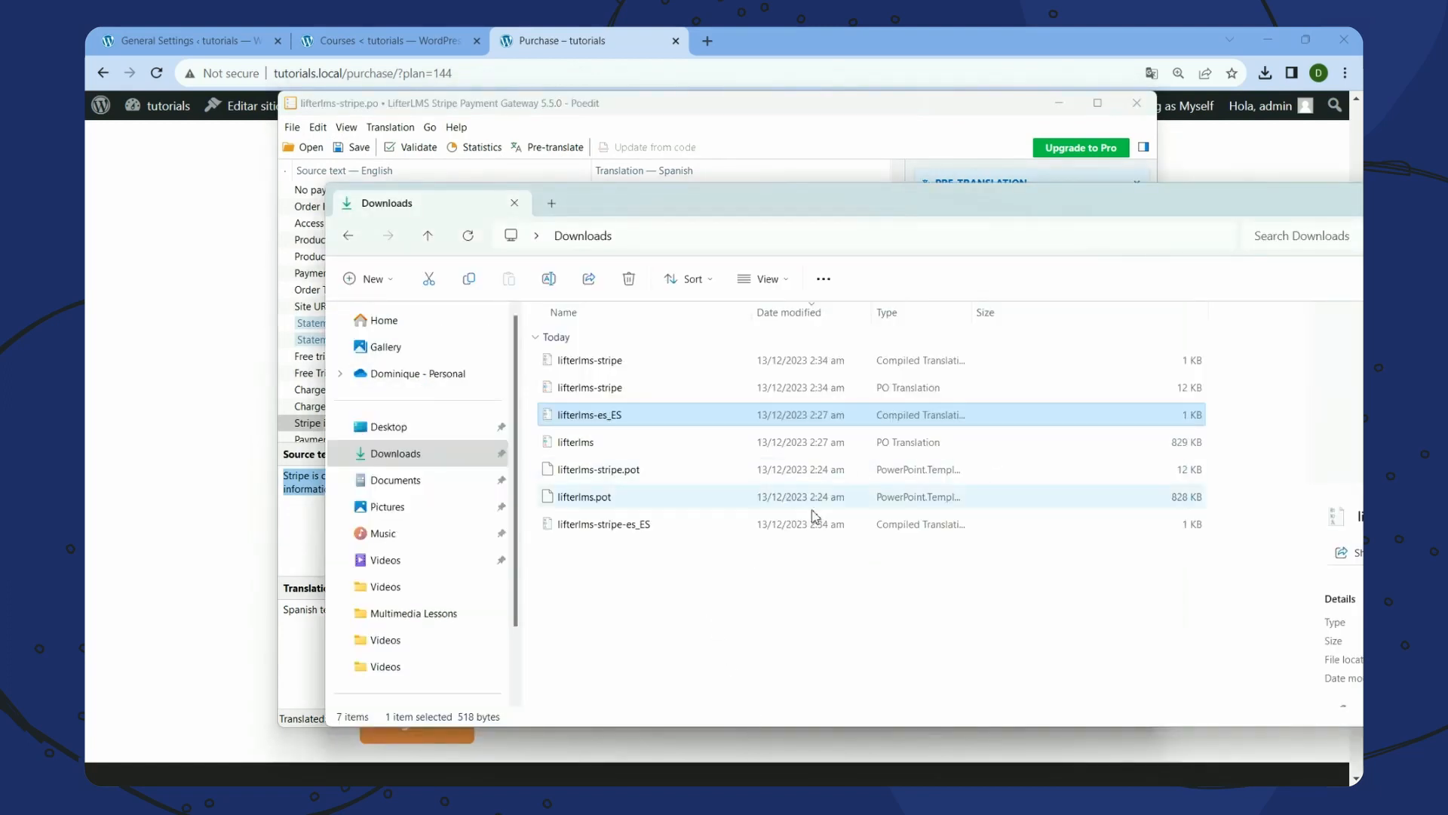
click(690, 526)
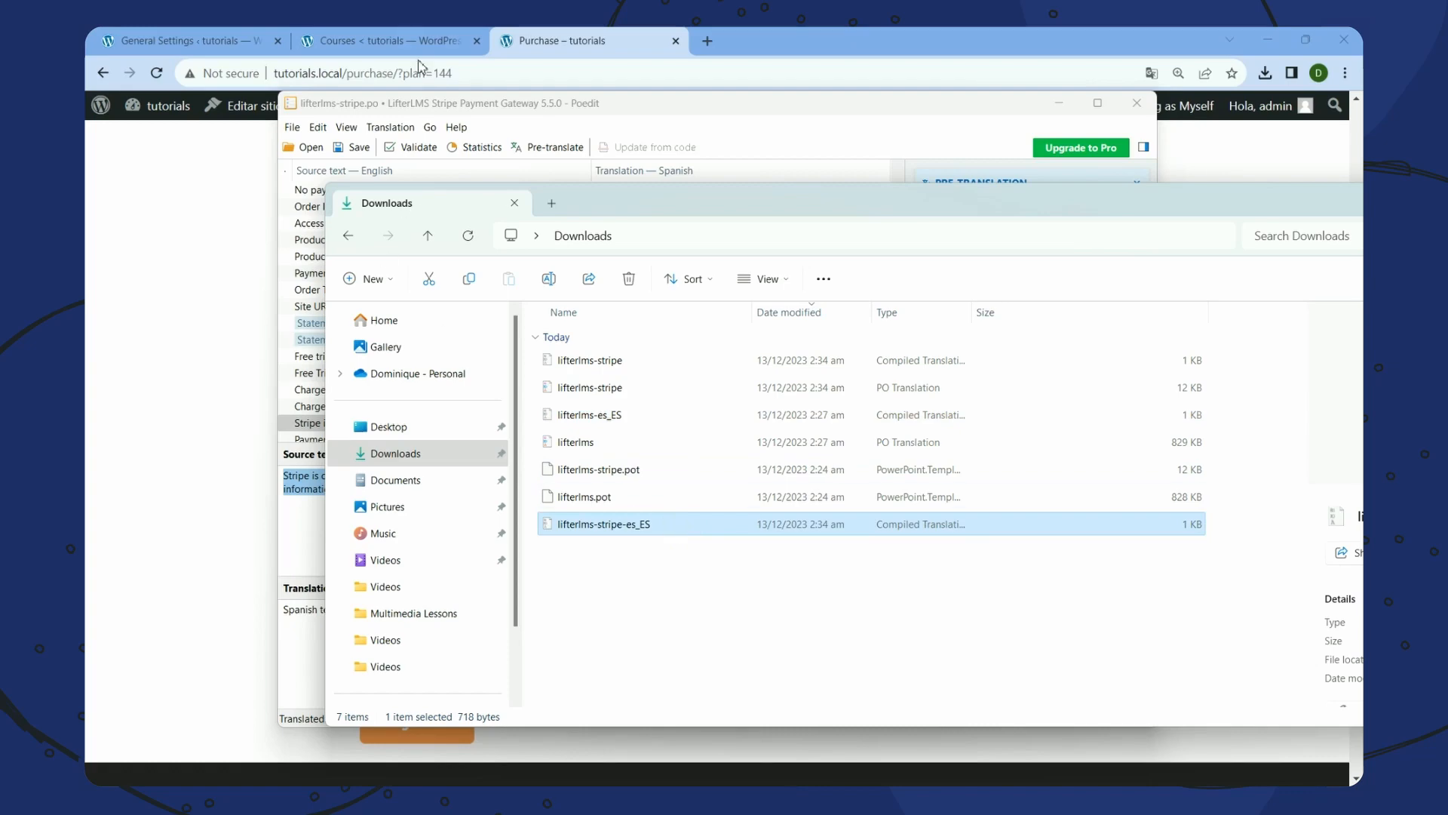
click(411, 38)
click(188, 34)
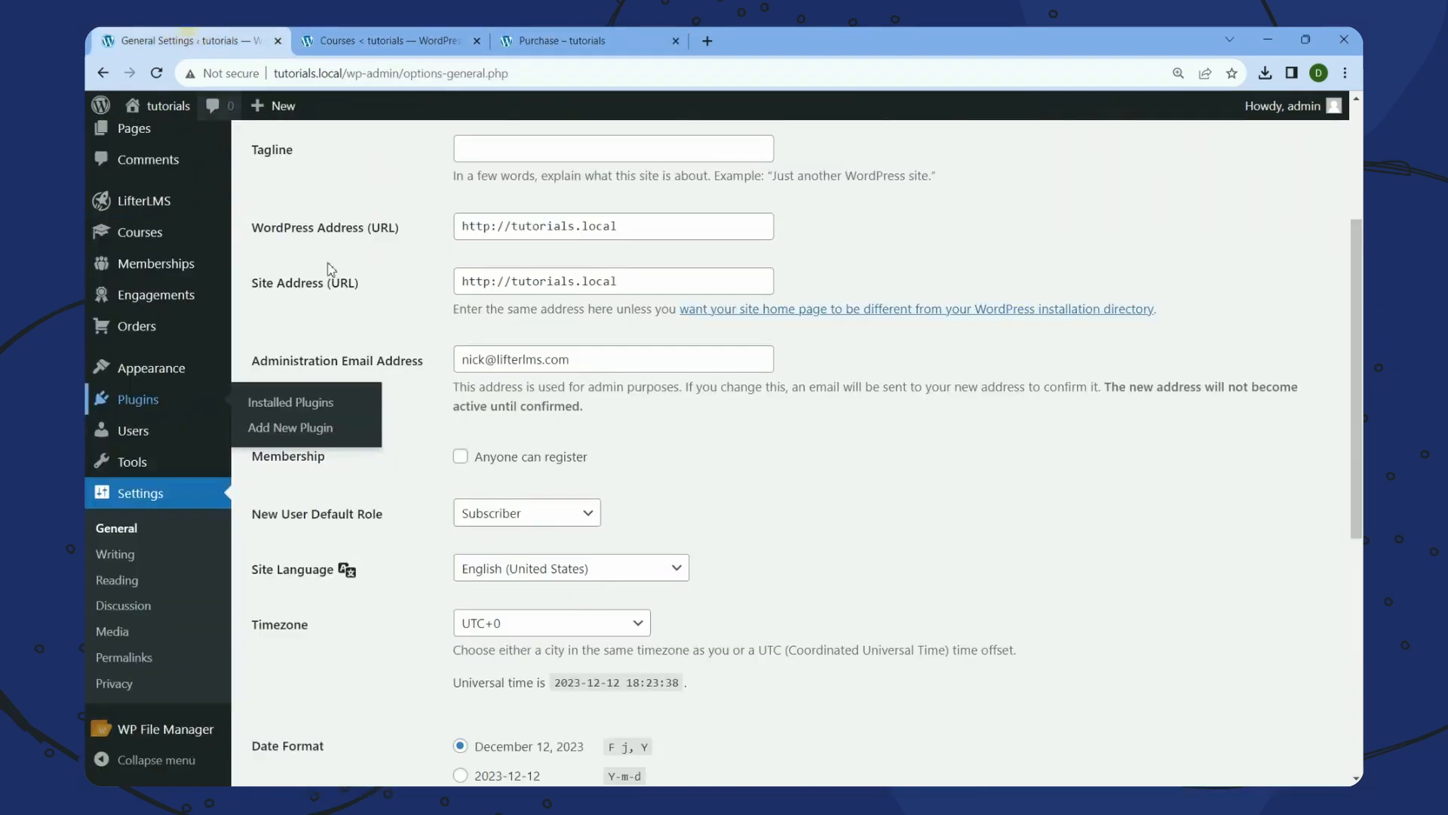
click(155, 728)
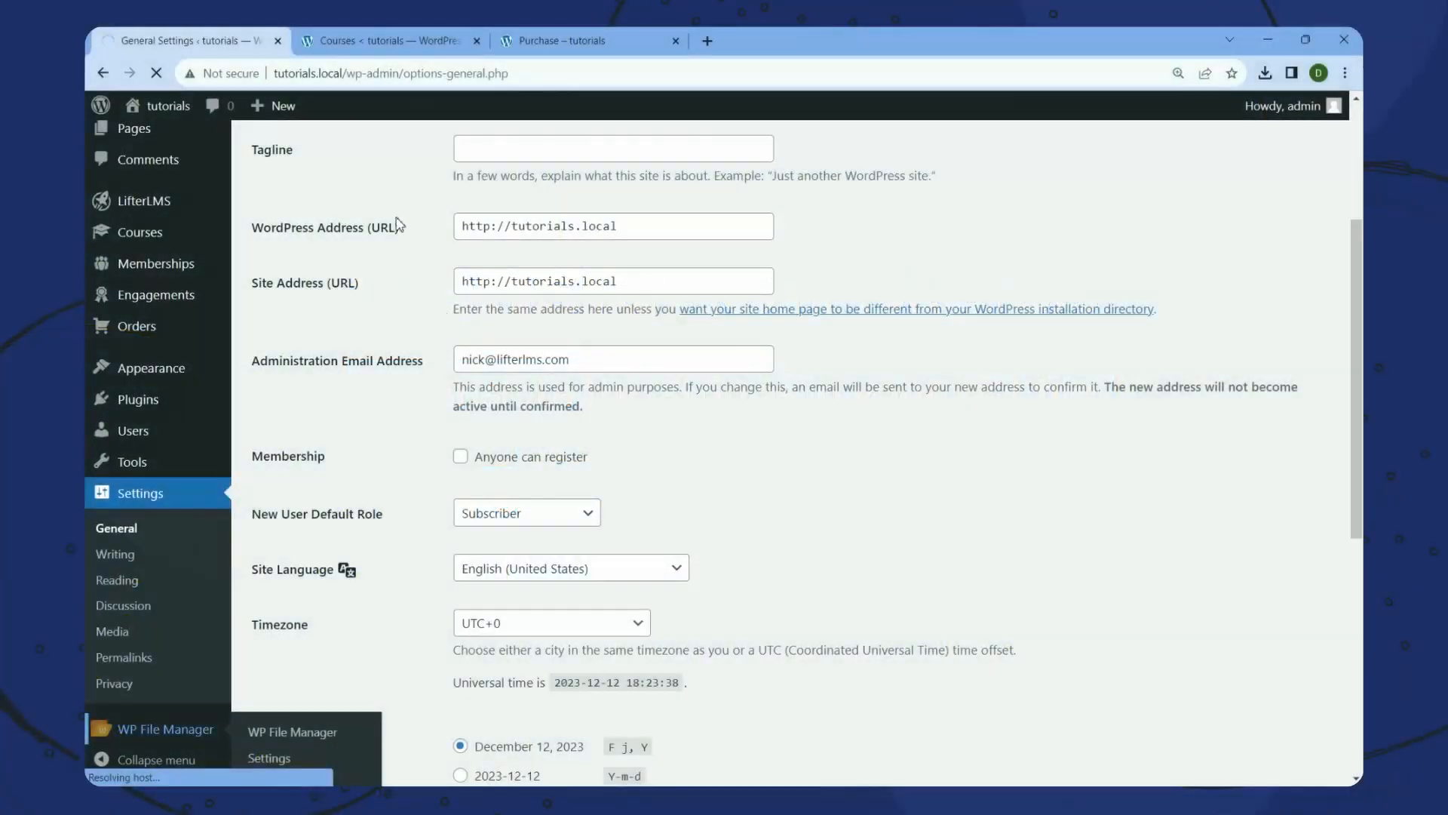
click(462, 45)
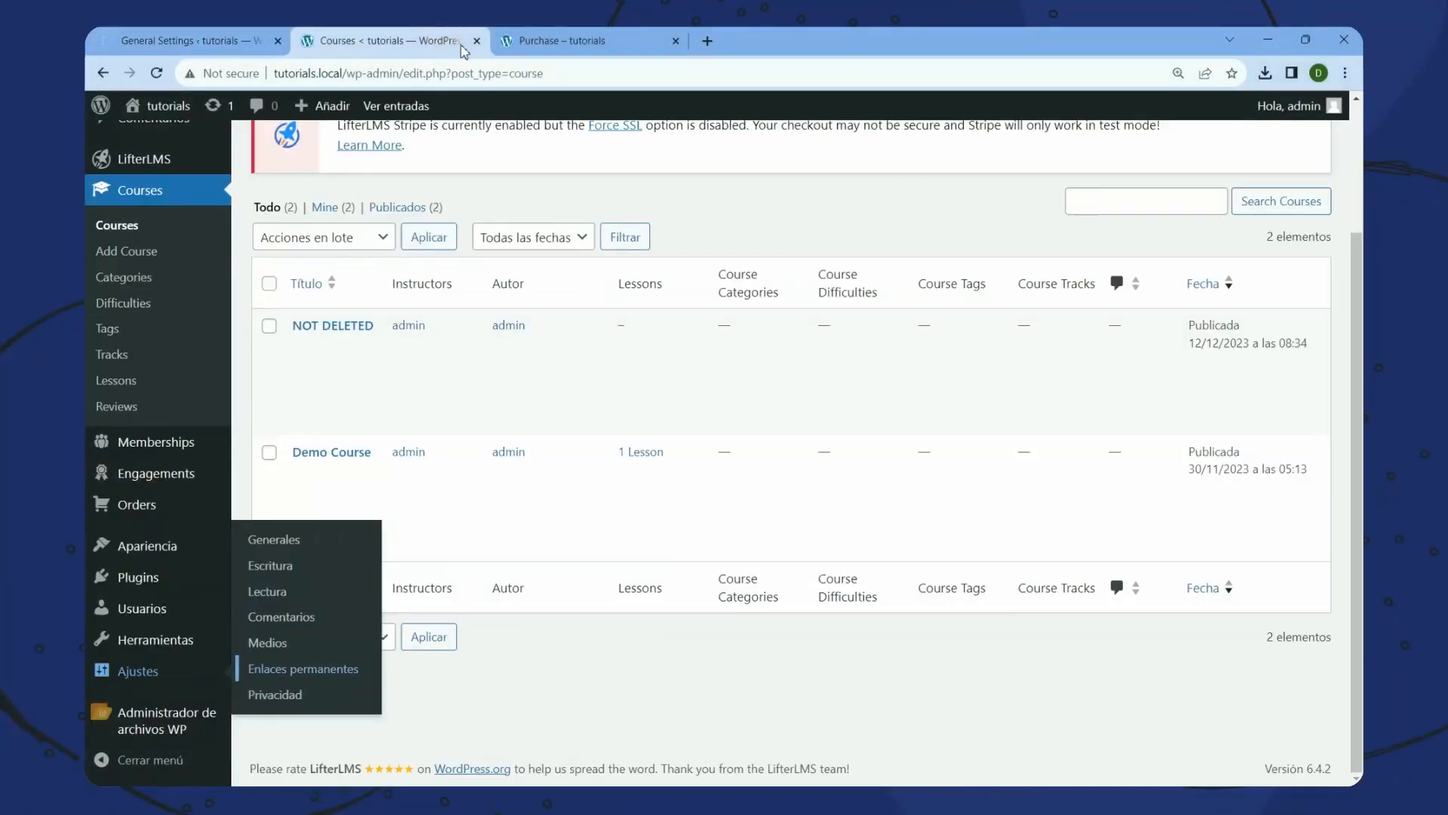
click(189, 41)
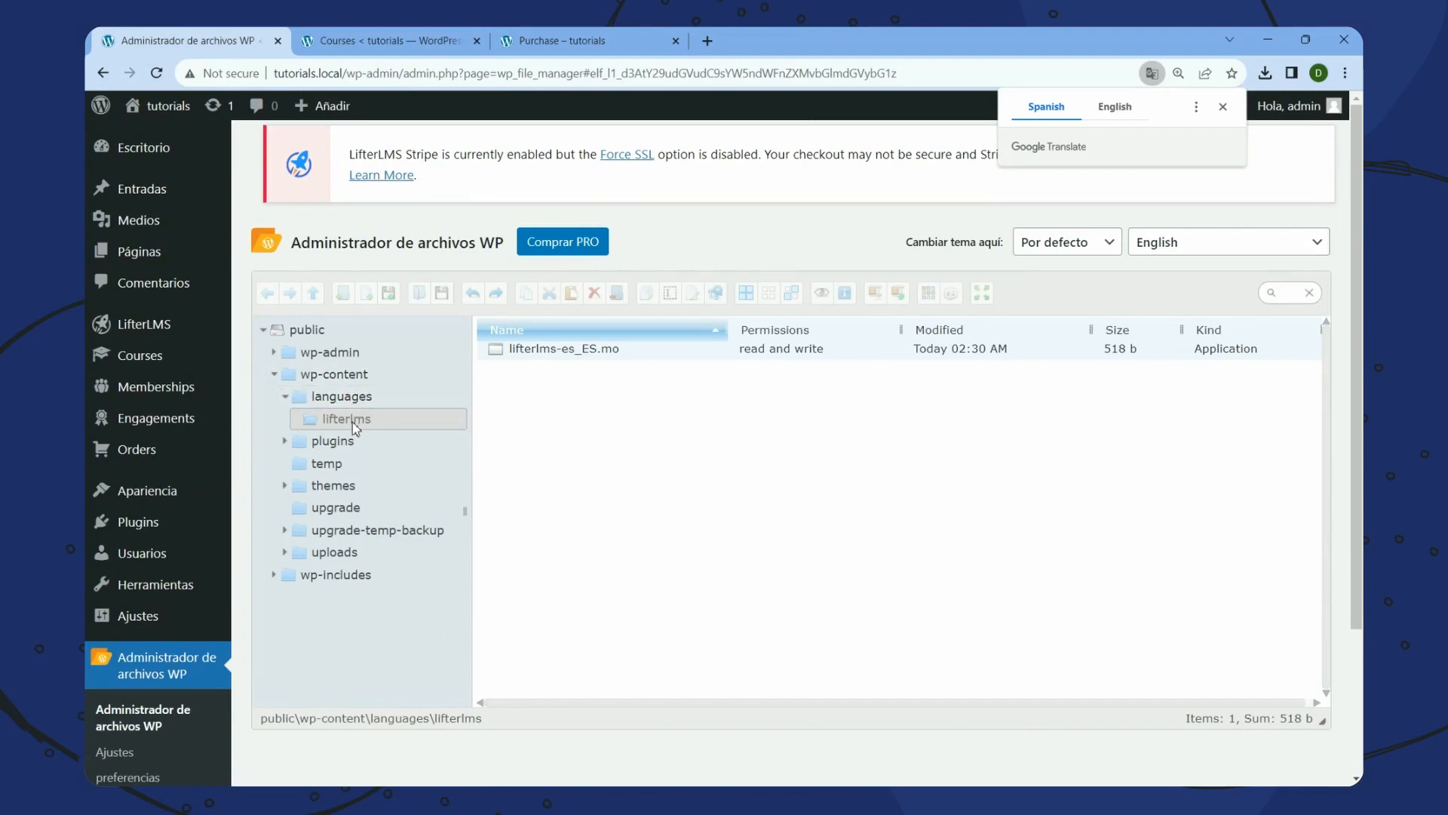
click(581, 400)
Upload the compiled lifterlms-stripe-es_ES file from Downloads into the wp-content/languages/lifterlms folder
key(alt+Tab)
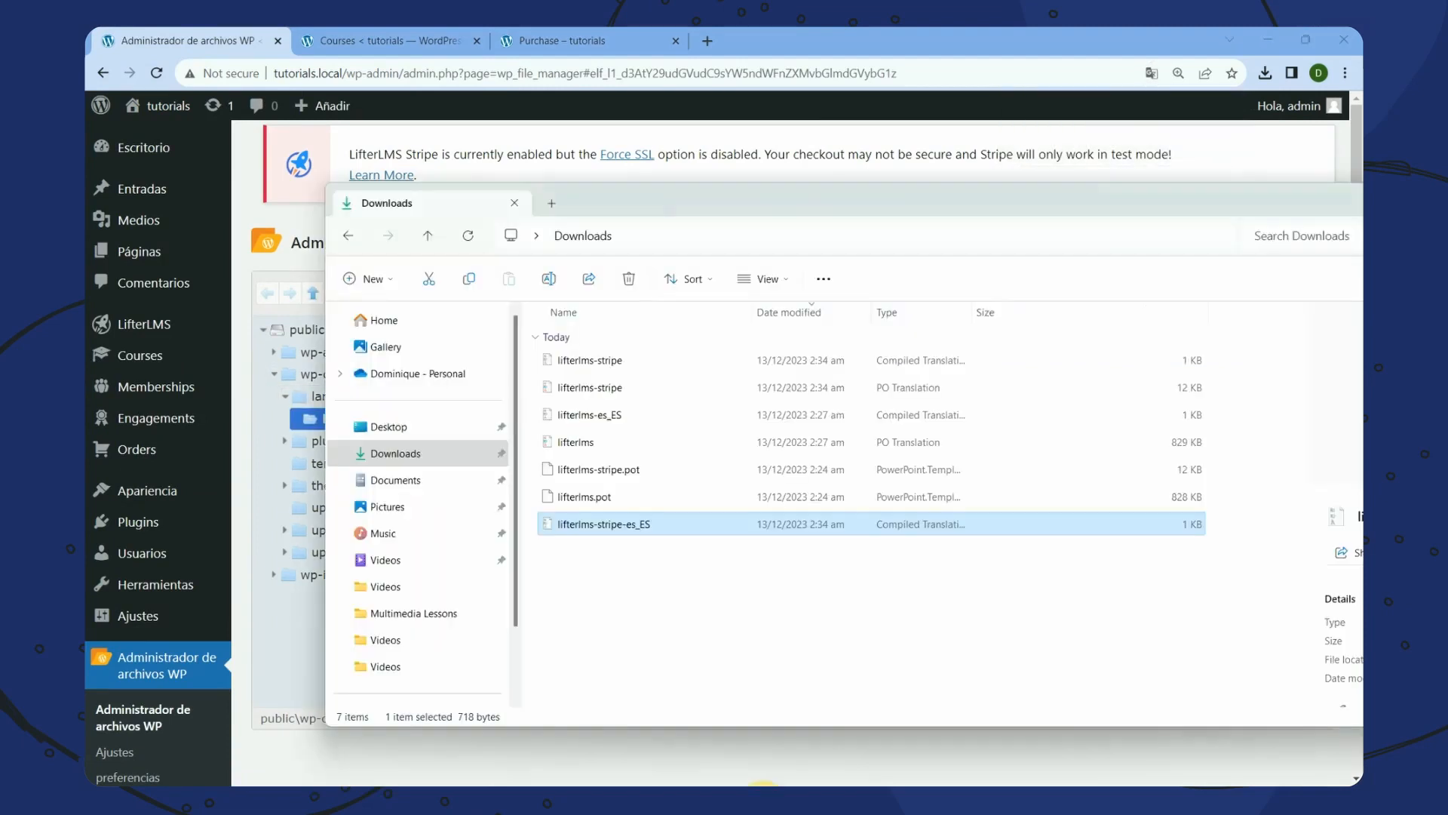
click(729, 617)
drag(694, 210, 1040, 233)
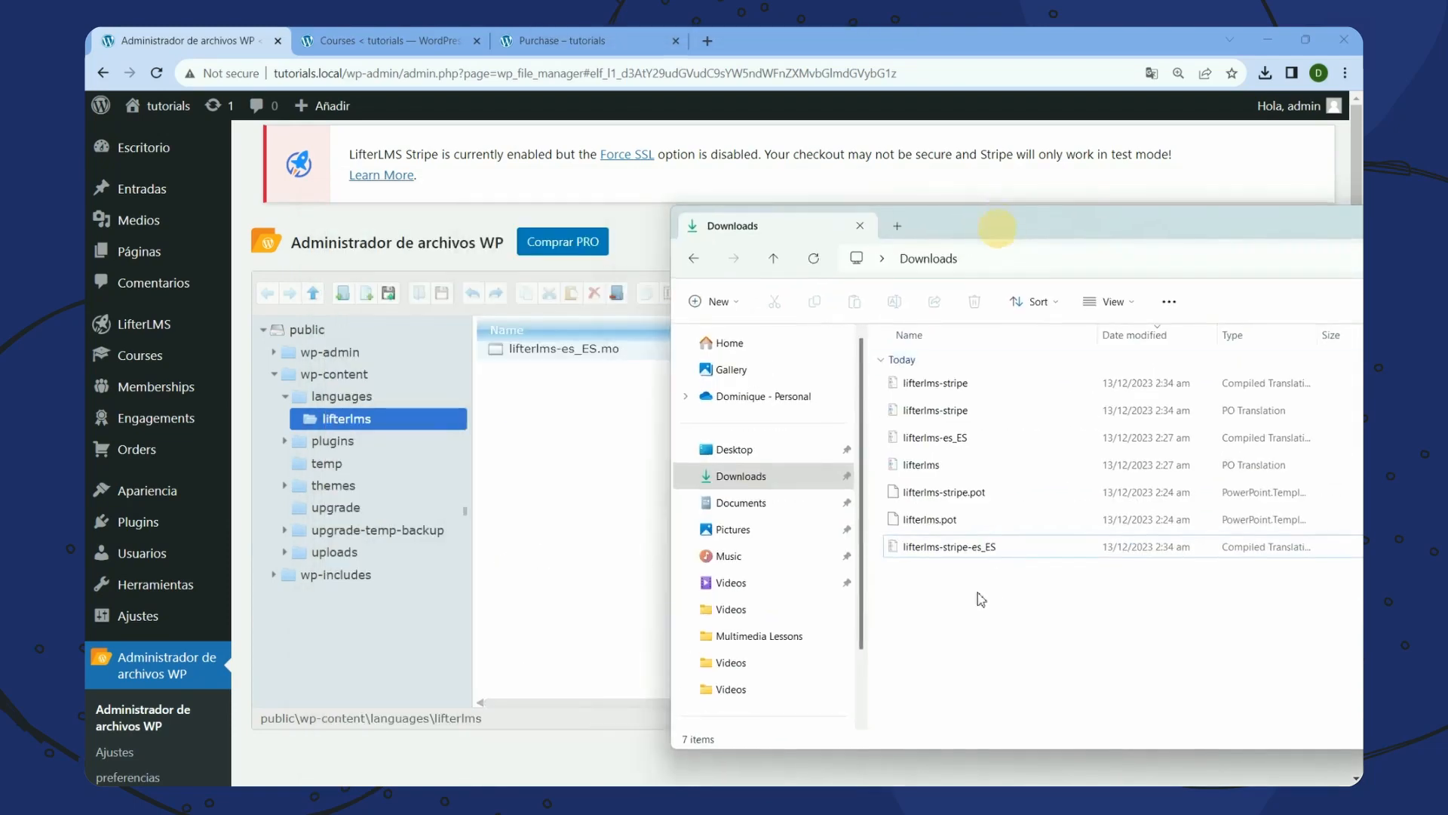
drag(938, 549, 637, 615)
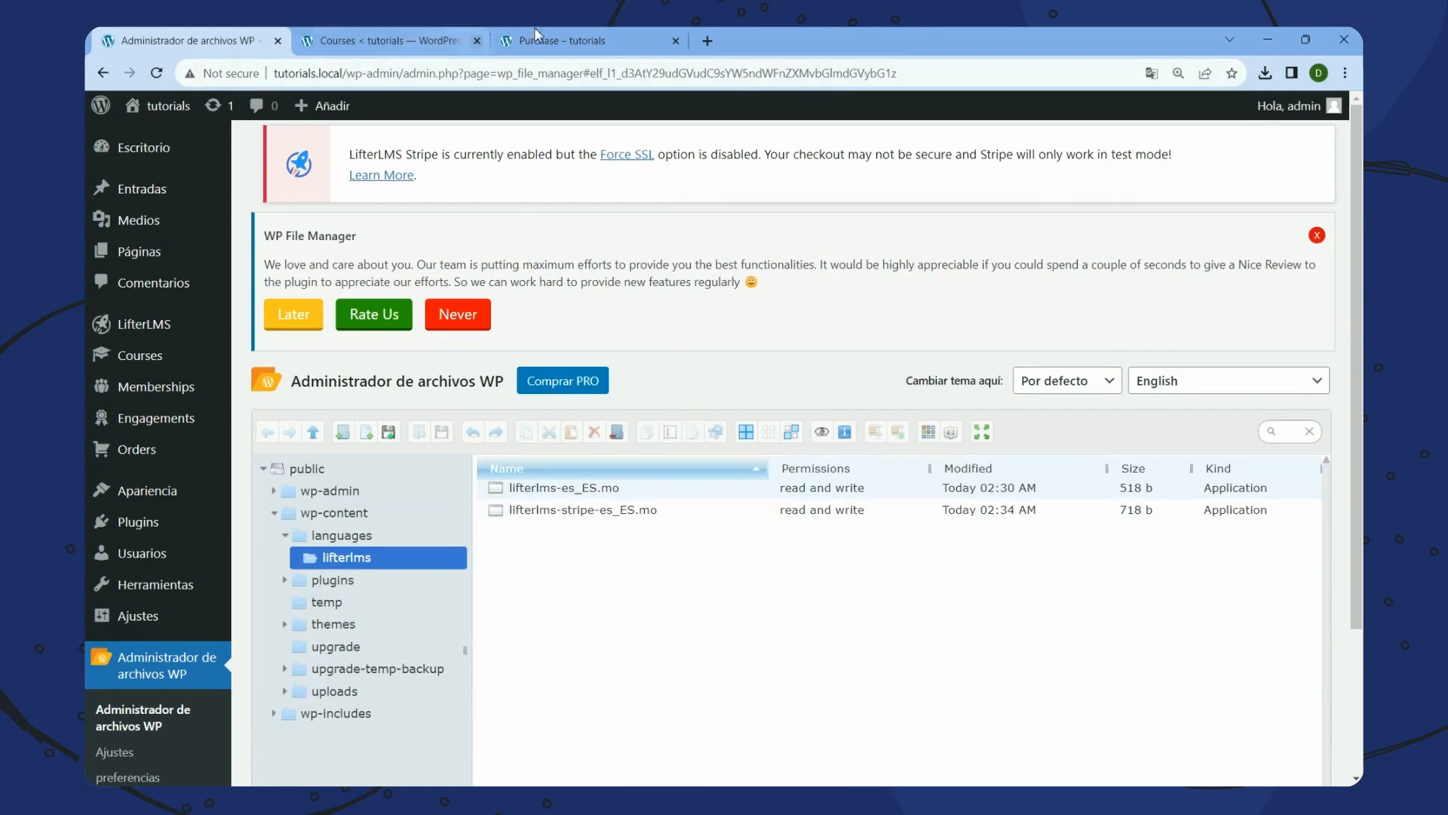
Reload the course checkout page to check the translated Stripe notice under Payment Details
click(564, 42)
click(249, 240)
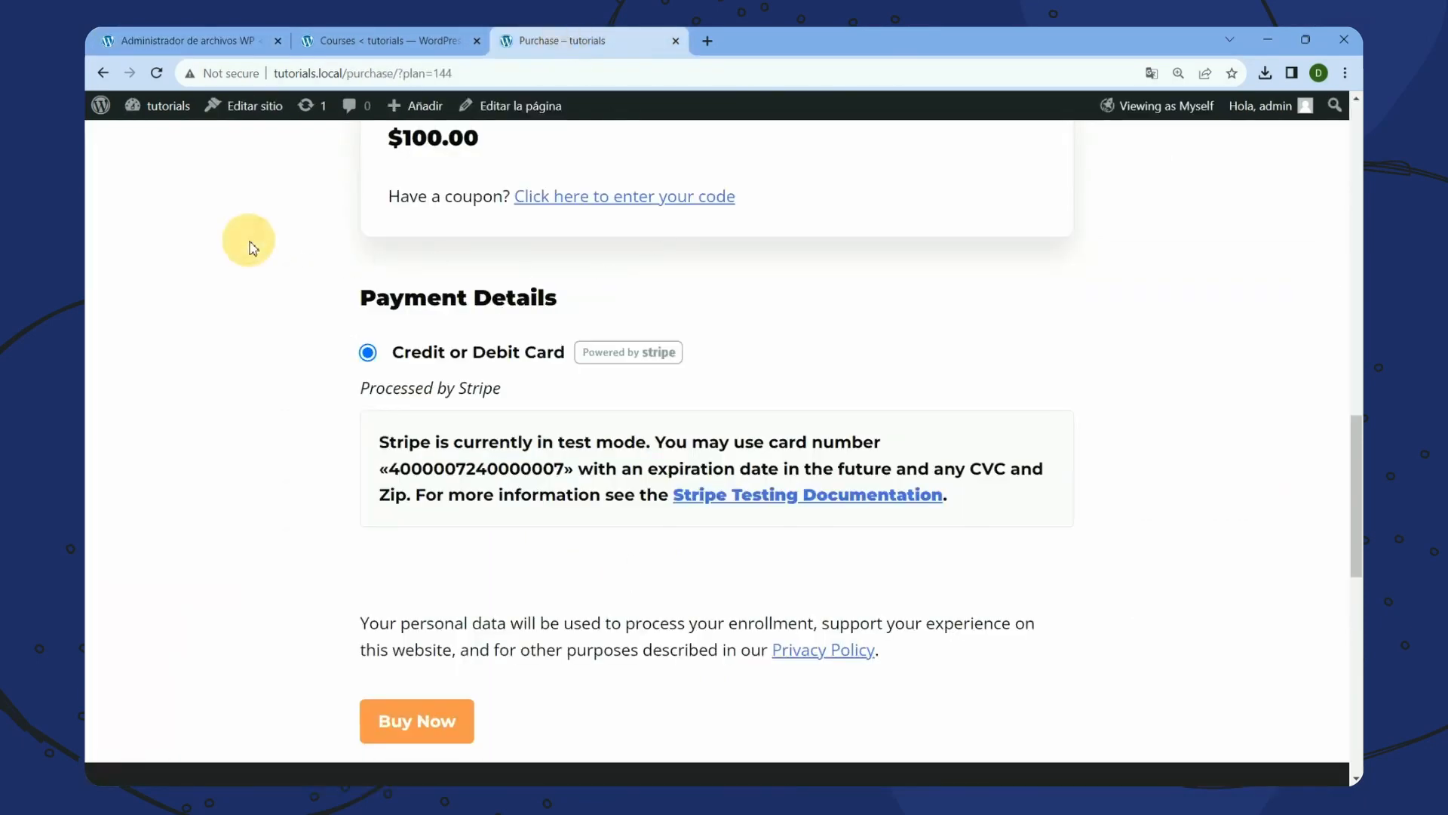
right_click(249, 240)
click(320, 300)
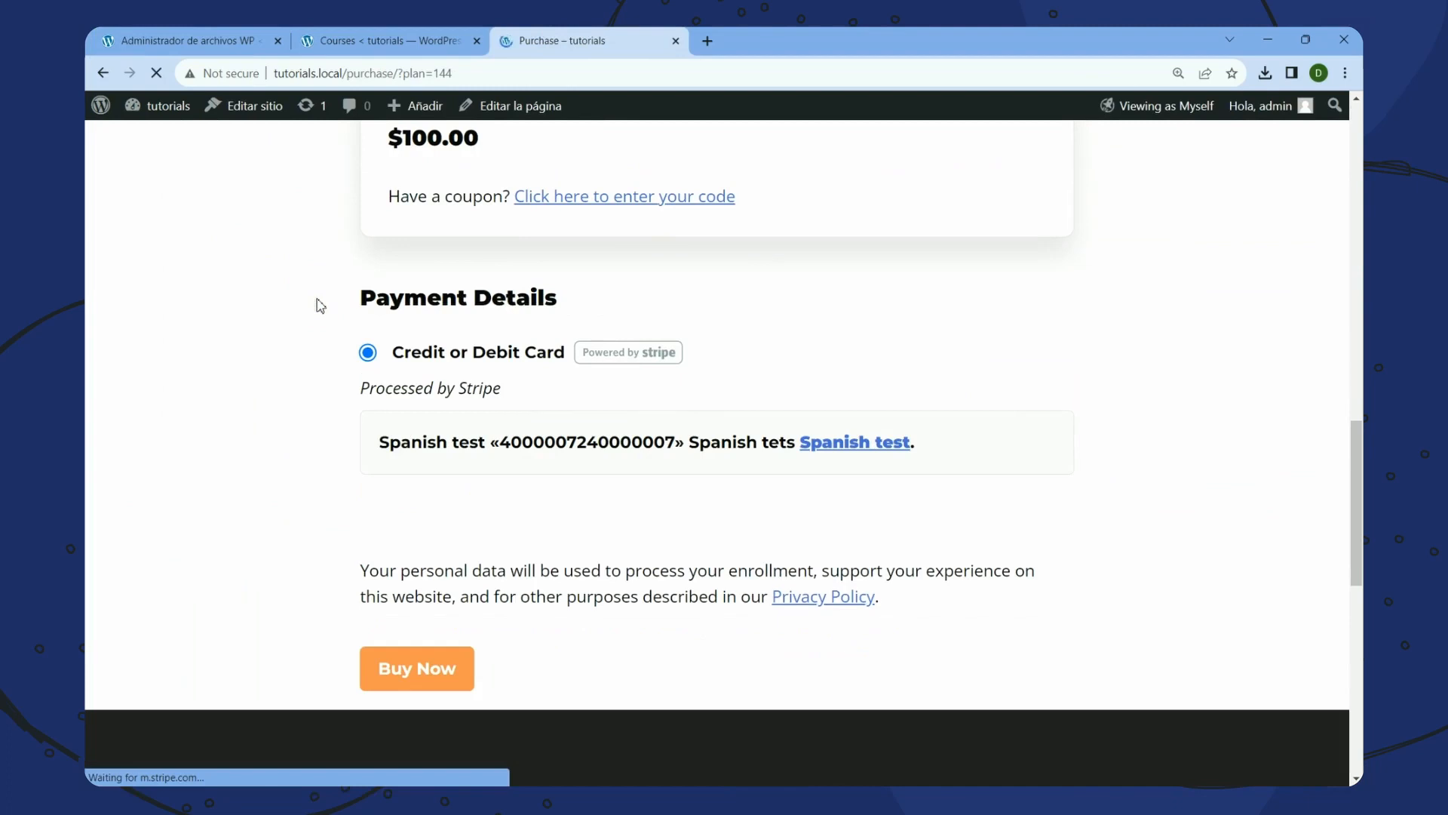